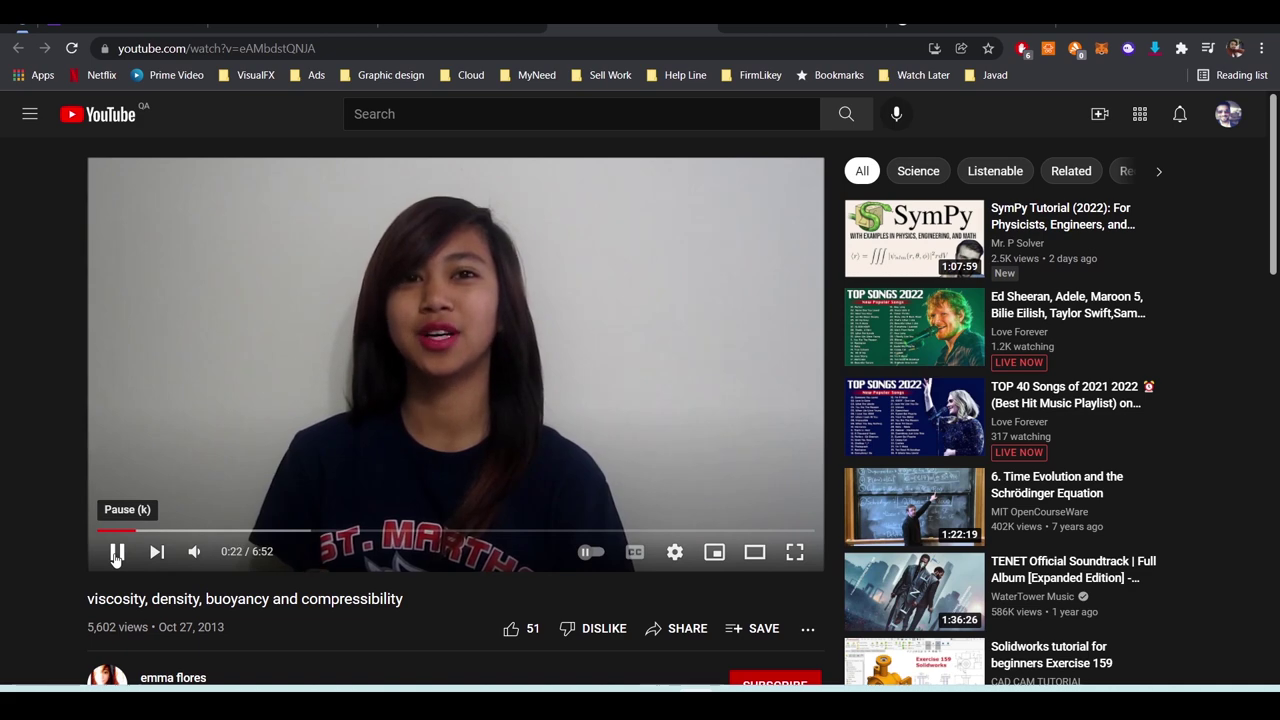
- Seek the video to about 0:37, mute it and play the demonstration with the glass of cola
{"action": "left_click", "coordinate": [157, 532]}
{"action": "left_click_drag", "start_coordinate": [157, 532], "coordinate": [162, 532]}
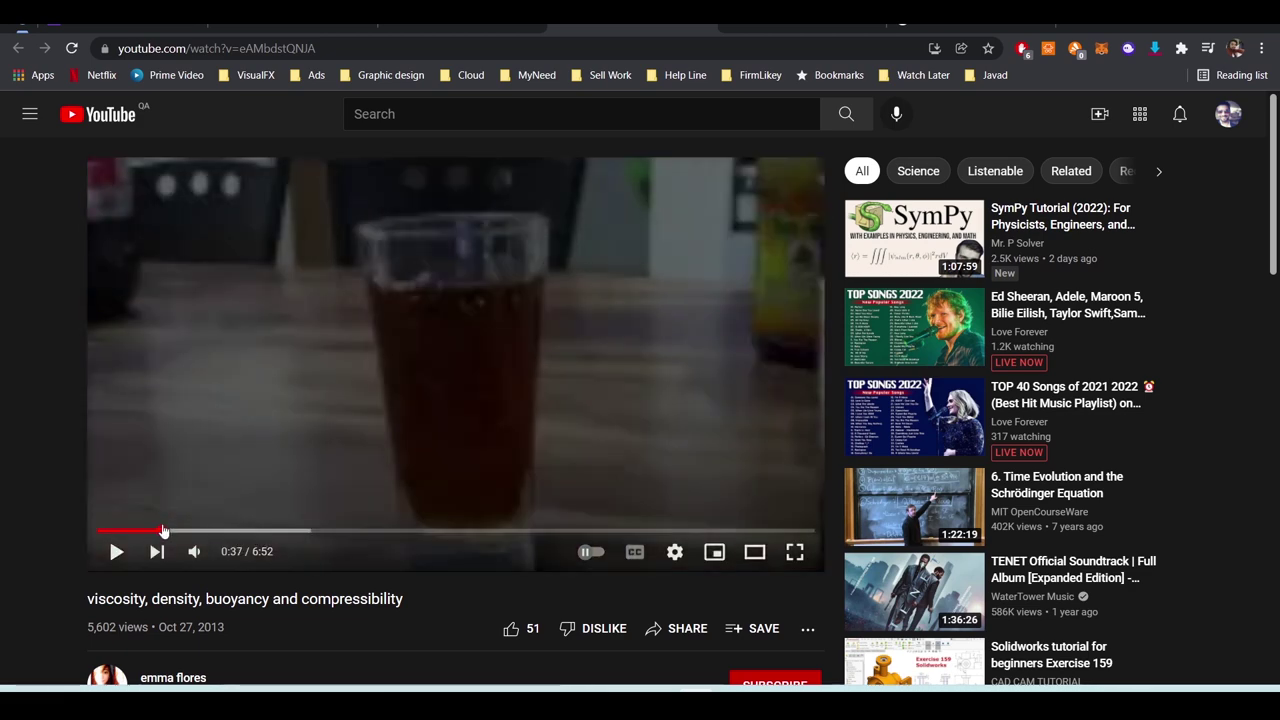
{"action": "left_click", "coordinate": [193, 556]}
{"action": "left_click", "coordinate": [135, 555]}
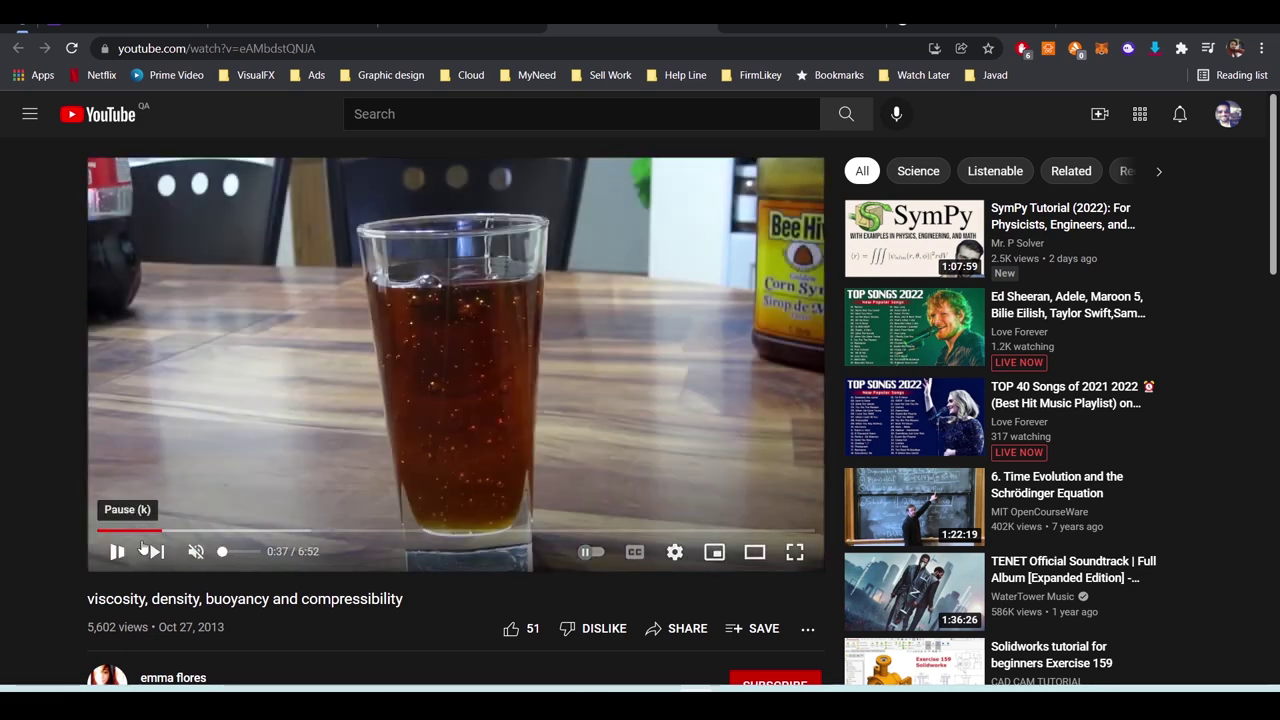
{"action": "left_click", "coordinate": [174, 532]}
{"action": "left_click", "coordinate": [162, 531]}
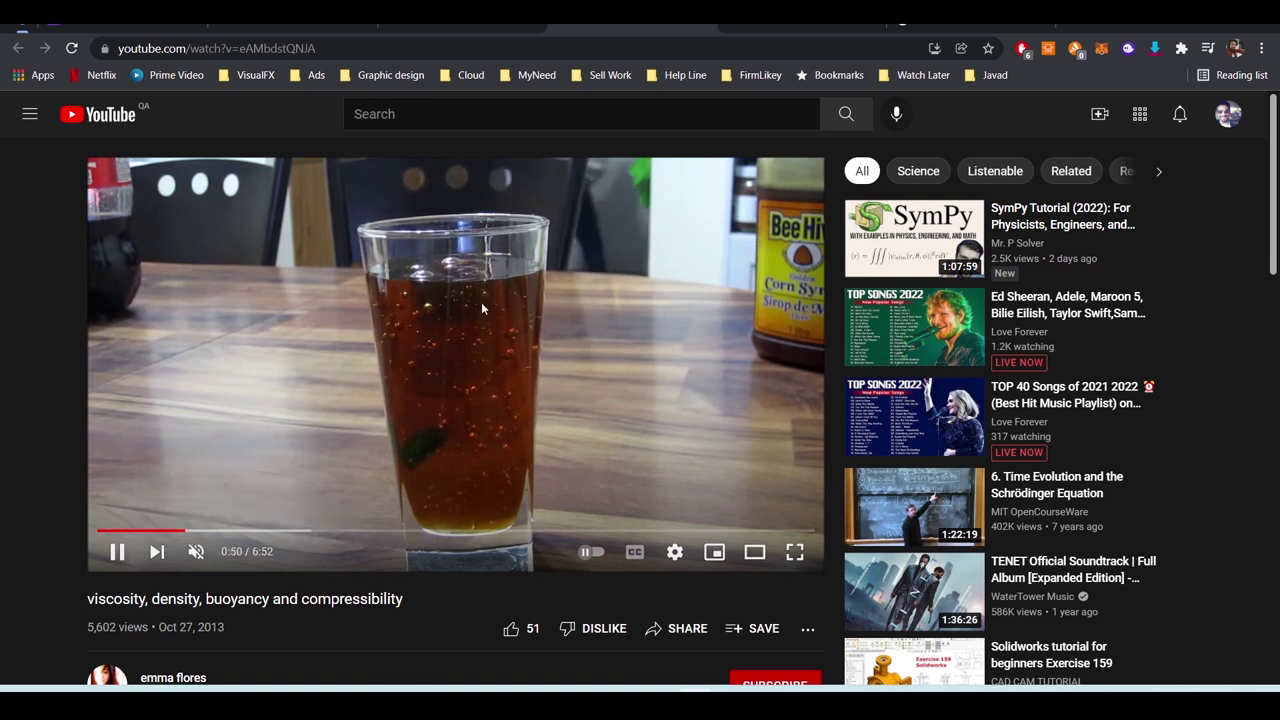
- Pause the cola glass demonstration at 0:51, resume it and skip ahead to the microwave scene
{"action": "left_click", "coordinate": [492, 368]}
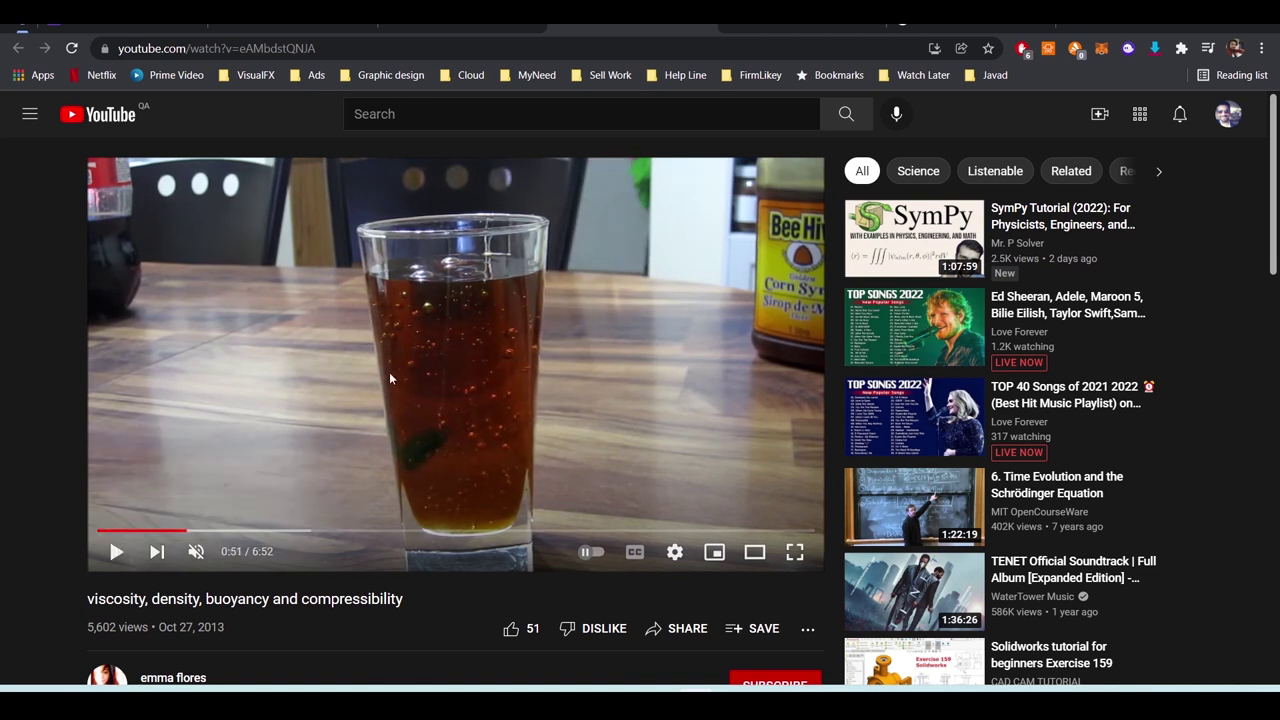
{"action": "left_click", "coordinate": [490, 339]}
{"action": "left_click", "coordinate": [205, 531]}
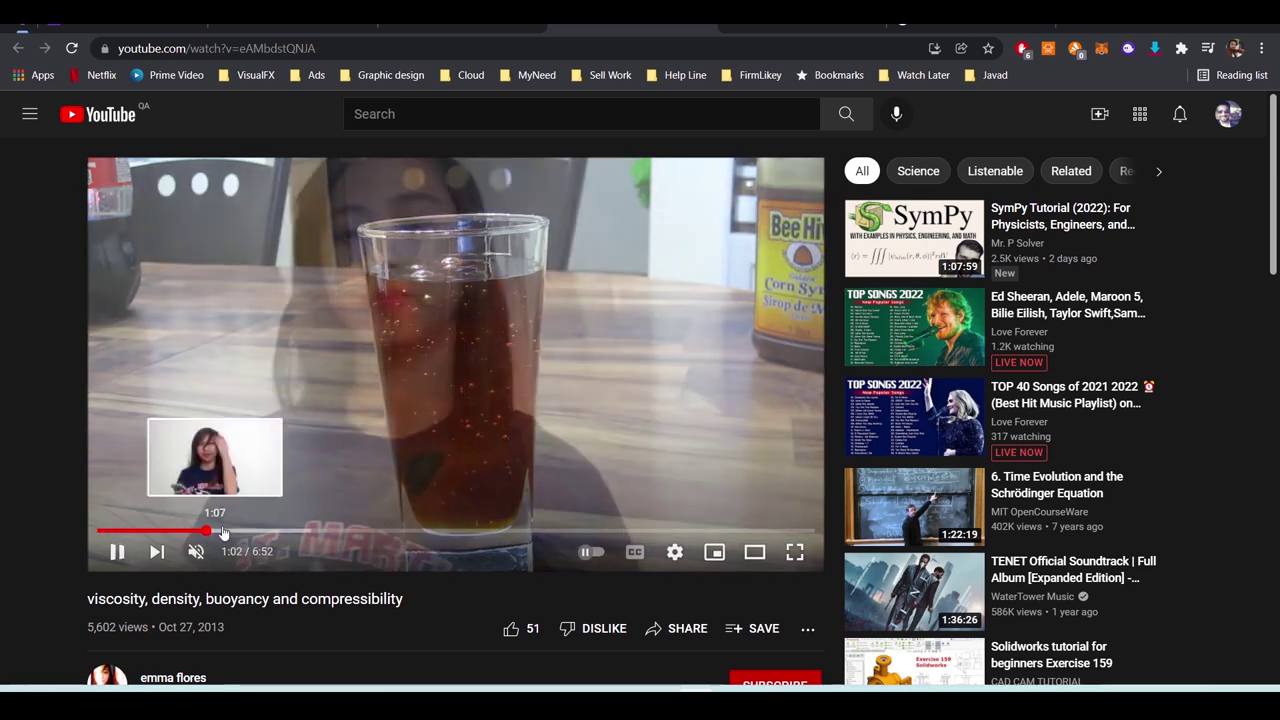
{"action": "left_click", "coordinate": [221, 531]}
{"action": "left_click", "coordinate": [245, 531]}
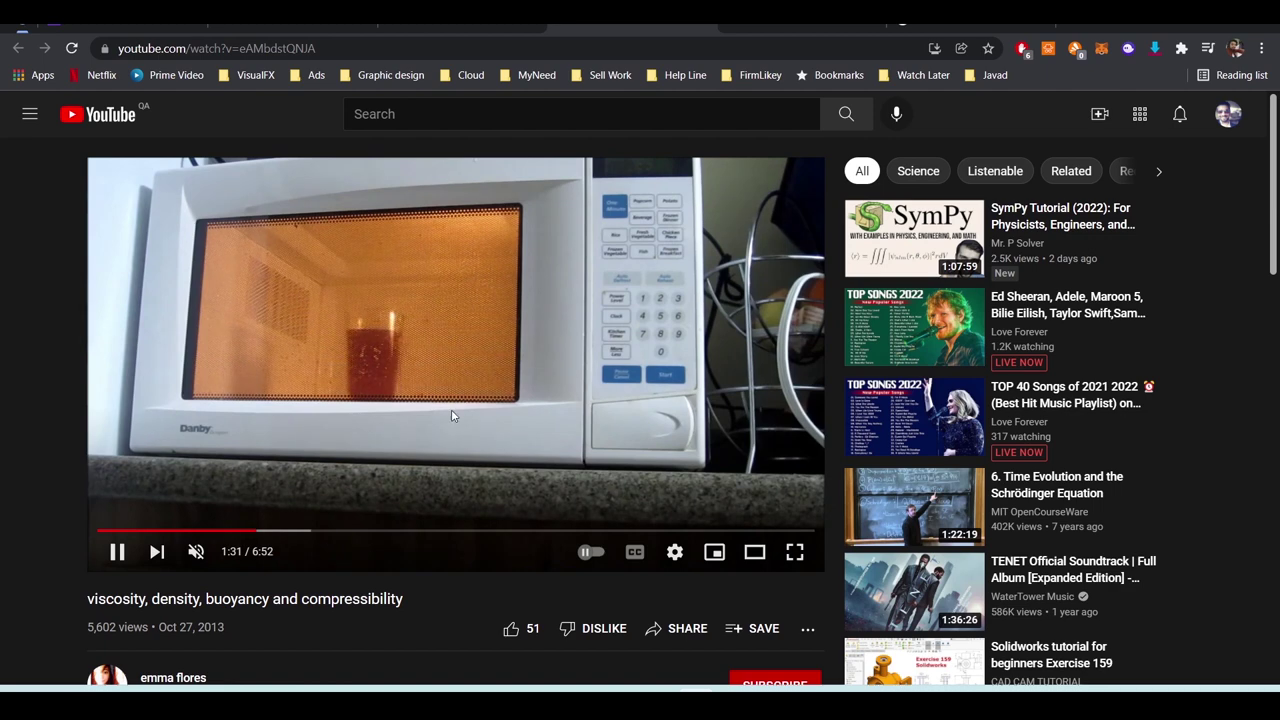
- Skip ahead to the "See the difference?" comparison, replay it from 1:47 and pause it at 1:51
{"action": "left_click", "coordinate": [292, 530]}
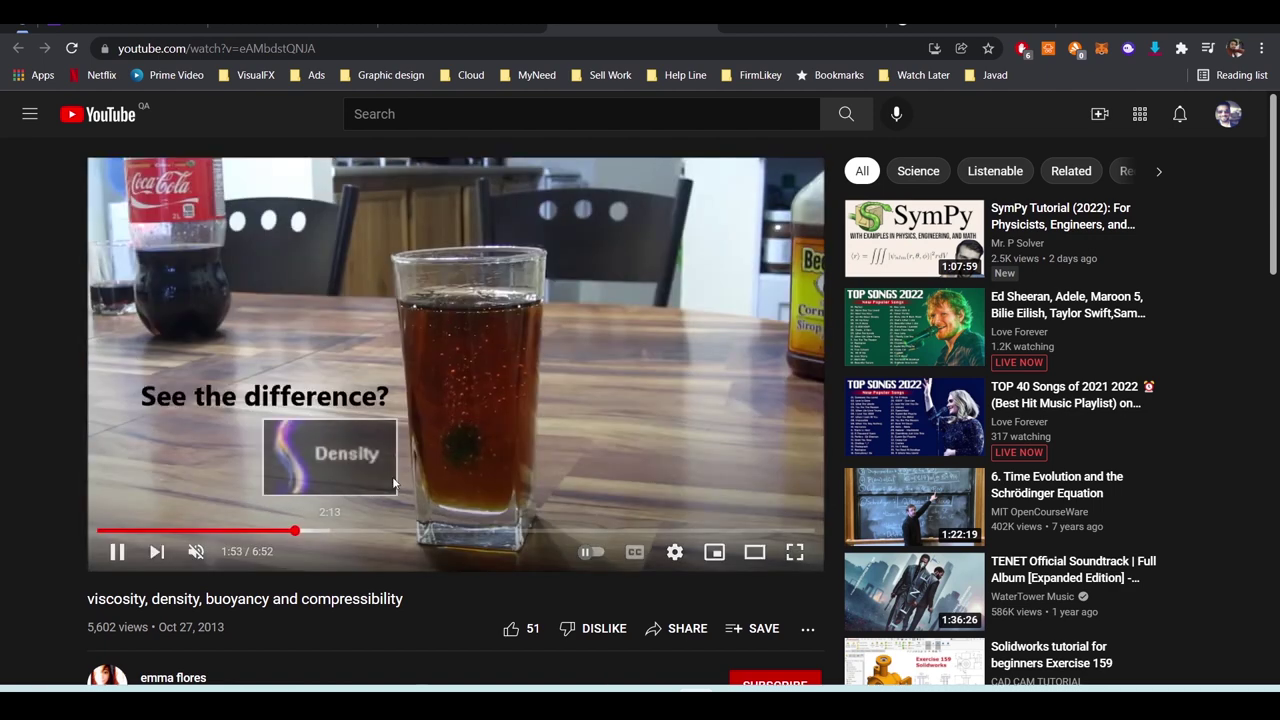
{"action": "left_click", "coordinate": [285, 530]}
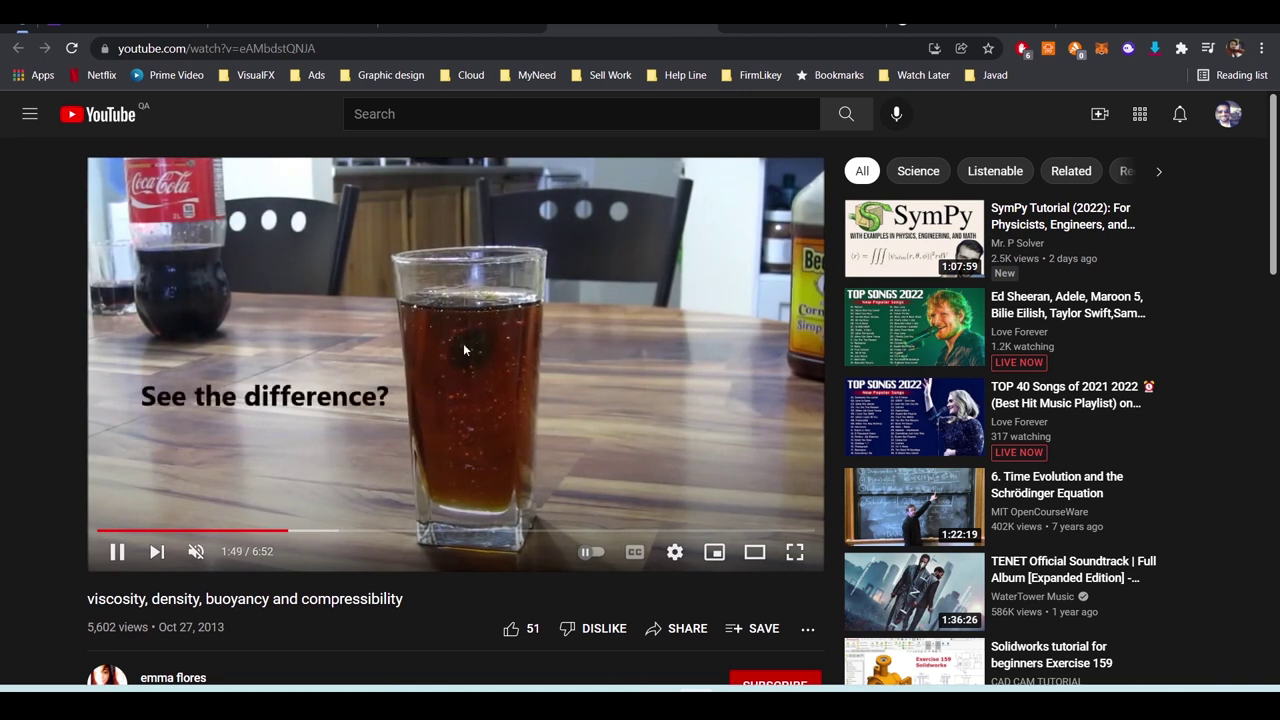
{"action": "left_click", "coordinate": [454, 379]}
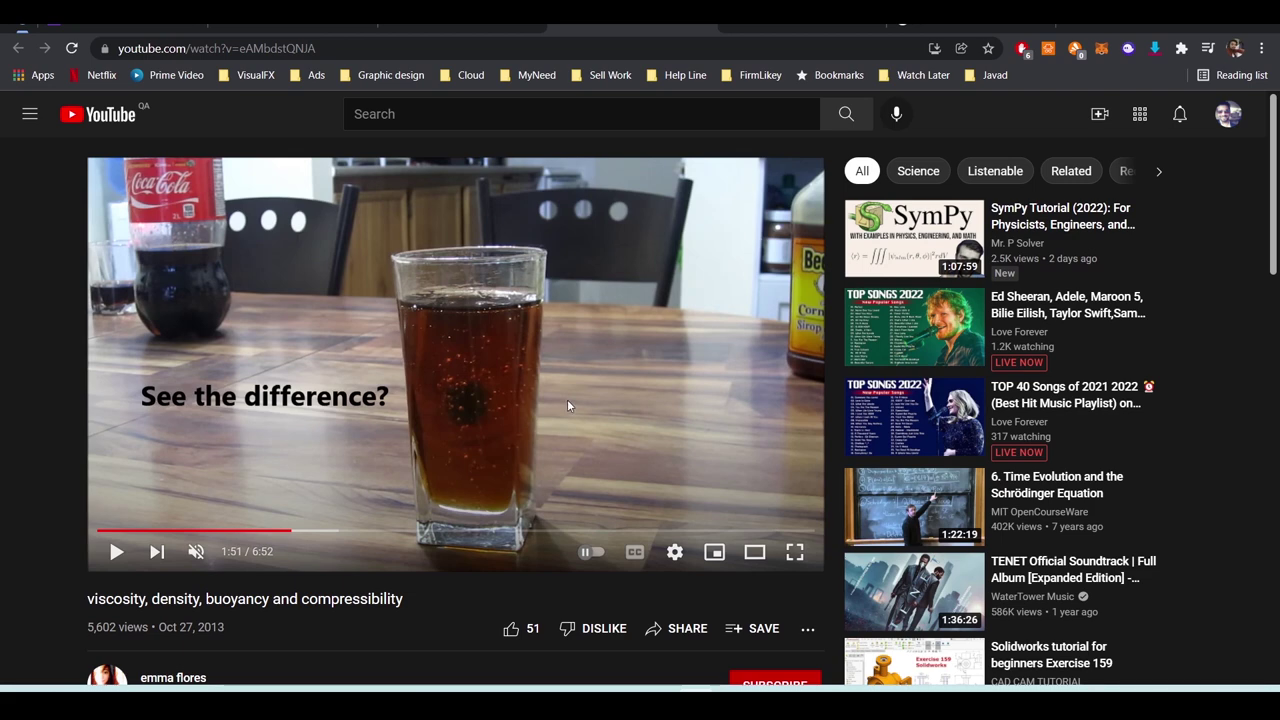
- Skip ahead to the liquid layering experiment, pause at the Dish Soap pour at 2:58 and resume playback
{"action": "left_click", "coordinate": [345, 532]}
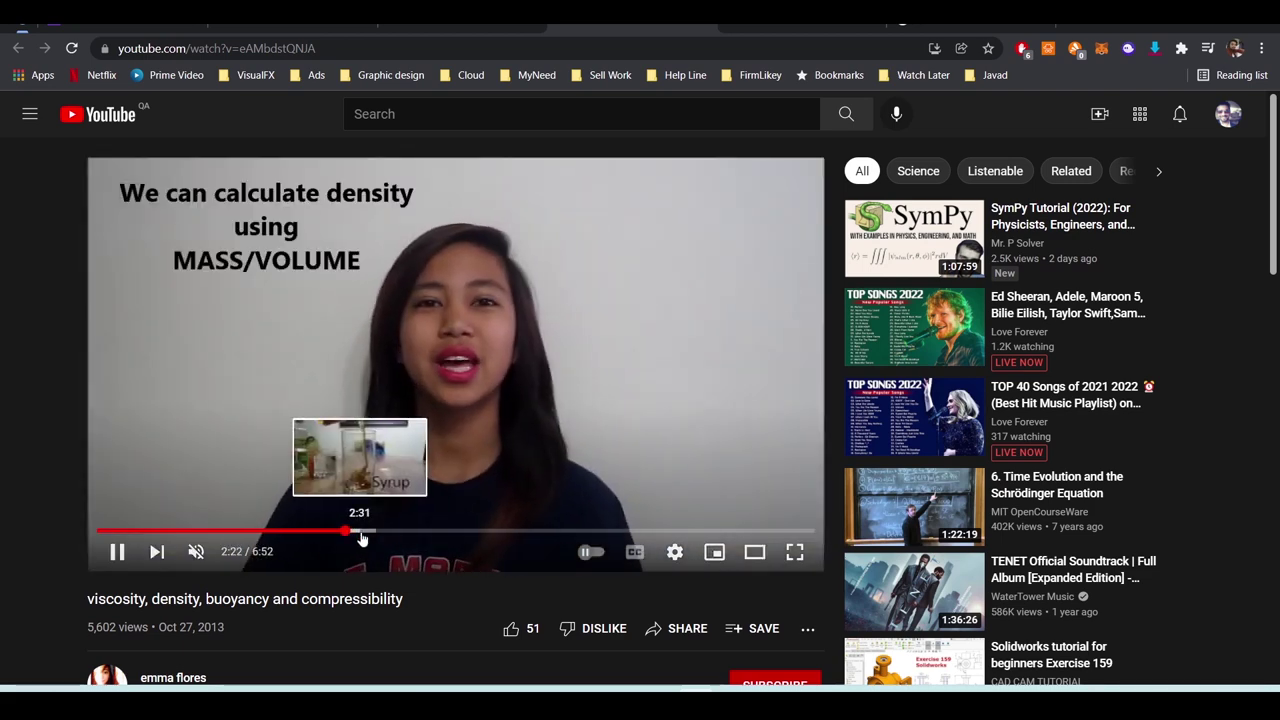
{"action": "left_click", "coordinate": [358, 532]}
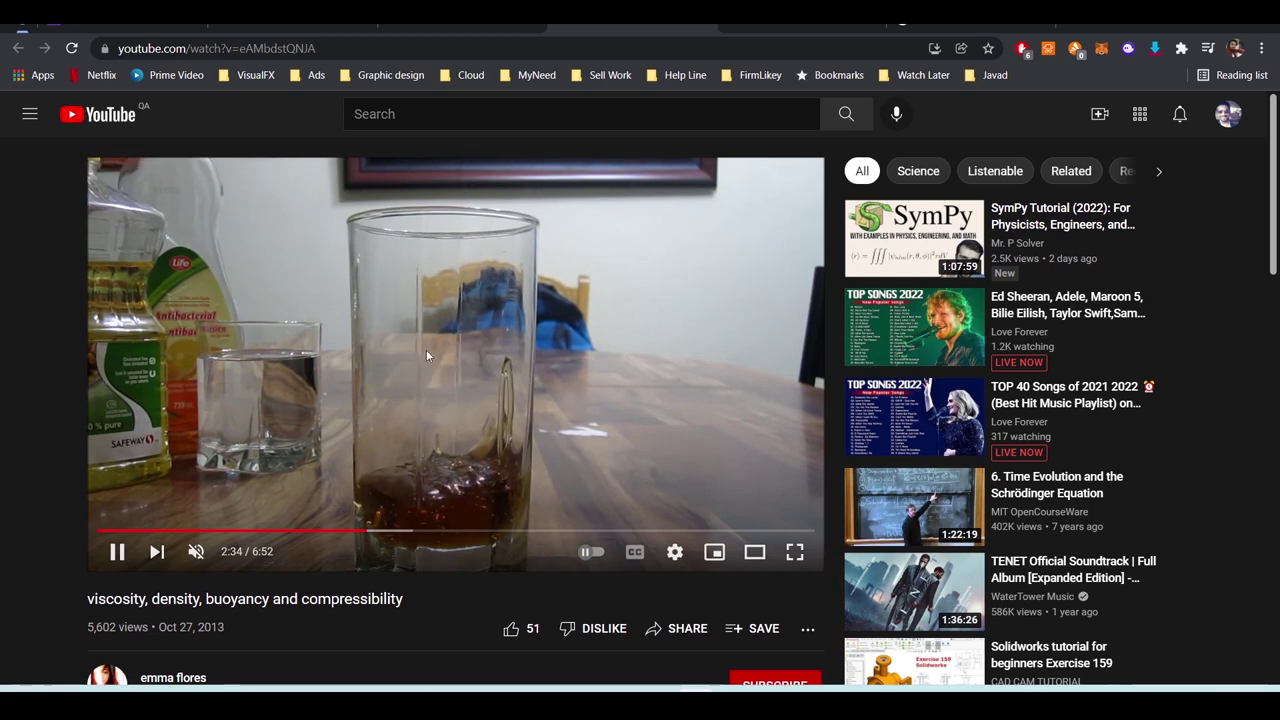
{"action": "left_click", "coordinate": [380, 532]}
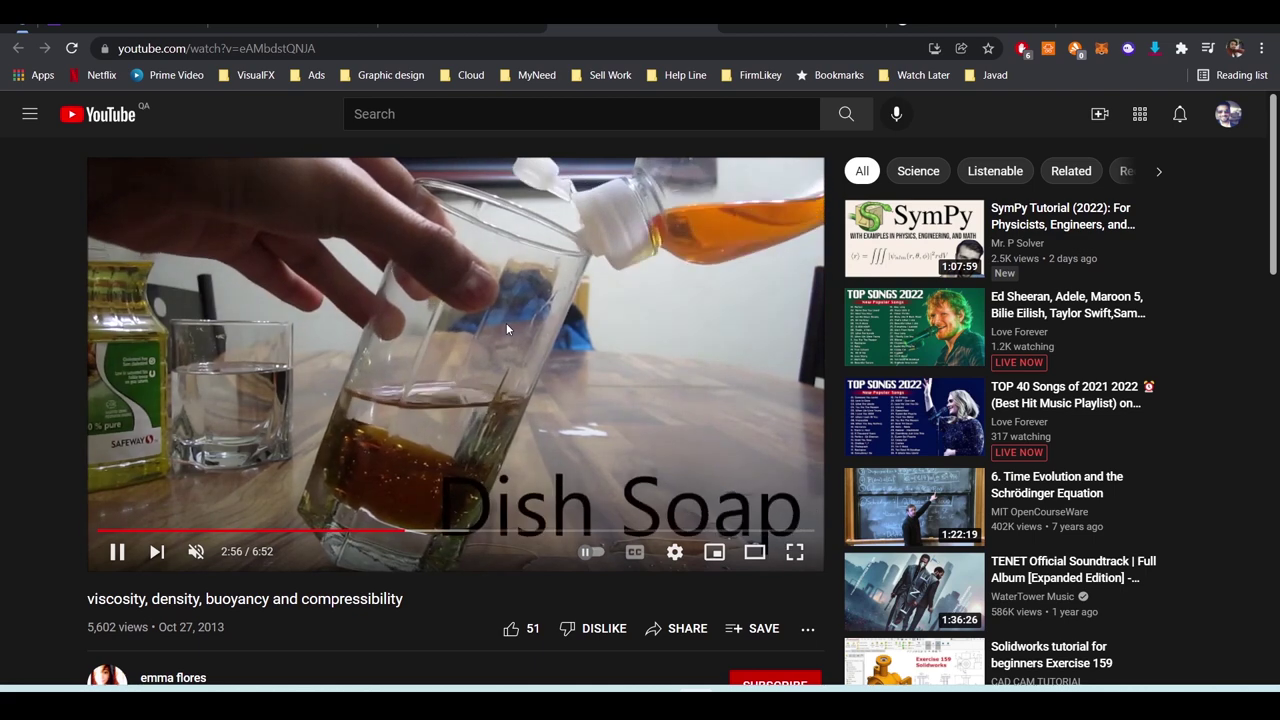
{"action": "left_click", "coordinate": [506, 323]}
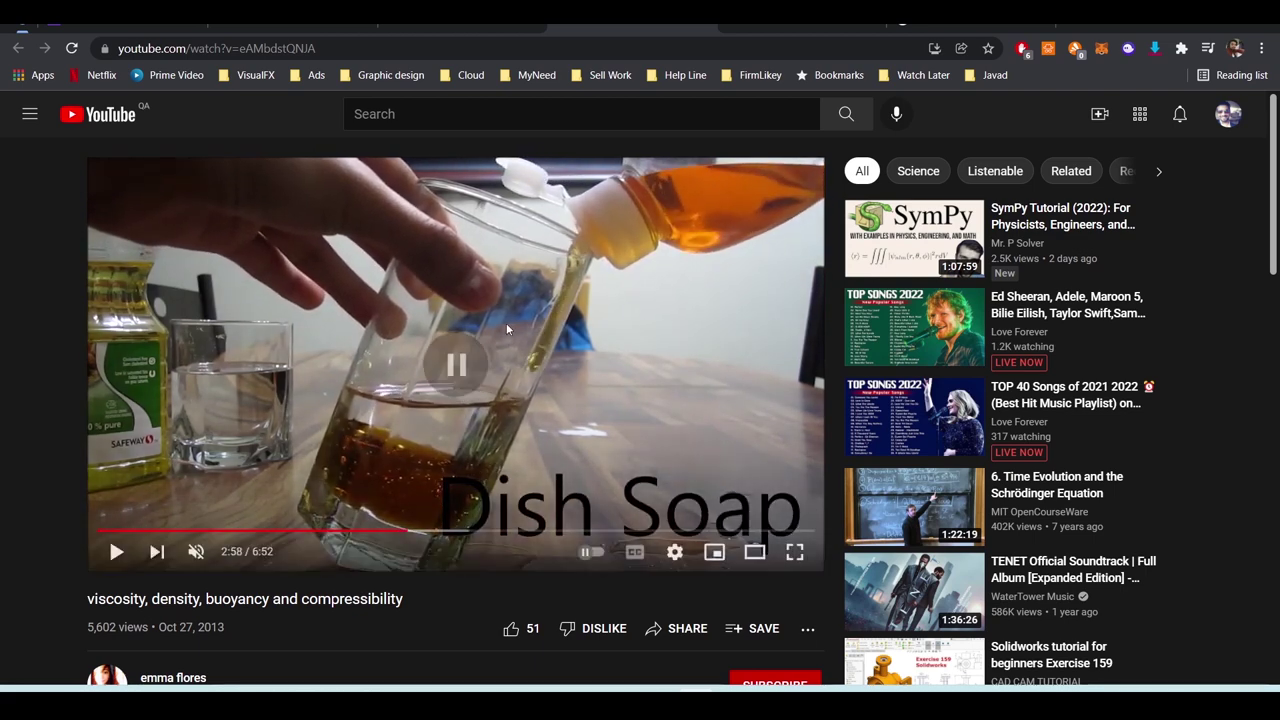
{"action": "left_click", "coordinate": [449, 416]}
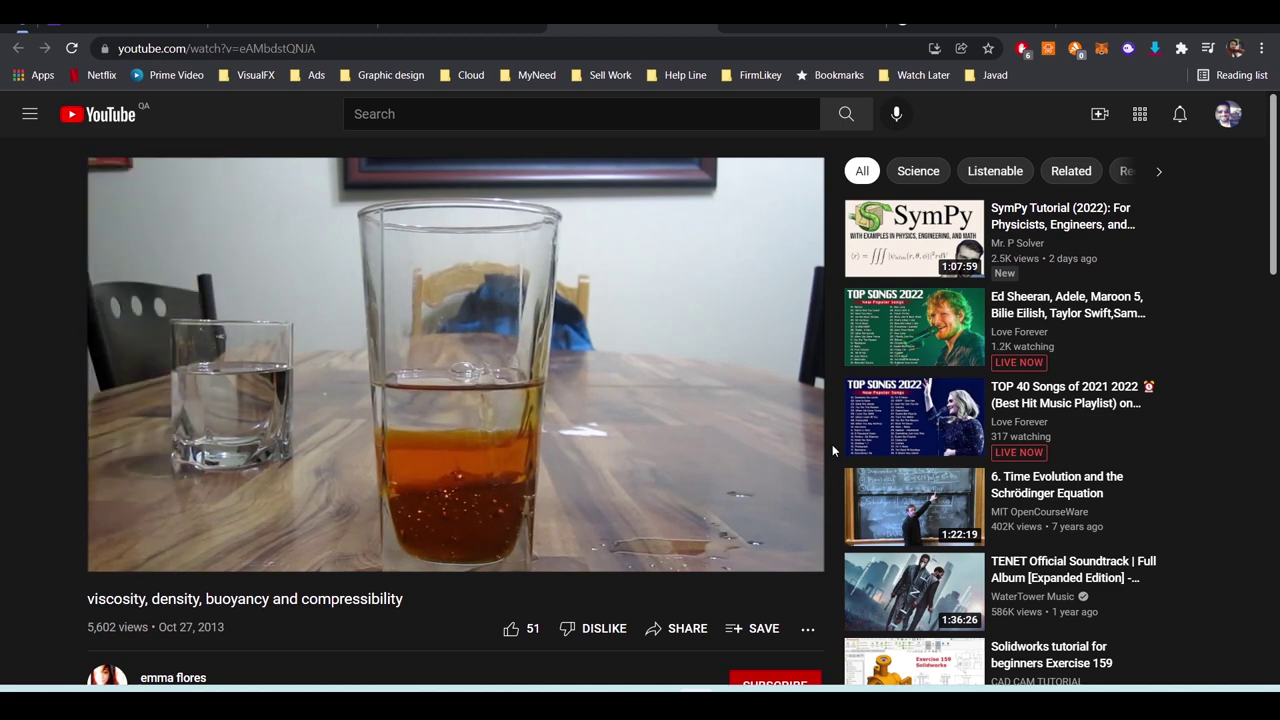
- Advance to the OIL layer, pause it at 3:25, resume and stop the video at 3:31
{"action": "key", "text": "Right"}
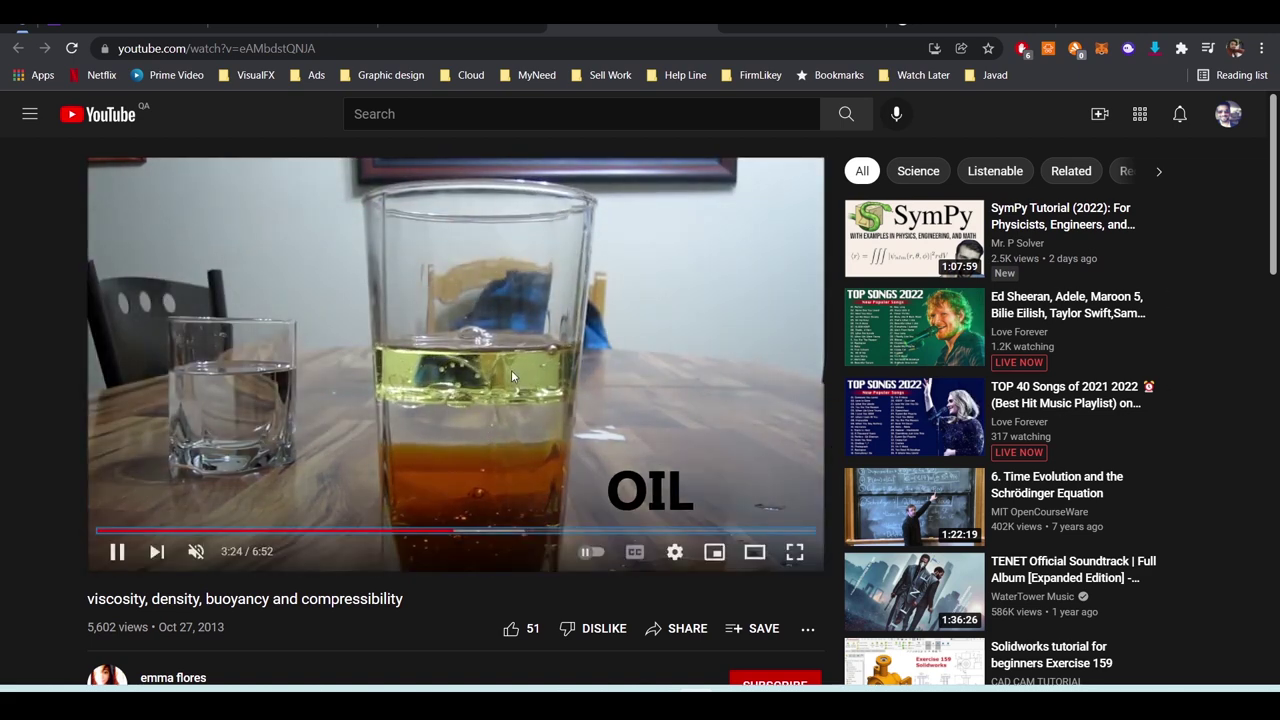
{"action": "left_click", "coordinate": [511, 370]}
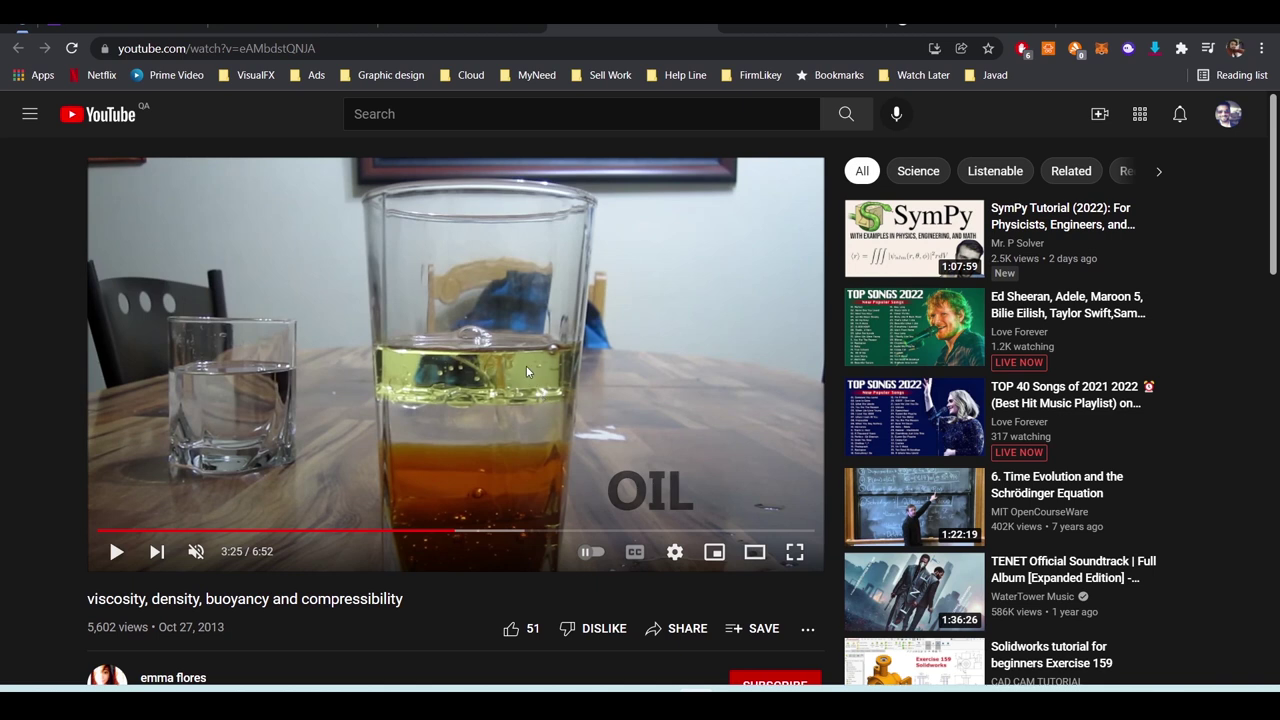
{"action": "left_click", "coordinate": [505, 436]}
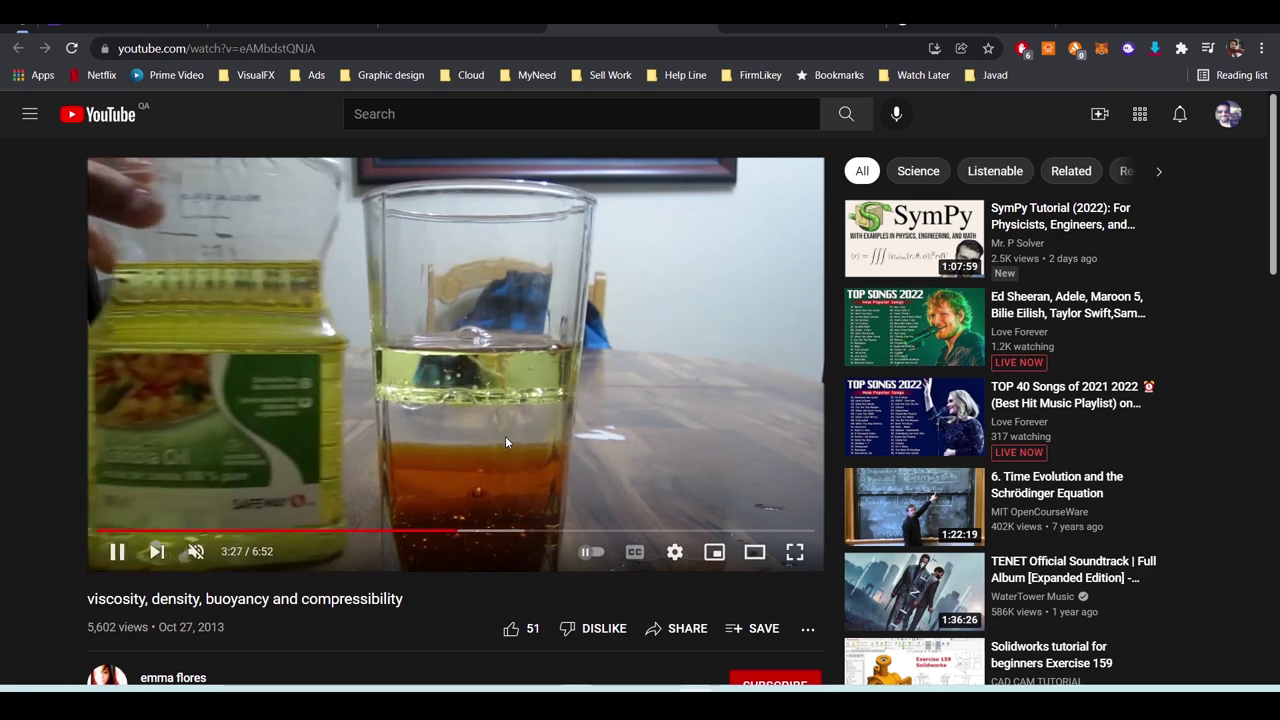
{"action": "left_click", "coordinate": [462, 432]}
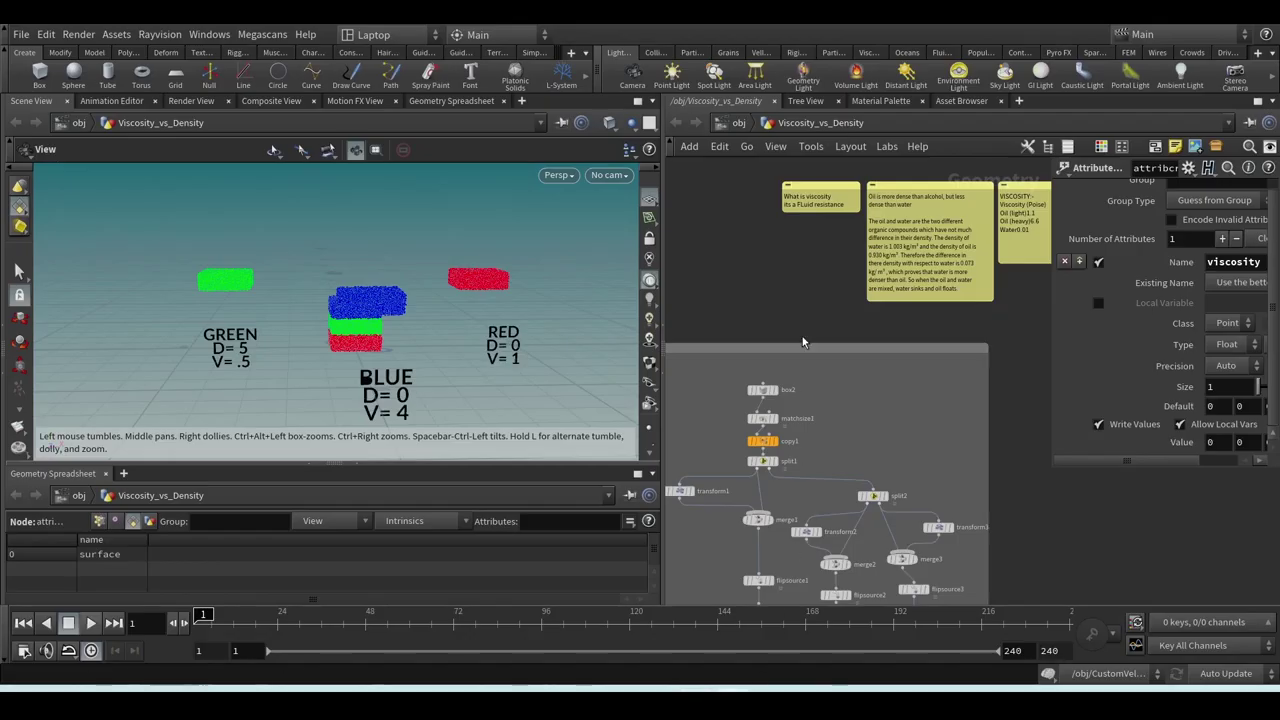
- Switch to Houdini and read the sticky note comparing the densities of oil and water
{"action": "scroll", "coordinate": [848, 252], "scroll_direction": "down", "scroll_amount": 2}
{"action": "scroll", "coordinate": [848, 300], "scroll_direction": "up", "scroll_amount": 5}
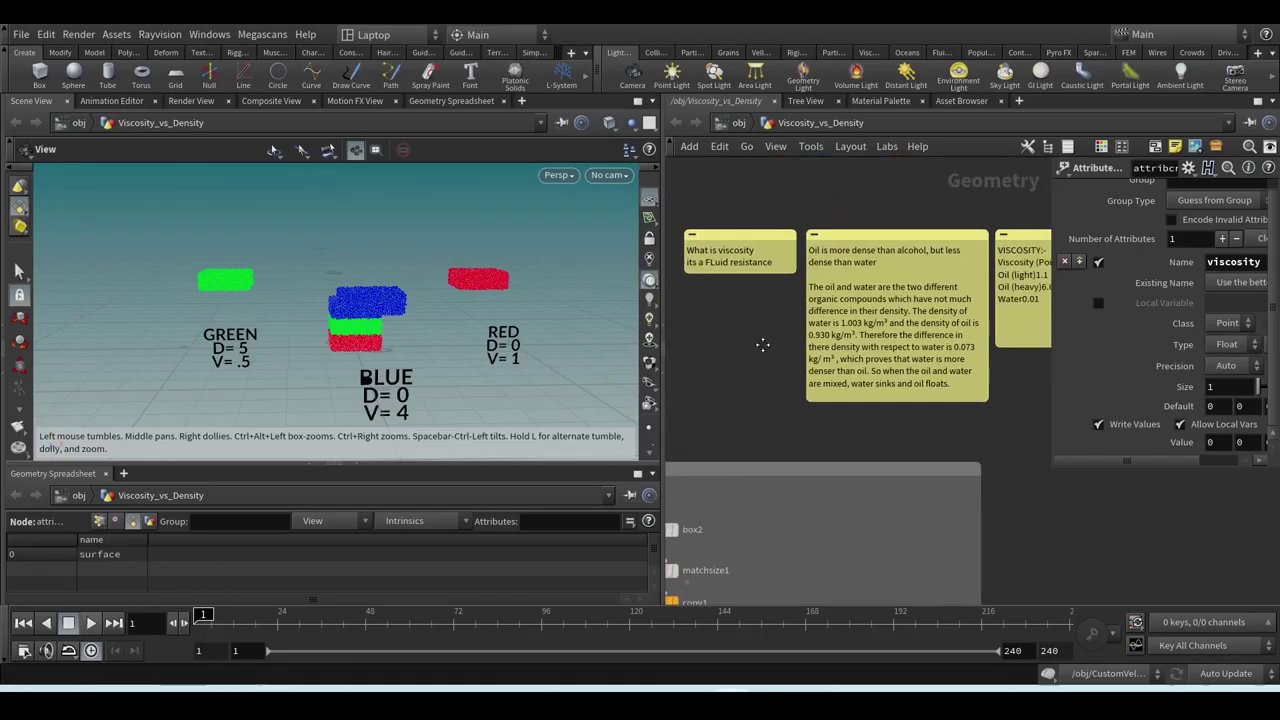
{"action": "scroll", "coordinate": [848, 383], "scroll_direction": "up", "scroll_amount": 2}
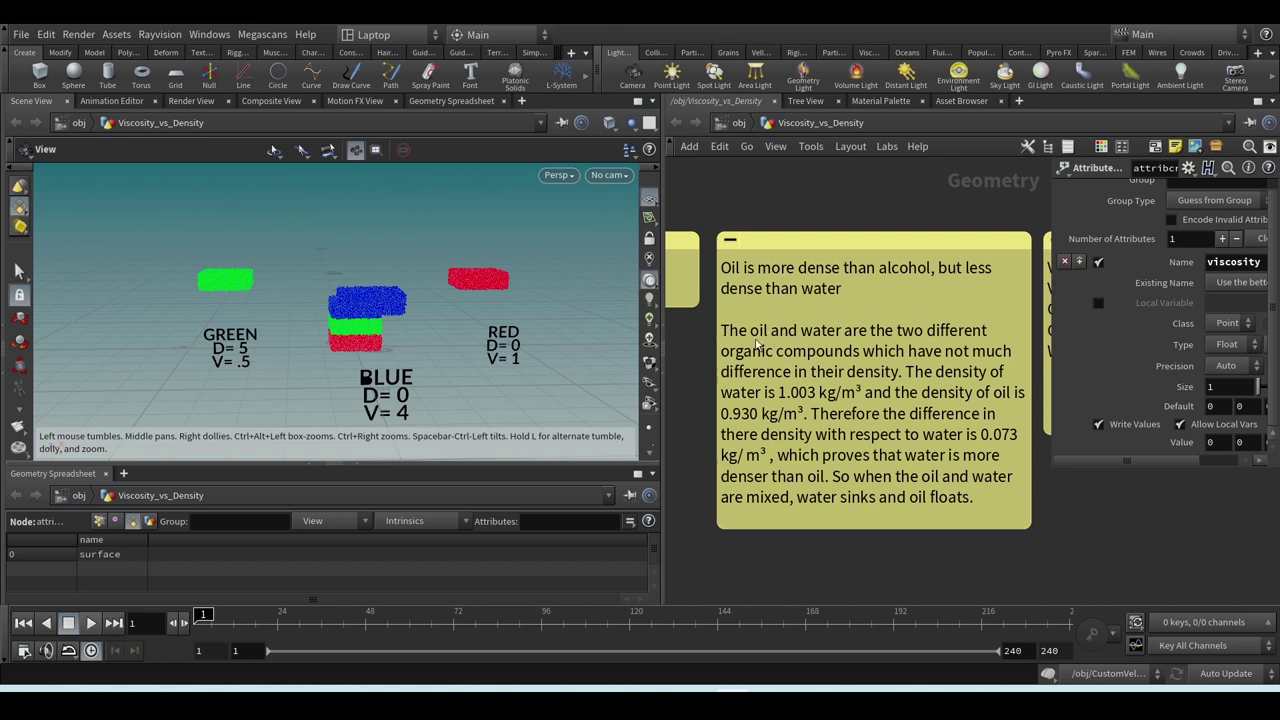
{"action": "left_click_drag", "start_coordinate": [864, 531], "coordinate": [864, 551]}
{"action": "scroll", "coordinate": [1060, 526], "scroll_direction": "down", "scroll_amount": 1}
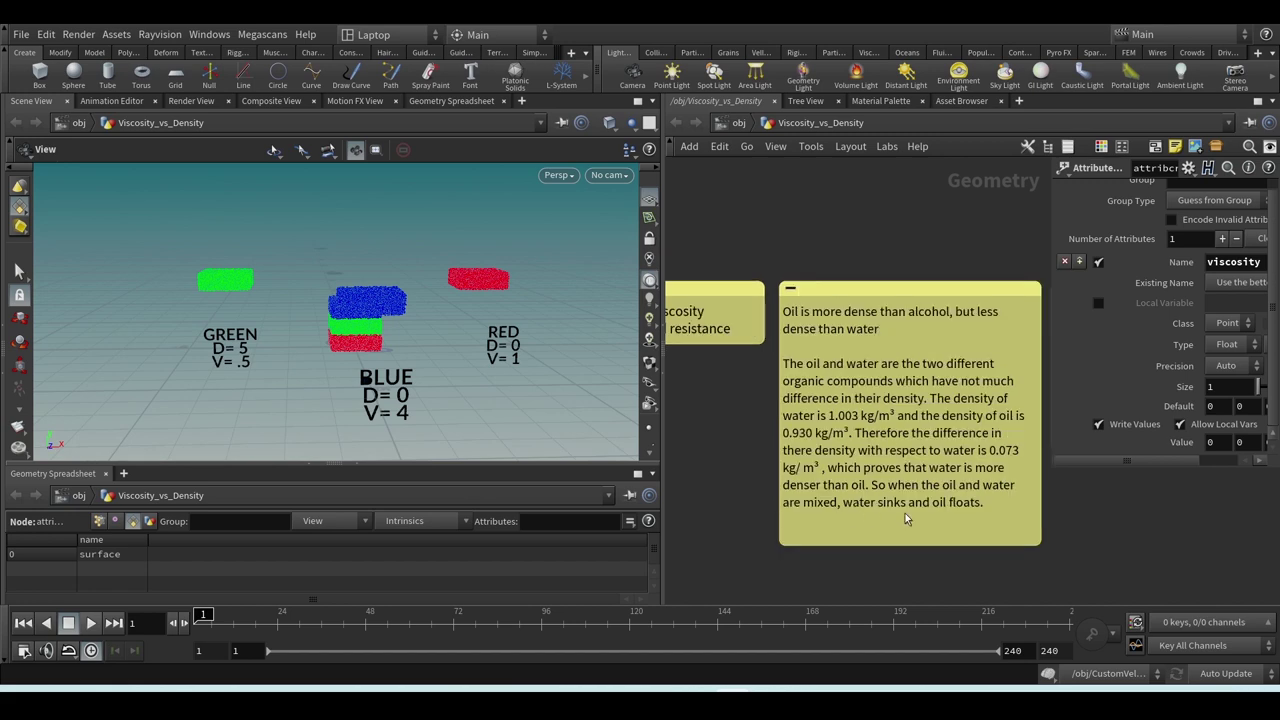
{"action": "scroll", "coordinate": [903, 512], "scroll_direction": "up", "scroll_amount": 1}
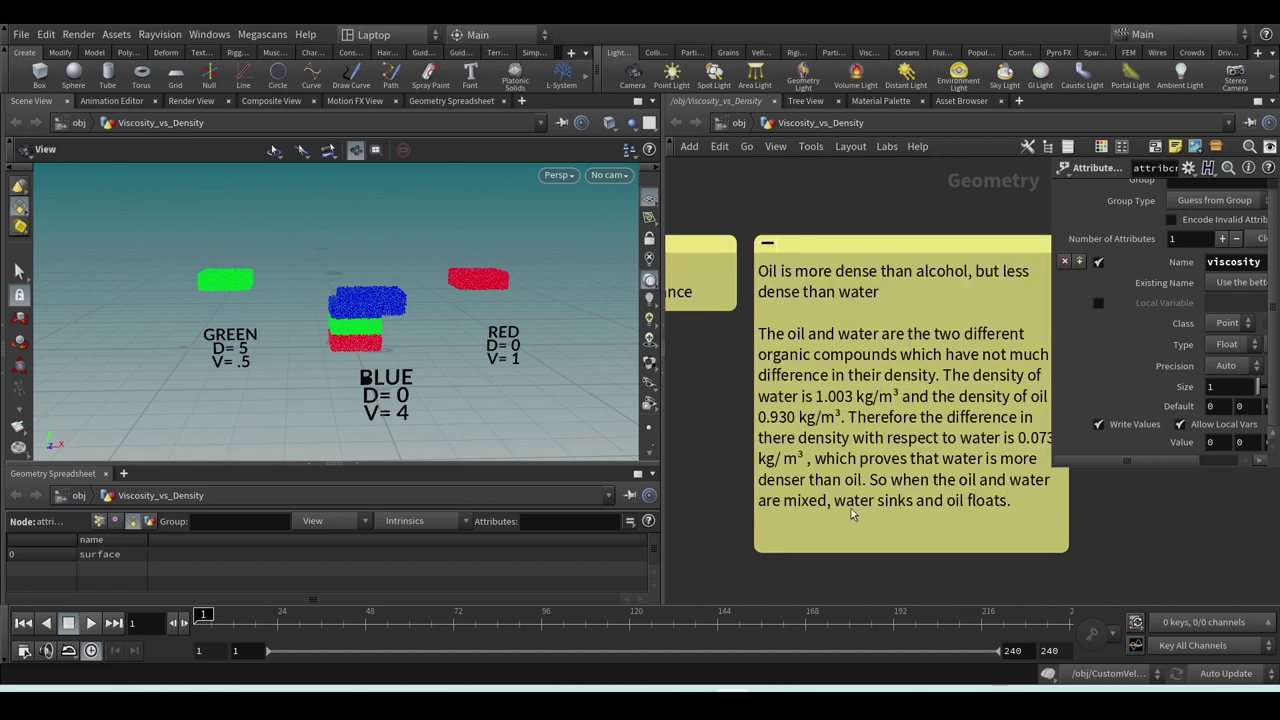
- Read the VISCOSITY sticky note with the poise values for light oil, heavy oil and water
{"action": "middle_click_drag", "start_coordinate": [1085, 508], "coordinate": [879, 527]}
{"action": "scroll", "coordinate": [898, 530], "scroll_direction": "down", "scroll_amount": 1}
{"action": "scroll", "coordinate": [925, 373], "scroll_direction": "up", "scroll_amount": 1}
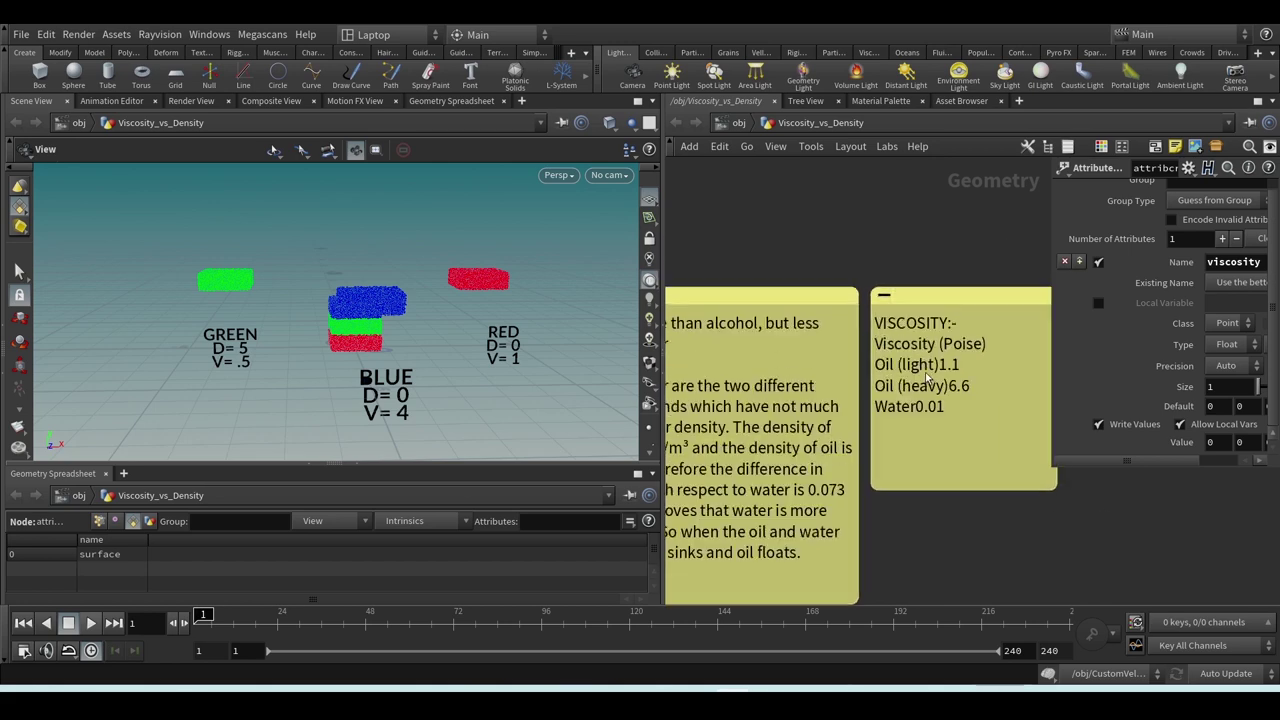
{"action": "scroll", "coordinate": [932, 352], "scroll_direction": "up", "scroll_amount": 1}
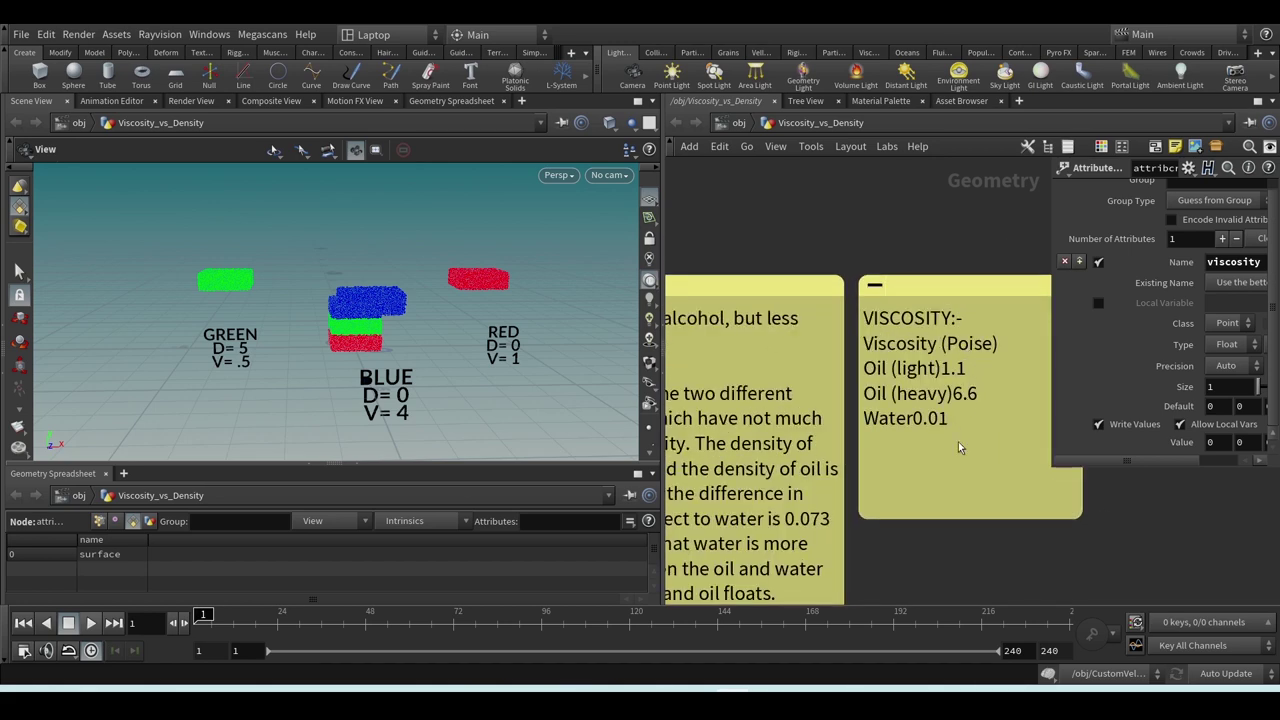
{"action": "scroll", "coordinate": [950, 424], "scroll_direction": "down", "scroll_amount": 3}
{"action": "scroll", "coordinate": [992, 495], "scroll_direction": "up", "scroll_amount": 2}
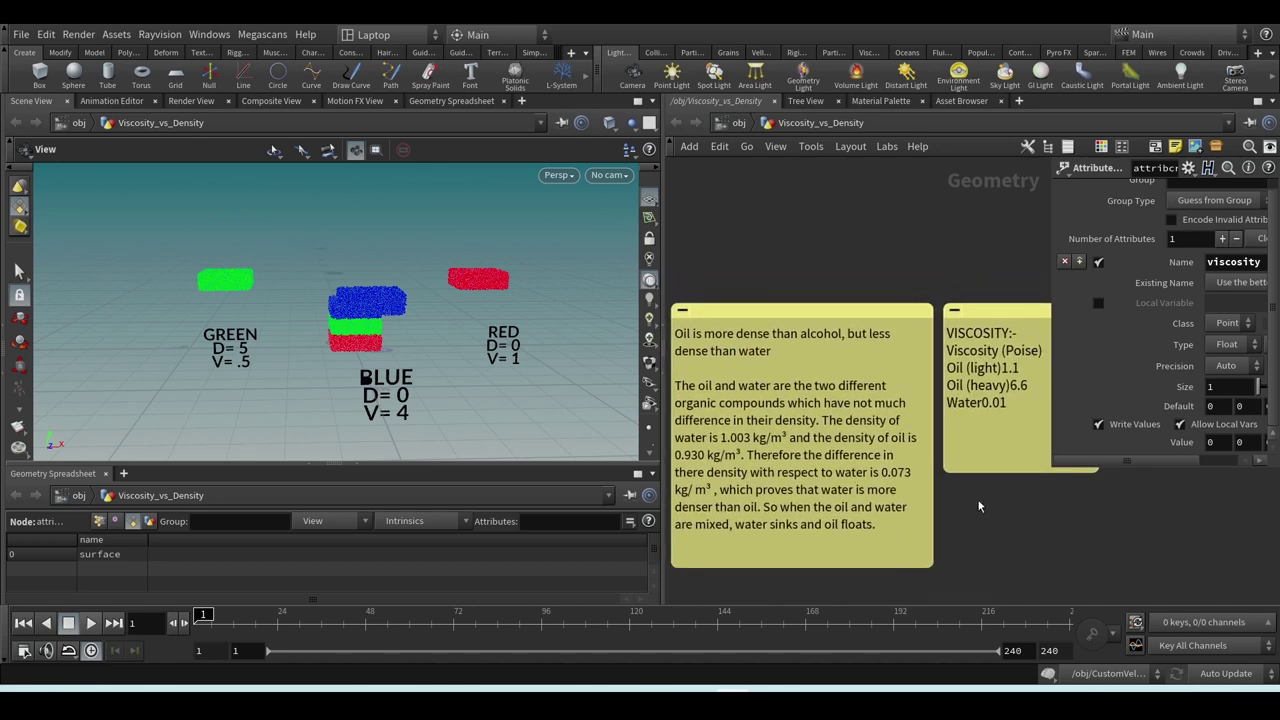
- Widen the network editor and frame the density and viscosity sticky notes side by side
{"action": "left_click_drag", "start_coordinate": [664, 550], "coordinate": [440, 540]}
{"action": "middle_click_drag", "start_coordinate": [866, 507], "coordinate": [866, 451]}
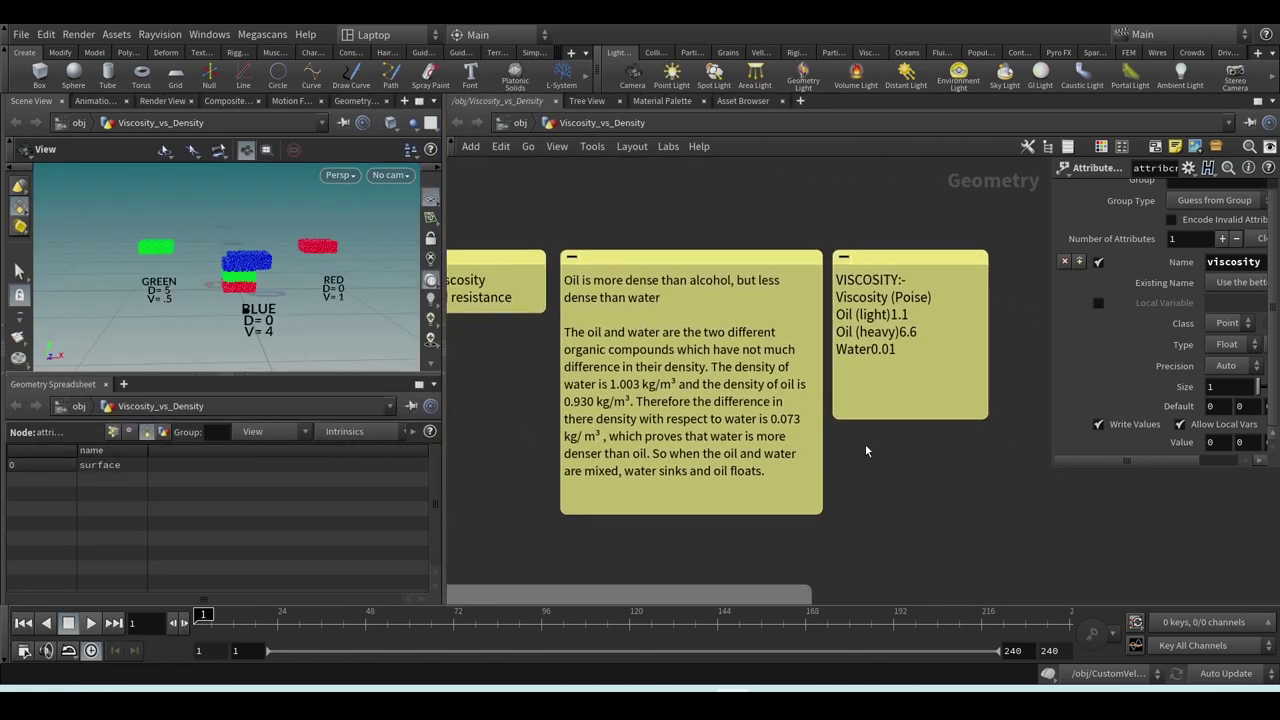
{"action": "scroll", "coordinate": [866, 451], "scroll_direction": "up", "scroll_amount": 1}
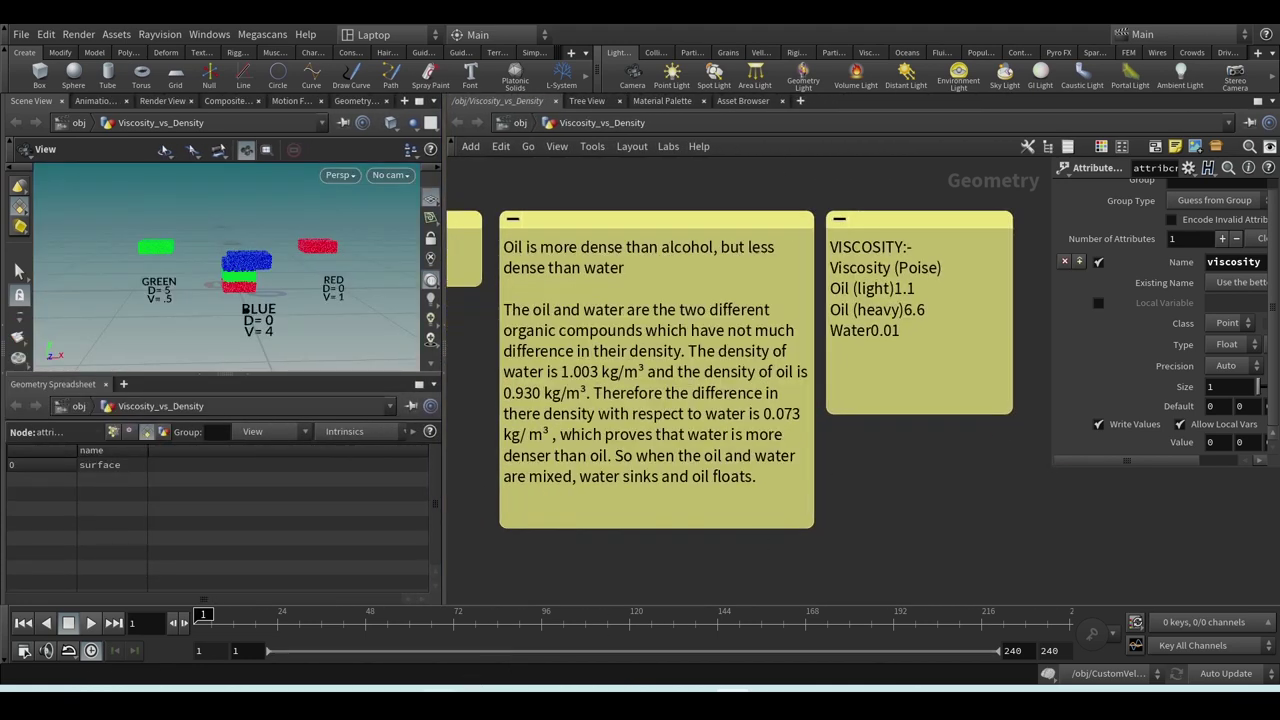
- Circle the statement that oil is less dense than water and handwrite D = W > O and V = O > W above it
{"action": "left_click_drag", "start_coordinate": [499, 261], "coordinate": [542, 256]}
{"action": "key", "text": "e"}
{"action": "mouse_move", "coordinate": [584, 258]}
{"action": "left_mouse_down"}
{"action": "mouse_move", "coordinate": [632, 282]}
{"action": "mouse_move", "coordinate": [497, 262]}
{"action": "left_mouse_up"}
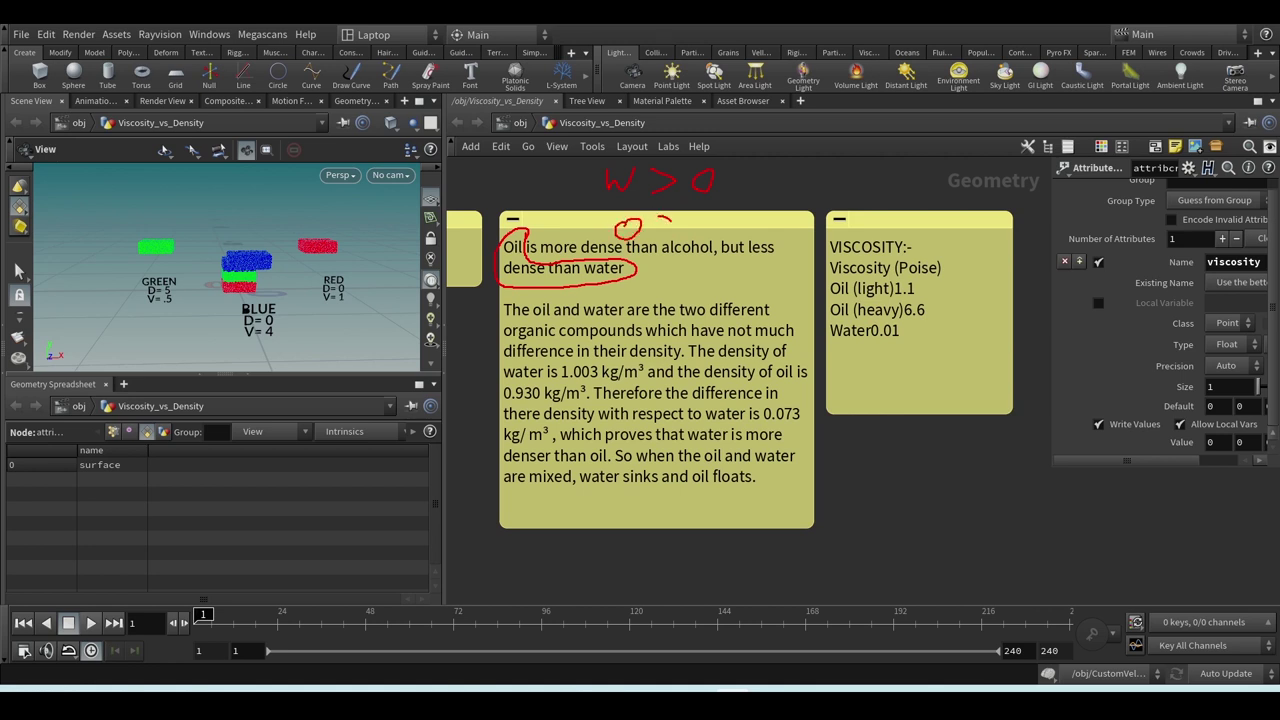
{"action": "left_click_drag", "start_coordinate": [695, 224], "coordinate": [729, 219]}
{"action": "left_click_drag", "start_coordinate": [575, 229], "coordinate": [591, 228]}
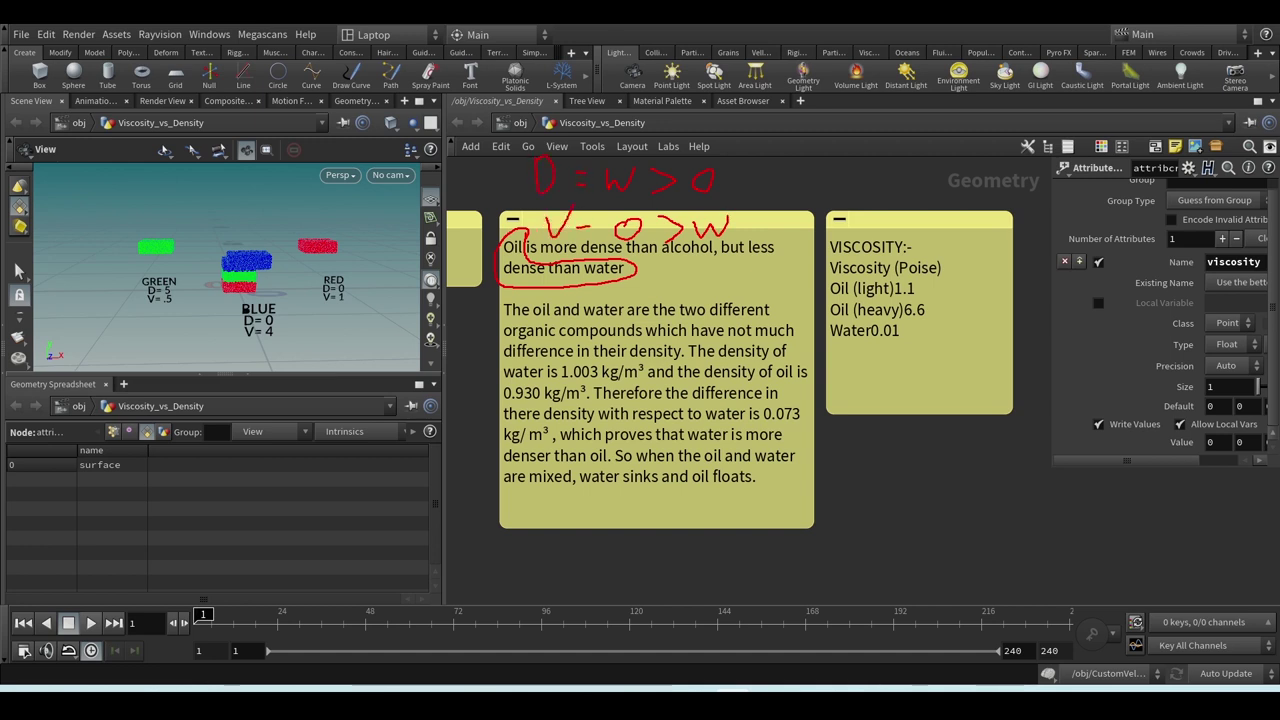
- Circle the handwritten relations and the heavy oil and water viscosity values, then clear all screen annotations
{"action": "left_click", "coordinate": [783, 199]}
{"action": "mouse_move", "coordinate": [741, 131]}
{"action": "left_mouse_down"}
{"action": "mouse_move", "coordinate": [776, 252]}
{"action": "mouse_move", "coordinate": [505, 250]}
{"action": "left_mouse_up"}
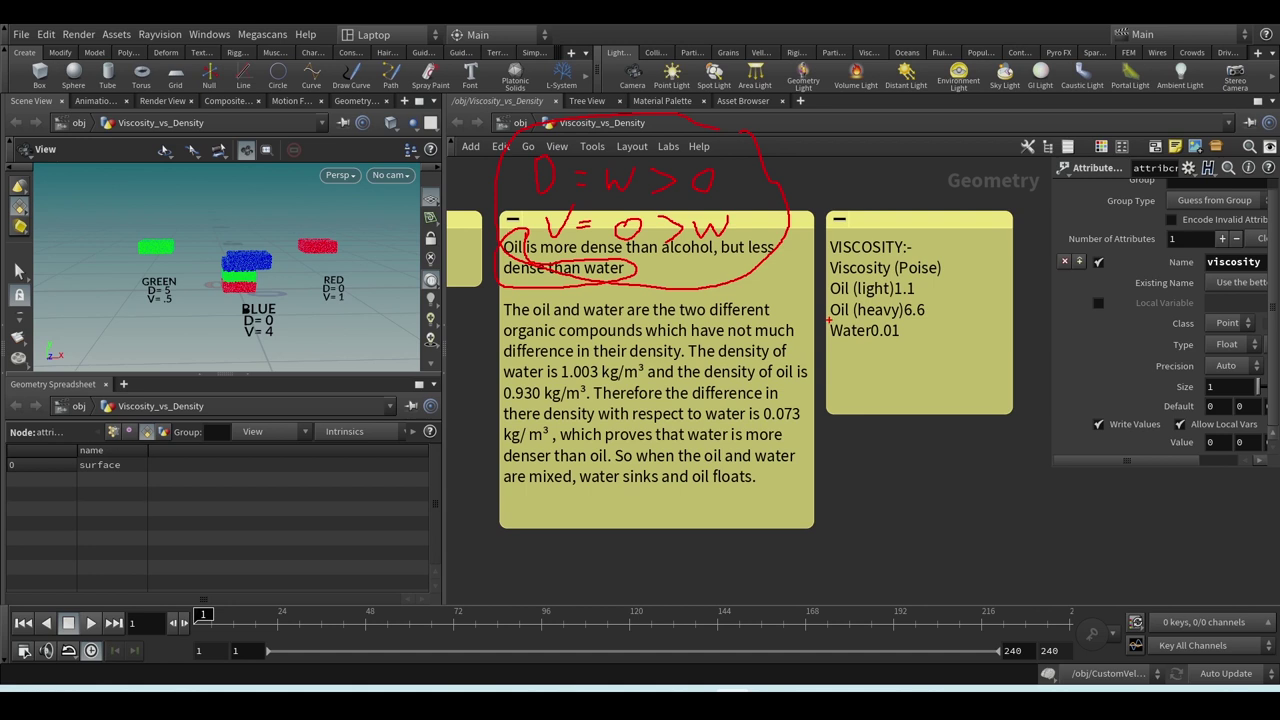
{"action": "mouse_move", "coordinate": [828, 318]}
{"action": "left_mouse_down"}
{"action": "mouse_move", "coordinate": [914, 321]}
{"action": "mouse_move", "coordinate": [942, 307]}
{"action": "mouse_move", "coordinate": [893, 294]}
{"action": "mouse_move", "coordinate": [840, 304]}
{"action": "mouse_move", "coordinate": [854, 351]}
{"action": "mouse_move", "coordinate": [906, 327]}
{"action": "mouse_move", "coordinate": [880, 328]}
{"action": "mouse_move", "coordinate": [896, 337]}
{"action": "left_mouse_up"}
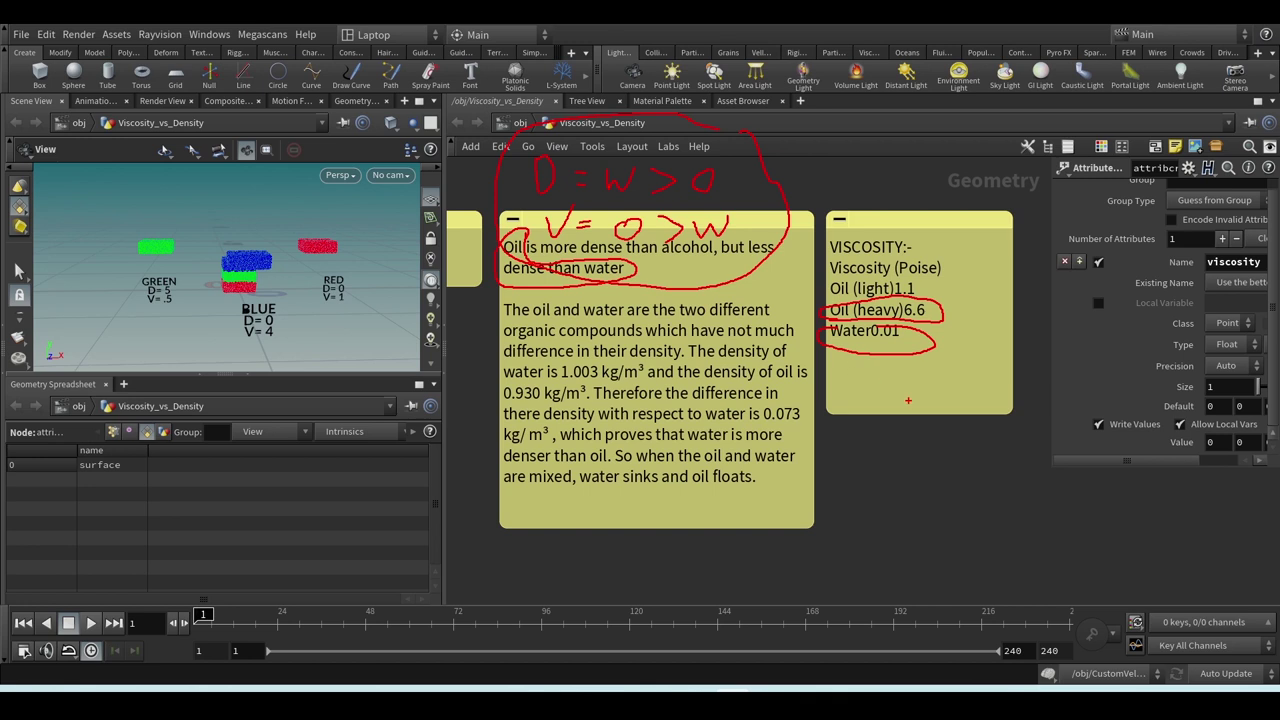
{"action": "key", "text": "Escape"}
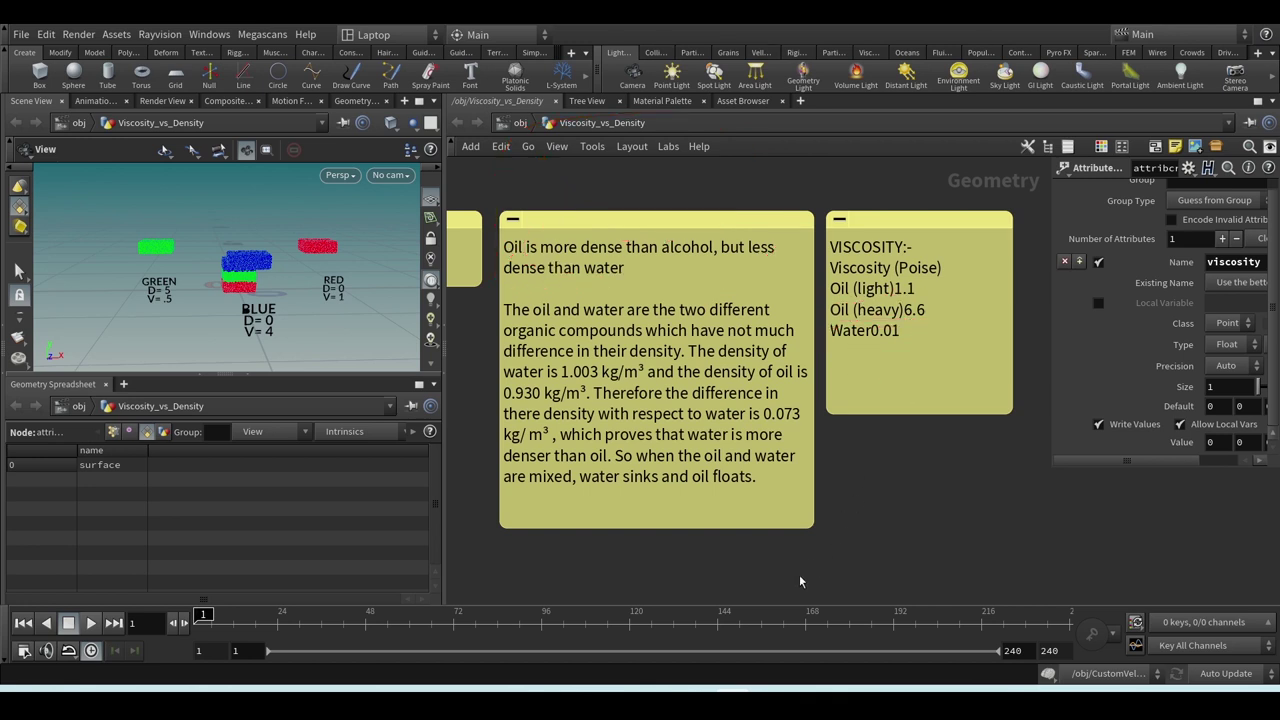
- Switch to the browser and bring up the "2C30.57 - Viscosity vs Density" YouTube video
{"action": "mouse_move", "coordinate": [700, 684]}
{"action": "left_click", "coordinate": [700, 572]}
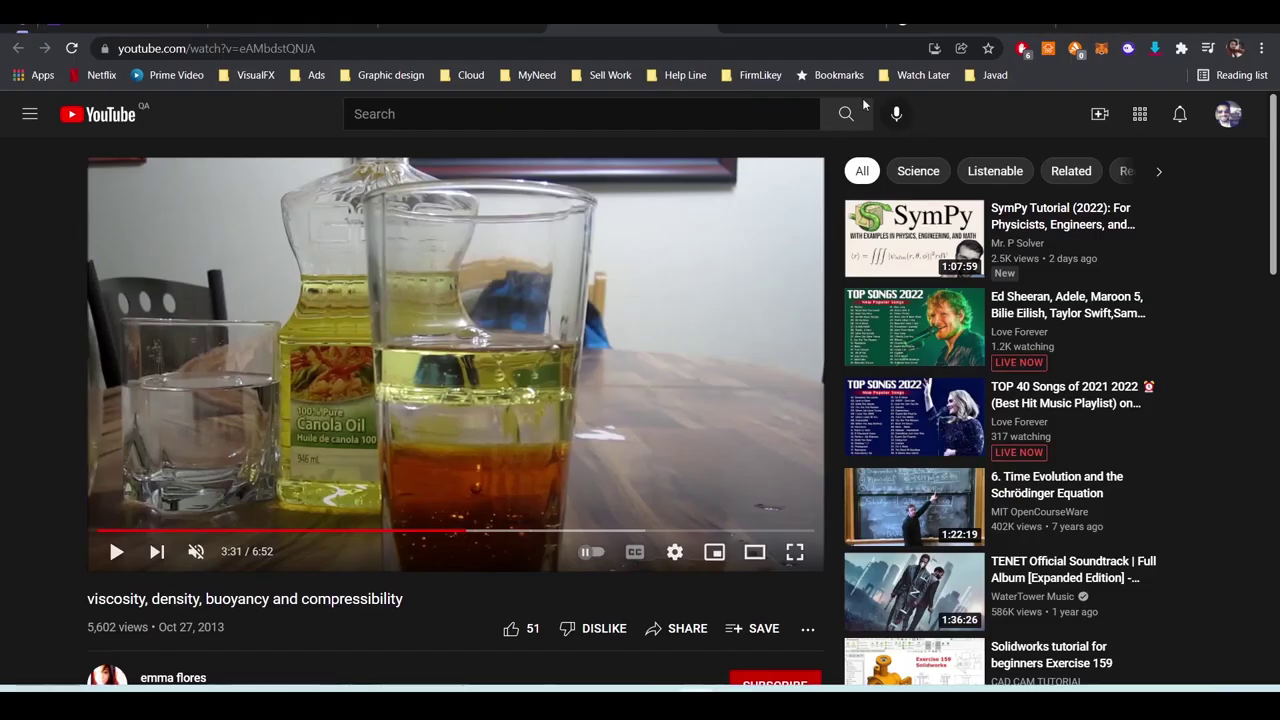
{"action": "left_click", "coordinate": [968, 20]}
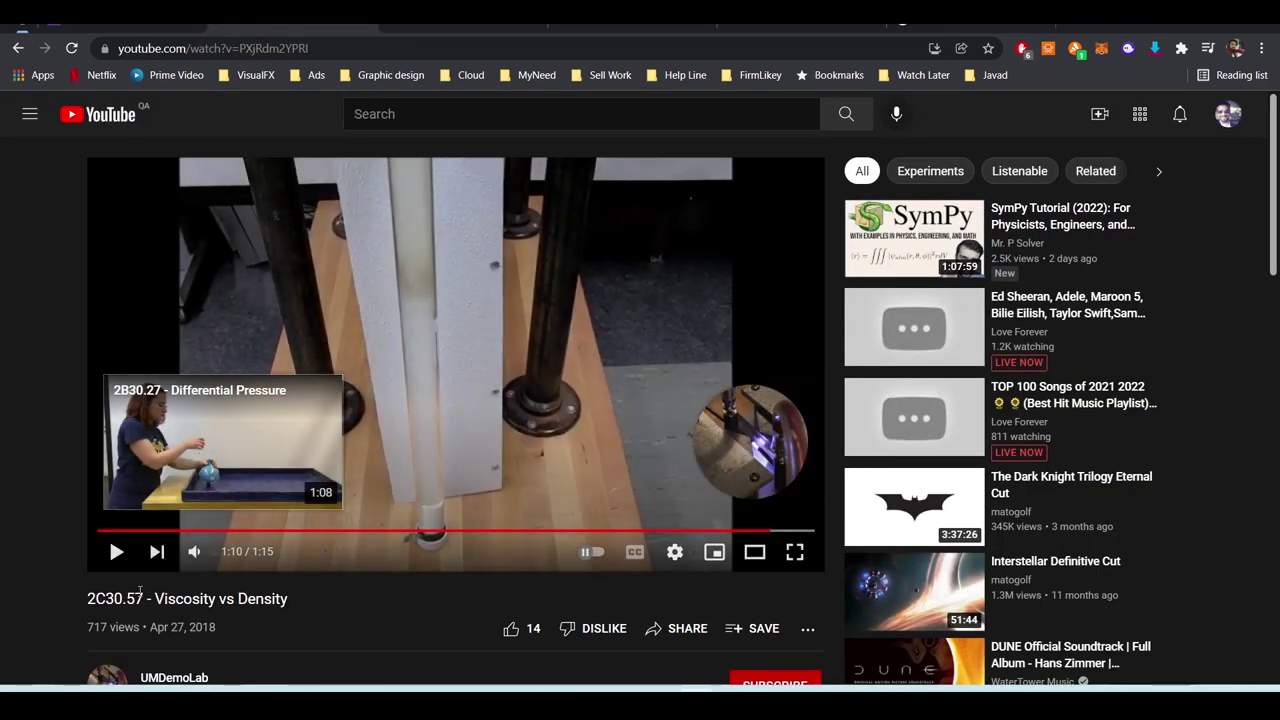
- Check the video's description, seek to the density and viscosity diagram at 0:19 and show it full screen
{"action": "scroll", "coordinate": [252, 620], "scroll_direction": "down", "scroll_amount": 1}
{"action": "scroll", "coordinate": [252, 613], "scroll_direction": "down", "scroll_amount": 1}
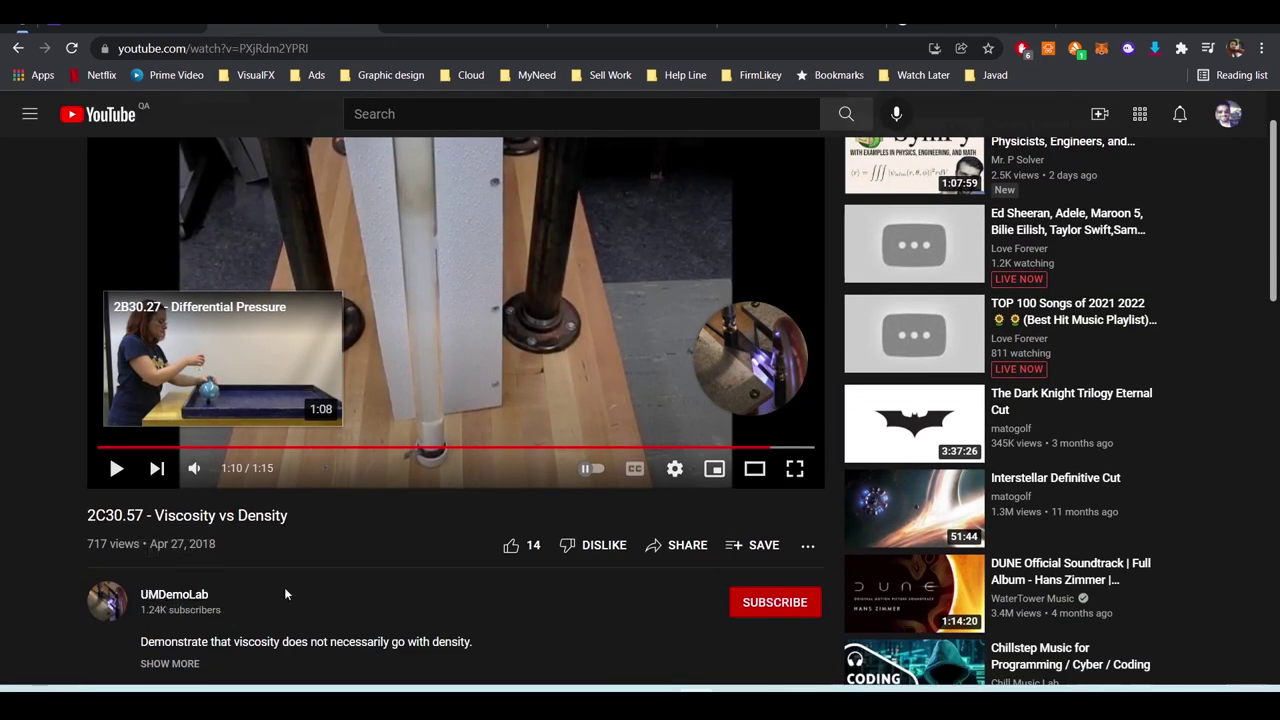
{"action": "scroll", "coordinate": [424, 594], "scroll_direction": "up", "scroll_amount": 2}
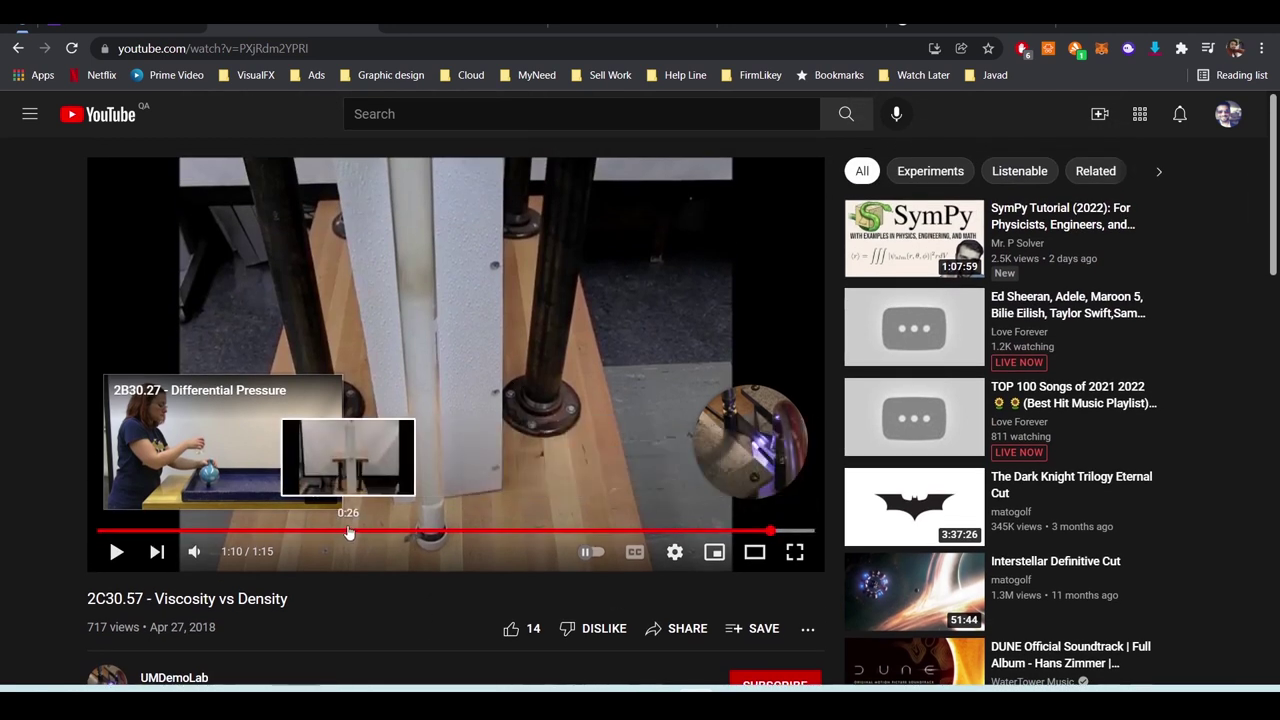
{"action": "left_click", "coordinate": [283, 533]}
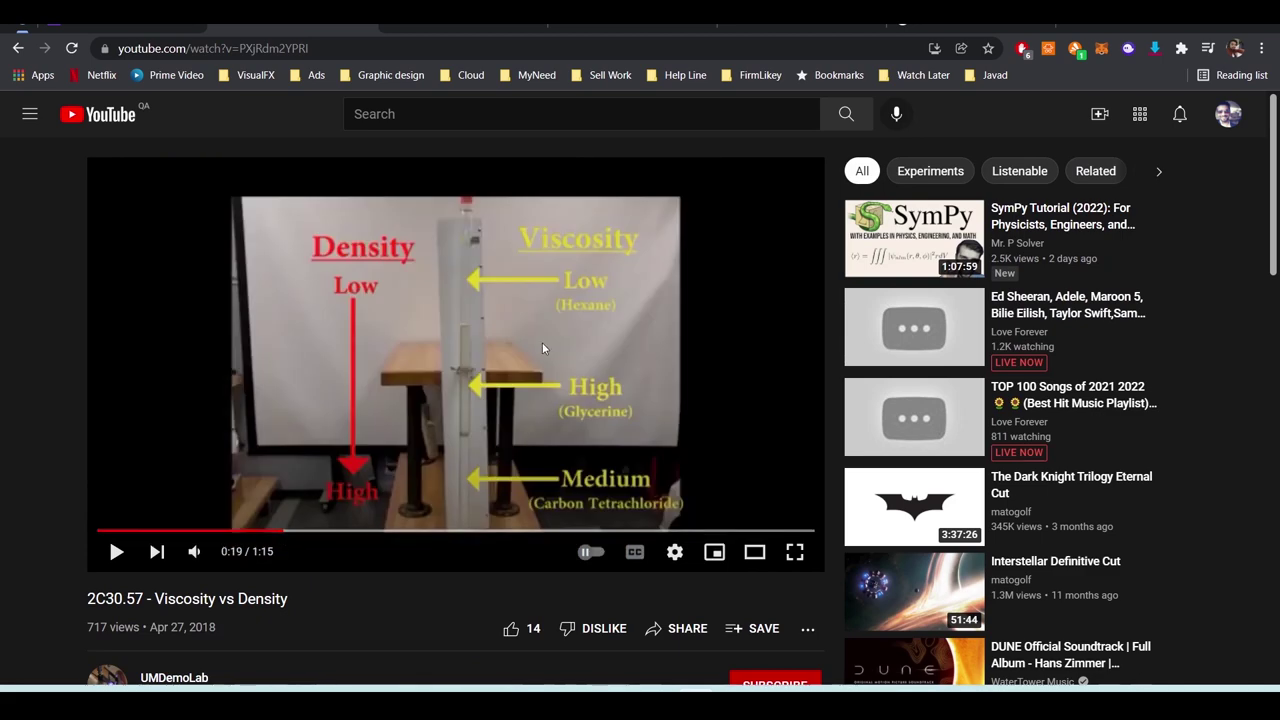
{"action": "left_click", "coordinate": [794, 553]}
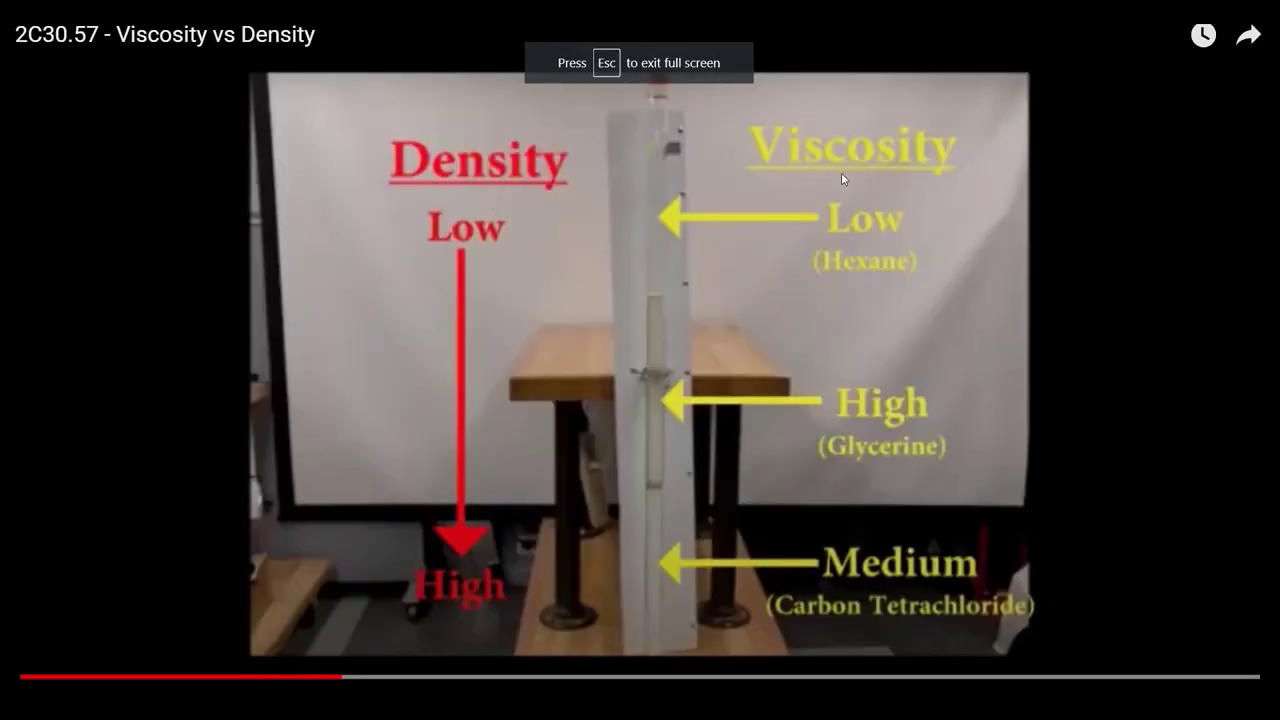
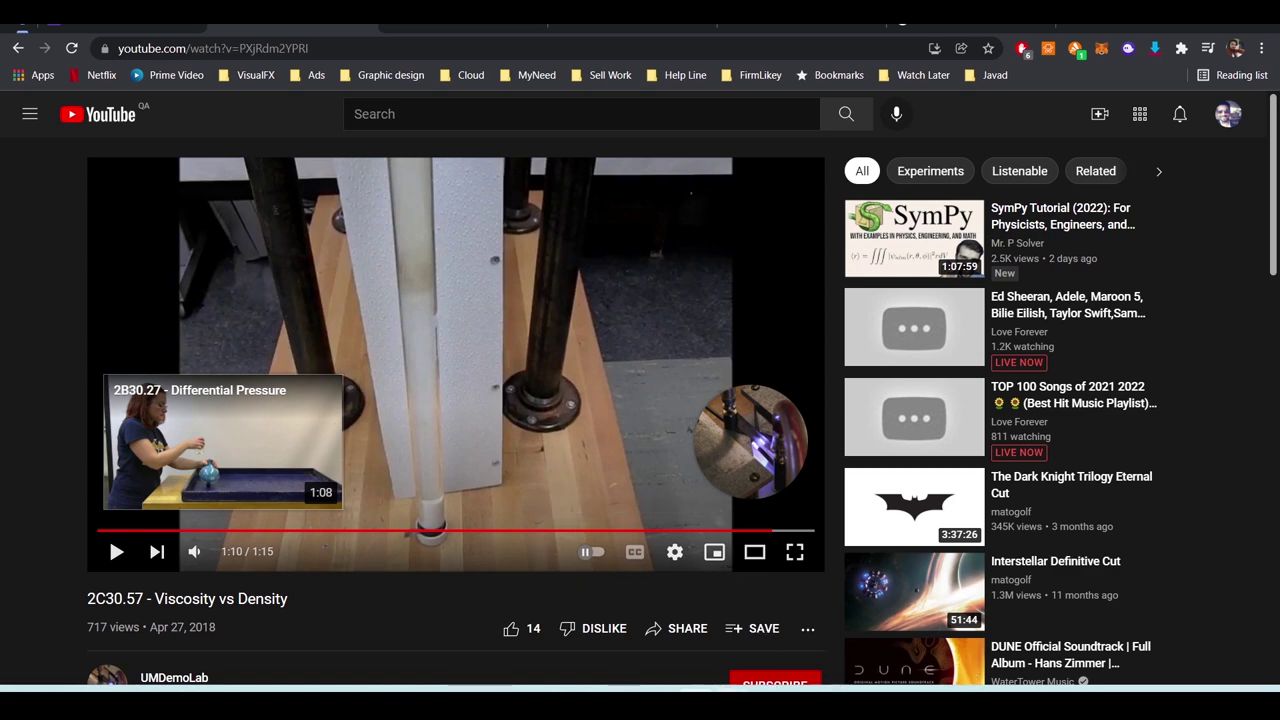
- Switch to Houdini and examine the node network below the sticky notes in Viscosity_vs_Density
{"action": "left_click", "coordinate": [732, 690]}
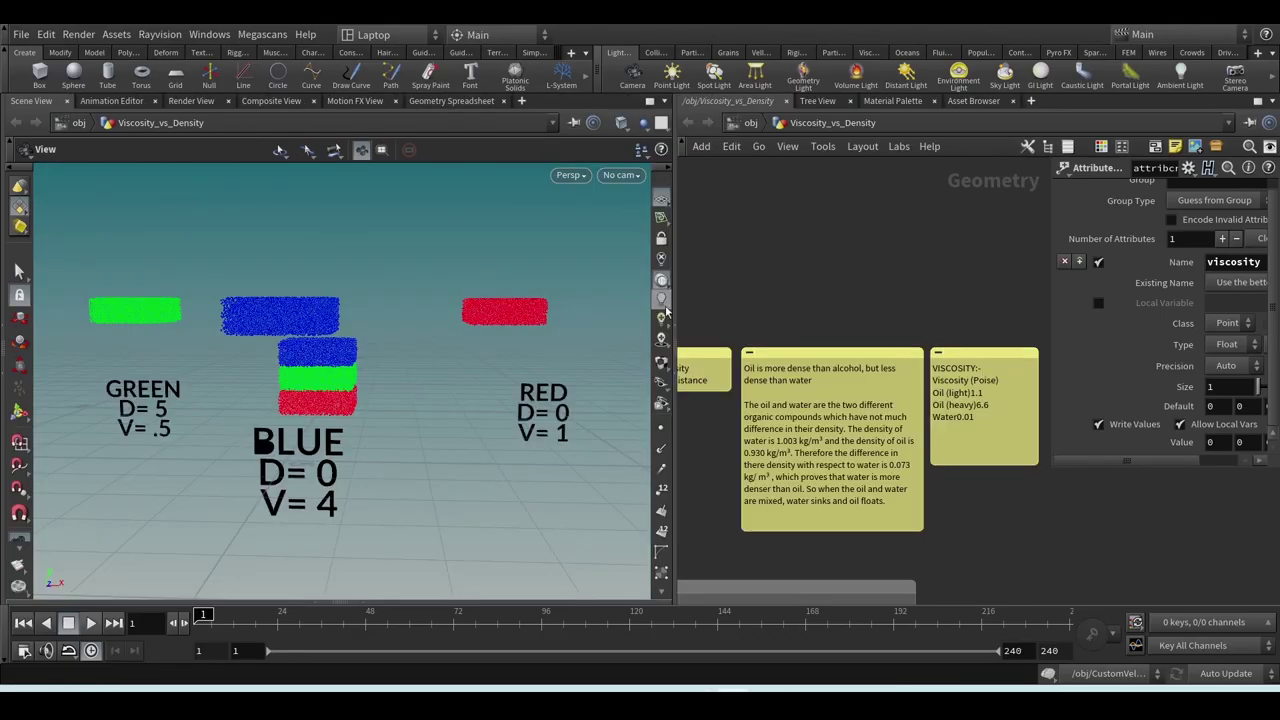
{"action": "scroll", "coordinate": [735, 340], "scroll_direction": "down", "scroll_amount": 3}
{"action": "middle_click_drag", "start_coordinate": [707, 434], "coordinate": [838, 217]}
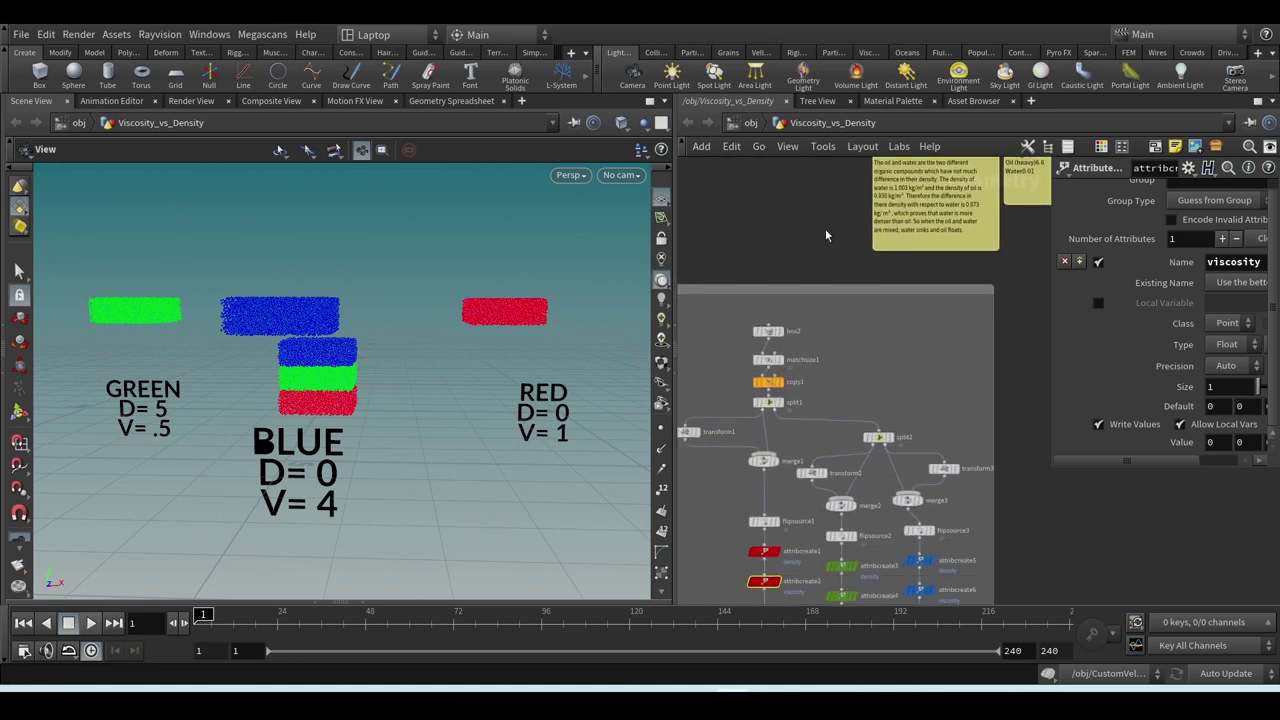
{"action": "middle_click_drag", "start_coordinate": [826, 487], "coordinate": [853, 308]}
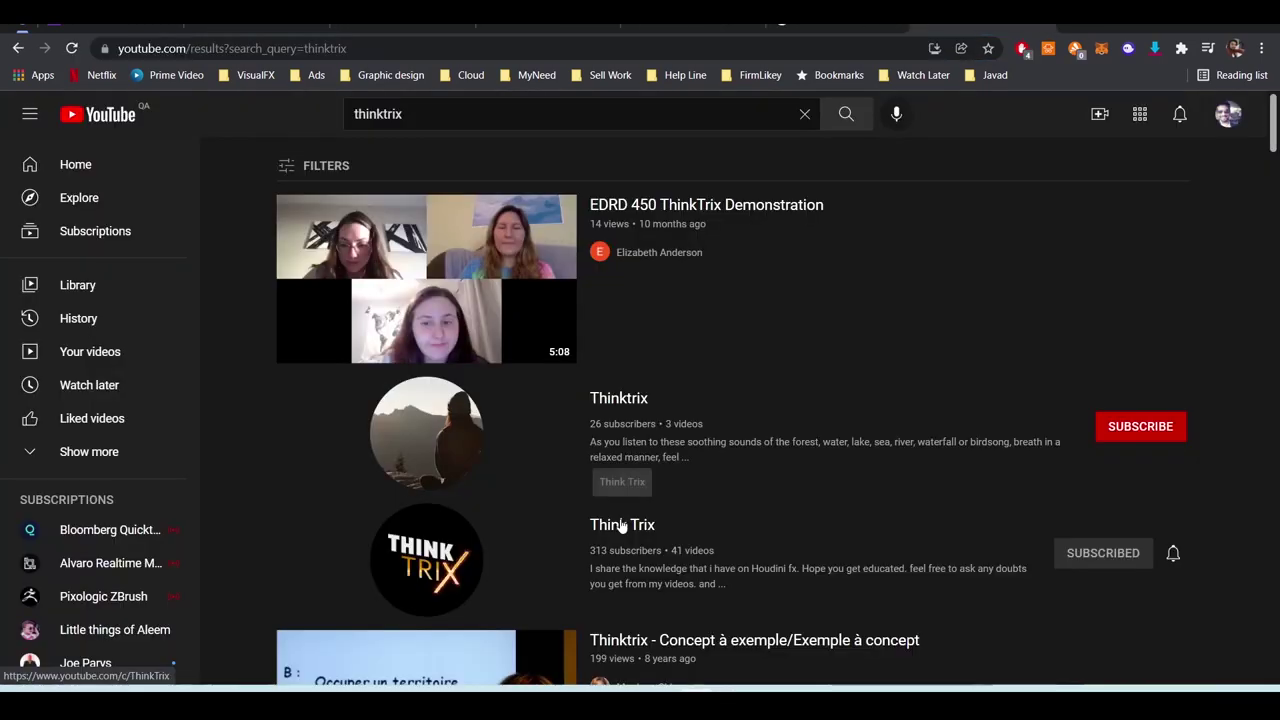
- Switch to the browser, open the Think Trix channel from the YouTube results, and view its videos and playlists
{"action": "left_click", "coordinate": [505, 536]}
{"action": "left_click", "coordinate": [423, 415]}
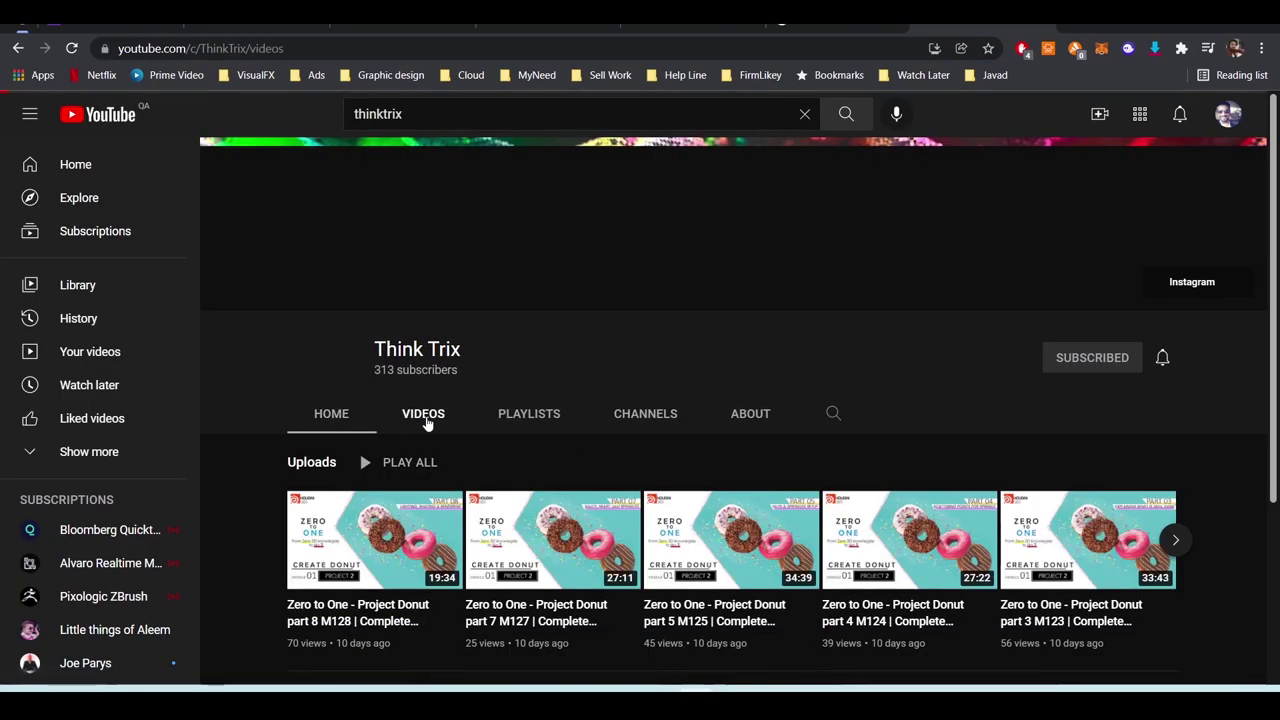
{"action": "left_click", "coordinate": [517, 412]}
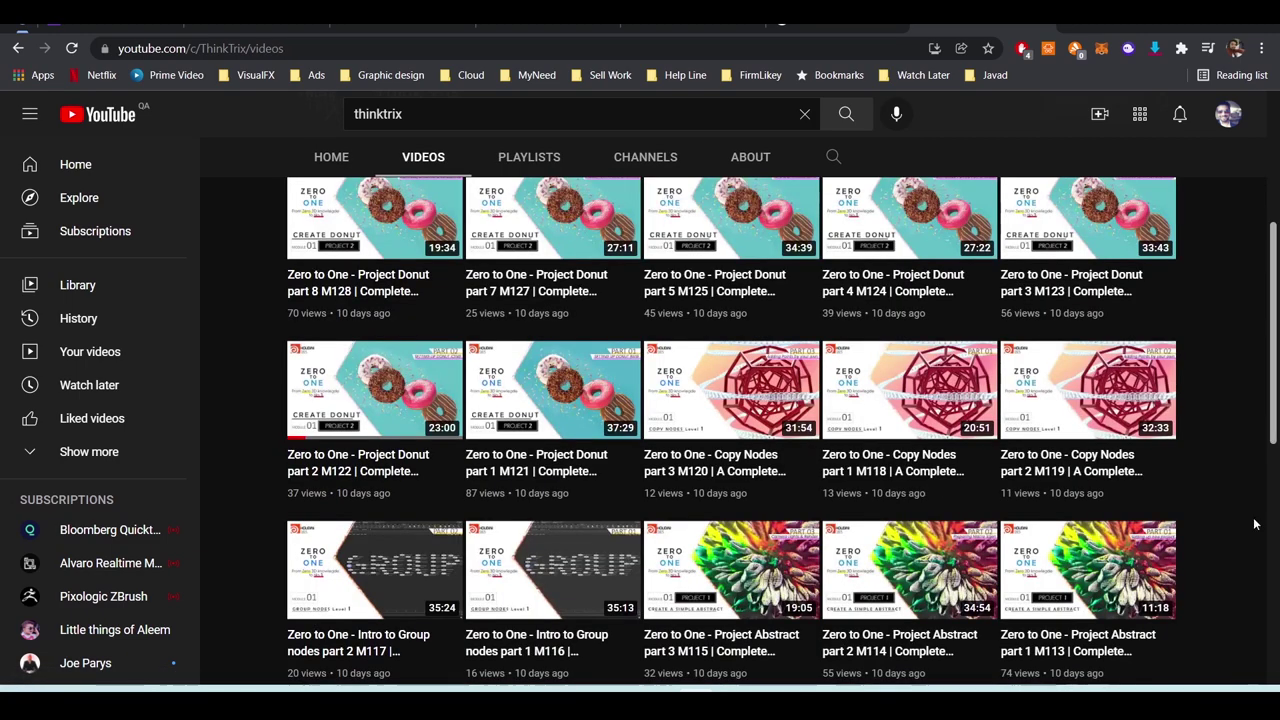
- Look through the Think Trix uploads, covering the Zero to One Houdini lessons and the older project tutorials
{"action": "scroll", "coordinate": [1257, 560], "scroll_direction": "down", "scroll_amount": 5}
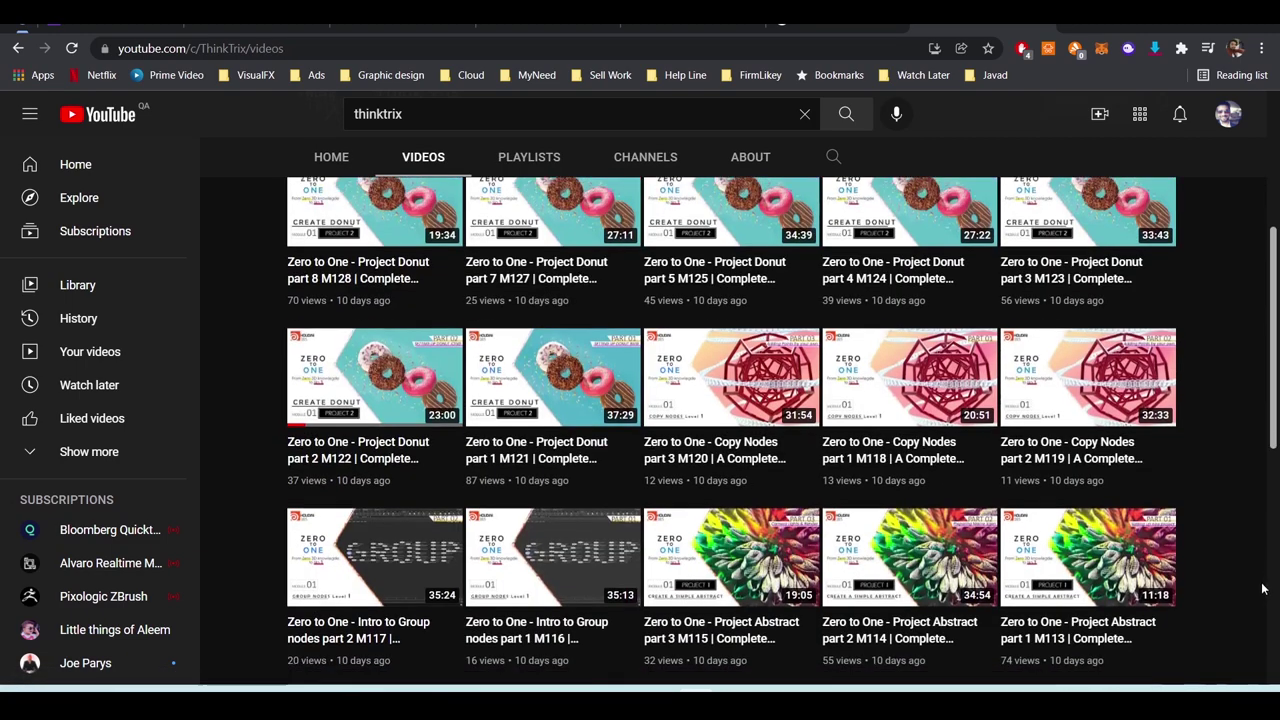
{"action": "scroll", "coordinate": [1234, 562], "scroll_direction": "down", "scroll_amount": 3}
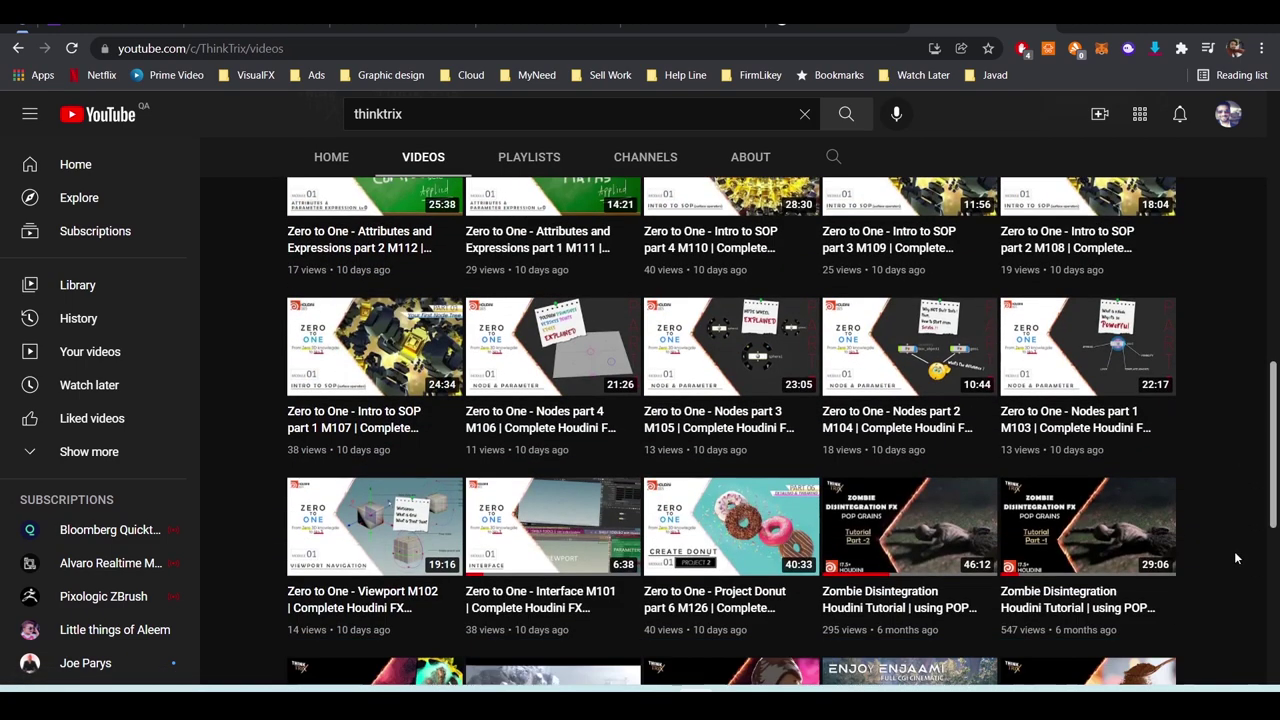
{"action": "scroll", "coordinate": [1238, 558], "scroll_direction": "up", "scroll_amount": 1}
{"action": "scroll", "coordinate": [1242, 556], "scroll_direction": "down", "scroll_amount": 3}
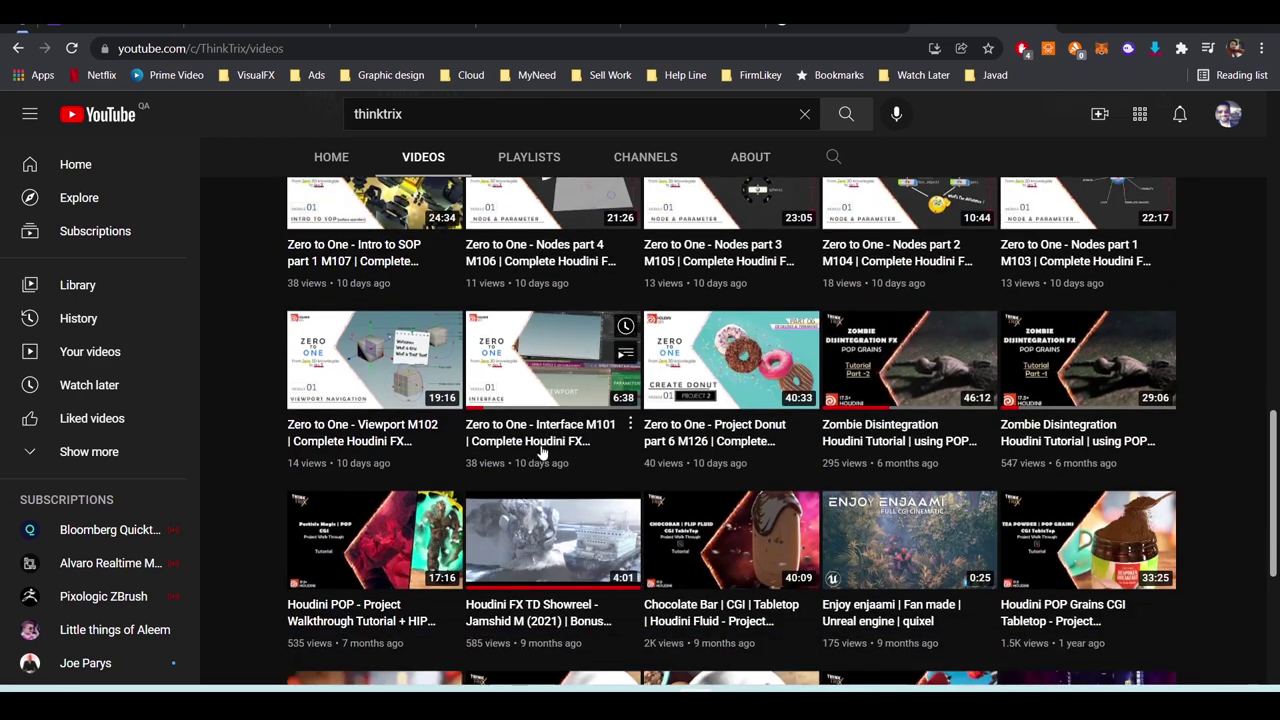
{"action": "scroll", "coordinate": [252, 383], "scroll_direction": "up", "scroll_amount": 3}
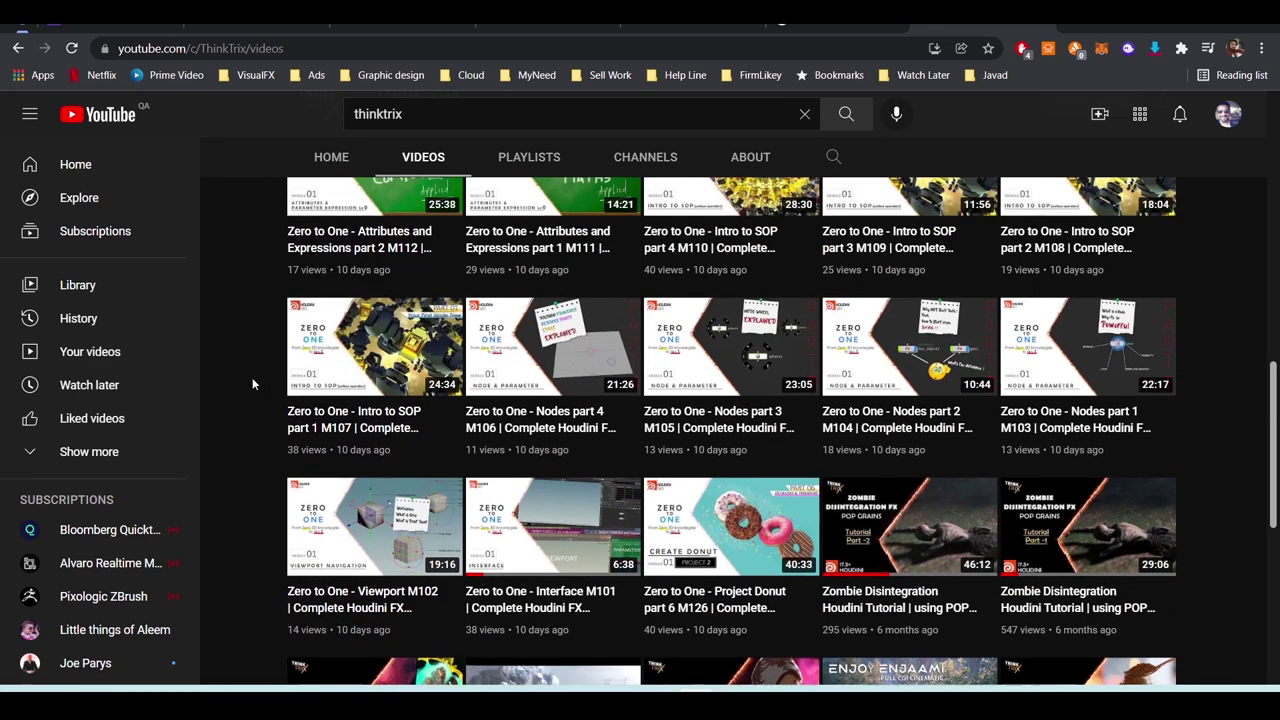
{"action": "scroll", "coordinate": [252, 383], "scroll_direction": "up", "scroll_amount": 1}
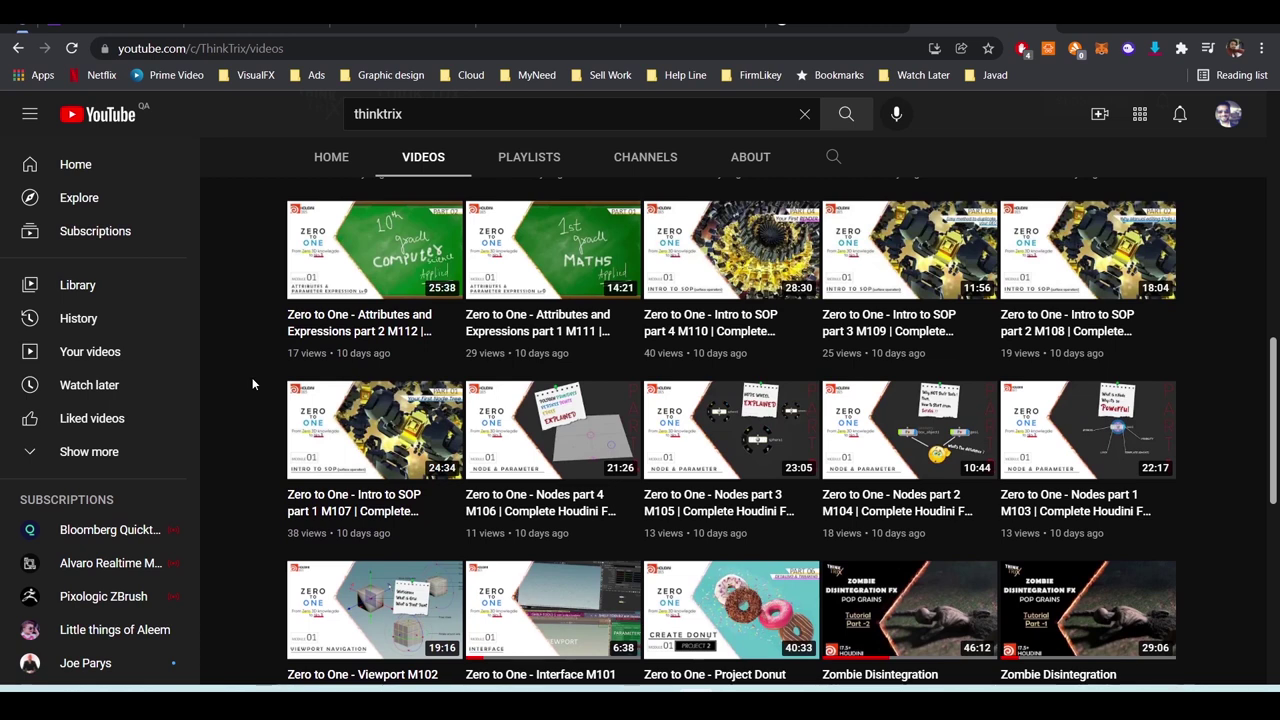
{"action": "scroll", "coordinate": [252, 383], "scroll_direction": "up", "scroll_amount": 1}
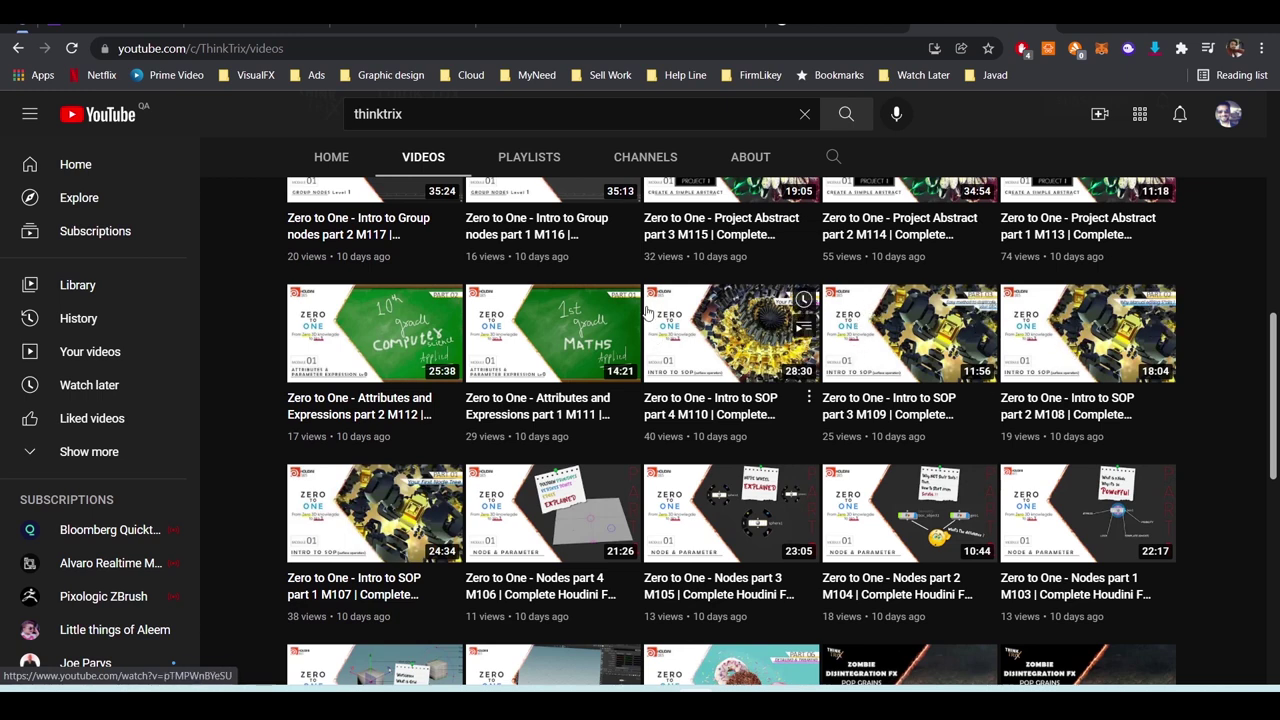
{"action": "scroll", "coordinate": [225, 312], "scroll_direction": "up", "scroll_amount": 1}
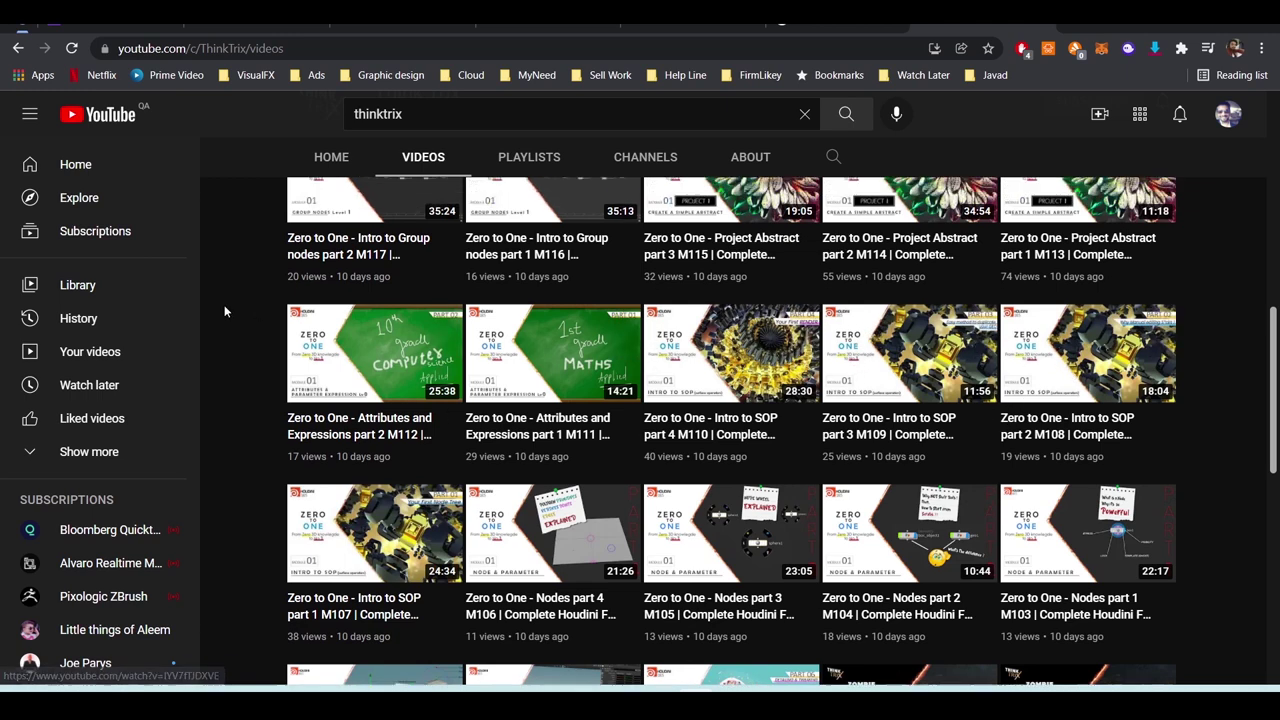
{"action": "scroll", "coordinate": [224, 312], "scroll_direction": "up", "scroll_amount": 2}
{"action": "scroll", "coordinate": [220, 378], "scroll_direction": "up", "scroll_amount": 3}
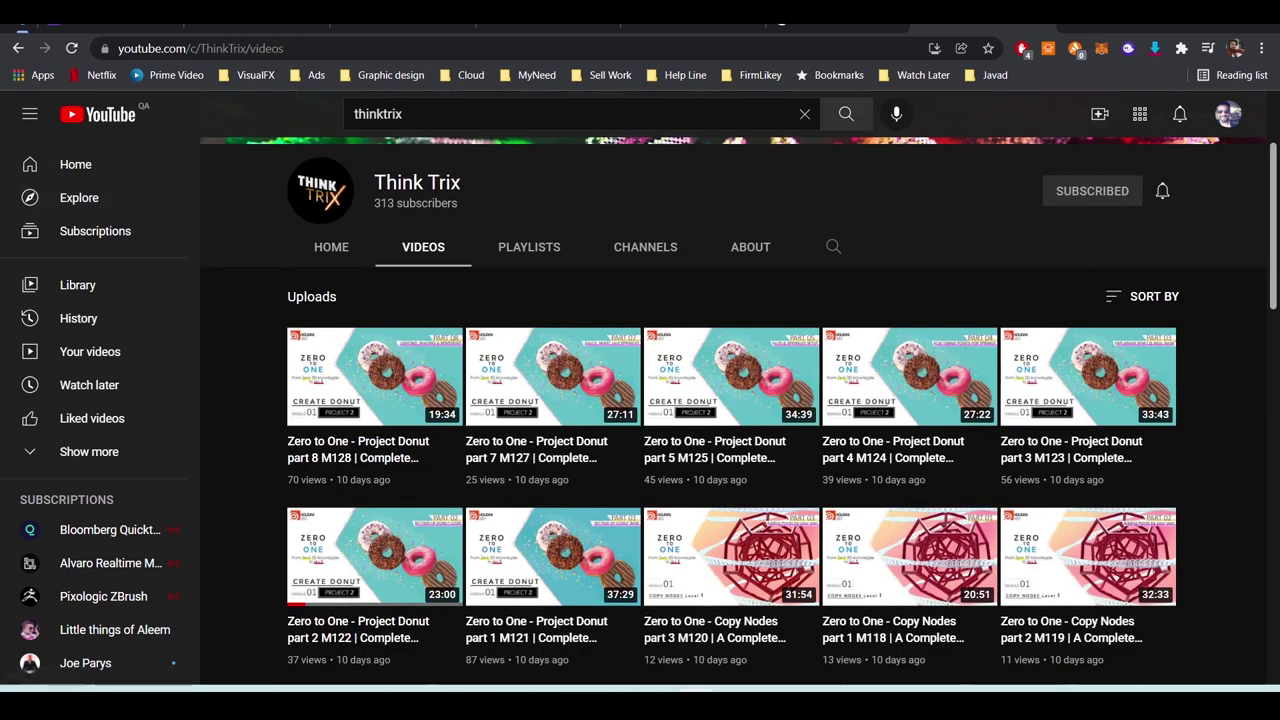
- Check the channel's Zero 3D knowledge to Number 1 playlist, then return to the newest Project Donut uploads
{"action": "left_click", "coordinate": [530, 246]}
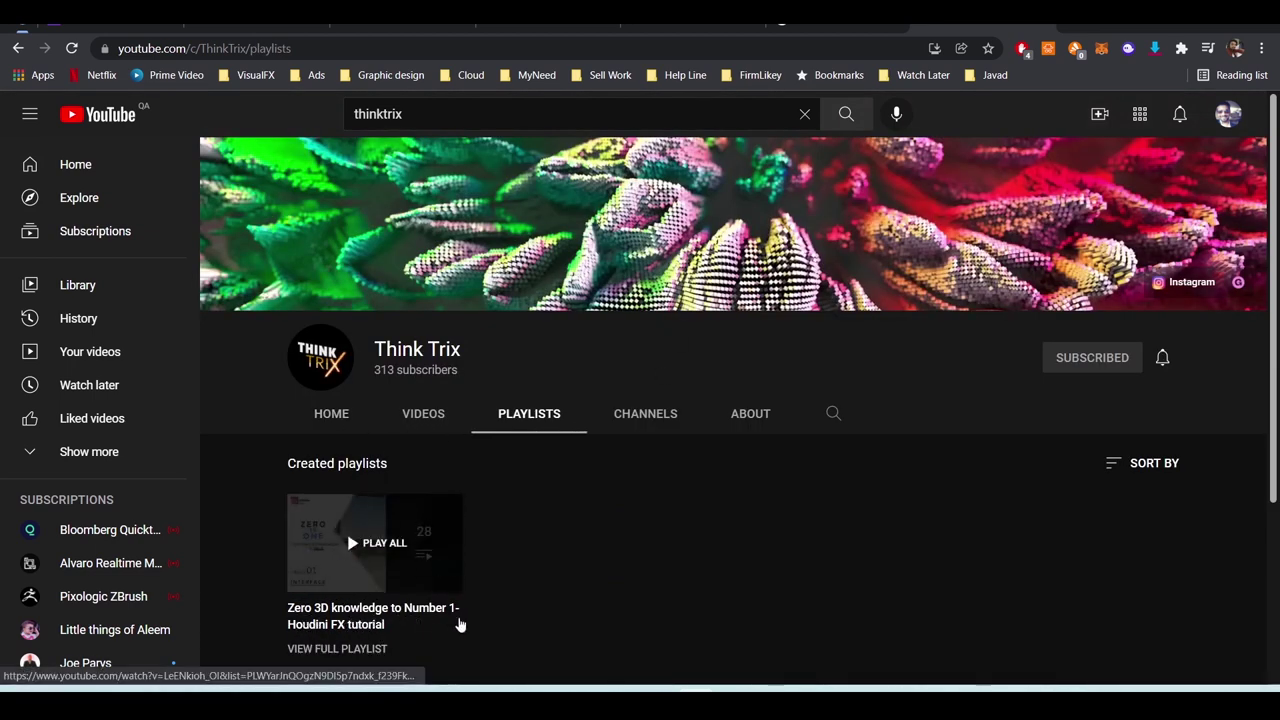
{"action": "scroll", "coordinate": [378, 541], "scroll_direction": "down", "scroll_amount": 1}
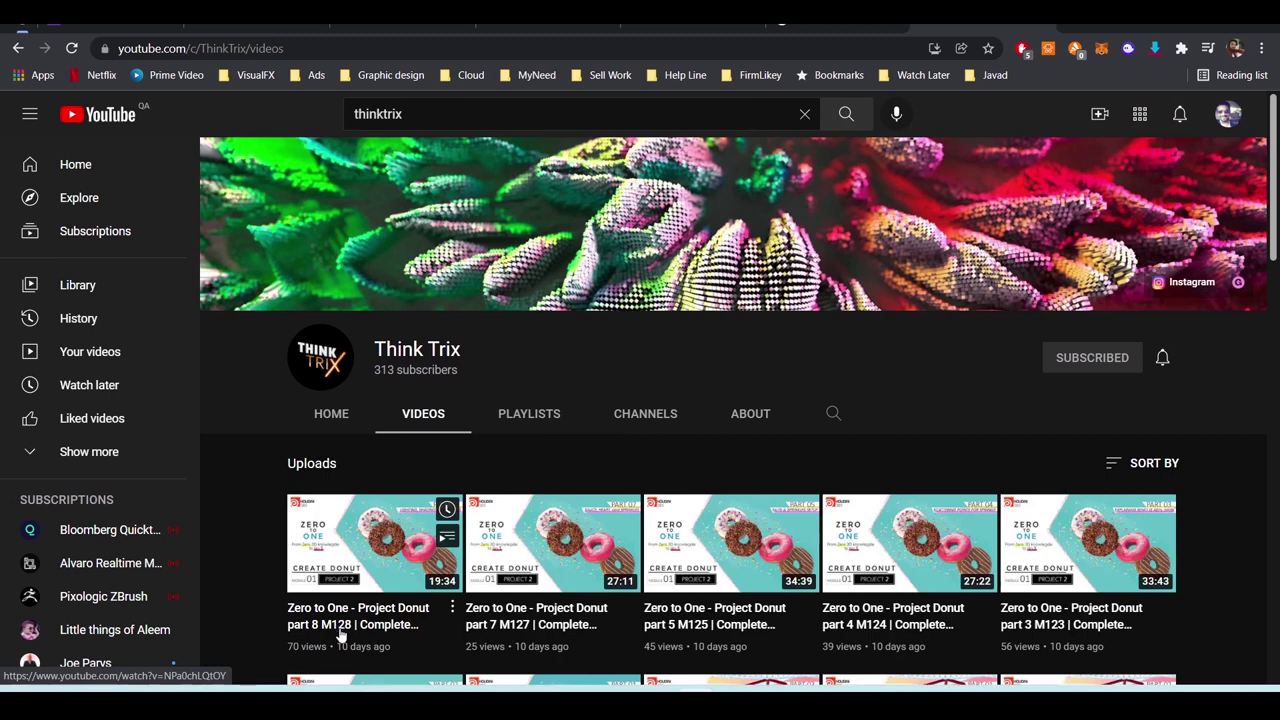
{"action": "scroll", "coordinate": [355, 610], "scroll_direction": "down", "scroll_amount": 2}
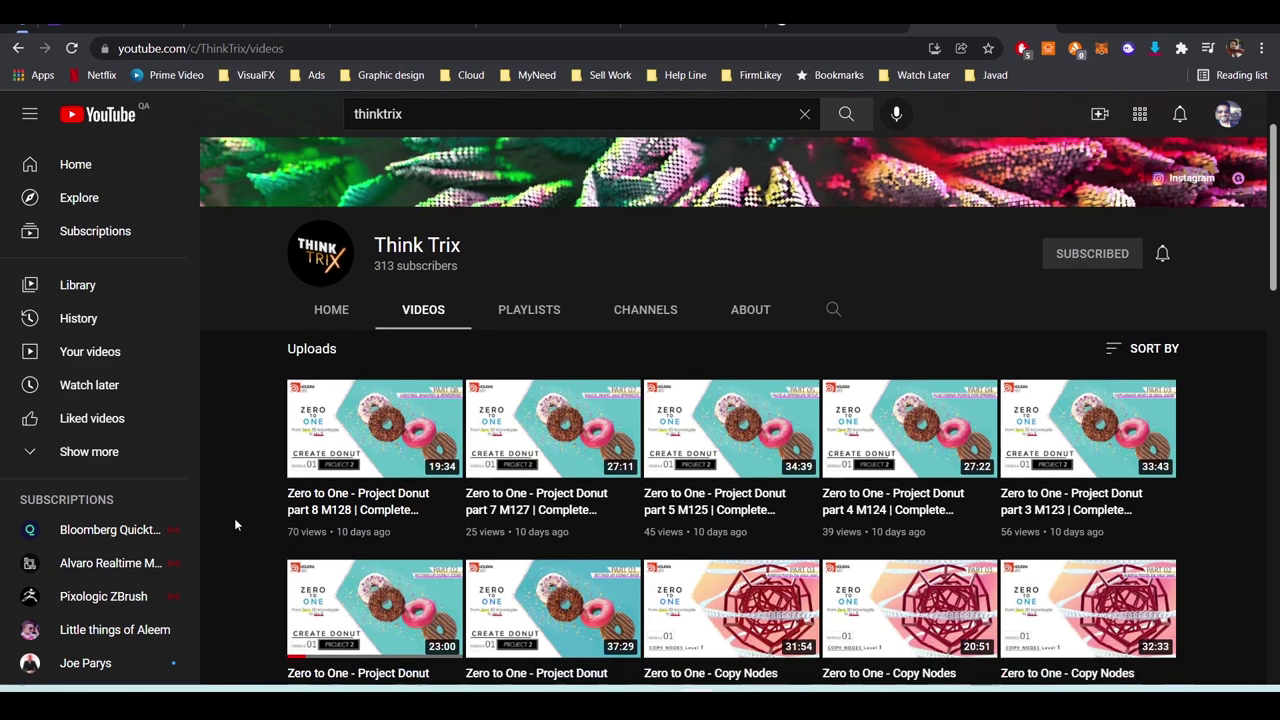
{"action": "scroll", "coordinate": [235, 524], "scroll_direction": "down", "scroll_amount": 2}
{"action": "scroll", "coordinate": [235, 524], "scroll_direction": "up", "scroll_amount": 1}
{"action": "scroll", "coordinate": [234, 518], "scroll_direction": "down", "scroll_amount": 1}
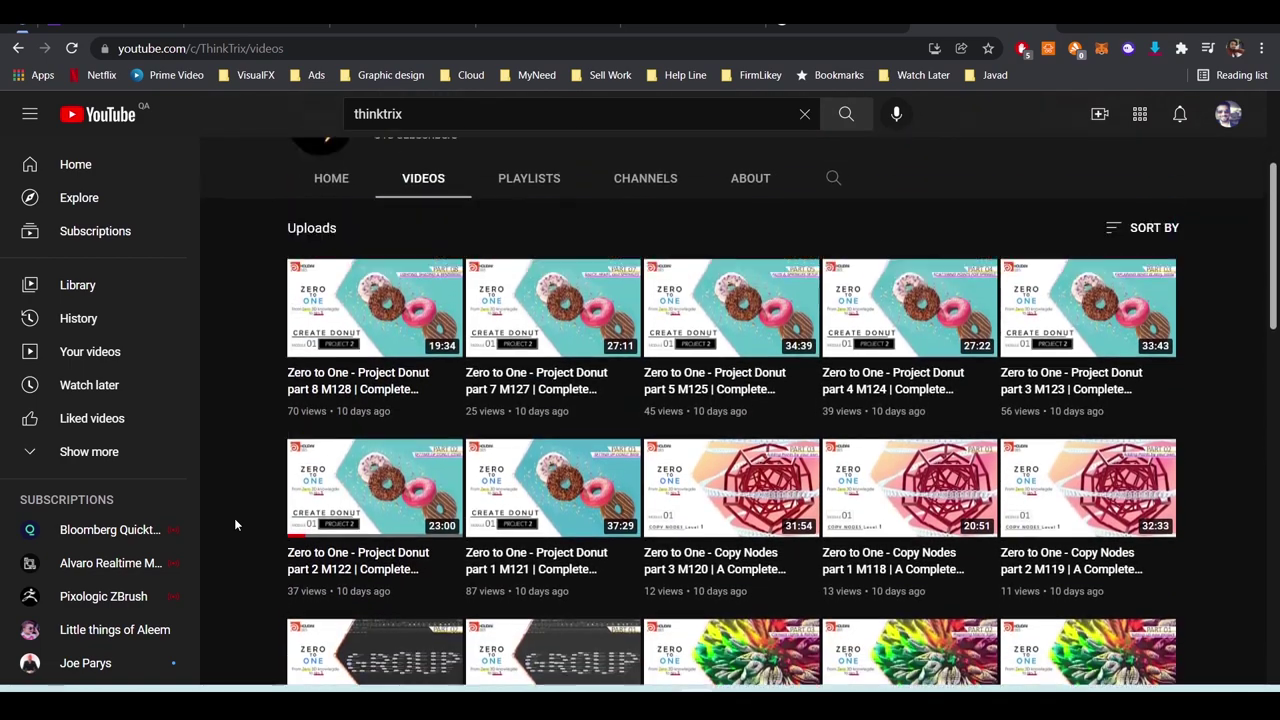
{"action": "scroll", "coordinate": [234, 518], "scroll_direction": "up", "scroll_amount": 3}
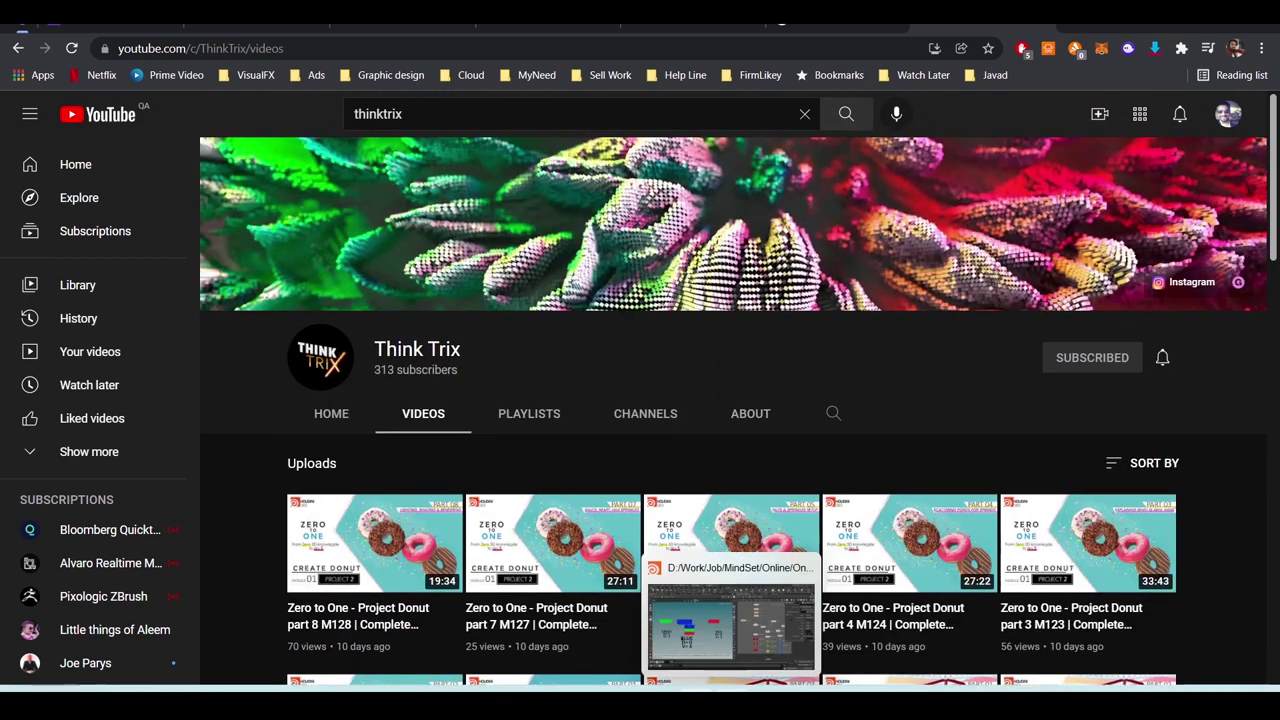
- Switch back to Houdini and display the box2 node with its size and scale parameters
{"action": "left_click", "coordinate": [731, 702]}
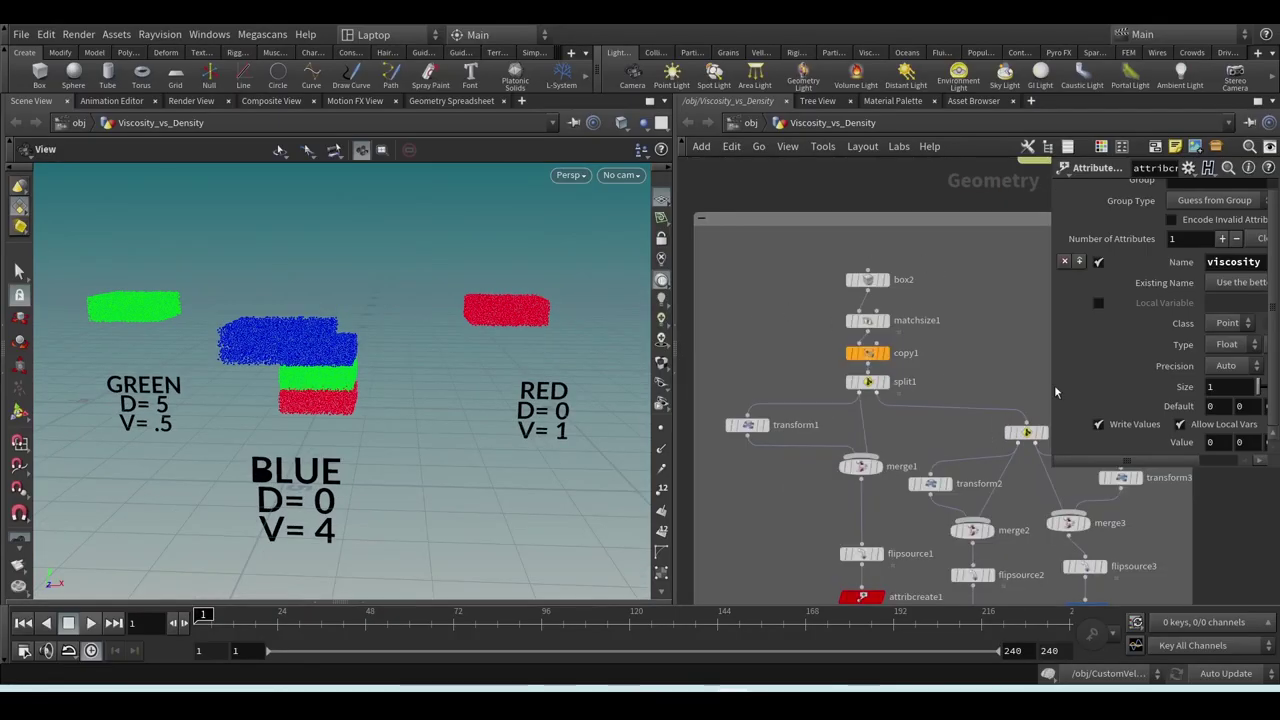
{"action": "scroll", "coordinate": [918, 284], "scroll_direction": "up", "scroll_amount": 4}
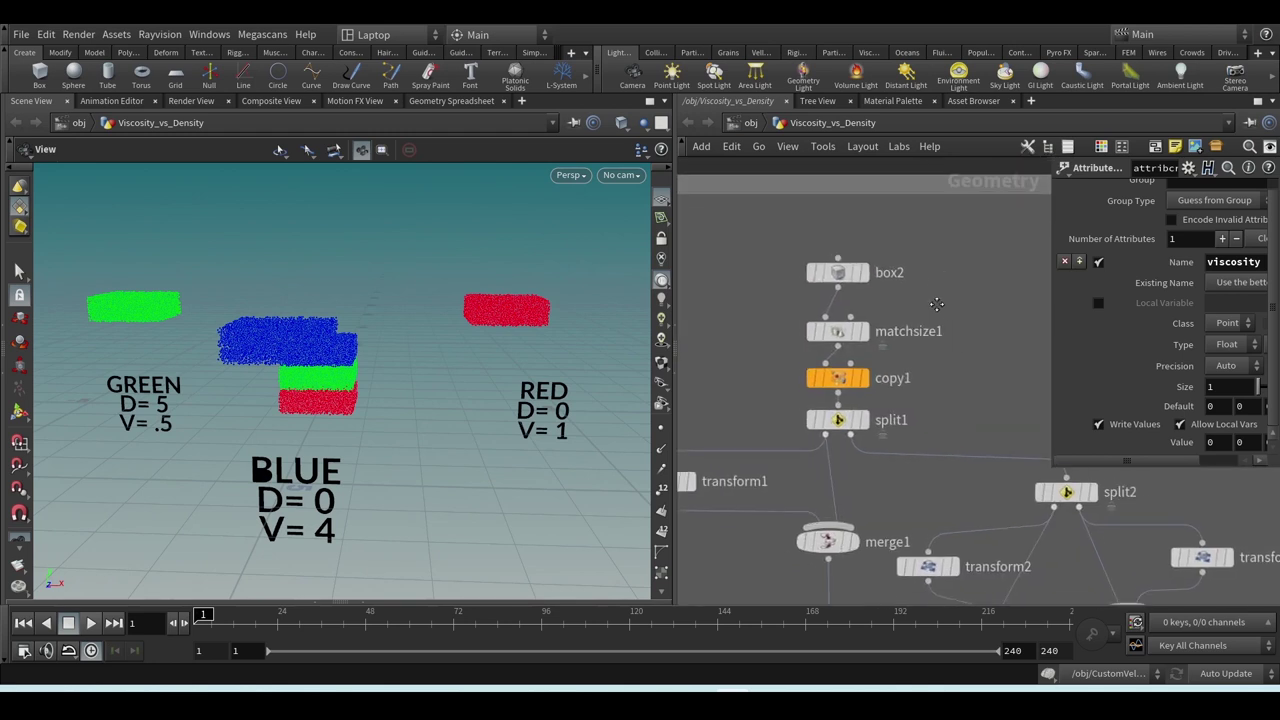
{"action": "left_click", "coordinate": [886, 285]}
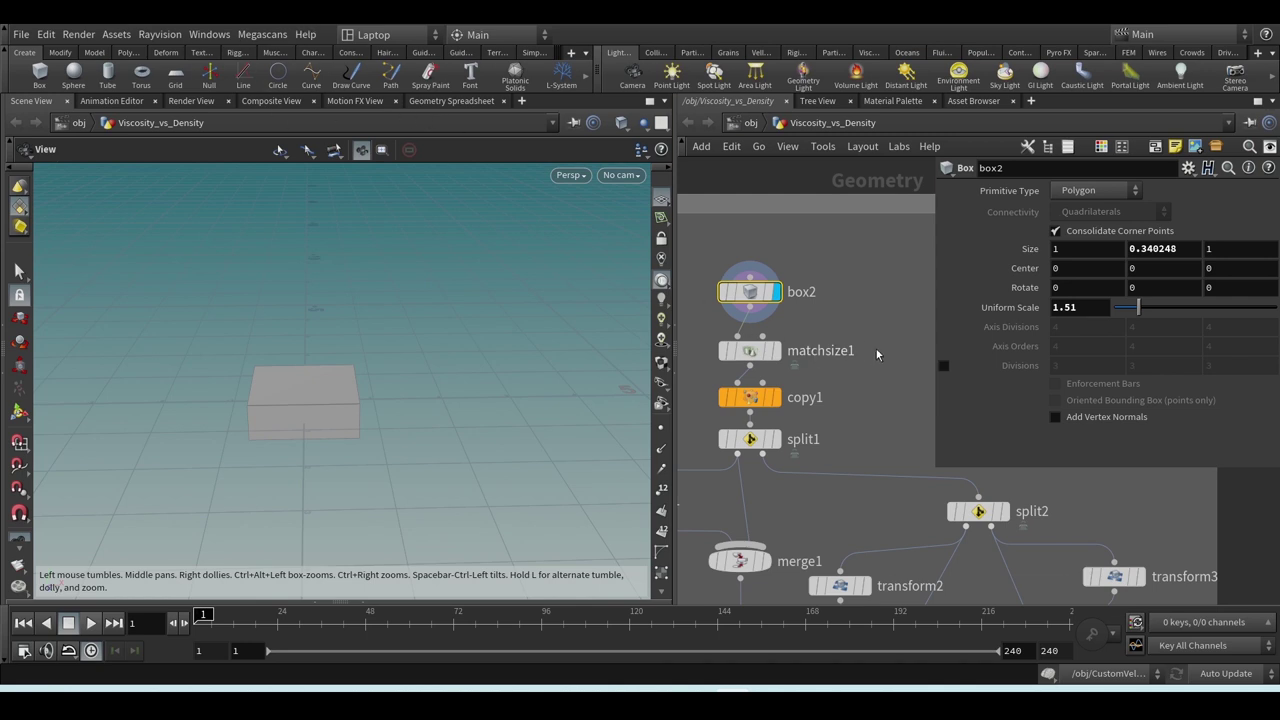
{"action": "middle_click_drag", "start_coordinate": [820, 390], "coordinate": [893, 361]}
{"action": "scroll", "coordinate": [868, 328], "scroll_direction": "up", "scroll_amount": 2}
{"action": "scroll", "coordinate": [893, 361], "scroll_direction": "down", "scroll_amount": 1}
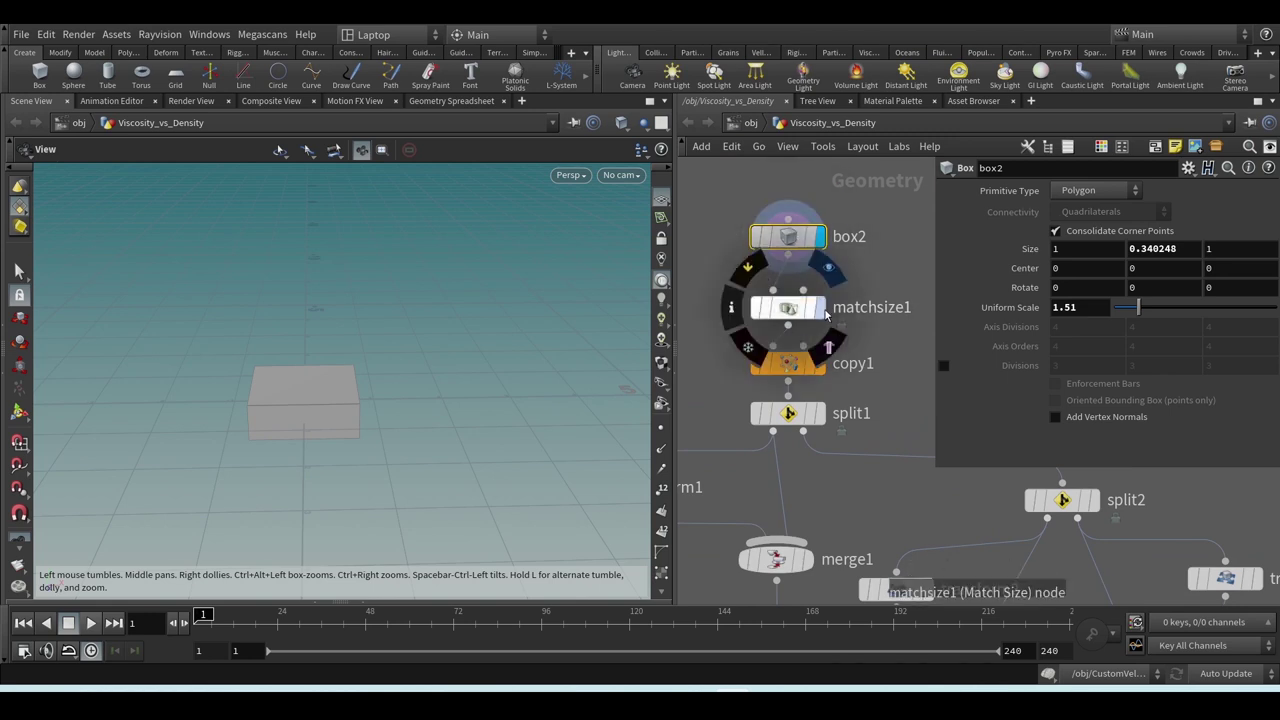
- Display matchsize1, check its Justify Y setting, and compare the box's ground alignment with box2's output from a low view
{"action": "left_click", "coordinate": [789, 307]}
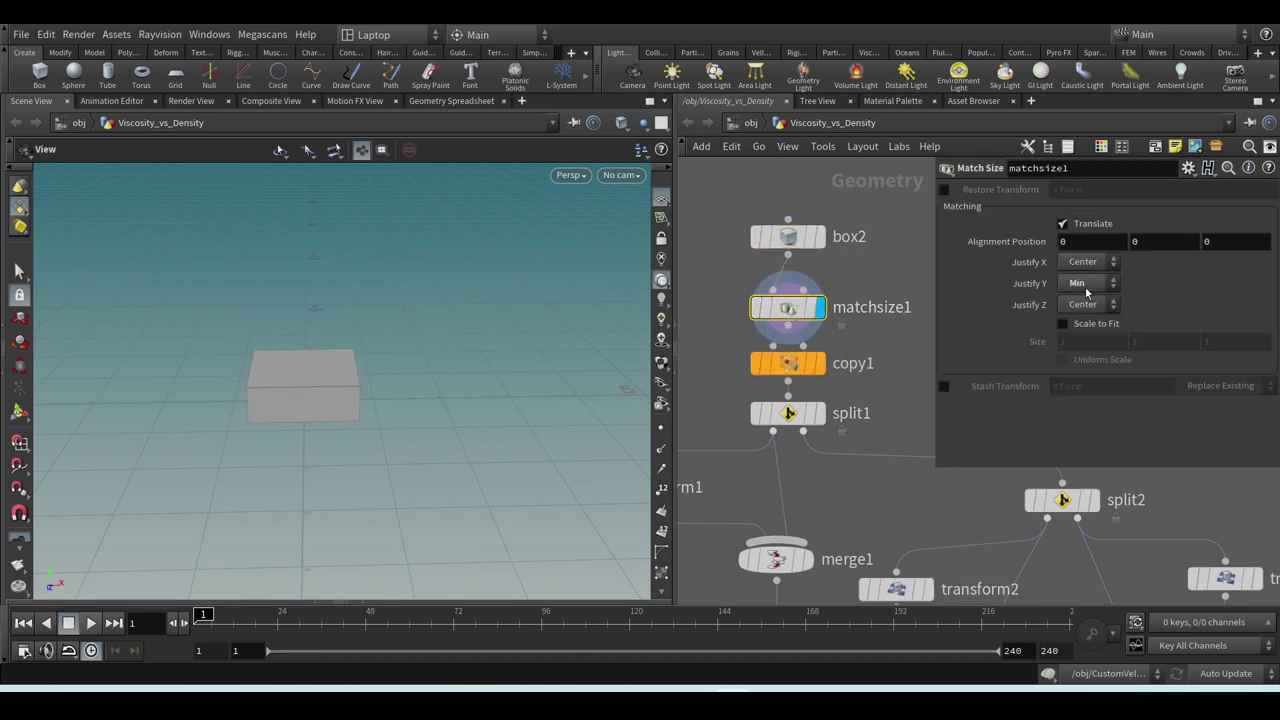
{"action": "mouse_move", "coordinate": [345, 398]}
{"action": "left_mouse_down"}
{"action": "mouse_move", "coordinate": [337, 374]}
{"action": "mouse_move", "coordinate": [331, 390]}
{"action": "left_mouse_up"}
{"action": "scroll", "coordinate": [323, 433], "scroll_direction": "up", "scroll_amount": 5}
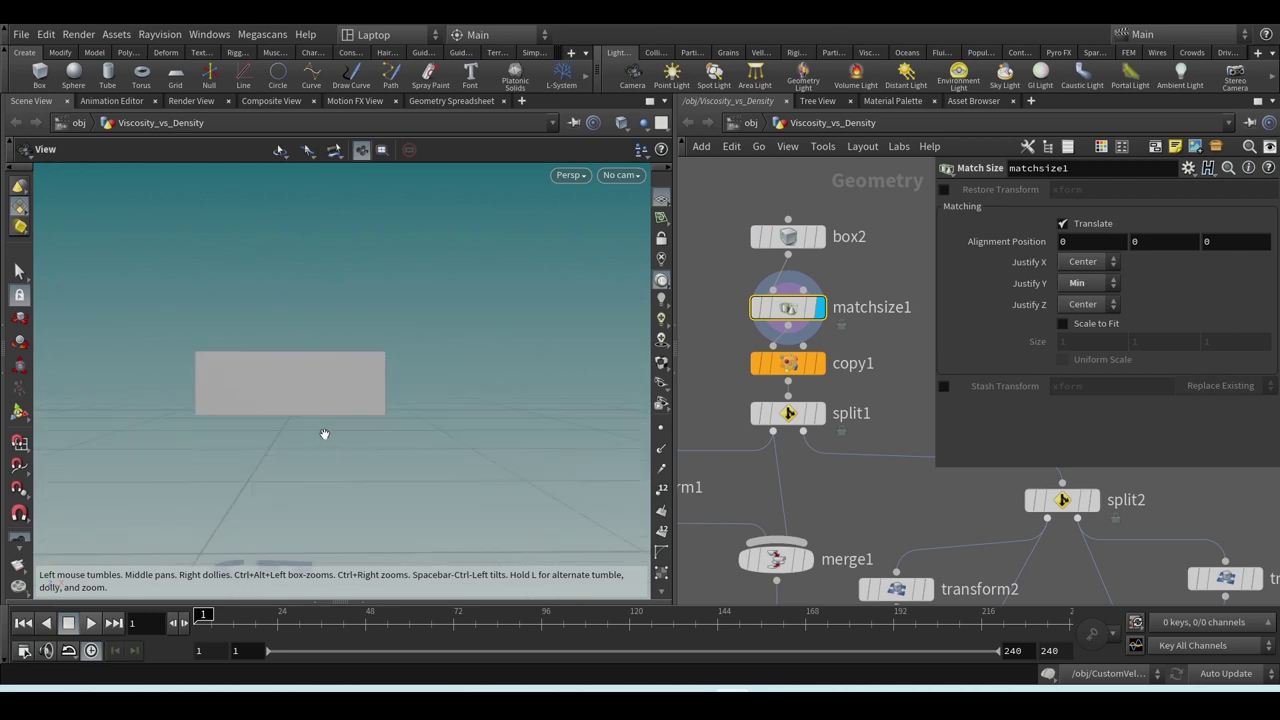
{"action": "left_click", "coordinate": [820, 240]}
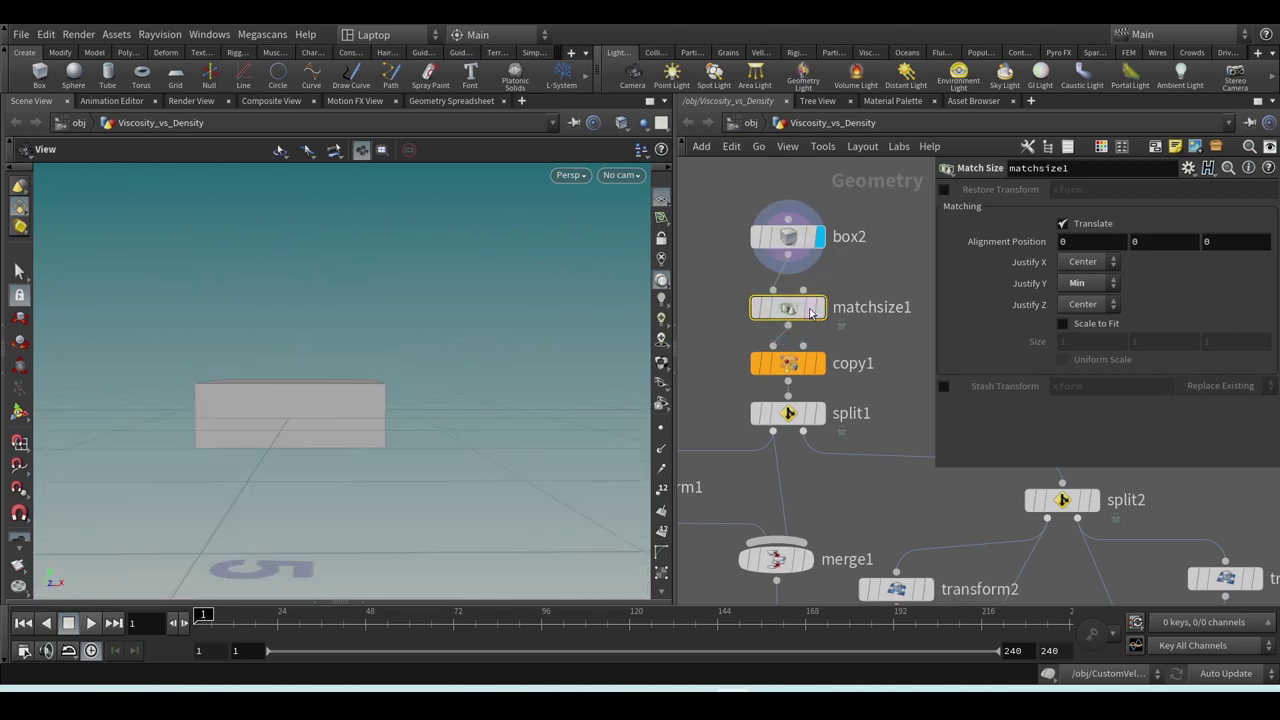
{"action": "key", "text": "r"}
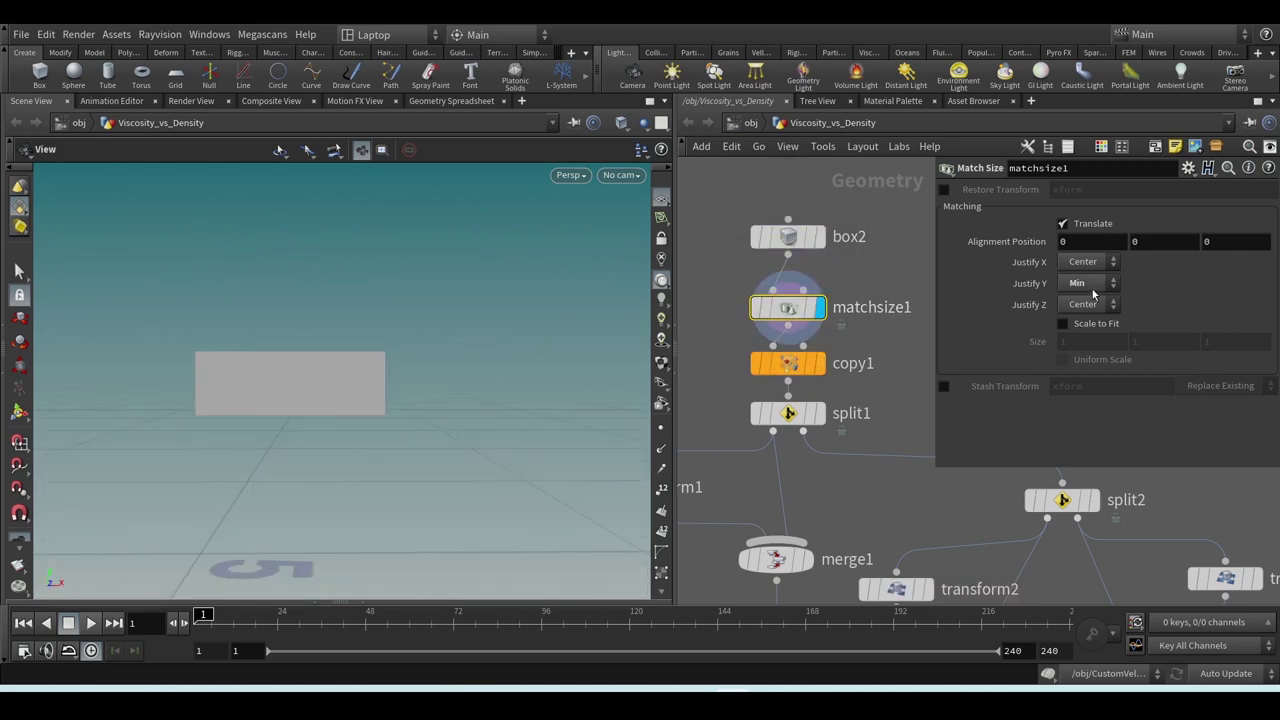
{"action": "key", "text": "r"}
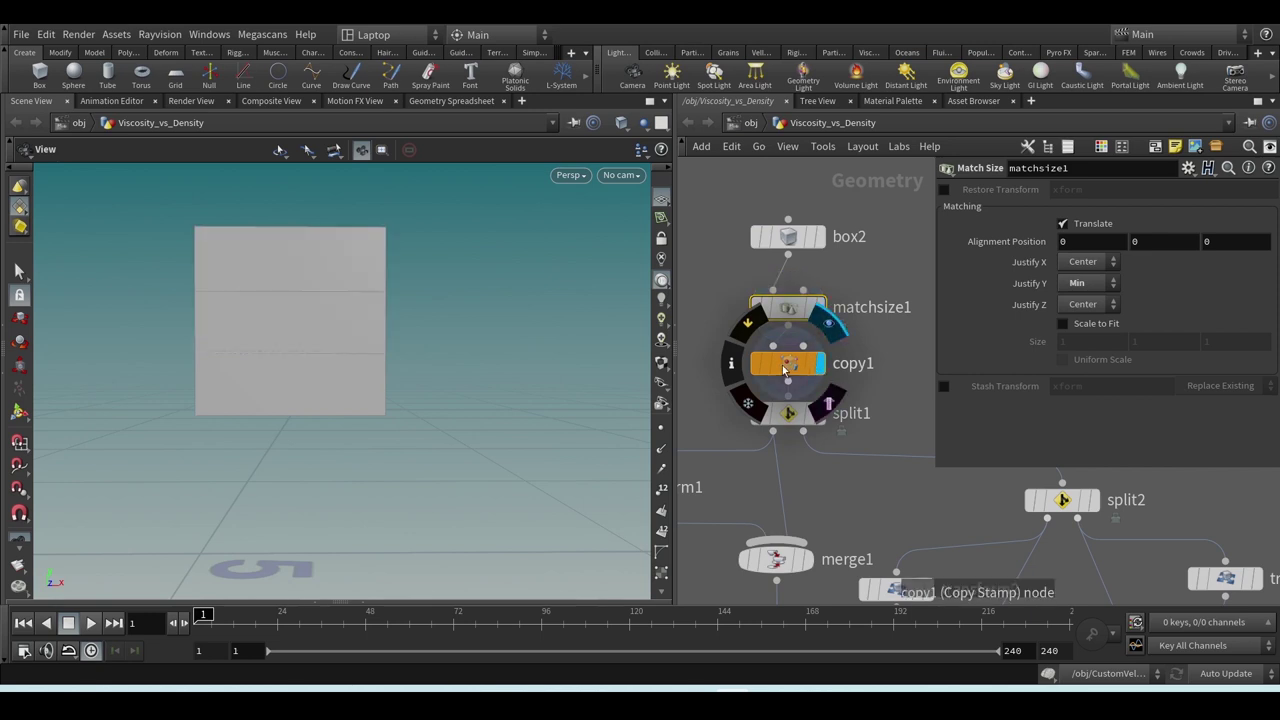
- Display the copy1 node, review its copy count and translate settings, and narrow the parameter overlay to reveal more of the network
{"action": "left_click", "coordinate": [818, 364]}
{"action": "mouse_move", "coordinate": [413, 359]}
{"action": "left_mouse_down"}
{"action": "mouse_move", "coordinate": [483, 360]}
{"action": "mouse_move", "coordinate": [423, 366]}
{"action": "left_mouse_up"}
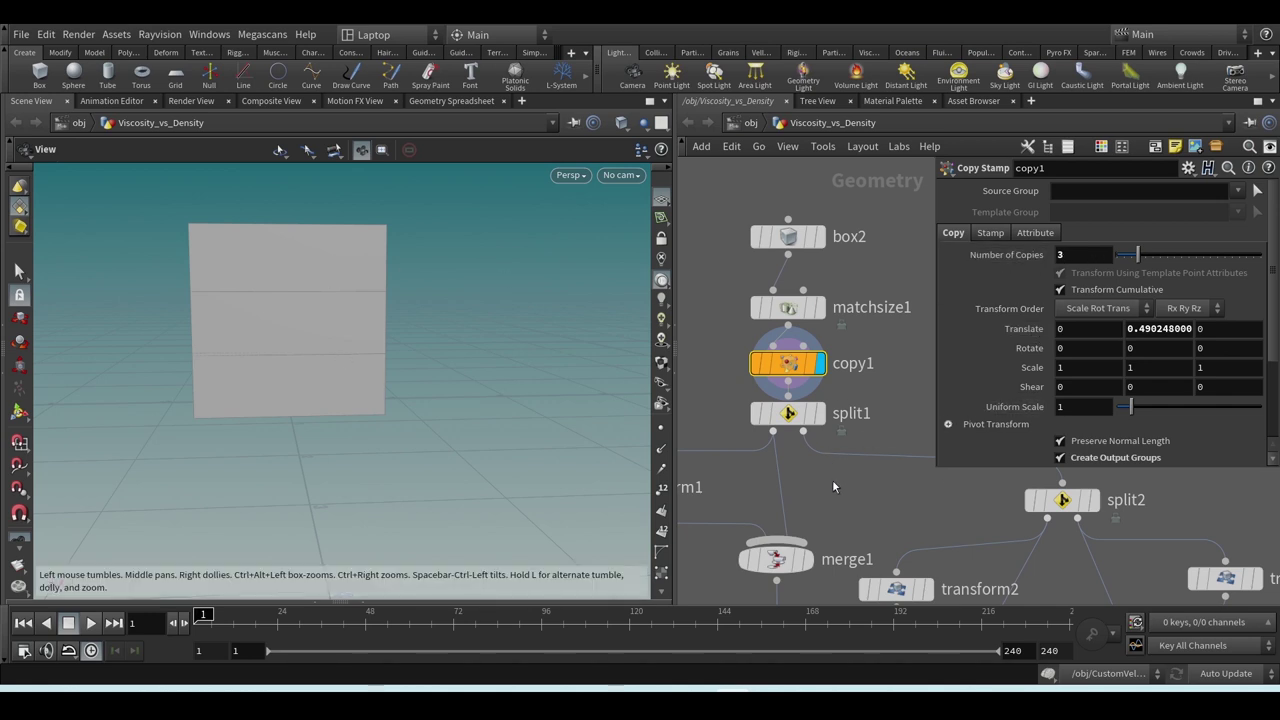
{"action": "scroll", "coordinate": [838, 479], "scroll_direction": "down", "scroll_amount": 2}
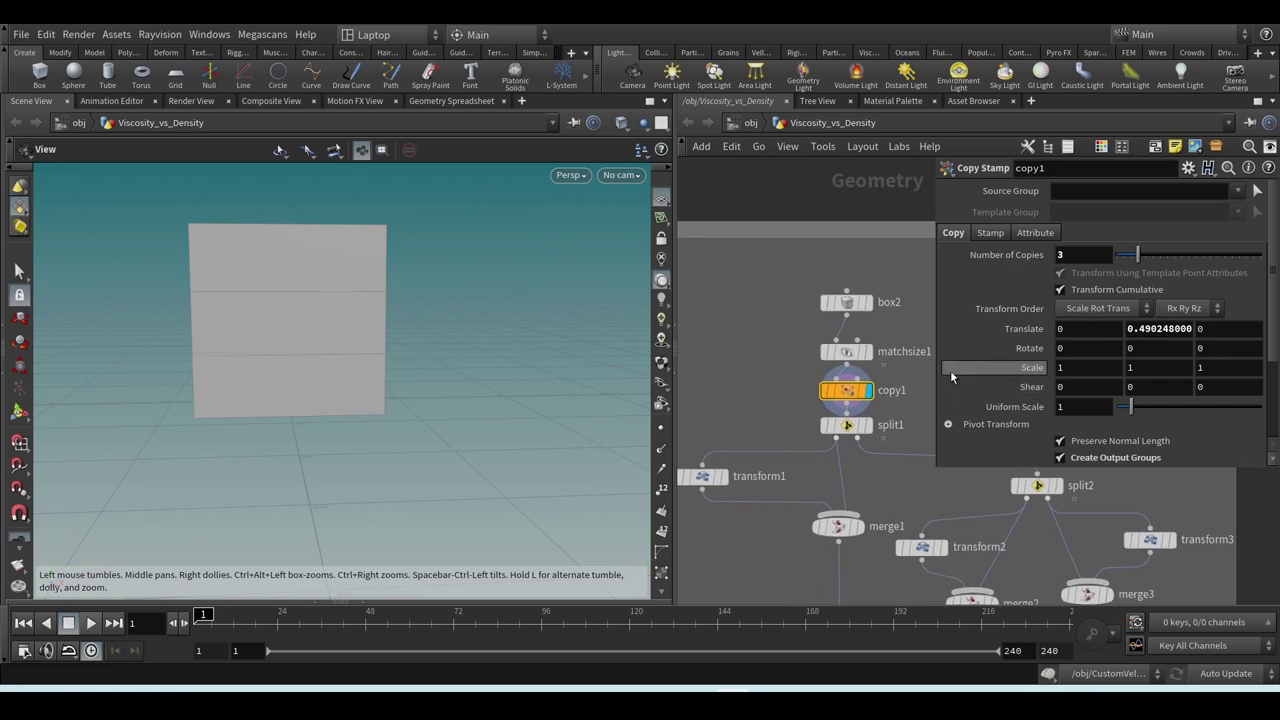
{"action": "left_click_drag", "start_coordinate": [932, 356], "coordinate": [1088, 356]}
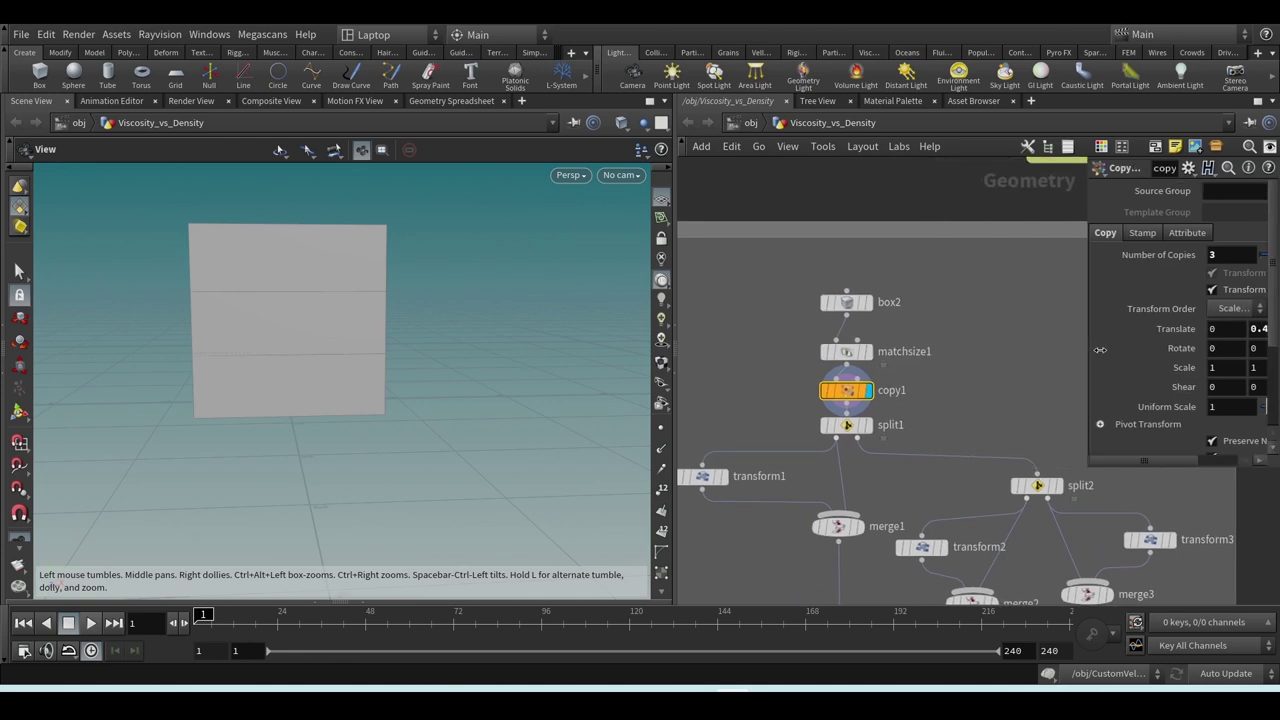
- Display the split1 node and review its Group and Group Type settings
{"action": "left_click", "coordinate": [868, 426]}
{"action": "left_click", "coordinate": [848, 430]}
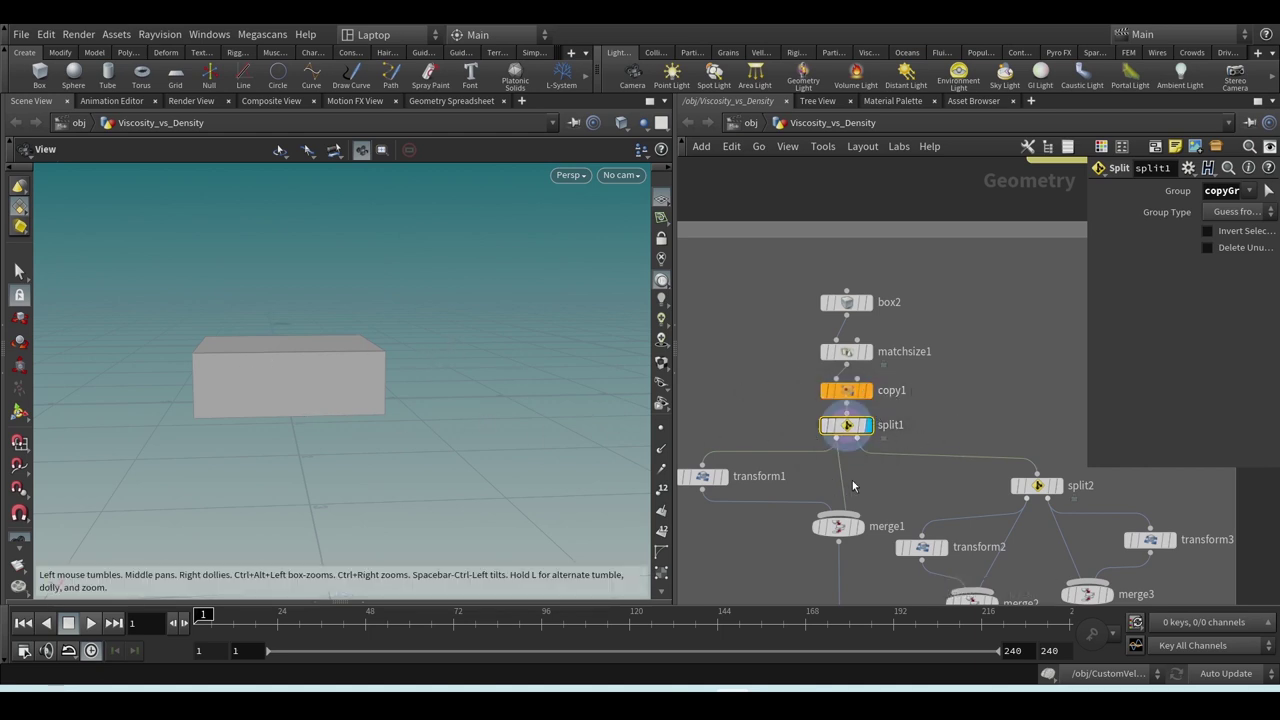
{"action": "key", "text": "f"}
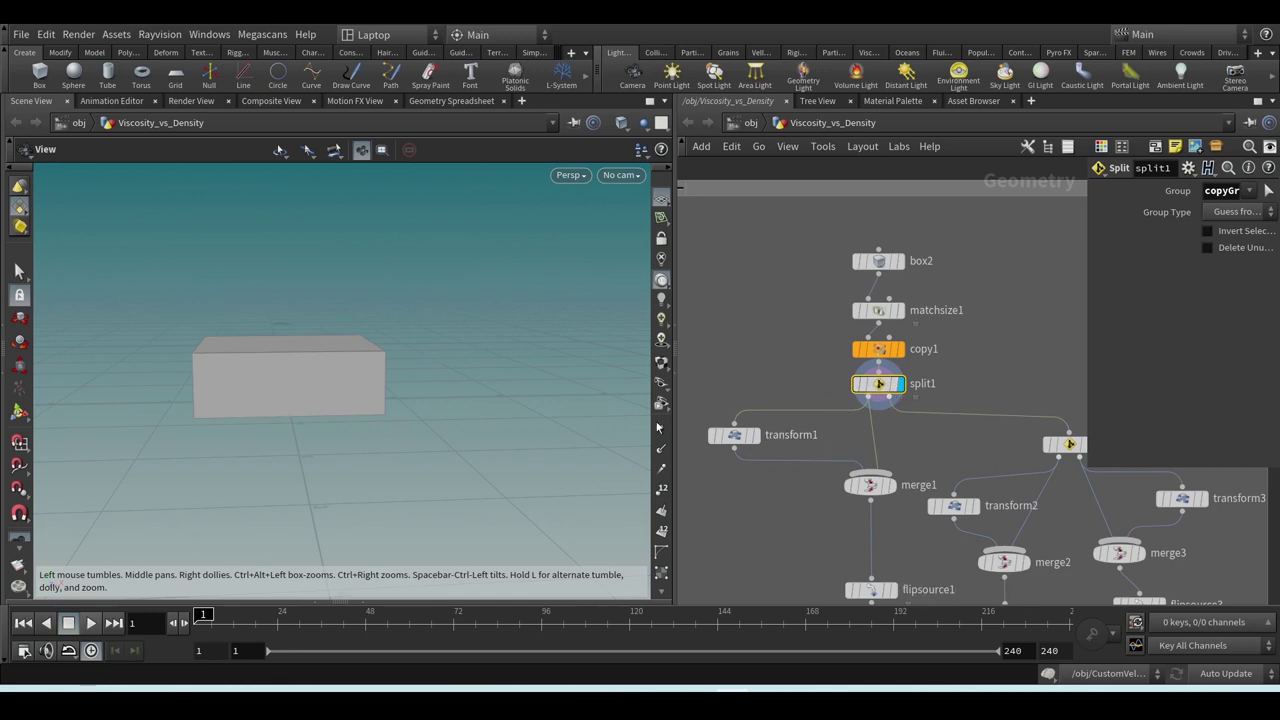
{"action": "scroll", "coordinate": [751, 484], "scroll_direction": "up", "scroll_amount": 3}
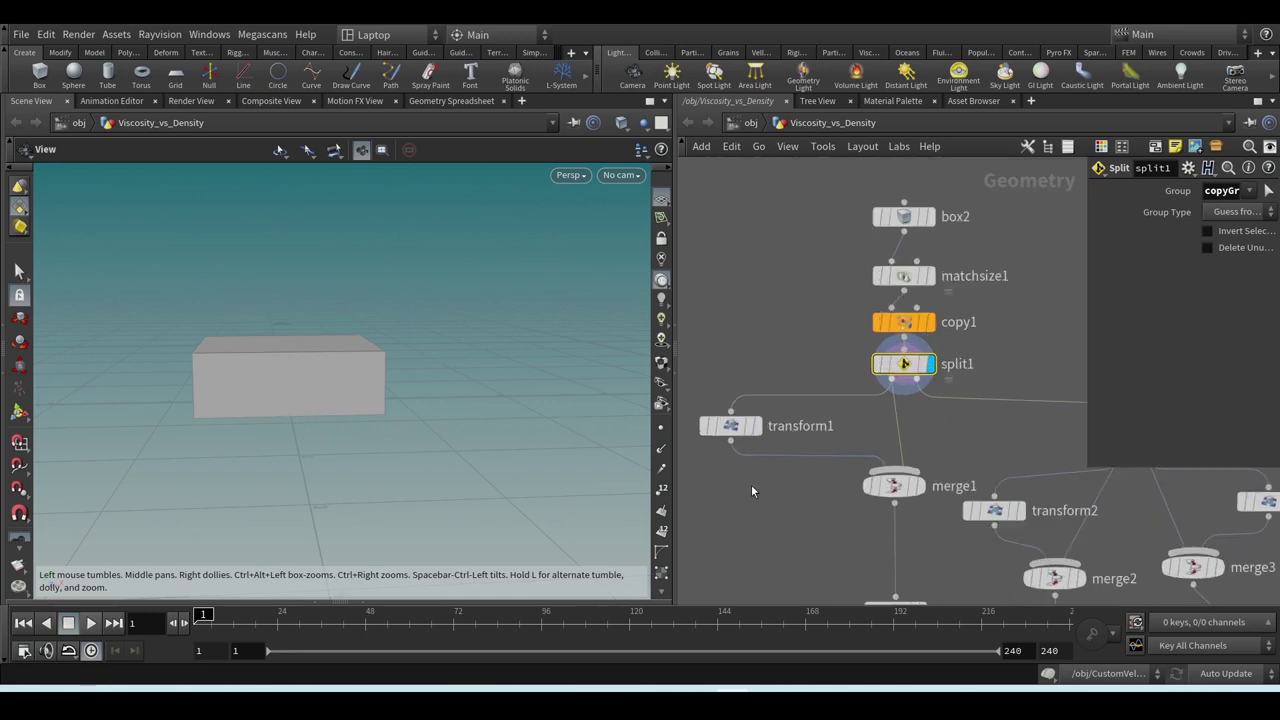
- Display transform1 and merge1 in turn, and compare the moved box with the original from a higher view
{"action": "mouse_move", "coordinate": [770, 378]}
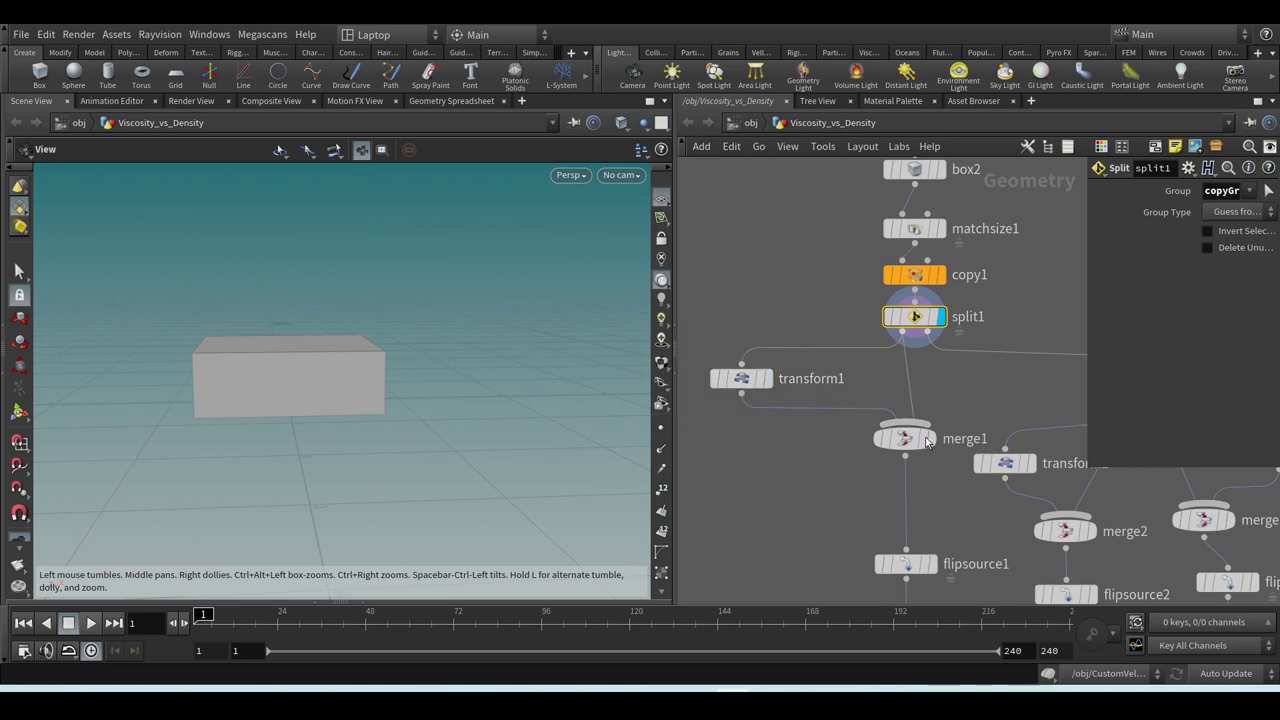
{"action": "mouse_move", "coordinate": [936, 447]}
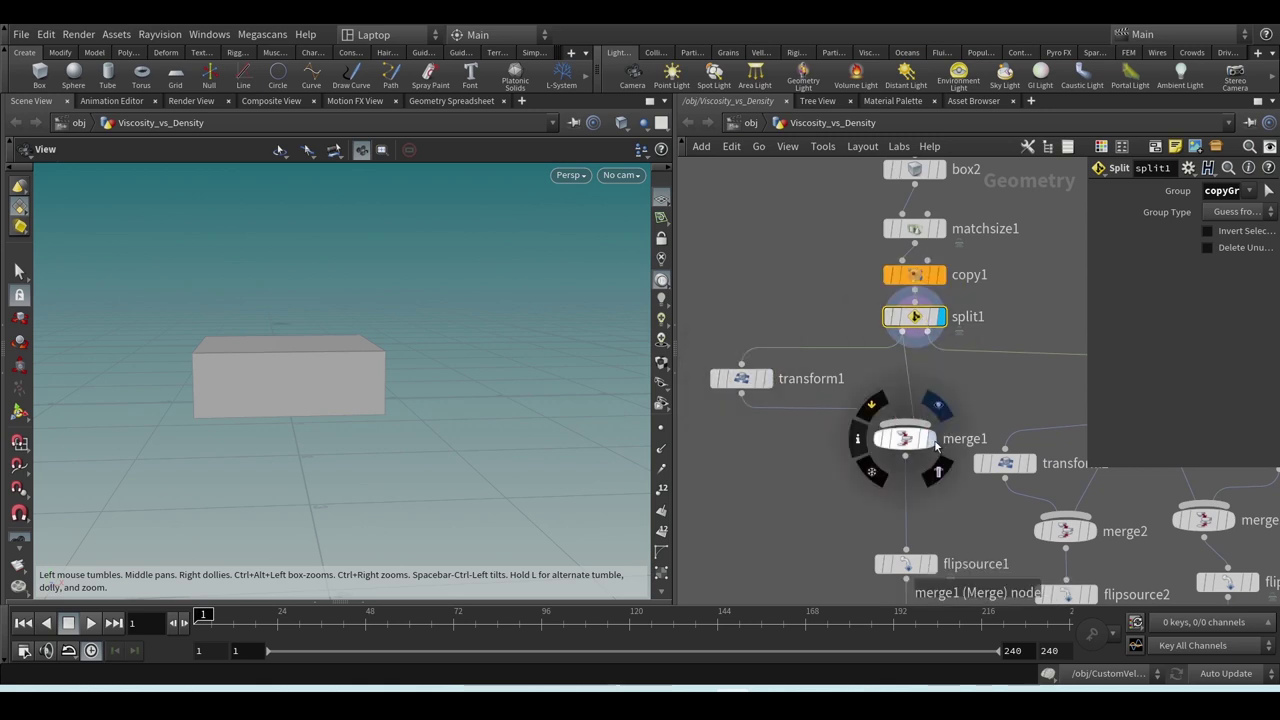
{"action": "middle_click_drag", "start_coordinate": [497, 407], "coordinate": [540, 409]}
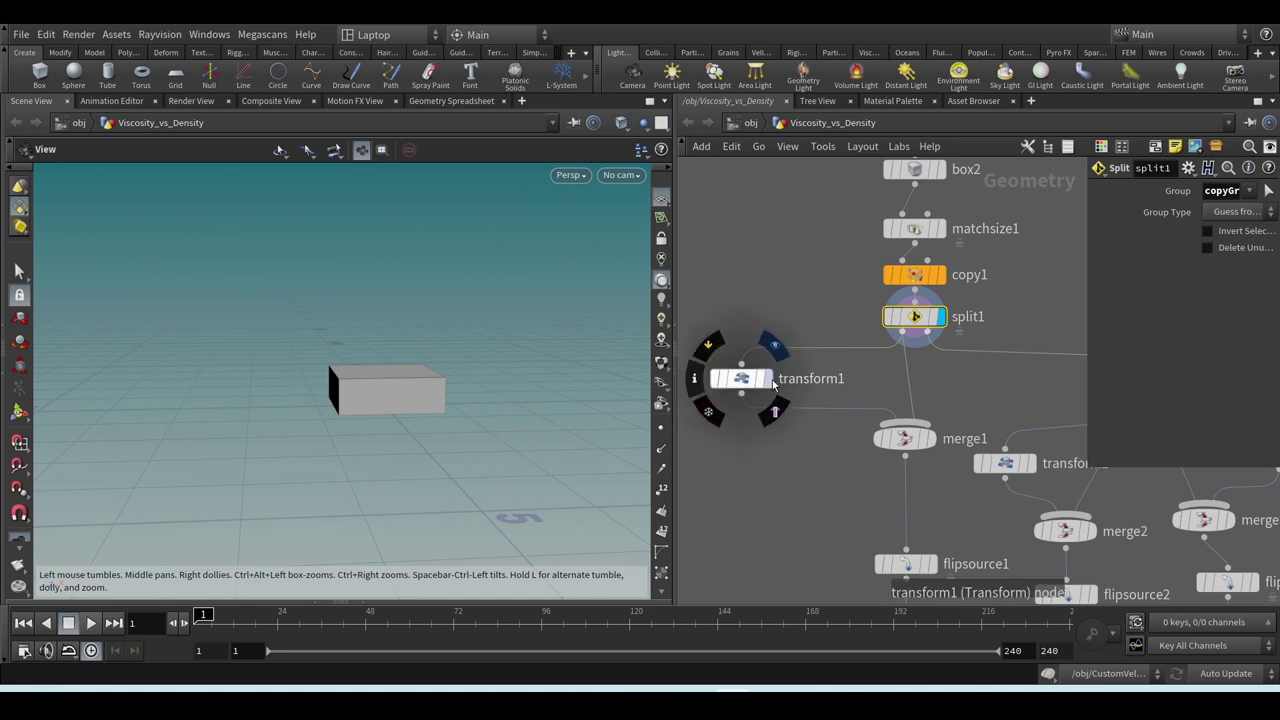
{"action": "left_click", "coordinate": [770, 380]}
{"action": "middle_click_drag", "start_coordinate": [446, 374], "coordinate": [454, 386]}
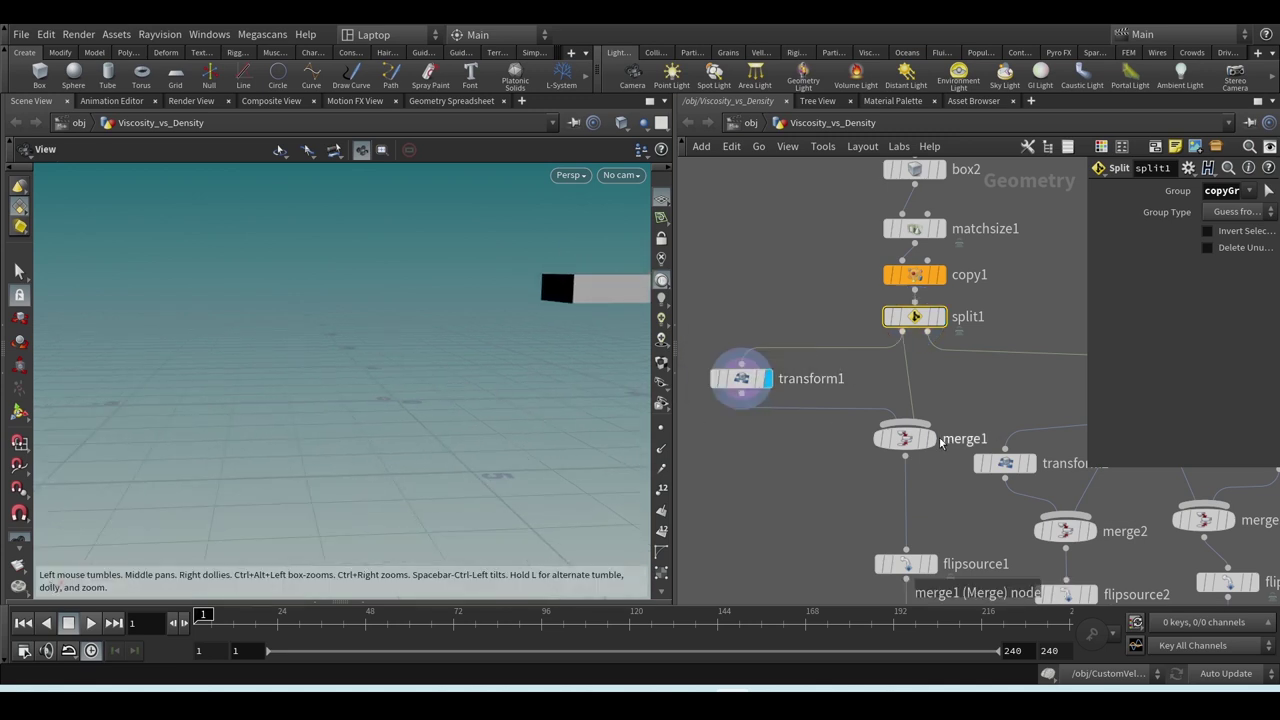
{"action": "left_click", "coordinate": [932, 440]}
{"action": "left_click", "coordinate": [912, 442]}
{"action": "left_click_drag", "start_coordinate": [508, 417], "coordinate": [531, 394]}
{"action": "scroll", "coordinate": [850, 490], "scroll_direction": "down", "scroll_amount": 2}
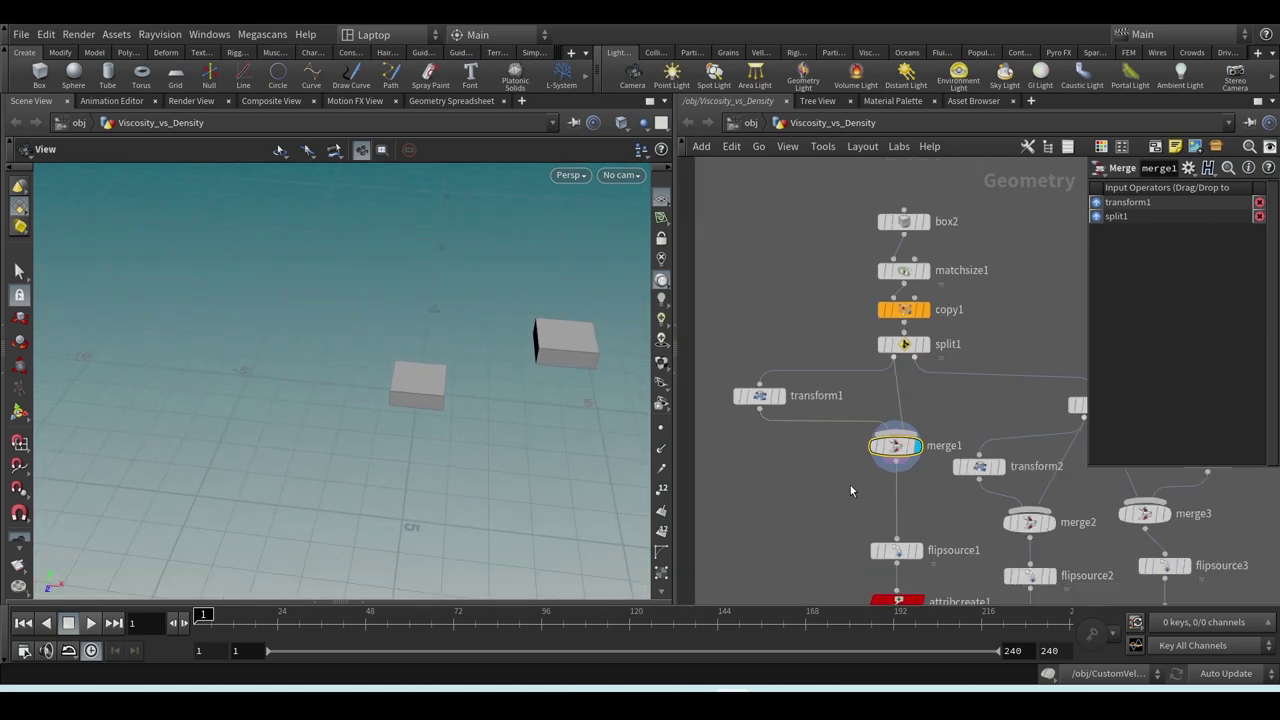
- Display split2, merge2 and merge3 in turn to inspect how the other two layers are split and moved
{"action": "middle_click_drag", "start_coordinate": [964, 398], "coordinate": [775, 391]}
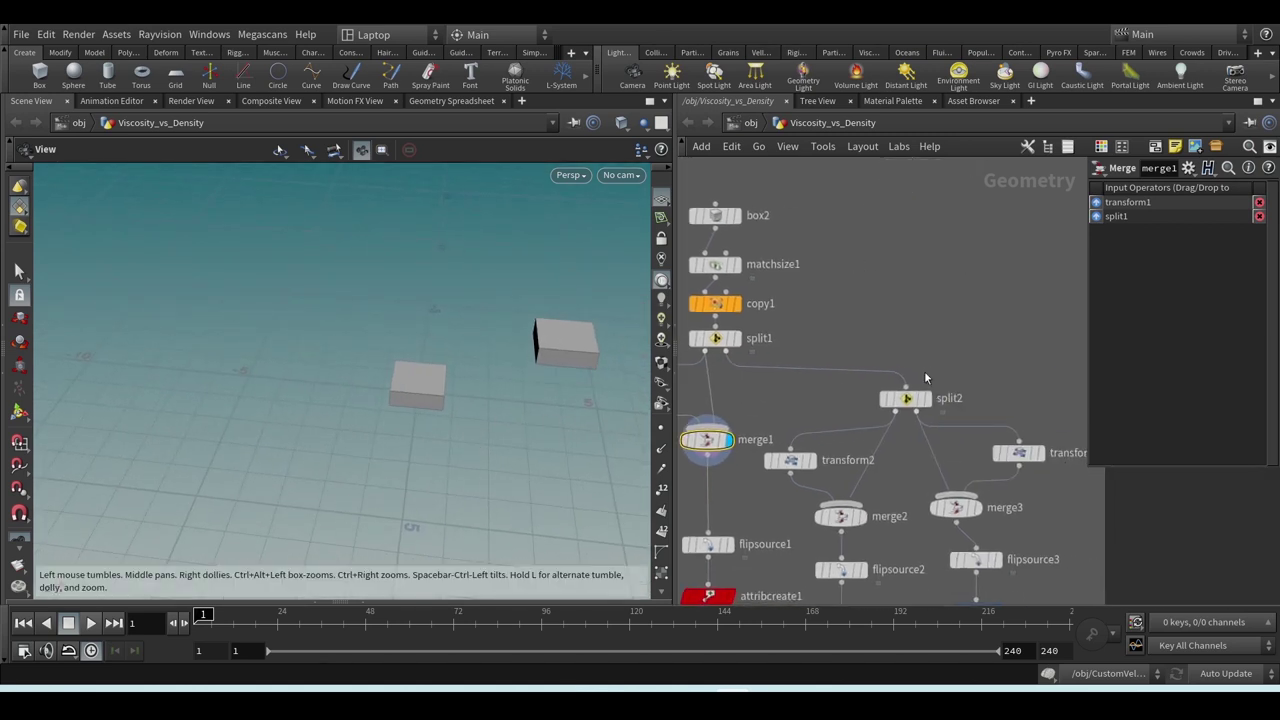
{"action": "left_click", "coordinate": [933, 365]}
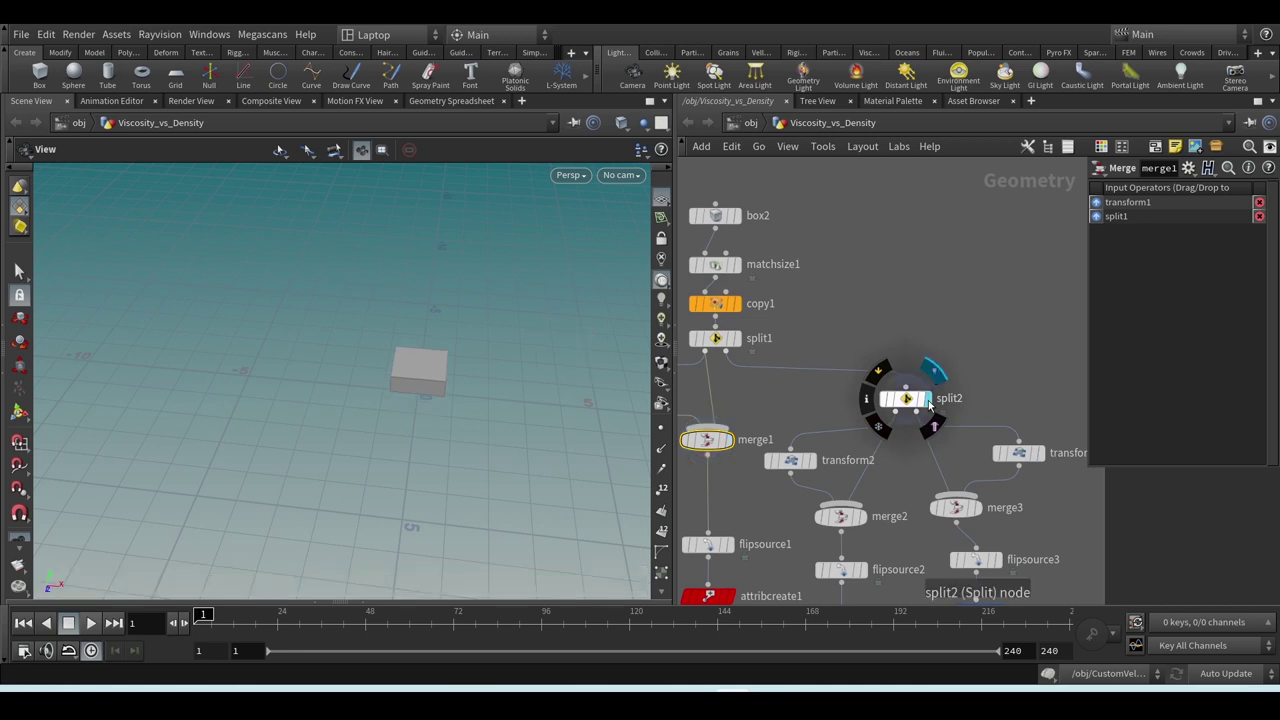
{"action": "left_click", "coordinate": [866, 516]}
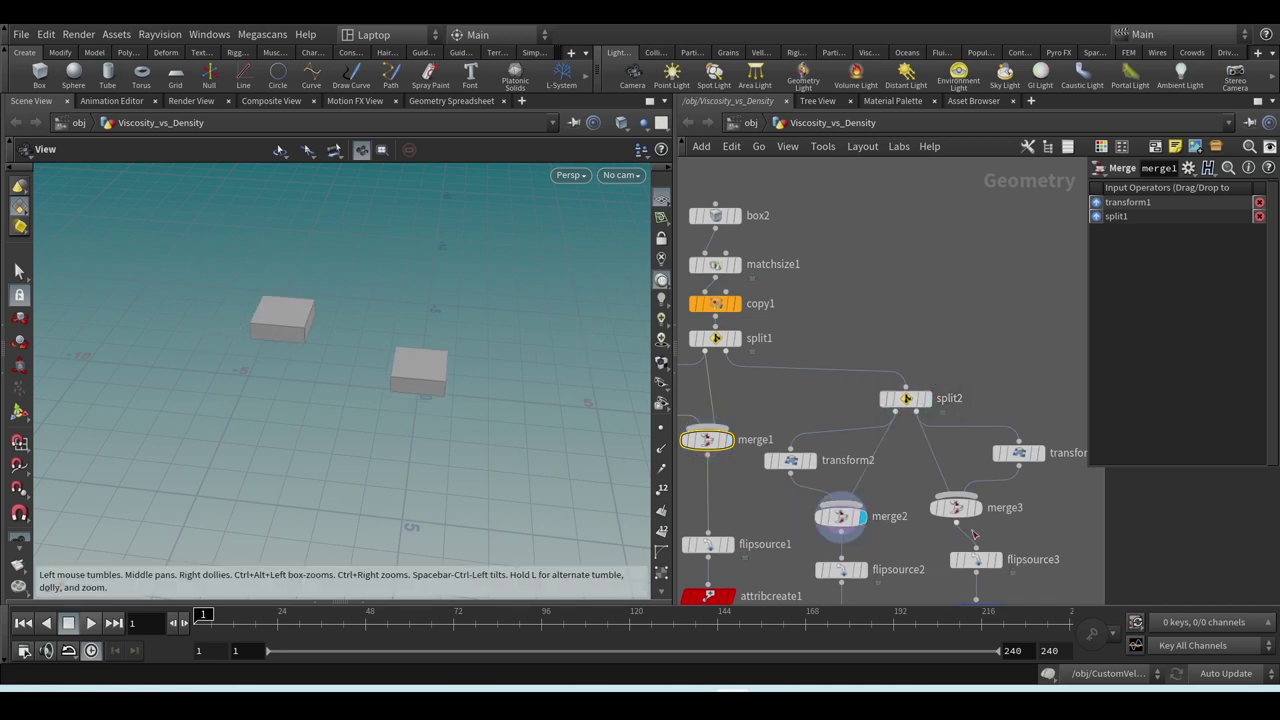
{"action": "left_click", "coordinate": [982, 481]}
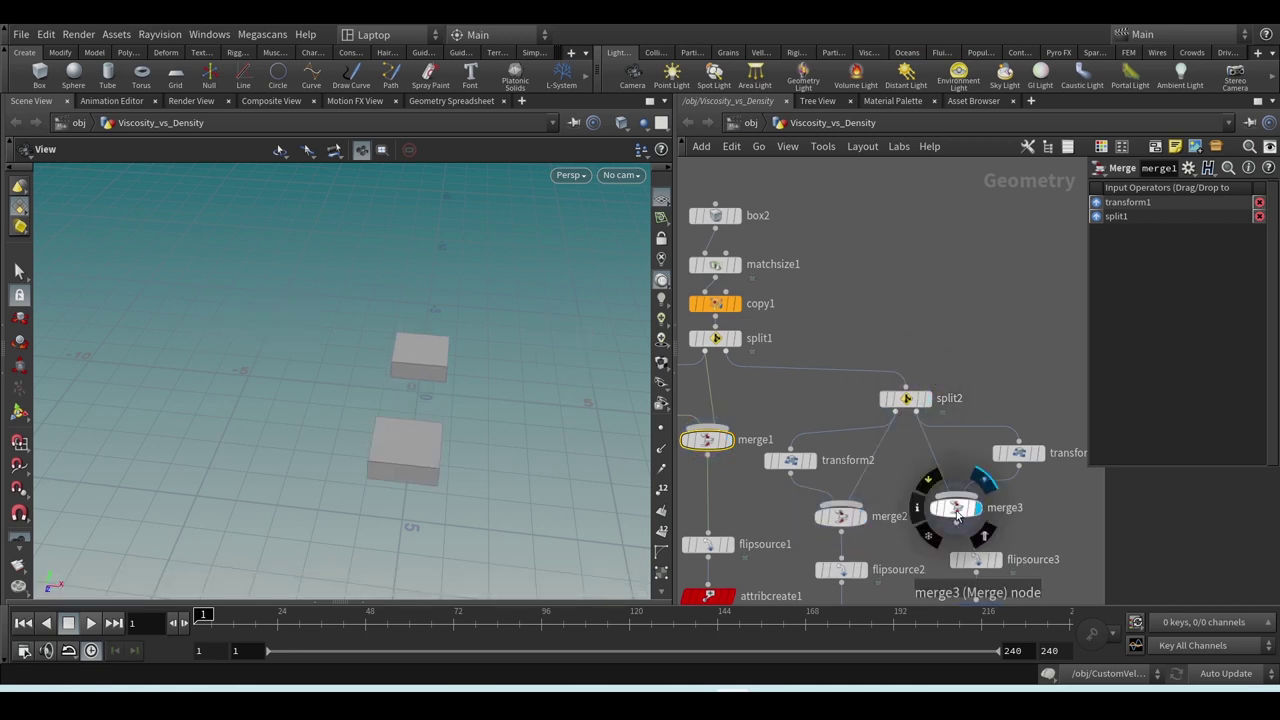
{"action": "left_click", "coordinate": [957, 514]}
- Display the dopnet1 simulation node and view its particle blocks around the container from above
{"action": "middle_click_drag", "start_coordinate": [893, 536], "coordinate": [935, 453]}
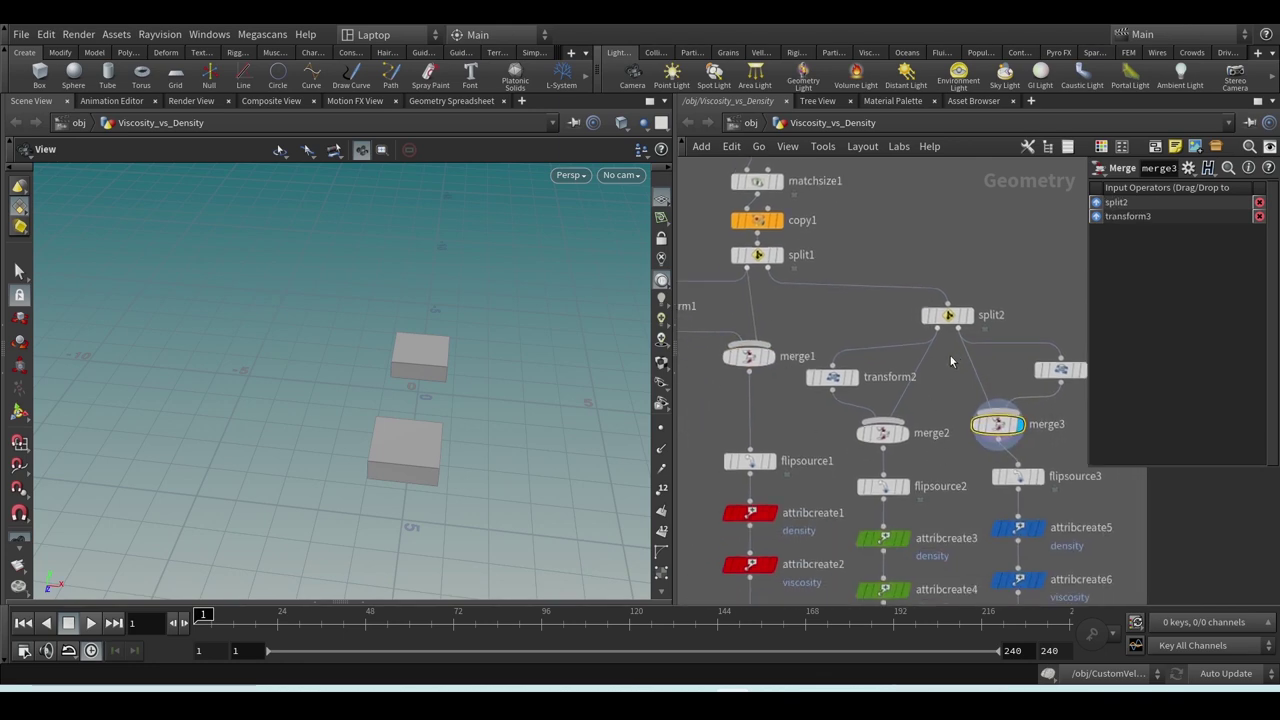
{"action": "scroll", "coordinate": [898, 372], "scroll_direction": "down", "scroll_amount": 5}
{"action": "scroll", "coordinate": [880, 528], "scroll_direction": "up", "scroll_amount": 4}
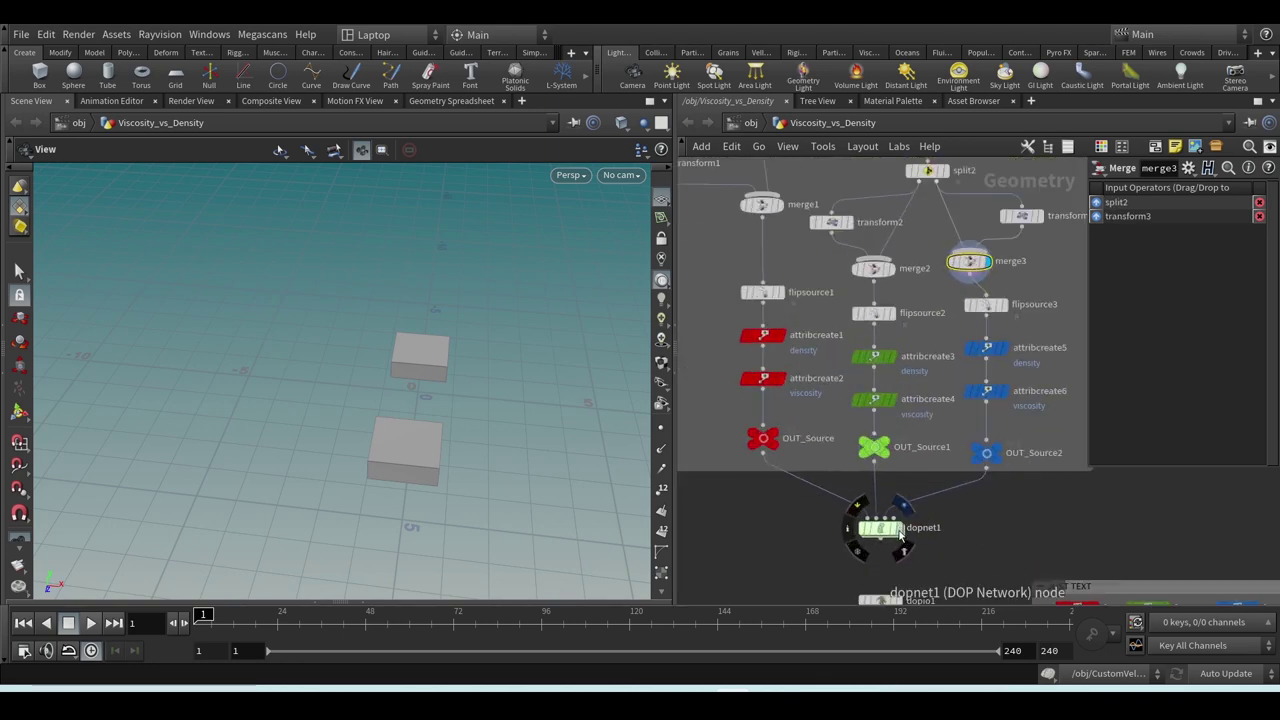
{"action": "left_click", "coordinate": [899, 537]}
{"action": "left_click", "coordinate": [880, 528]}
{"action": "left_click_drag", "start_coordinate": [414, 417], "coordinate": [445, 395]}
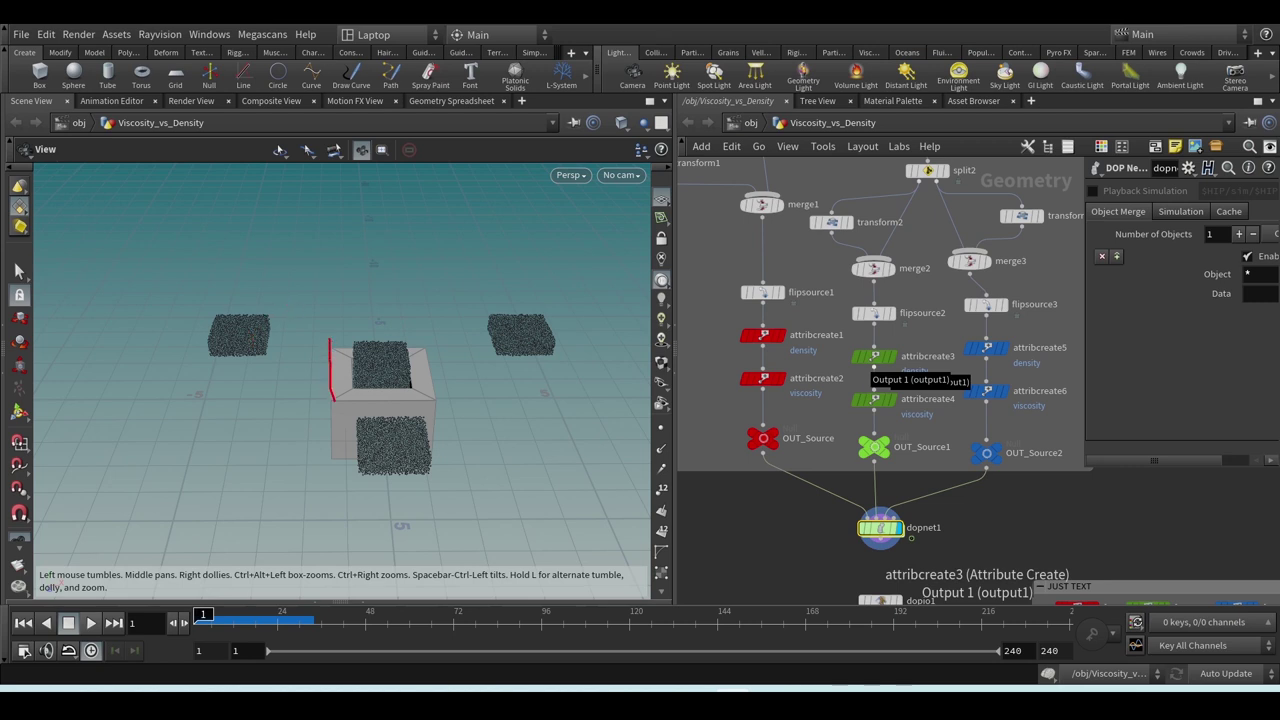
{"action": "mouse_move", "coordinate": [331, 400]}
{"action": "left_mouse_down"}
{"action": "mouse_move", "coordinate": [448, 408]}
{"action": "mouse_move", "coordinate": [454, 336]}
{"action": "mouse_move", "coordinate": [308, 321]}
{"action": "left_mouse_up"}
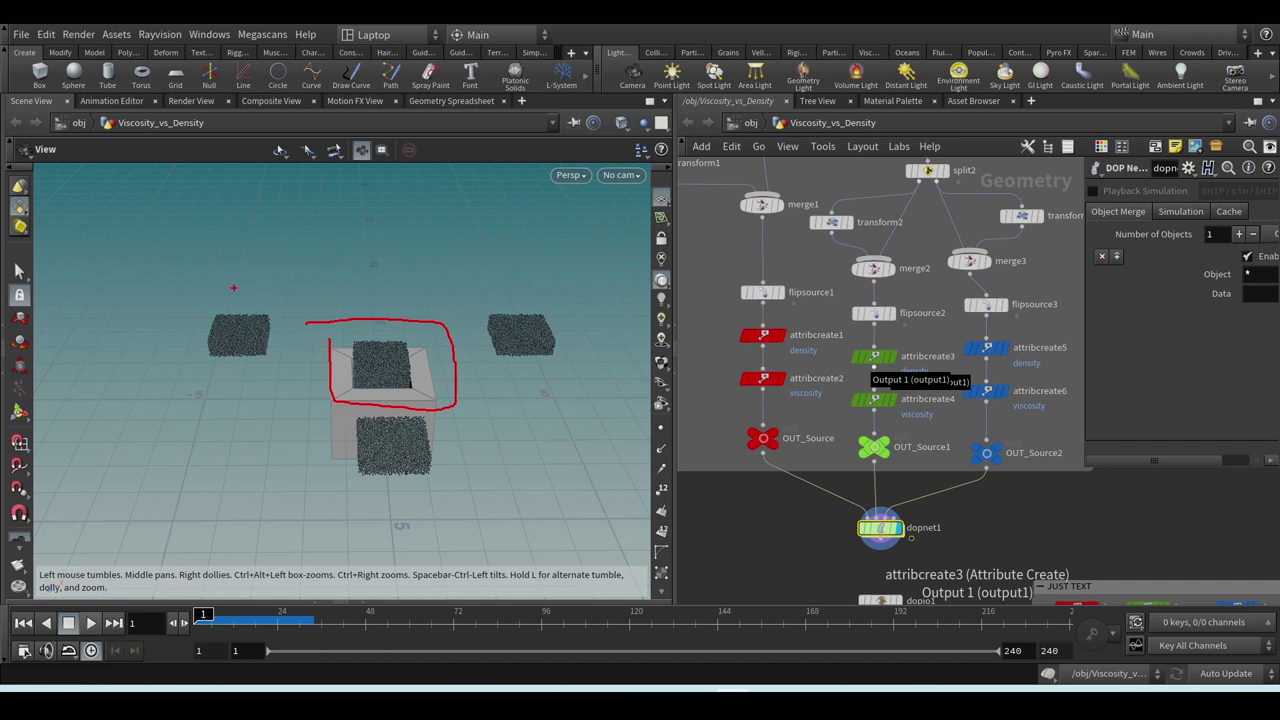
{"action": "mouse_move", "coordinate": [233, 293]}
{"action": "left_mouse_down"}
{"action": "mouse_move", "coordinate": [443, 200]}
{"action": "mouse_move", "coordinate": [511, 294]}
{"action": "left_mouse_up"}
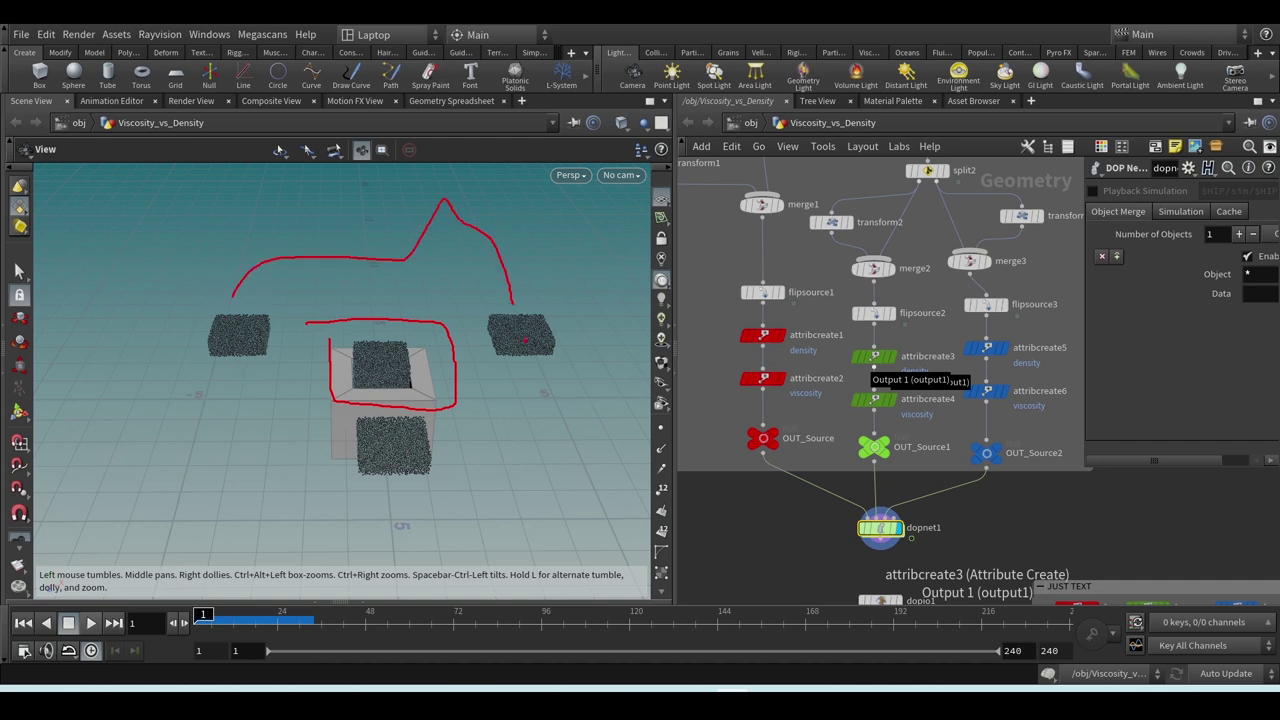
{"action": "mouse_move", "coordinate": [523, 340]}
{"action": "left_mouse_down"}
{"action": "mouse_move", "coordinate": [472, 426]}
{"action": "mouse_move", "coordinate": [360, 438]}
{"action": "mouse_move", "coordinate": [233, 345]}
{"action": "left_mouse_up"}
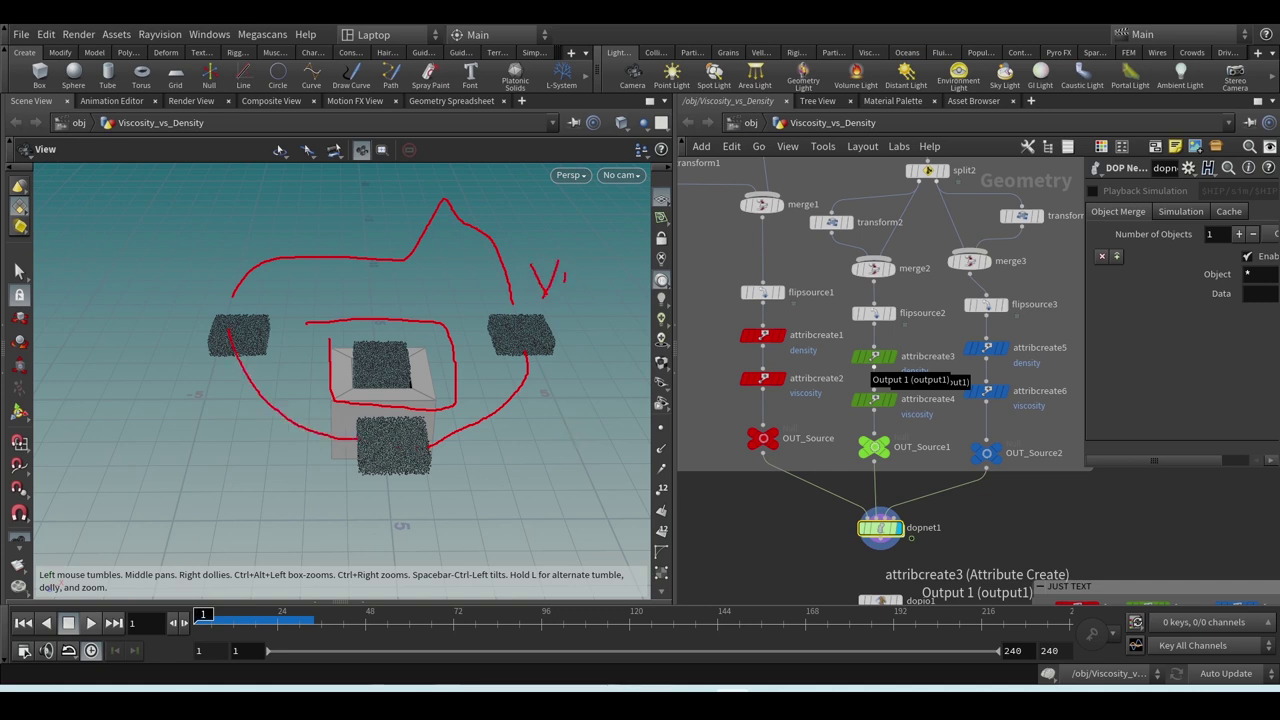
{"action": "left_click_drag", "start_coordinate": [585, 266], "coordinate": [583, 273]}
{"action": "left_click_drag", "start_coordinate": [436, 278], "coordinate": [432, 292]}
{"action": "key", "text": "Escape"}
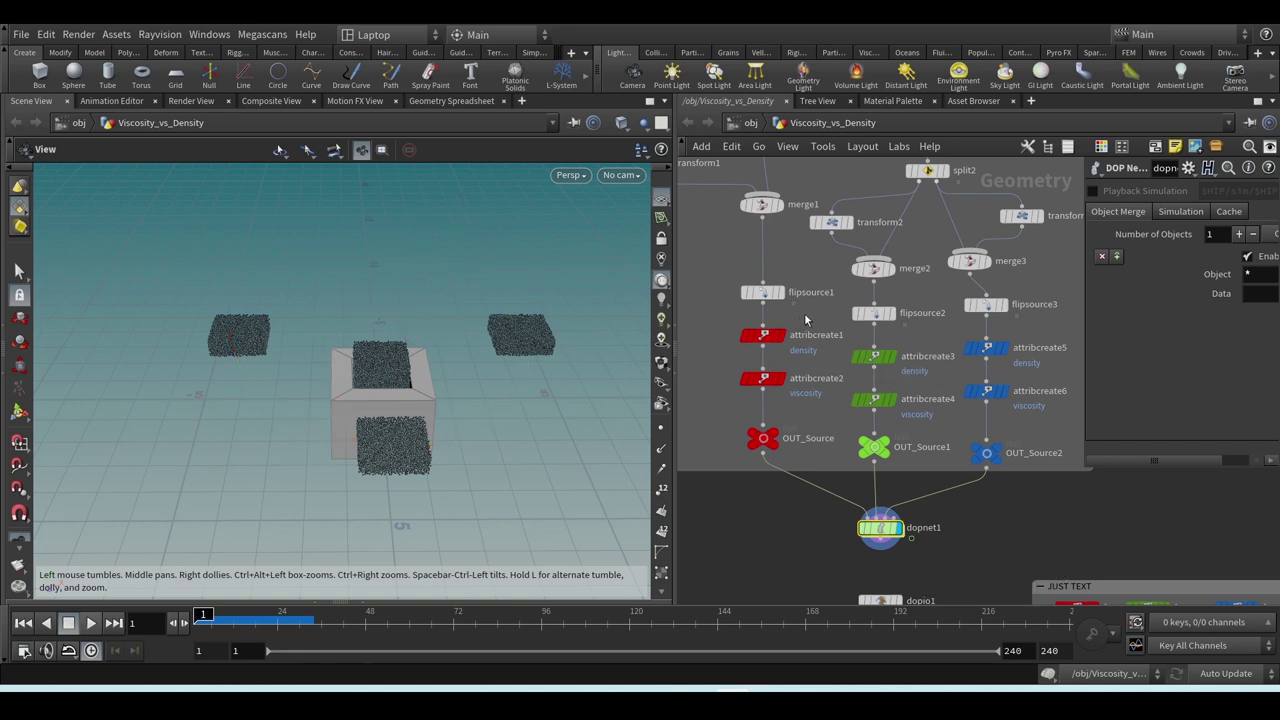
{"action": "middle_click_drag", "start_coordinate": [825, 285], "coordinate": [885, 412]}
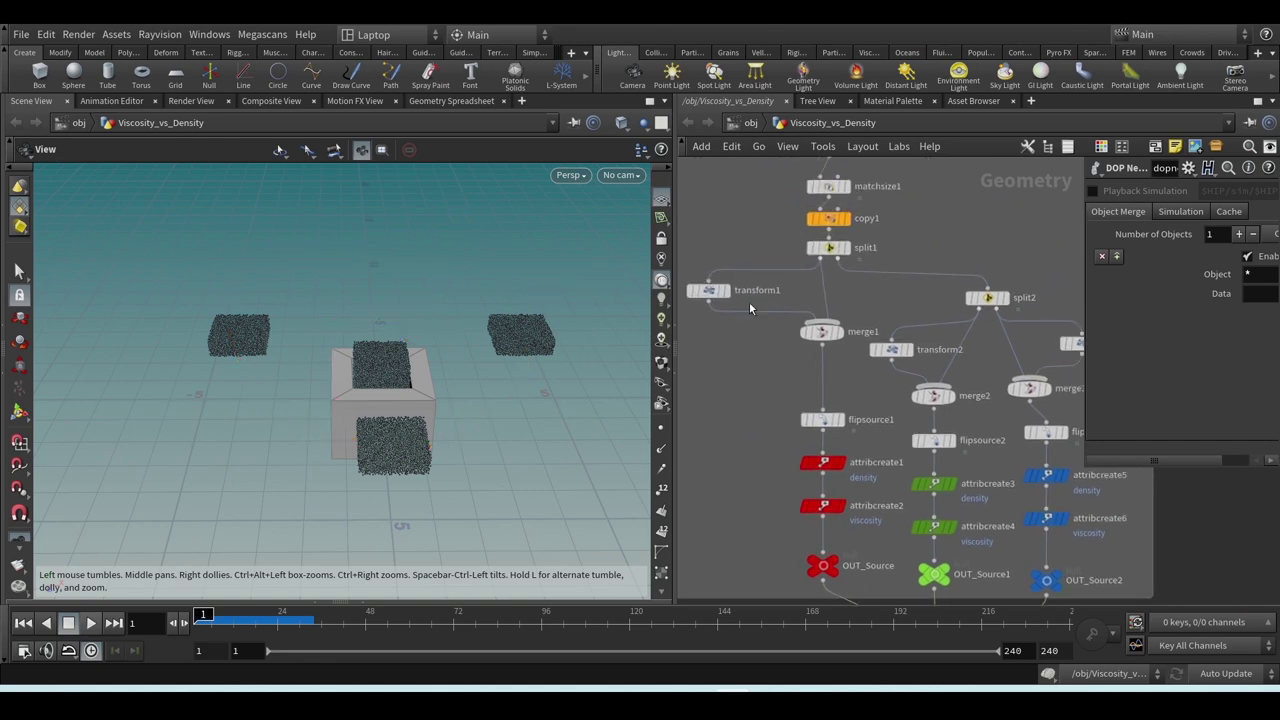
{"action": "middle_click_drag", "start_coordinate": [753, 318], "coordinate": [783, 324]}
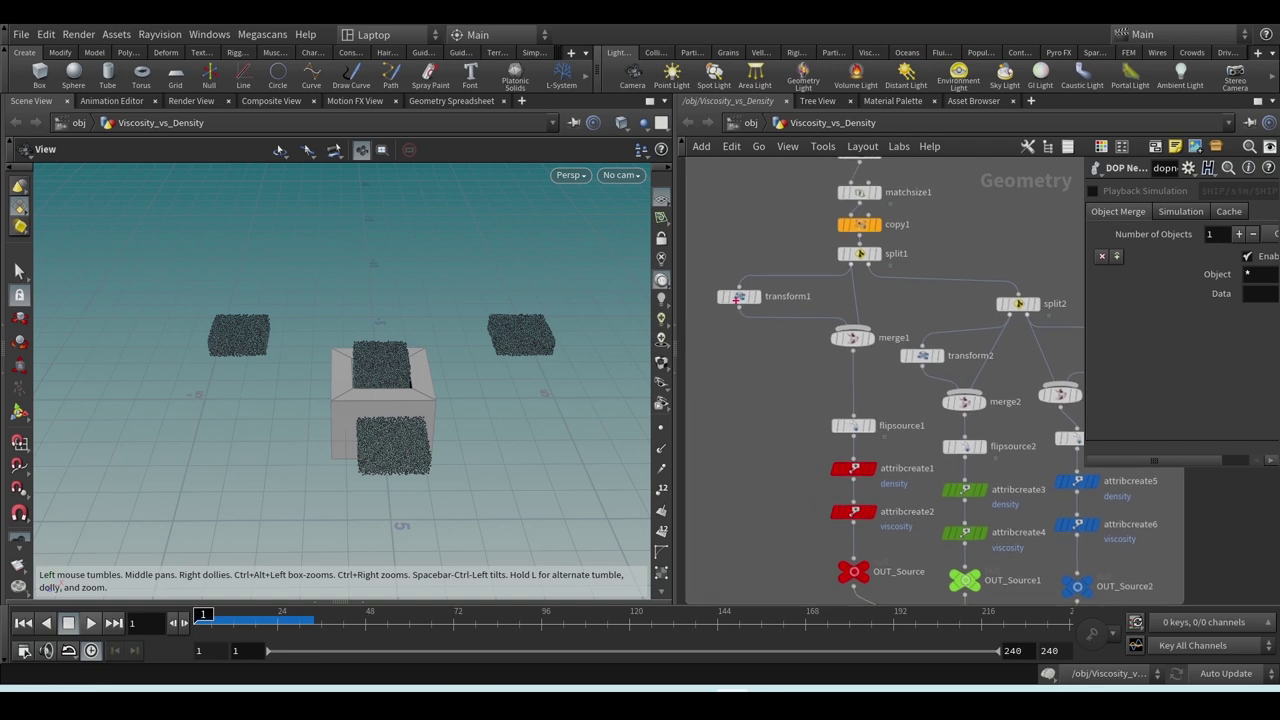
{"action": "left_click_drag", "start_coordinate": [724, 282], "coordinate": [778, 300]}
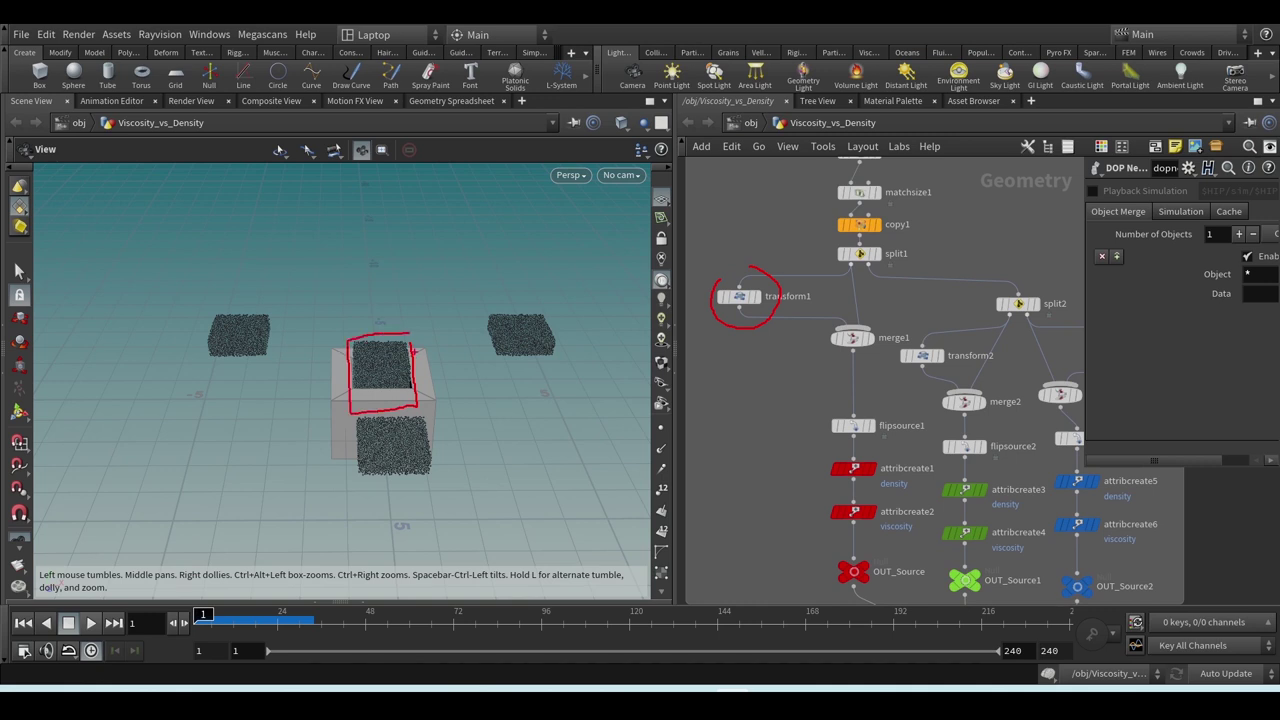
{"action": "left_click_drag", "start_coordinate": [346, 357], "coordinate": [272, 339]}
{"action": "left_click_drag", "start_coordinate": [945, 344], "coordinate": [620, 363]}
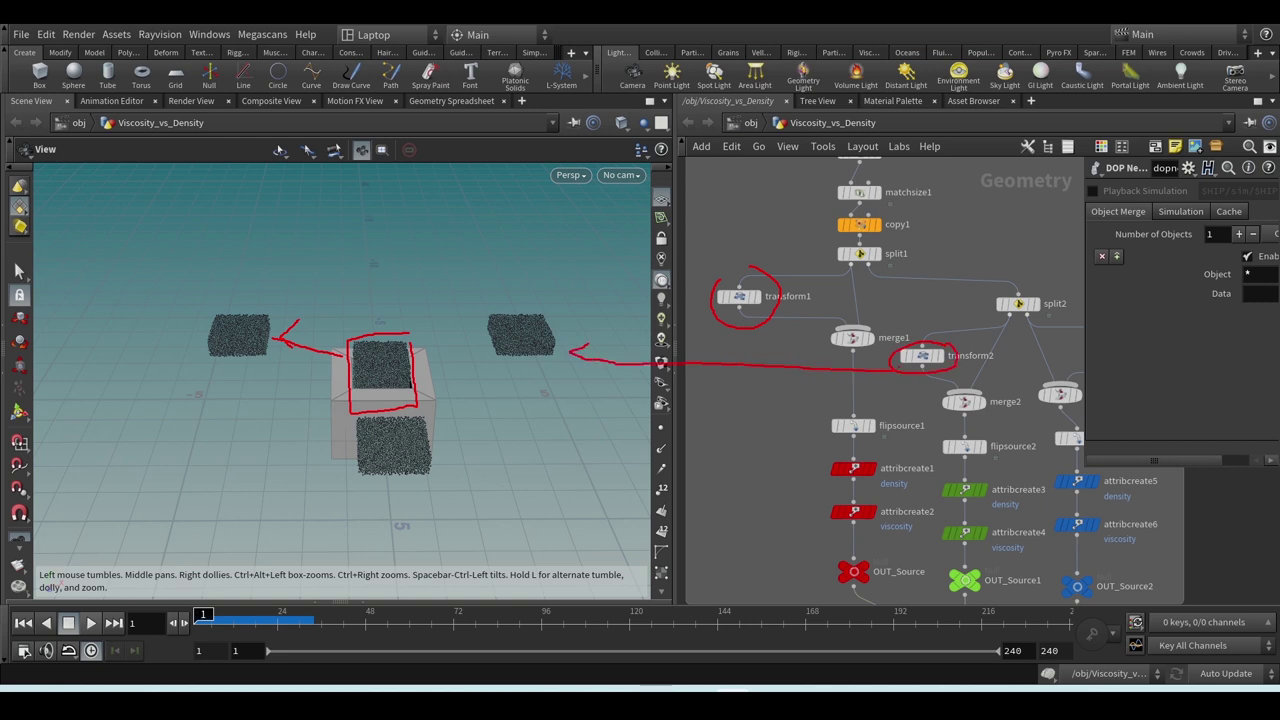
{"action": "mouse_move", "coordinate": [1127, 342]}
{"action": "left_mouse_down"}
{"action": "mouse_move", "coordinate": [440, 446]}
{"action": "mouse_move", "coordinate": [457, 460]}
{"action": "left_mouse_up"}
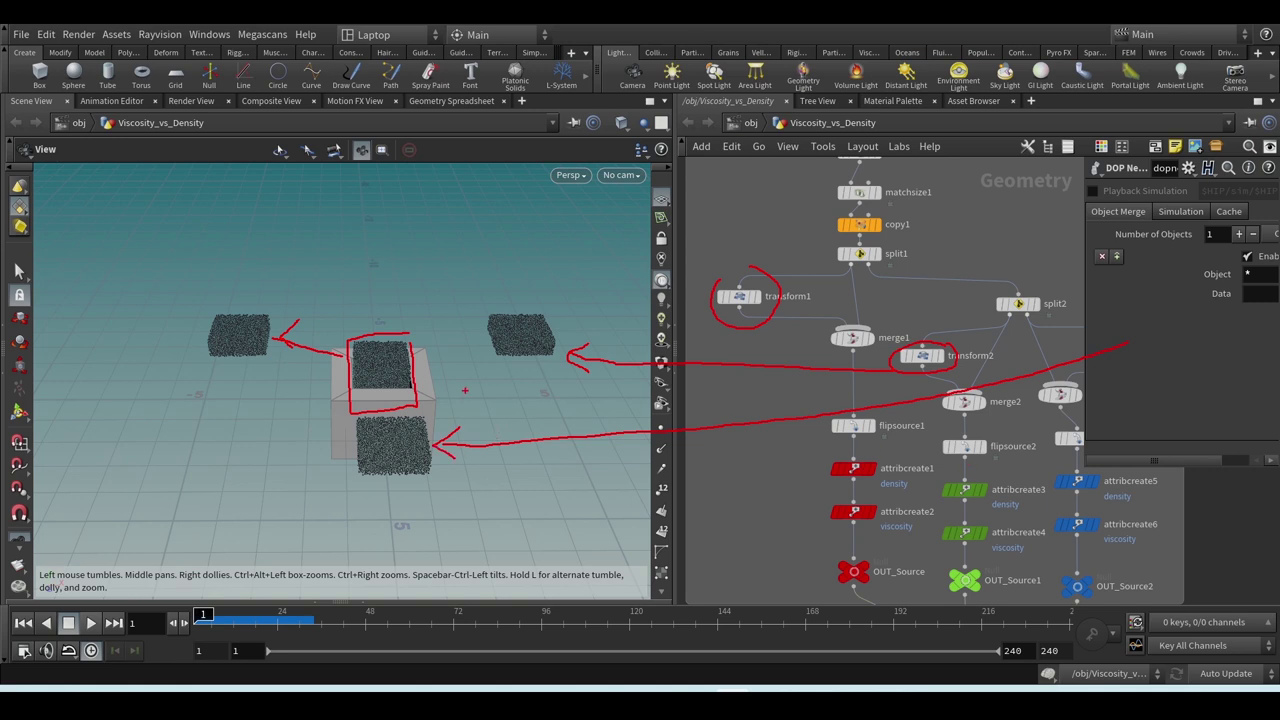
{"action": "key", "text": "Escape"}
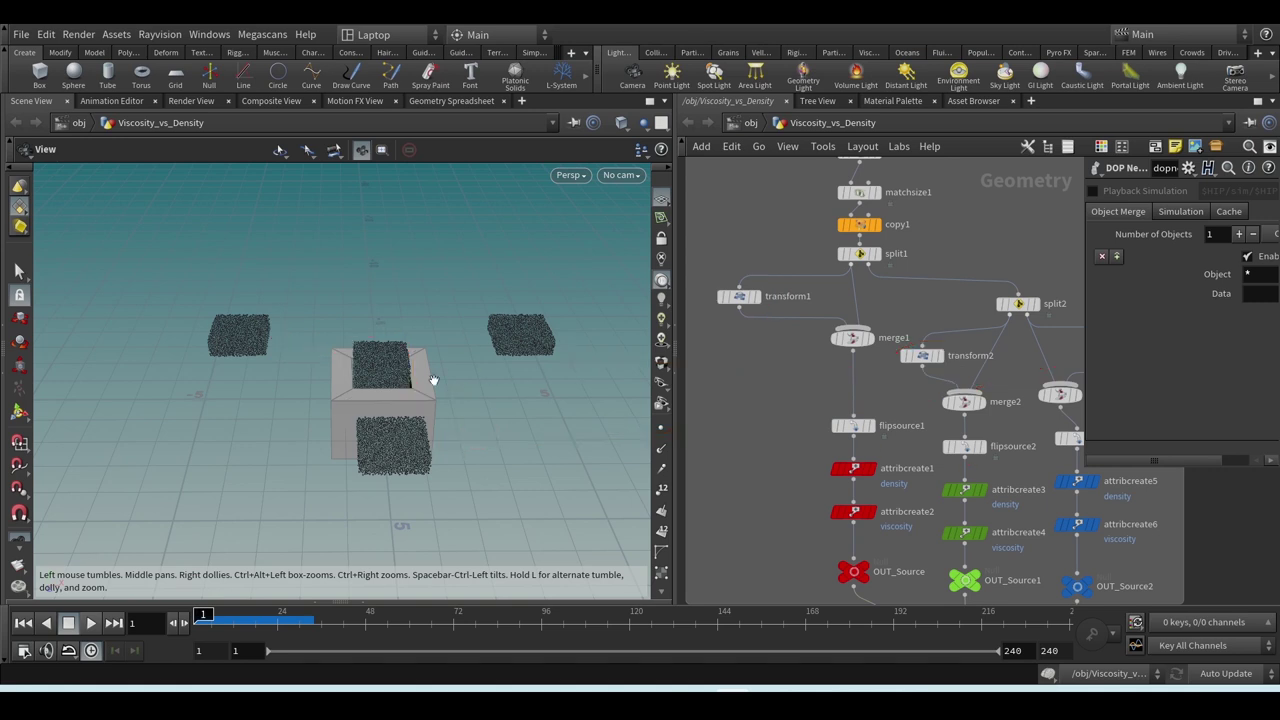
- Open the flipsource2 parameters, widen the overlay, and reveal the evaluated value behind the Particle Separation channel reference
{"action": "middle_click_drag", "start_coordinate": [782, 429], "coordinate": [755, 391]}
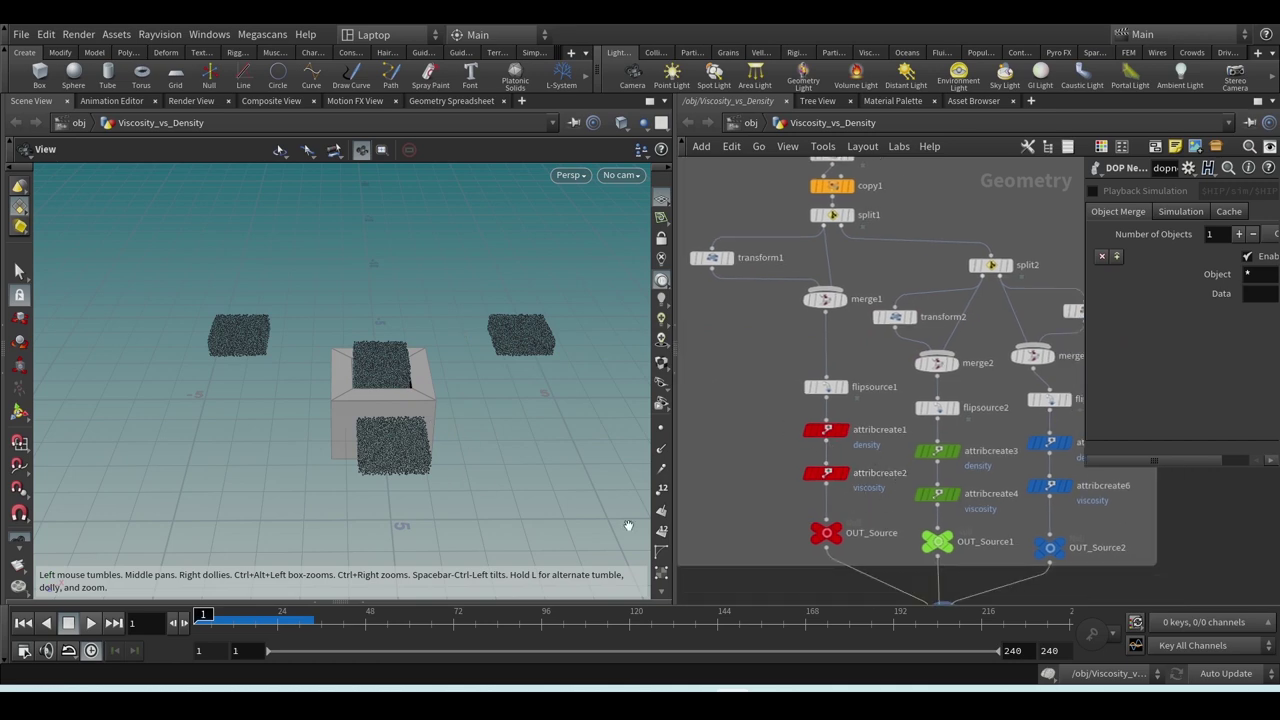
{"action": "mouse_move", "coordinate": [507, 468]}
{"action": "left_mouse_down"}
{"action": "mouse_move", "coordinate": [508, 514]}
{"action": "mouse_move", "coordinate": [502, 451]}
{"action": "left_mouse_up"}
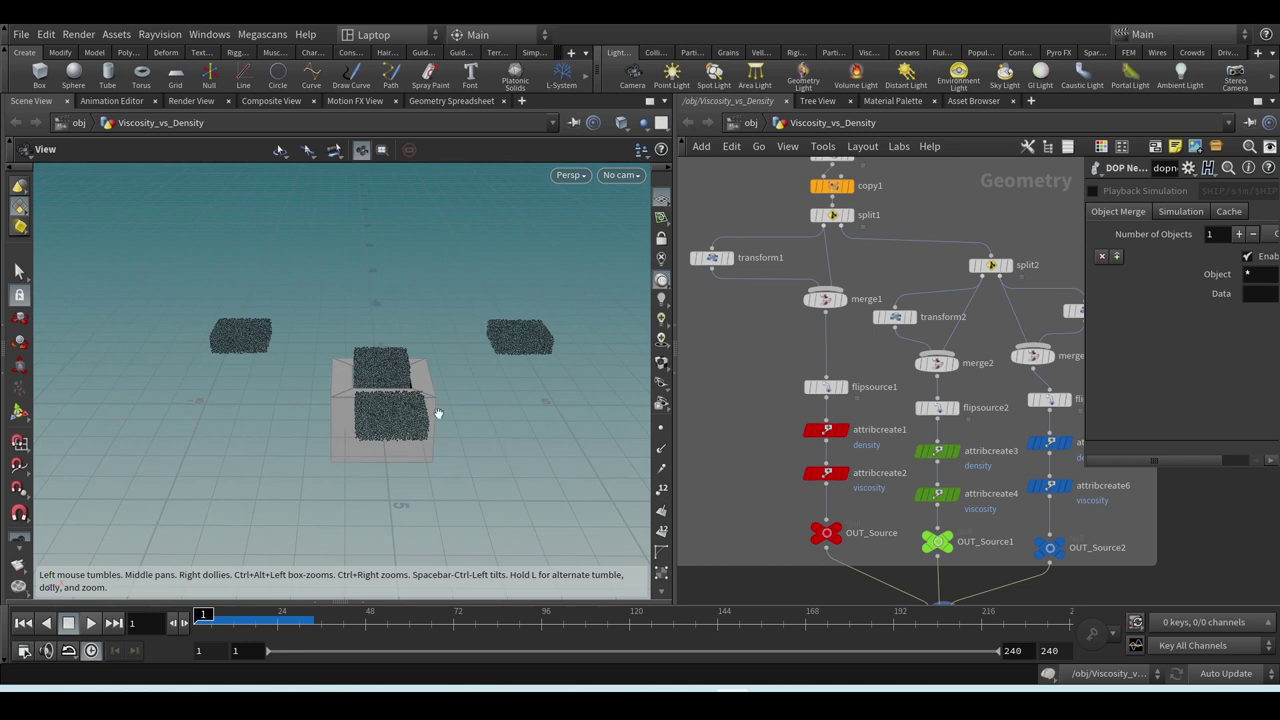
{"action": "scroll", "coordinate": [867, 336], "scroll_direction": "up", "scroll_amount": 3}
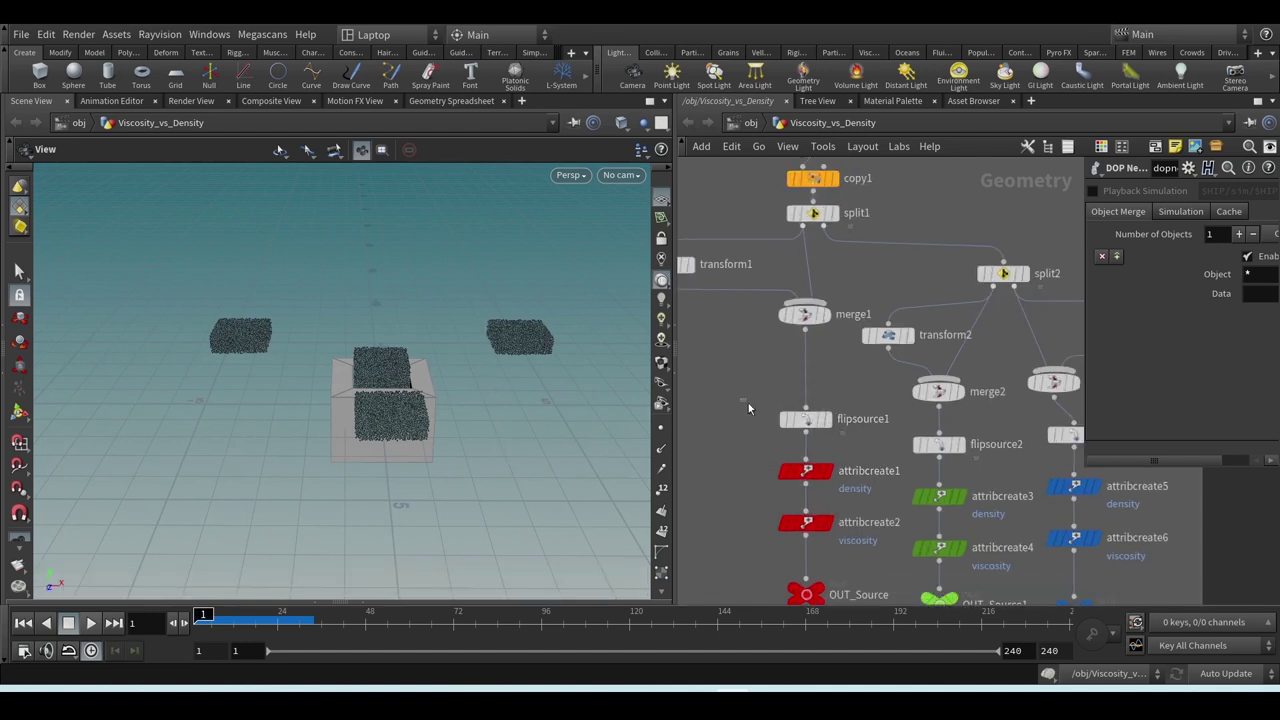
{"action": "left_click", "coordinate": [800, 419]}
{"action": "left_click", "coordinate": [938, 444]}
{"action": "middle_click_drag", "start_coordinate": [1035, 436], "coordinate": [922, 440]}
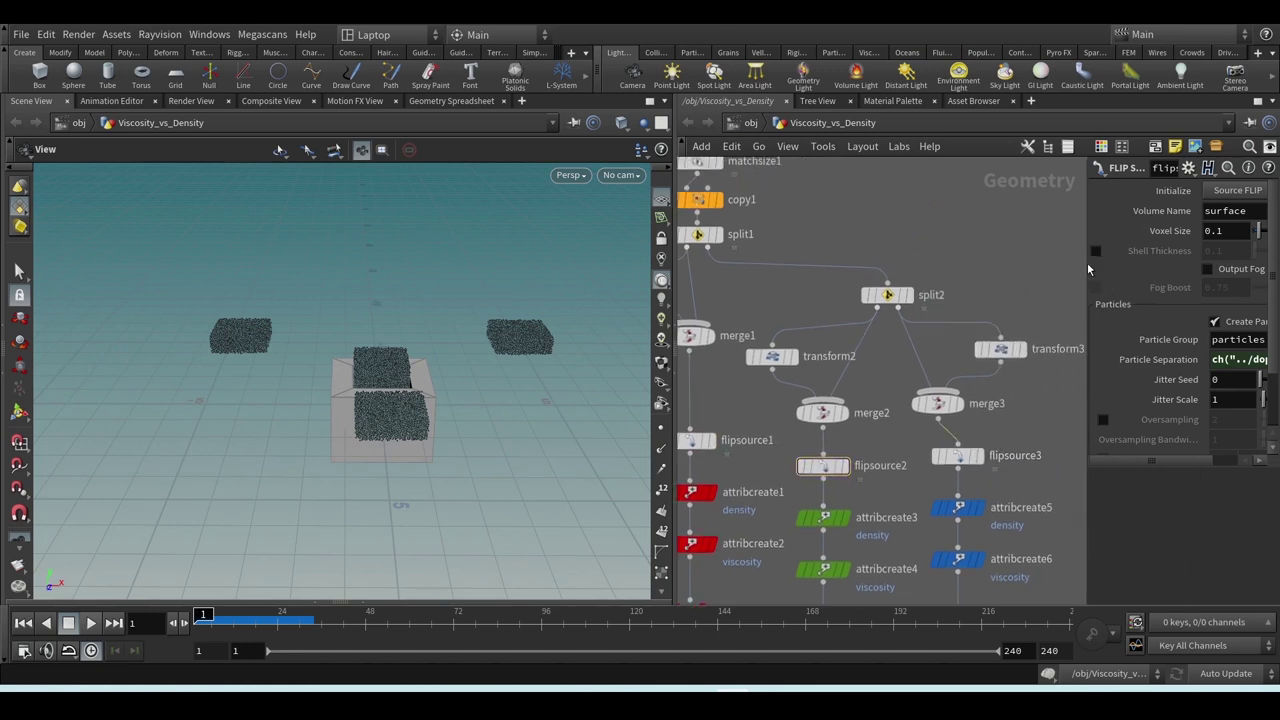
{"action": "left_click_drag", "start_coordinate": [1087, 269], "coordinate": [909, 285]}
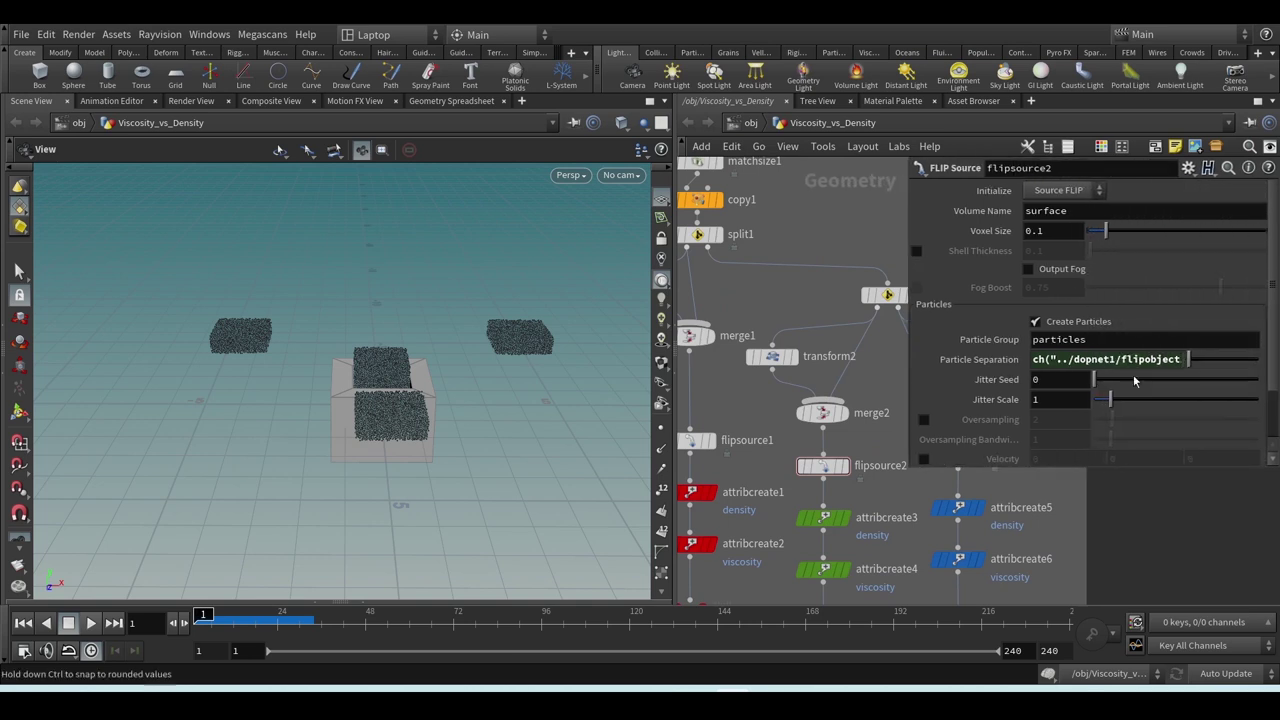
{"action": "left_click", "coordinate": [1003, 360]}
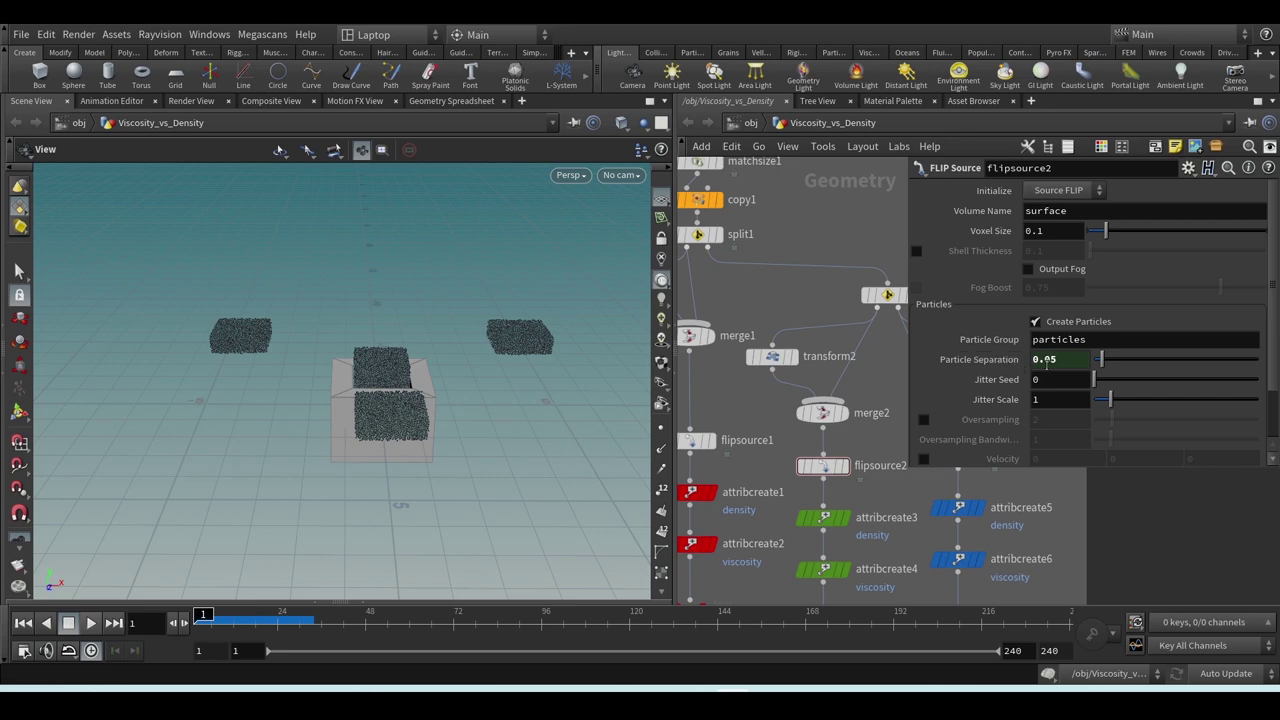
- Narrow the parameter overlay and nudge flipsource1, flipsource2 and flipsource3 into a rough row in the network
{"action": "left_click_drag", "start_coordinate": [906, 353], "coordinate": [1041, 354]}
{"action": "scroll", "coordinate": [870, 415], "scroll_direction": "down", "scroll_amount": 4}
{"action": "scroll", "coordinate": [862, 568], "scroll_direction": "up", "scroll_amount": 3}
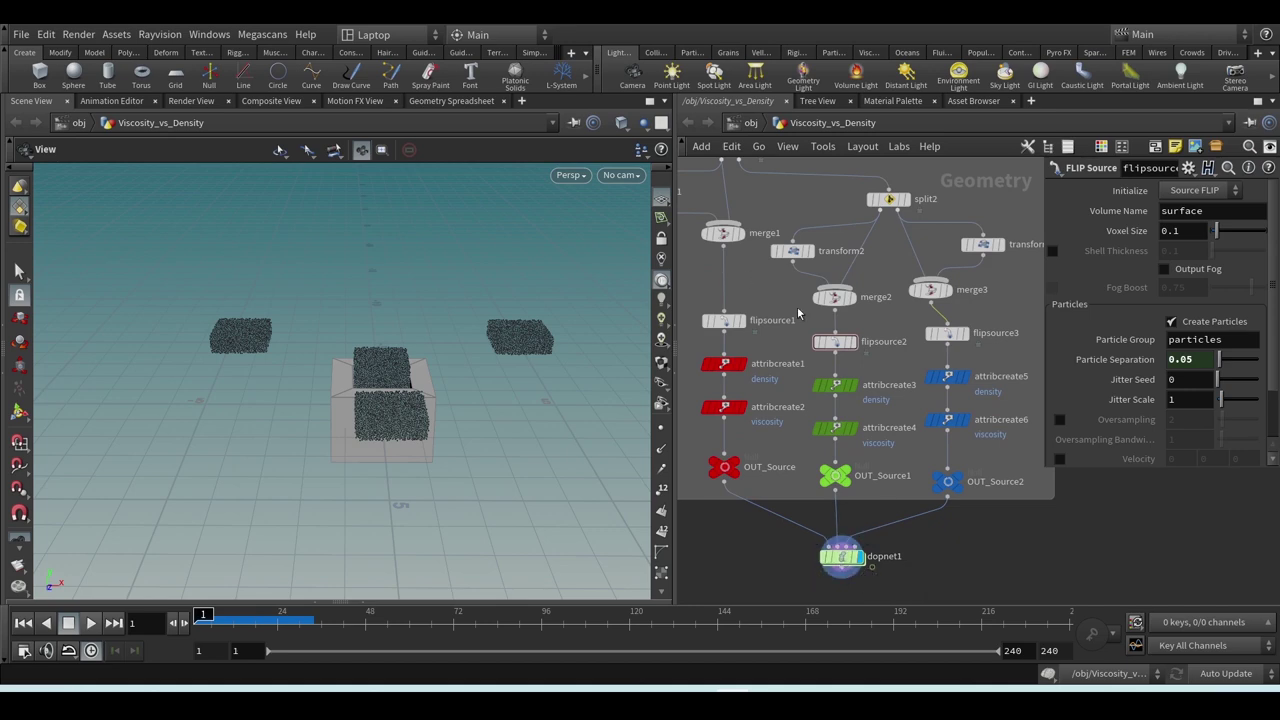
{"action": "middle_click_drag", "start_coordinate": [796, 309], "coordinate": [828, 364]}
{"action": "left_click_drag", "start_coordinate": [759, 386], "coordinate": [759, 394]}
{"action": "left_click_drag", "start_coordinate": [869, 400], "coordinate": [869, 391]}
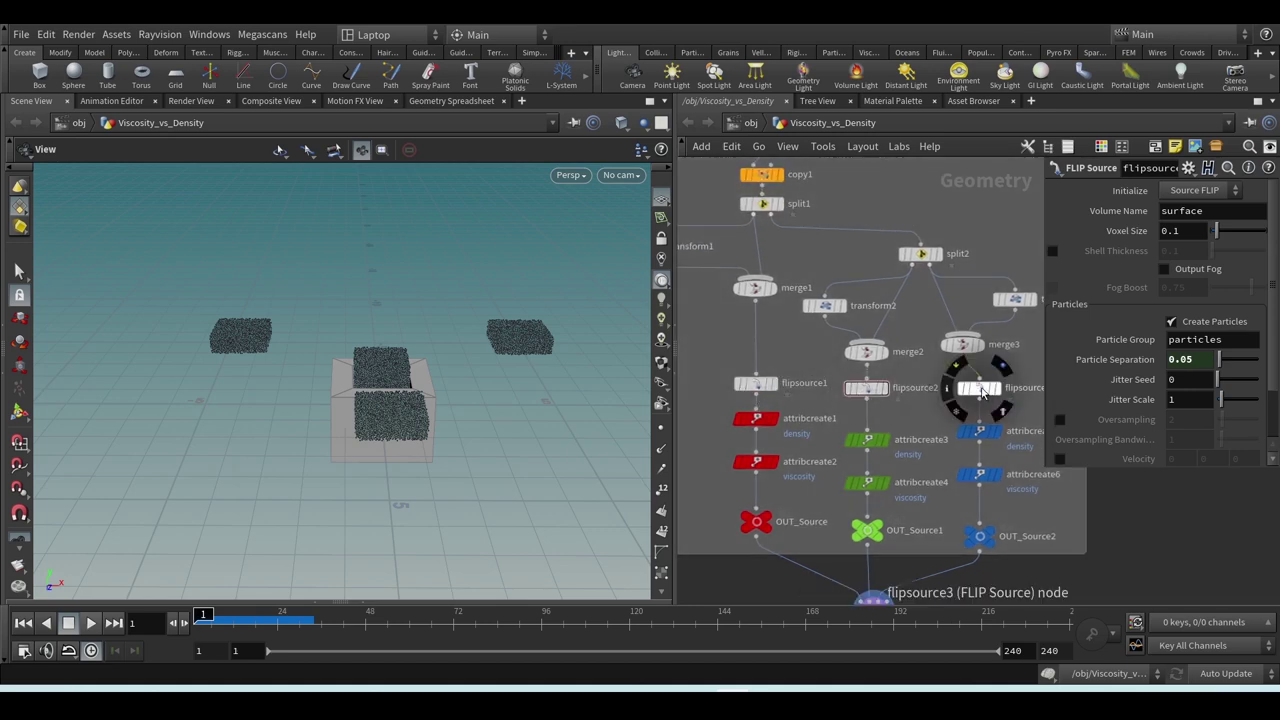
{"action": "left_click_drag", "start_coordinate": [979, 387], "coordinate": [979, 392]}
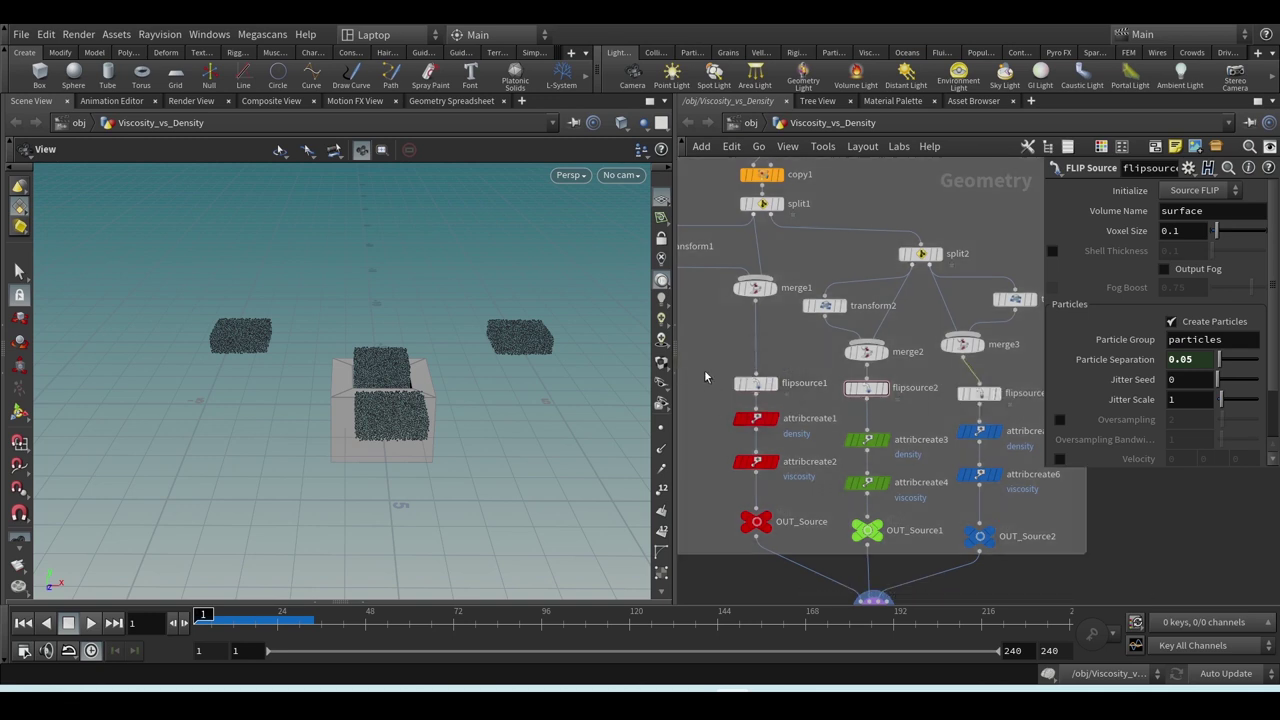
- Select flipsource1 to review the first layer's branch, and briefly show the node color palette without changing any color
{"action": "left_click", "coordinate": [756, 384]}
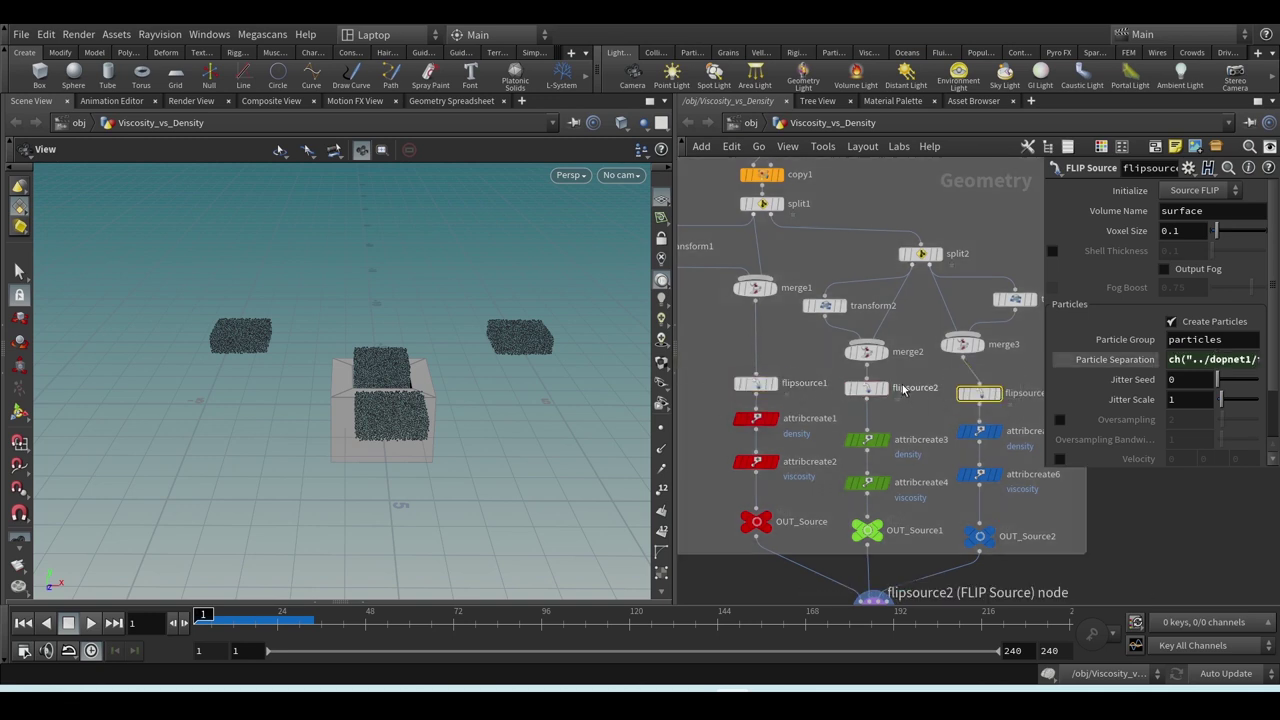
{"action": "middle_click_drag", "start_coordinate": [759, 367], "coordinate": [843, 389]}
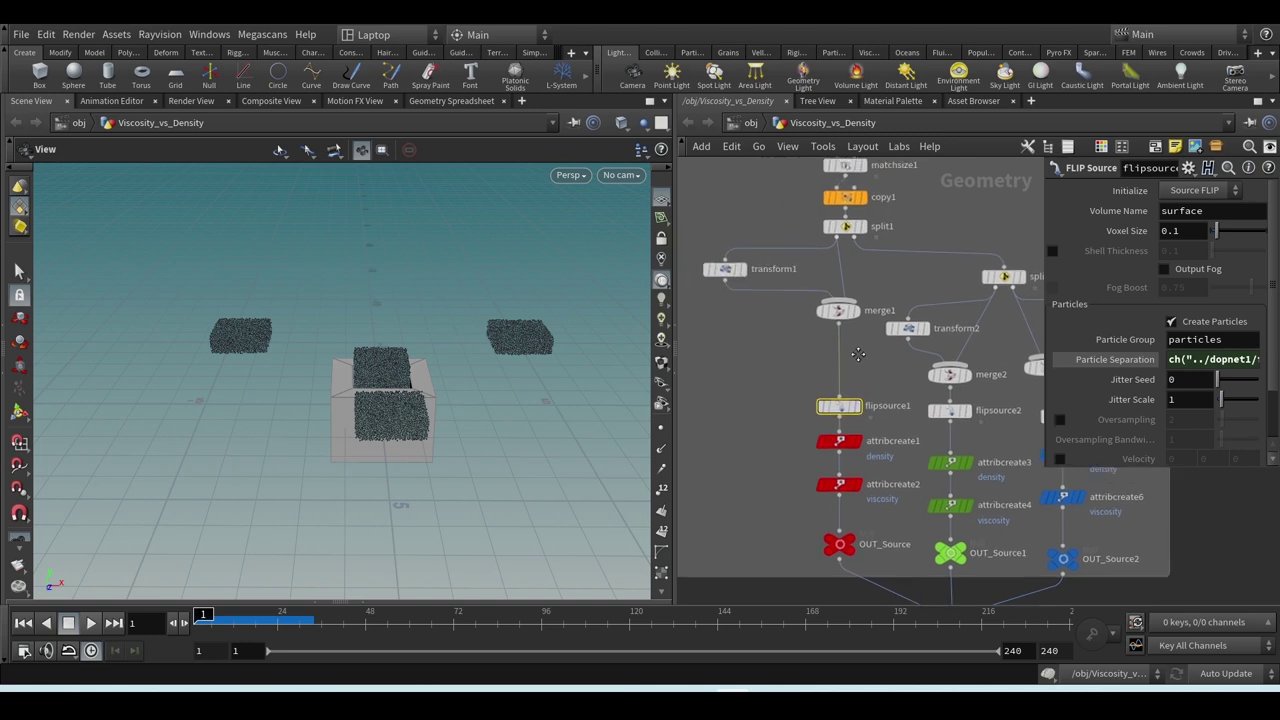
{"action": "scroll", "coordinate": [853, 357], "scroll_direction": "down", "scroll_amount": 2}
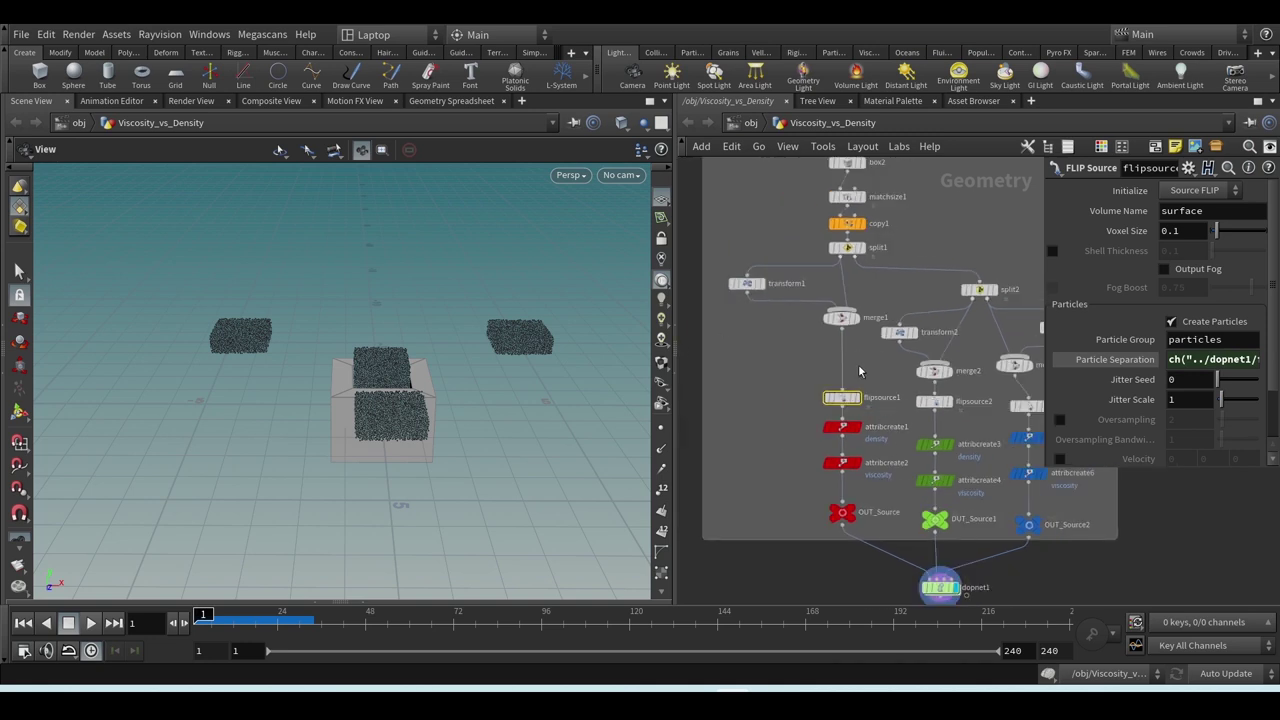
{"action": "mouse_move", "coordinate": [813, 250]}
{"action": "left_mouse_down"}
{"action": "mouse_move", "coordinate": [868, 330]}
{"action": "mouse_move", "coordinate": [870, 512]}
{"action": "mouse_move", "coordinate": [740, 448]}
{"action": "mouse_move", "coordinate": [738, 237]}
{"action": "mouse_move", "coordinate": [808, 262]}
{"action": "left_mouse_up"}
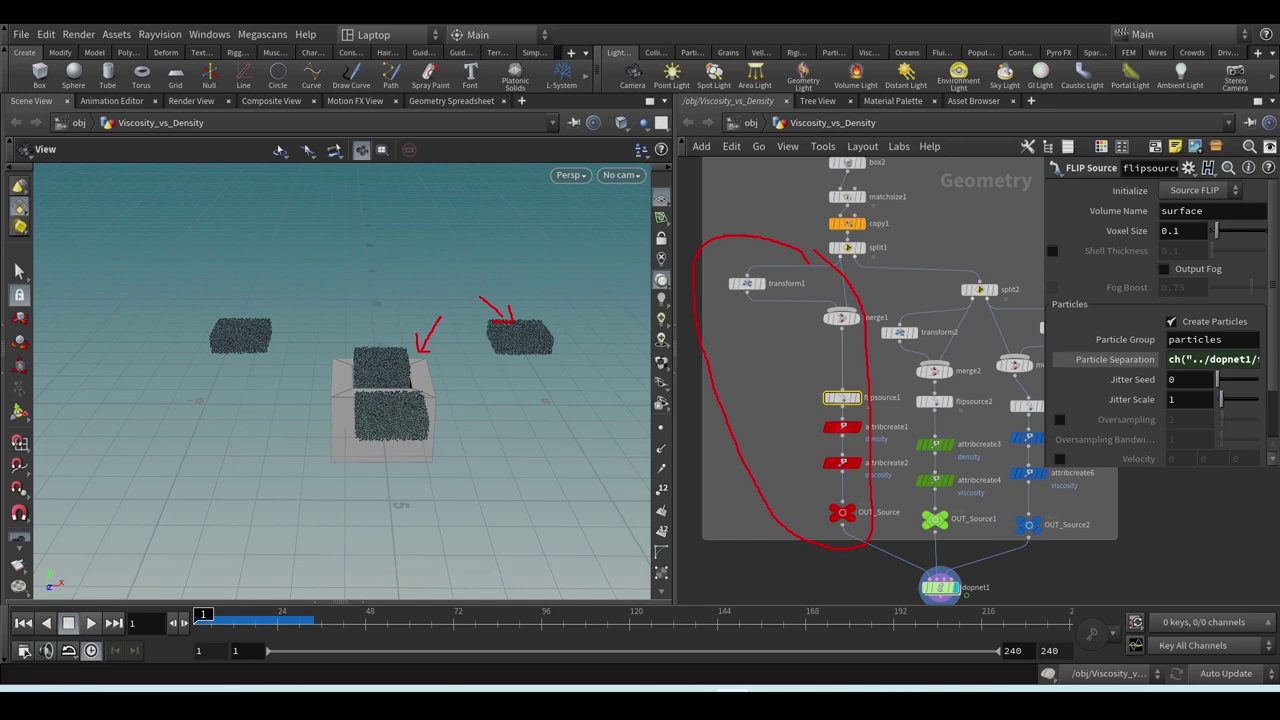
{"action": "key", "text": "Escape"}
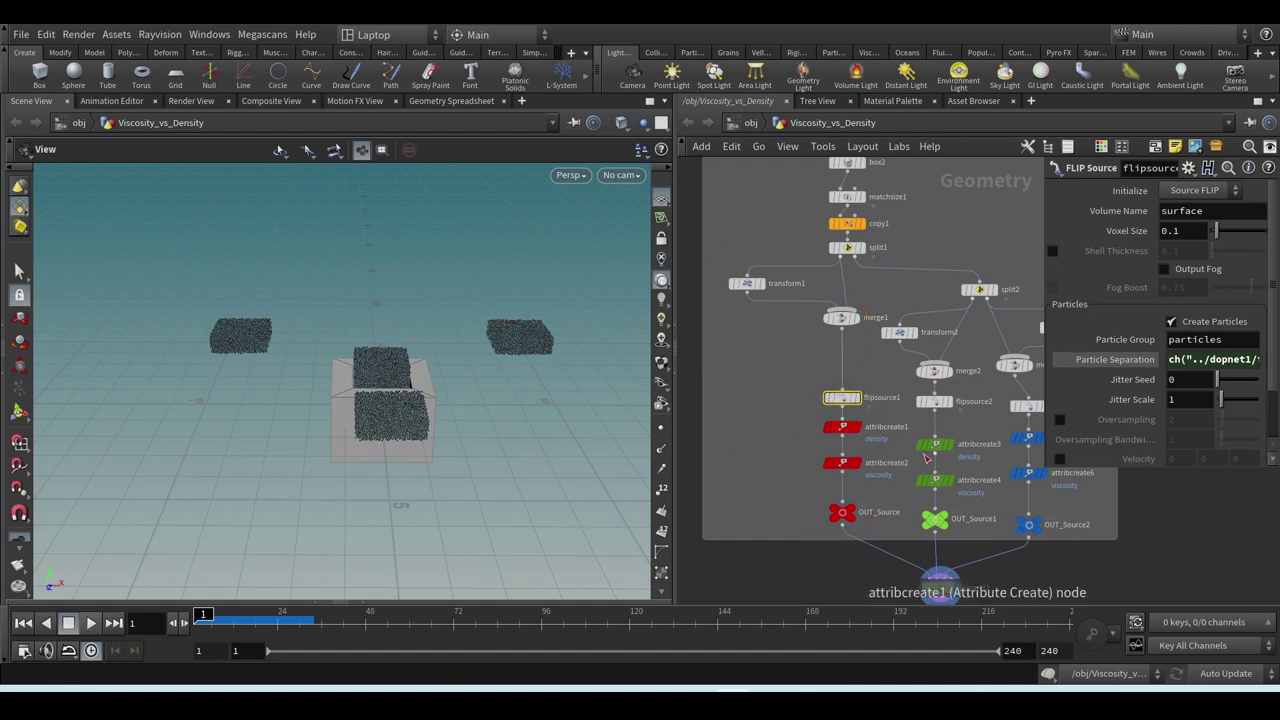
{"action": "key", "text": "c"}
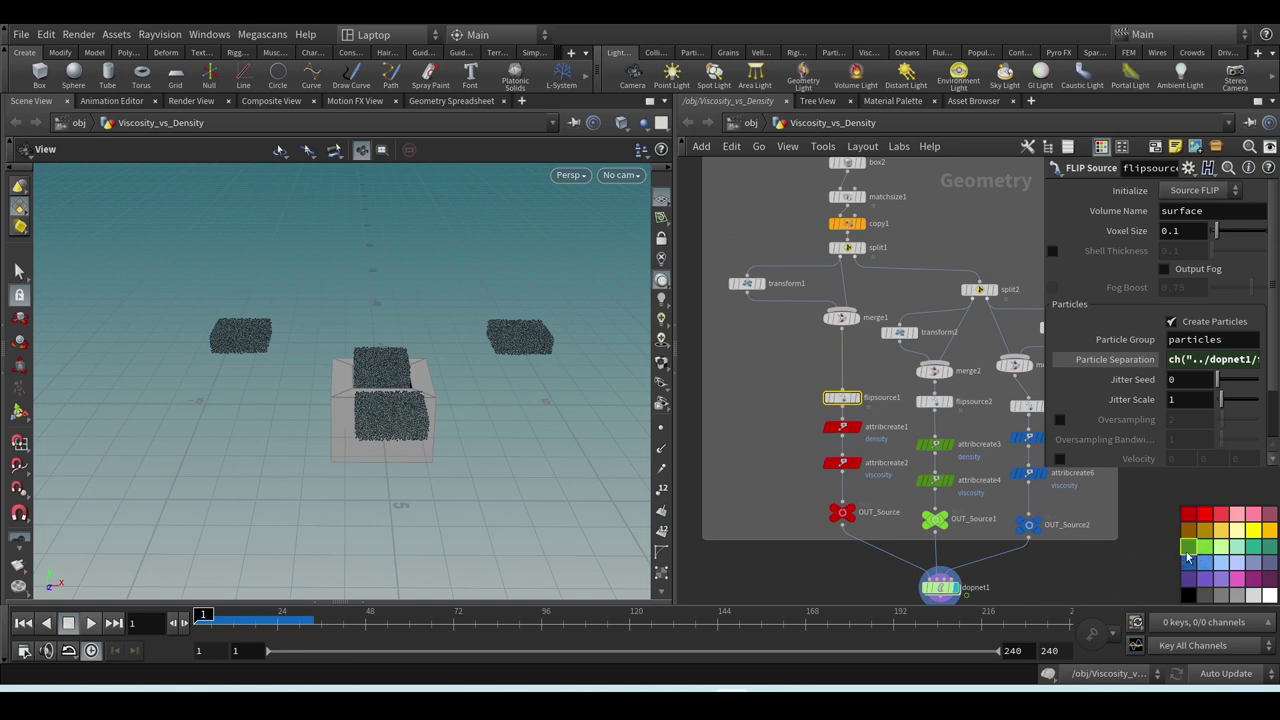
{"action": "key", "text": "c"}
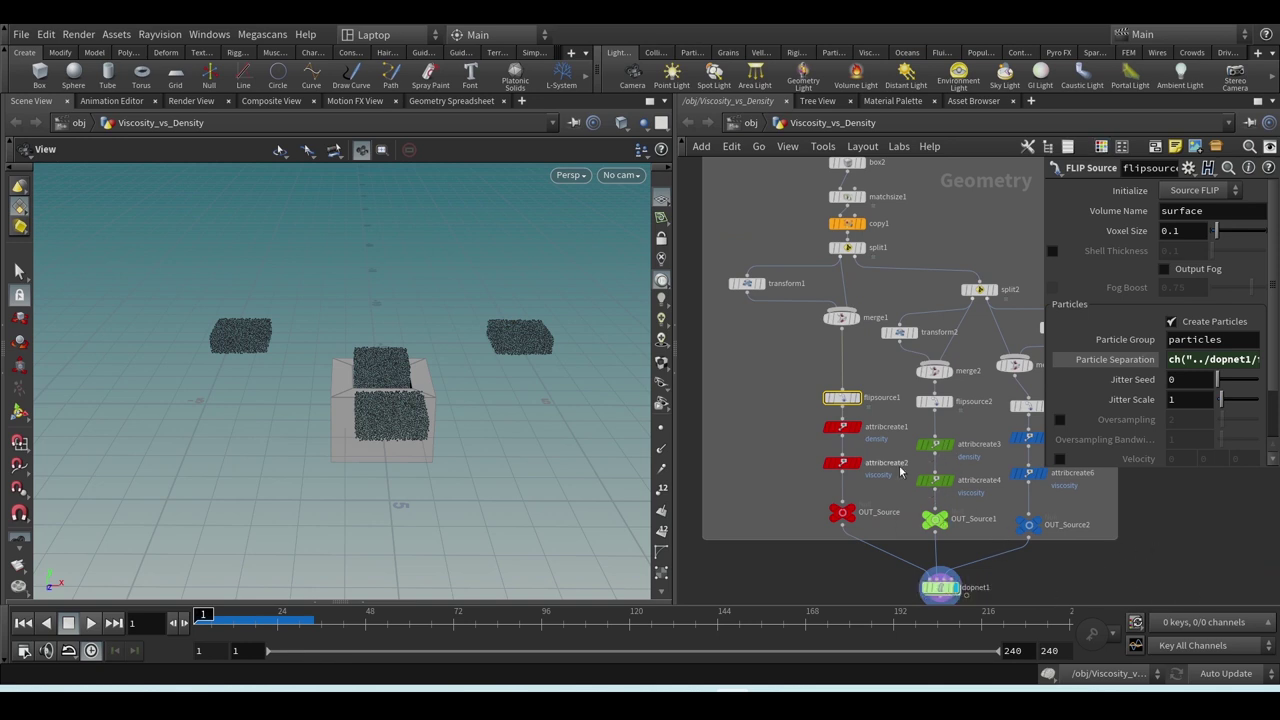
- Display attribcreate1, open its density parameters, and enlarge the parameter overlay to show all the attribute settings
{"action": "middle_click_drag", "start_coordinate": [1074, 571], "coordinate": [1012, 482]}
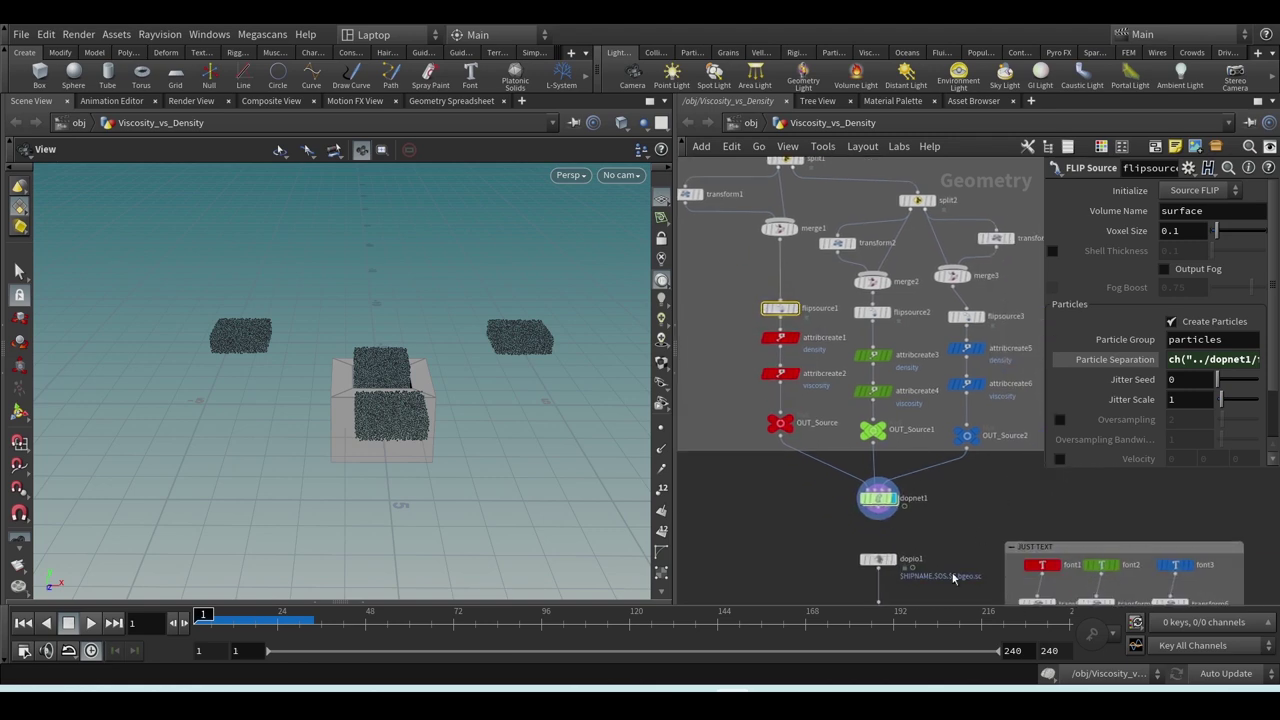
{"action": "scroll", "coordinate": [945, 580], "scroll_direction": "down", "scroll_amount": 5}
{"action": "scroll", "coordinate": [942, 554], "scroll_direction": "up", "scroll_amount": 6}
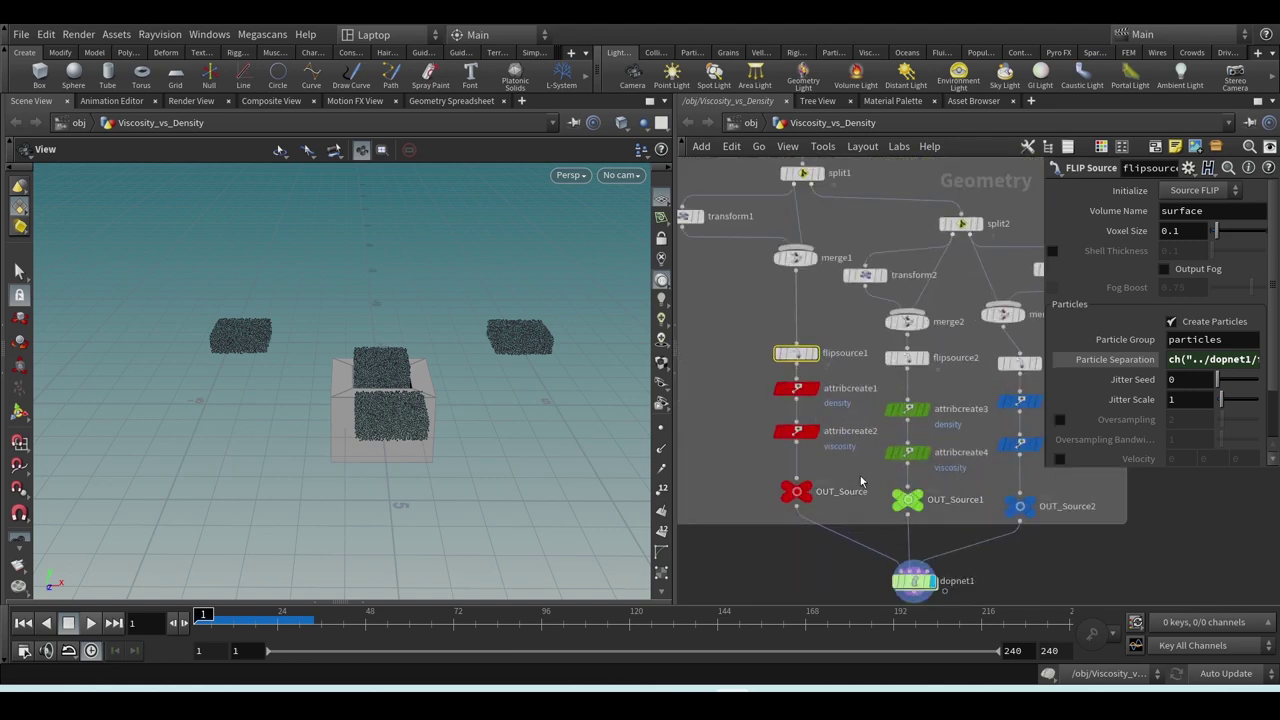
{"action": "scroll", "coordinate": [857, 457], "scroll_direction": "up", "scroll_amount": 4}
{"action": "mouse_move", "coordinate": [833, 432]}
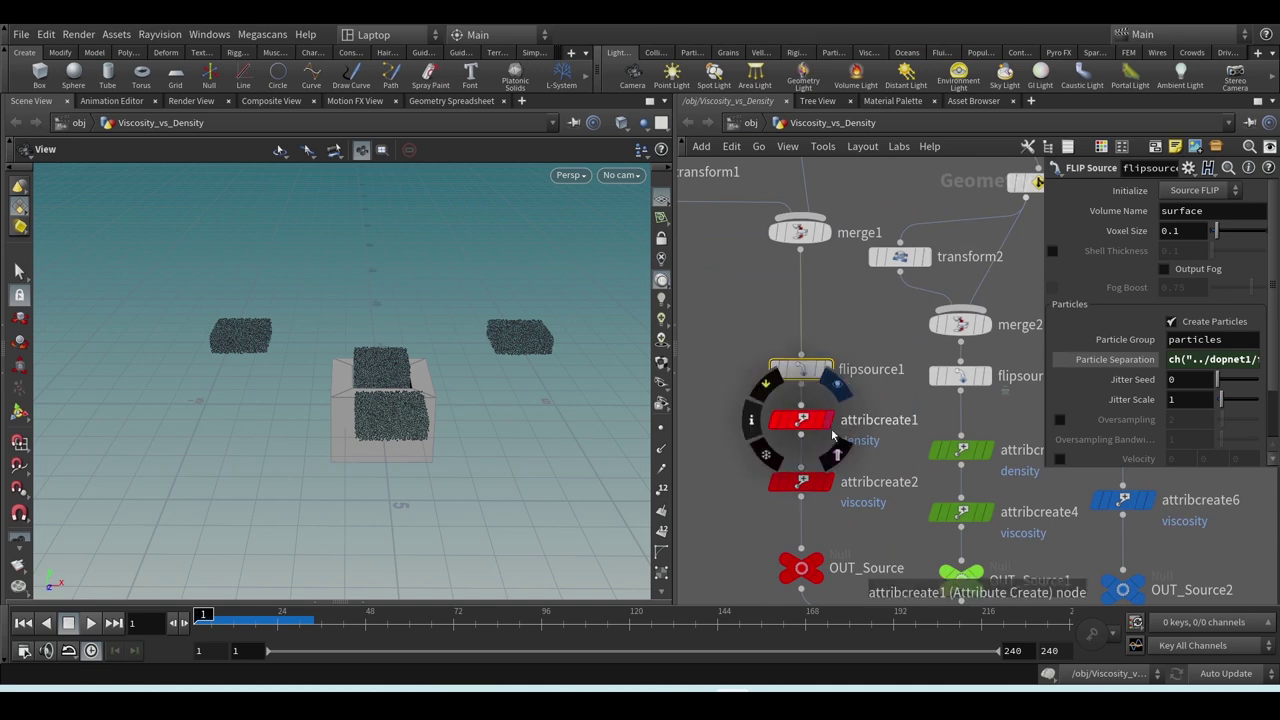
{"action": "left_click", "coordinate": [827, 421]}
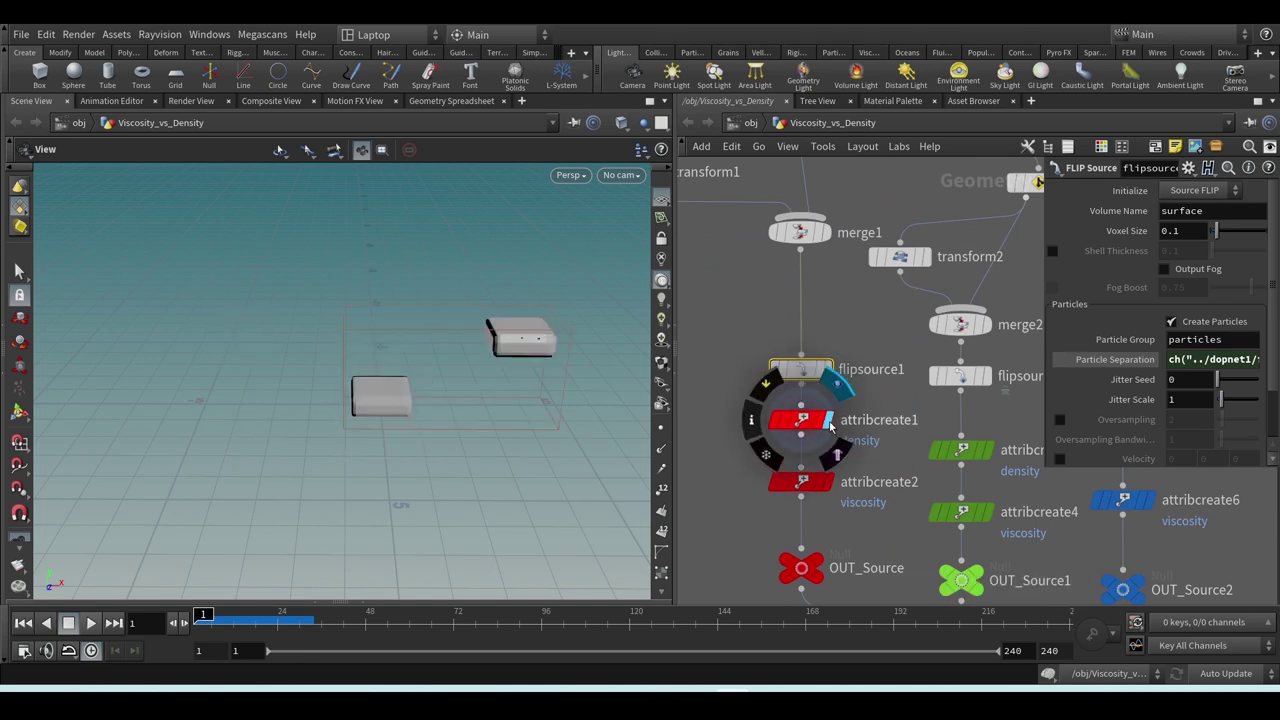
{"action": "left_click", "coordinate": [799, 421]}
{"action": "left_click_drag", "start_coordinate": [494, 400], "coordinate": [474, 403]}
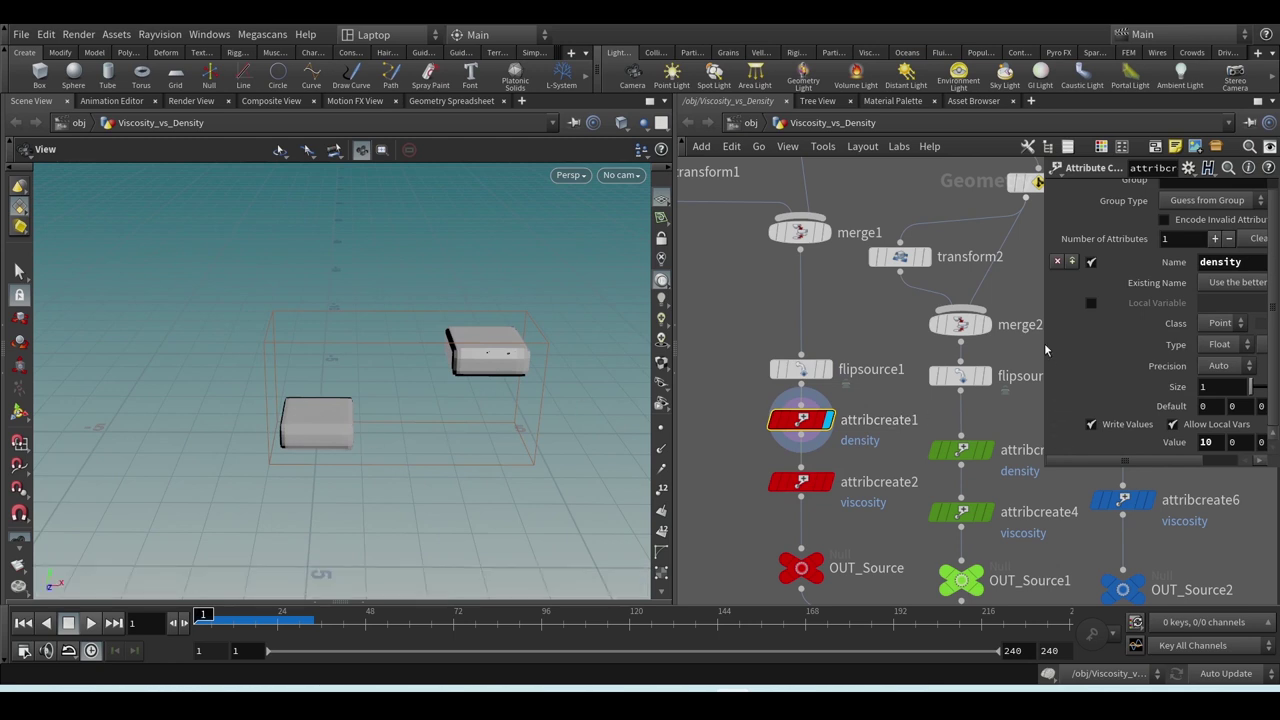
{"action": "left_click_drag", "start_coordinate": [1041, 340], "coordinate": [918, 340]}
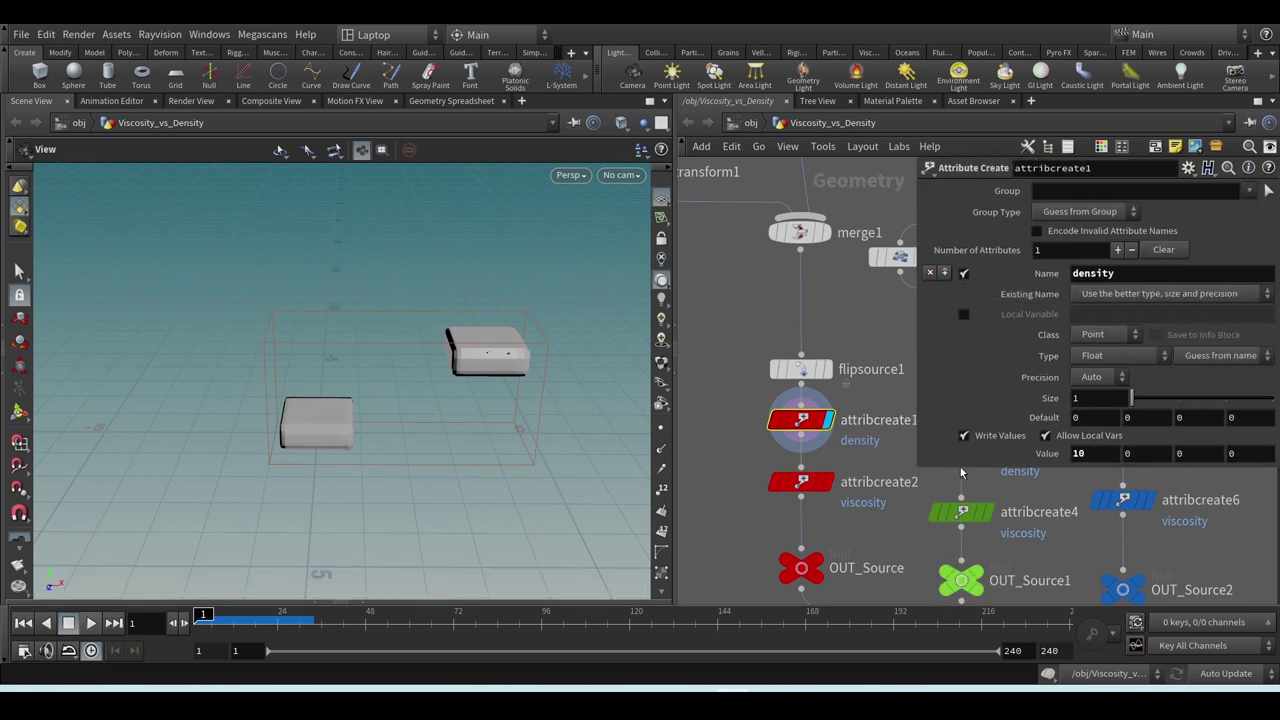
{"action": "left_click_drag", "start_coordinate": [980, 467], "coordinate": [981, 557]}
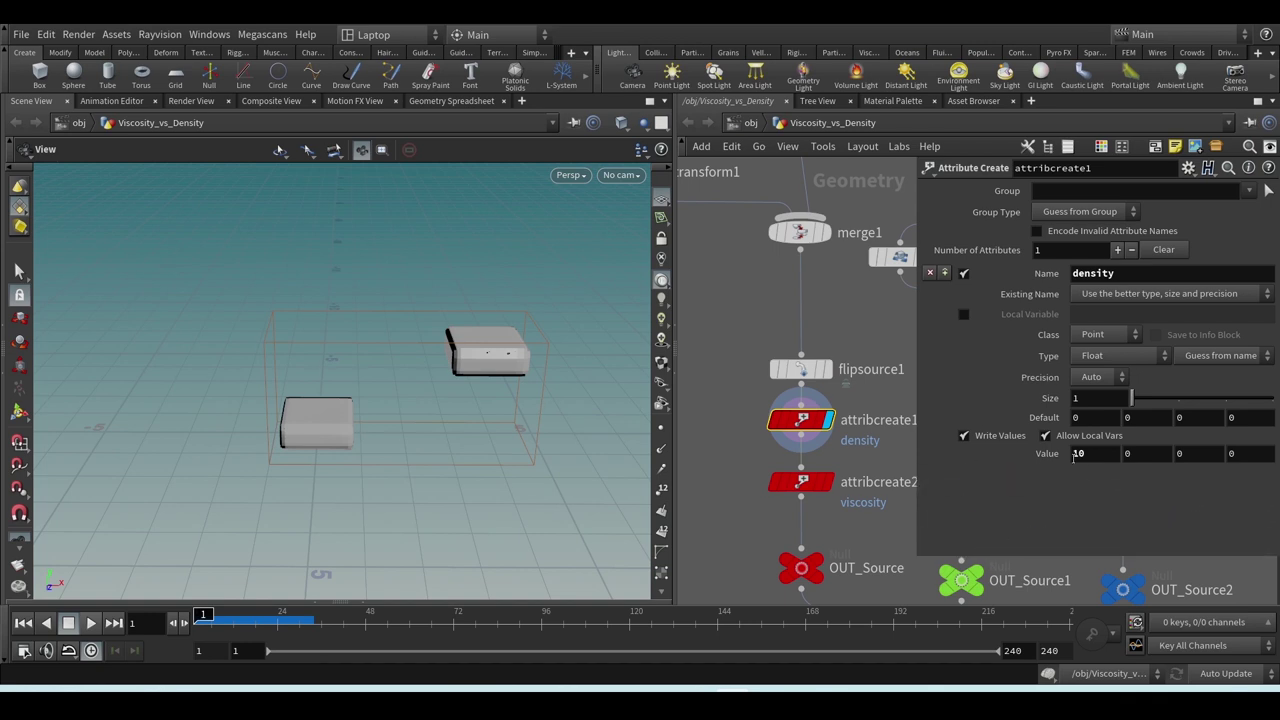
- Open attribcreate2 to inspect its viscosity value, displaying that node and the OUT_Source null below it
{"action": "left_click", "coordinate": [801, 484]}
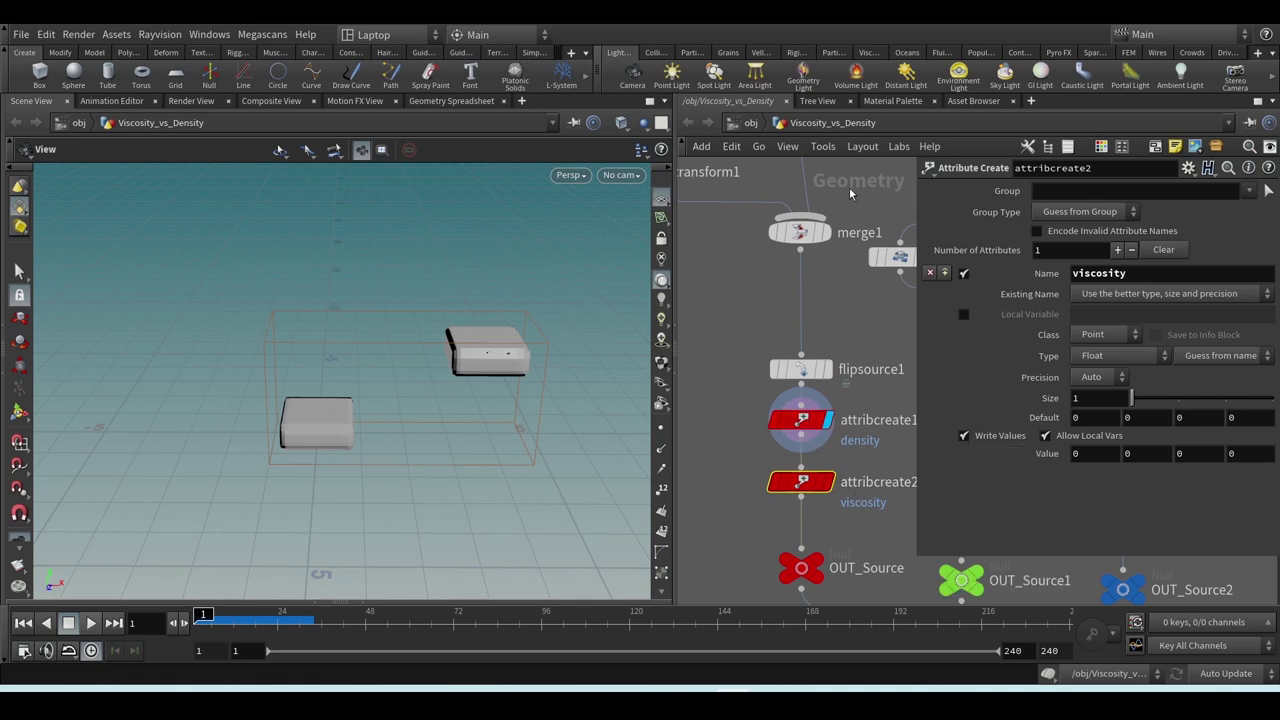
{"action": "left_click", "coordinate": [861, 203]}
{"action": "left_click", "coordinate": [829, 483]}
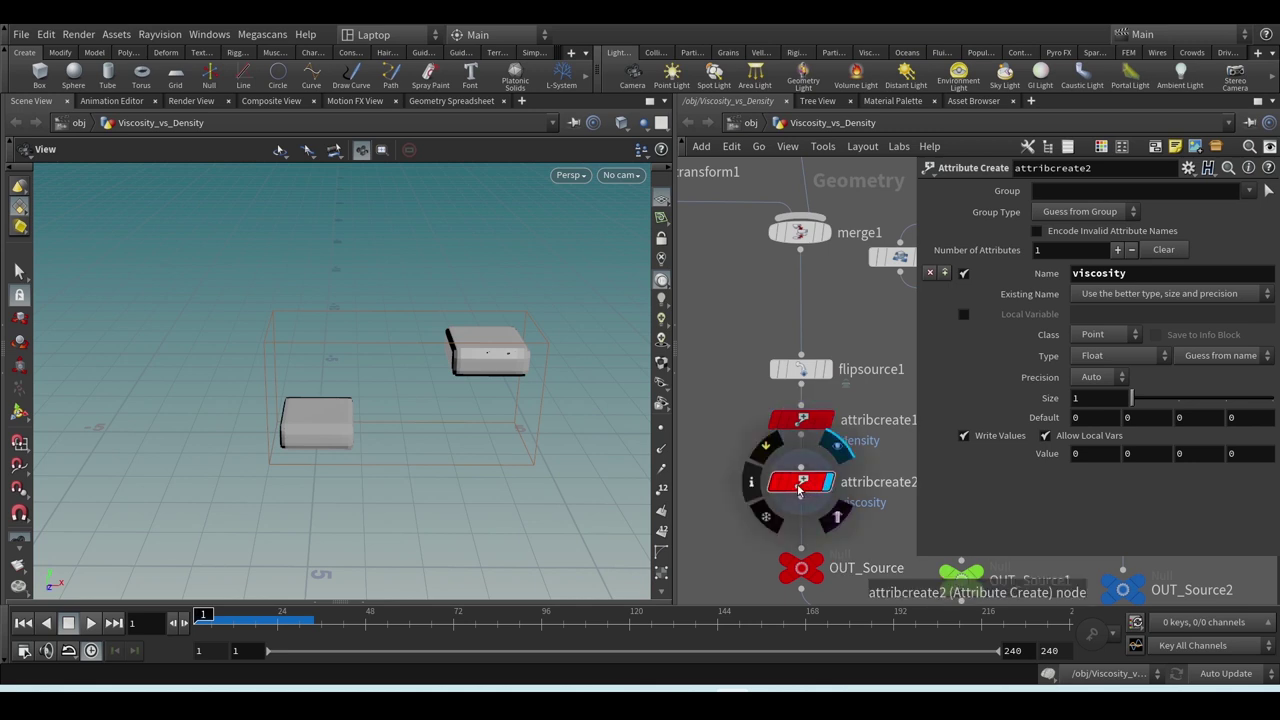
{"action": "middle_click_drag", "start_coordinate": [829, 537], "coordinate": [733, 539]}
{"action": "left_click", "coordinate": [755, 436]}
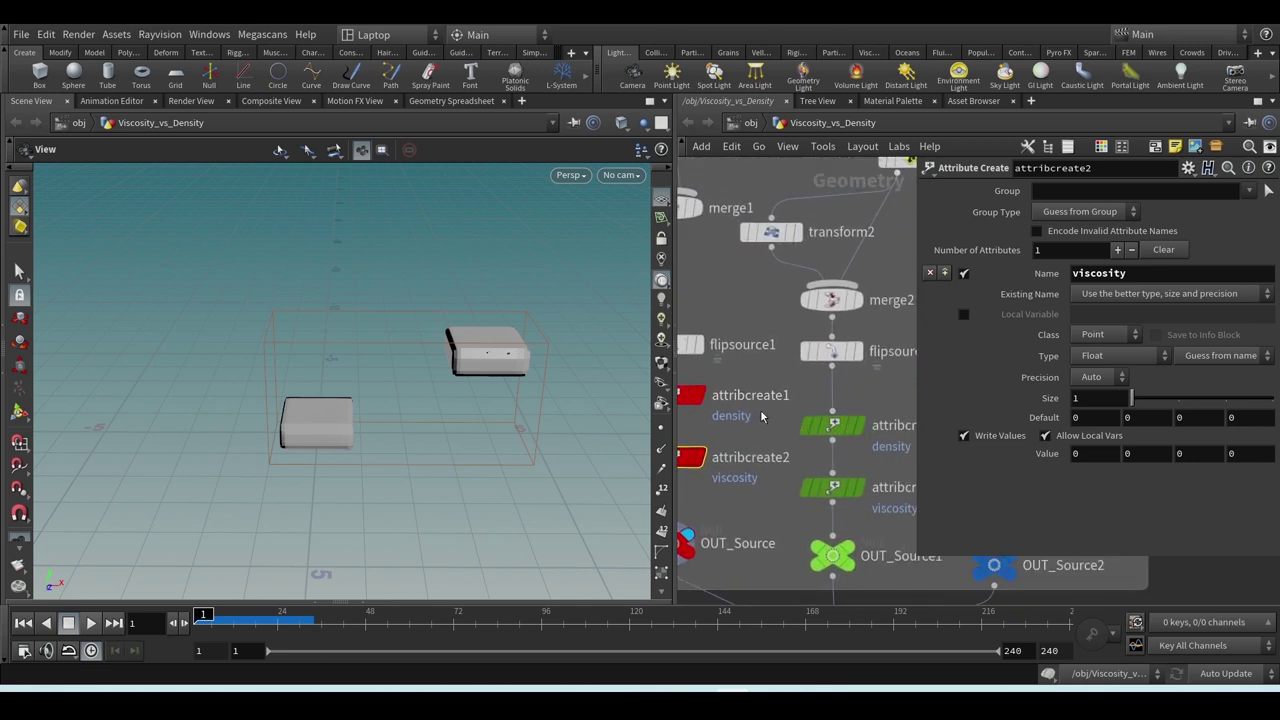
- Display attribcreate3, attribcreate4 and OUT_Source1 to inspect the second layer's density and viscosity values
{"action": "left_click", "coordinate": [862, 427]}
{"action": "left_click", "coordinate": [836, 430]}
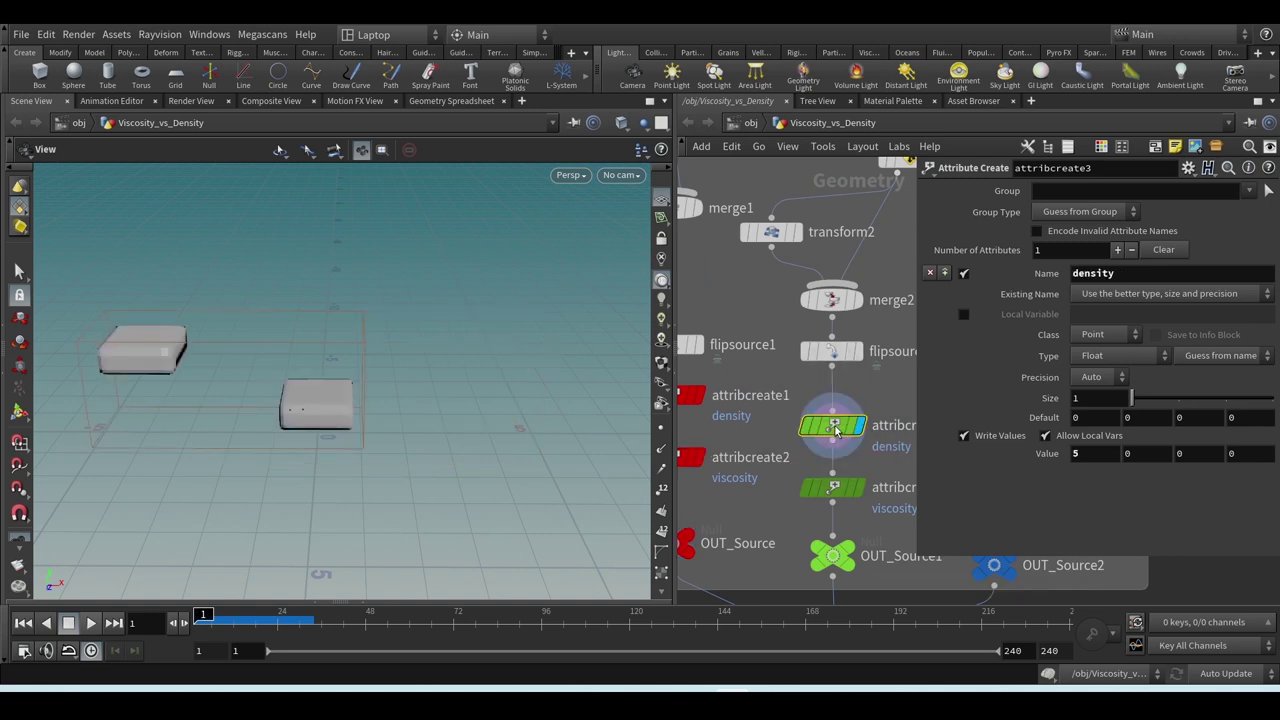
{"action": "left_click", "coordinate": [857, 488]}
{"action": "left_click", "coordinate": [836, 488]}
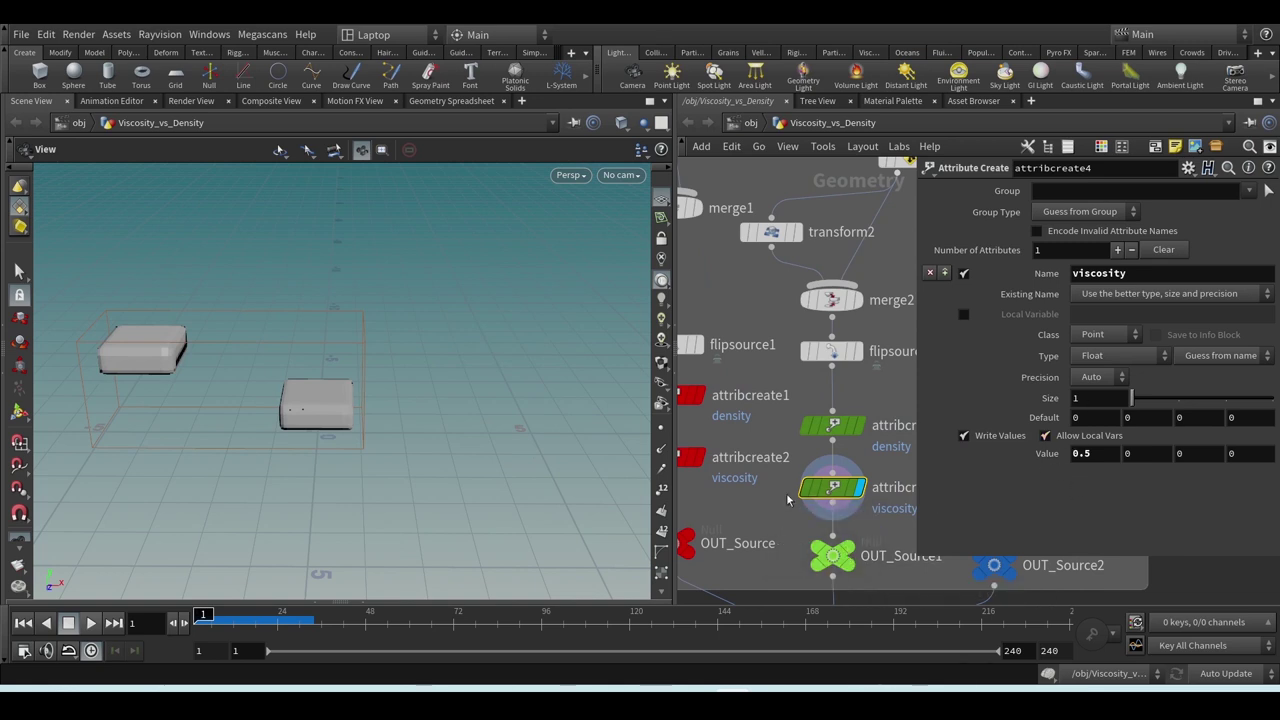
{"action": "scroll", "coordinate": [828, 542], "scroll_direction": "down", "scroll_amount": 3}
{"action": "scroll", "coordinate": [828, 542], "scroll_direction": "up", "scroll_amount": 3}
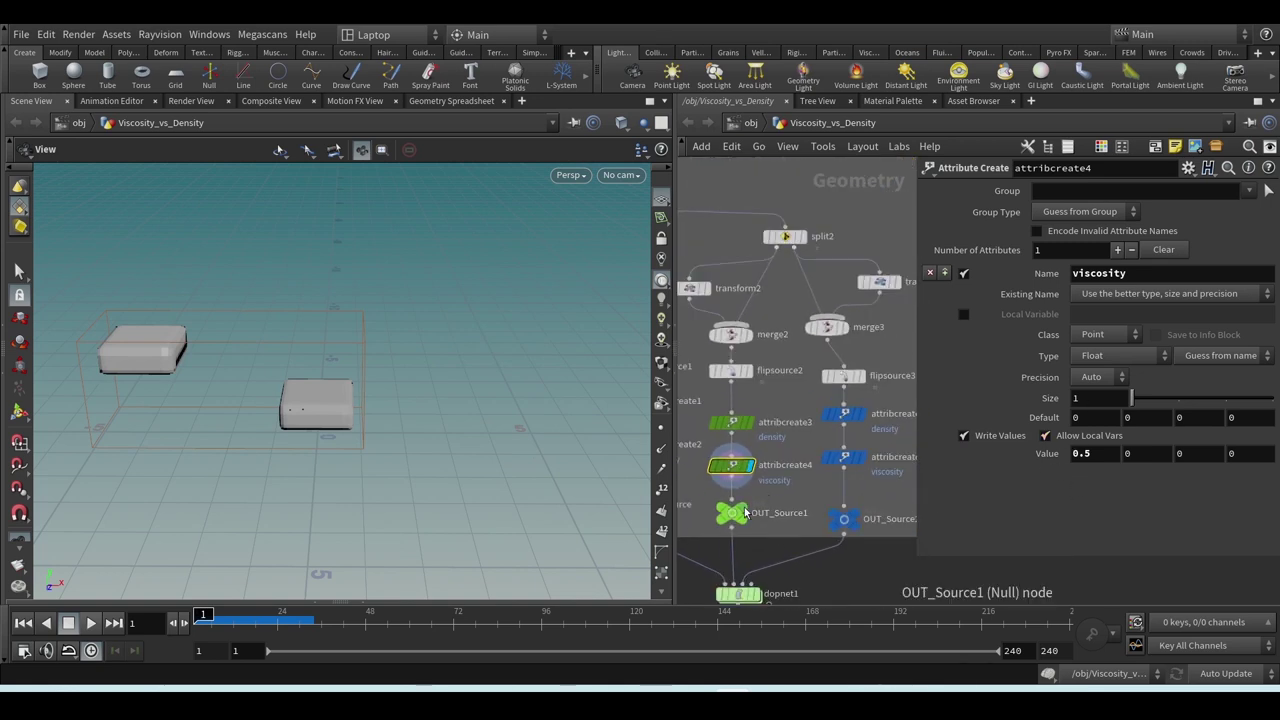
{"action": "mouse_move", "coordinate": [768, 520]}
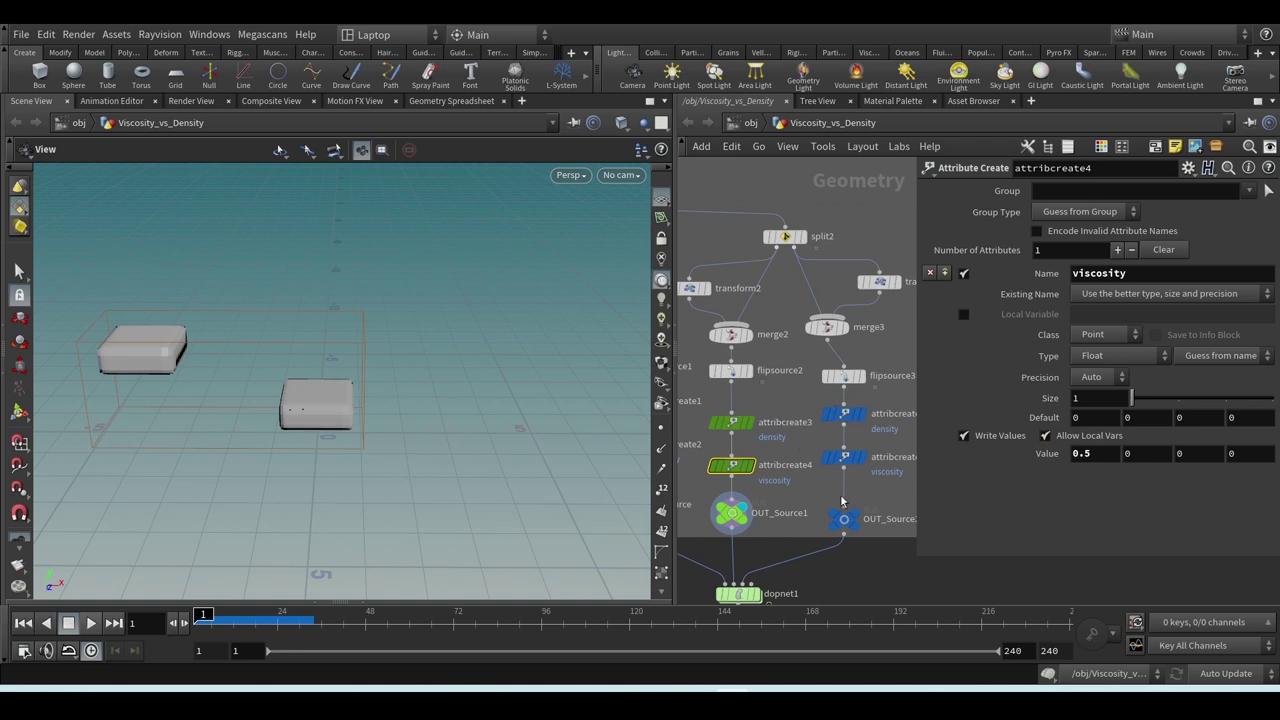
- Display attribcreate5, attribcreate6 and OUT_Source2, and inspect the third layer's viscosity value
{"action": "left_click", "coordinate": [862, 414]}
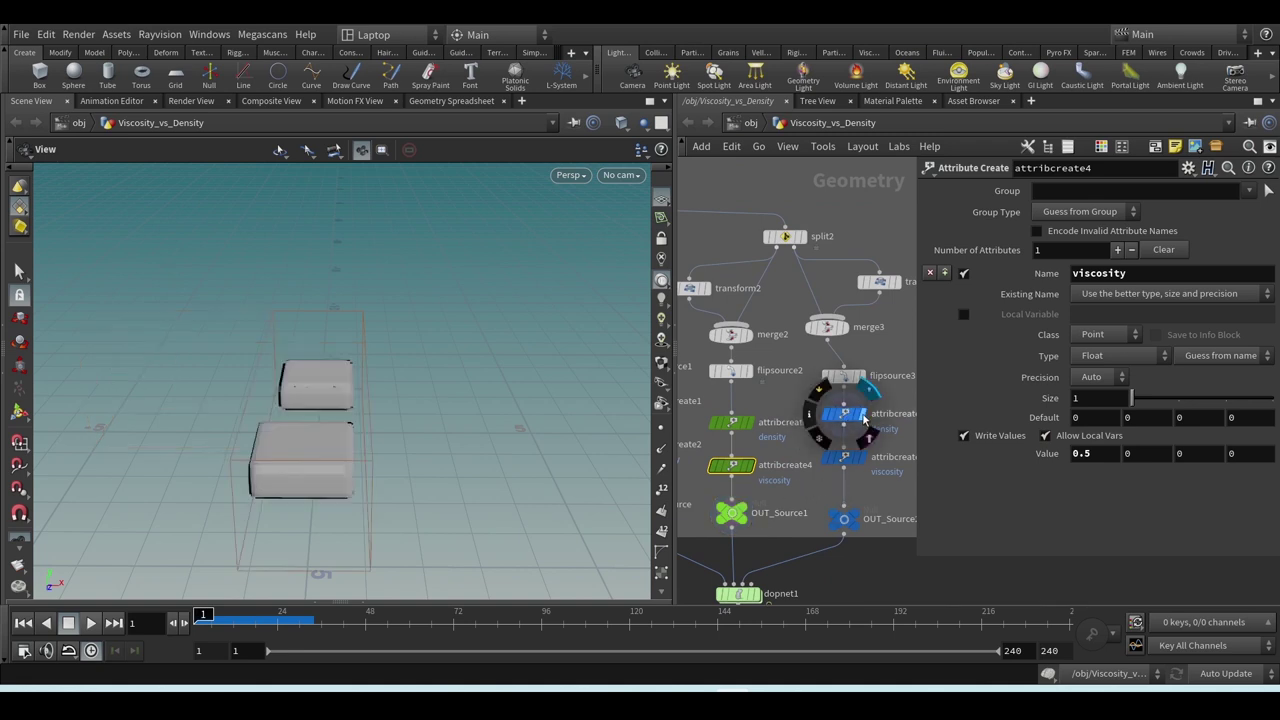
{"action": "left_click", "coordinate": [845, 458]}
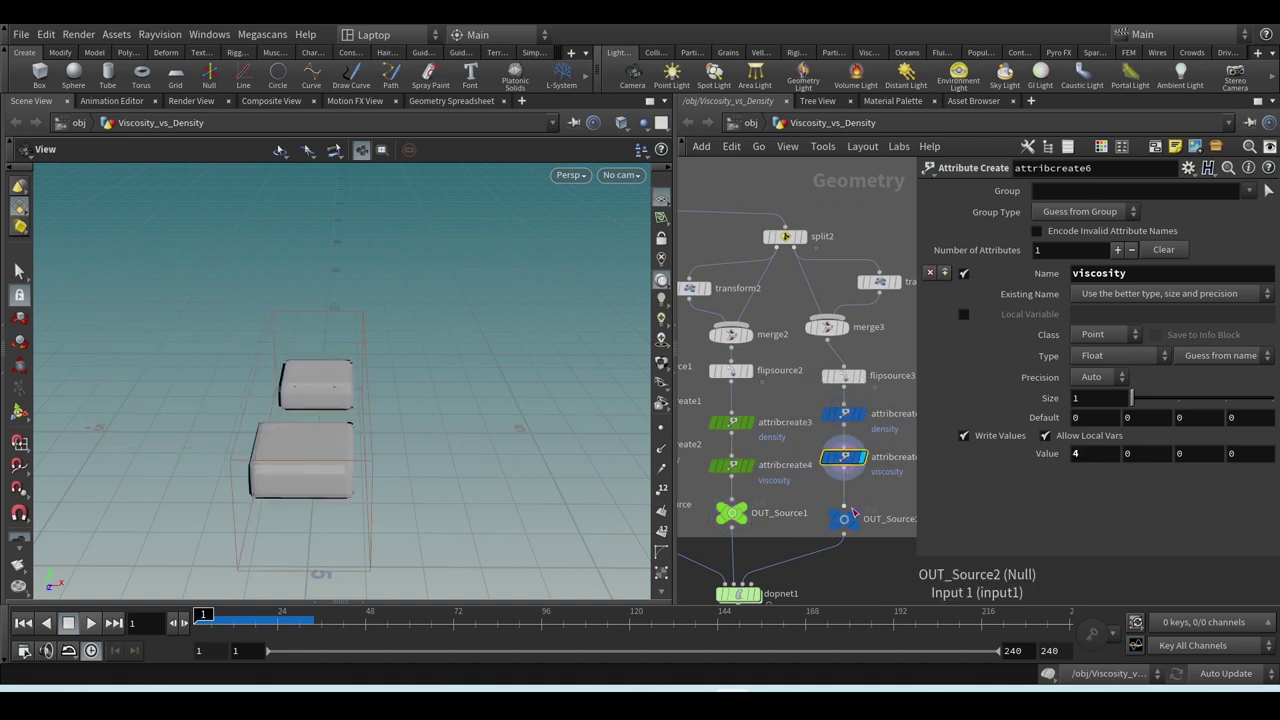
{"action": "left_click", "coordinate": [845, 520]}
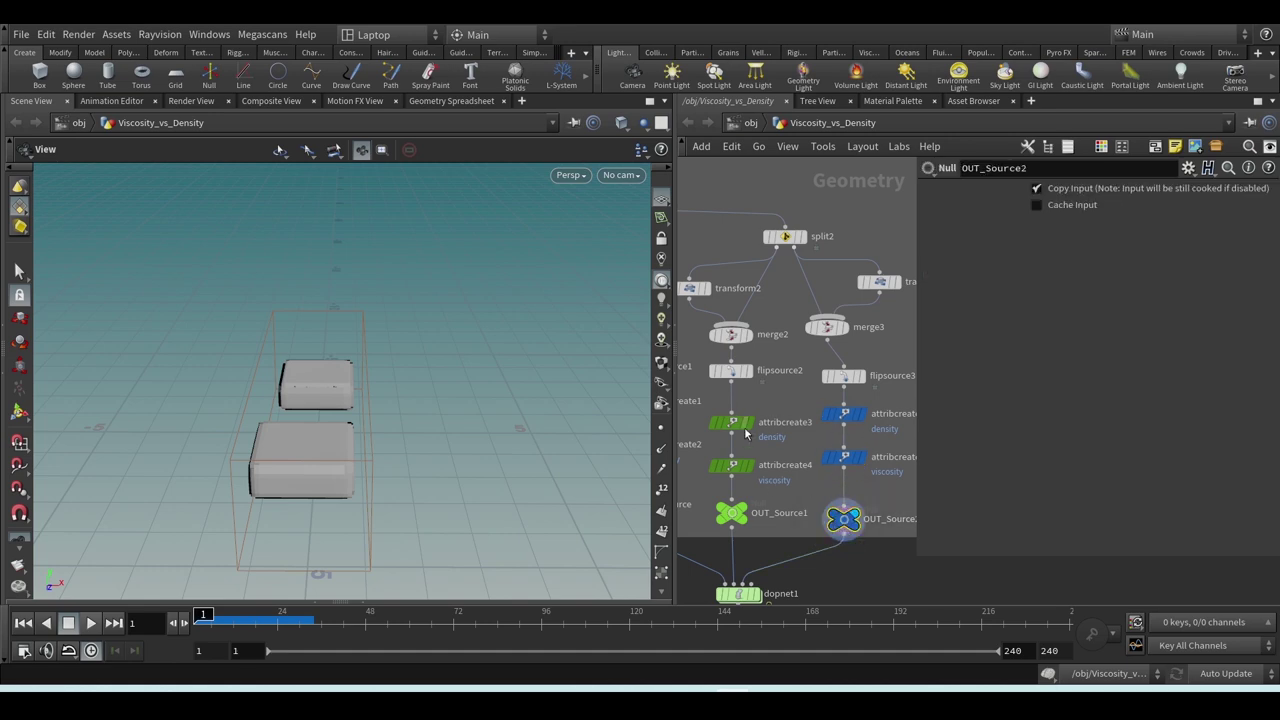
- Narrow the parameter overlay so that all three source branches are readable in the network
{"action": "scroll", "coordinate": [775, 528], "scroll_direction": "down", "scroll_amount": 4}
{"action": "scroll", "coordinate": [811, 508], "scroll_direction": "up", "scroll_amount": 1}
{"action": "middle_click_drag", "start_coordinate": [862, 500], "coordinate": [891, 484]}
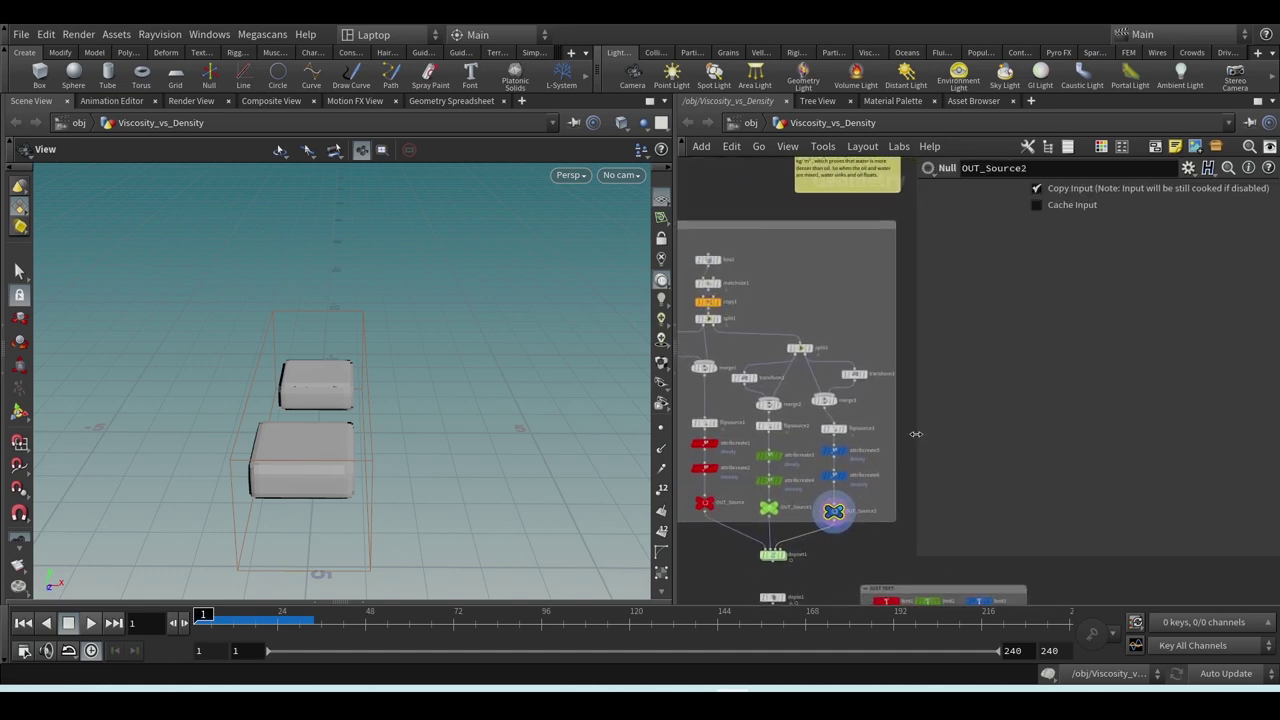
{"action": "left_click_drag", "start_coordinate": [915, 434], "coordinate": [1055, 434]}
{"action": "scroll", "coordinate": [718, 422], "scroll_direction": "up", "scroll_amount": 4}
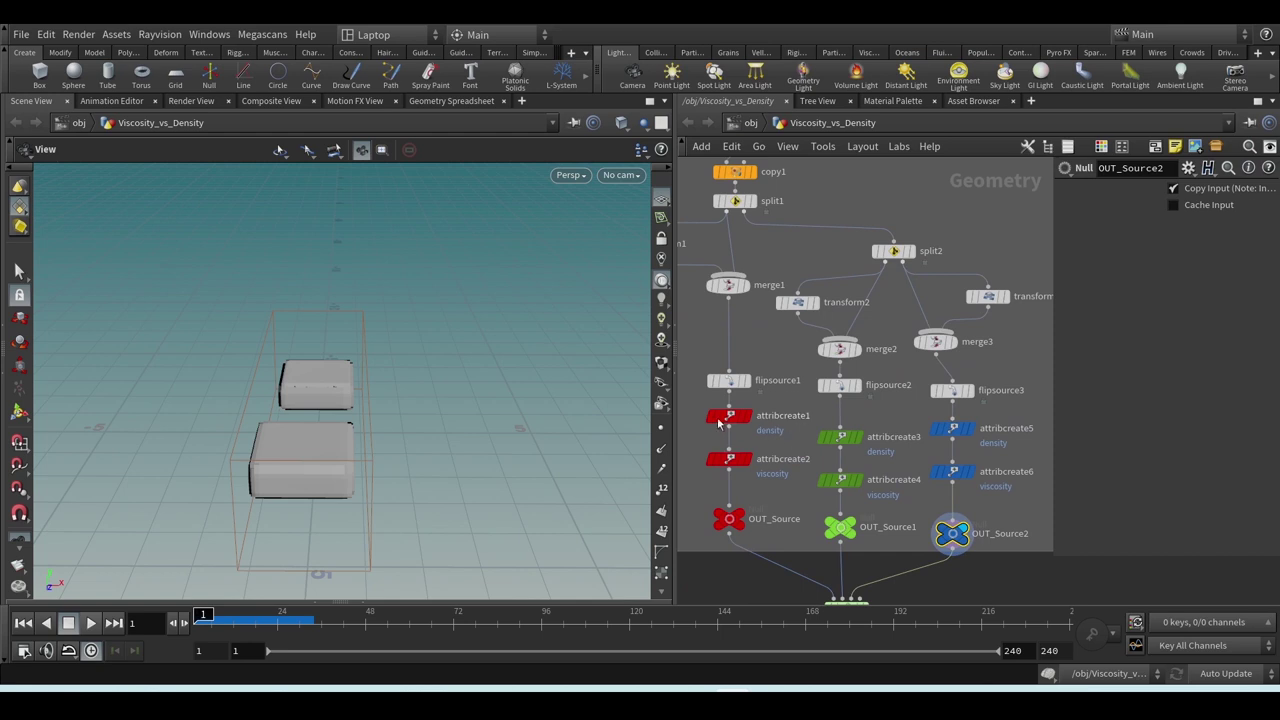
- Display flipsource1, flipsource2 and flipsource3 in turn to compare where each layer's fluid pieces sit
{"action": "middle_click_drag", "start_coordinate": [768, 401], "coordinate": [862, 494]}
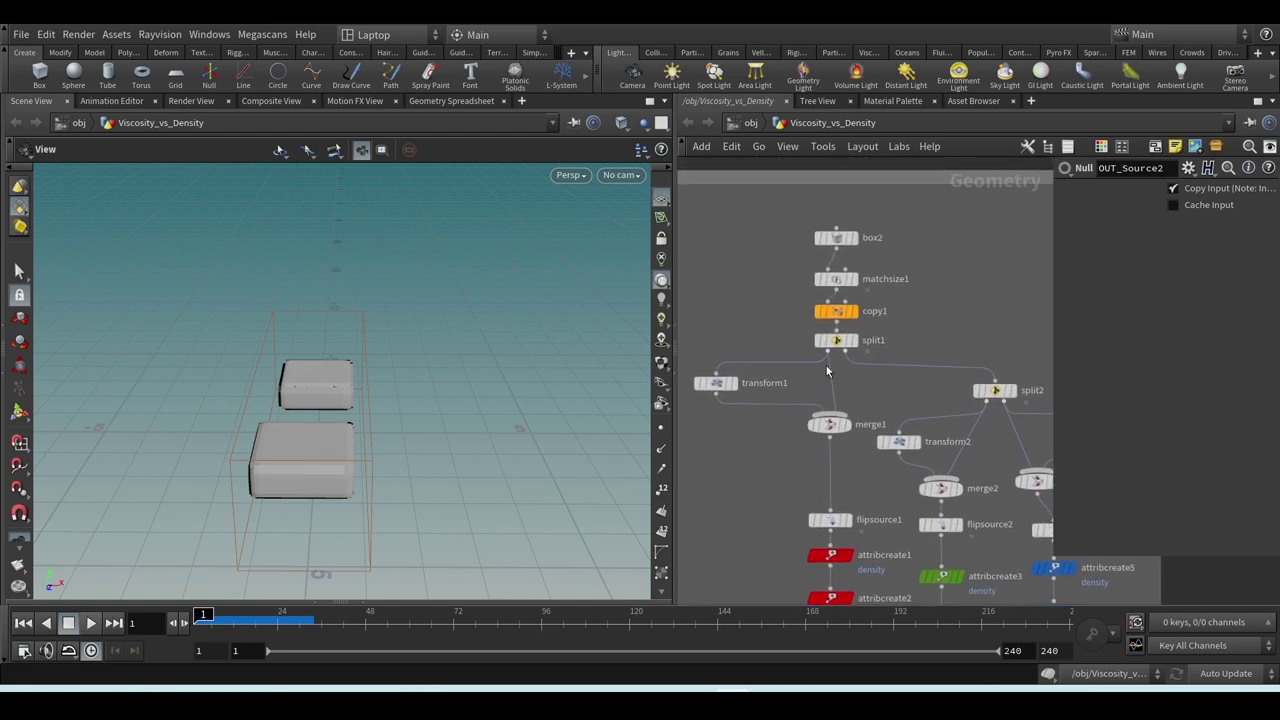
{"action": "left_click_drag", "start_coordinate": [449, 449], "coordinate": [393, 476]}
{"action": "left_click", "coordinate": [853, 522]}
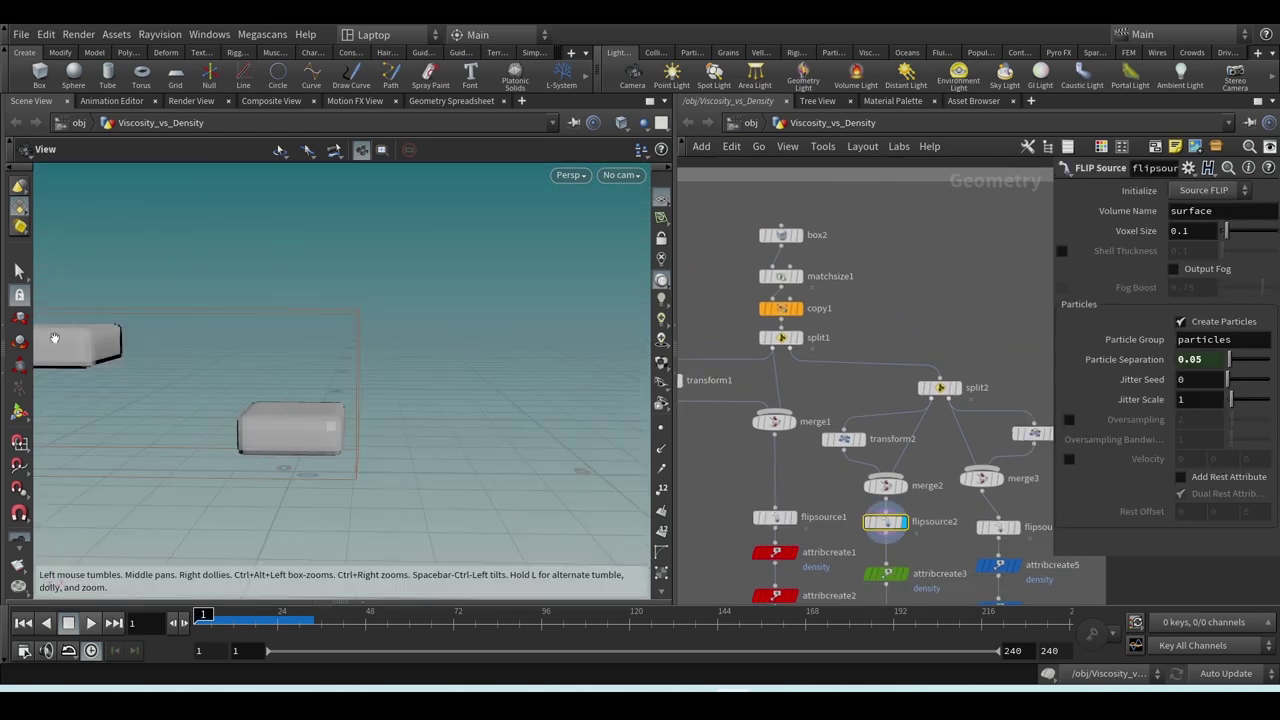
{"action": "left_click", "coordinate": [1006, 529]}
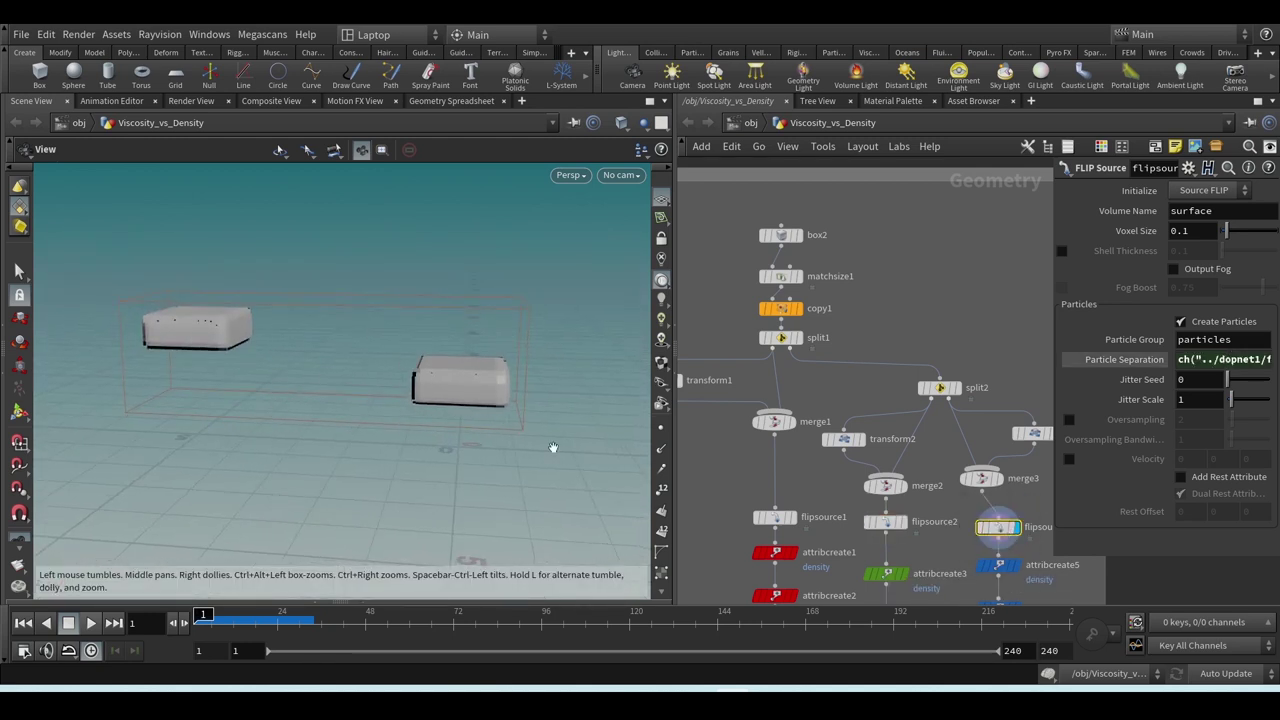
- Select the density and viscosity attribute nodes branch by branch to compare the three layers, ending on attribcreate1
{"action": "middle_click_drag", "start_coordinate": [922, 548], "coordinate": [921, 416]}
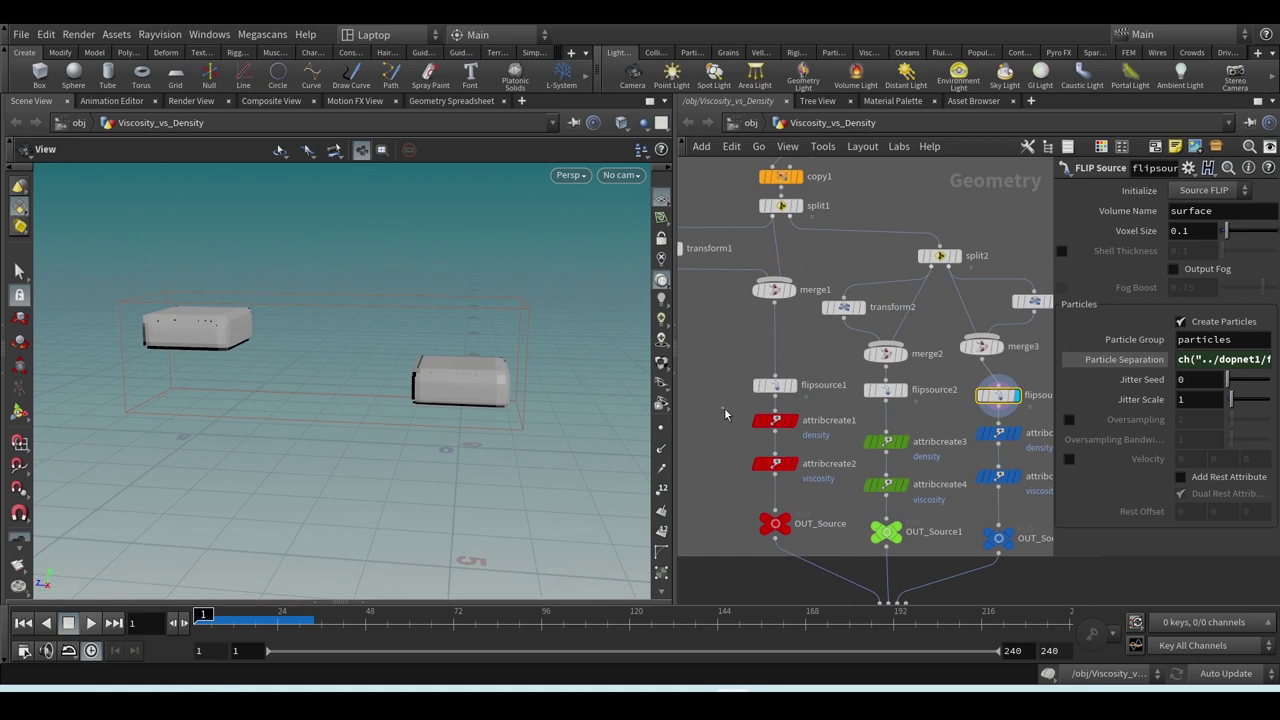
{"action": "left_click_drag", "start_coordinate": [722, 409], "coordinate": [789, 483]}
{"action": "left_click_drag", "start_coordinate": [928, 418], "coordinate": [879, 499]}
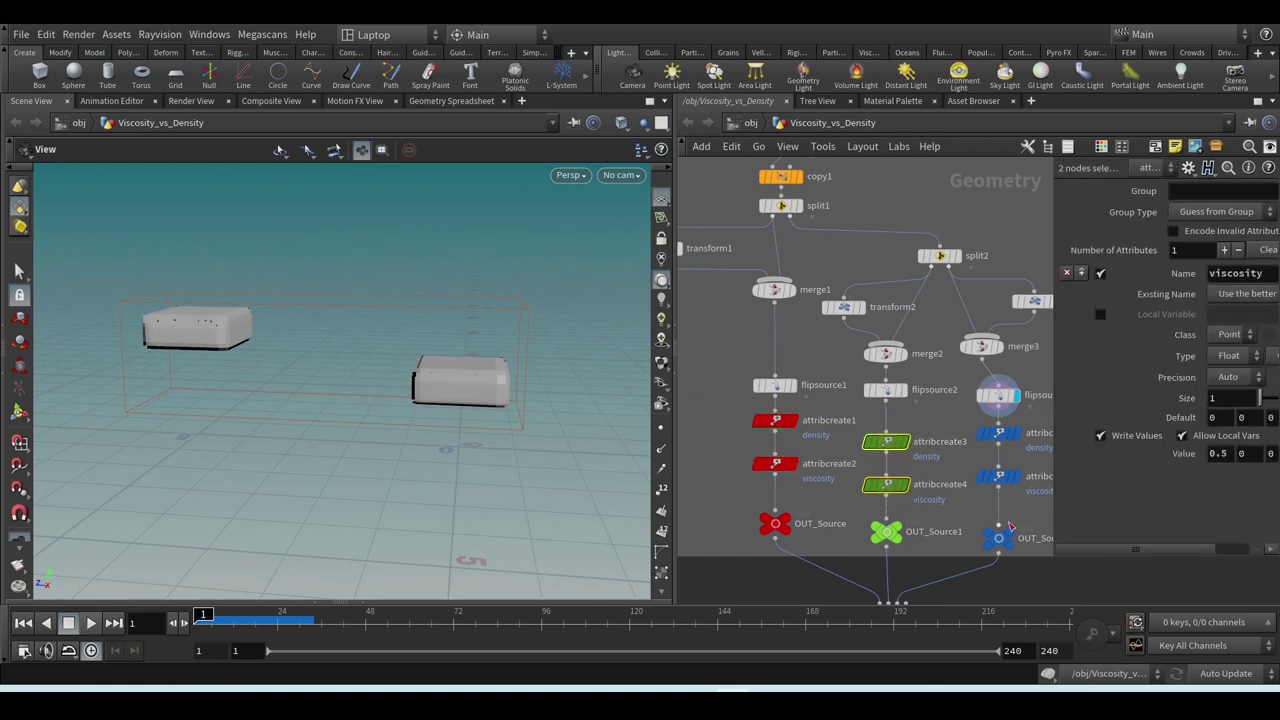
{"action": "middle_click_drag", "start_coordinate": [1011, 511], "coordinate": [961, 526]}
{"action": "left_click_drag", "start_coordinate": [973, 532], "coordinate": [918, 441]}
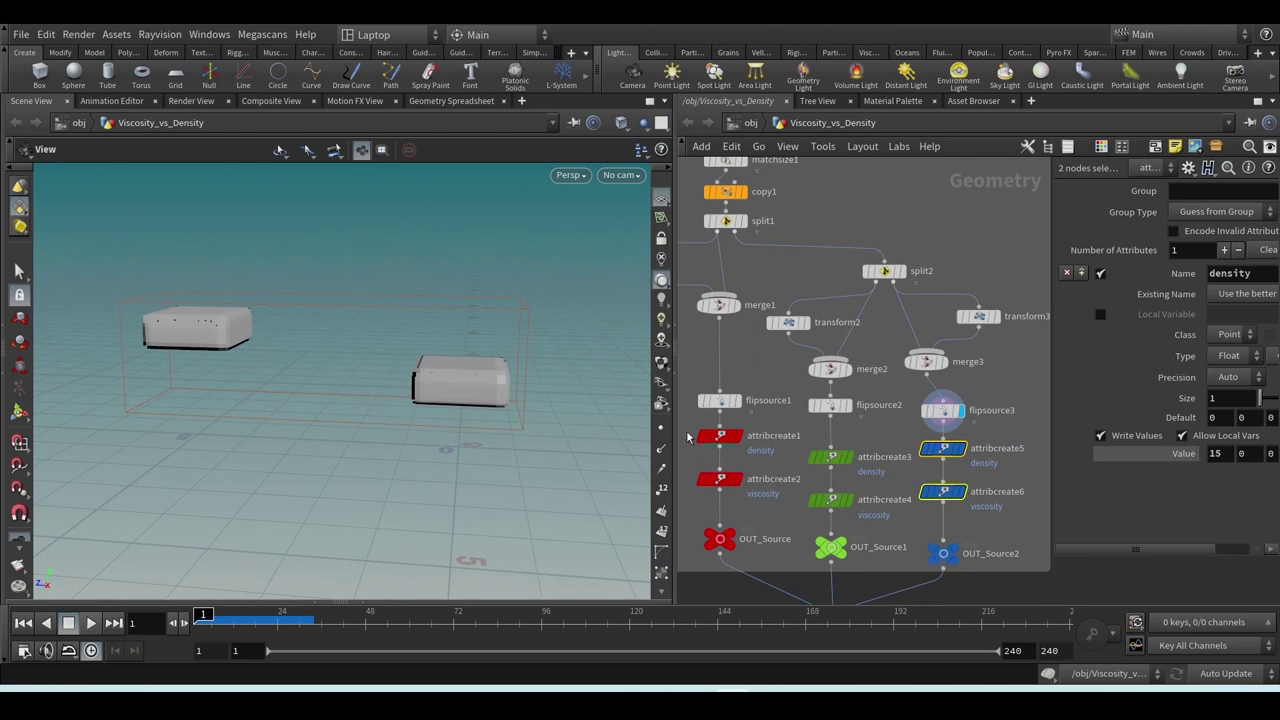
{"action": "left_click", "coordinate": [719, 436]}
- Display dopnet1 and enter it to examine the volume source nodes feeding merge1
{"action": "middle_click_drag", "start_coordinate": [725, 560], "coordinate": [749, 421]}
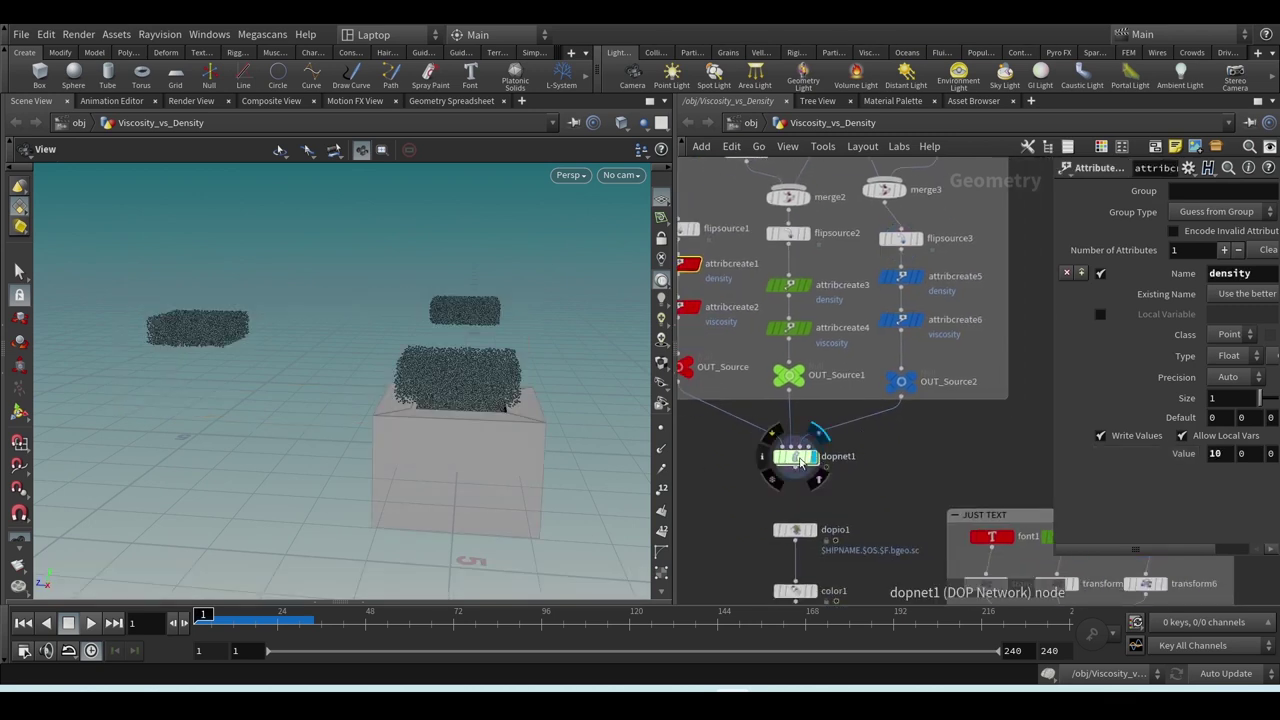
{"action": "double_click", "coordinate": [796, 457]}
{"action": "scroll", "coordinate": [911, 354], "scroll_direction": "down", "scroll_amount": 5}
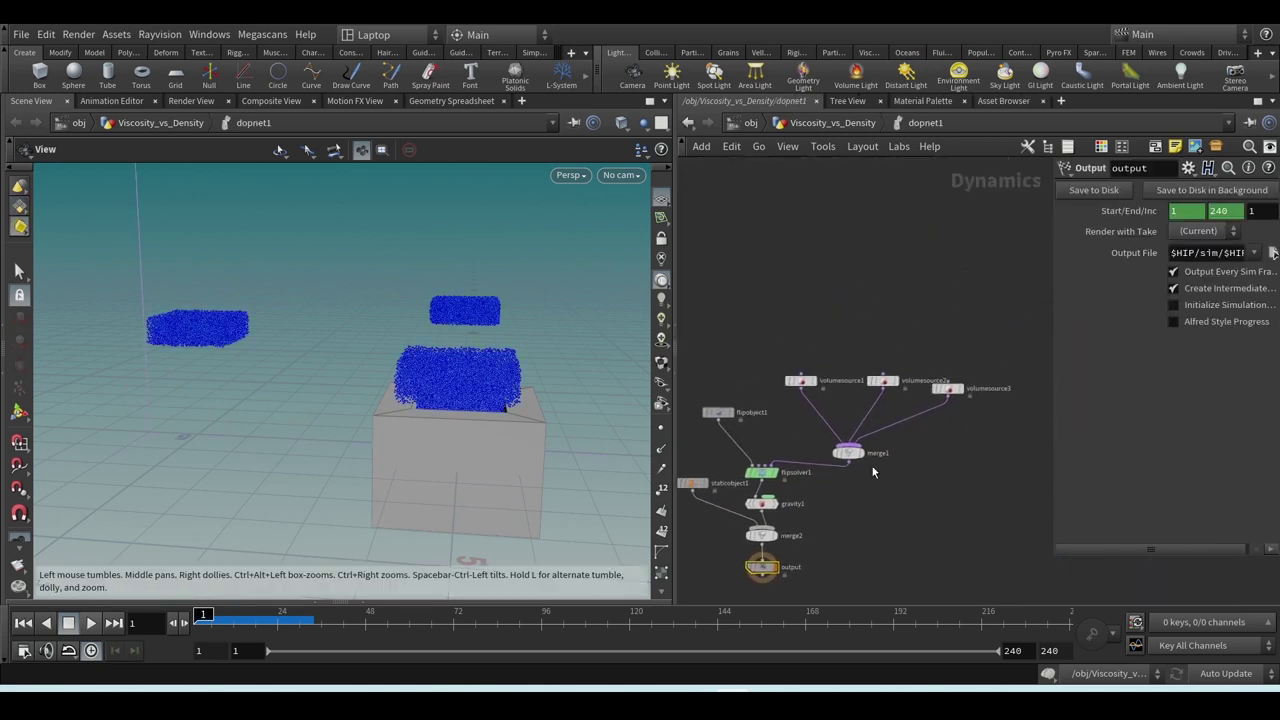
{"action": "left_click_drag", "start_coordinate": [848, 450], "coordinate": [885, 432]}
{"action": "scroll", "coordinate": [880, 400], "scroll_direction": "up", "scroll_amount": 4}
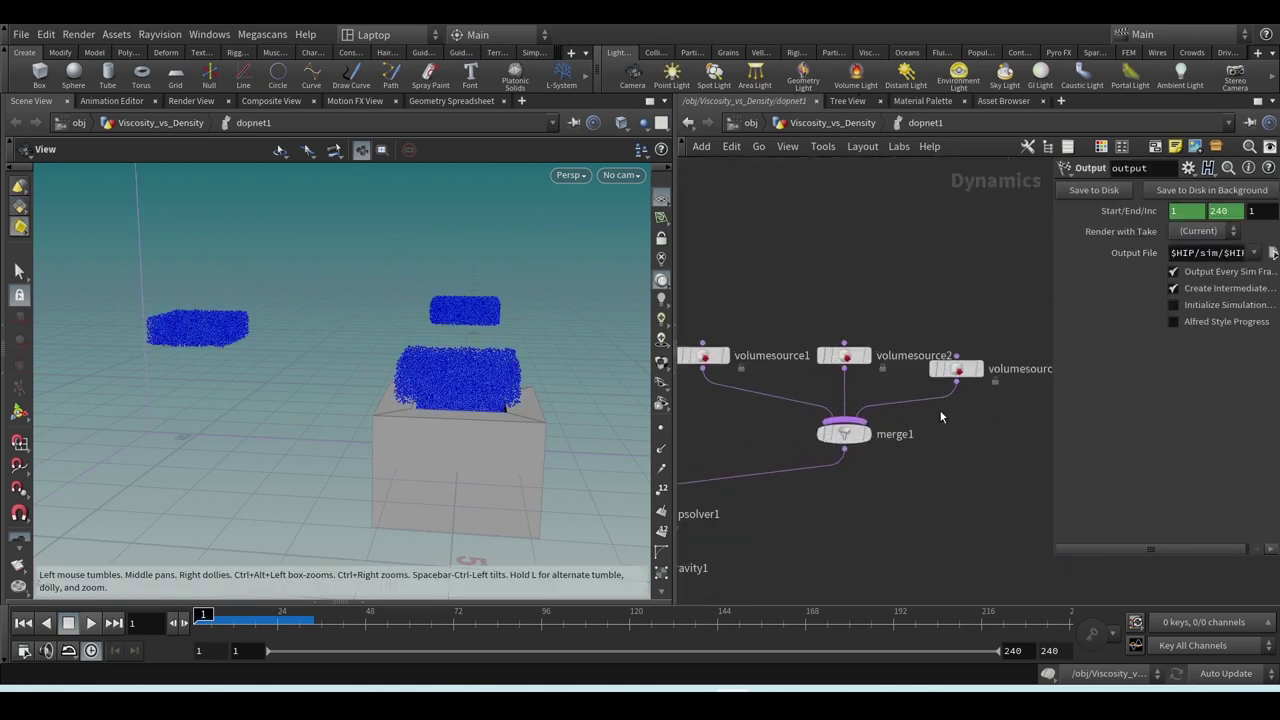
- Rearrange volumesource1, volumesource2 and volumesource3 symmetrically above merge1 in the dopnet1 network
{"action": "left_click_drag", "start_coordinate": [1018, 372], "coordinate": [1021, 378]}
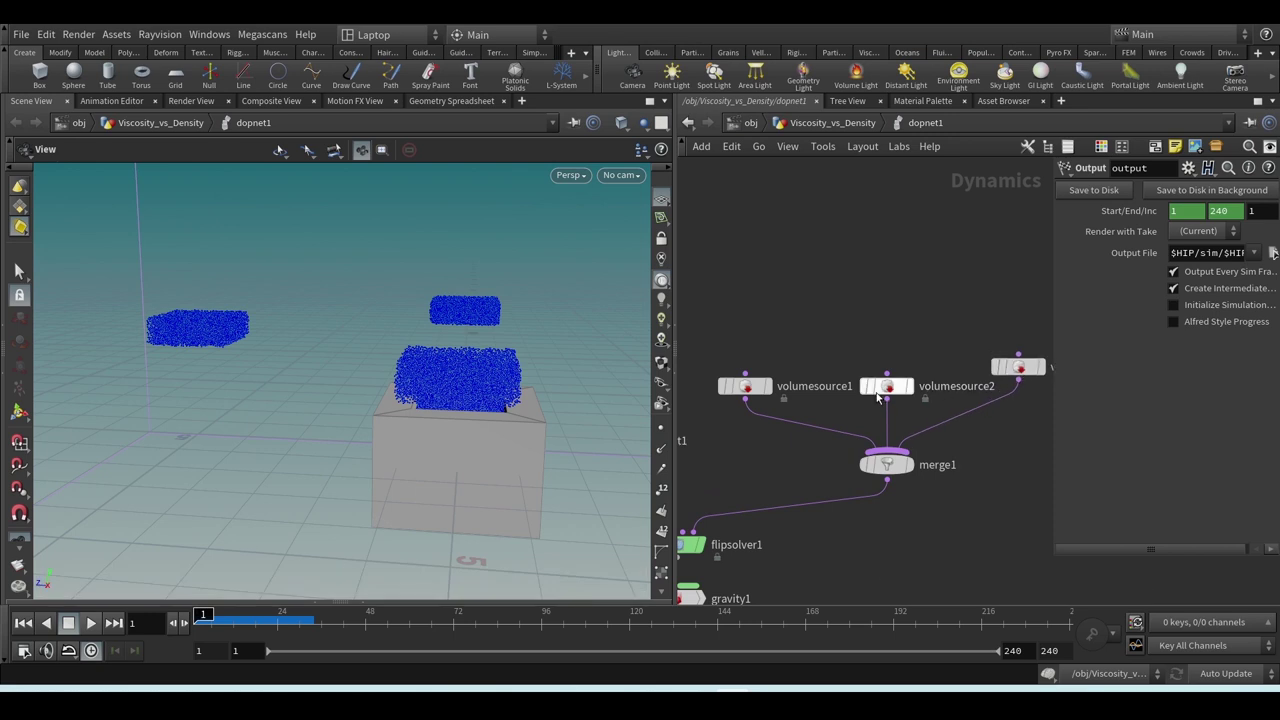
{"action": "left_click_drag", "start_coordinate": [886, 386], "coordinate": [886, 349]}
{"action": "mouse_move", "coordinate": [766, 393]}
{"action": "left_click_drag", "start_coordinate": [763, 388], "coordinate": [795, 388]}
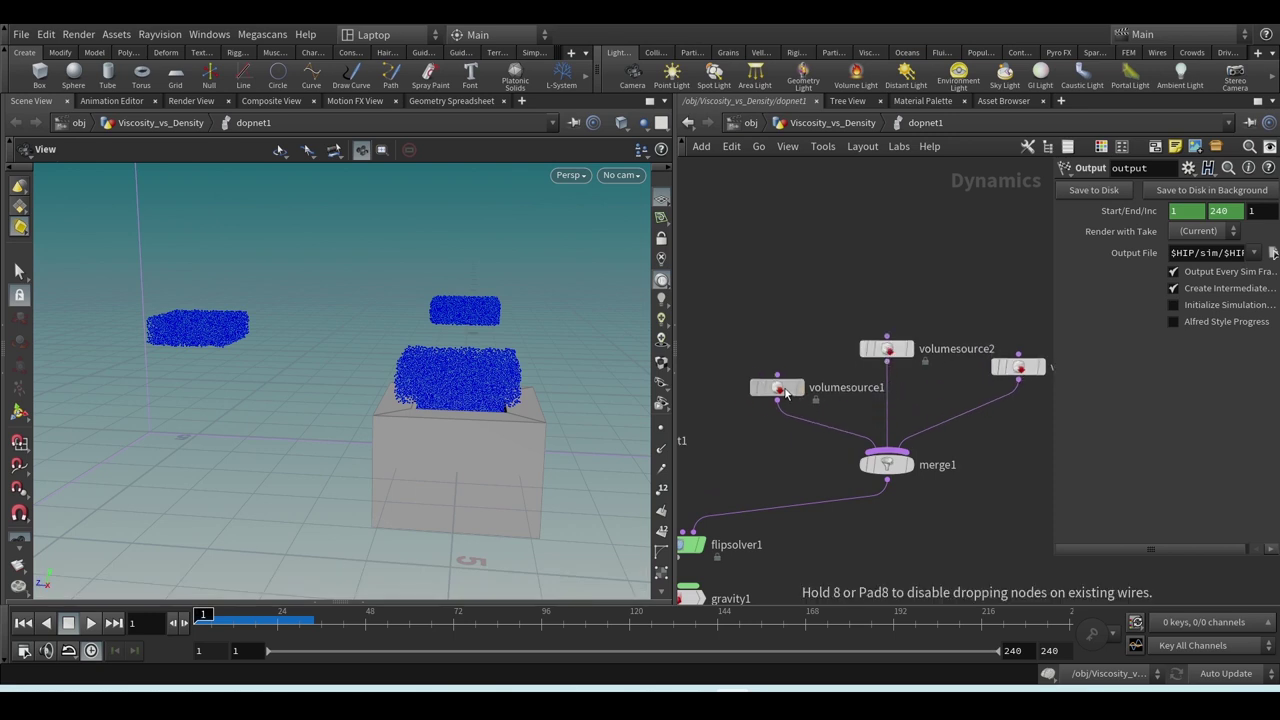
{"action": "middle_click_drag", "start_coordinate": [972, 404], "coordinate": [896, 406]}
{"action": "left_click_drag", "start_coordinate": [960, 370], "coordinate": [927, 386]}
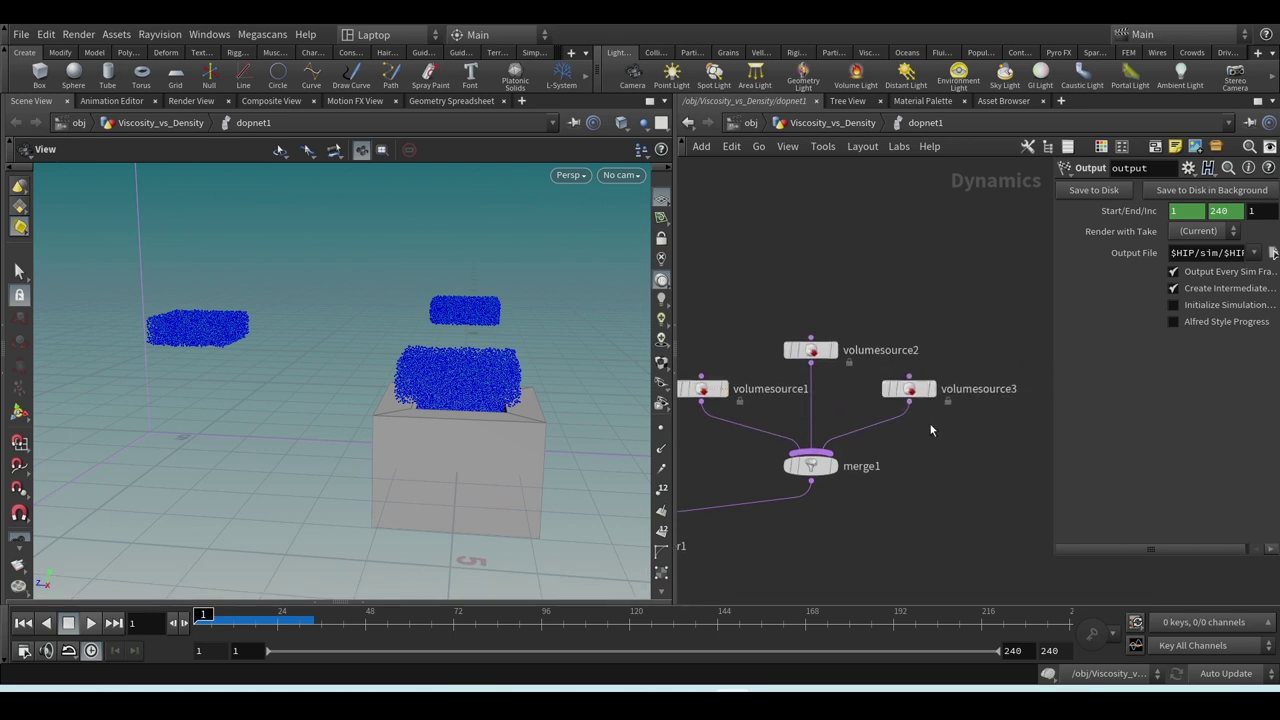
{"action": "middle_click_drag", "start_coordinate": [751, 364], "coordinate": [793, 368]}
- Select volumesource1, examine its Activation expression in a widened parameter overlay, and choose Source FLIP as its Initialize preset
{"action": "left_click", "coordinate": [746, 391]}
{"action": "left_click_drag", "start_coordinate": [463, 421], "coordinate": [576, 391]}
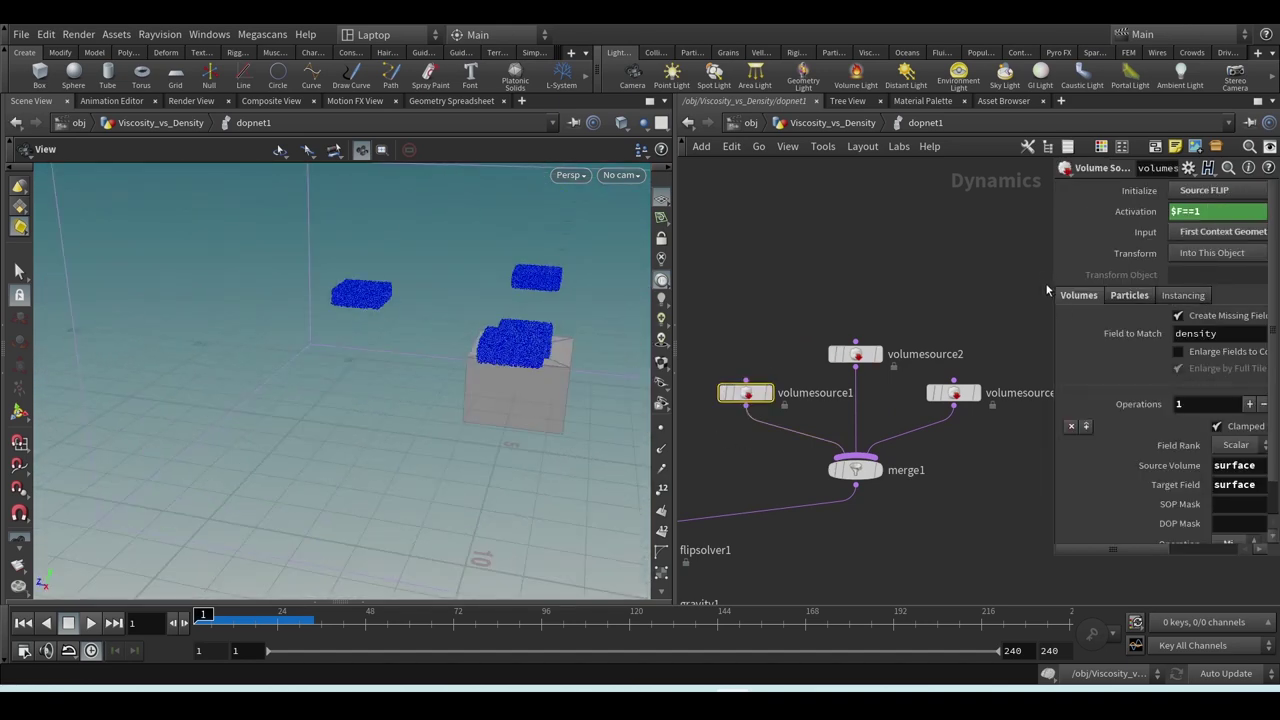
{"action": "left_click_drag", "start_coordinate": [1052, 228], "coordinate": [899, 228]}
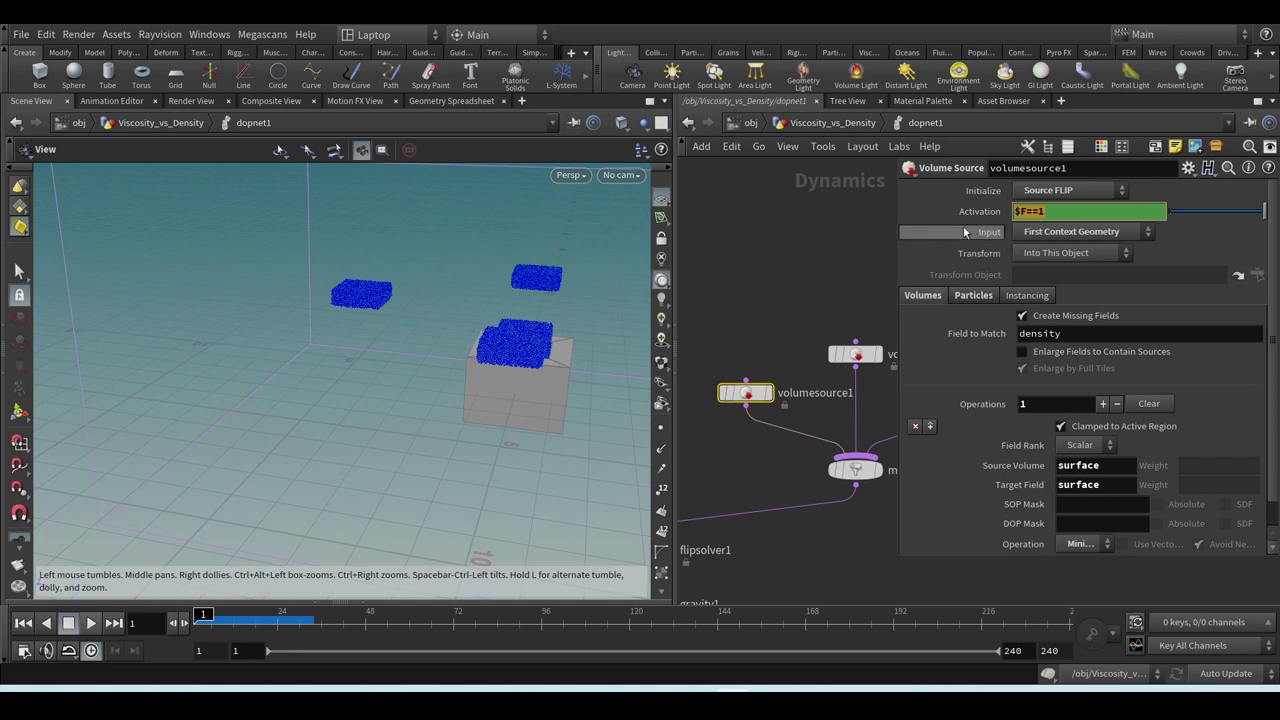
{"action": "left_click", "coordinate": [799, 233]}
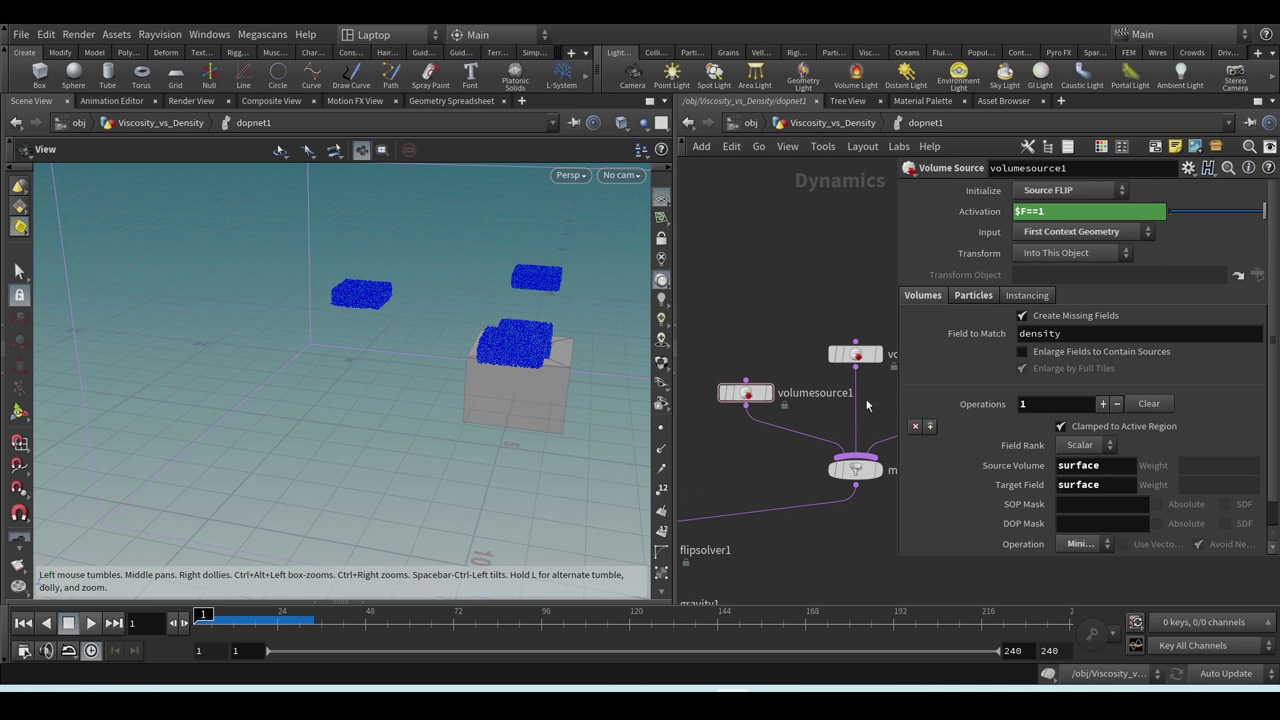
{"action": "left_click_drag", "start_coordinate": [899, 401], "coordinate": [990, 393]}
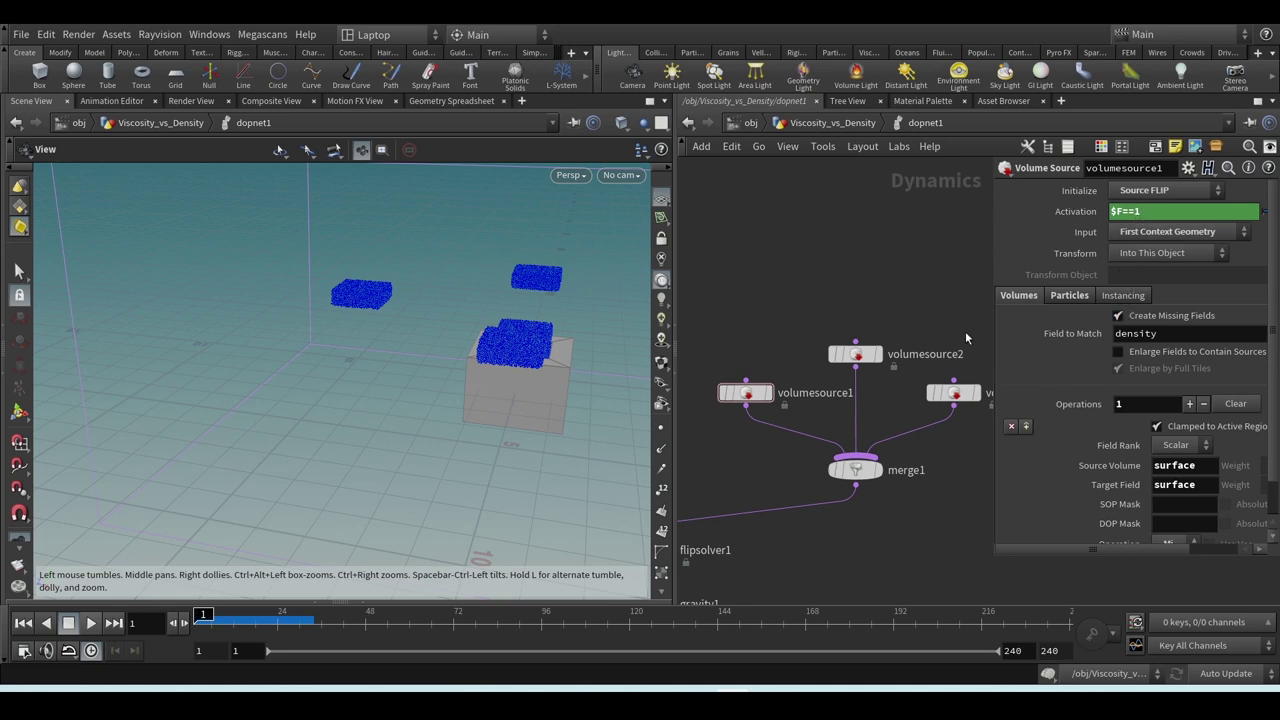
{"action": "left_click", "coordinate": [1160, 192]}
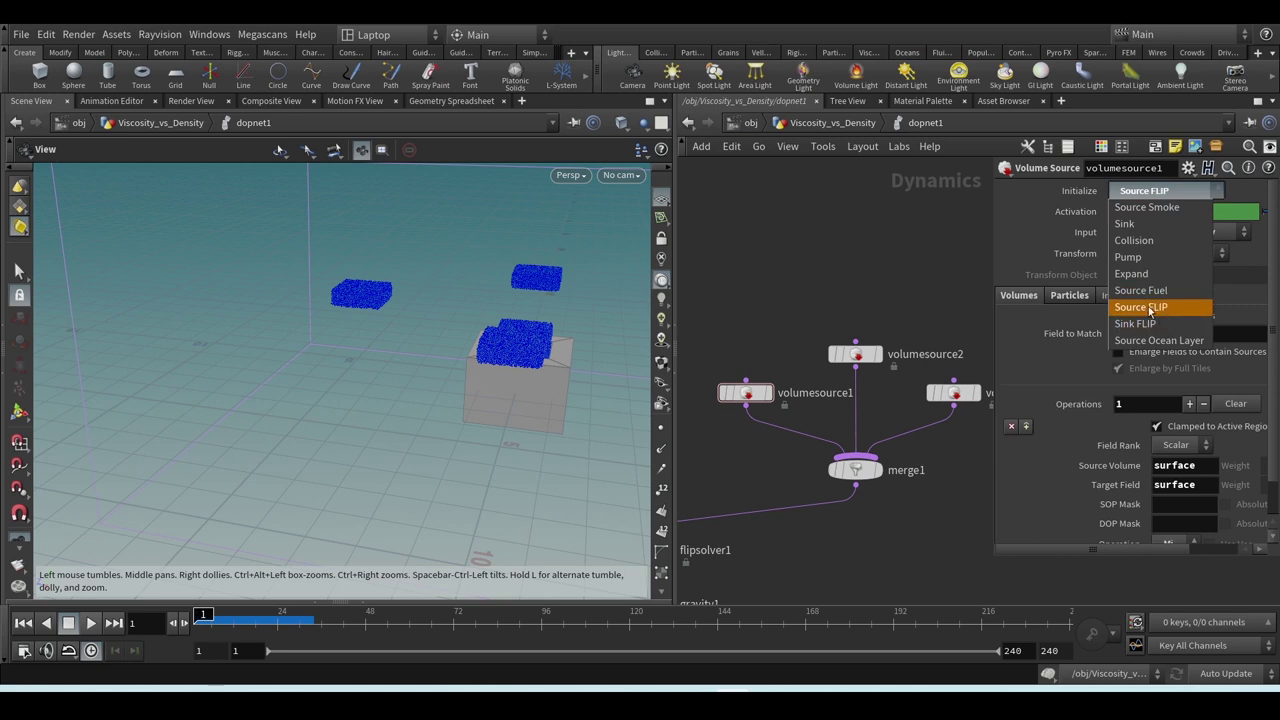
{"action": "left_click", "coordinate": [1140, 307]}
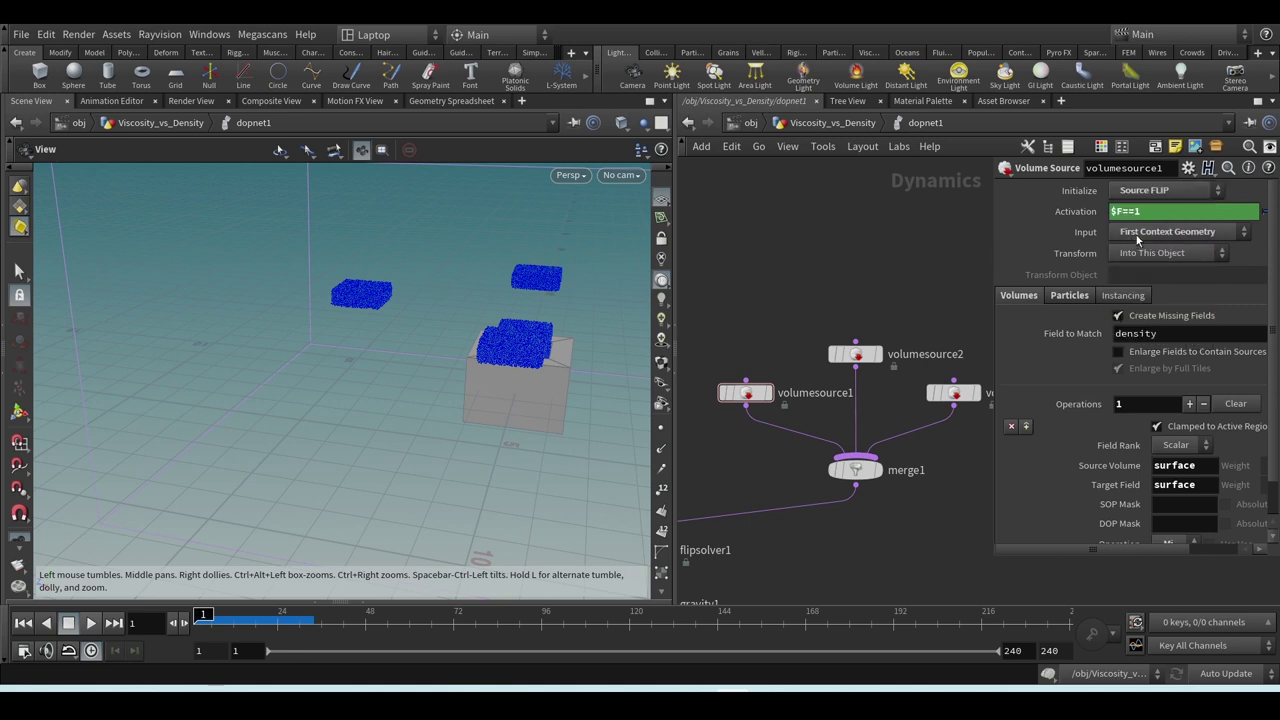
- Compare the Input settings of volumesource2 and volumesource3 with the source branches wired into dopnet1 one level up
{"action": "left_click", "coordinate": [855, 354]}
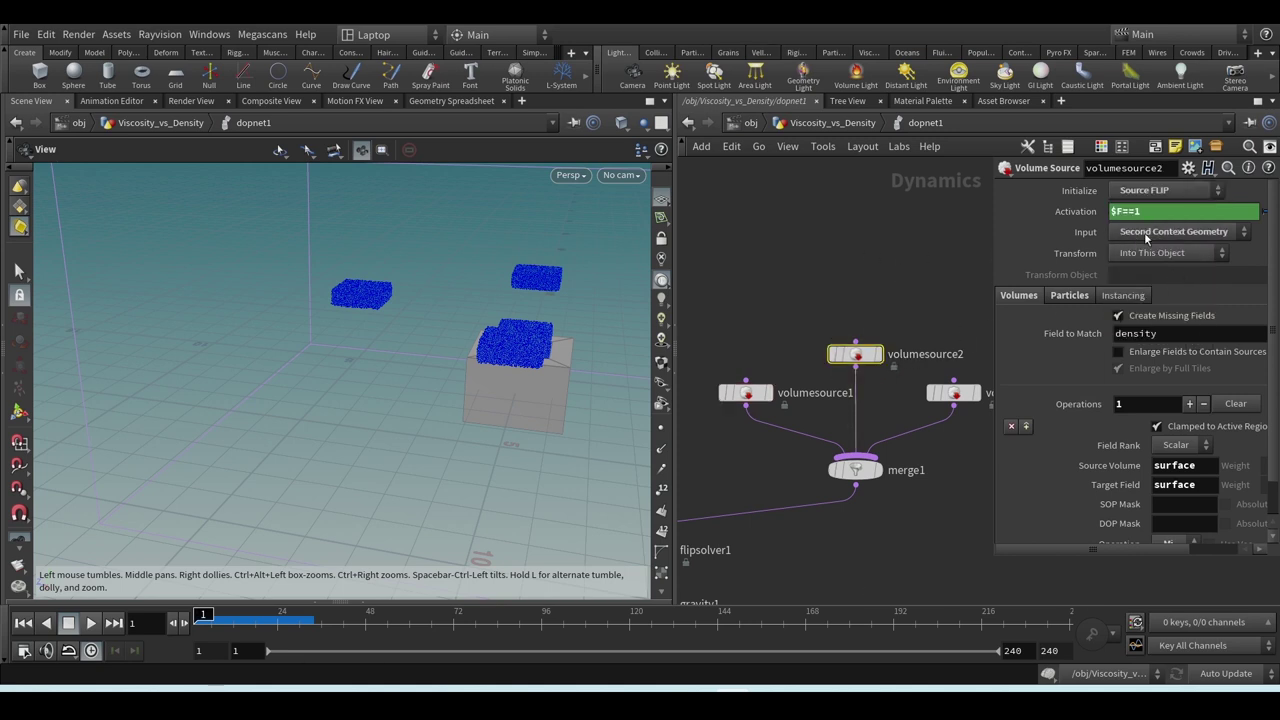
{"action": "left_click", "coordinate": [953, 393]}
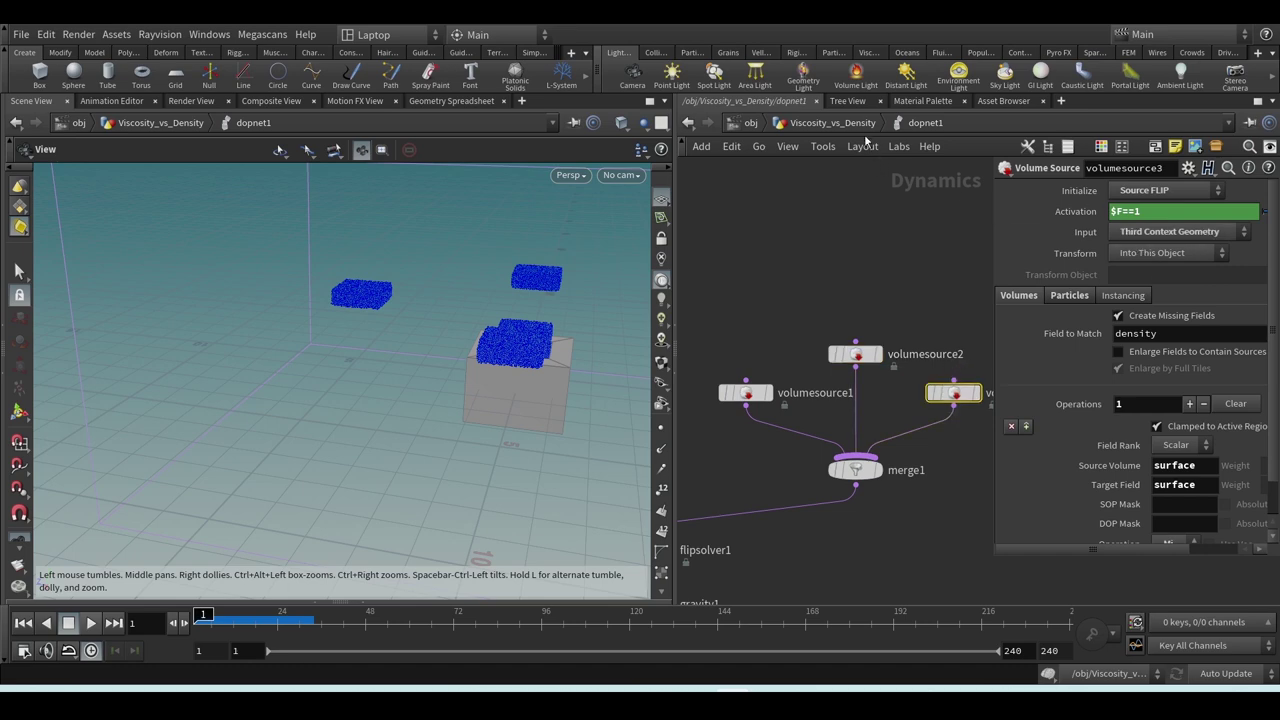
{"action": "left_click", "coordinate": [833, 122]}
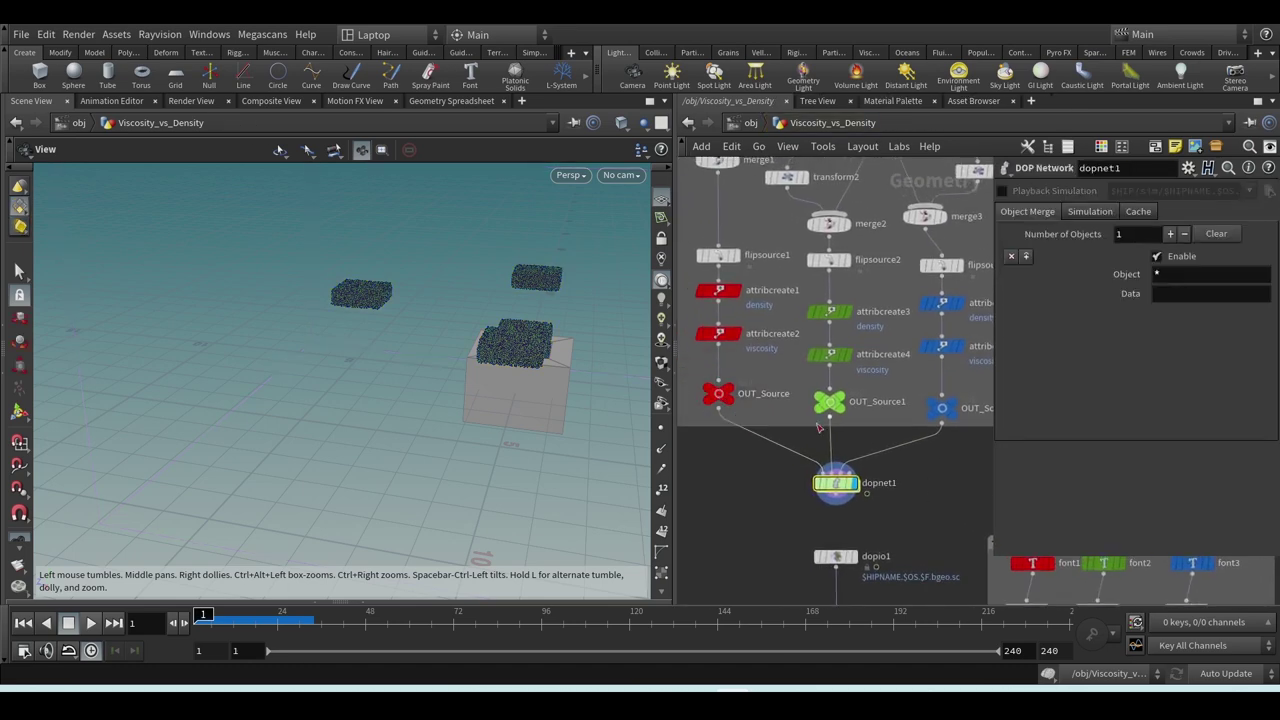
{"action": "double_click", "coordinate": [836, 489]}
- Select flipobject1 in dopnet1 and examine its Particle Separation in a widened parameter overlay
{"action": "scroll", "coordinate": [852, 464], "scroll_direction": "down", "scroll_amount": 4}
{"action": "middle_click_drag", "start_coordinate": [776, 466], "coordinate": [836, 448]}
{"action": "scroll", "coordinate": [808, 386], "scroll_direction": "up", "scroll_amount": 4}
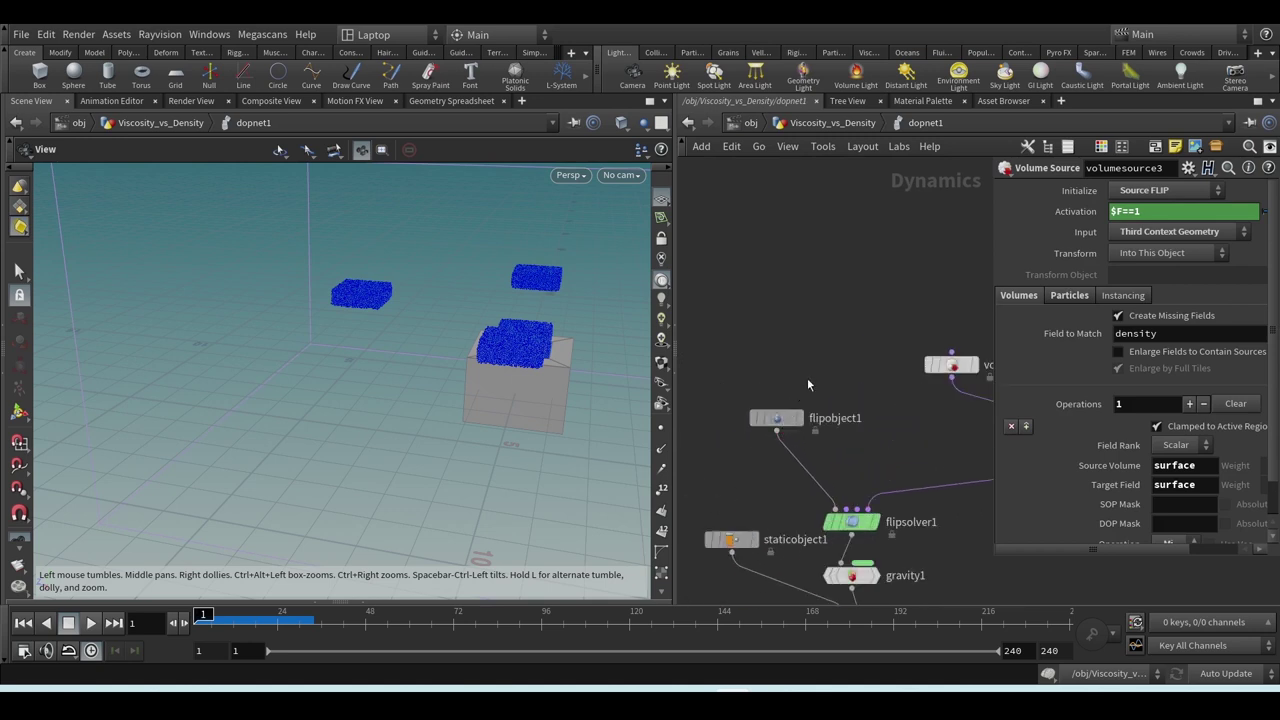
{"action": "left_click", "coordinate": [776, 418]}
{"action": "left_click_drag", "start_coordinate": [990, 293], "coordinate": [904, 293]}
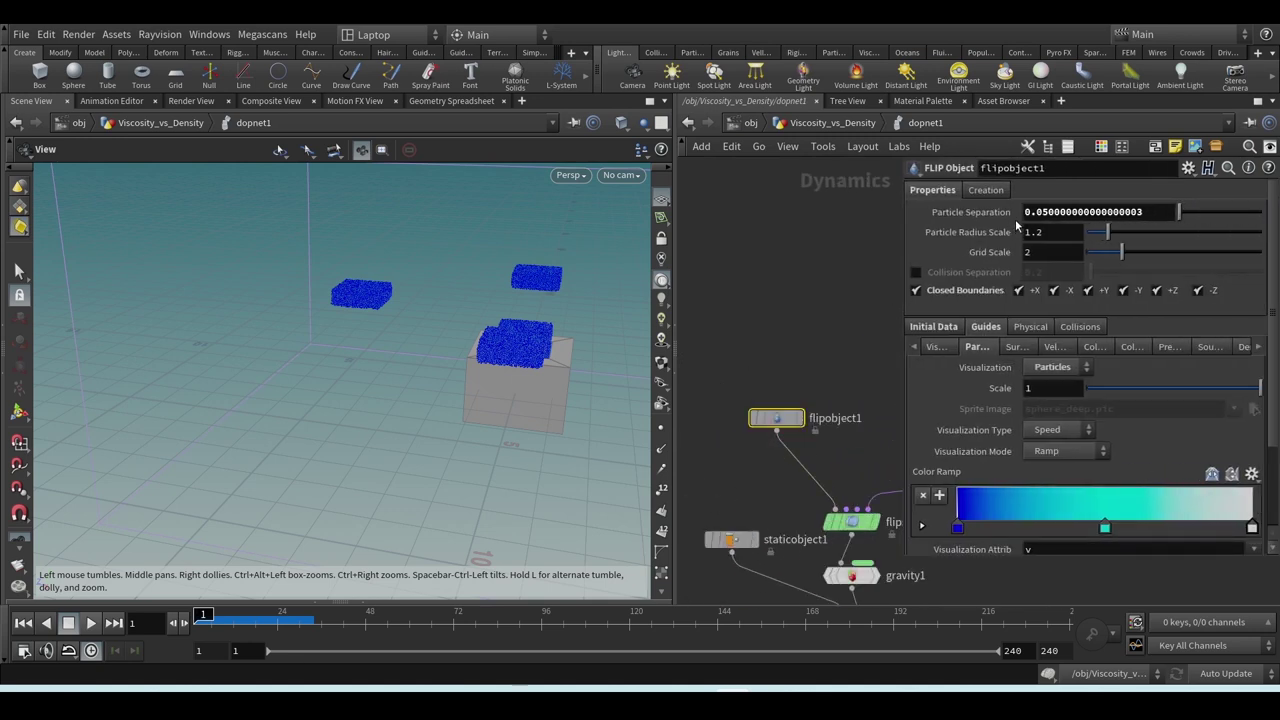
{"action": "left_click", "coordinate": [946, 216]}
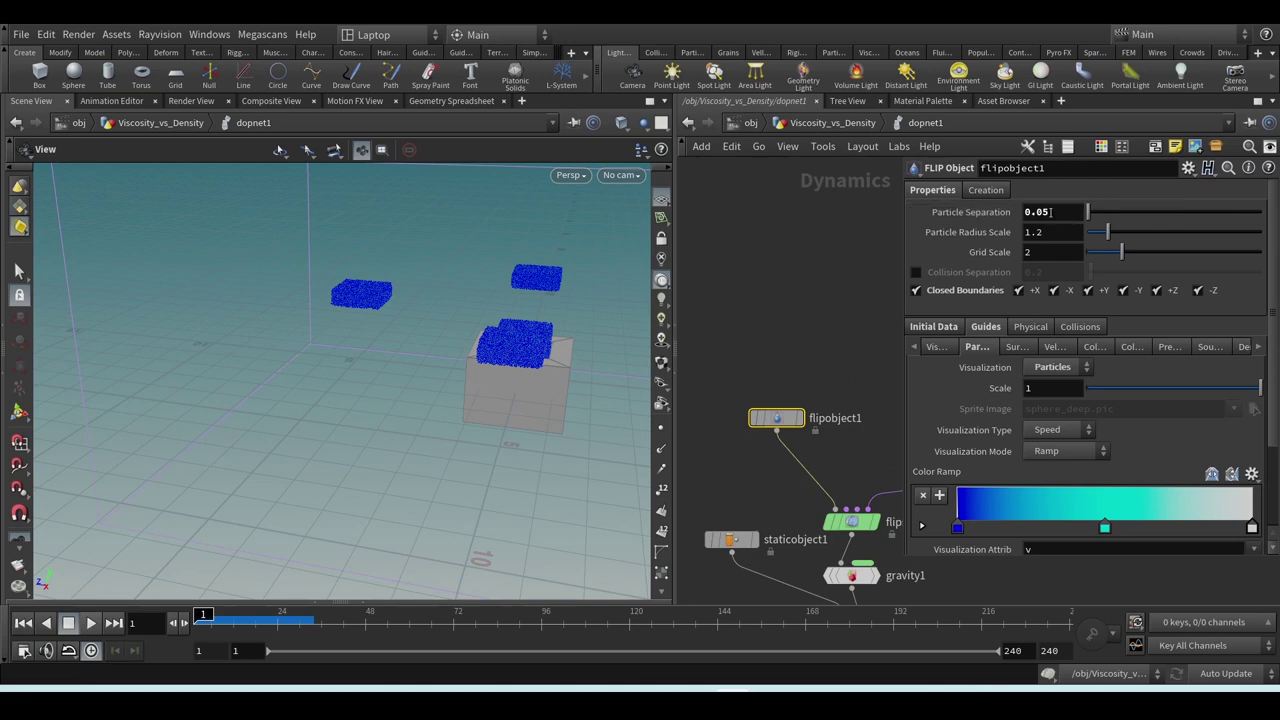
{"action": "right_click", "coordinate": [1050, 212]}
{"action": "key", "text": "Escape"}
- Go up to Viscosity_vs_Density and compare the Particle Separation references on flipsource1, flipsource2 and flipsource3
{"action": "left_click", "coordinate": [832, 122]}
{"action": "left_click", "coordinate": [752, 316]}
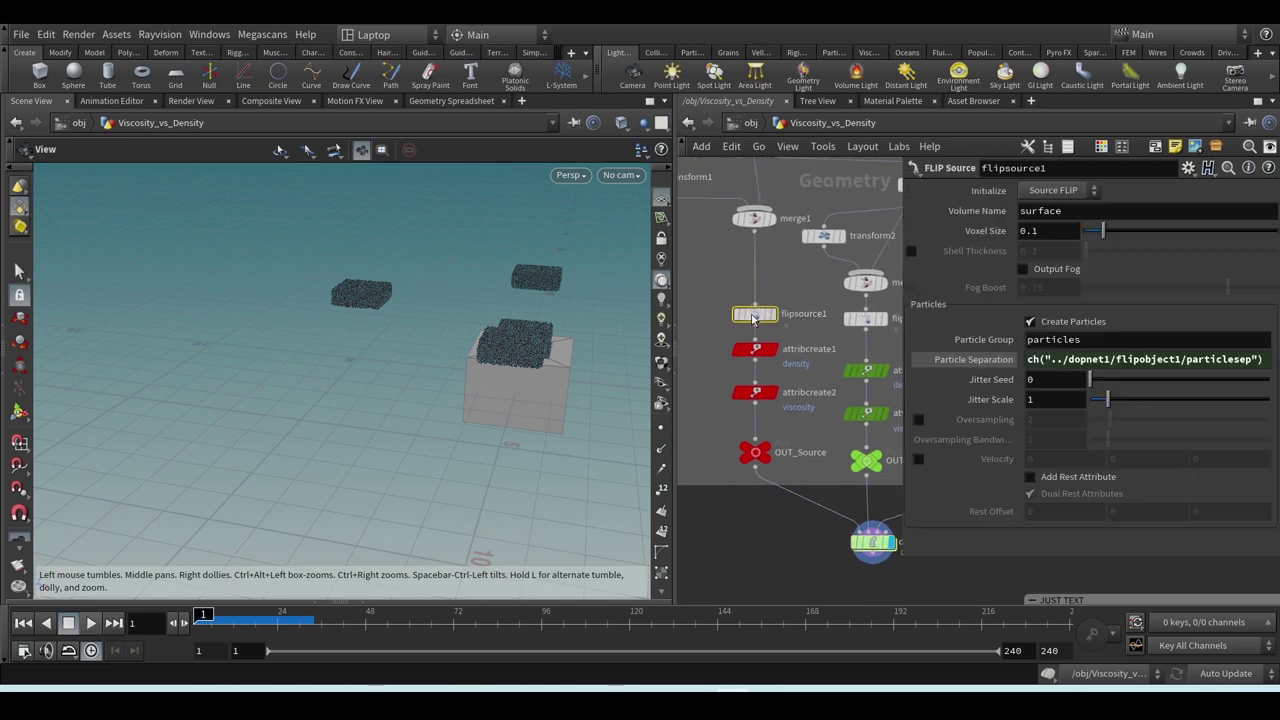
{"action": "left_click", "coordinate": [865, 318]}
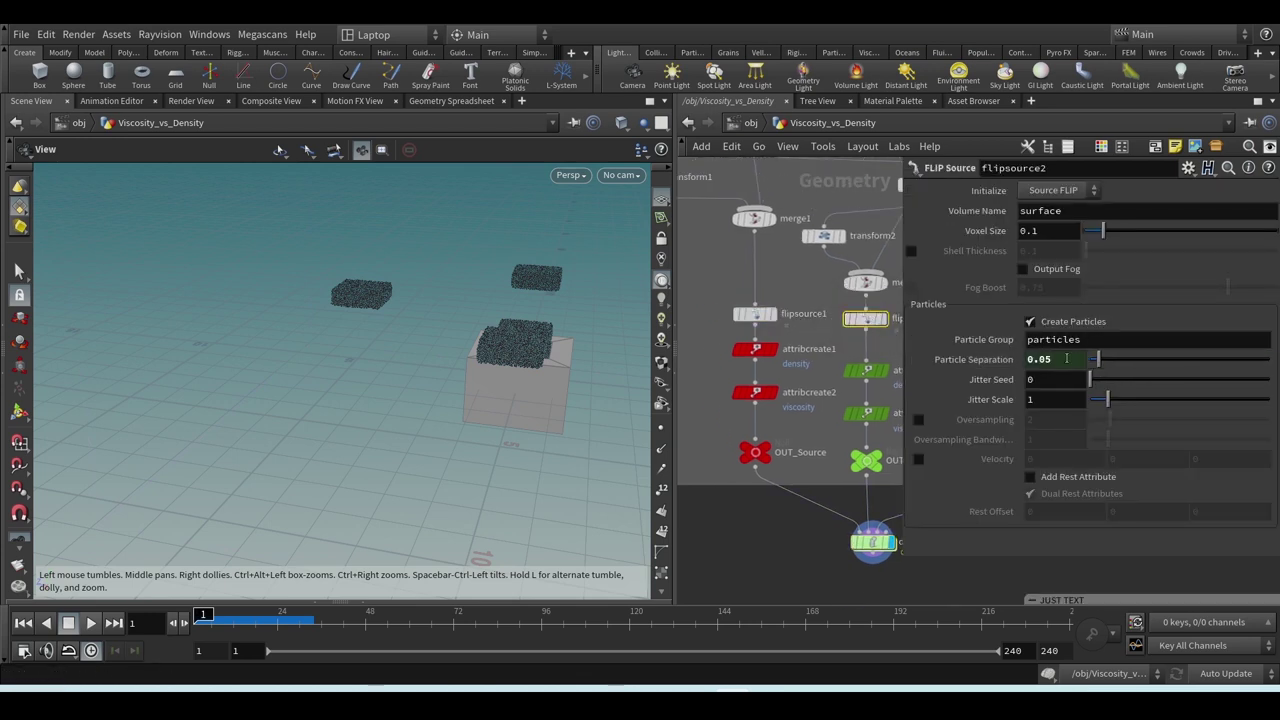
{"action": "middle_click_drag", "start_coordinate": [832, 340], "coordinate": [755, 364]}
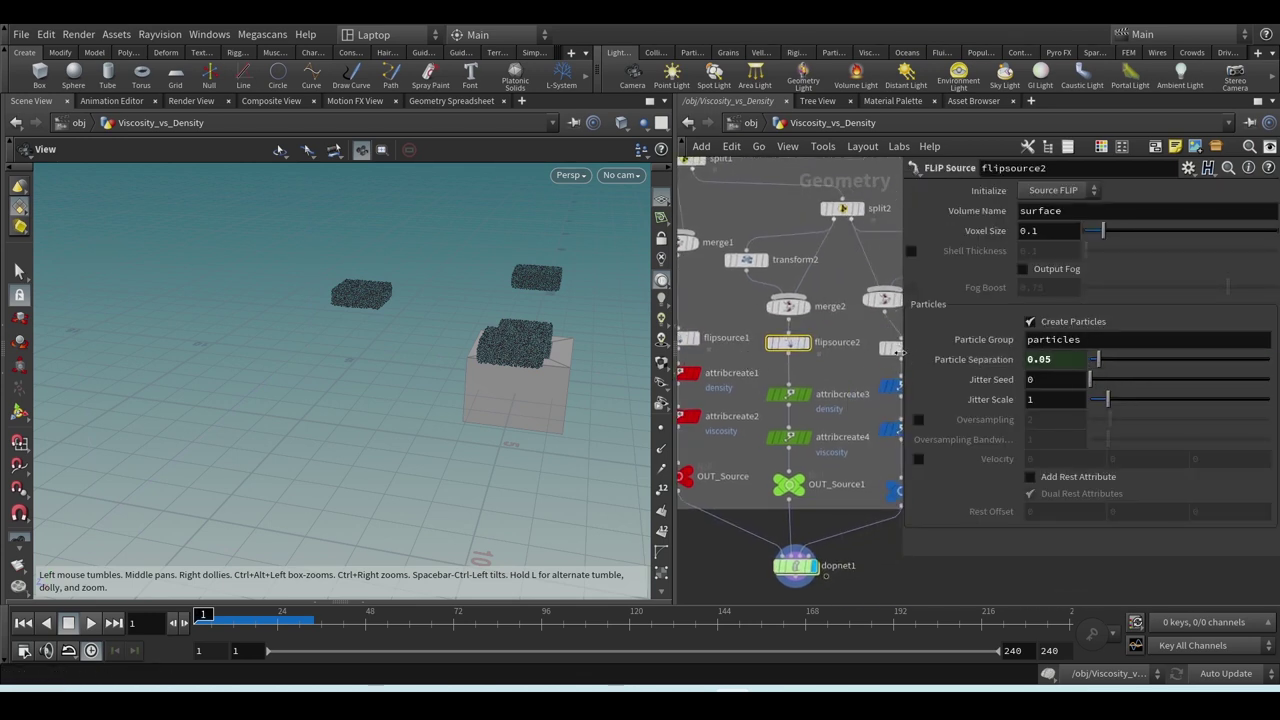
{"action": "left_click", "coordinate": [890, 349]}
{"action": "middle_click", "coordinate": [1056, 359]}
{"action": "middle_click_drag", "start_coordinate": [729, 312], "coordinate": [779, 320]}
{"action": "left_click", "coordinate": [729, 347]}
{"action": "middle_click", "coordinate": [1082, 360]}
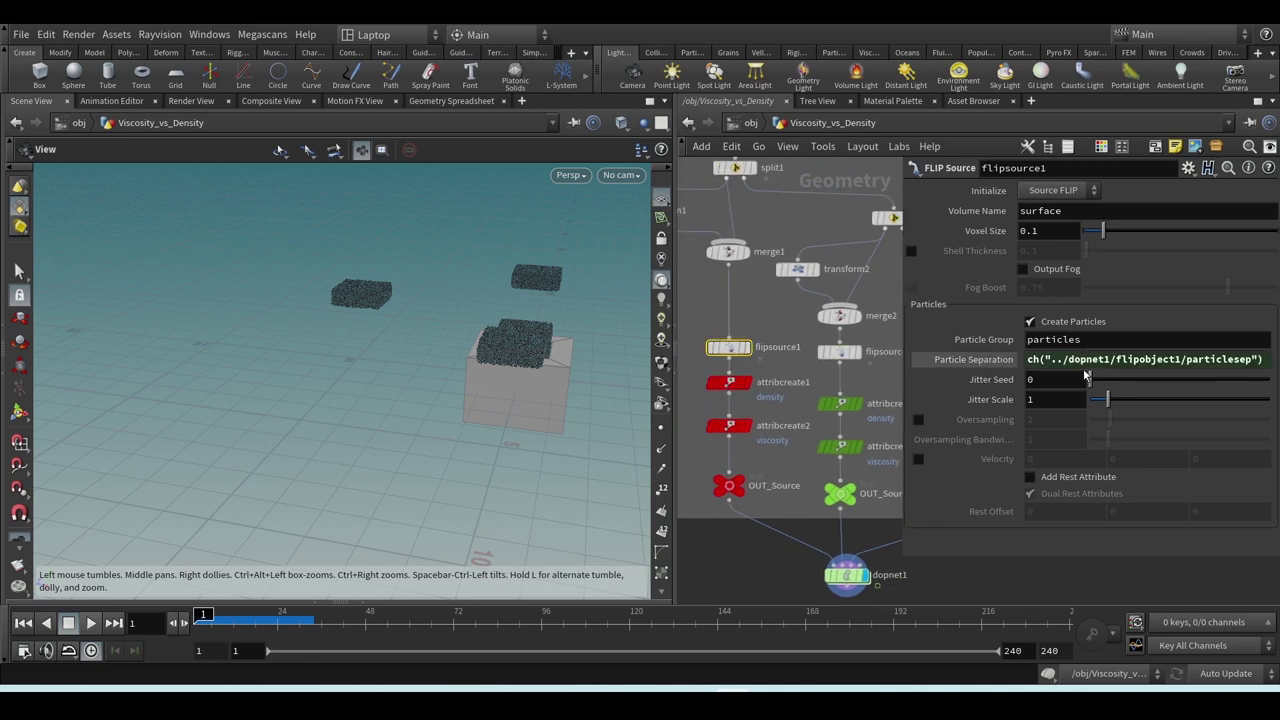
- Enter dopnet1 and examine flipobject1's domain box, Initial Data settings and particle visualization guides
{"action": "double_click", "coordinate": [847, 574]}
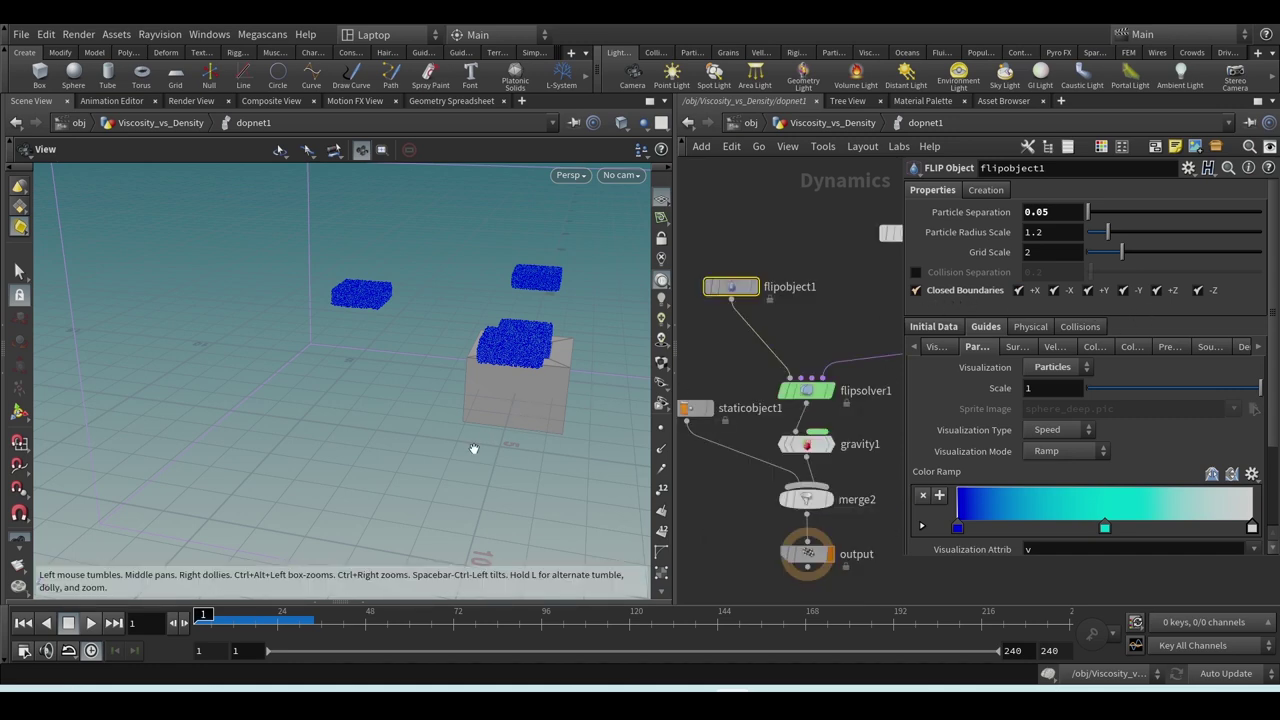
{"action": "scroll", "coordinate": [474, 449], "scroll_direction": "down", "scroll_amount": 5}
{"action": "left_click_drag", "start_coordinate": [474, 449], "coordinate": [262, 387]}
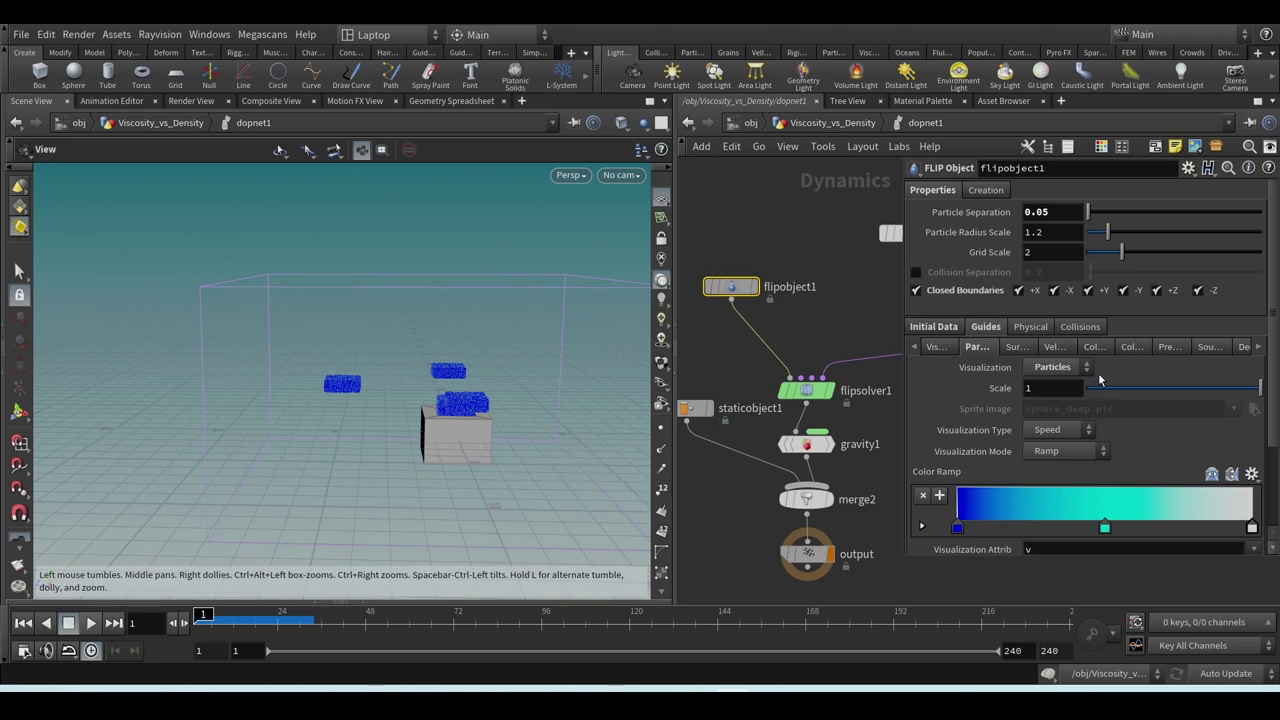
{"action": "left_click", "coordinate": [935, 327]}
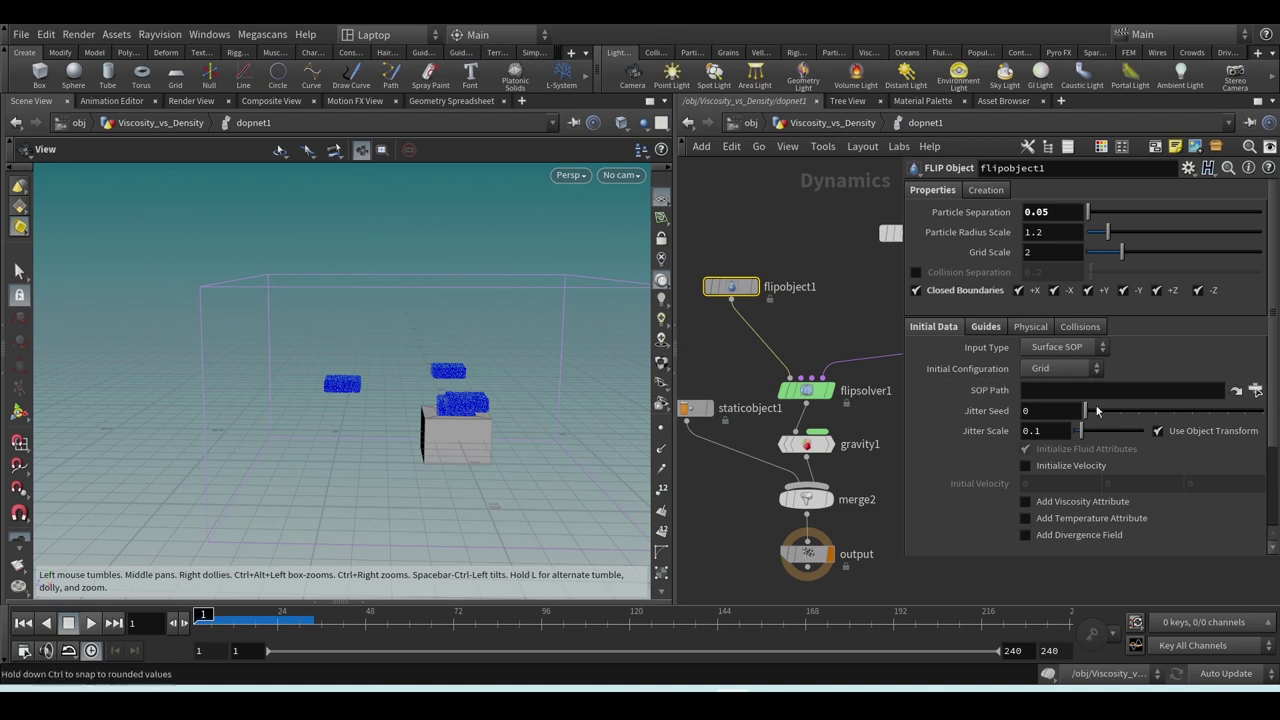
{"action": "left_click", "coordinate": [982, 327]}
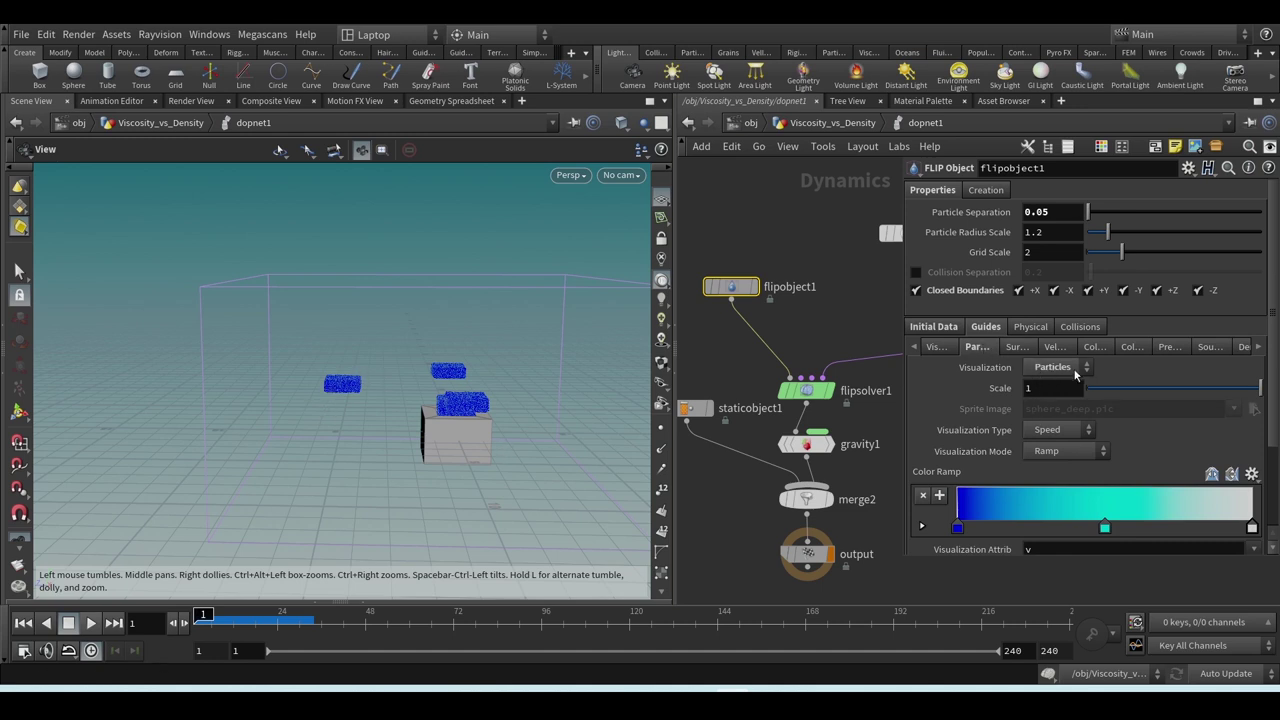
{"action": "scroll", "coordinate": [1210, 458], "scroll_direction": "down", "scroll_amount": 3}
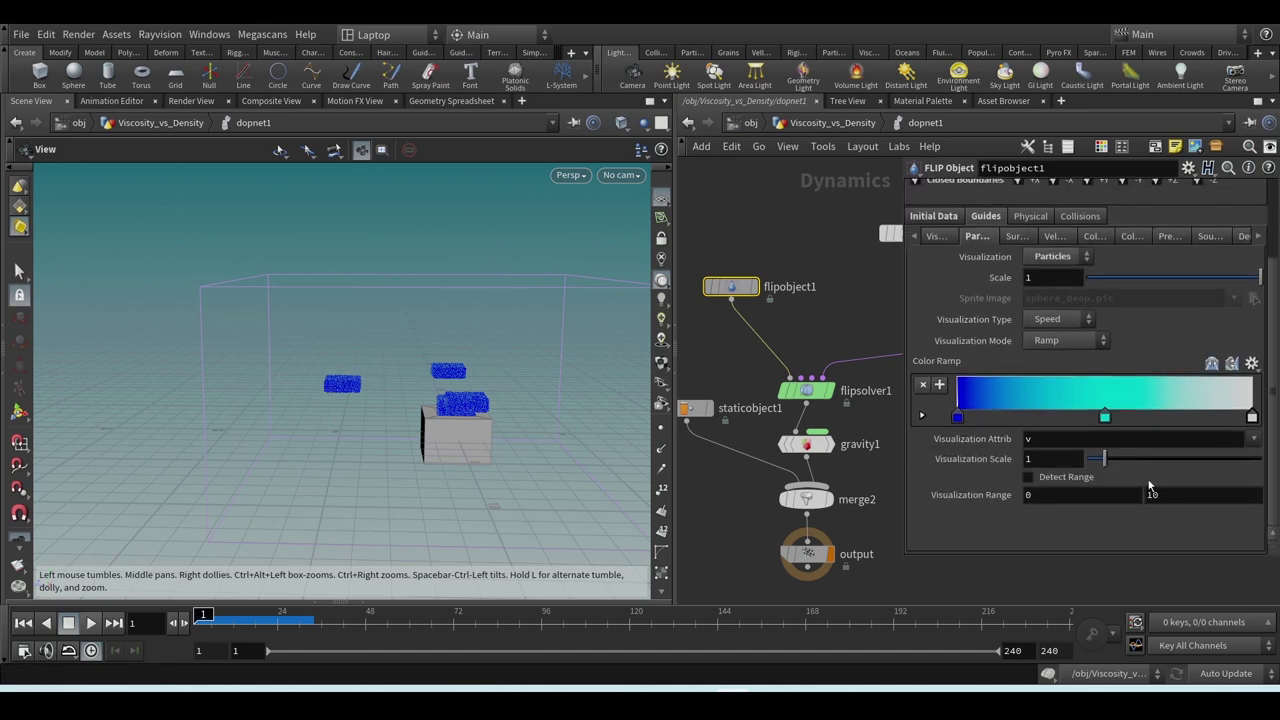
- Select flipsolver1 and enlarge the parameter overlay in width and height so its Volume Motion settings are readable
{"action": "middle_click_drag", "start_coordinate": [815, 337], "coordinate": [715, 437]}
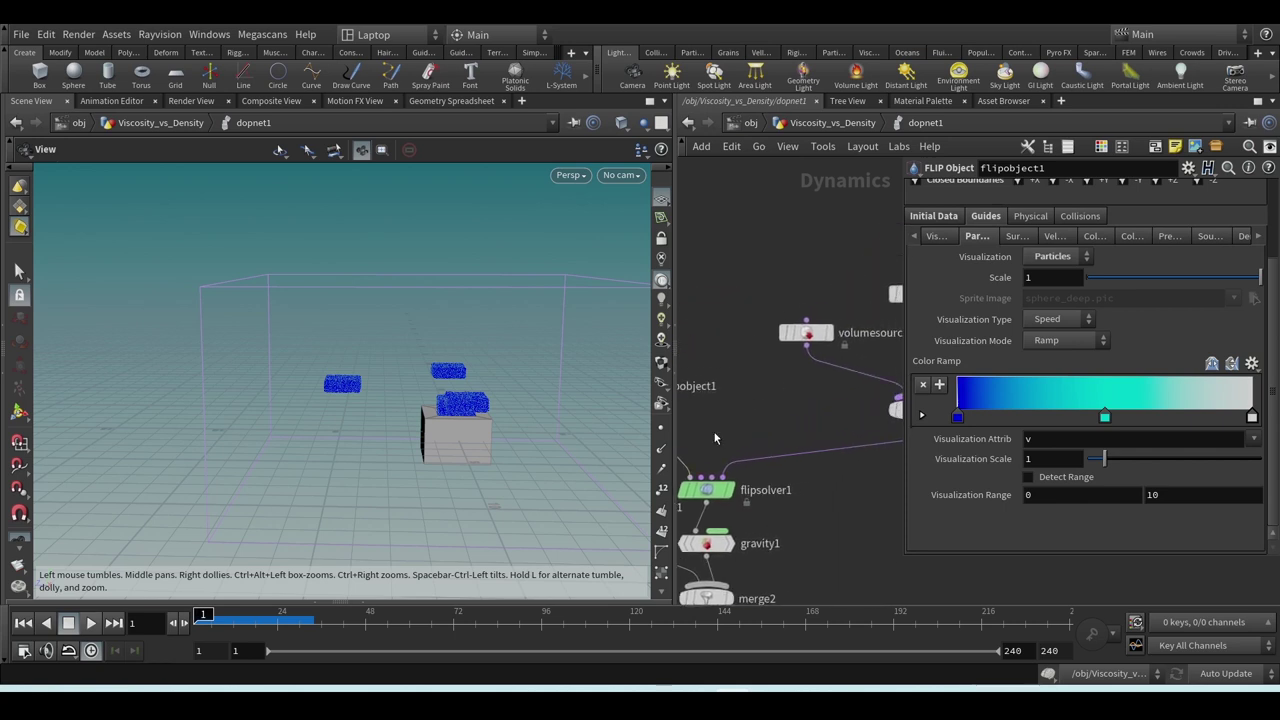
{"action": "middle_click_drag", "start_coordinate": [798, 431], "coordinate": [932, 396]}
{"action": "left_click", "coordinate": [835, 459]}
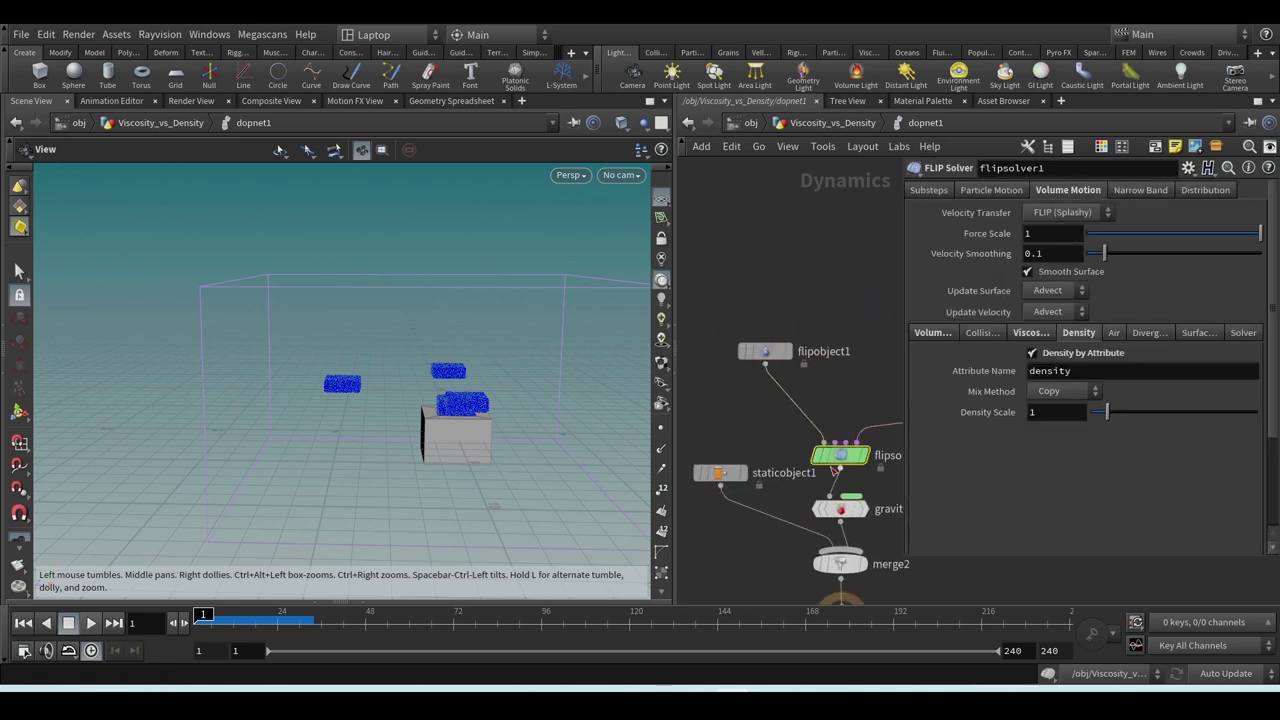
{"action": "left_click_drag", "start_coordinate": [900, 359], "coordinate": [857, 359]}
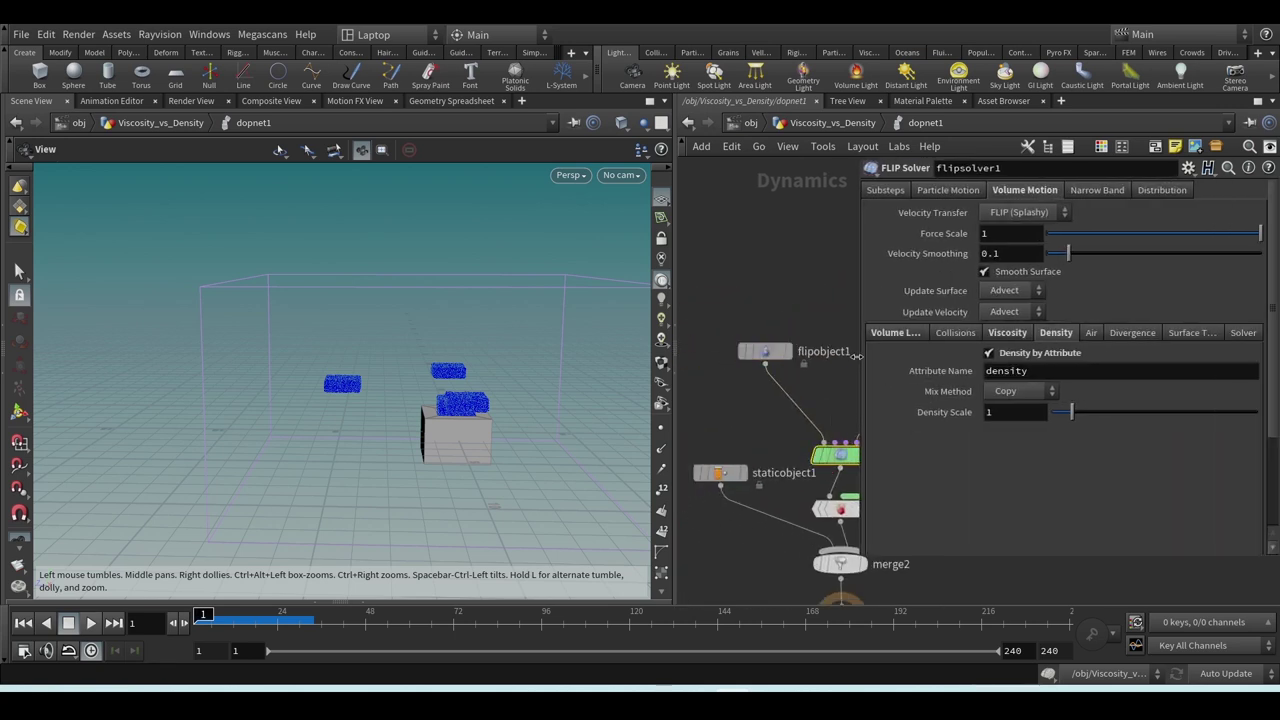
{"action": "left_click_drag", "start_coordinate": [1021, 557], "coordinate": [1020, 586]}
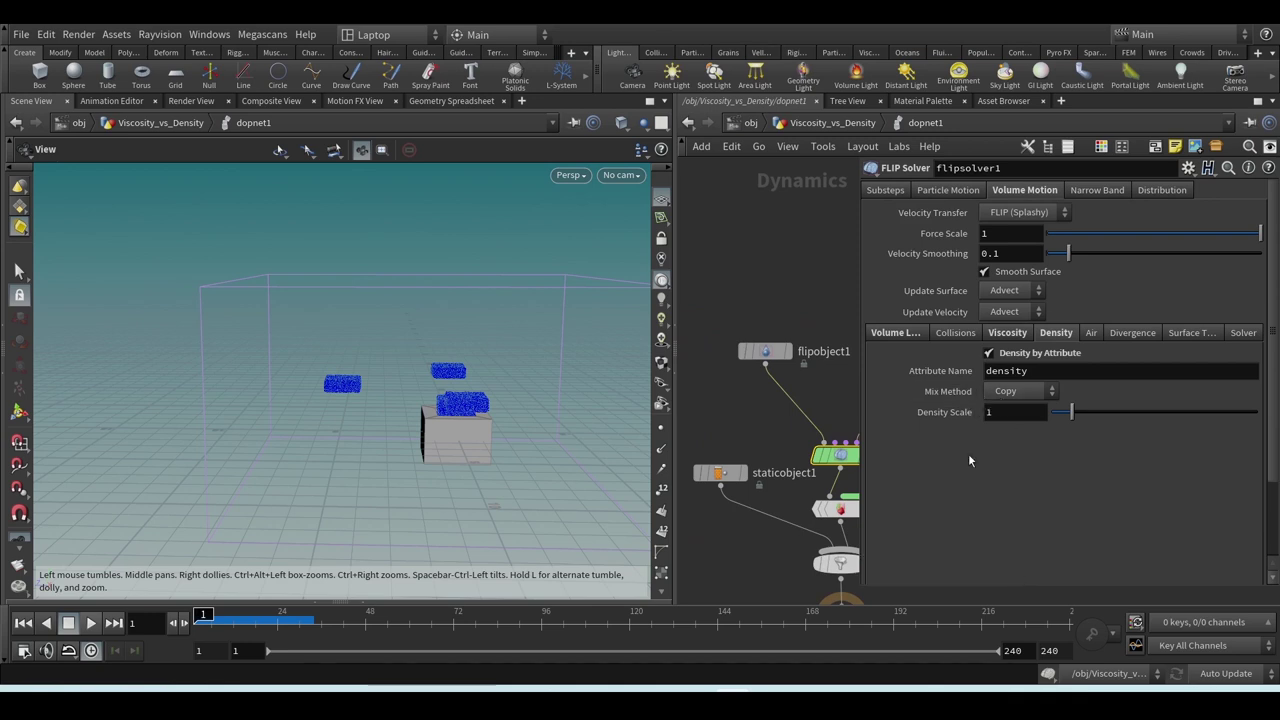
- Open flipsolver1's volume limits and display the domain box handles around the whole fluid setup
{"action": "left_click", "coordinate": [895, 332]}
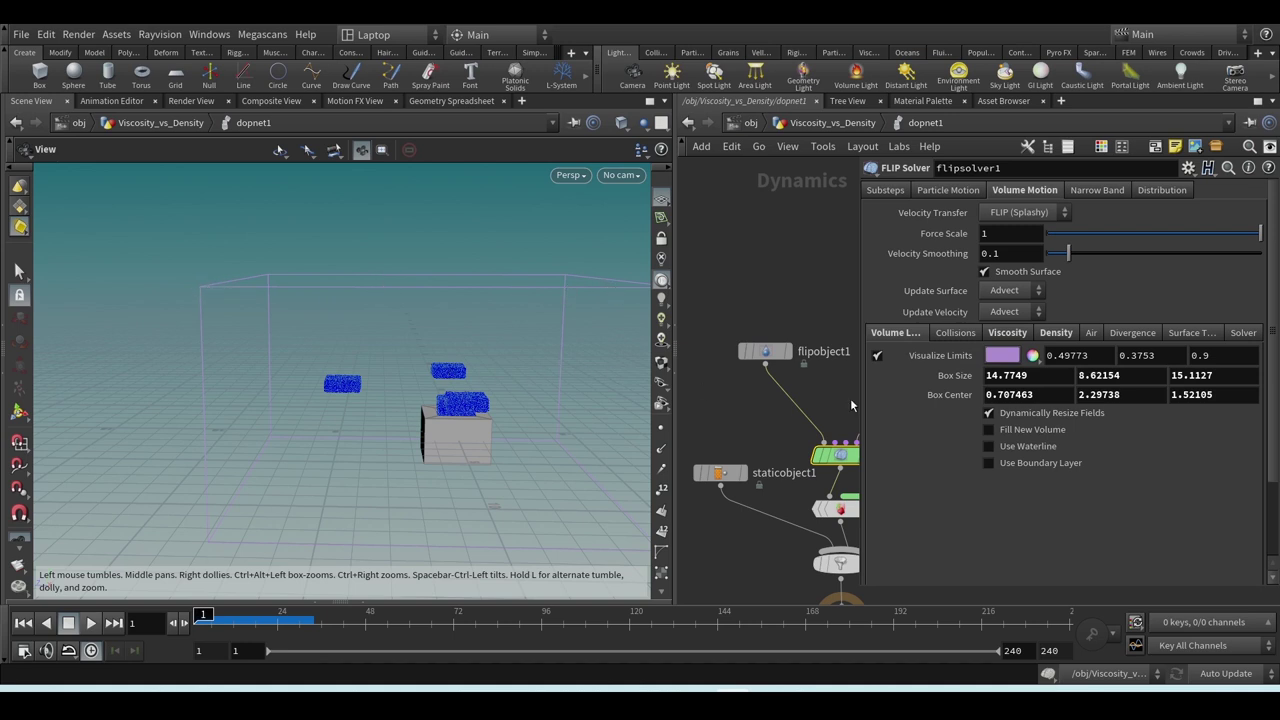
{"action": "scroll", "coordinate": [458, 382], "scroll_direction": "down", "scroll_amount": 2}
{"action": "scroll", "coordinate": [458, 382], "scroll_direction": "down", "scroll_amount": 2}
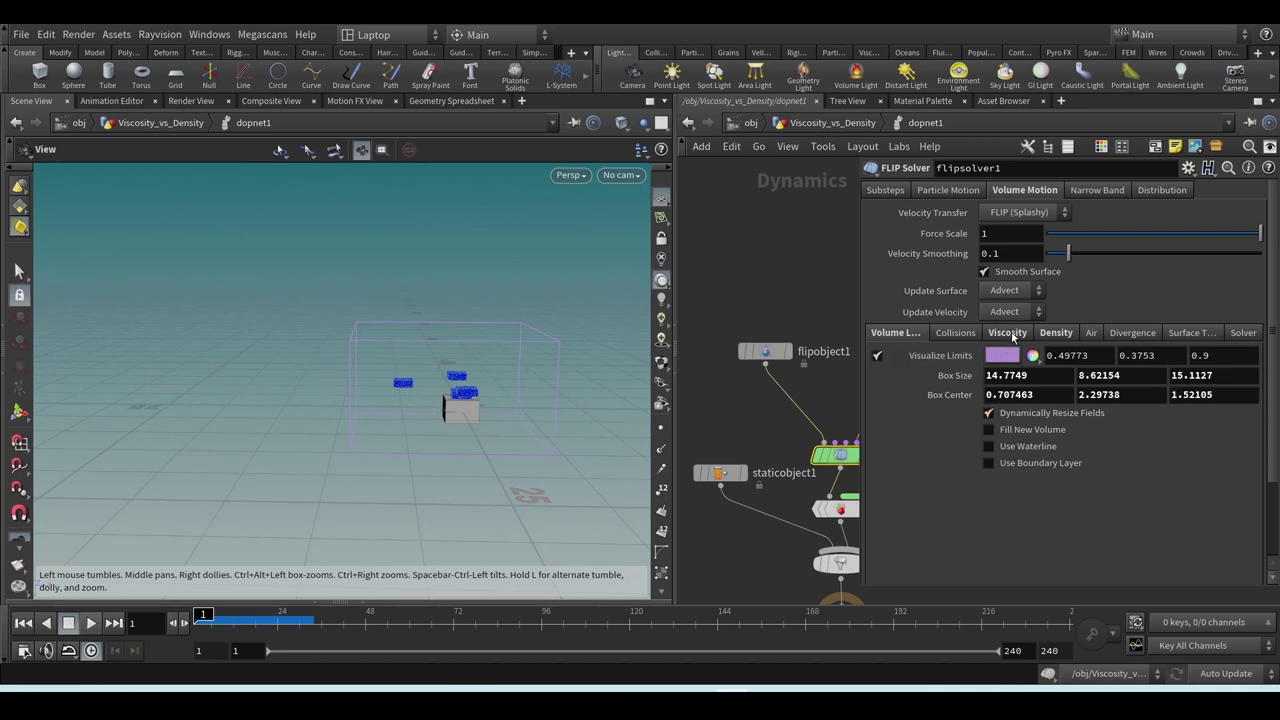
{"action": "left_click", "coordinate": [20, 412]}
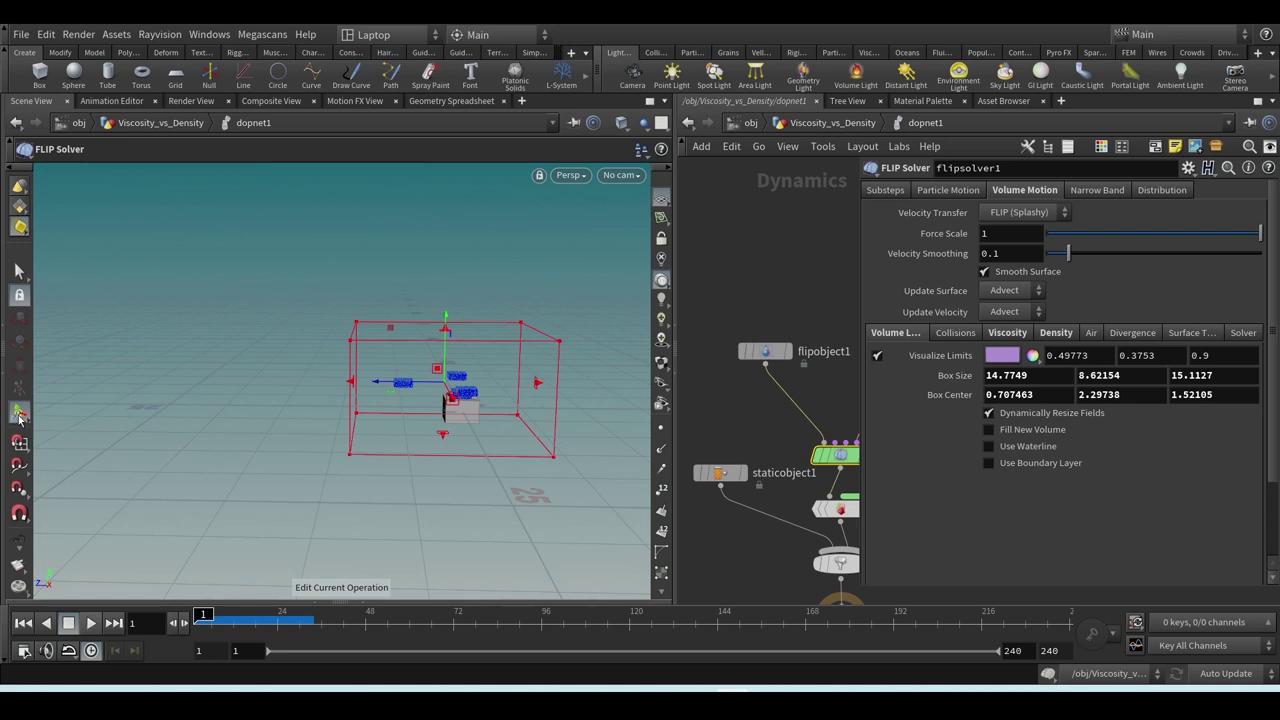
- Examine flipsolver1's viscosity and density settings, comparing their by-attribute options, attribute names and scale values
{"action": "left_click", "coordinate": [1009, 333]}
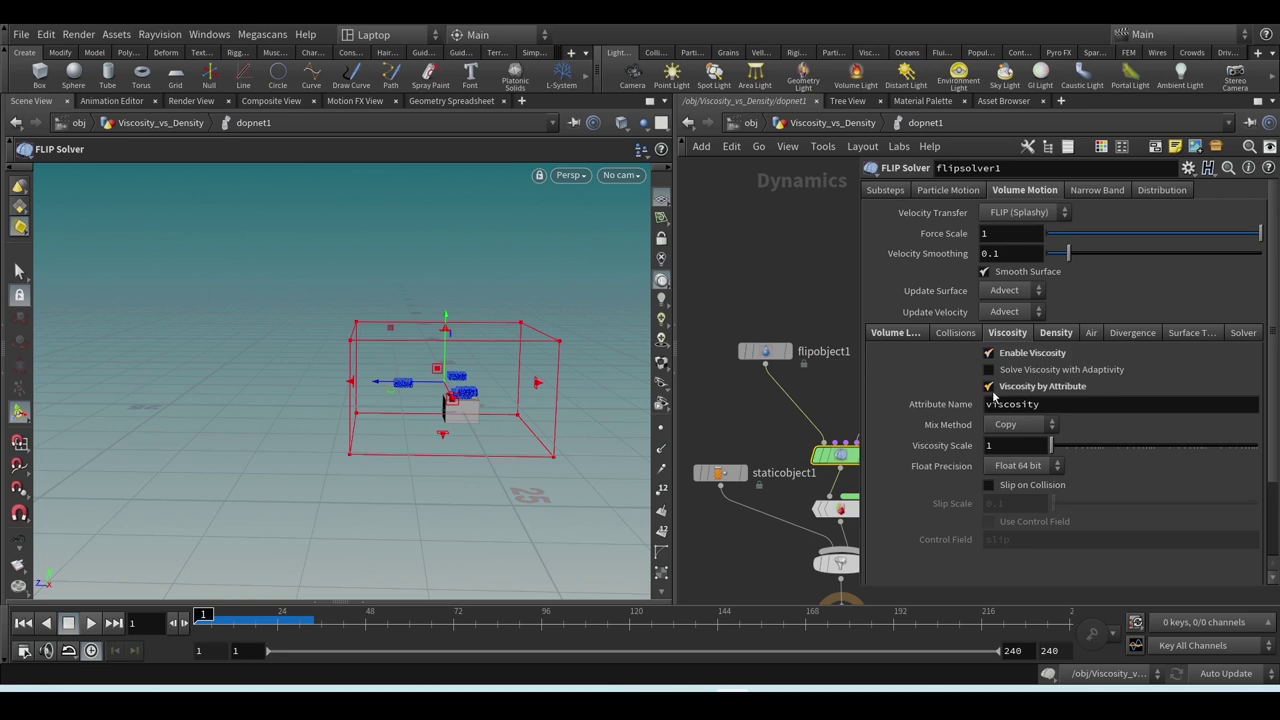
{"action": "left_click", "coordinate": [1052, 335]}
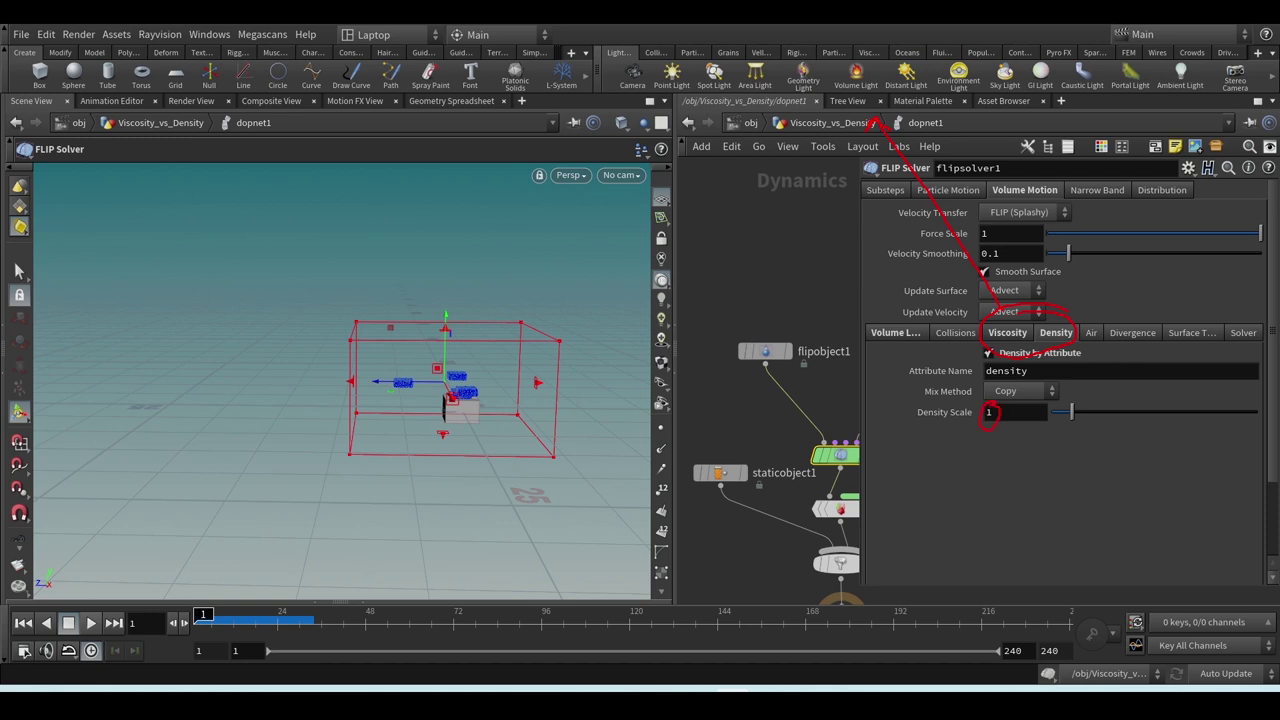
{"action": "left_click", "coordinate": [1007, 332]}
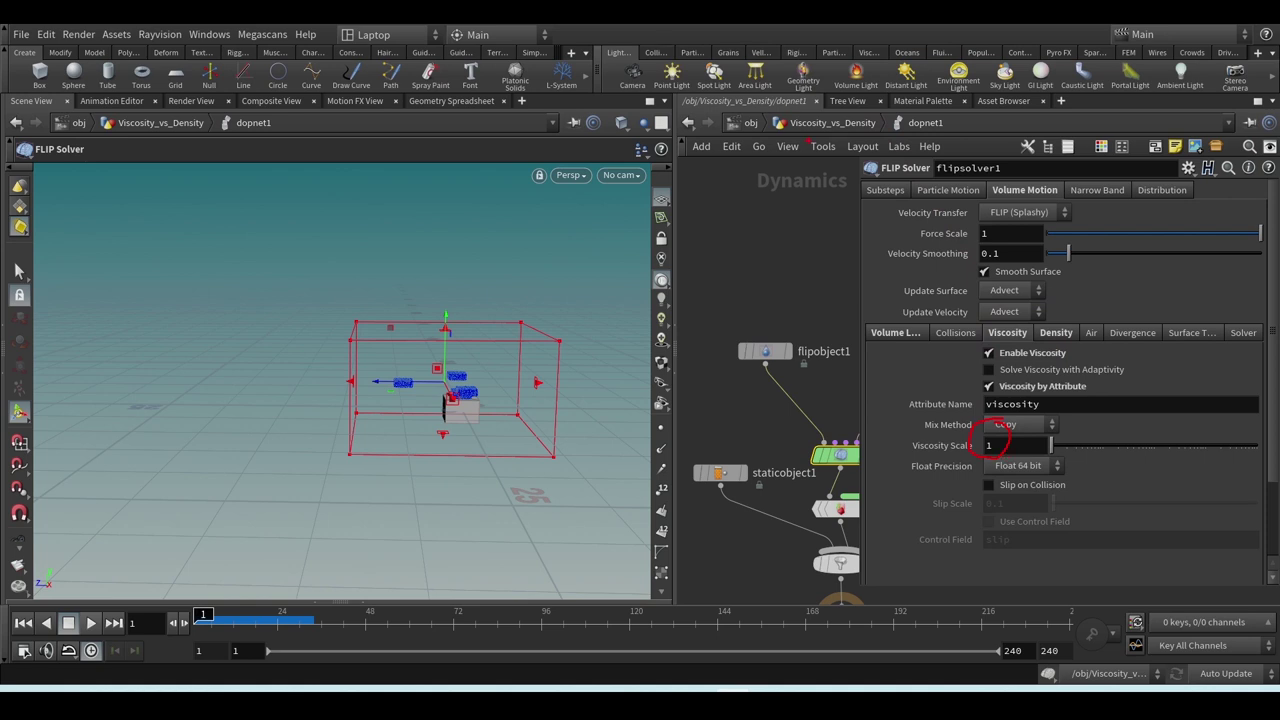
{"action": "key", "text": "Escape"}
{"action": "scroll", "coordinate": [714, 293], "scroll_direction": "down", "scroll_amount": 4}
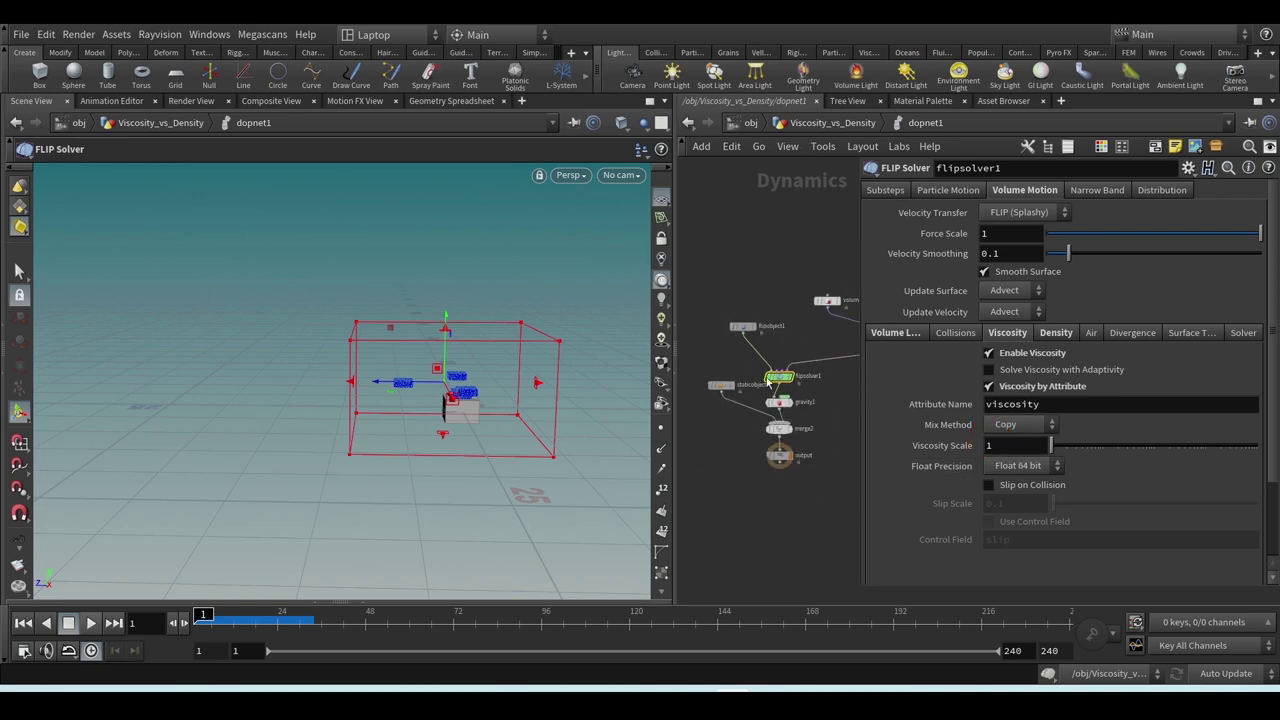
- Examine the gravity1 force settings inside dopnet1 and select the staticobject1 collision node
{"action": "scroll", "coordinate": [793, 403], "scroll_direction": "up", "scroll_amount": 3}
{"action": "left_click", "coordinate": [764, 399]}
{"action": "middle_click_drag", "start_coordinate": [735, 464], "coordinate": [781, 501]}
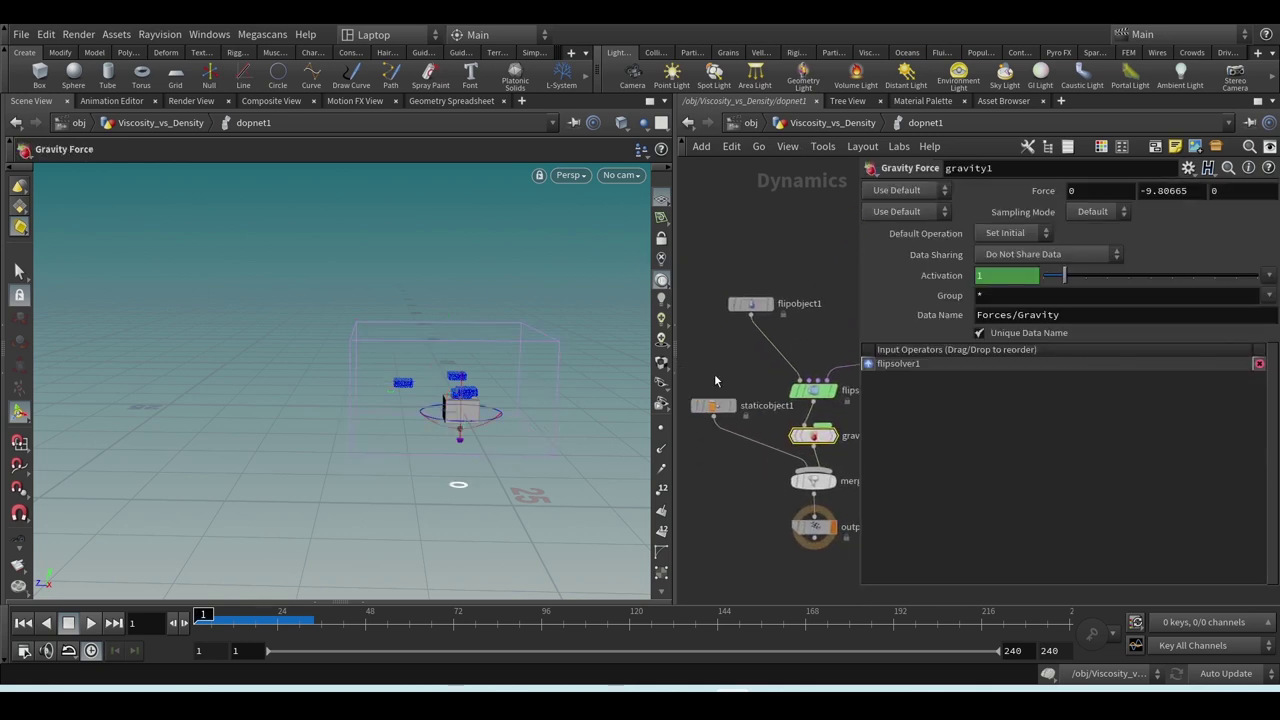
{"action": "left_click", "coordinate": [713, 405]}
- Return to the Viscosity_vs_Density network and display the GEO null of the collision branch alongside the fluid sources
{"action": "left_click", "coordinate": [849, 124]}
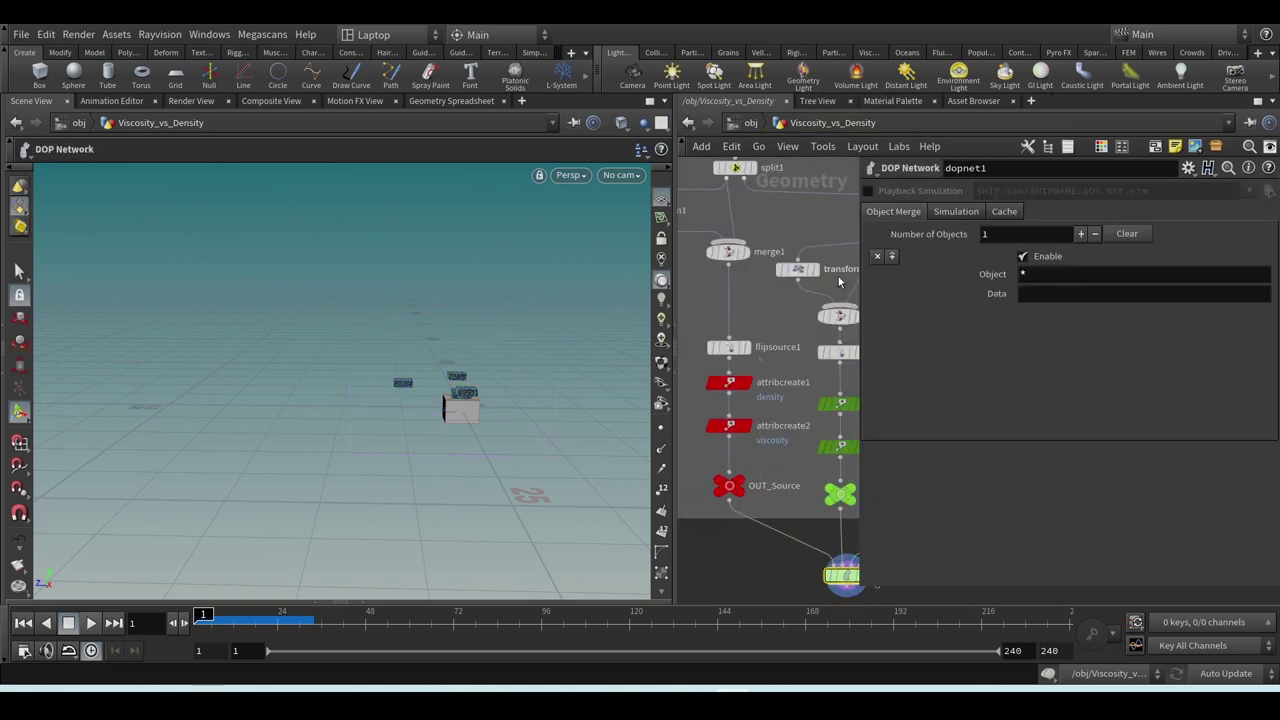
{"action": "scroll", "coordinate": [767, 414], "scroll_direction": "down", "scroll_amount": 4}
{"action": "middle_click_drag", "start_coordinate": [715, 390], "coordinate": [849, 414]}
{"action": "scroll", "coordinate": [758, 364], "scroll_direction": "up", "scroll_amount": 3}
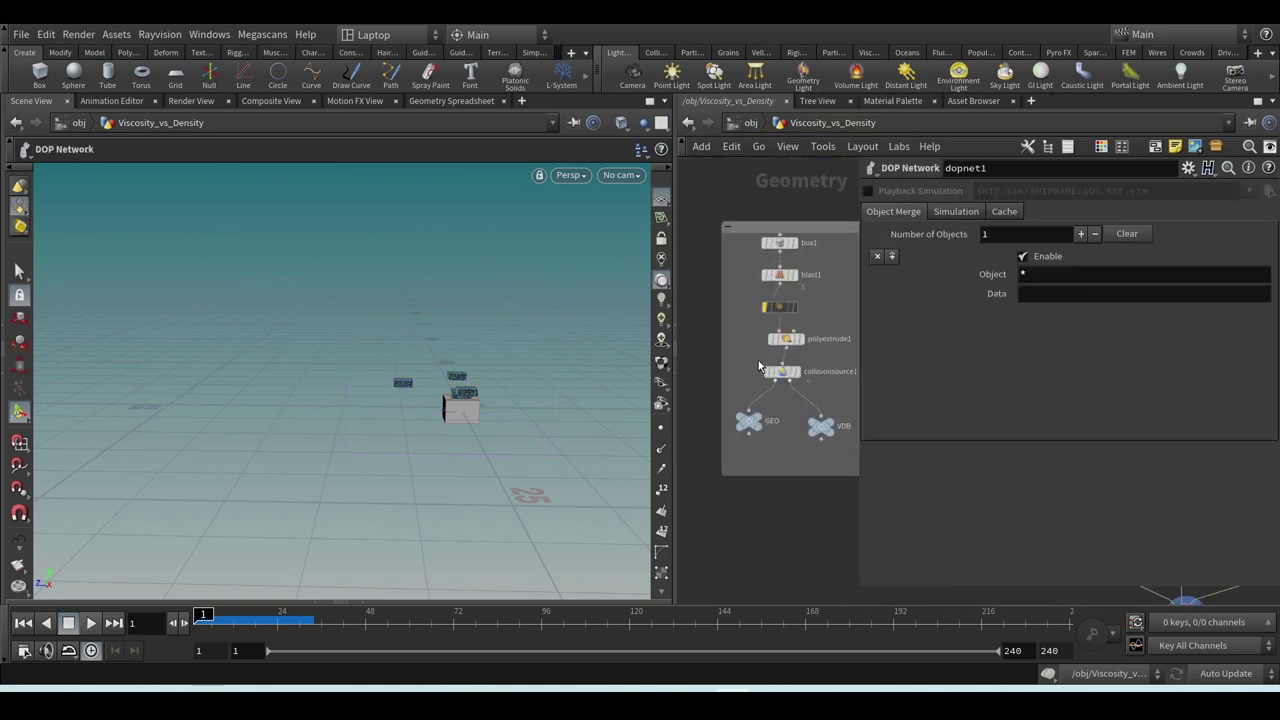
{"action": "left_click", "coordinate": [760, 416]}
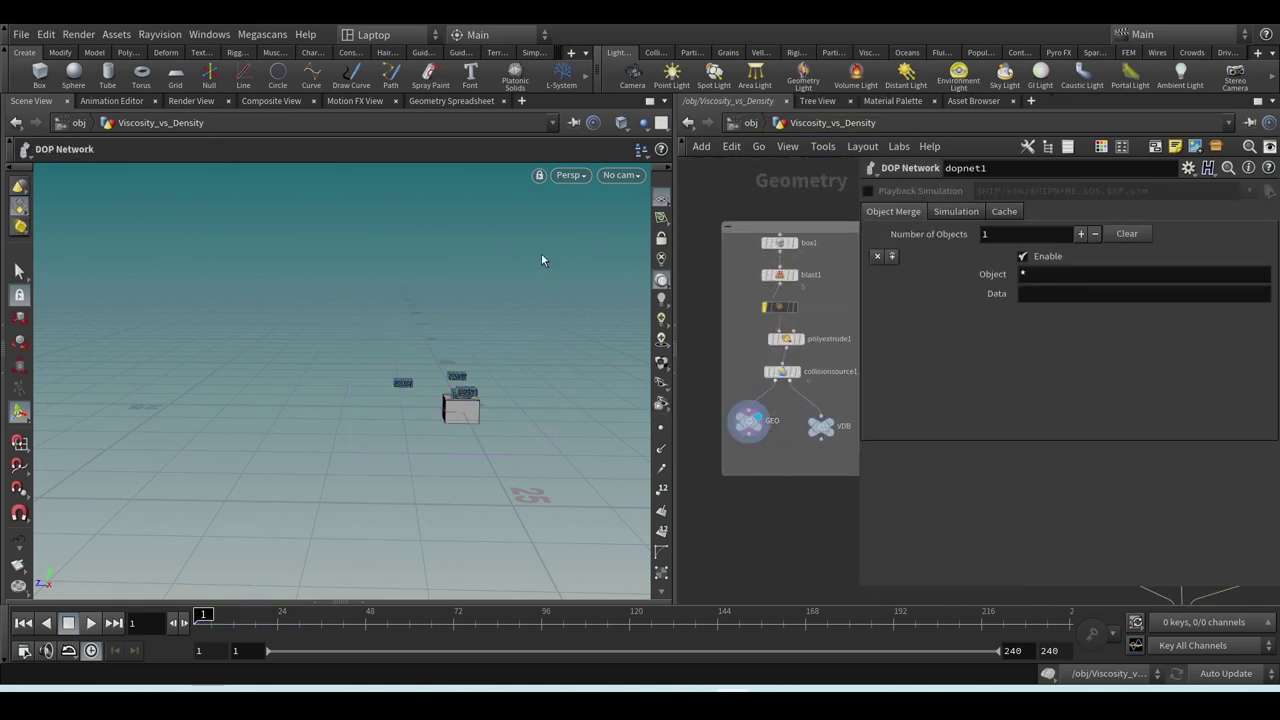
{"action": "scroll", "coordinate": [474, 374], "scroll_direction": "up", "scroll_amount": 5, "text": "alt"}
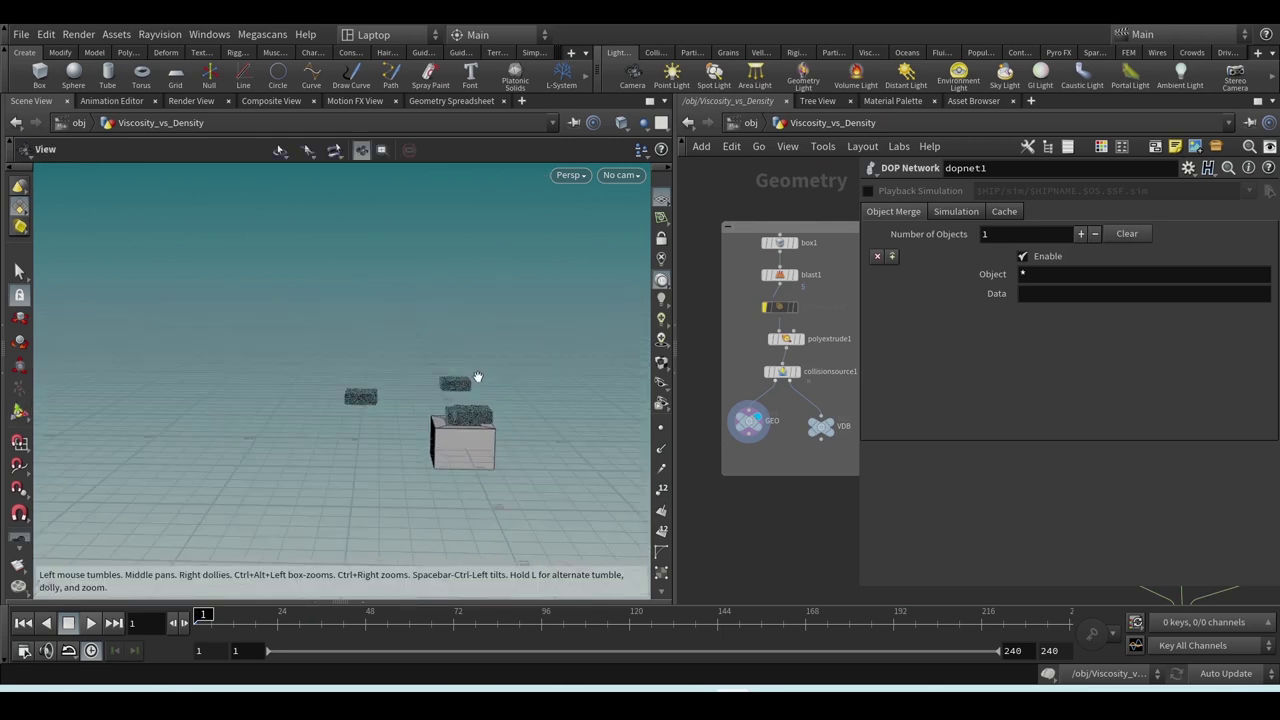
{"action": "left_click_drag", "start_coordinate": [477, 376], "coordinate": [484, 432], "text": "alt"}
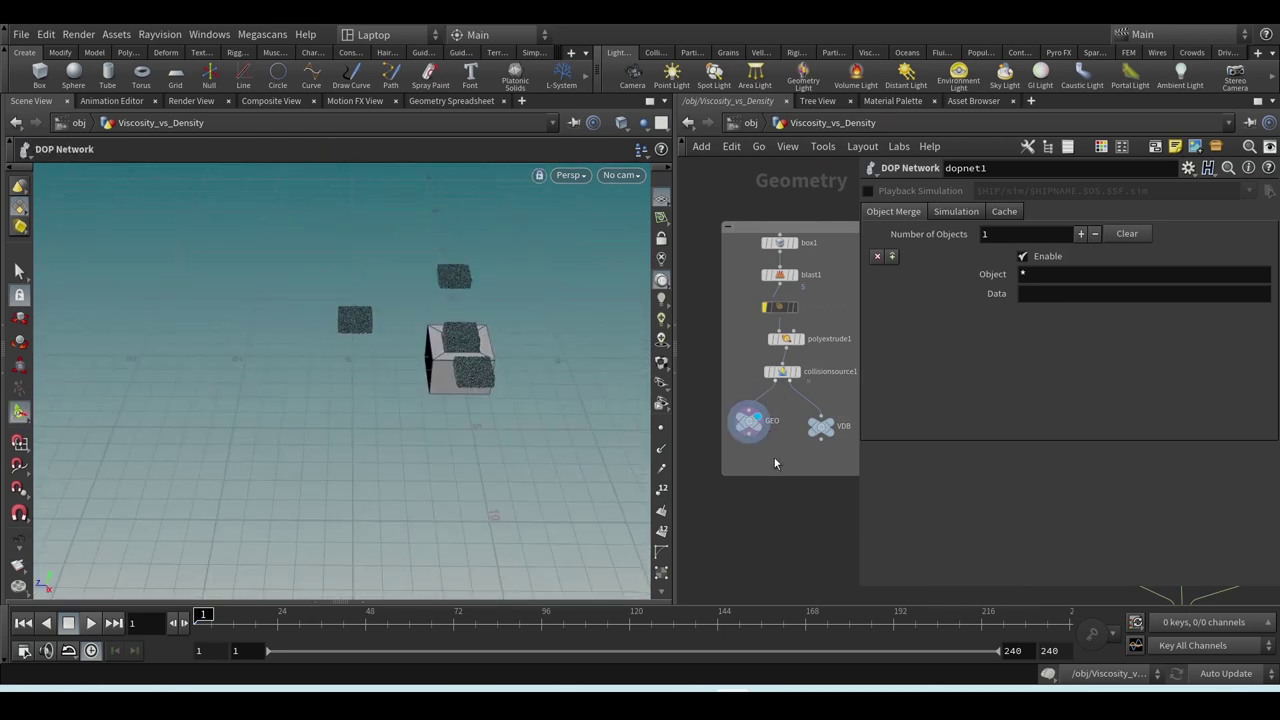
- Isolate the collision container in the scene view and examine its hollow interior and thick walls from above
{"action": "mouse_move", "coordinate": [762, 430]}
{"action": "scroll", "coordinate": [801, 471], "scroll_direction": "down", "scroll_amount": 5}
{"action": "middle_click_drag", "start_coordinate": [801, 471], "coordinate": [694, 402]}
{"action": "scroll", "coordinate": [798, 457], "scroll_direction": "up", "scroll_amount": 3}
{"action": "left_click", "coordinate": [797, 453]}
{"action": "middle_click_drag", "start_coordinate": [740, 454], "coordinate": [813, 463]}
{"action": "scroll", "coordinate": [440, 357], "scroll_direction": "up", "scroll_amount": 2, "text": "alt"}
{"action": "left_click_drag", "start_coordinate": [440, 358], "coordinate": [463, 380]}
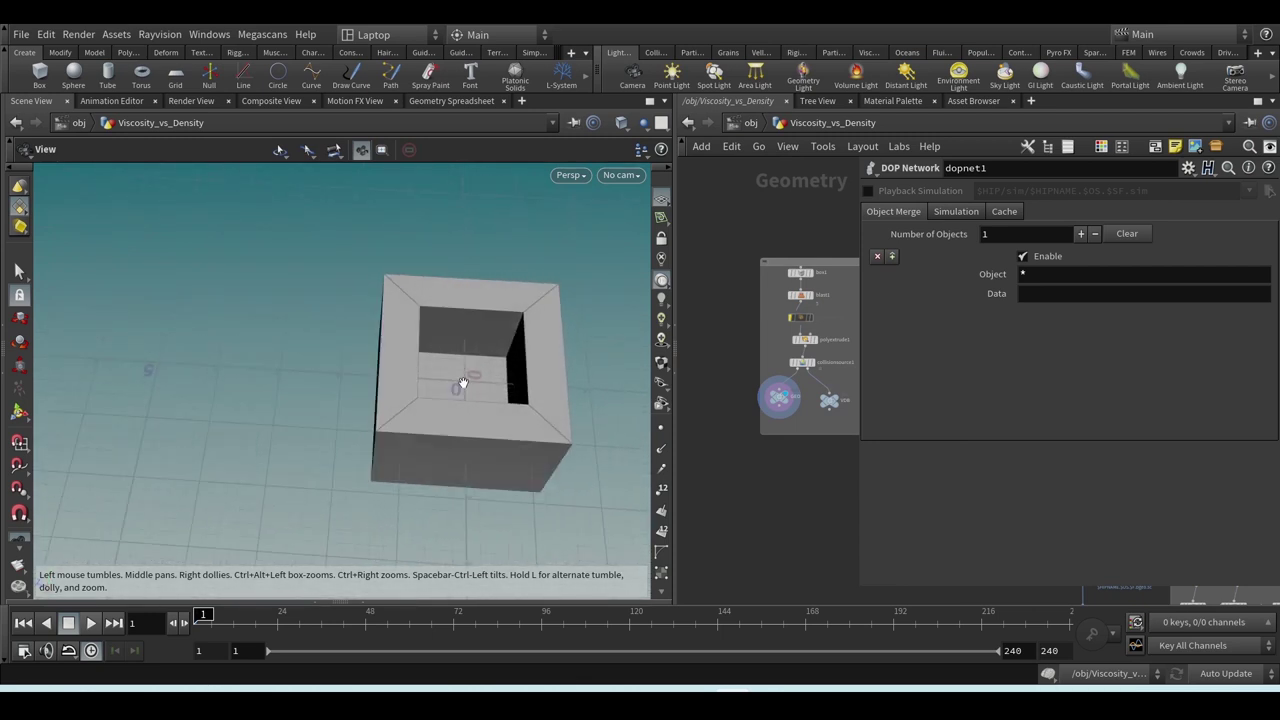
{"action": "scroll", "coordinate": [486, 380], "scroll_direction": "up", "scroll_amount": 5}
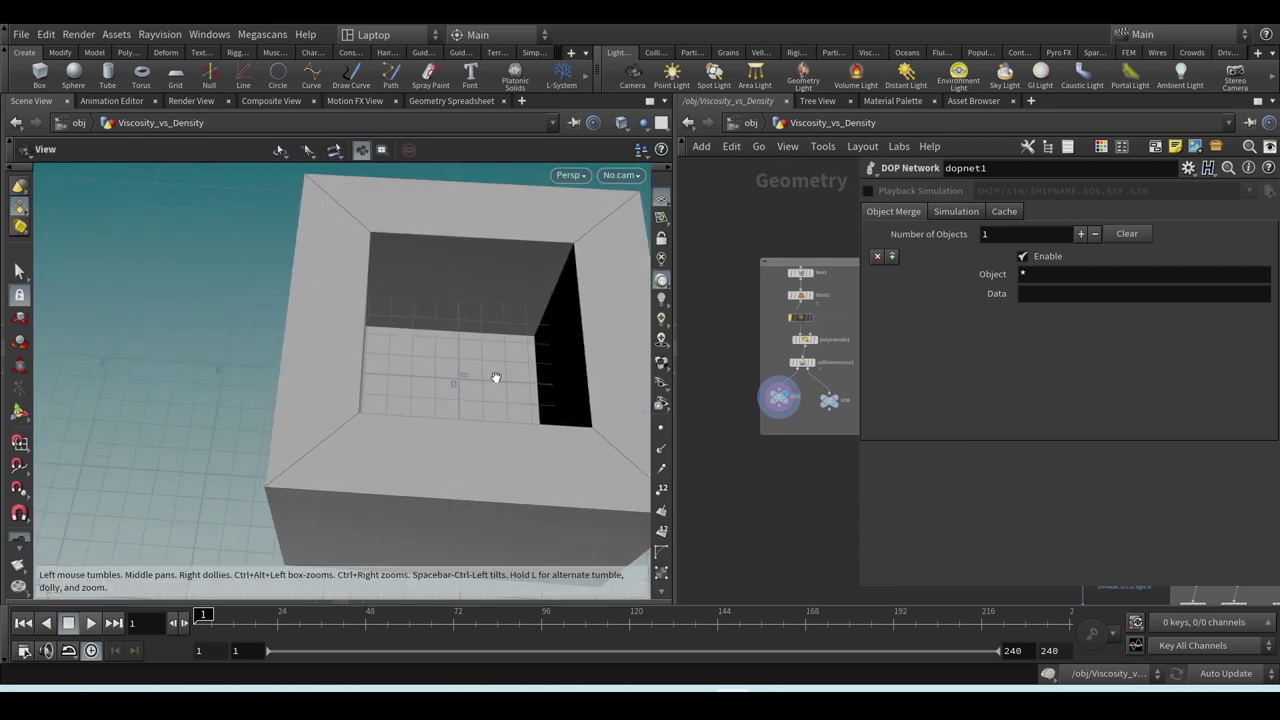
{"action": "middle_click_drag", "start_coordinate": [494, 377], "coordinate": [403, 377], "text": "alt"}
{"action": "scroll", "coordinate": [403, 377], "scroll_direction": "down", "scroll_amount": 4}
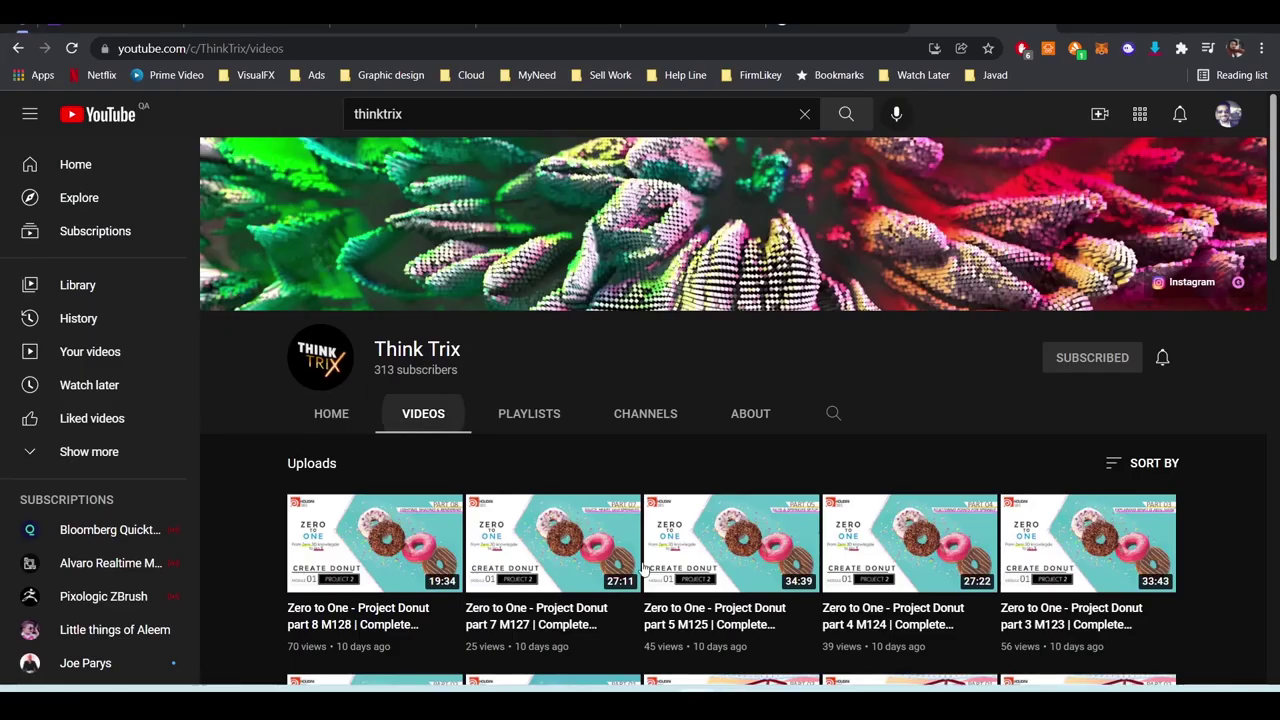
- Switch to the browser's Density and Viscosity science video as a reference, and return to the container in Houdini
{"action": "left_click", "coordinate": [380, 24]}
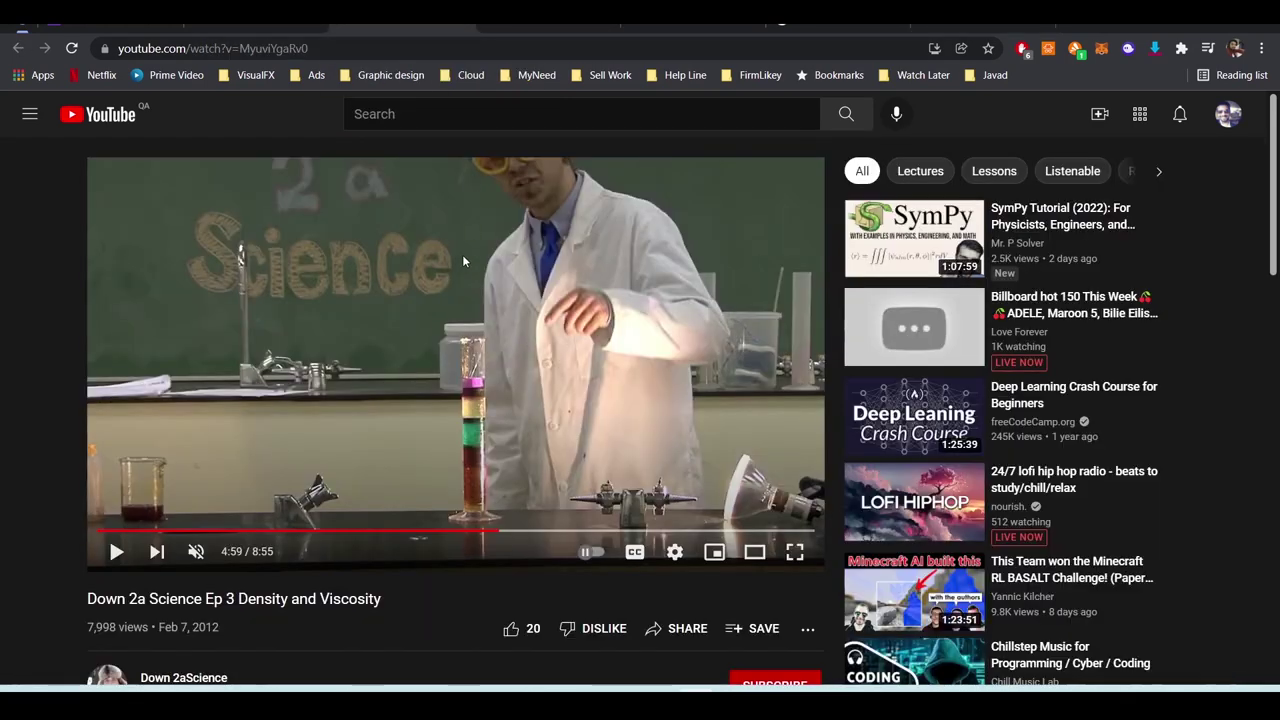
{"action": "left_click", "coordinate": [1163, 32]}
{"action": "key", "text": "space"}
{"action": "left_click_drag", "start_coordinate": [515, 386], "coordinate": [401, 328]}
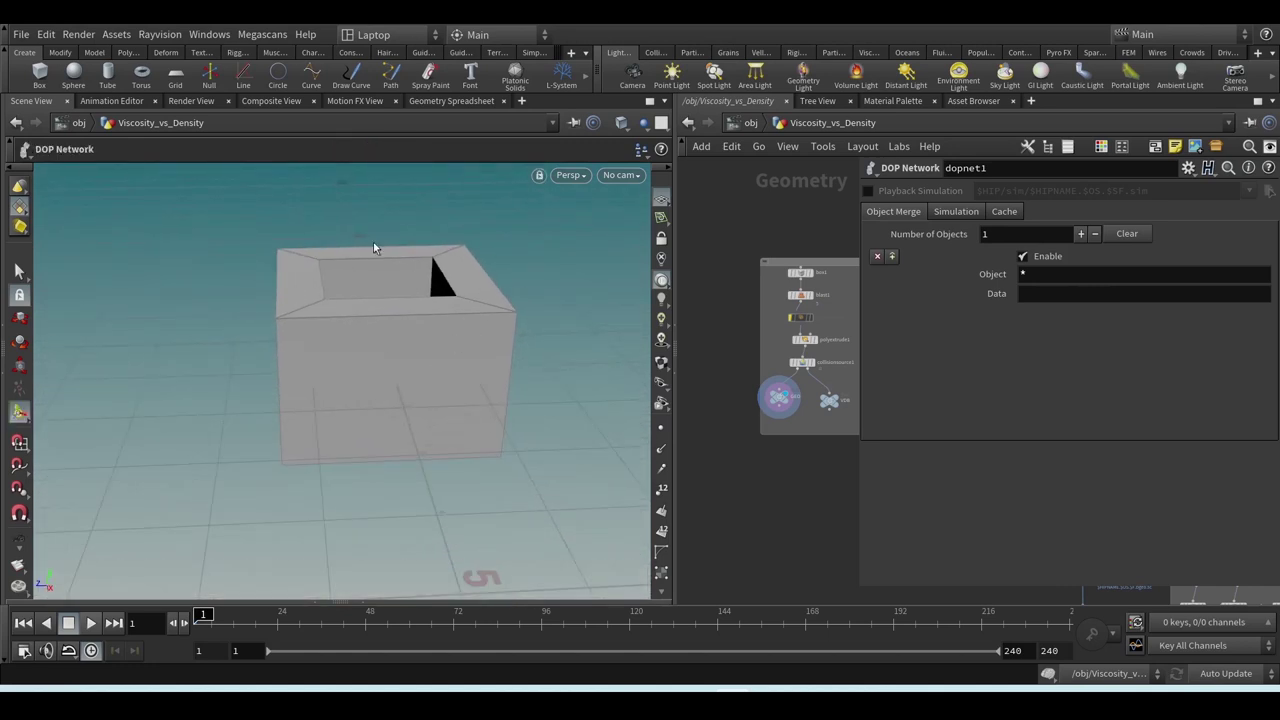
- Narrow the parameter overlay to uncover the network, and display dopnet1 with all fluid blocks around the container
{"action": "middle_click_drag", "start_coordinate": [818, 480], "coordinate": [759, 476]}
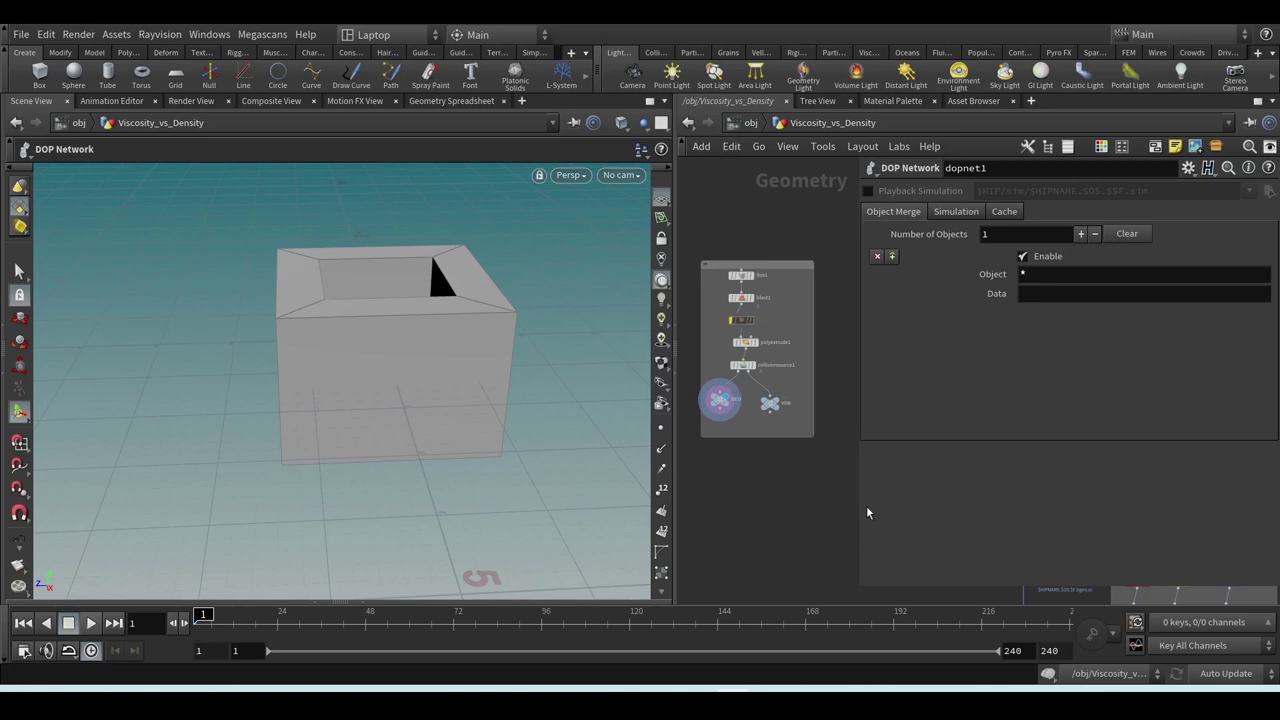
{"action": "left_click_drag", "start_coordinate": [856, 502], "coordinate": [1085, 502]}
{"action": "middle_click_drag", "start_coordinate": [1000, 450], "coordinate": [807, 410]}
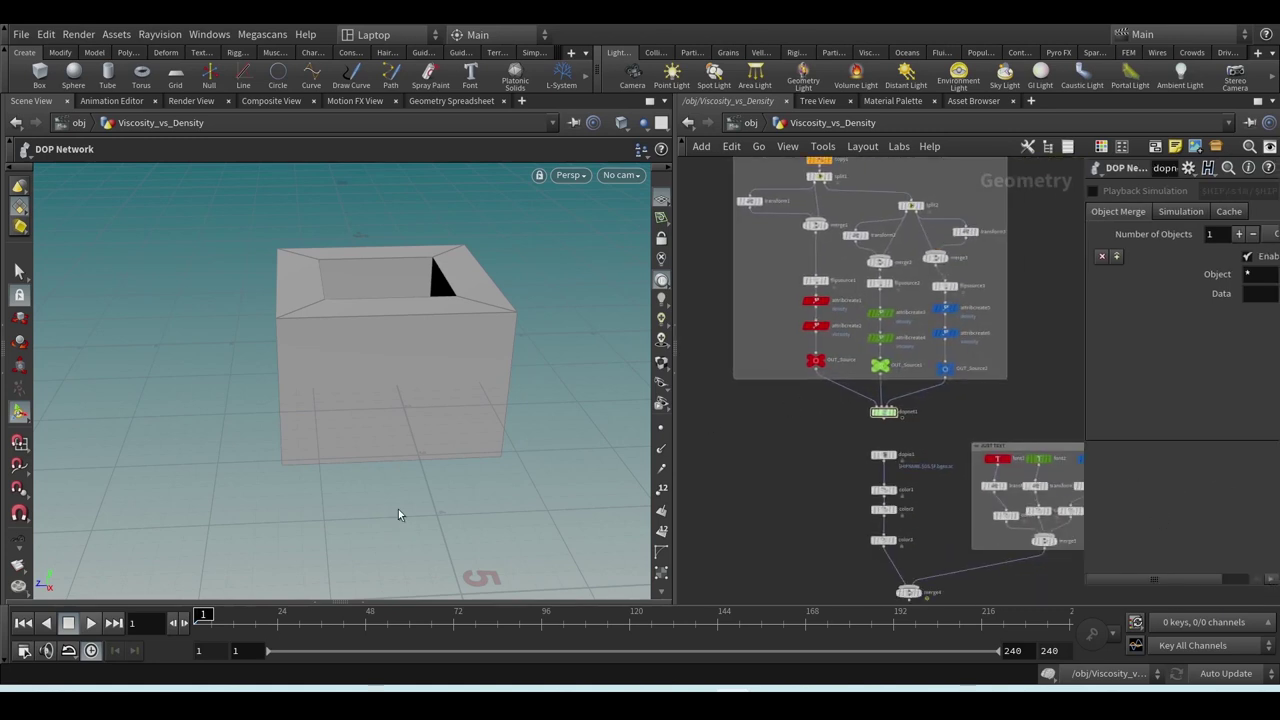
{"action": "scroll", "coordinate": [760, 476], "scroll_direction": "up", "scroll_amount": 4}
{"action": "middle_click_drag", "start_coordinate": [837, 477], "coordinate": [787, 507]}
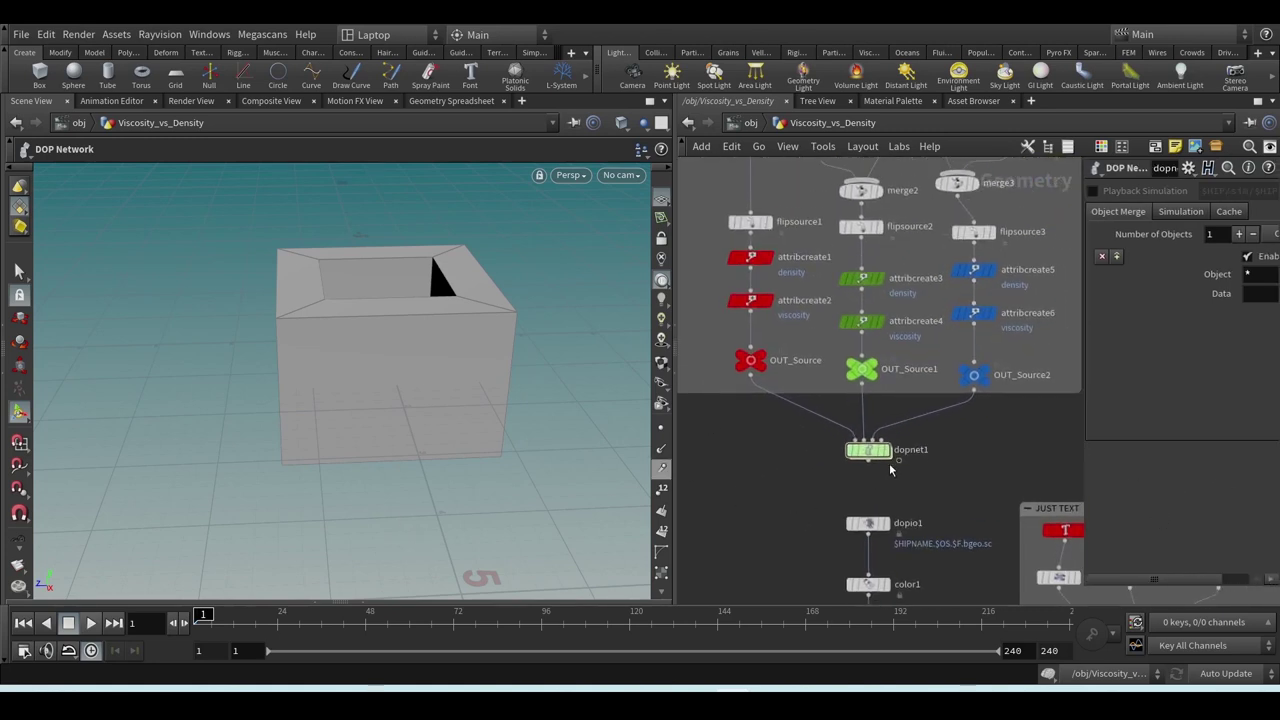
{"action": "middle_click_drag", "start_coordinate": [959, 506], "coordinate": [958, 464]}
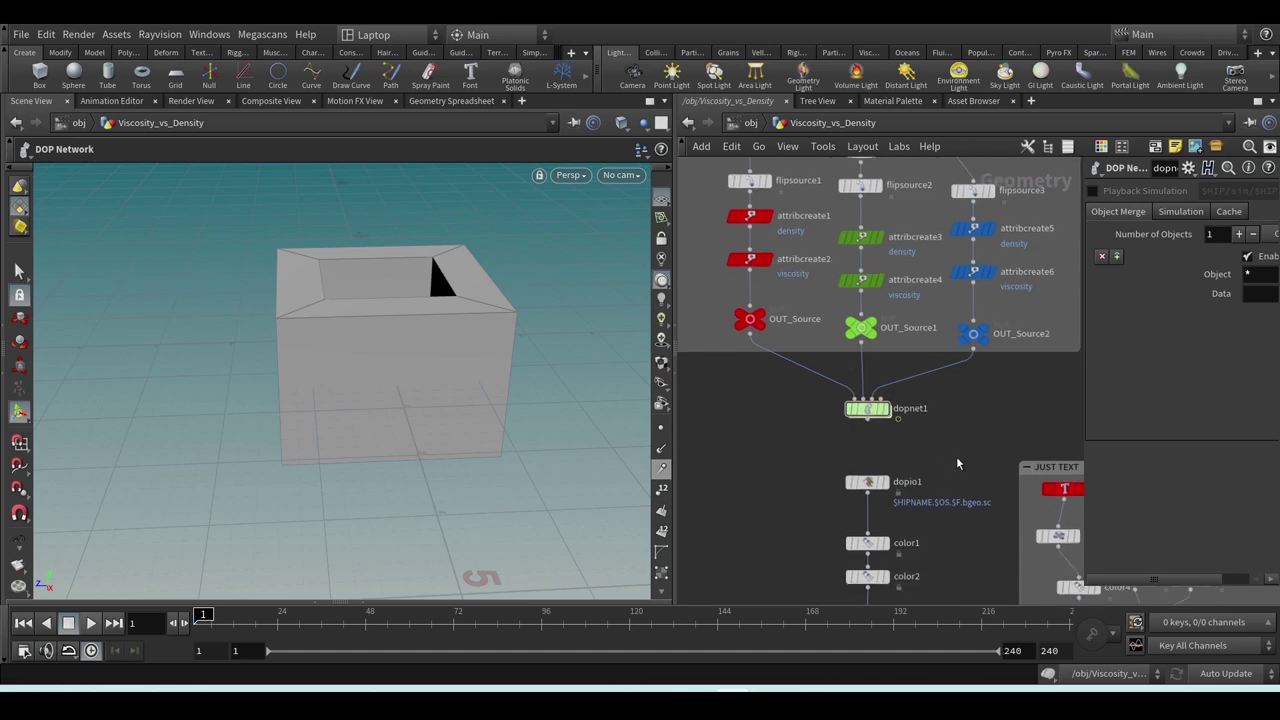
{"action": "left_click", "coordinate": [886, 410]}
{"action": "scroll", "coordinate": [469, 472], "scroll_direction": "down", "scroll_amount": 5}
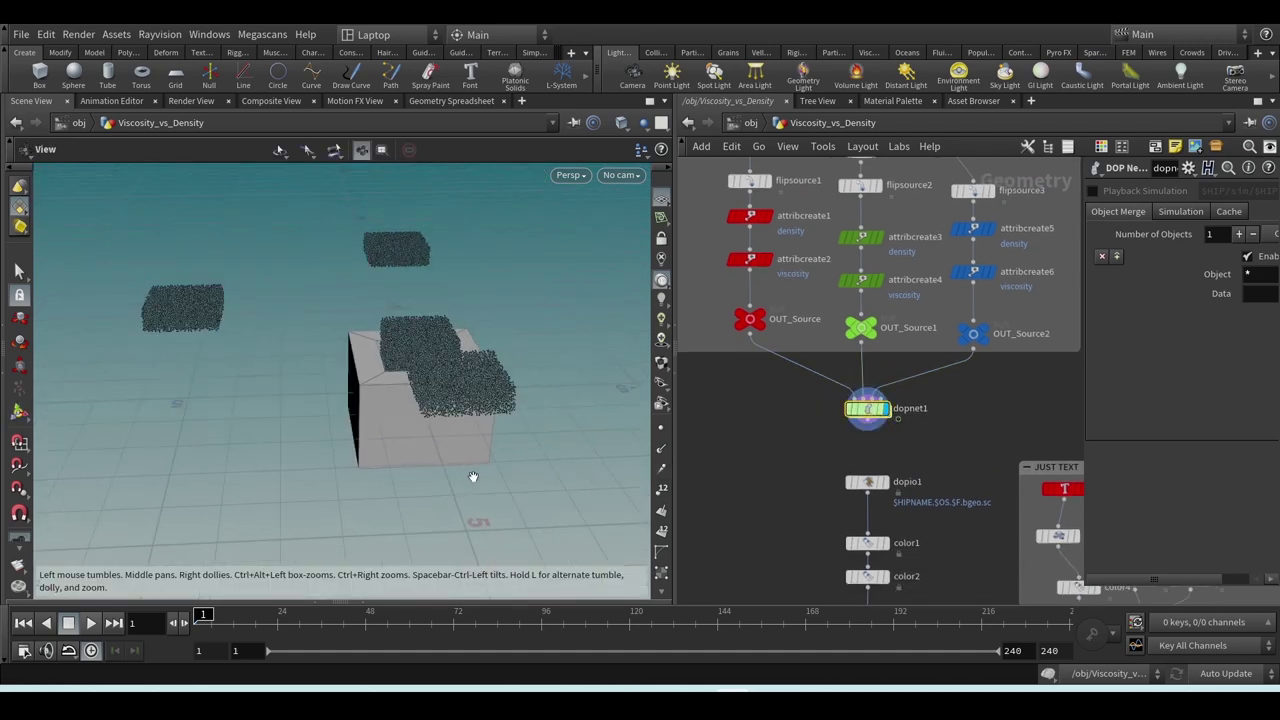
{"action": "left_click_drag", "start_coordinate": [473, 476], "coordinate": [594, 446], "text": "alt"}
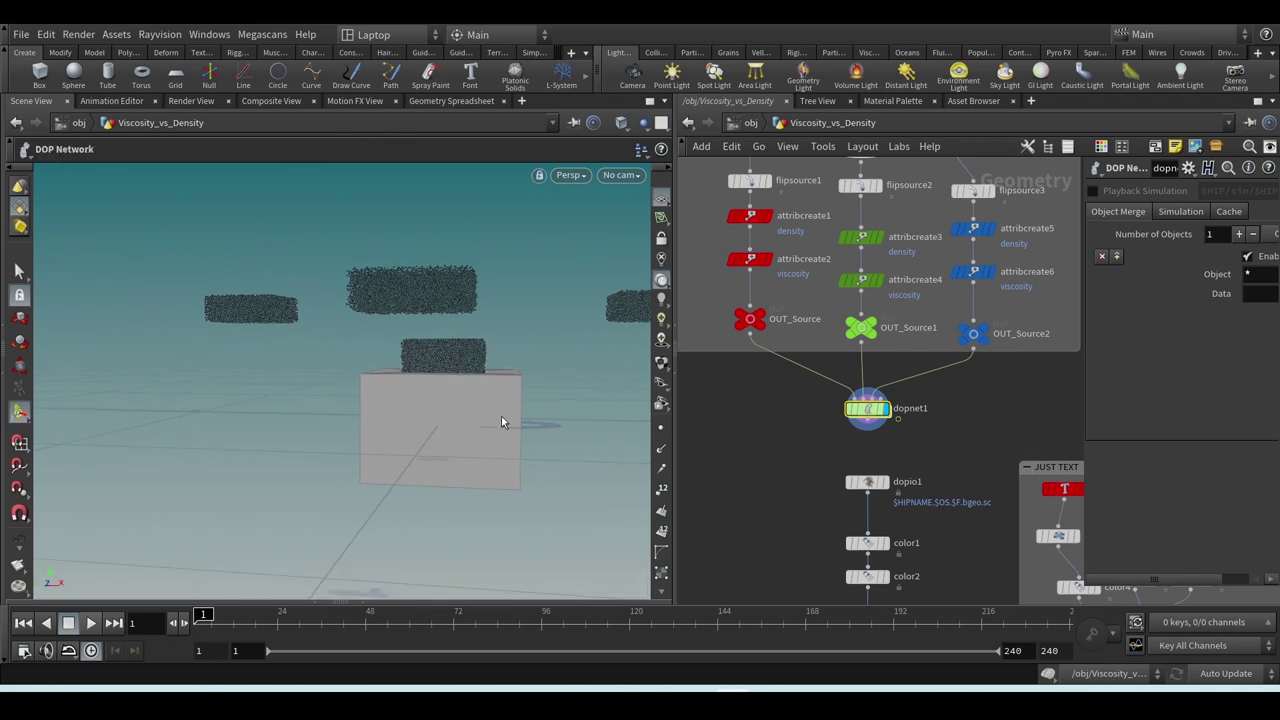
- Enter dopnet1, select staticobject1 and widen the parameter overlay to examine its SOP path and collision settings
{"action": "double_click", "coordinate": [866, 408]}
{"action": "left_click", "coordinate": [799, 432]}
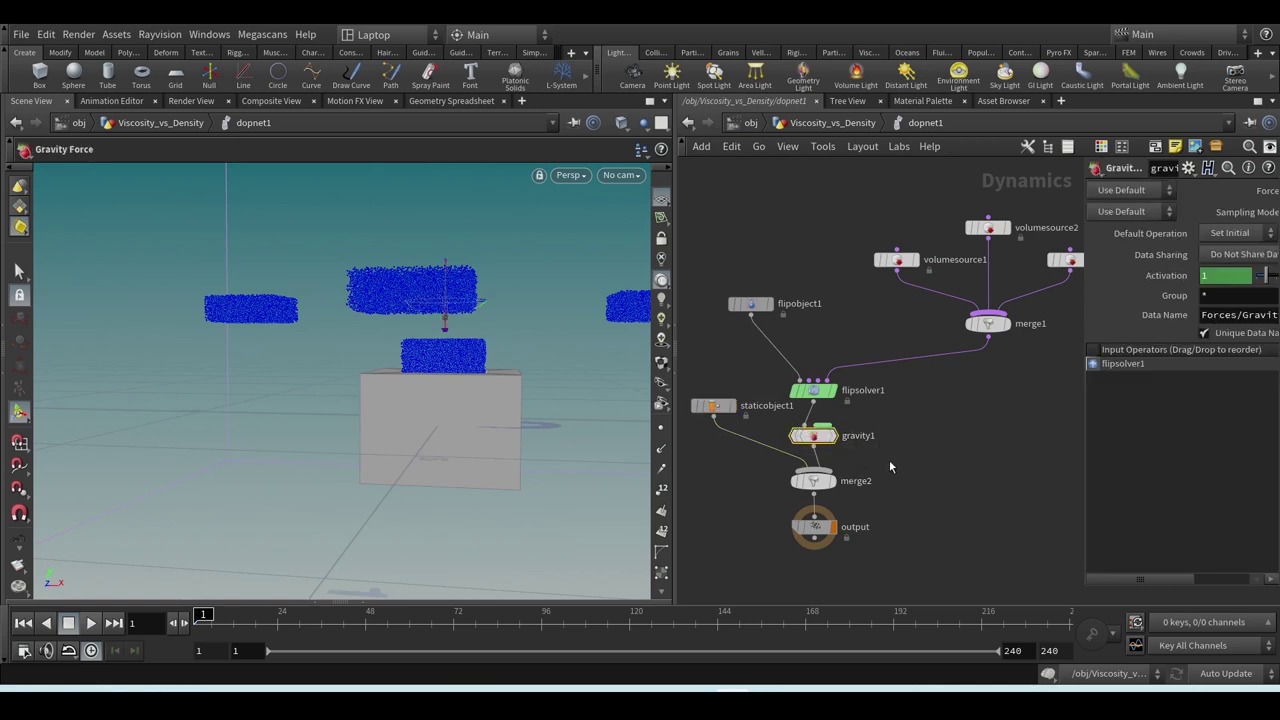
{"action": "left_click", "coordinate": [714, 405]}
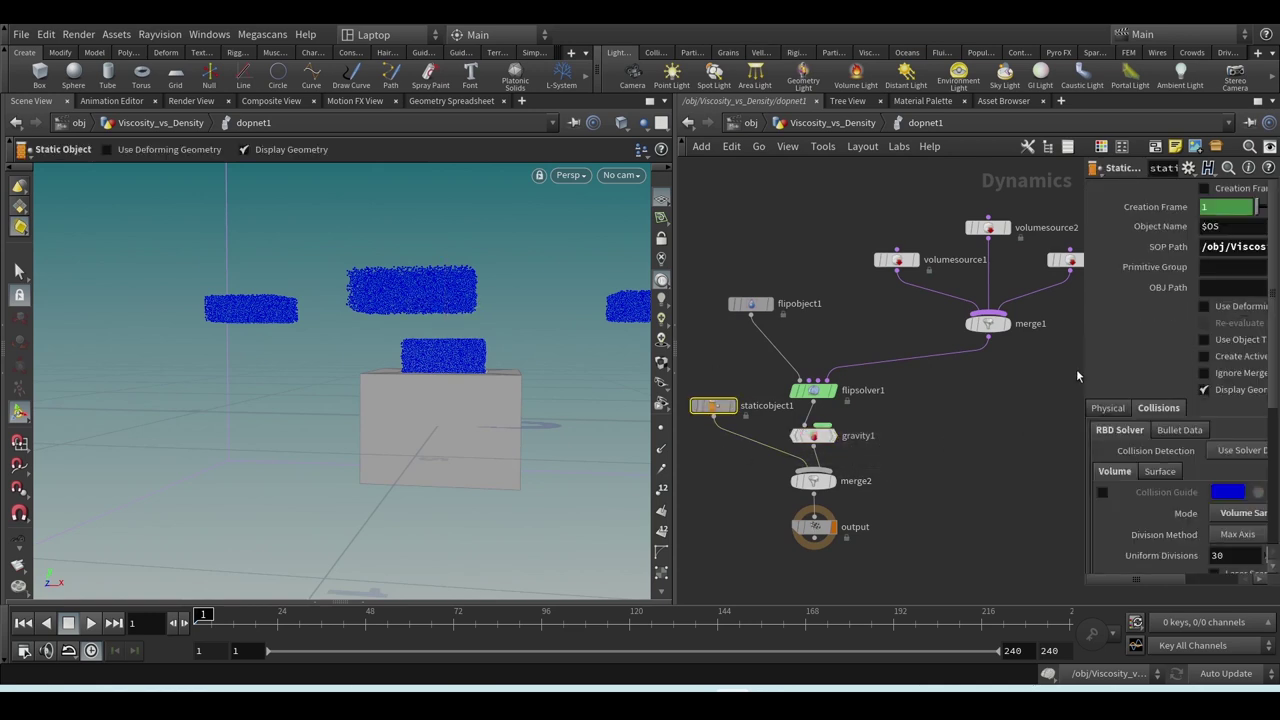
{"action": "left_click_drag", "start_coordinate": [1082, 367], "coordinate": [903, 367]}
{"action": "scroll", "coordinate": [1204, 371], "scroll_direction": "down", "scroll_amount": 3}
{"action": "scroll", "coordinate": [1204, 371], "scroll_direction": "up", "scroll_amount": 3}
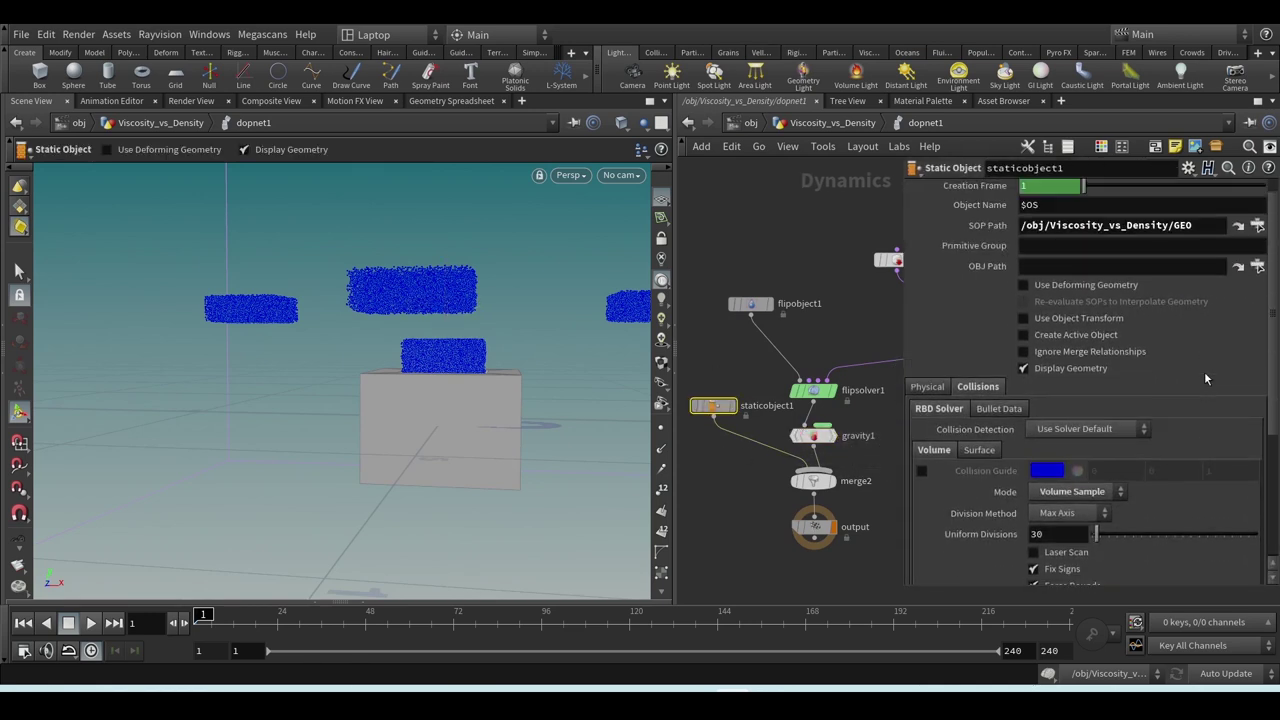
{"action": "scroll", "coordinate": [1204, 371], "scroll_direction": "down", "scroll_amount": 2}
{"action": "scroll", "coordinate": [1202, 372], "scroll_direction": "down", "scroll_amount": 2}
{"action": "scroll", "coordinate": [1171, 338], "scroll_direction": "up", "scroll_amount": 5}
- Return to the geometry network and open collisionsource1's volume settings in the collision branch
{"action": "left_click", "coordinate": [812, 123]}
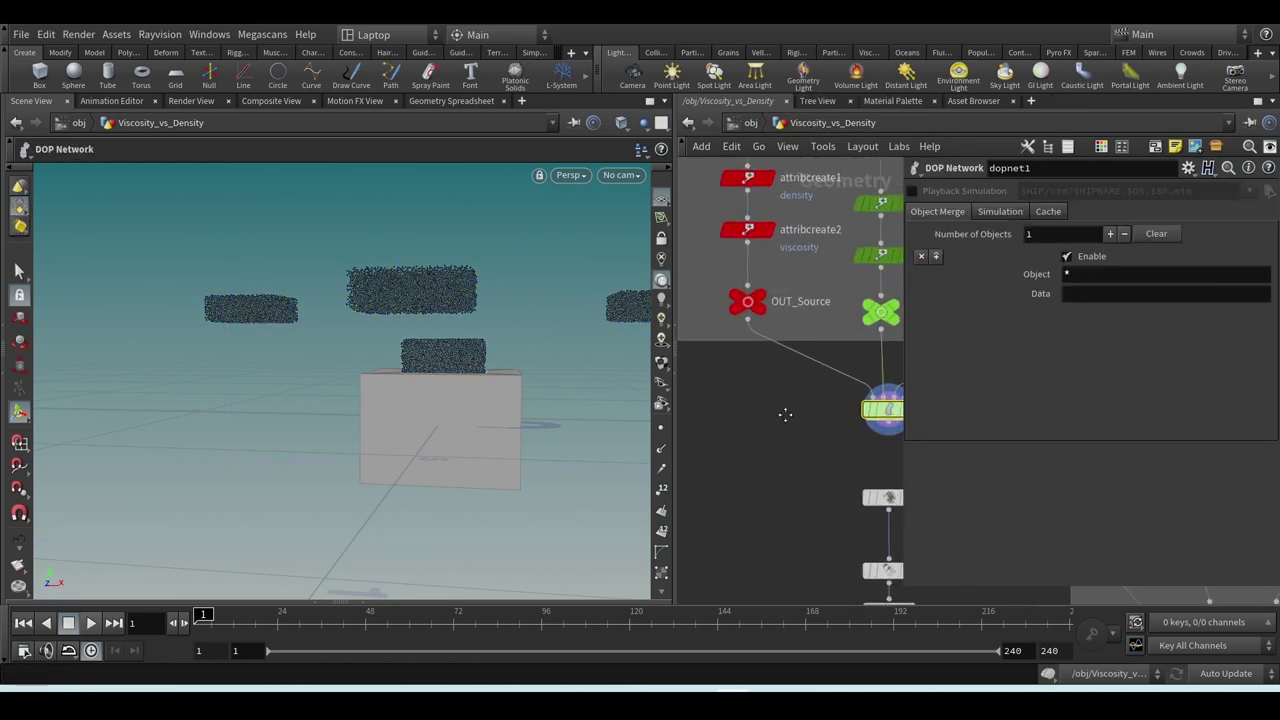
{"action": "middle_click_drag", "start_coordinate": [855, 451], "coordinate": [866, 459]}
{"action": "scroll", "coordinate": [720, 415], "scroll_direction": "down", "scroll_amount": 5}
{"action": "middle_click_drag", "start_coordinate": [720, 413], "coordinate": [823, 435]}
{"action": "scroll", "coordinate": [728, 337], "scroll_direction": "up", "scroll_amount": 5}
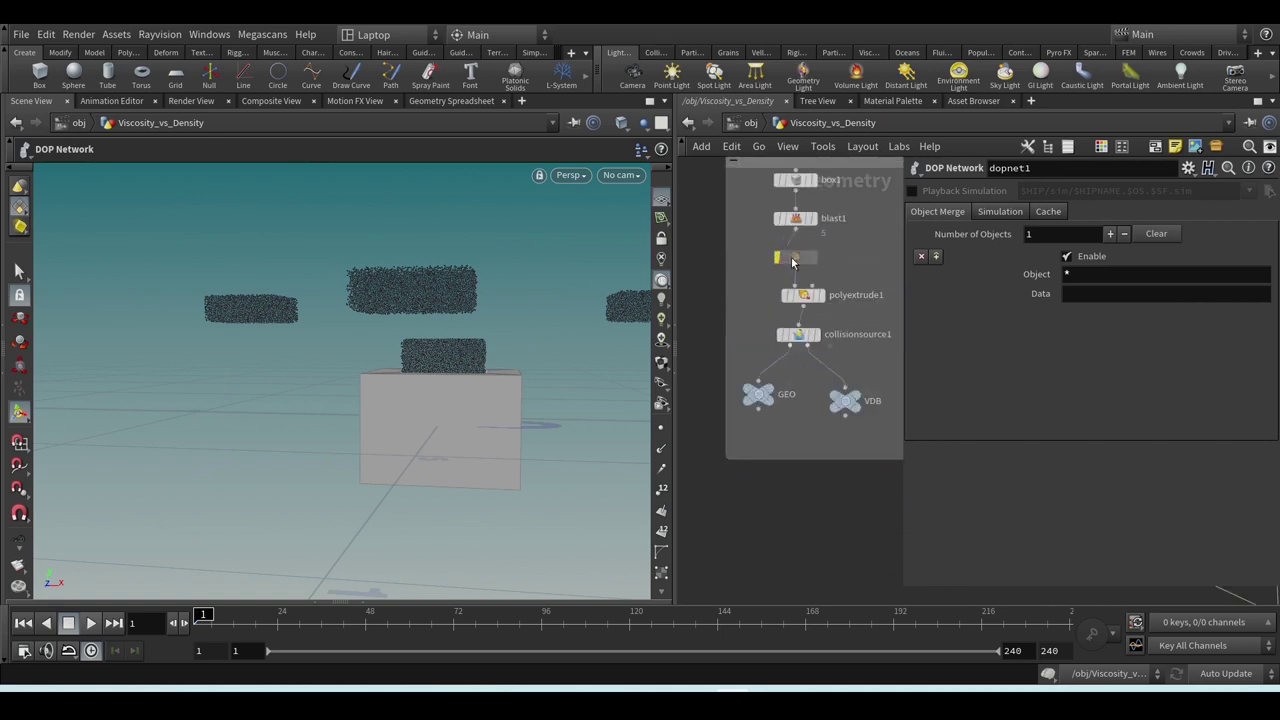
{"action": "scroll", "coordinate": [815, 362], "scroll_direction": "up", "scroll_amount": 3}
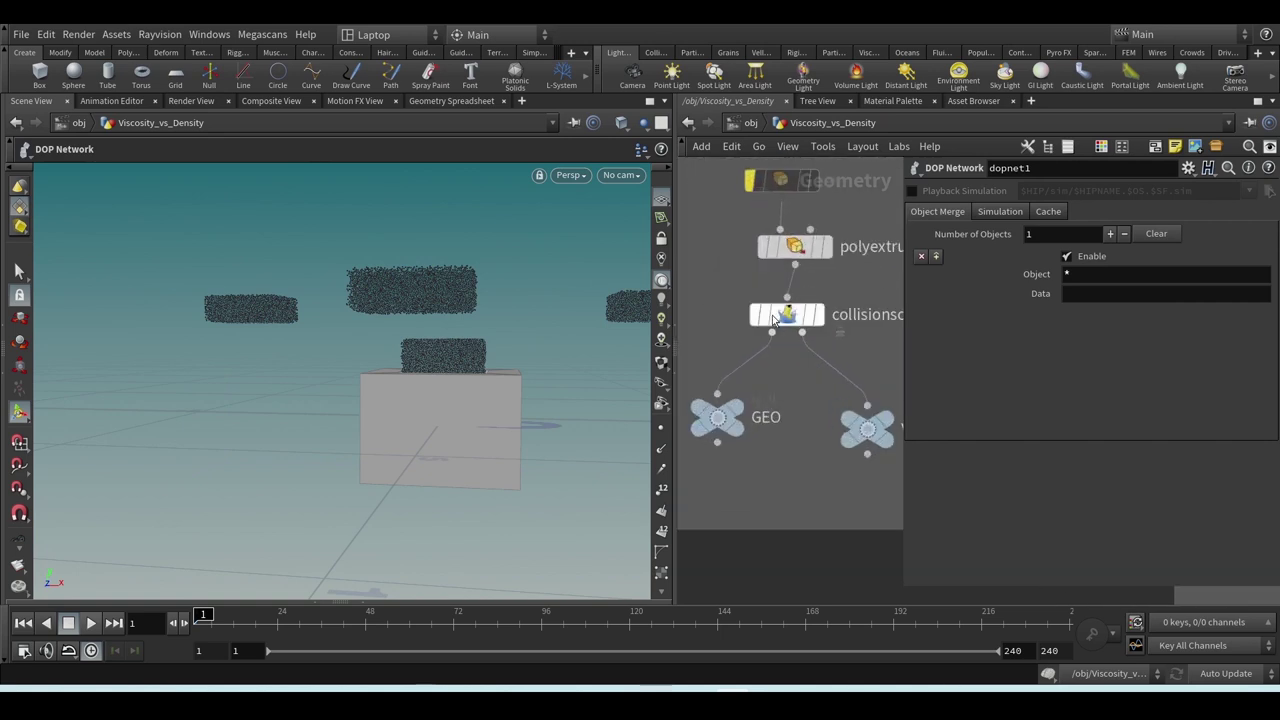
{"action": "left_click", "coordinate": [793, 318]}
{"action": "scroll", "coordinate": [815, 400], "scroll_direction": "down", "scroll_amount": 2}
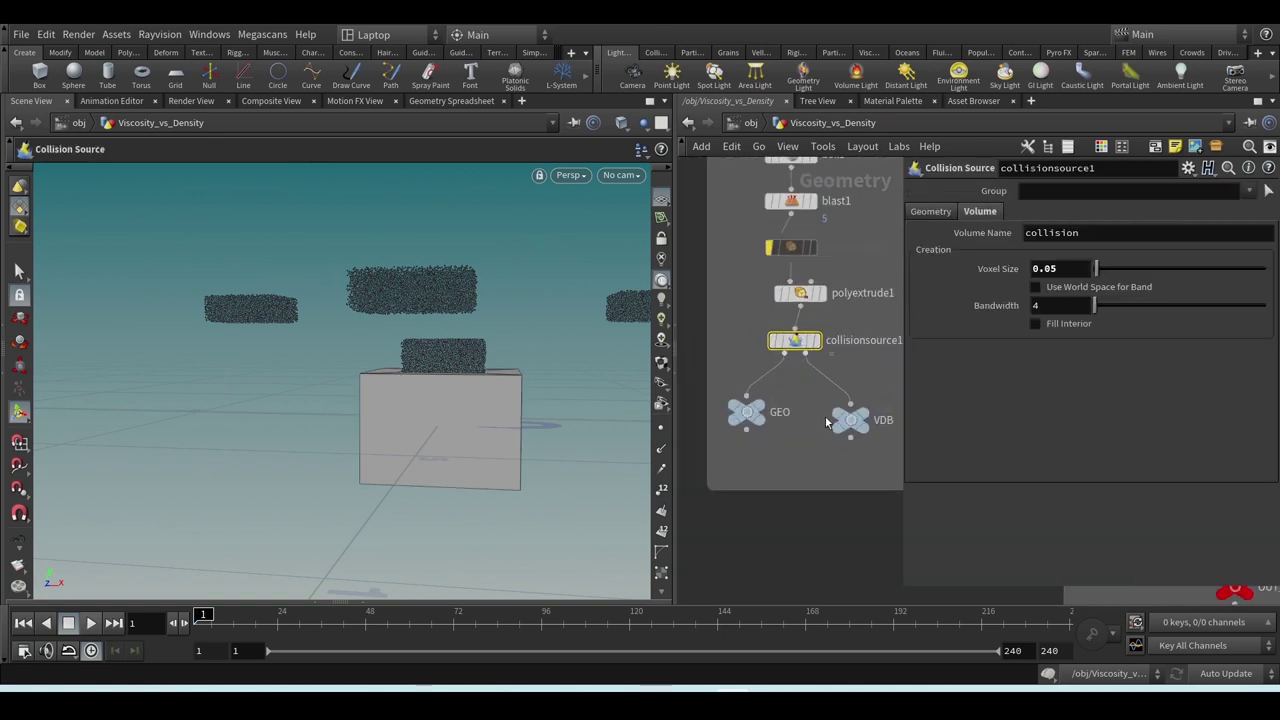
- Compare the GEO and VDB outputs of collisionsource1 and examine its voxel size
{"action": "left_click", "coordinate": [745, 412]}
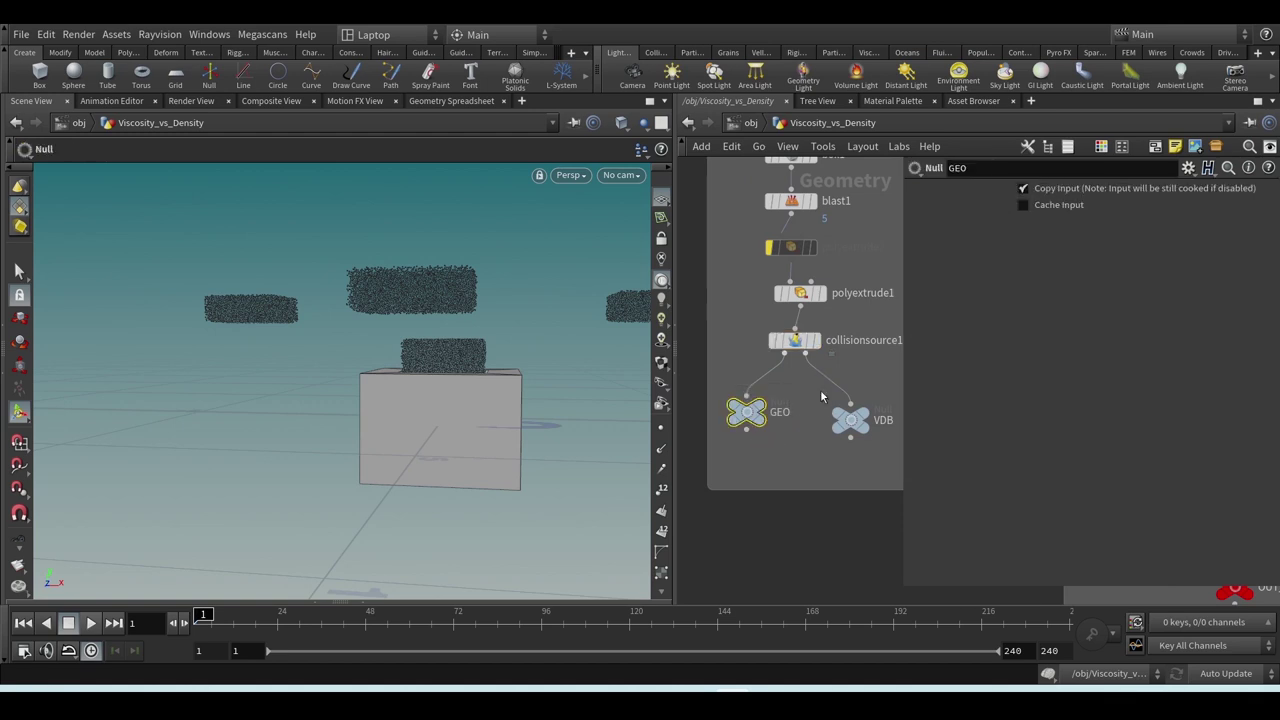
{"action": "left_click", "coordinate": [850, 420]}
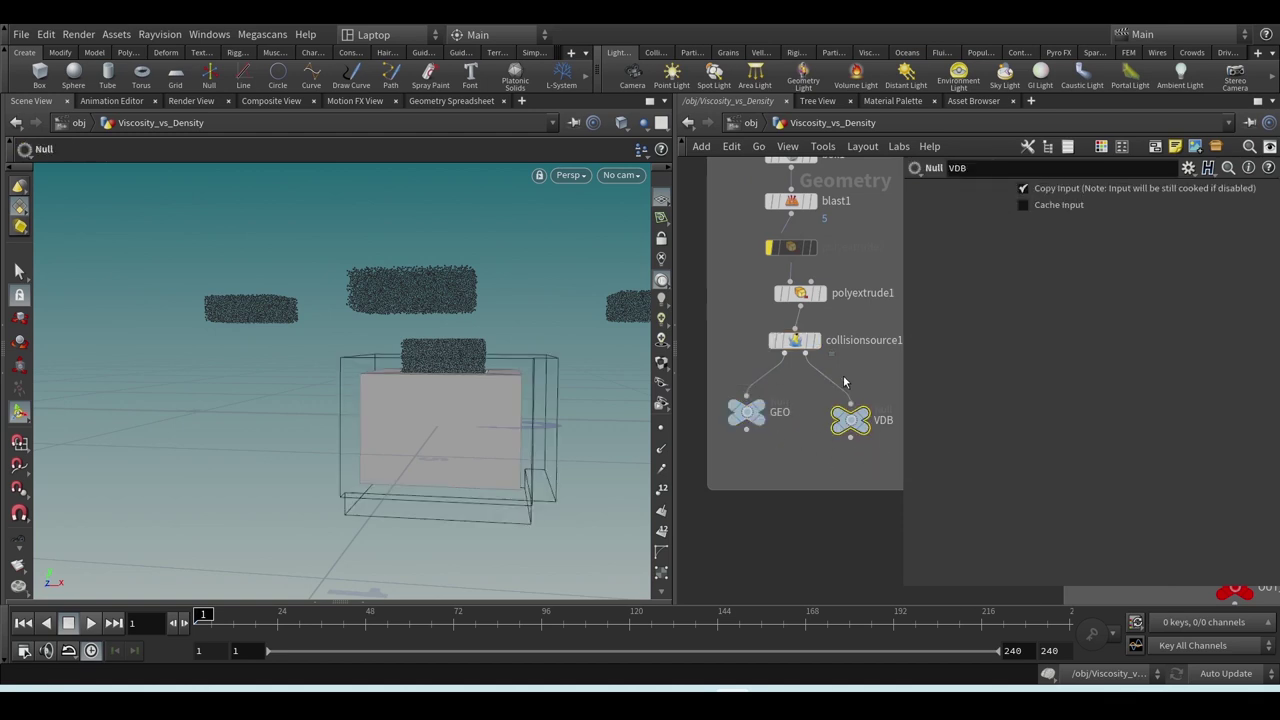
{"action": "left_click", "coordinate": [794, 340]}
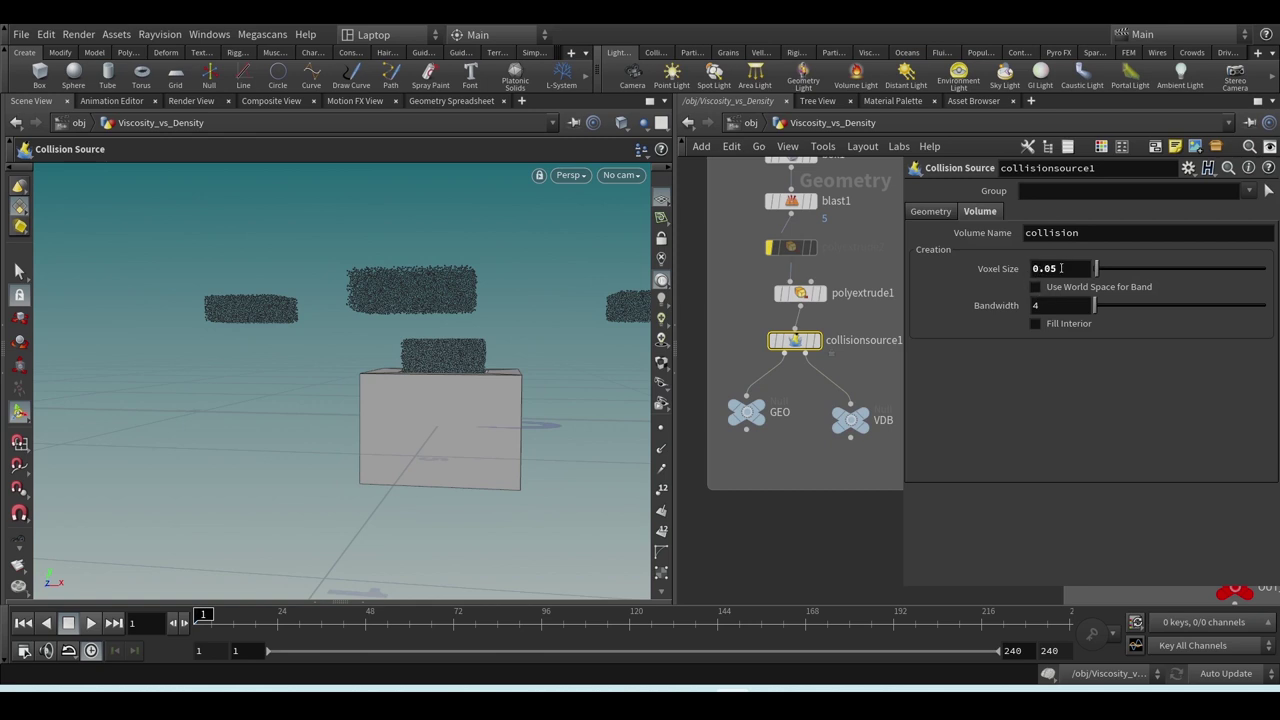
{"action": "left_click_drag", "start_coordinate": [1061, 268], "coordinate": [1033, 267]}
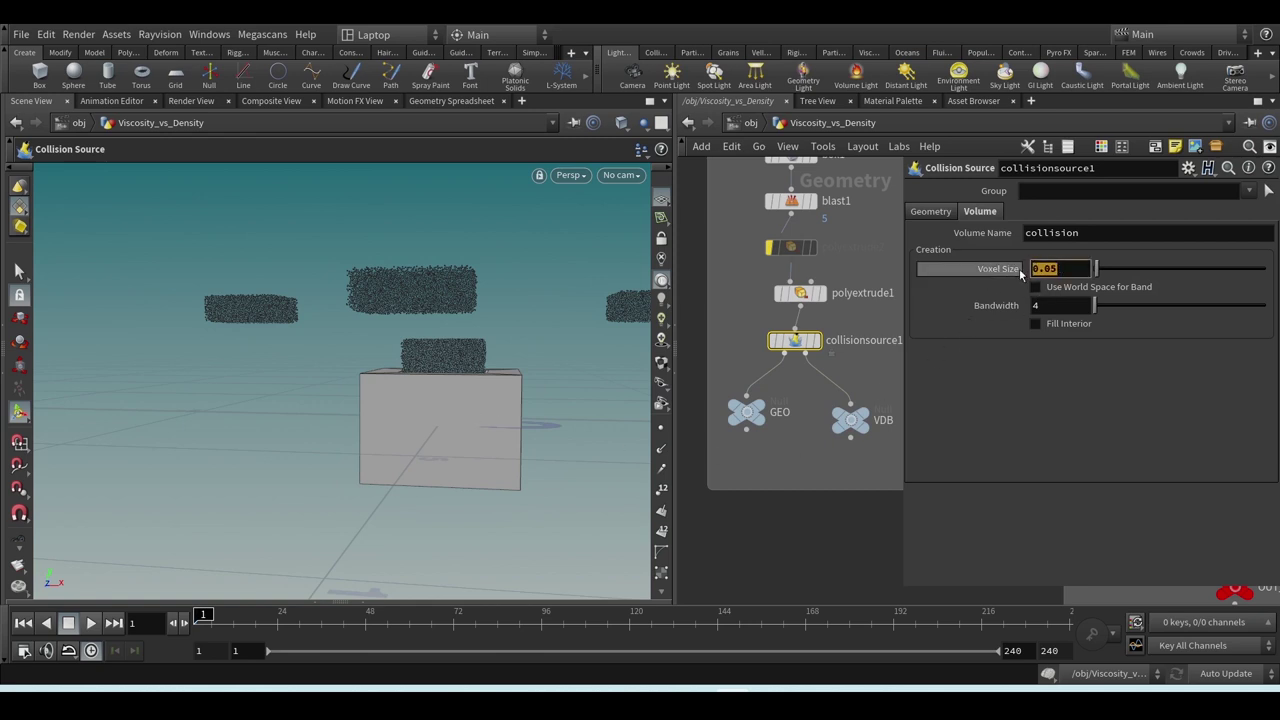
- Display the VDB null and examine the container's collision volume from above
{"action": "left_click", "coordinate": [814, 515]}
{"action": "left_click", "coordinate": [867, 417]}
{"action": "left_click_drag", "start_coordinate": [522, 378], "coordinate": [499, 484], "text": "alt"}
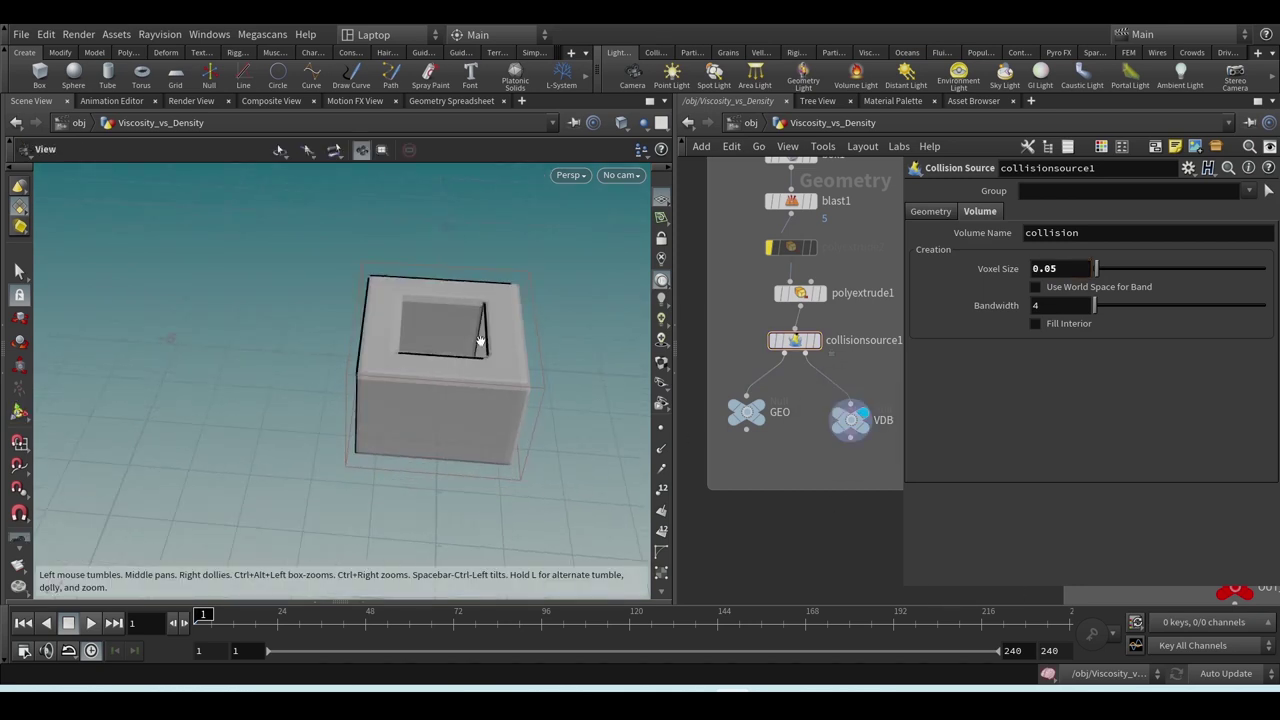
{"action": "left_click_drag", "start_coordinate": [480, 342], "coordinate": [460, 289]}
{"action": "key", "text": "Return"}
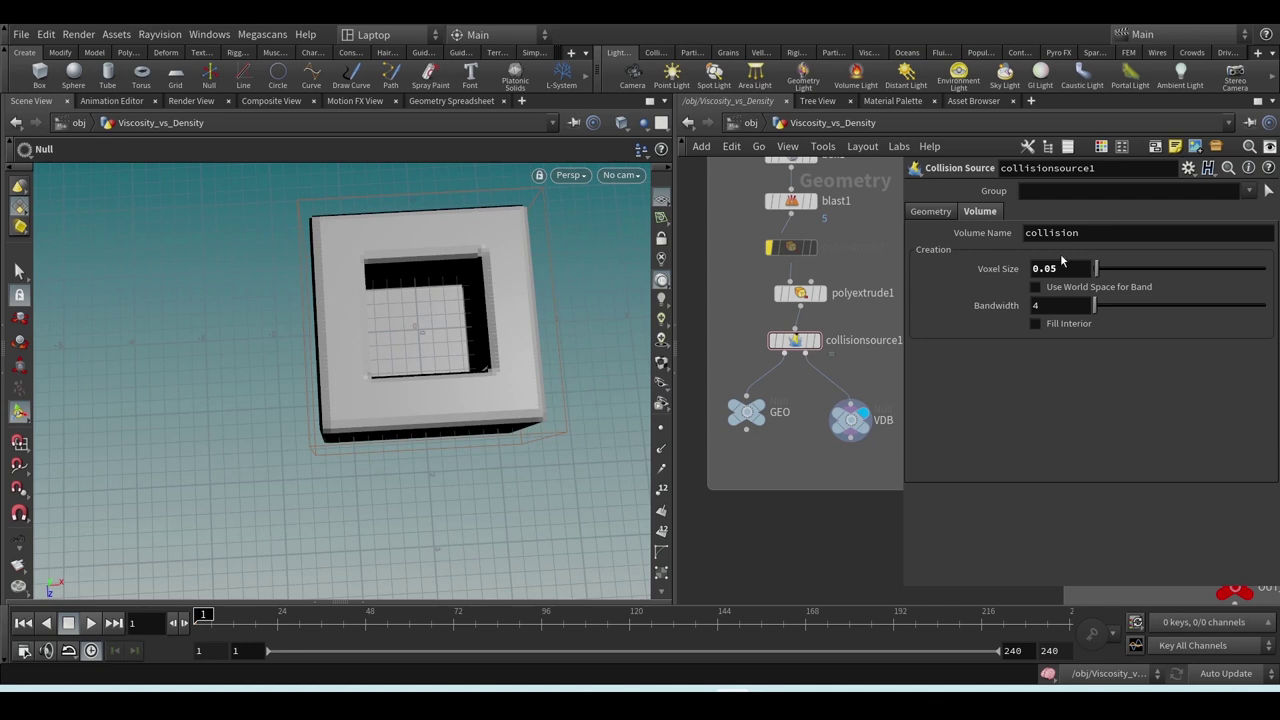
- Re-enter dopnet1, examine staticobject1's SOP path and collision settings, and return to the geometry network
{"action": "scroll", "coordinate": [791, 473], "scroll_direction": "down", "scroll_amount": 4}
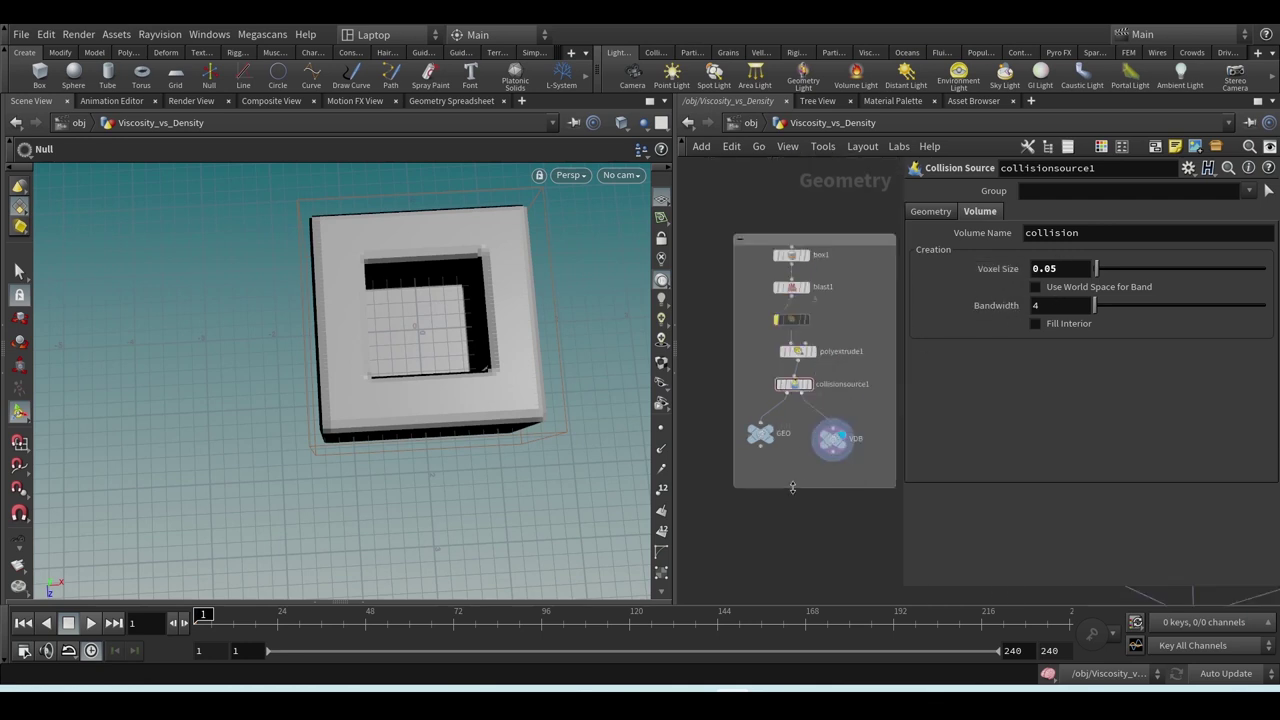
{"action": "middle_click_drag", "start_coordinate": [829, 539], "coordinate": [726, 473]}
{"action": "scroll", "coordinate": [760, 490], "scroll_direction": "up", "scroll_amount": 5}
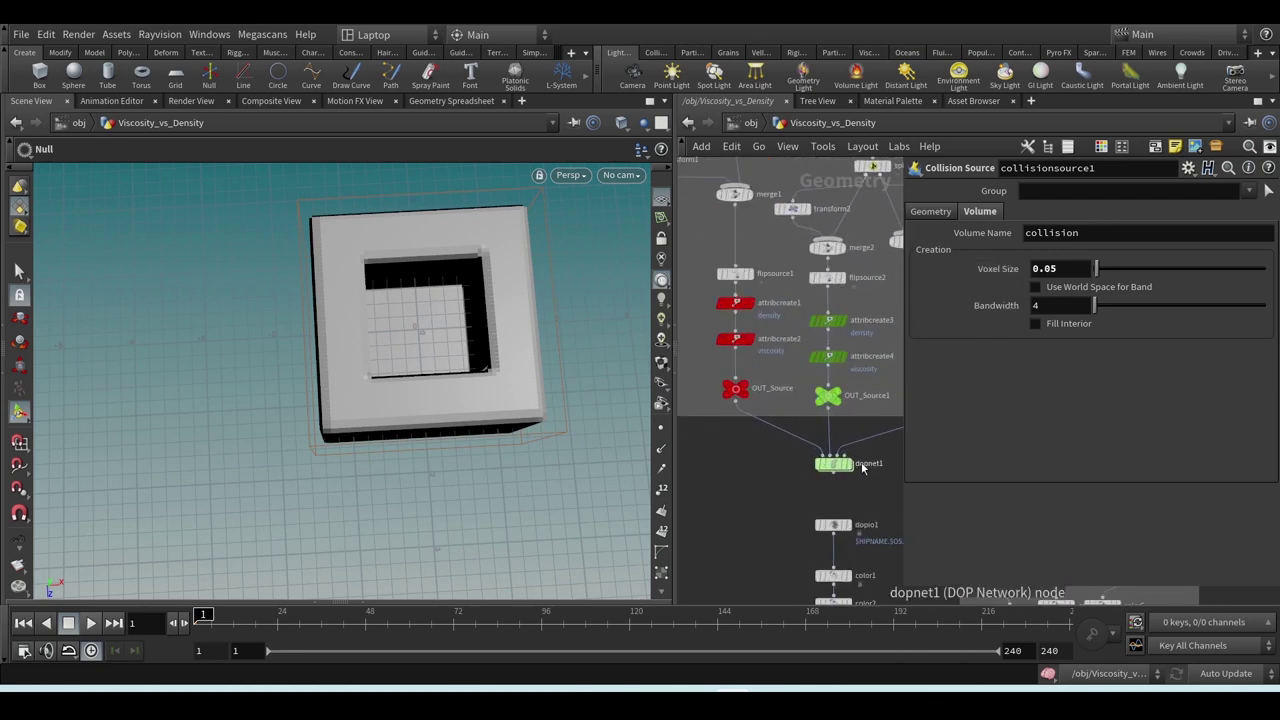
{"action": "left_click", "coordinate": [848, 466]}
{"action": "double_click", "coordinate": [838, 470]}
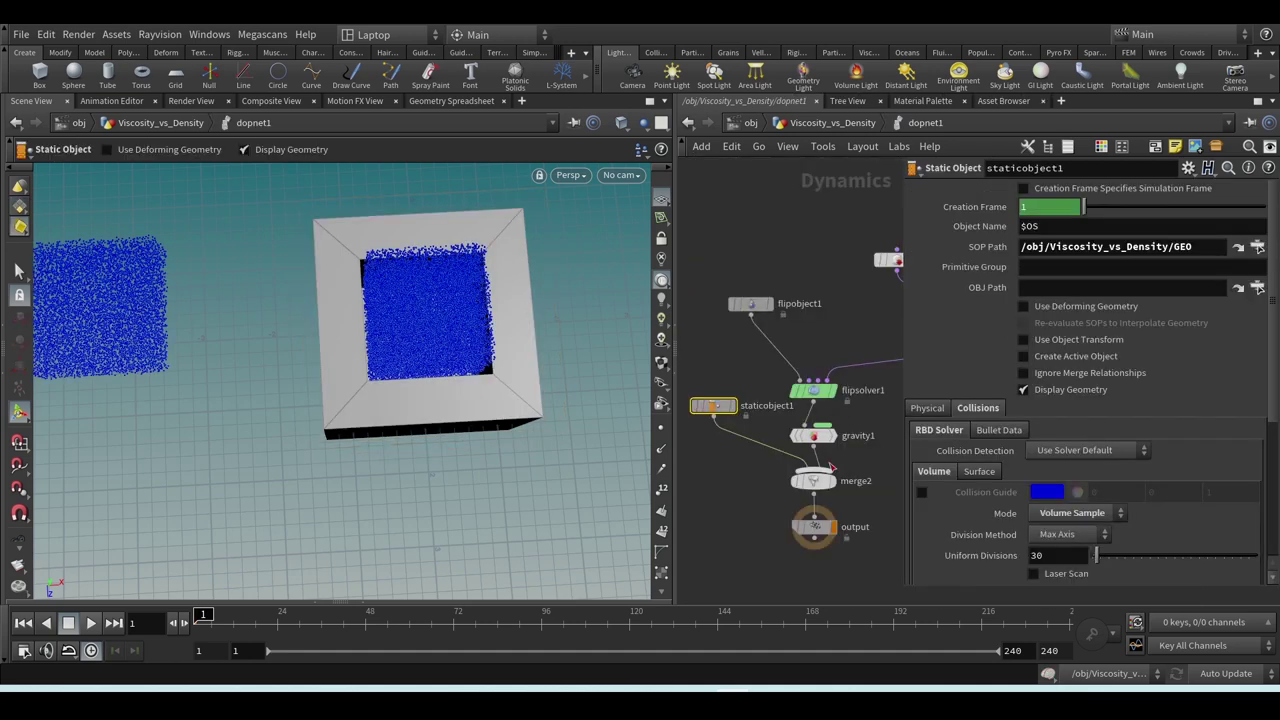
{"action": "left_click", "coordinate": [1198, 246]}
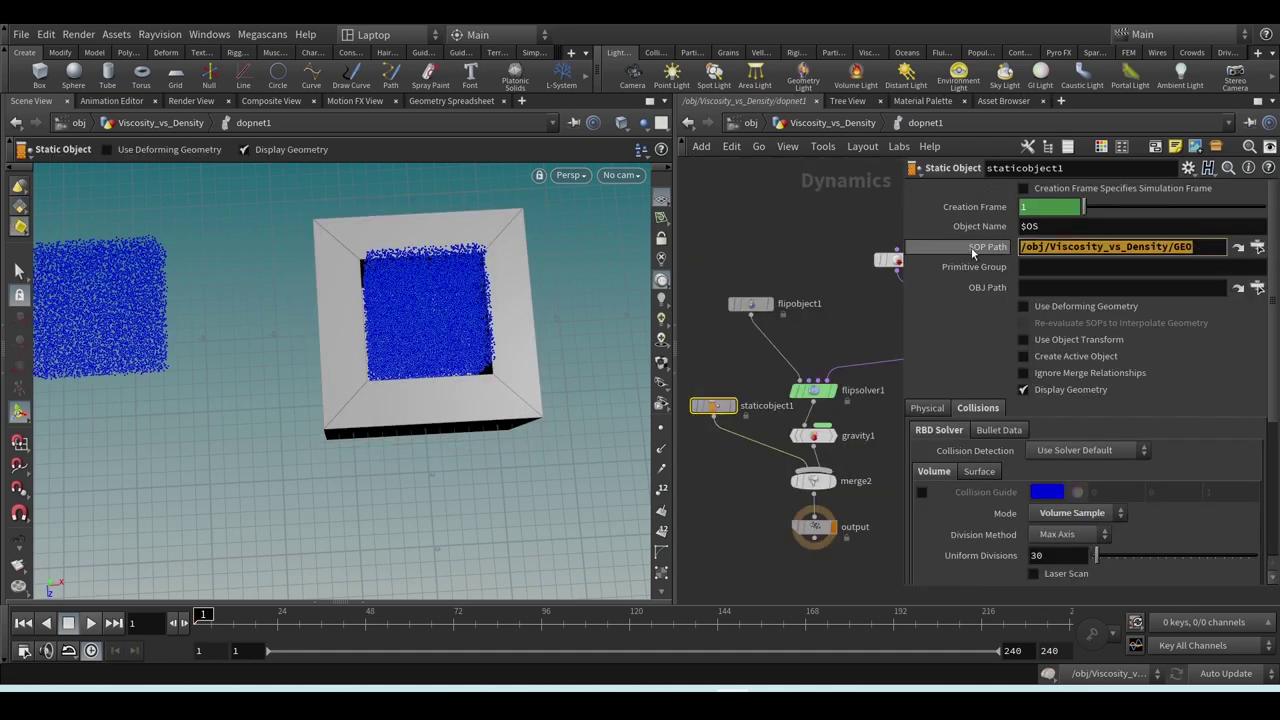
{"action": "scroll", "coordinate": [1178, 482], "scroll_direction": "down", "scroll_amount": 3}
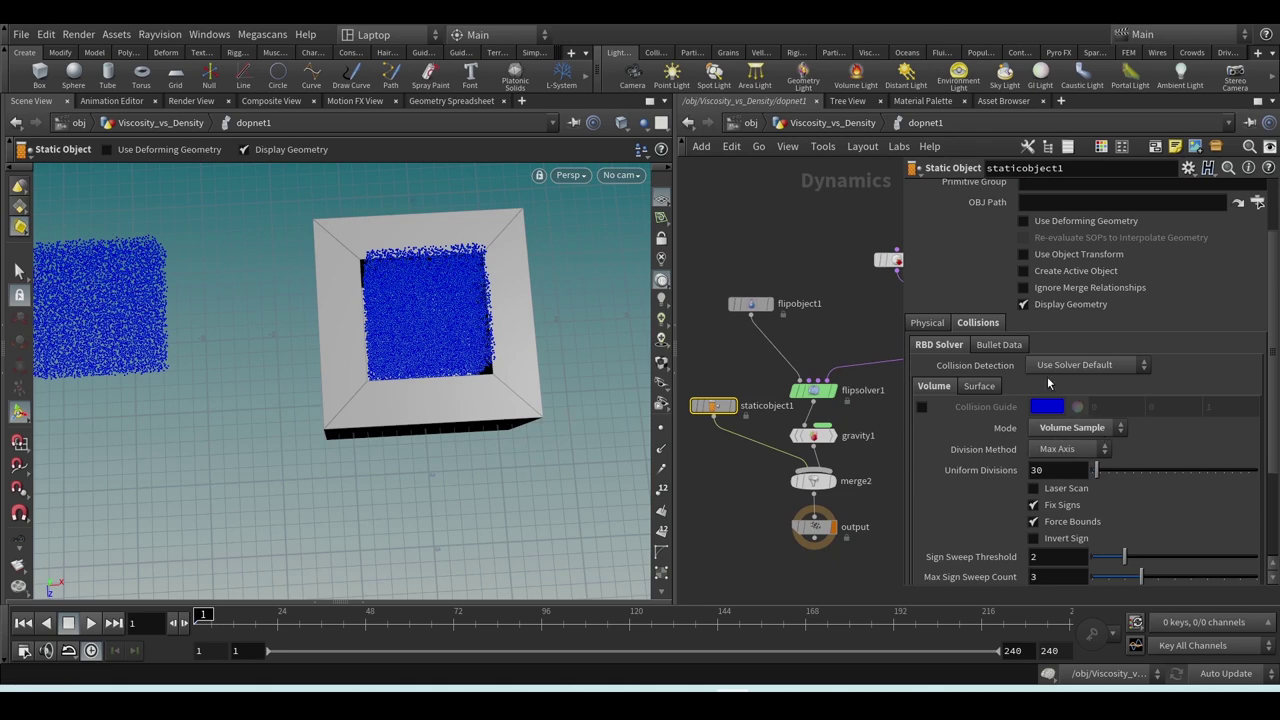
{"action": "left_click", "coordinate": [834, 122]}
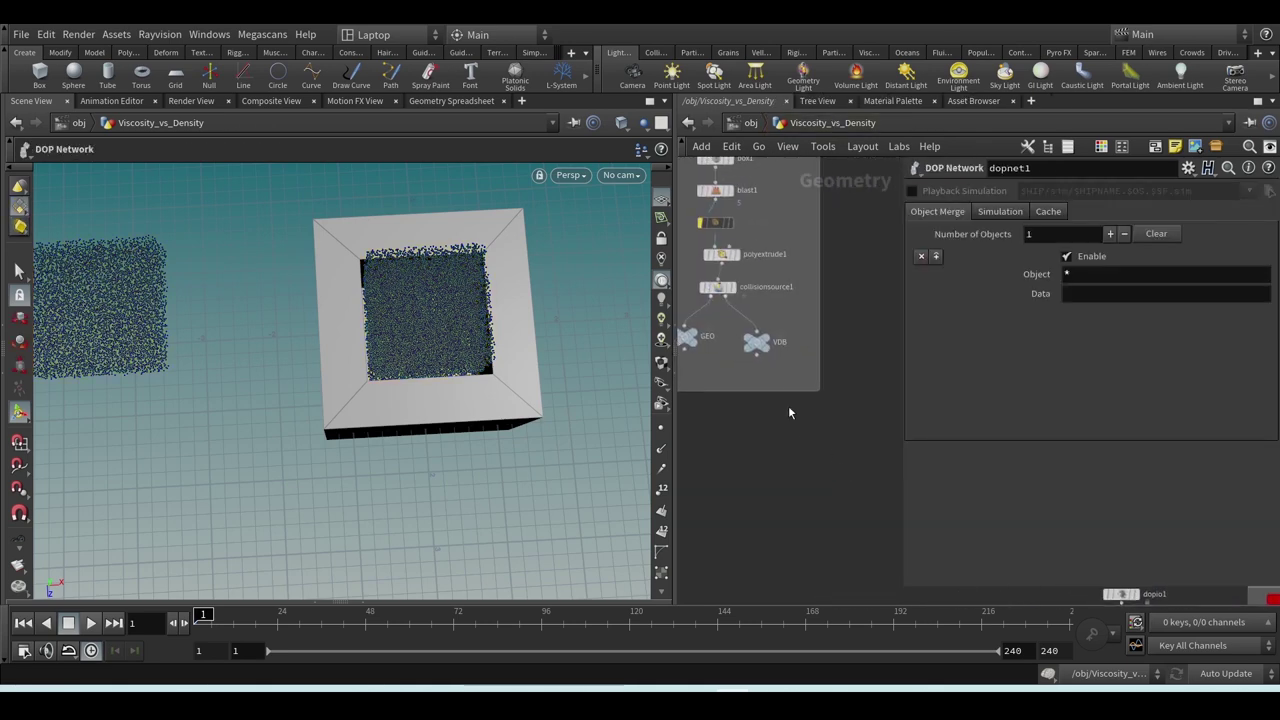
- Enter dopnet1 and examine staticobject1's proxy volume path and SOP path for the collision container
{"action": "middle_click_drag", "start_coordinate": [892, 500], "coordinate": [643, 476]}
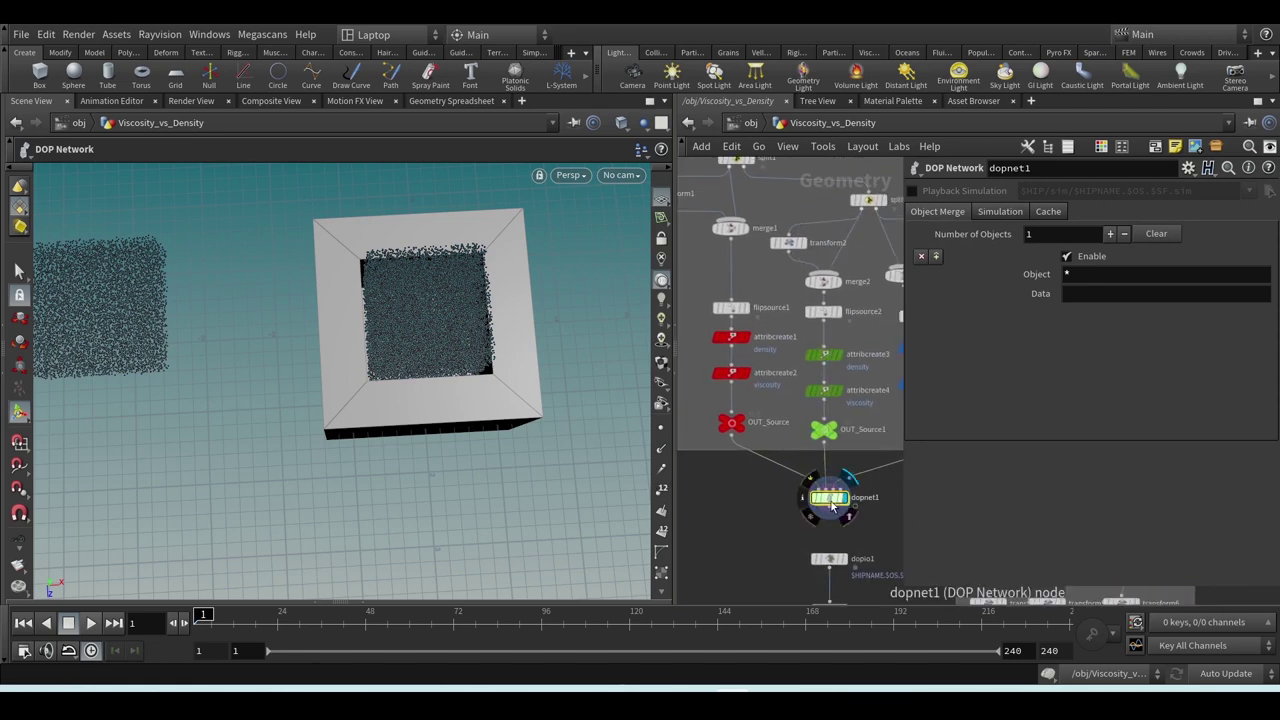
{"action": "double_click", "coordinate": [833, 500]}
{"action": "scroll", "coordinate": [1180, 480], "scroll_direction": "down", "scroll_amount": 4}
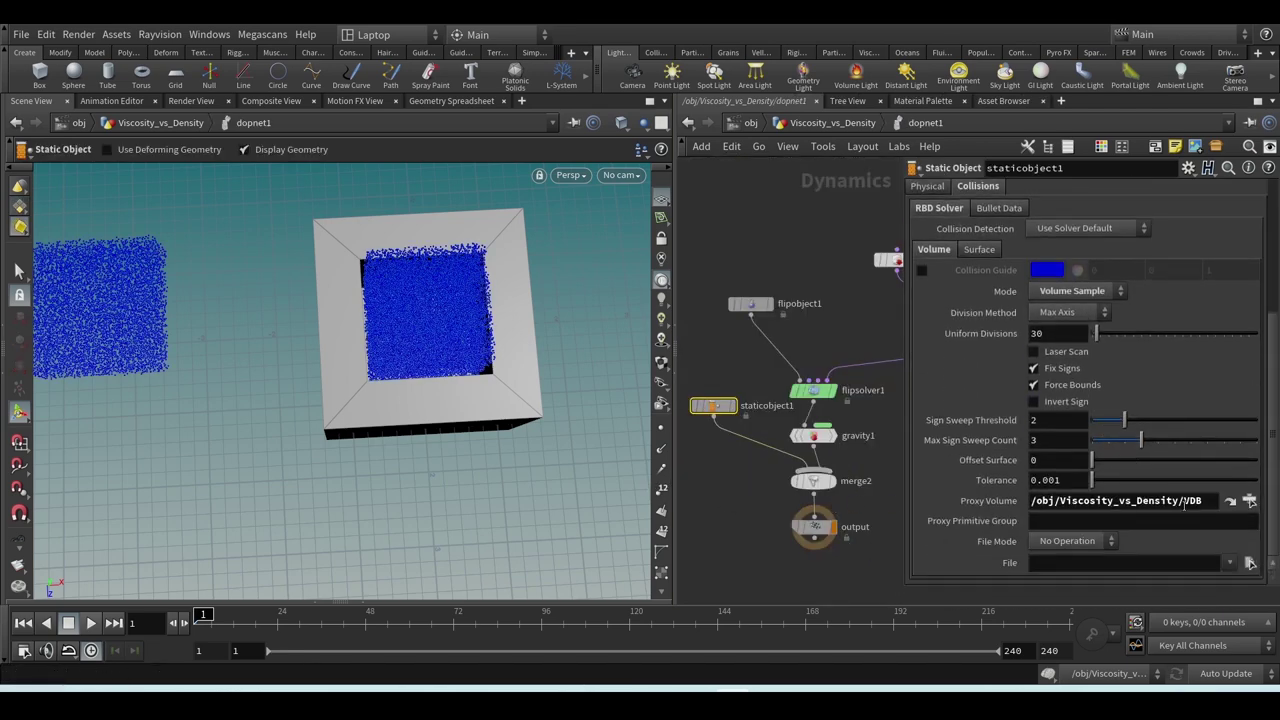
{"action": "scroll", "coordinate": [1041, 340], "scroll_direction": "up", "scroll_amount": 4}
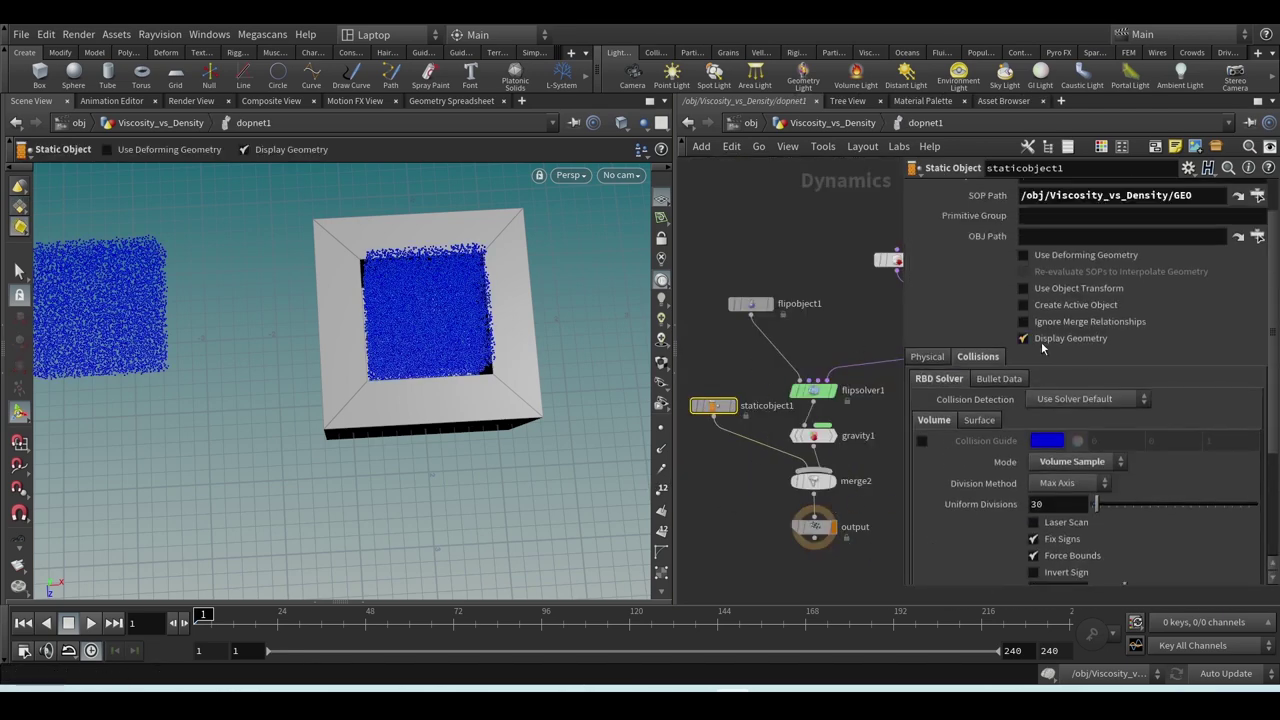
- Temporarily show staticobject1's collision guide in place of its display geometry to compare them, and restore the display geometry
{"action": "left_click", "coordinate": [1036, 385]}
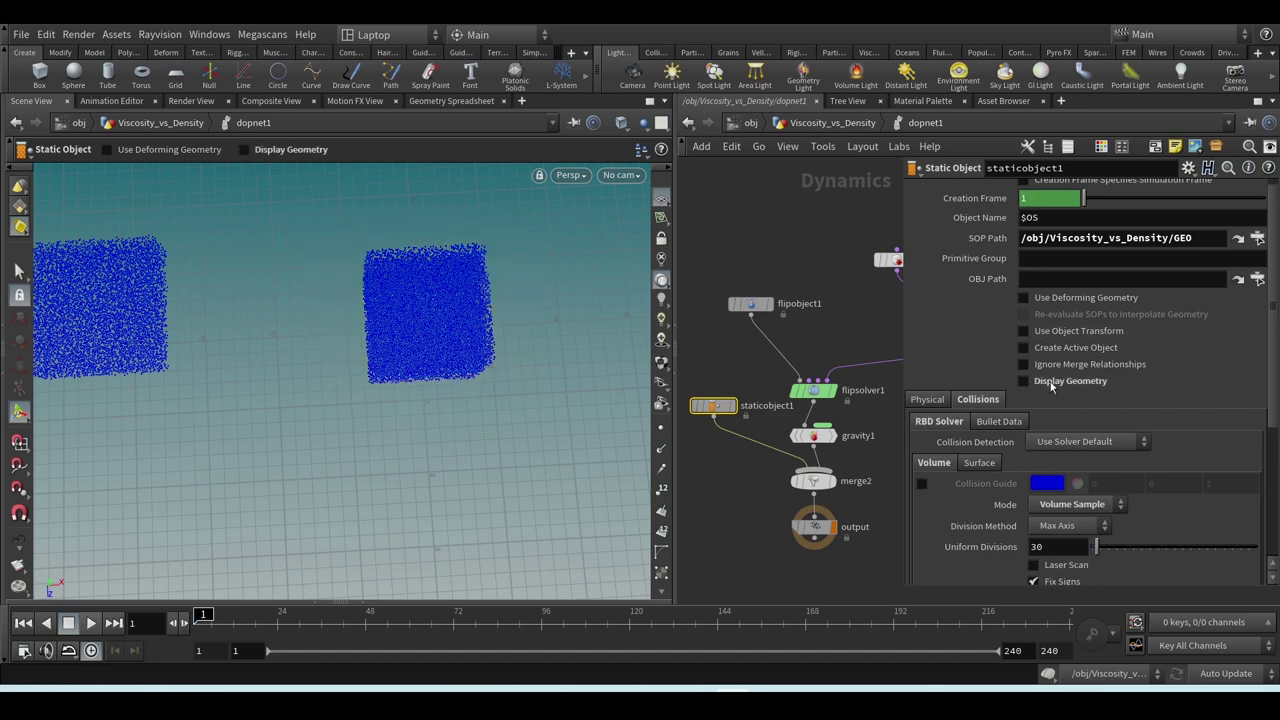
{"action": "left_click", "coordinate": [922, 483]}
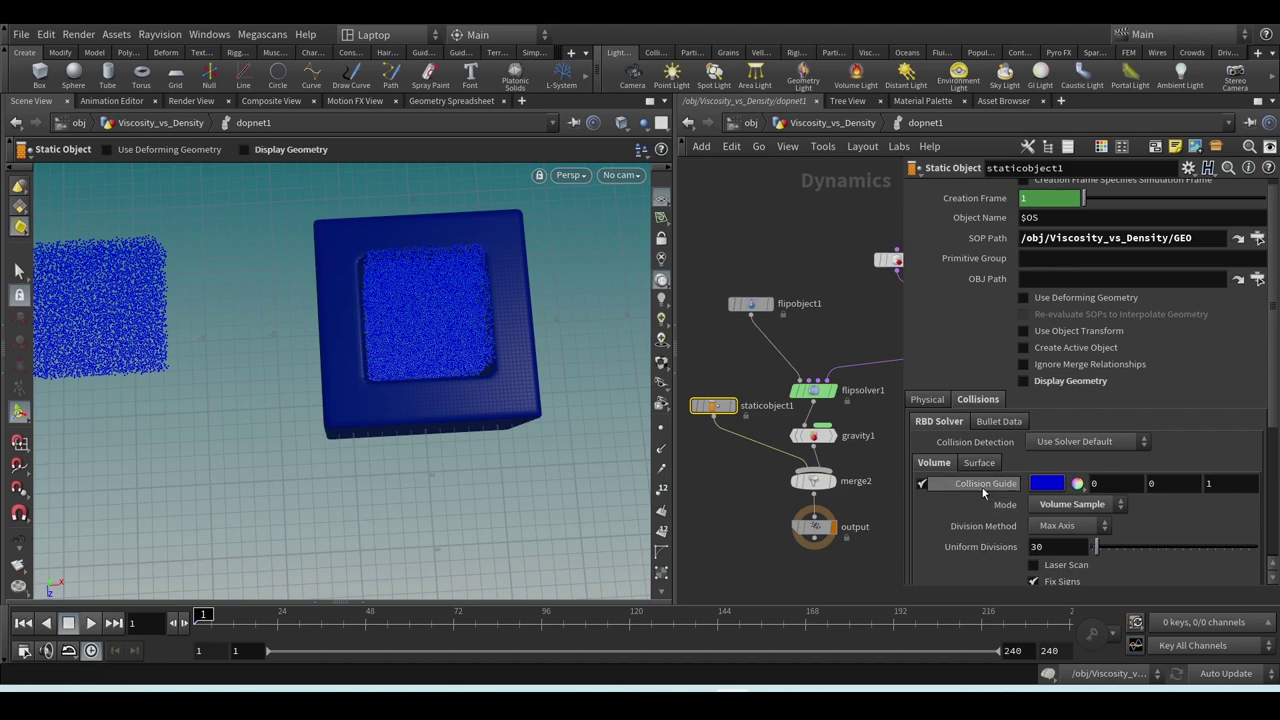
{"action": "left_click_drag", "start_coordinate": [463, 402], "coordinate": [526, 483]}
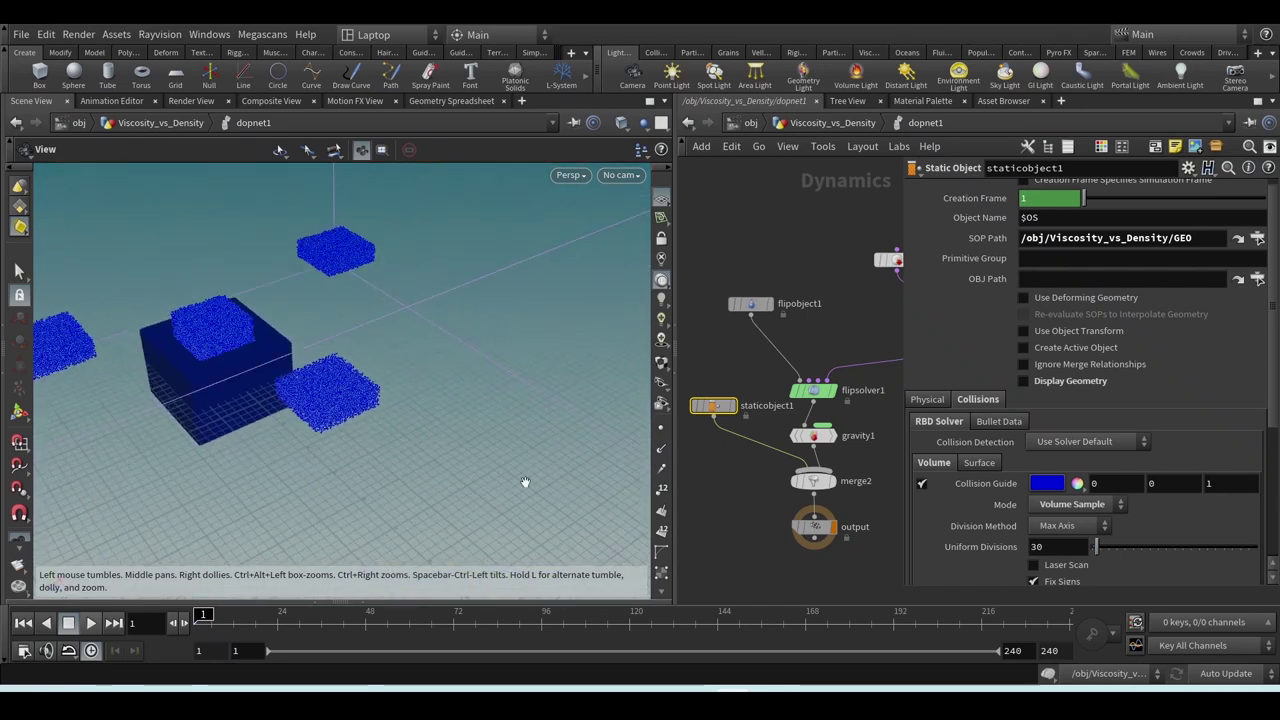
{"action": "left_click", "coordinate": [1024, 381]}
{"action": "left_click", "coordinate": [982, 485]}
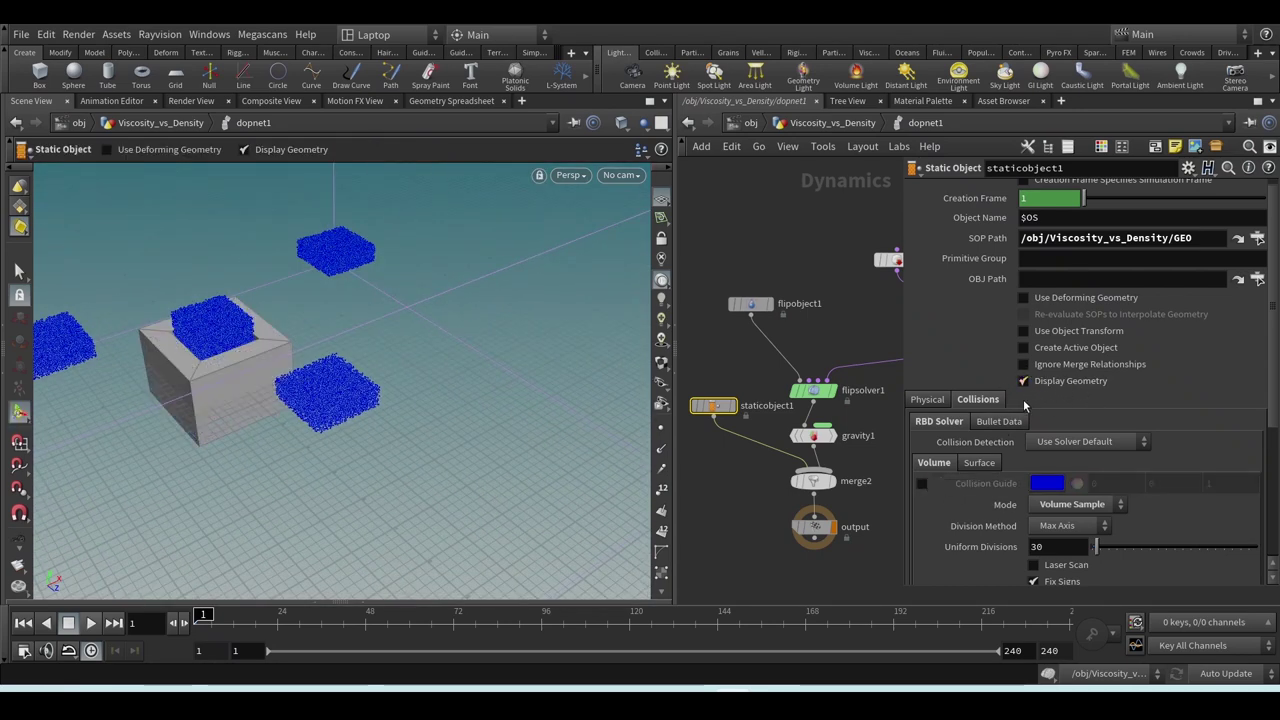
{"action": "scroll", "coordinate": [166, 385], "scroll_direction": "up", "scroll_amount": 5}
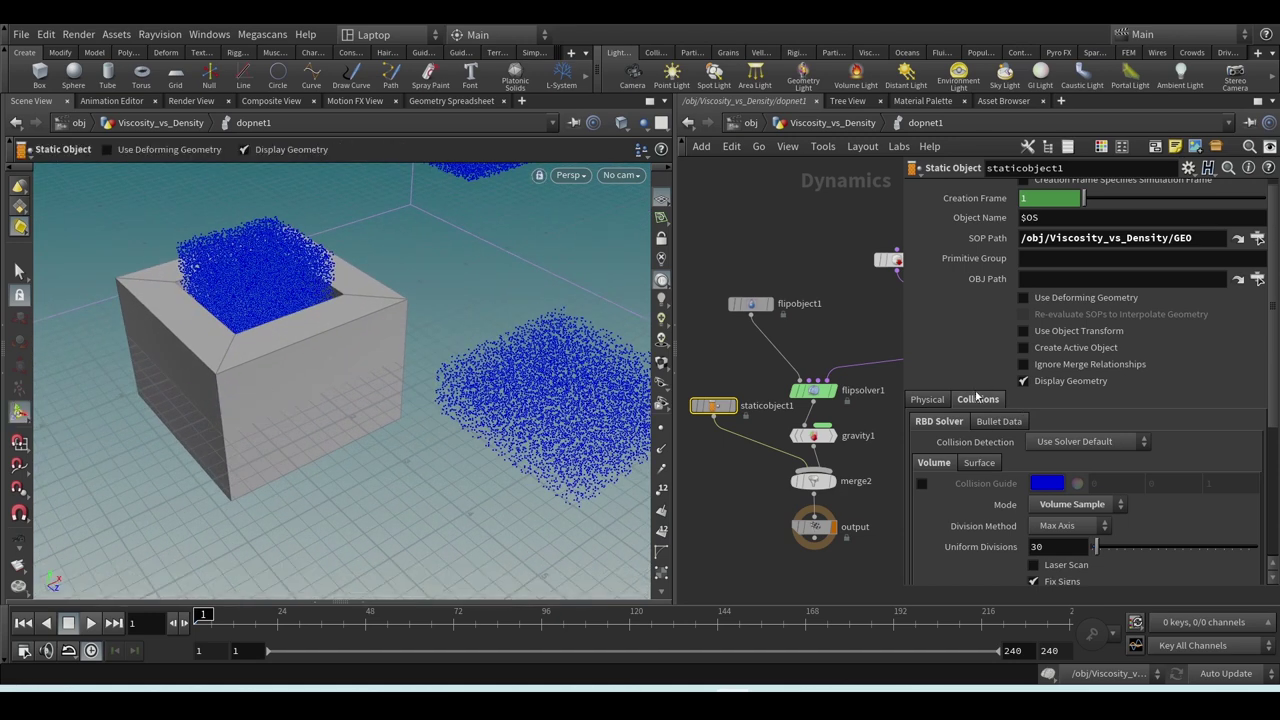
- Return to the geometry network and display the dopio1 node below dopnet1
{"action": "left_click", "coordinate": [831, 127]}
{"action": "key", "text": "Escape"}
{"action": "left_click_drag", "start_coordinate": [337, 420], "coordinate": [600, 371]}
{"action": "key", "text": "Escape"}
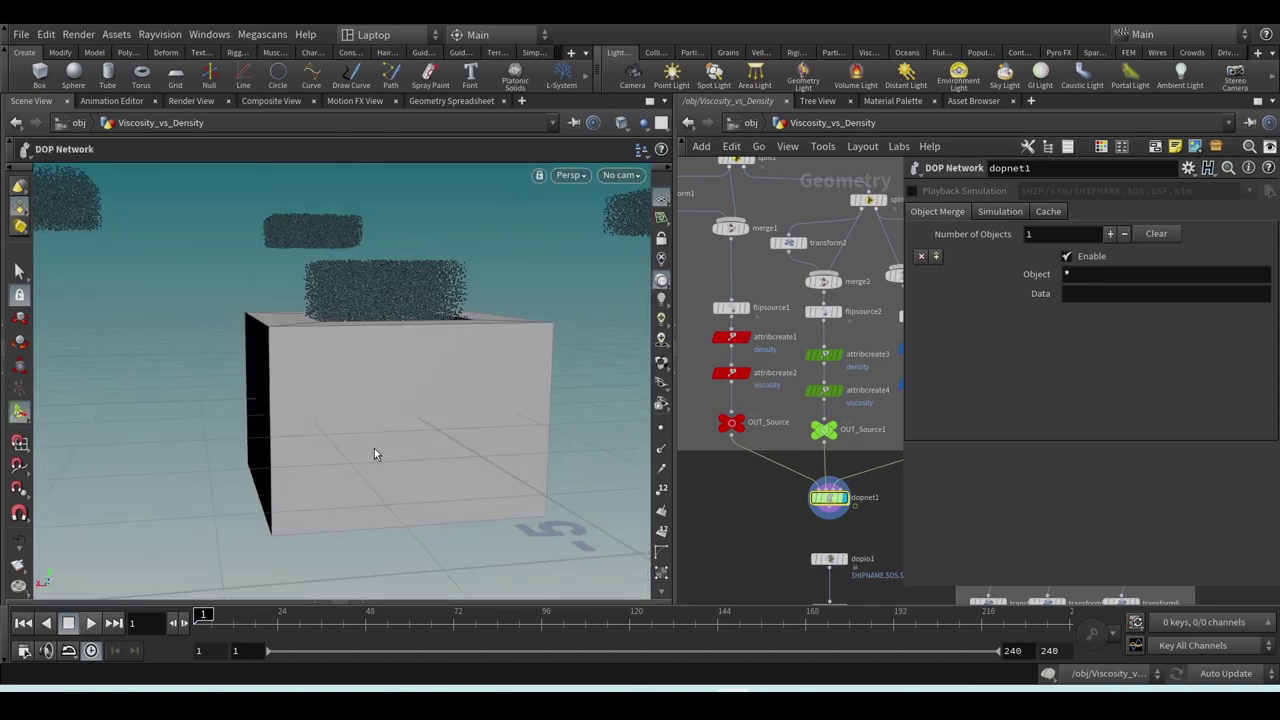
{"action": "scroll", "coordinate": [853, 519], "scroll_direction": "up", "scroll_amount": 2}
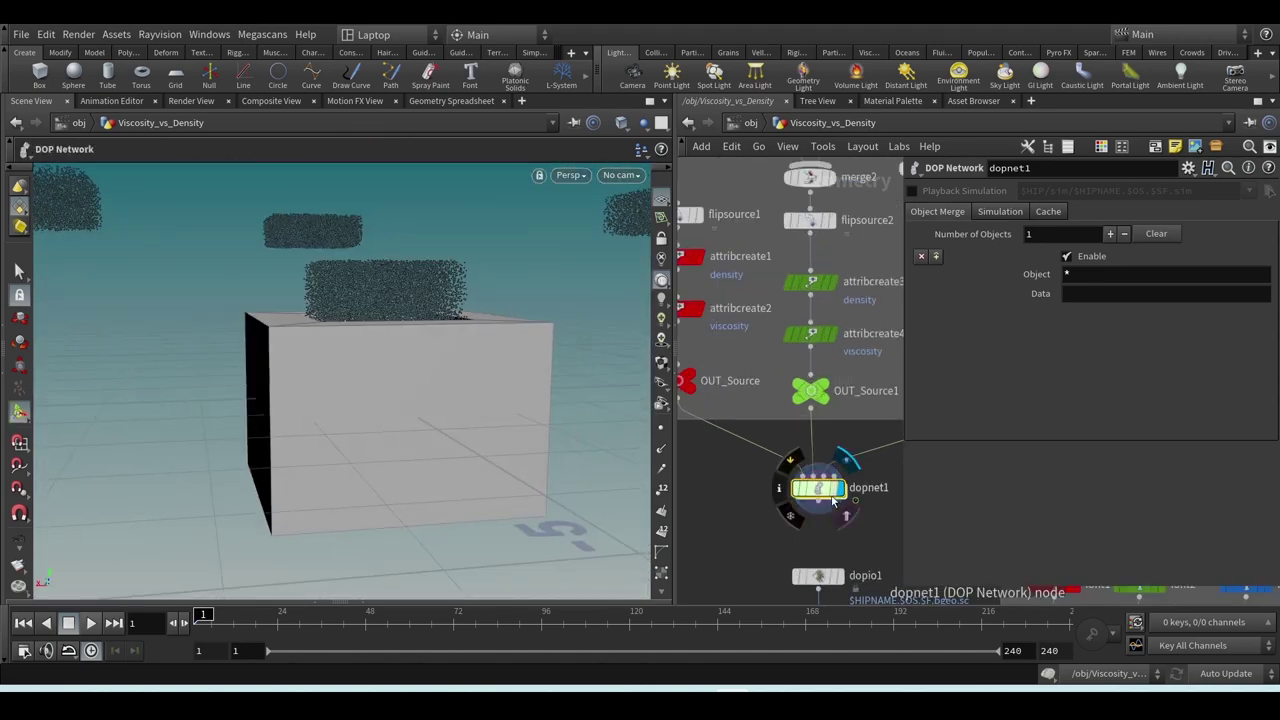
{"action": "middle_click_drag", "start_coordinate": [877, 538], "coordinate": [812, 425]}
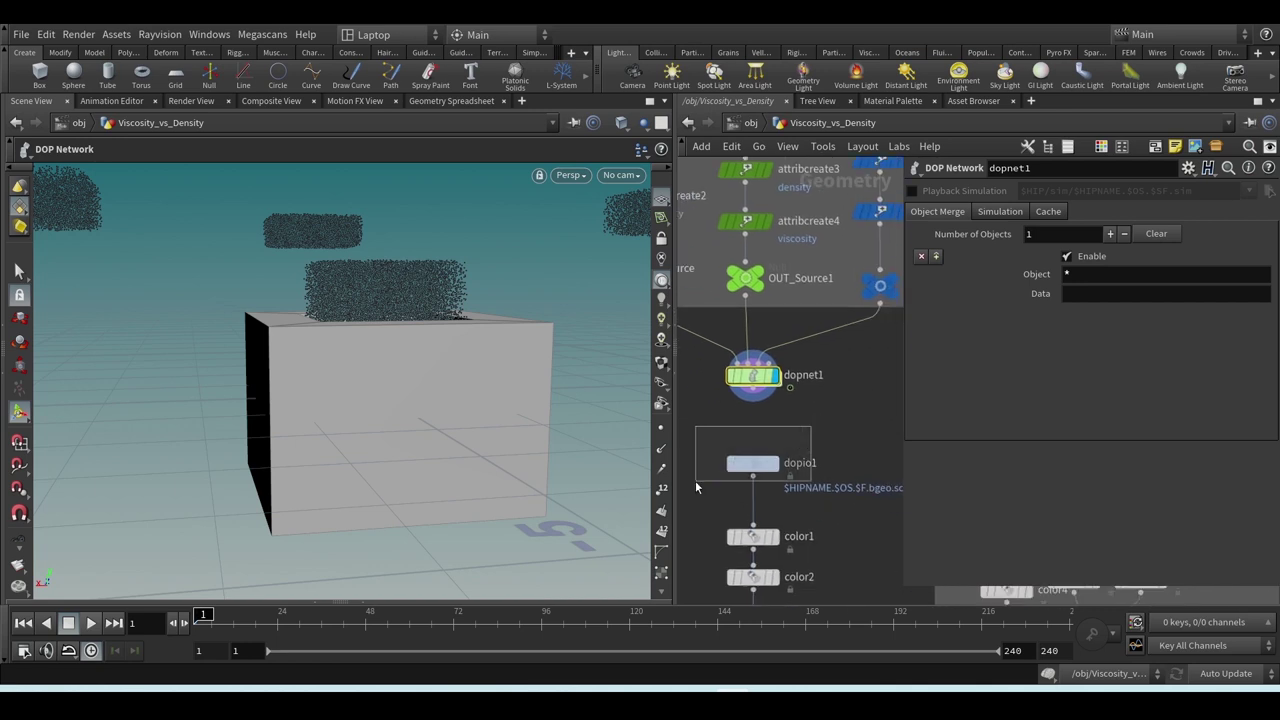
{"action": "left_click_drag", "start_coordinate": [695, 480], "coordinate": [809, 417]}
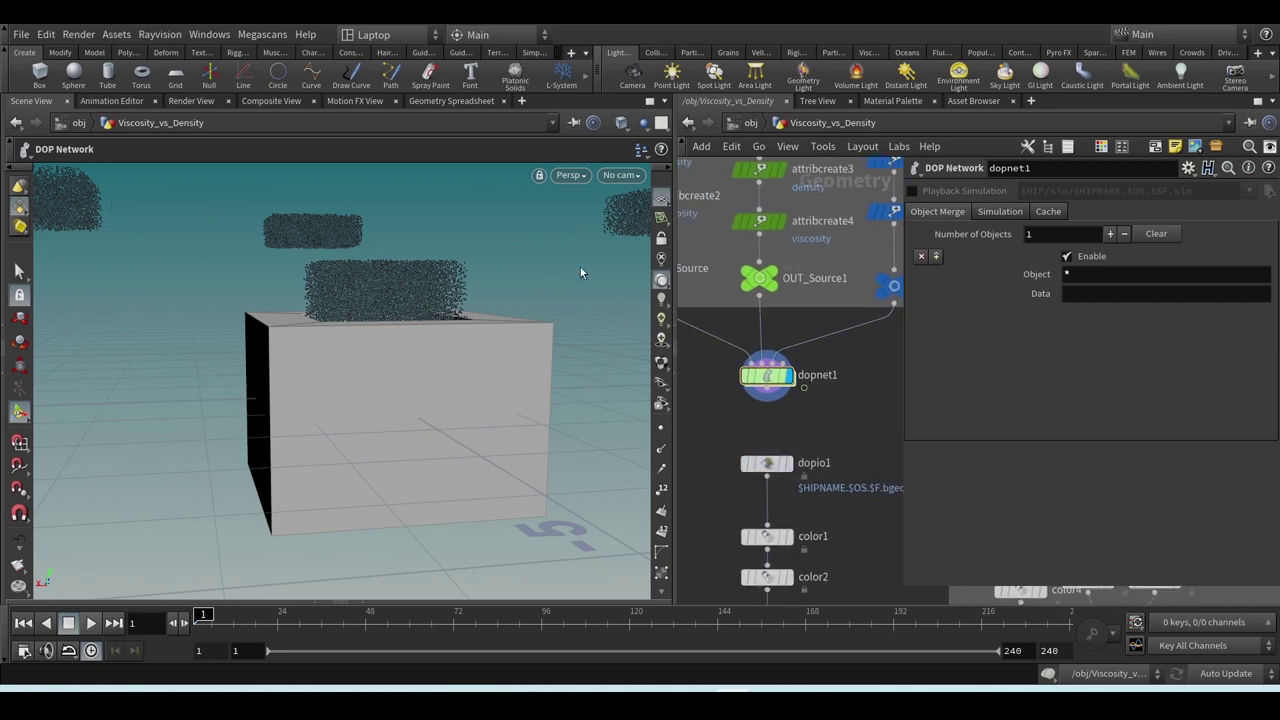
{"action": "left_click", "coordinate": [788, 463]}
{"action": "left_click", "coordinate": [766, 463]}
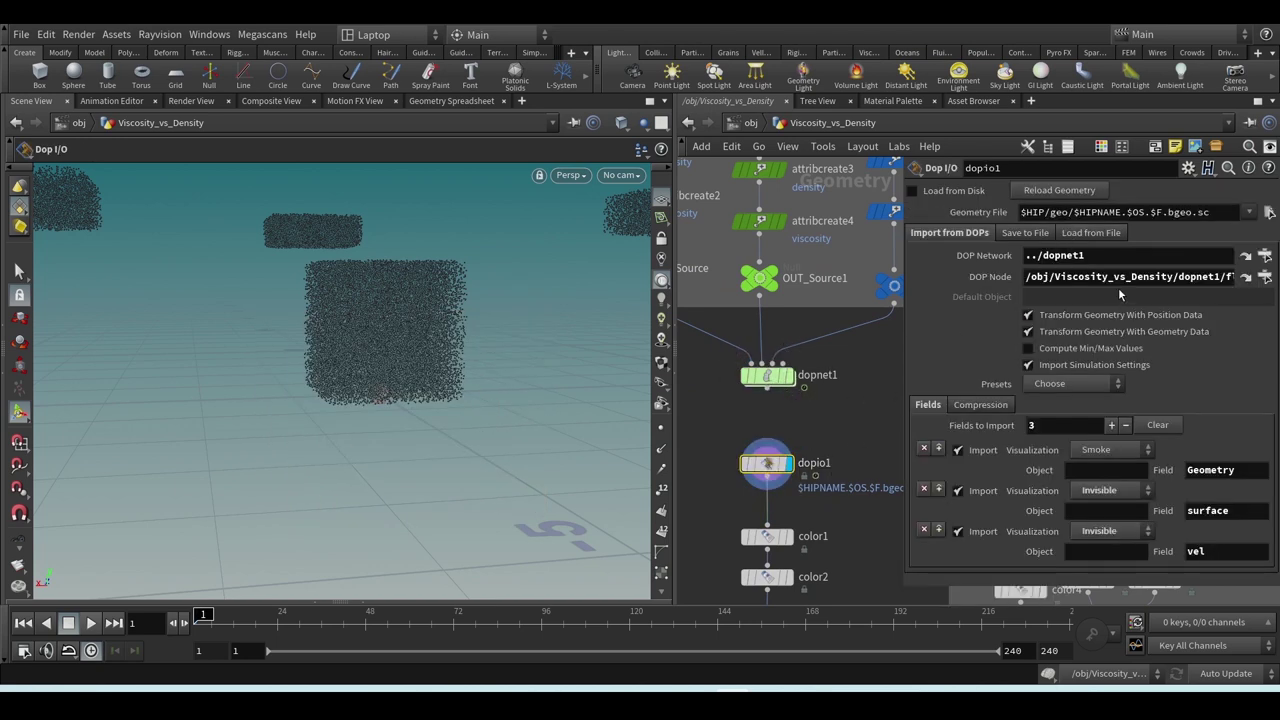
- Nudge dopnet1 above dopio1 and examine dopio1's DOP Network path
{"action": "mouse_move", "coordinate": [772, 382]}
{"action": "left_mouse_down"}
{"action": "mouse_move", "coordinate": [839, 356]}
{"action": "mouse_move", "coordinate": [765, 392]}
{"action": "left_mouse_up"}
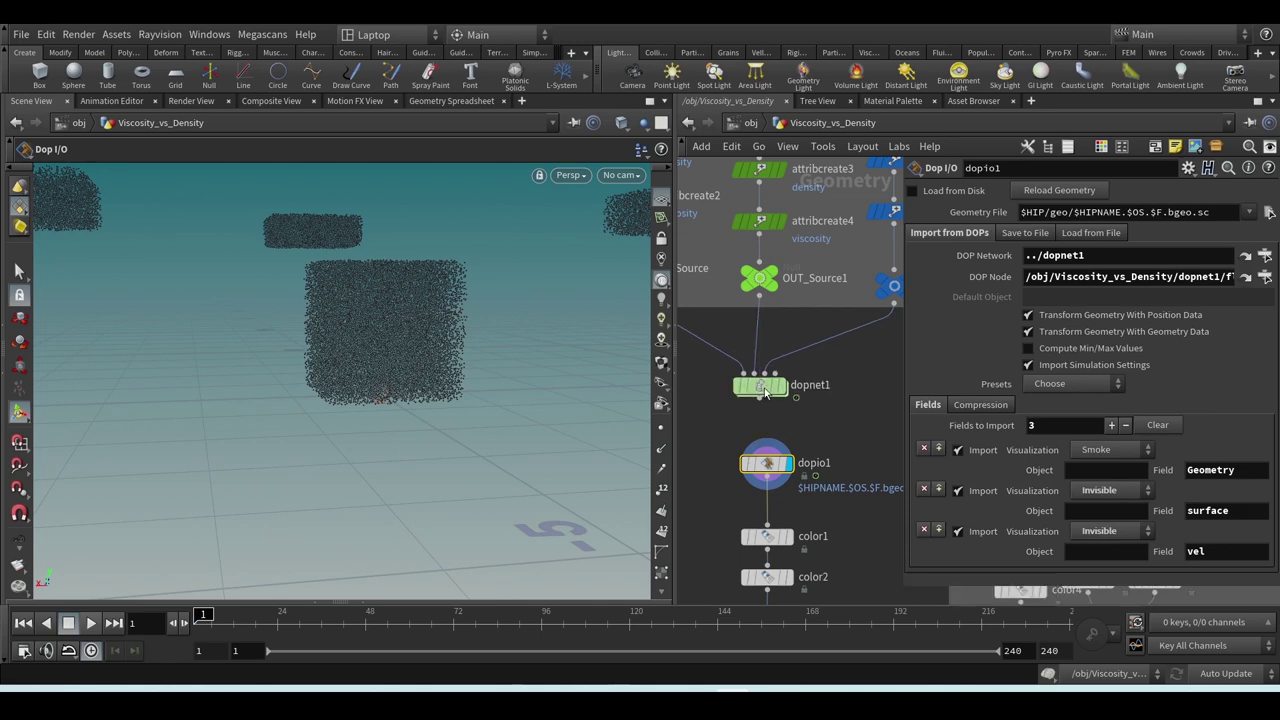
{"action": "left_click_drag", "start_coordinate": [994, 323], "coordinate": [778, 393]}
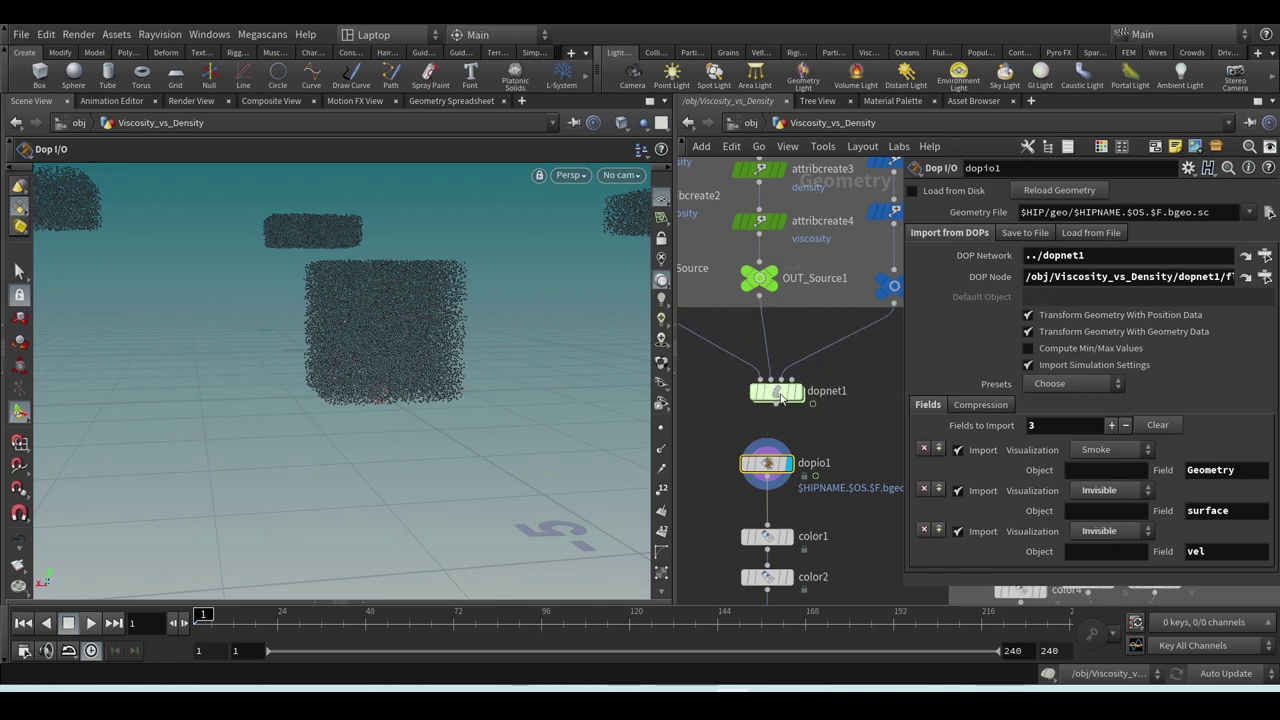
{"action": "left_click", "coordinate": [778, 393]}
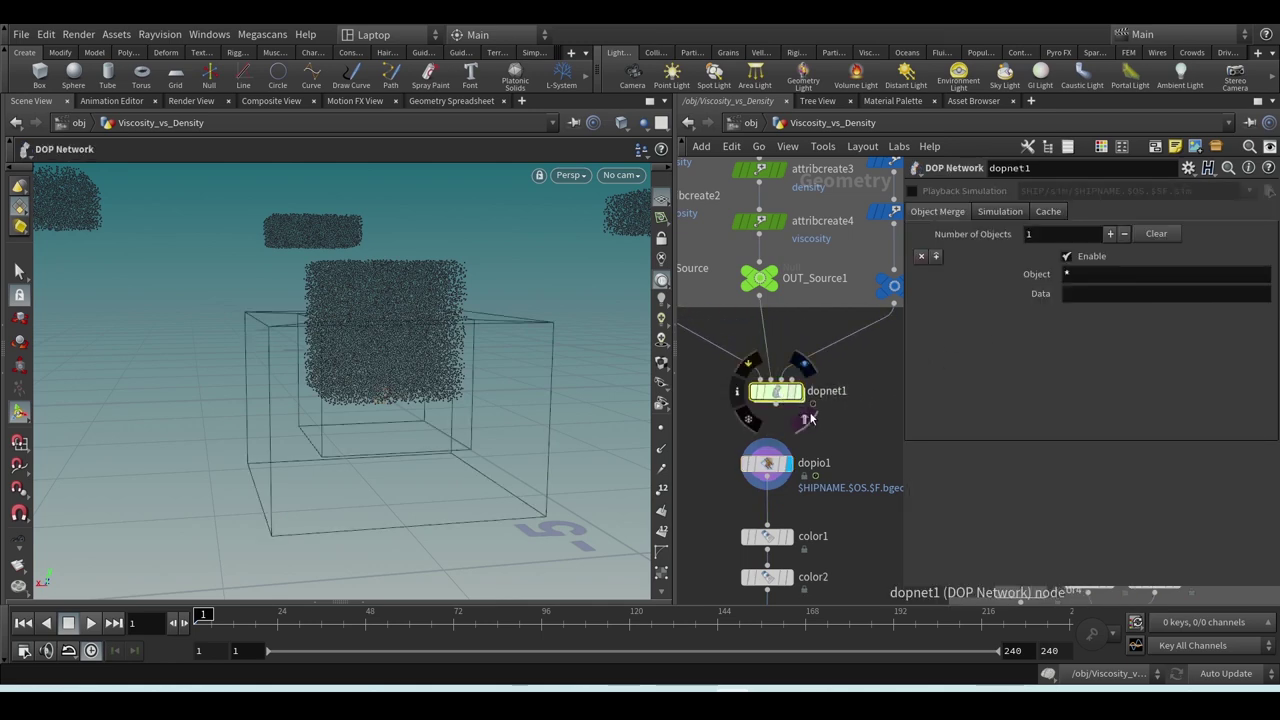
{"action": "left_click", "coordinate": [767, 463]}
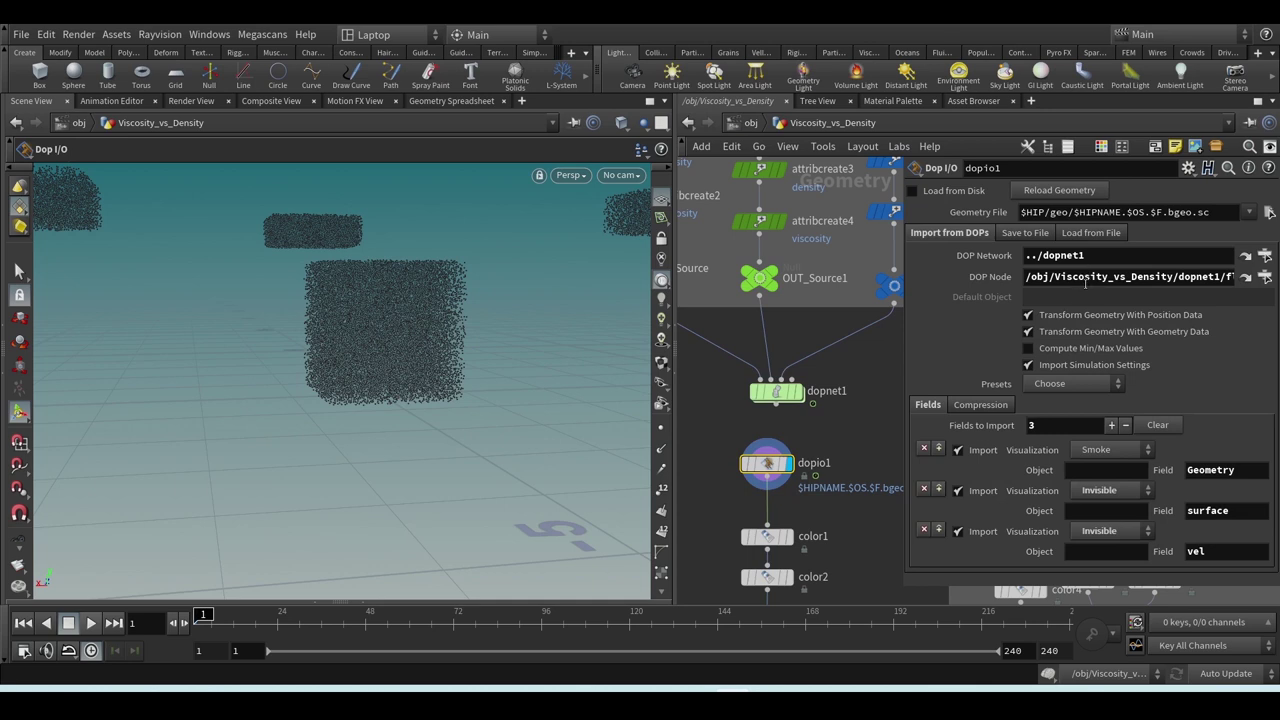
{"action": "left_click_drag", "start_coordinate": [1087, 255], "coordinate": [1022, 260]}
- Look up flipobject1 inside dopnet1 as the source of dopio1's import, and return to the geometry network
{"action": "double_click", "coordinate": [777, 393]}
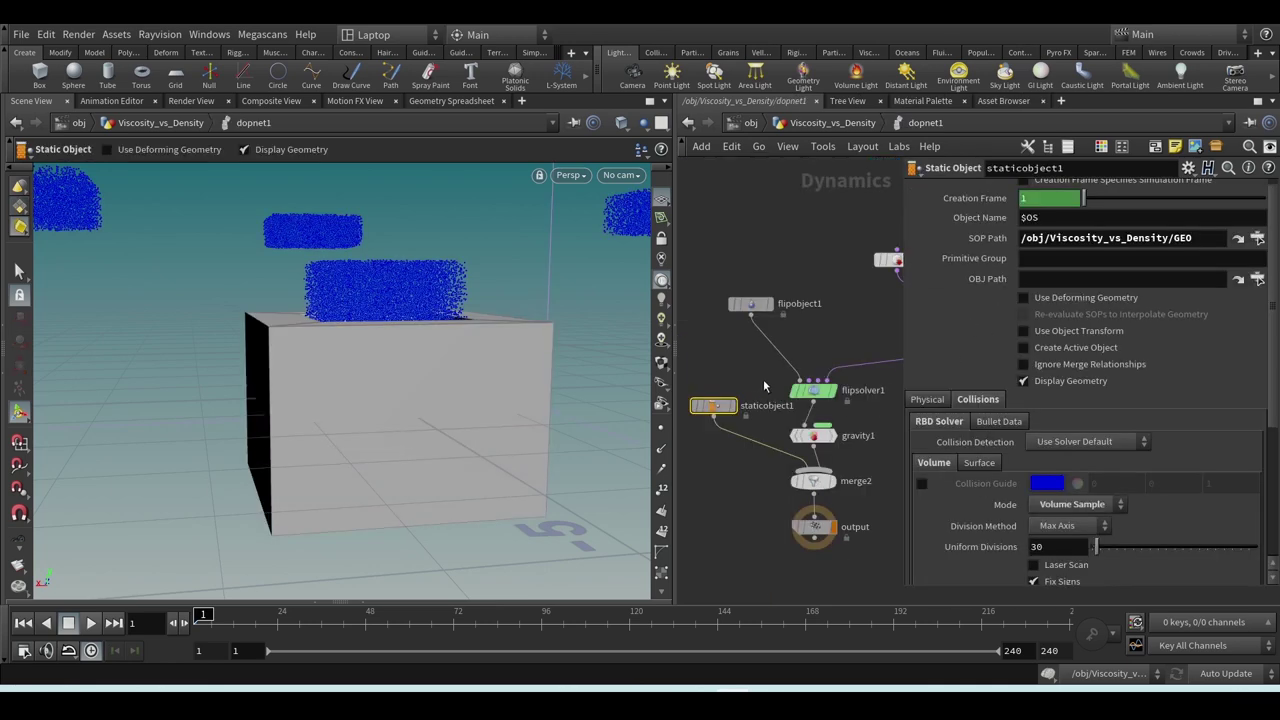
{"action": "left_click", "coordinate": [750, 303]}
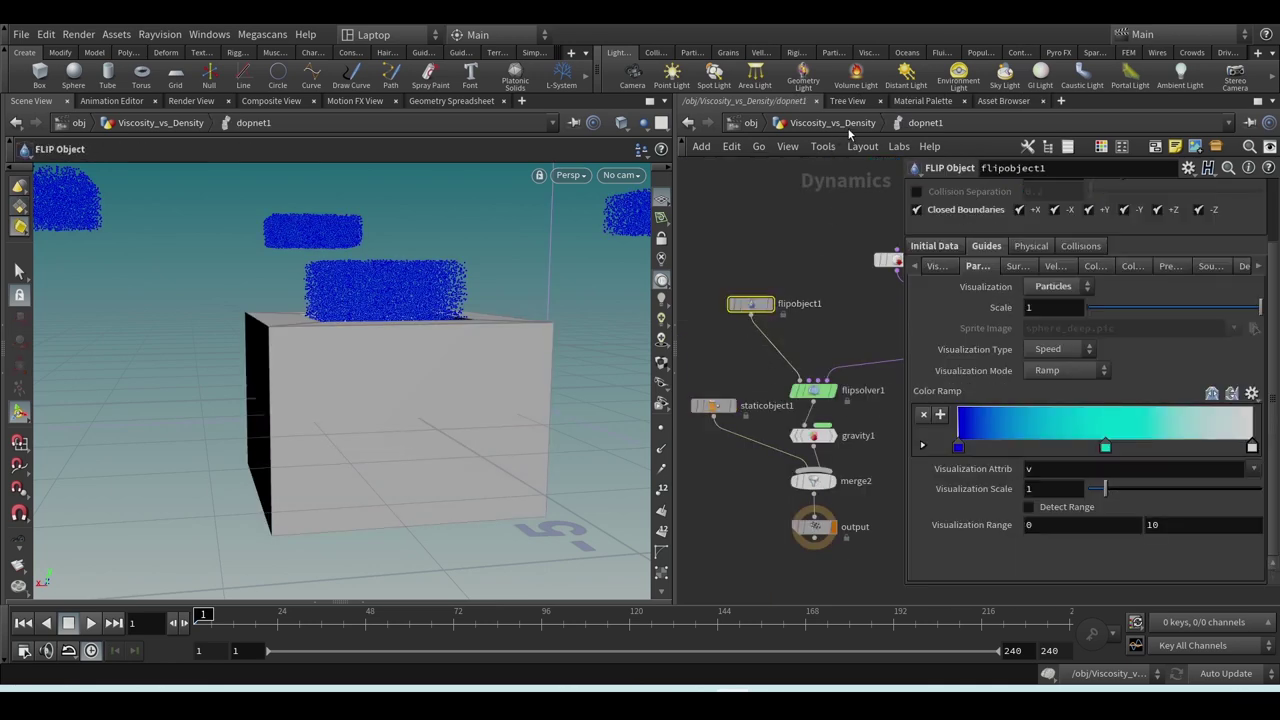
{"action": "left_click", "coordinate": [845, 124]}
- Examine dopio1's import presets, including FLIP Fluid, leaving the current fields as they are
{"action": "left_click", "coordinate": [766, 463]}
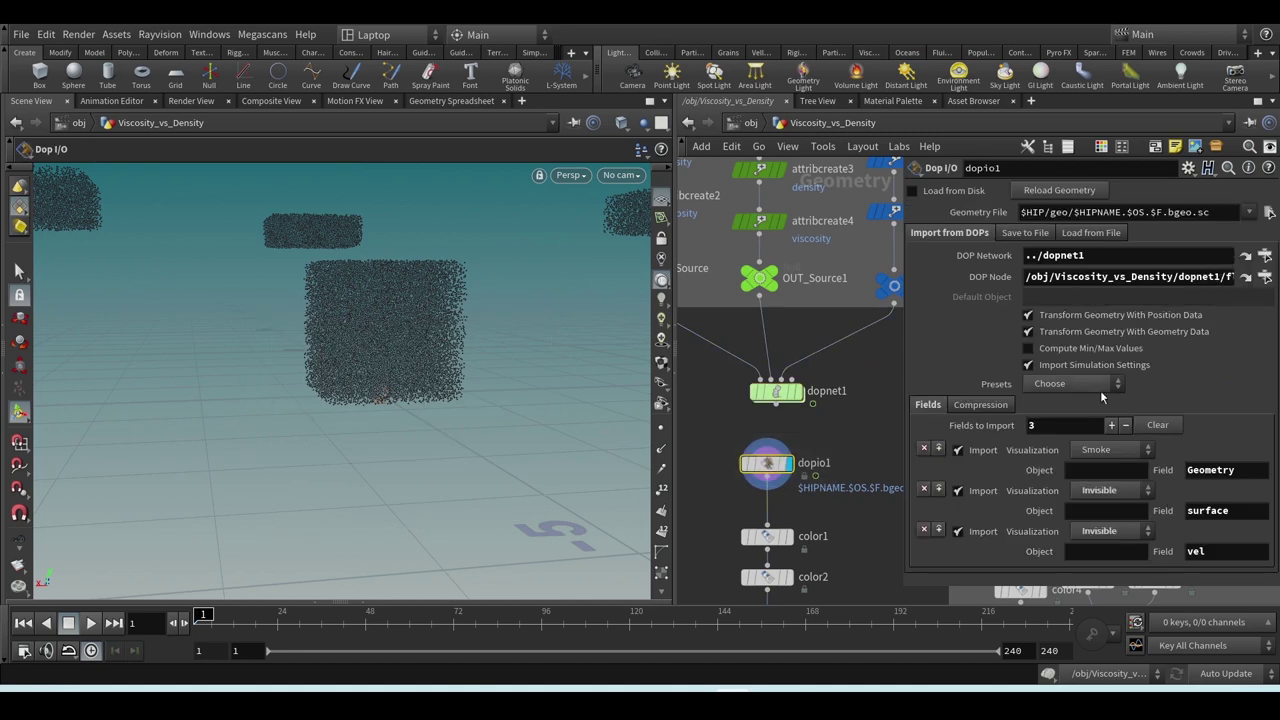
{"action": "left_click", "coordinate": [1100, 386]}
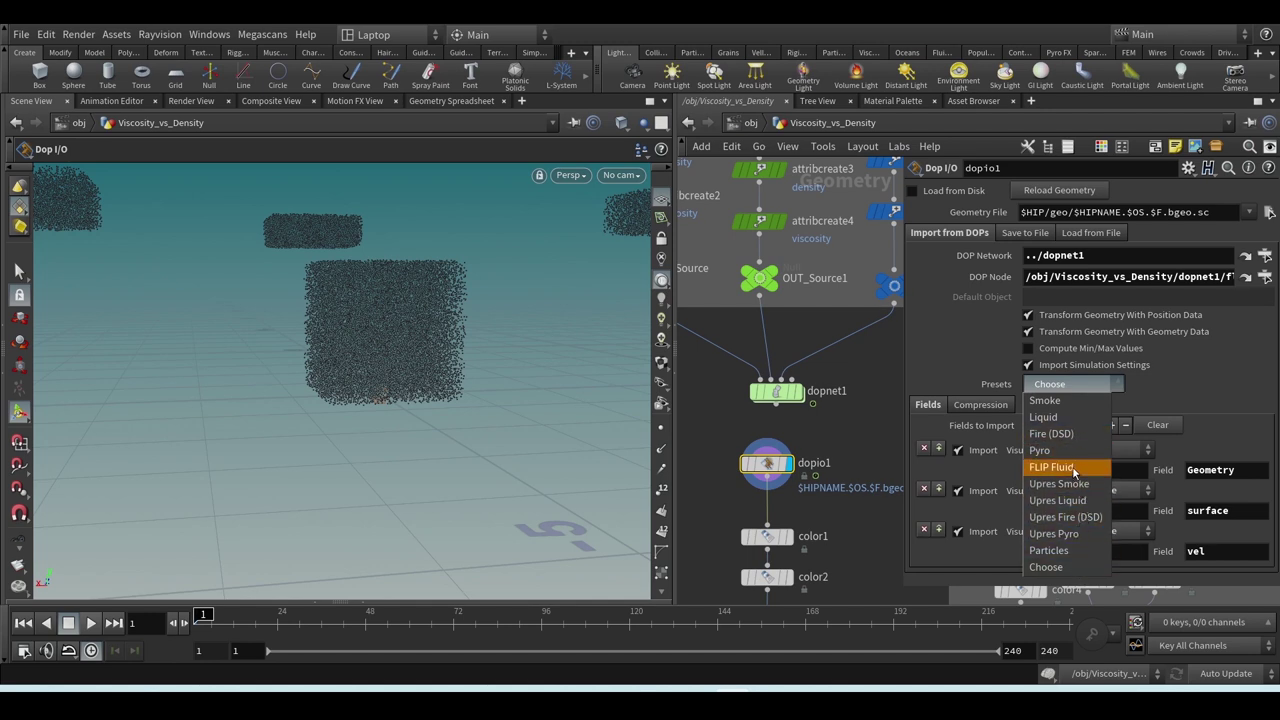
{"action": "left_click", "coordinate": [1227, 378]}
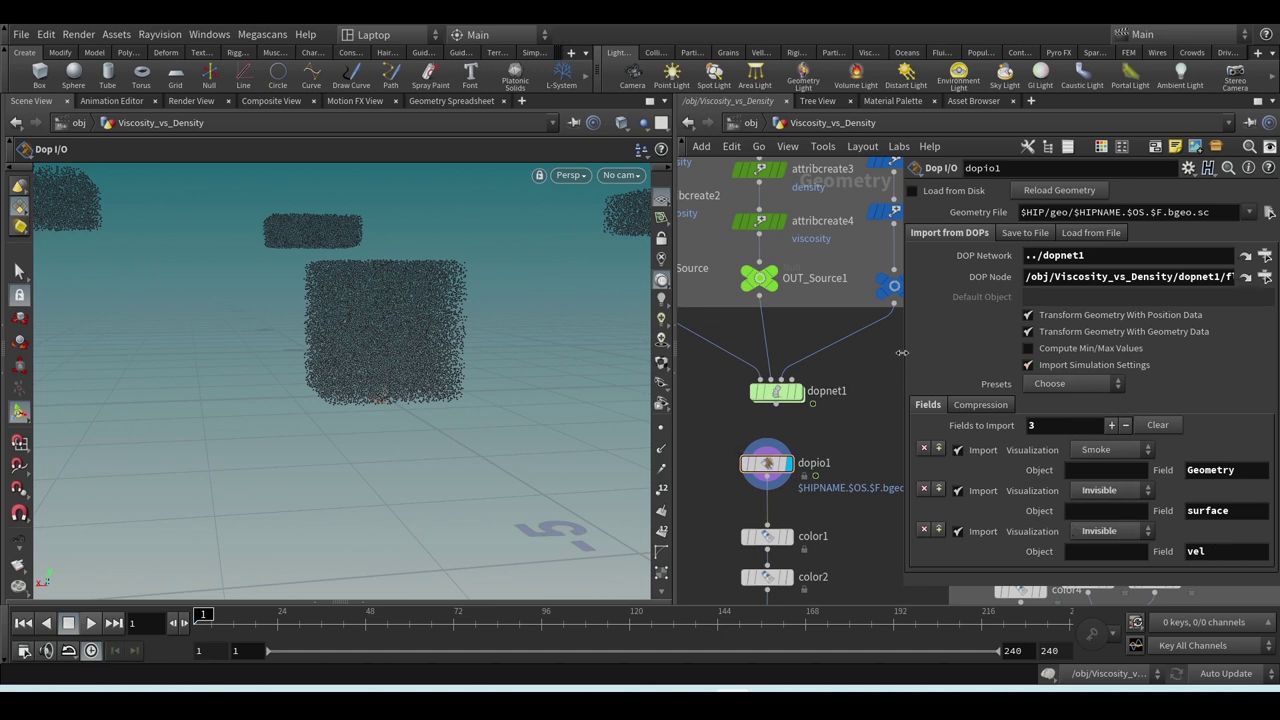
- Widen the network view, examine the complete solver network inside dopnet1, and return to the geometry network
{"action": "left_click_drag", "start_coordinate": [902, 353], "coordinate": [985, 353]}
{"action": "middle_click_drag", "start_coordinate": [820, 458], "coordinate": [861, 358]}
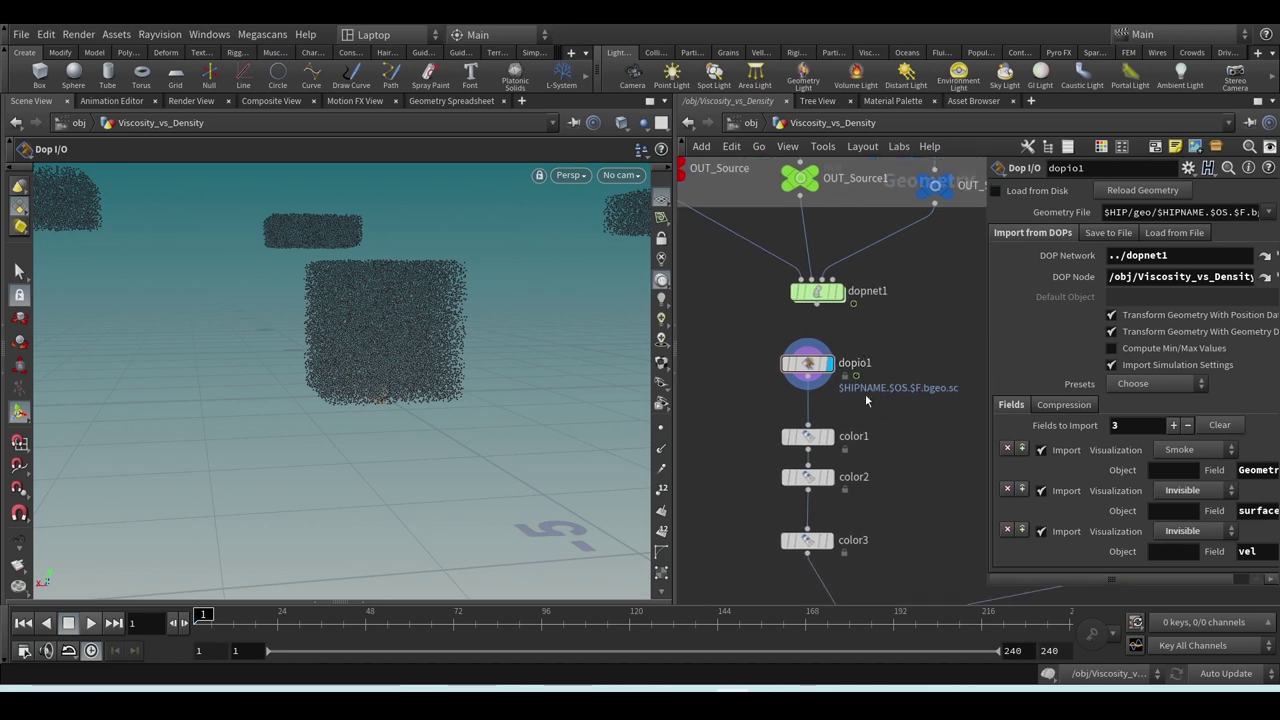
{"action": "double_click", "coordinate": [817, 291]}
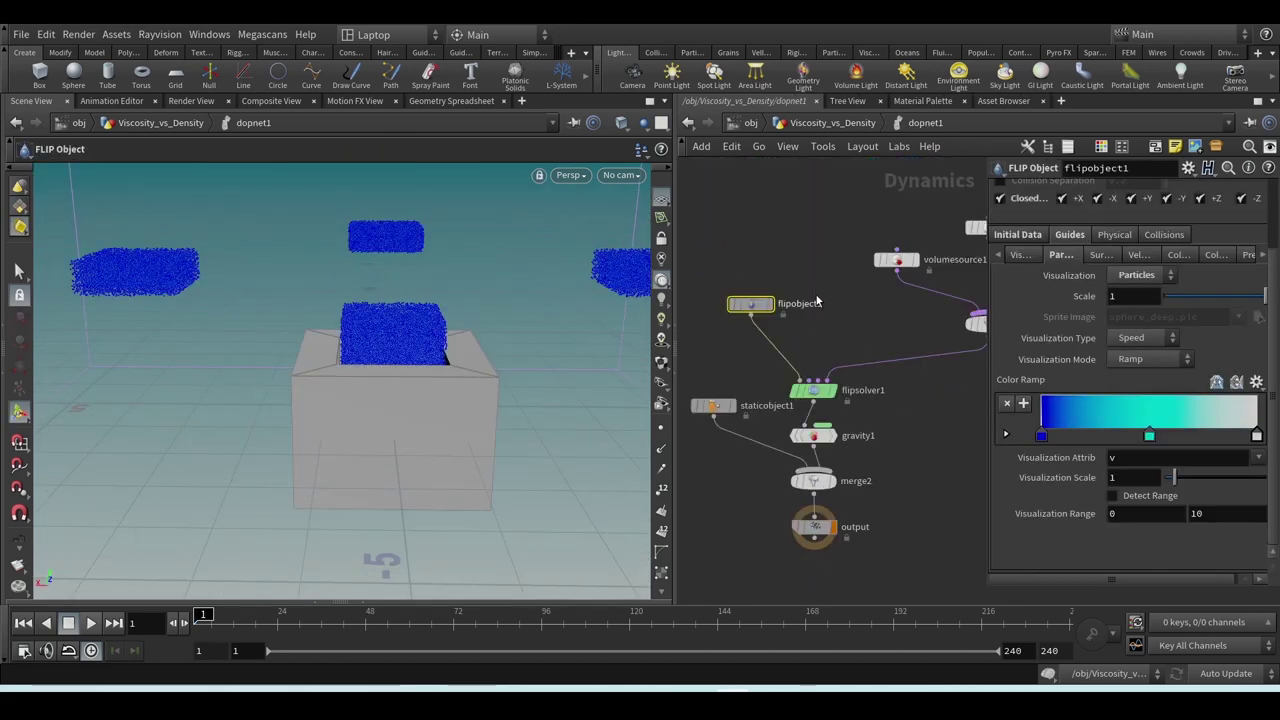
{"action": "scroll", "coordinate": [817, 302], "scroll_direction": "down", "scroll_amount": 5}
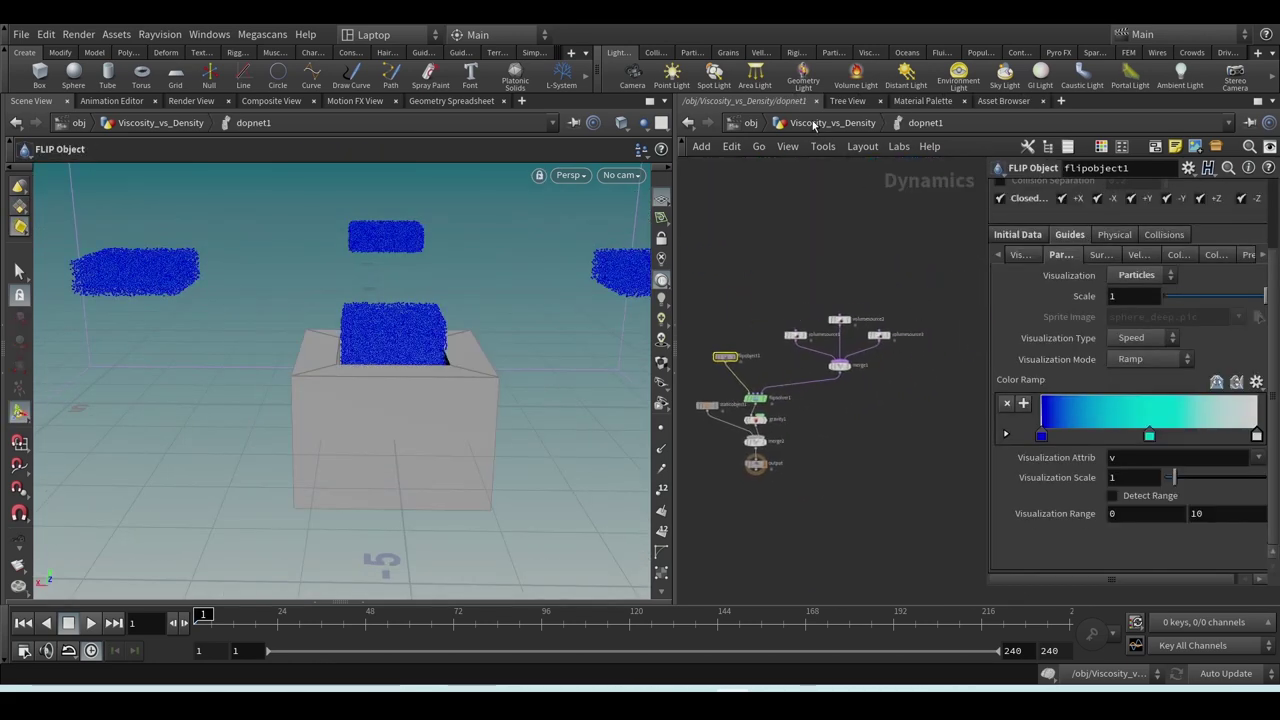
{"action": "left_click", "coordinate": [815, 124]}
- Display color1 and examine its stream_volumesource1 group among the available stream groups
{"action": "scroll", "coordinate": [772, 445], "scroll_direction": "up", "scroll_amount": 3}
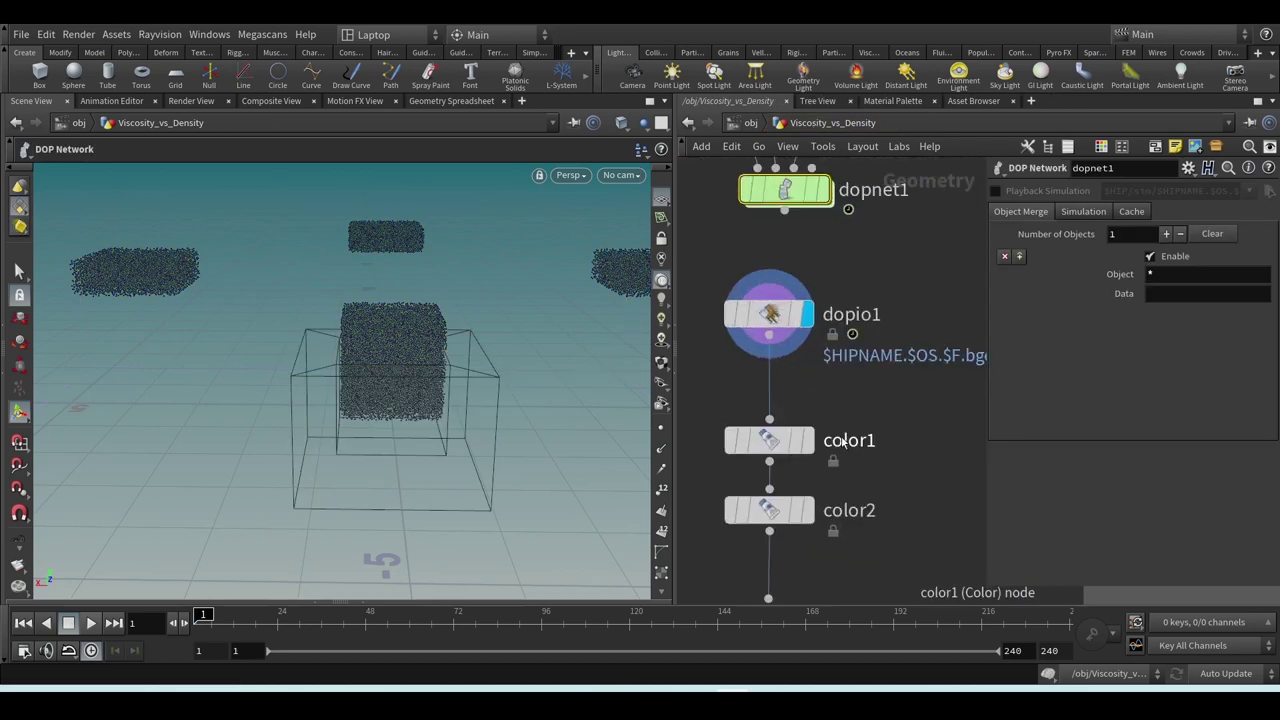
{"action": "left_click", "coordinate": [772, 448]}
{"action": "double_click", "coordinate": [1123, 193]}
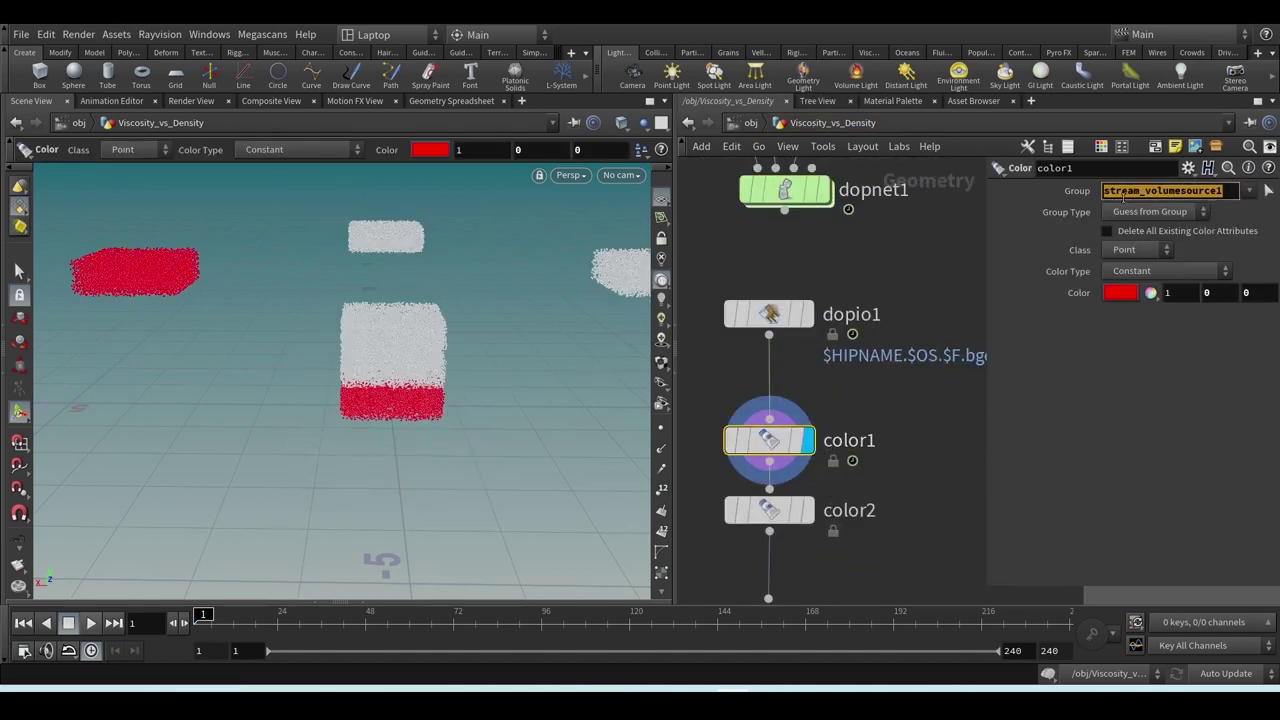
{"action": "left_click", "coordinate": [1198, 432]}
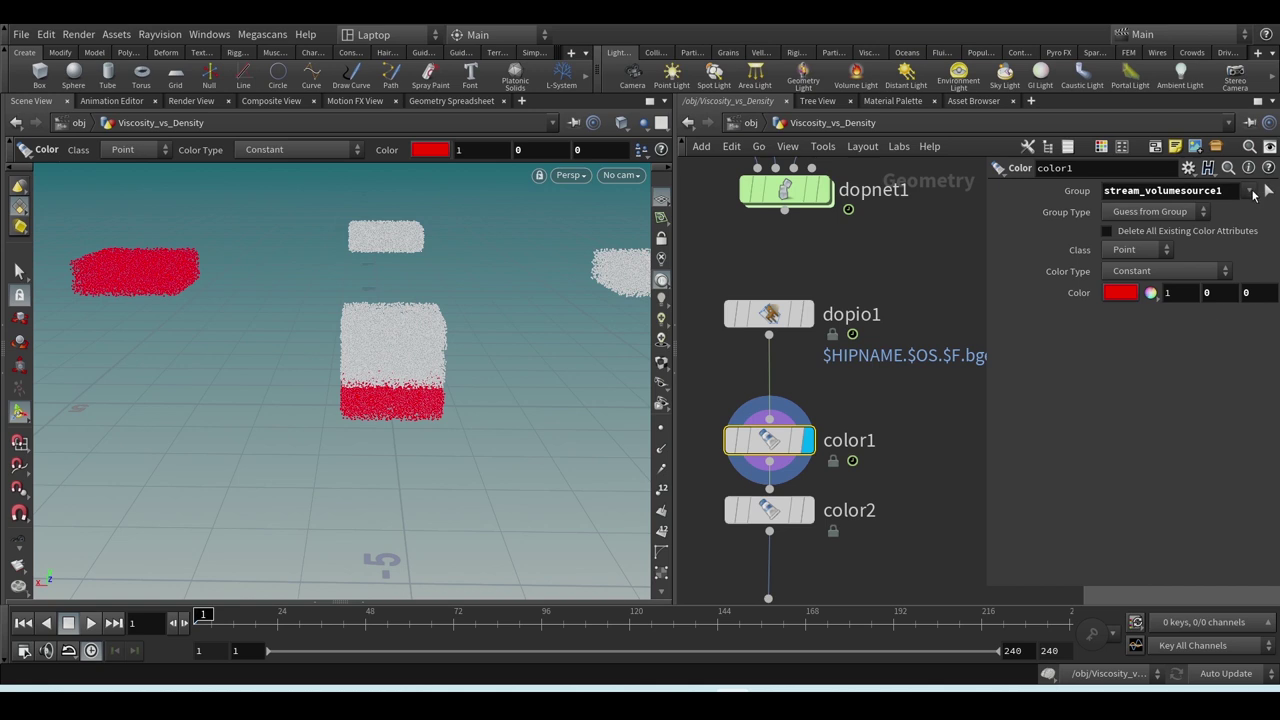
{"action": "left_click", "coordinate": [1251, 191]}
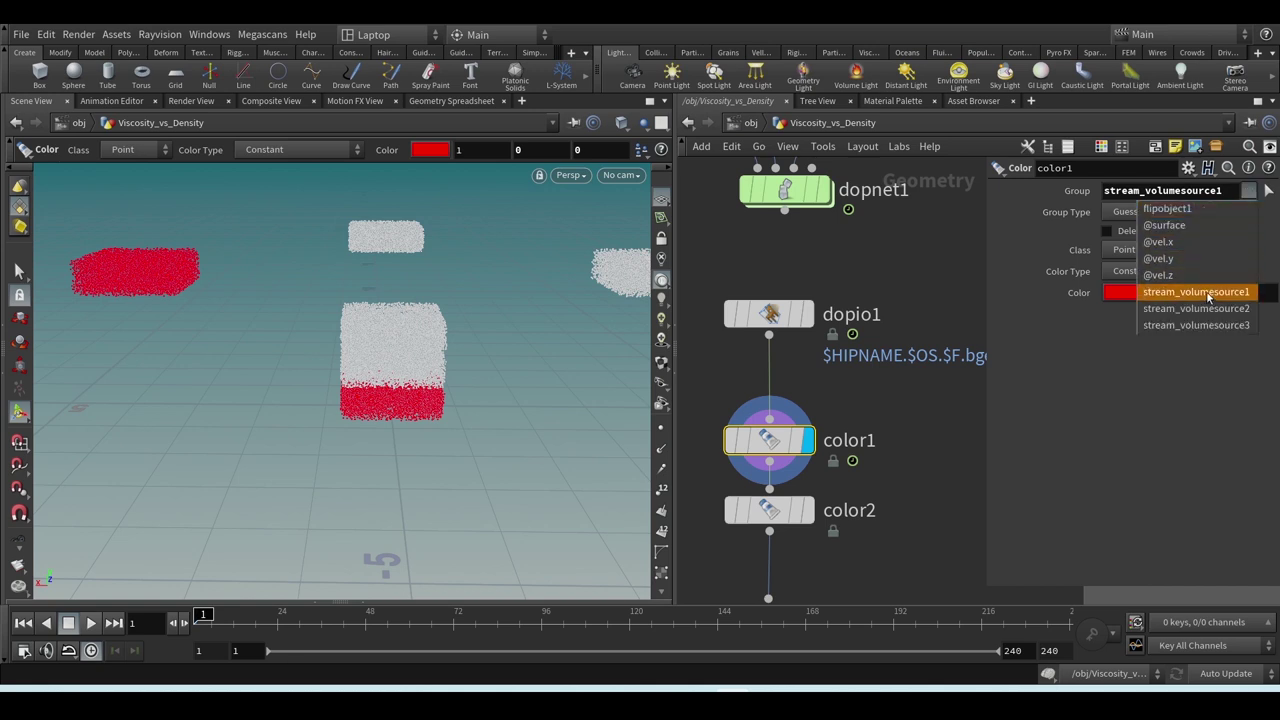
{"action": "left_click", "coordinate": [899, 477]}
- Examine the stream groups and colours of color2 and color3, and view the red, green and blue particle layers
{"action": "scroll", "coordinate": [901, 477], "scroll_direction": "down", "scroll_amount": 3}
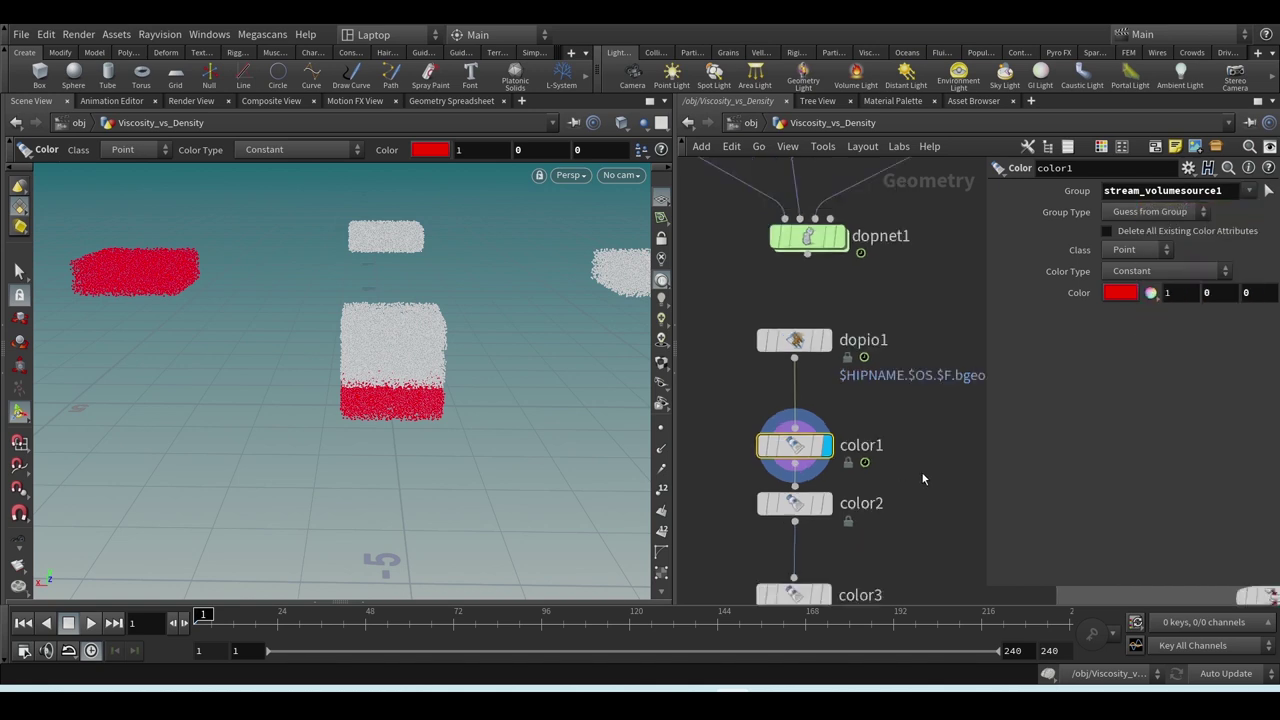
{"action": "middle_click_drag", "start_coordinate": [921, 471], "coordinate": [912, 429]}
{"action": "left_click_drag", "start_coordinate": [902, 389], "coordinate": [818, 560]}
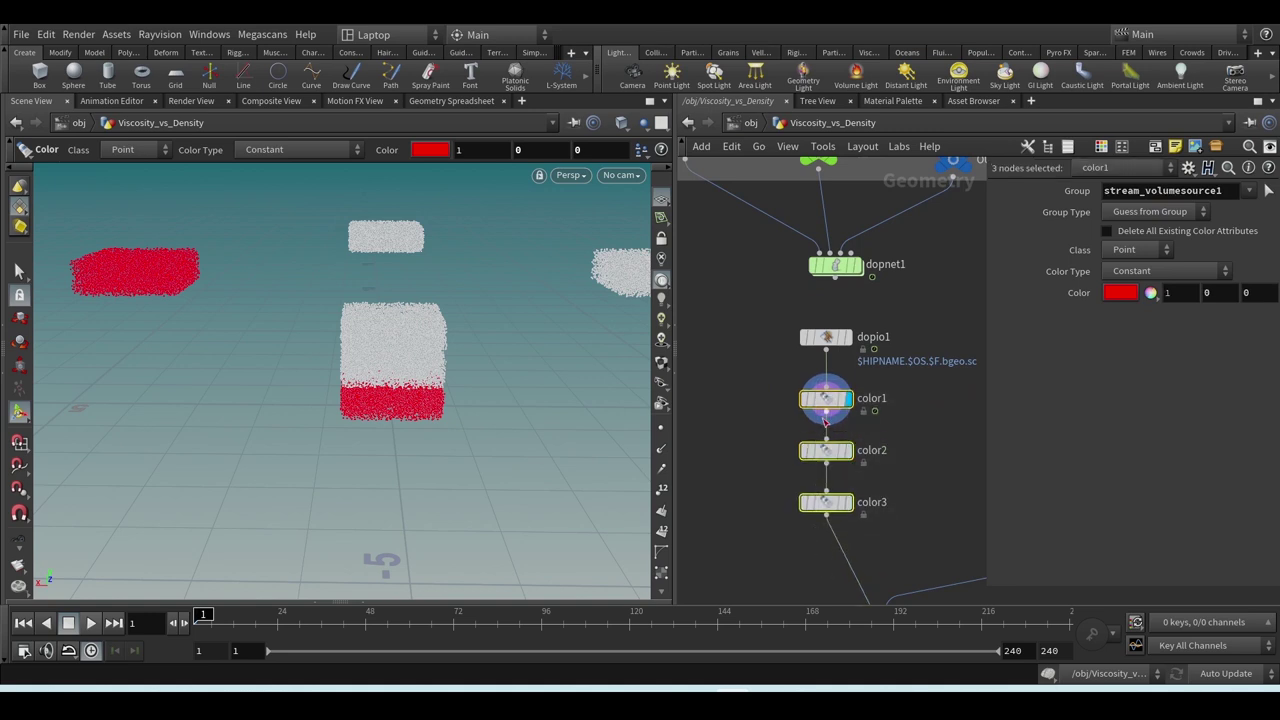
{"action": "left_click", "coordinate": [826, 451]}
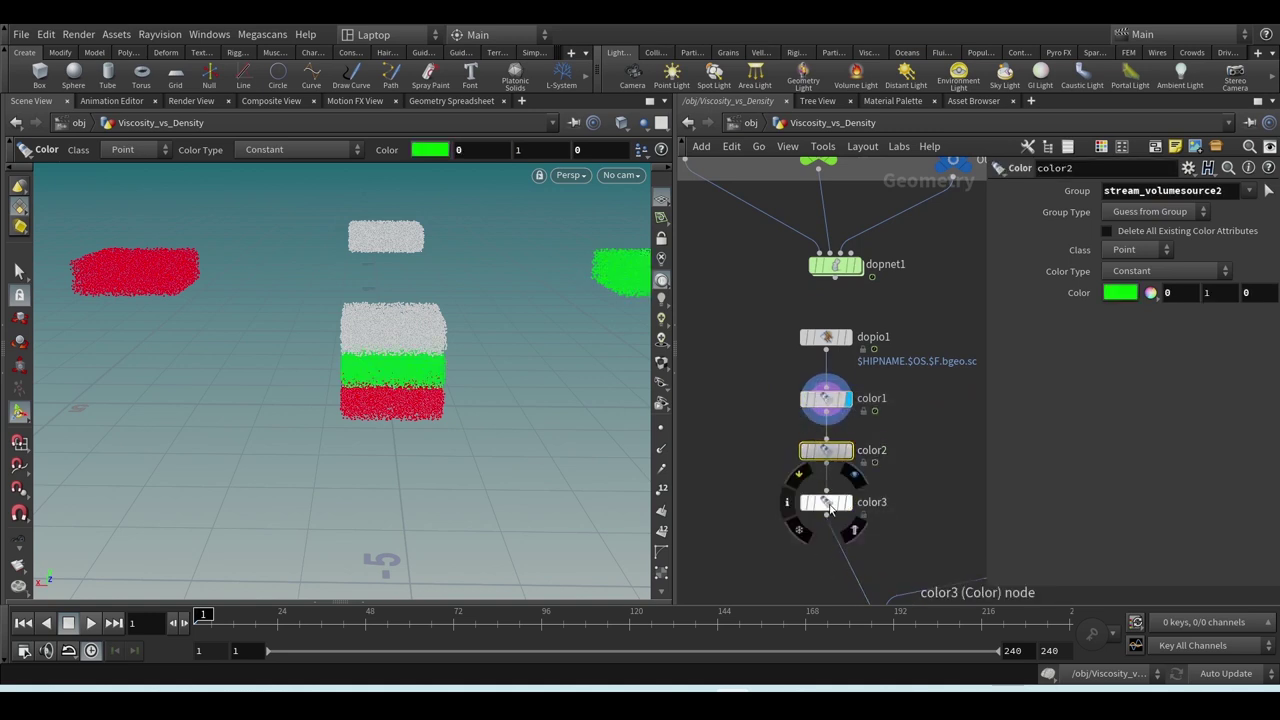
{"action": "left_click", "coordinate": [826, 502]}
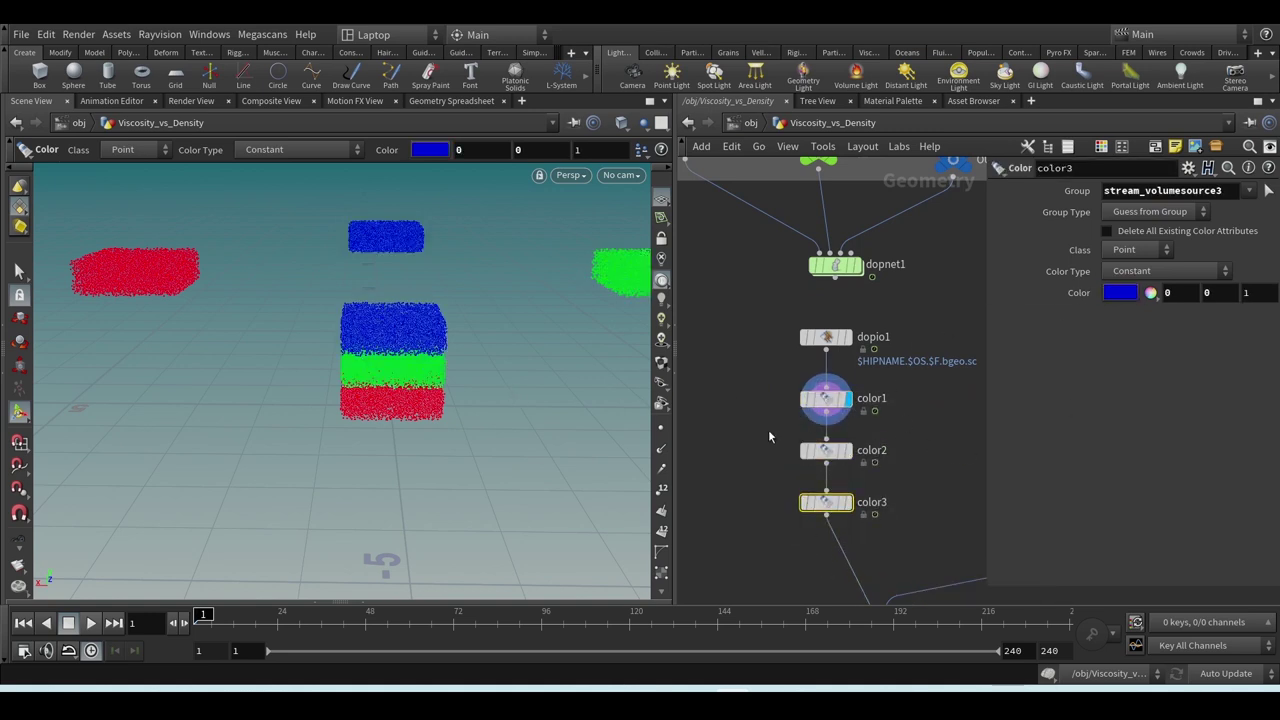
{"action": "scroll", "coordinate": [508, 323], "scroll_direction": "down", "scroll_amount": 5}
{"action": "left_click_drag", "start_coordinate": [506, 326], "coordinate": [494, 332], "text": "alt"}
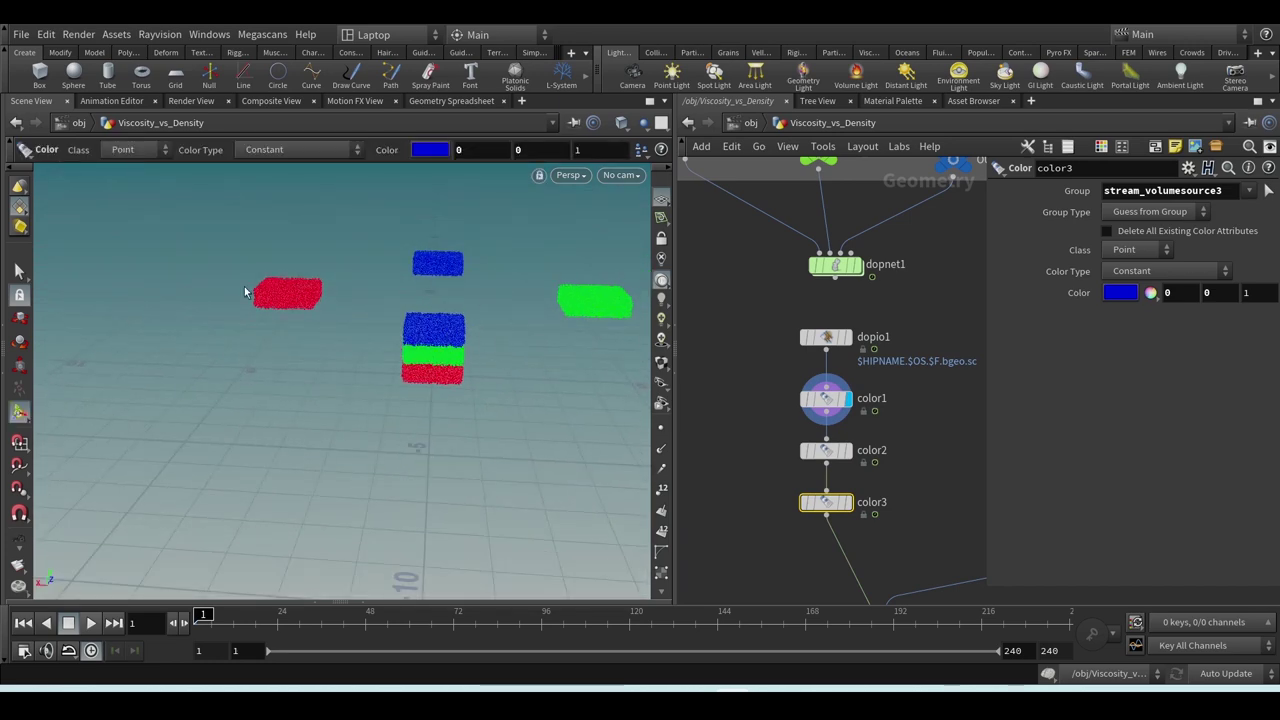
{"action": "key", "text": "Escape"}
{"action": "left_click_drag", "start_coordinate": [560, 343], "coordinate": [406, 354]}
{"action": "key", "text": "Return"}
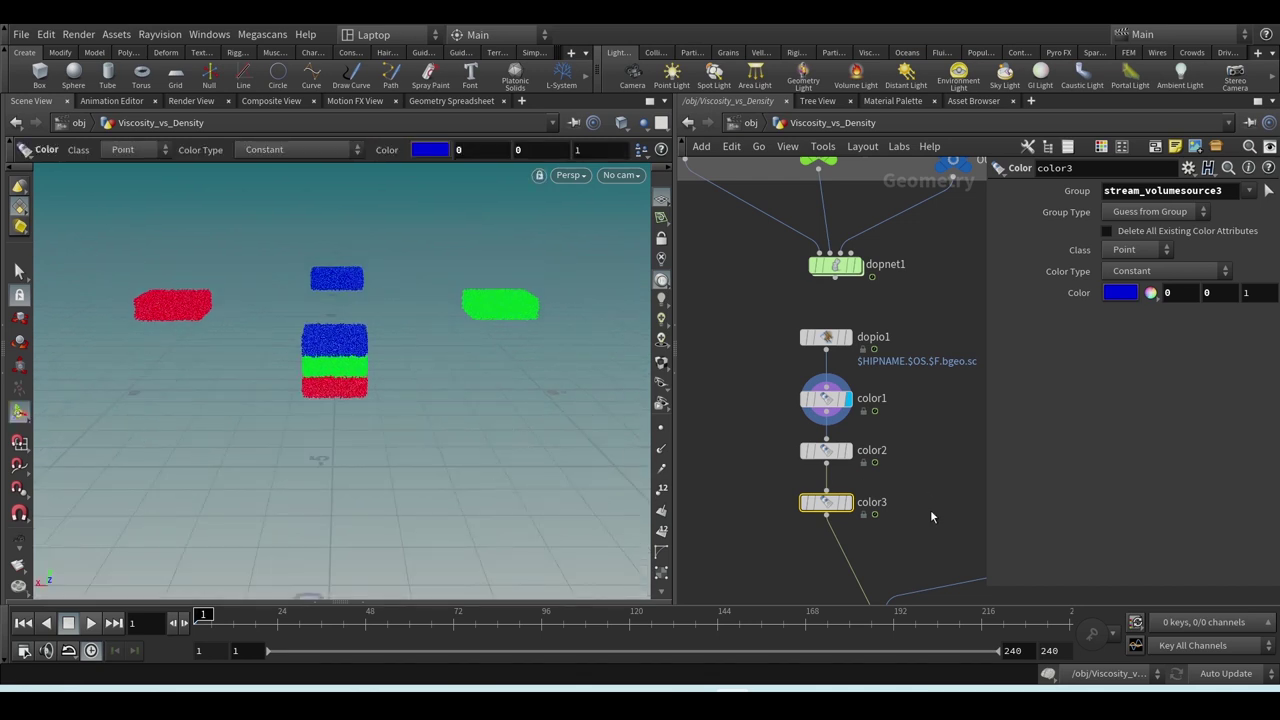
- Examine the JUST TEXT network, including font1's red label text, transform4's placement and color4's colour
{"action": "scroll", "coordinate": [877, 366], "scroll_direction": "down", "scroll_amount": 4}
{"action": "middle_click_drag", "start_coordinate": [871, 366], "coordinate": [829, 399]}
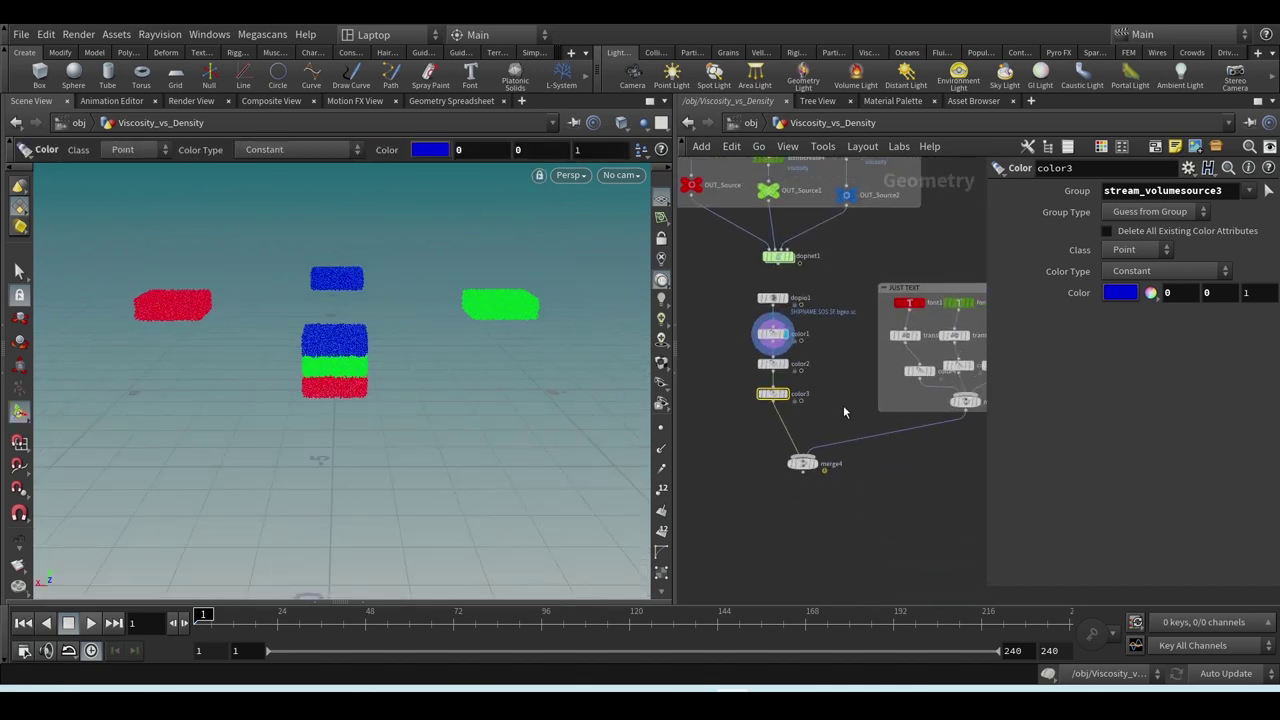
{"action": "middle_click_drag", "start_coordinate": [887, 441], "coordinate": [756, 463]}
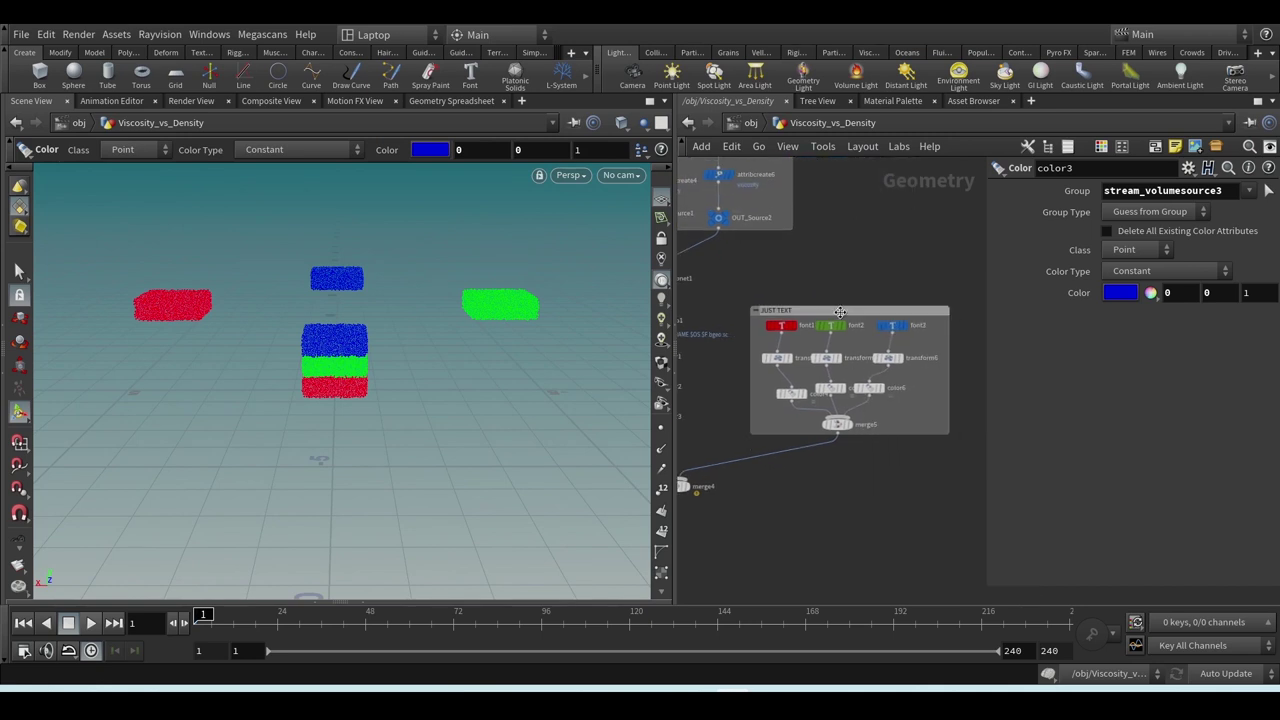
{"action": "scroll", "coordinate": [768, 344], "scroll_direction": "up", "scroll_amount": 5}
{"action": "left_click", "coordinate": [745, 308]}
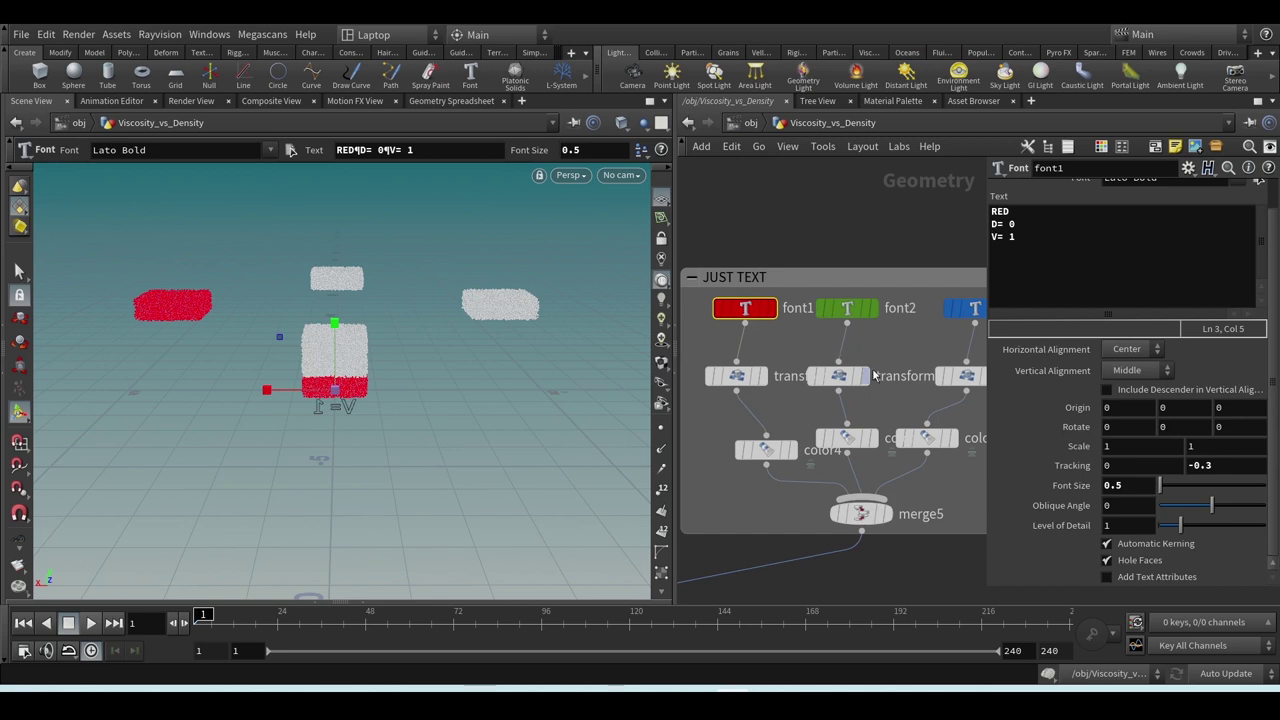
{"action": "left_click_drag", "start_coordinate": [892, 330], "coordinate": [854, 317]}
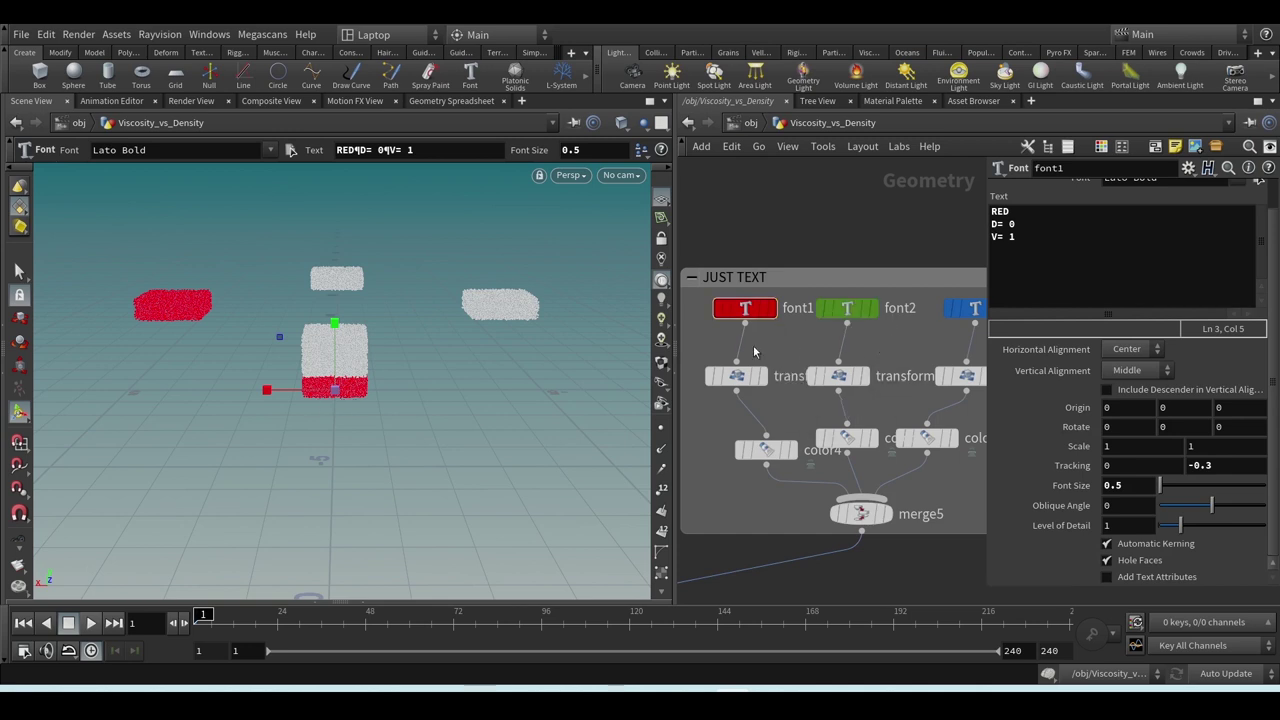
{"action": "left_click", "coordinate": [736, 376]}
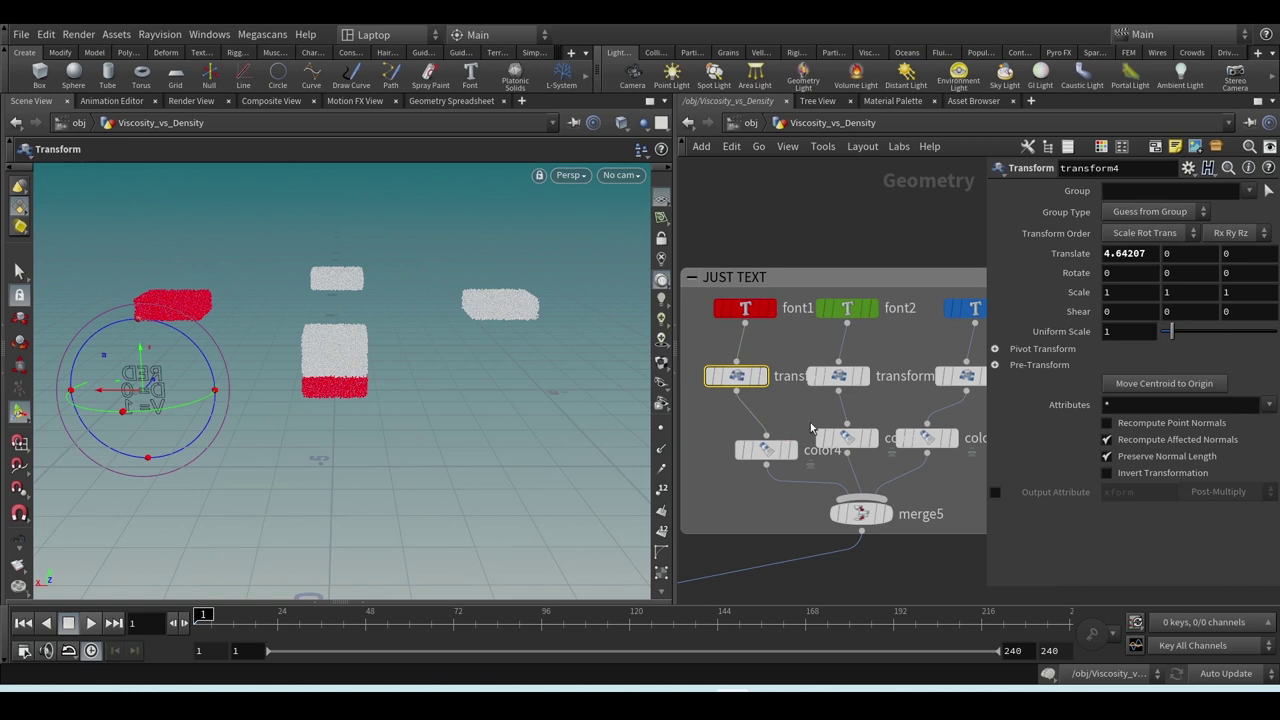
{"action": "left_click", "coordinate": [766, 450]}
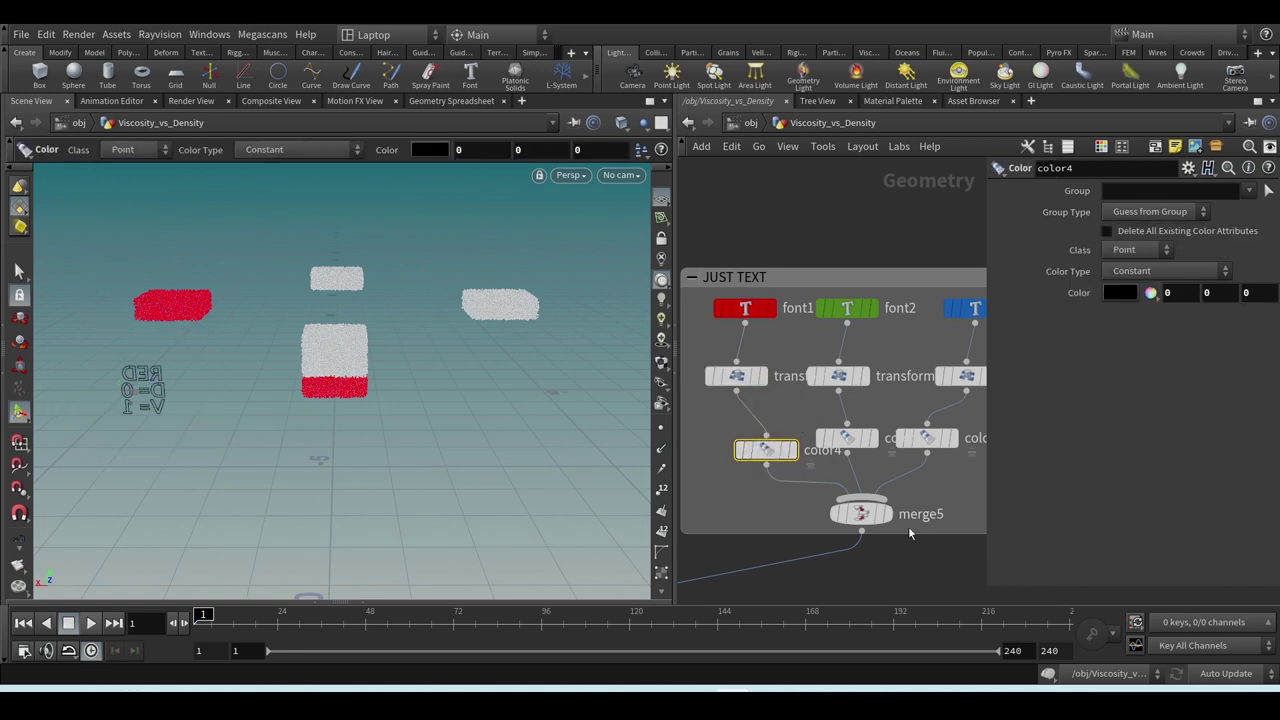
- Display merge4 to view the coloured particle layers together with their density and viscosity text labels
{"action": "scroll", "coordinate": [863, 567], "scroll_direction": "down", "scroll_amount": 3}
{"action": "middle_click_drag", "start_coordinate": [854, 556], "coordinate": [980, 428]}
{"action": "left_click", "coordinate": [773, 515]}
{"action": "left_click", "coordinate": [749, 492]}
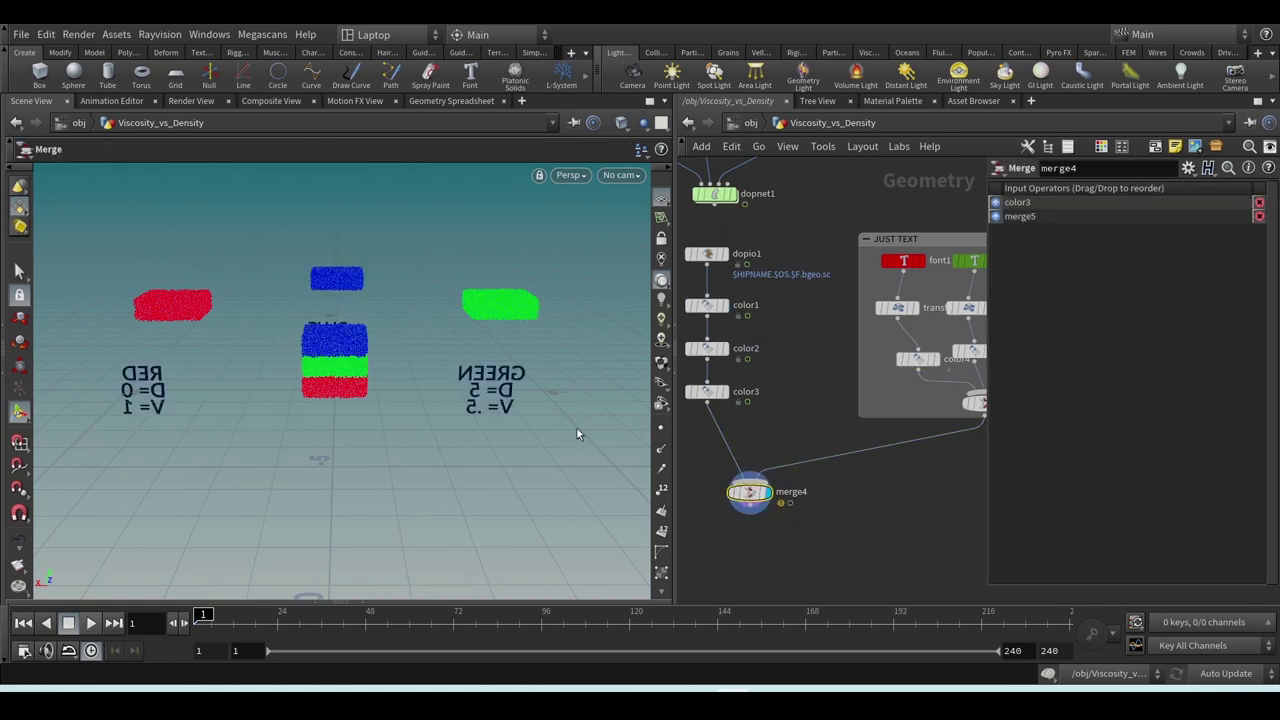
{"action": "left_click_drag", "start_coordinate": [200, 419], "coordinate": [314, 386]}
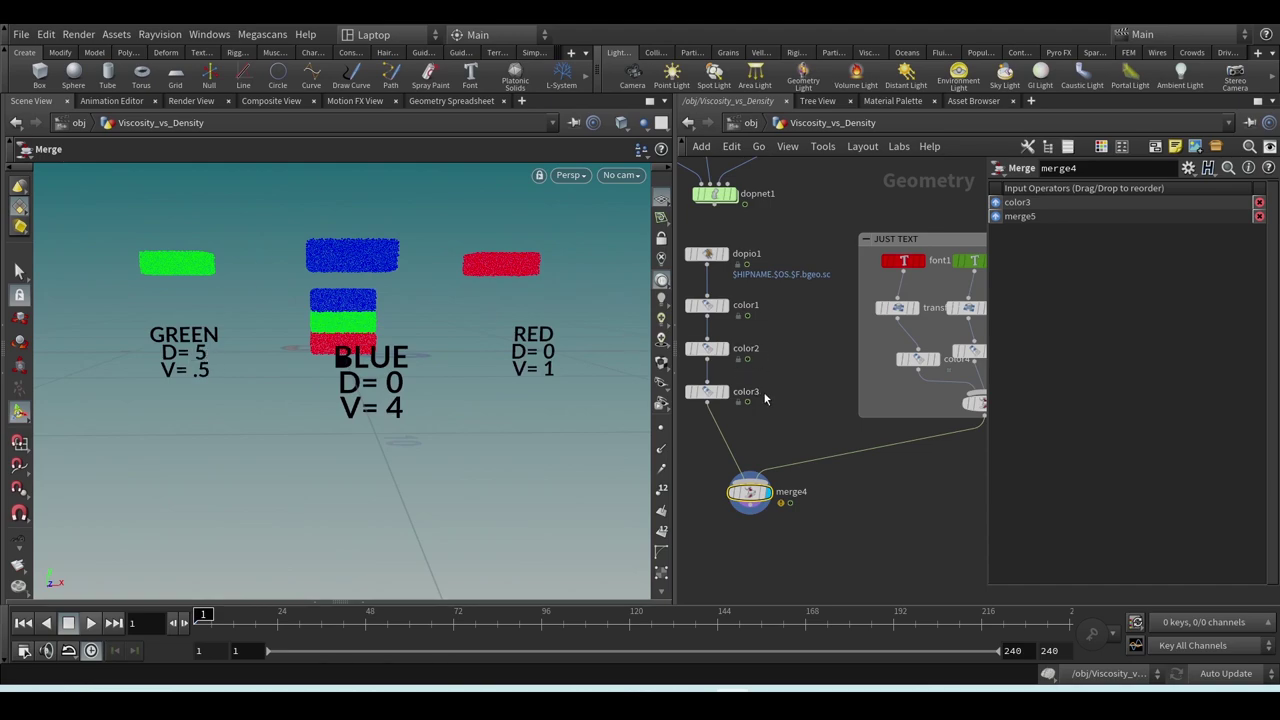
{"action": "middle_click_drag", "start_coordinate": [772, 396], "coordinate": [851, 490]}
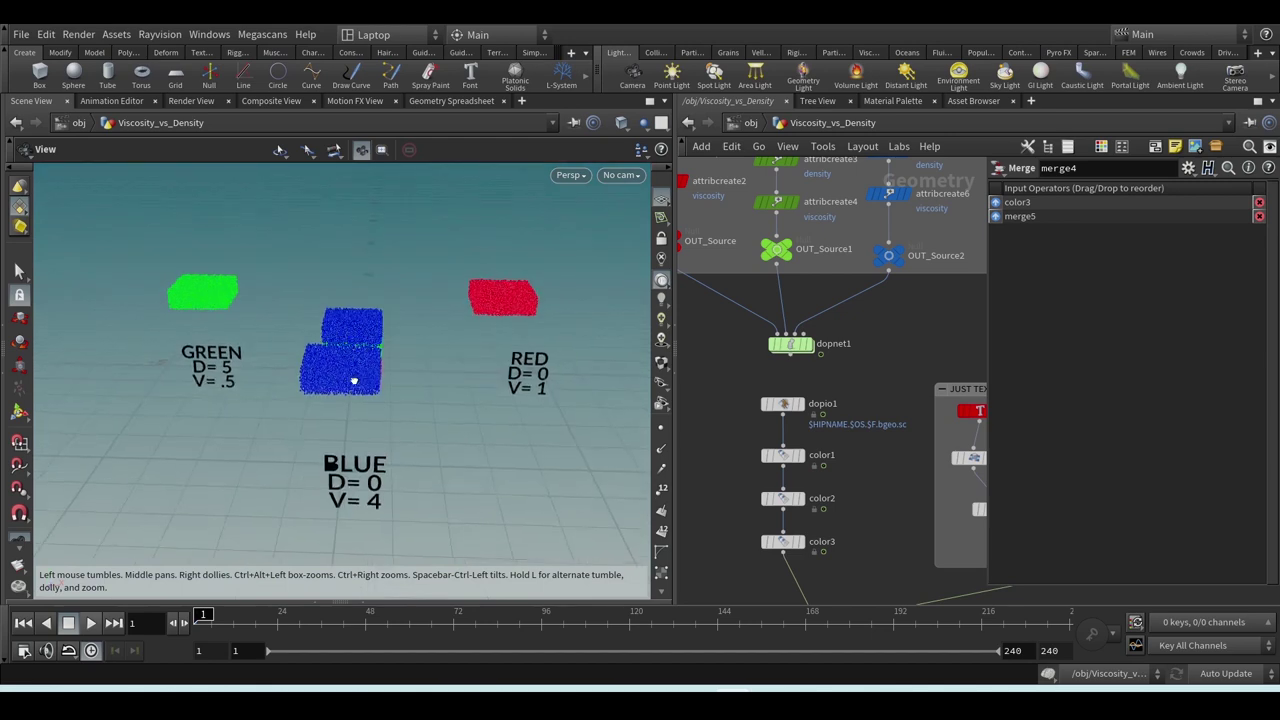
{"action": "key", "text": "Return"}
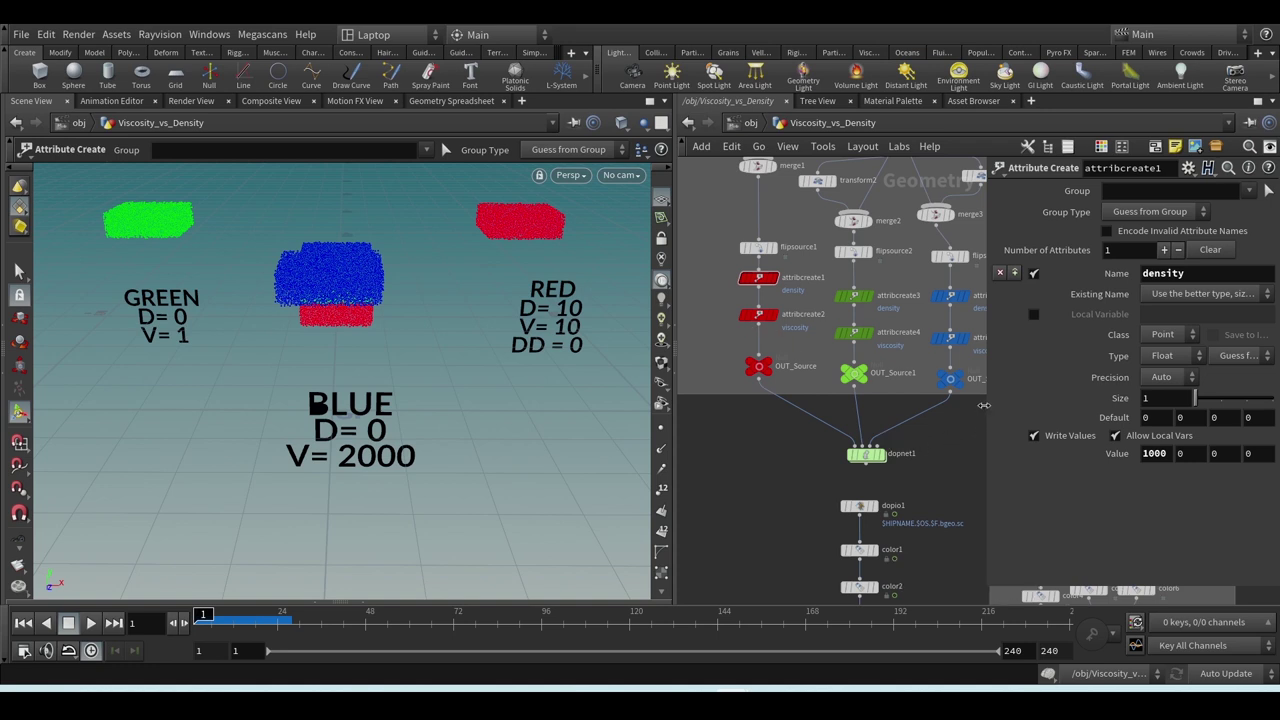
- Widen the network view and align attribcreate1, attribcreate2 and attribcreate6 with the neighbouring density and viscosity nodes
{"action": "left_click_drag", "start_coordinate": [987, 405], "coordinate": [1104, 402]}
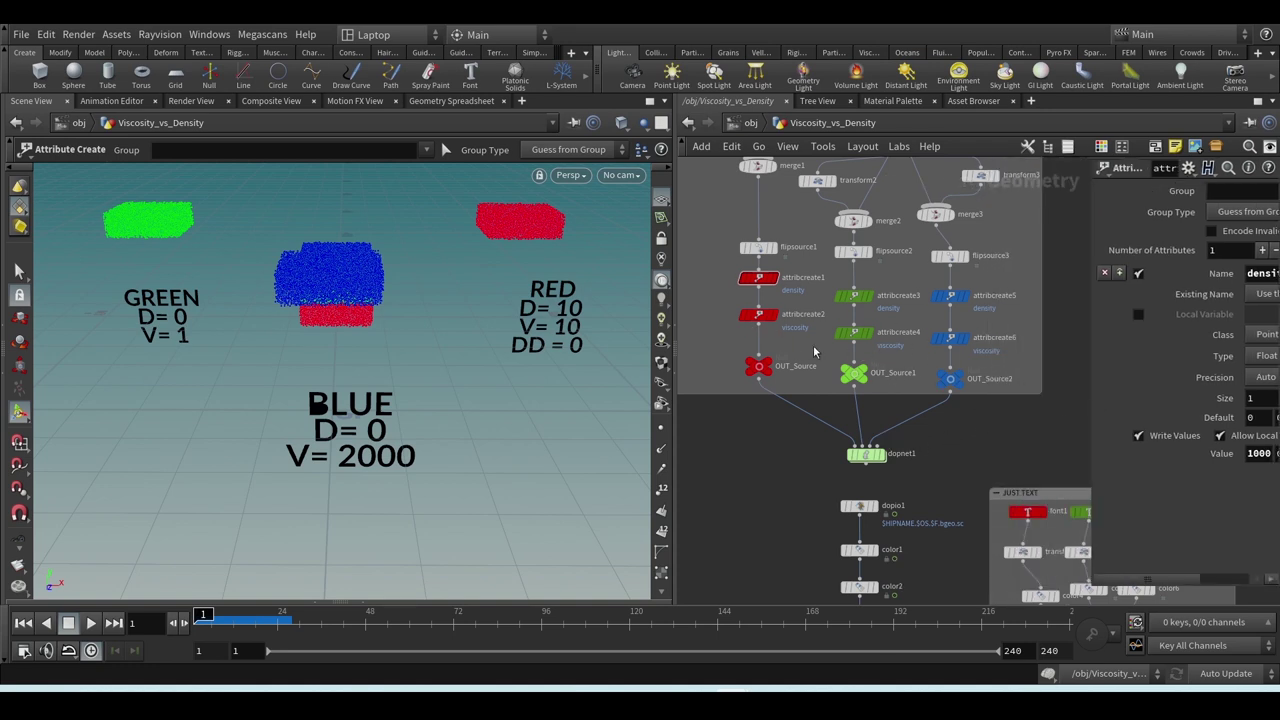
{"action": "left_click_drag", "start_coordinate": [759, 315], "coordinate": [759, 333]}
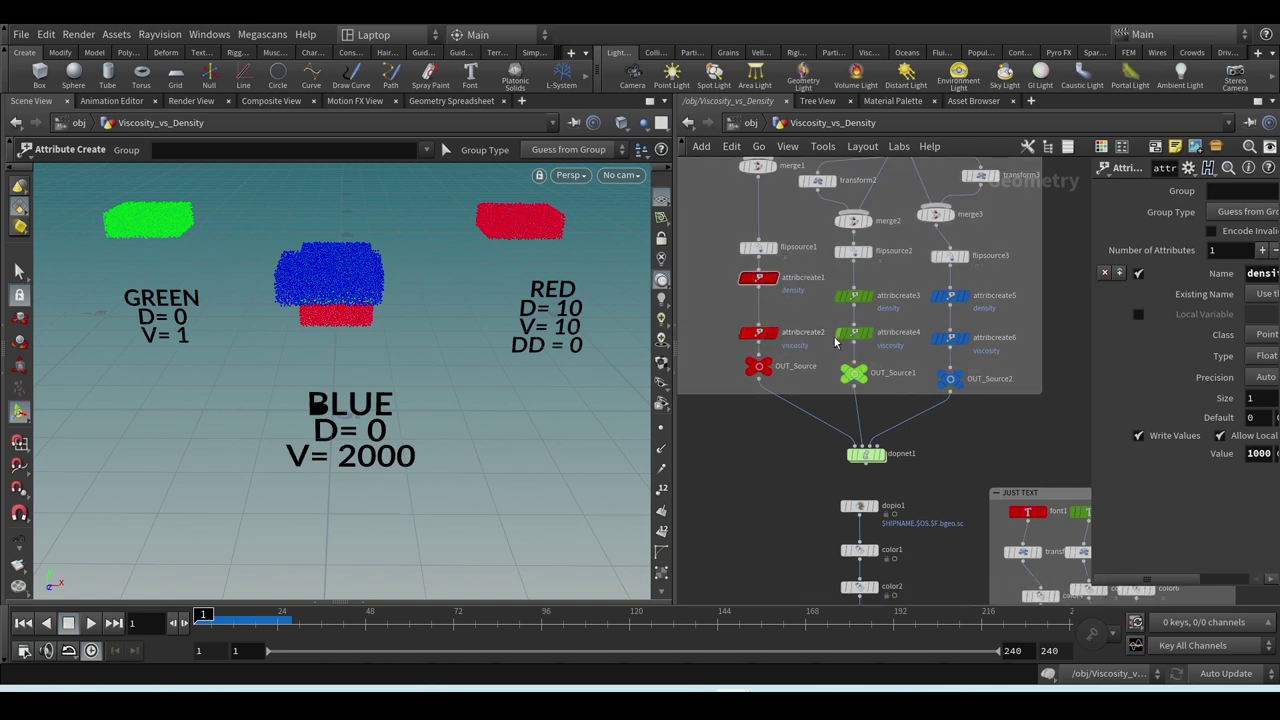
{"action": "left_click_drag", "start_coordinate": [955, 349], "coordinate": [955, 344]}
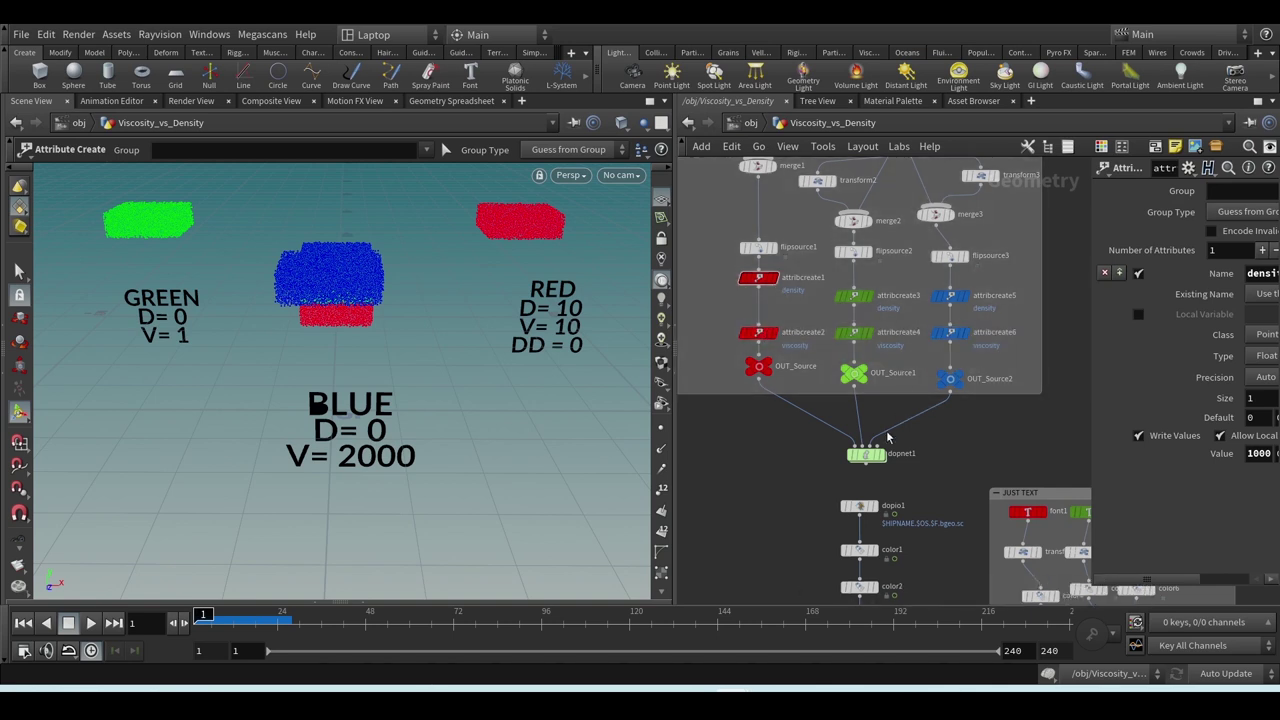
{"action": "left_click_drag", "start_coordinate": [756, 279], "coordinate": [757, 293]}
- Set the red source's density to 0 in attribcreate1 and check the green and blue density nodes
{"action": "left_click_drag", "start_coordinate": [1088, 327], "coordinate": [940, 339]}
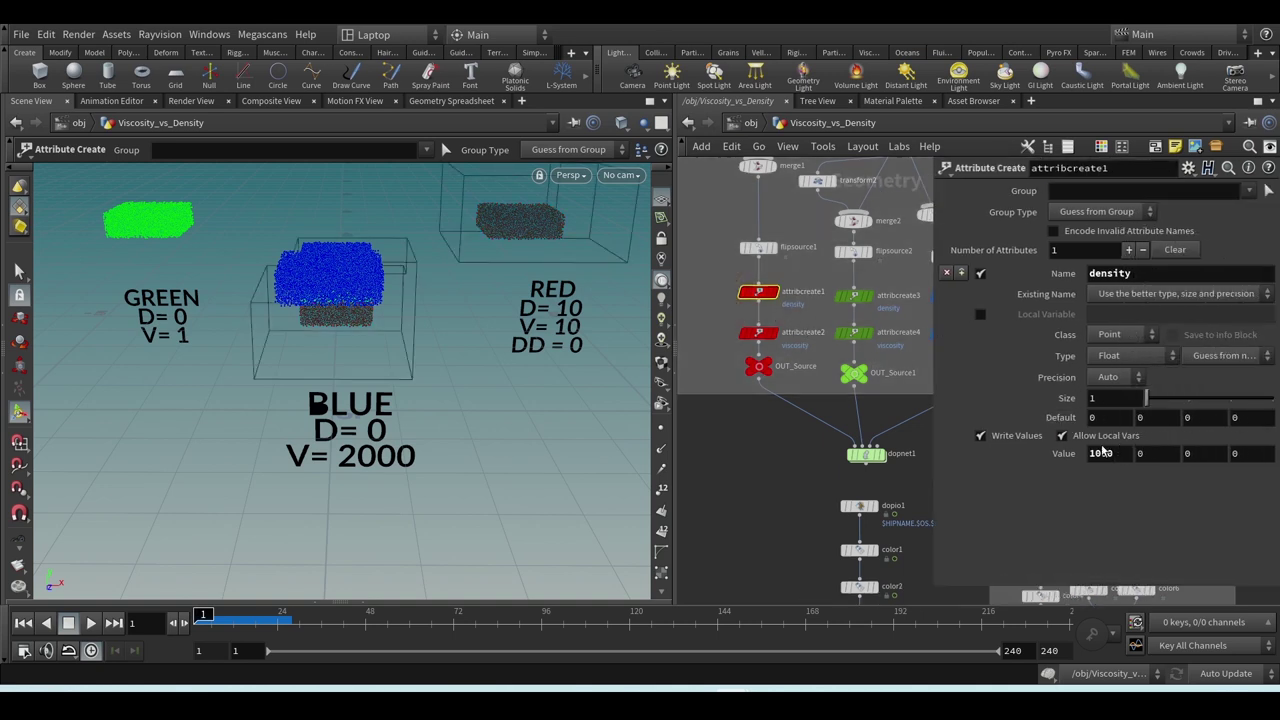
{"action": "left_click_drag", "start_coordinate": [1112, 453], "coordinate": [1020, 456]}
{"action": "left_click", "coordinate": [845, 296]}
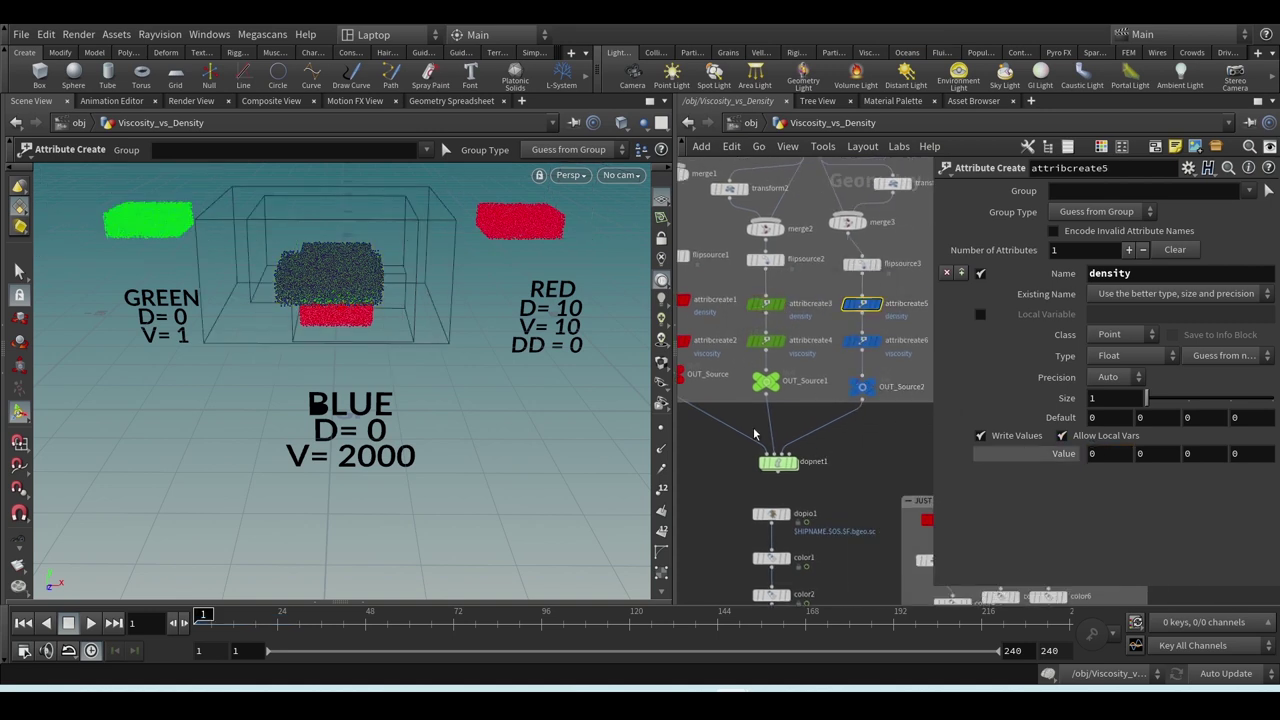
- Check the red and green viscosity nodes and set the blue source's viscosity to 1000 in attribcreate6
{"action": "middle_click_drag", "start_coordinate": [756, 435], "coordinate": [828, 435]}
{"action": "left_click", "coordinate": [745, 341]}
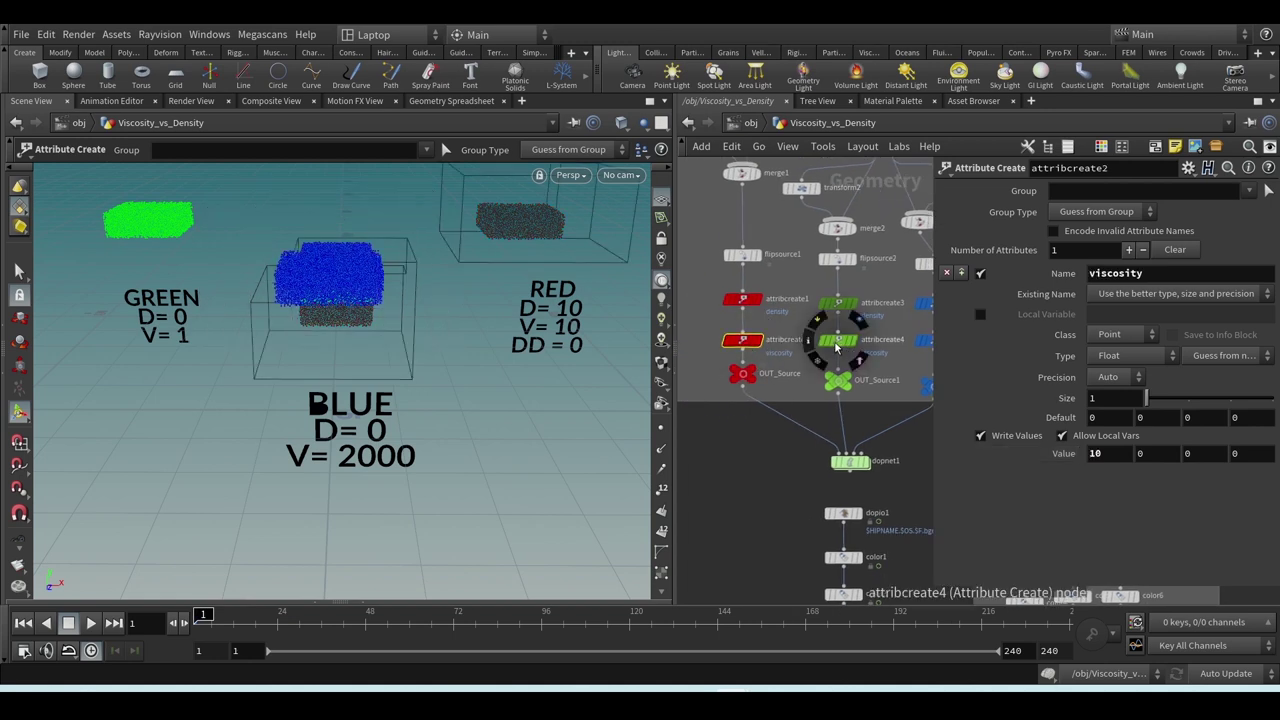
{"action": "left_click", "coordinate": [840, 340]}
{"action": "middle_click_drag", "start_coordinate": [879, 396], "coordinate": [819, 410]}
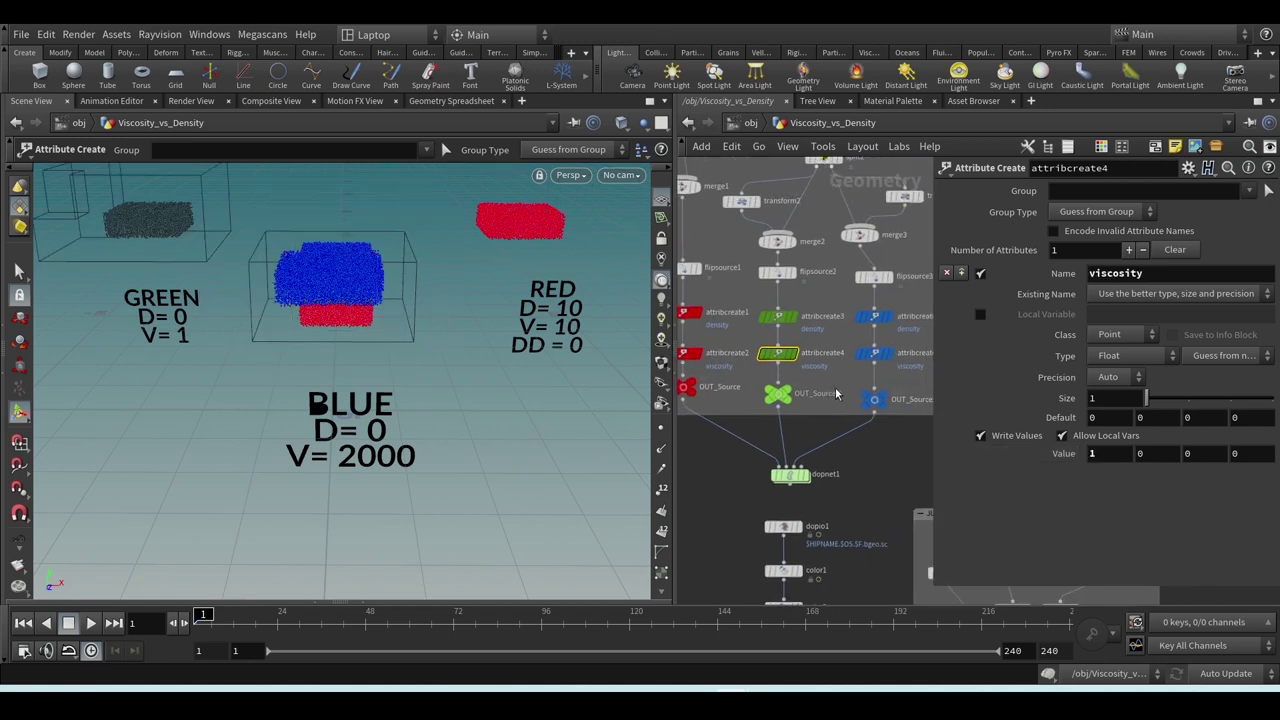
{"action": "left_click", "coordinate": [875, 354]}
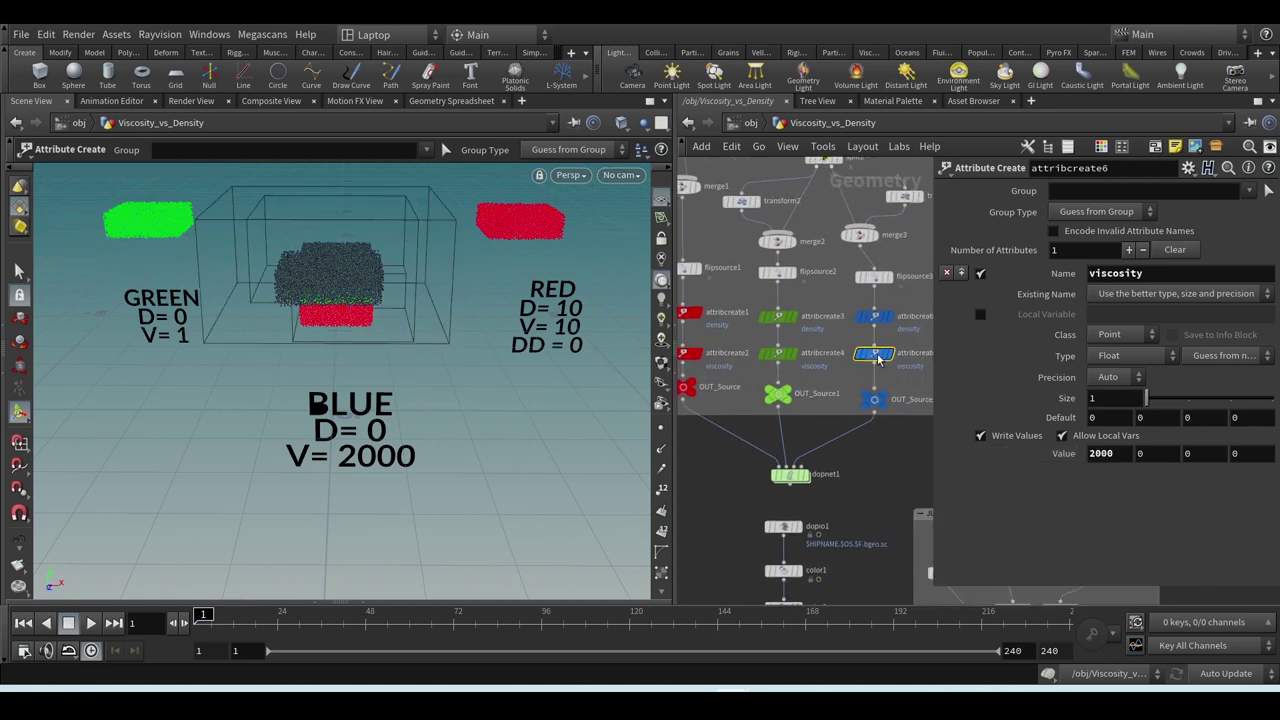
{"action": "double_click", "coordinate": [1121, 453]}
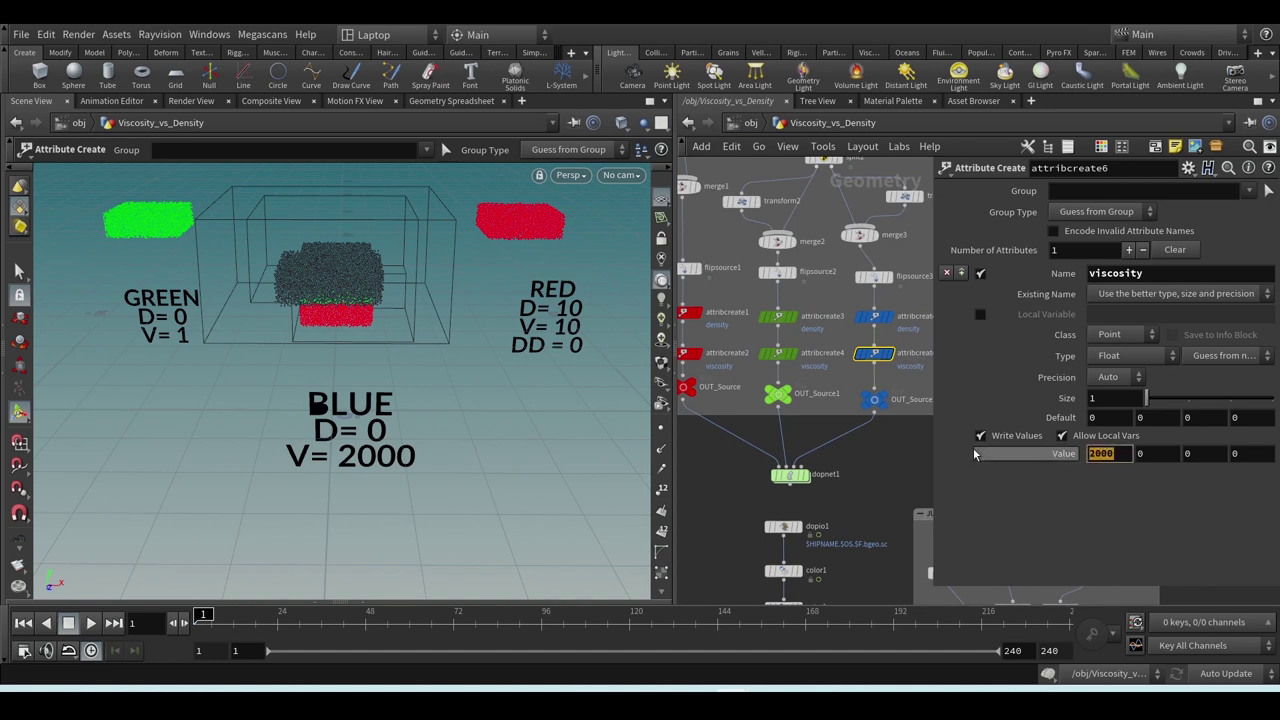
{"action": "type", "text": "100"}
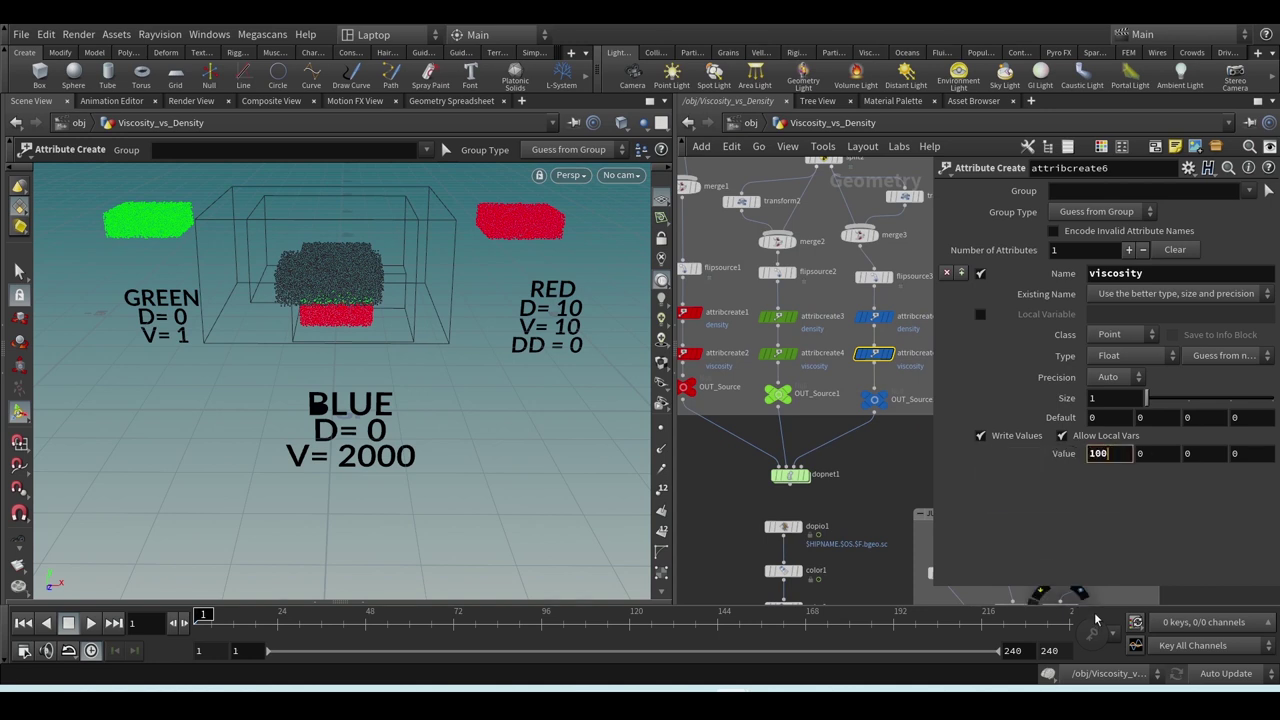
{"action": "type", "text": "0"}
{"action": "key", "text": "Return"}
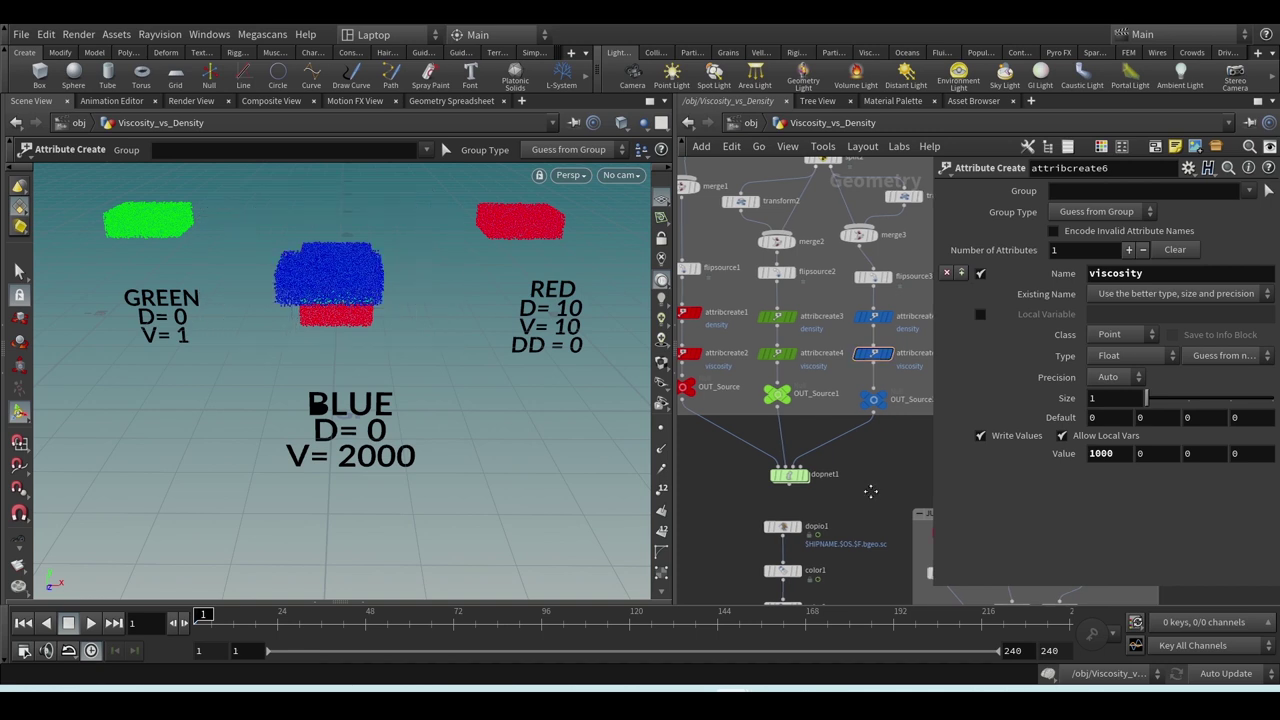
- Remove the DD line from the red label in font1 and set its D value to 0
{"action": "middle_click_drag", "start_coordinate": [871, 491], "coordinate": [883, 372]}
{"action": "middle_click_drag", "start_coordinate": [861, 477], "coordinate": [676, 454]}
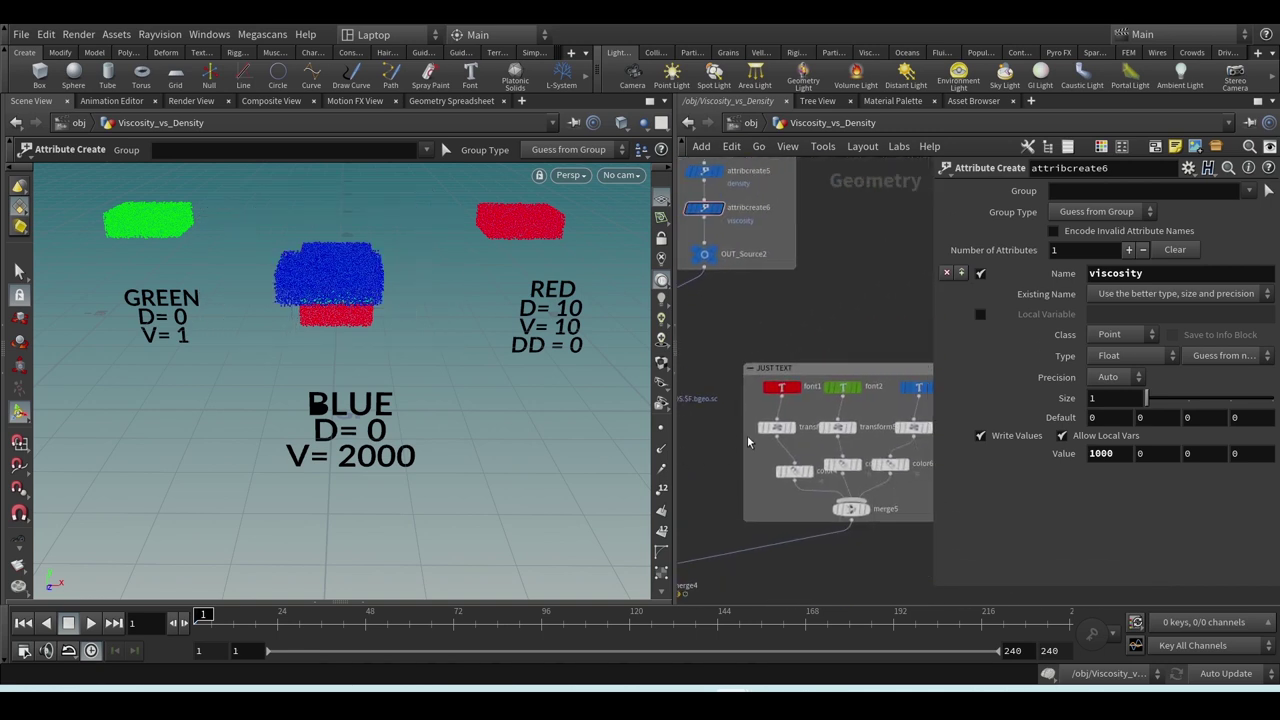
{"action": "left_click", "coordinate": [777, 388]}
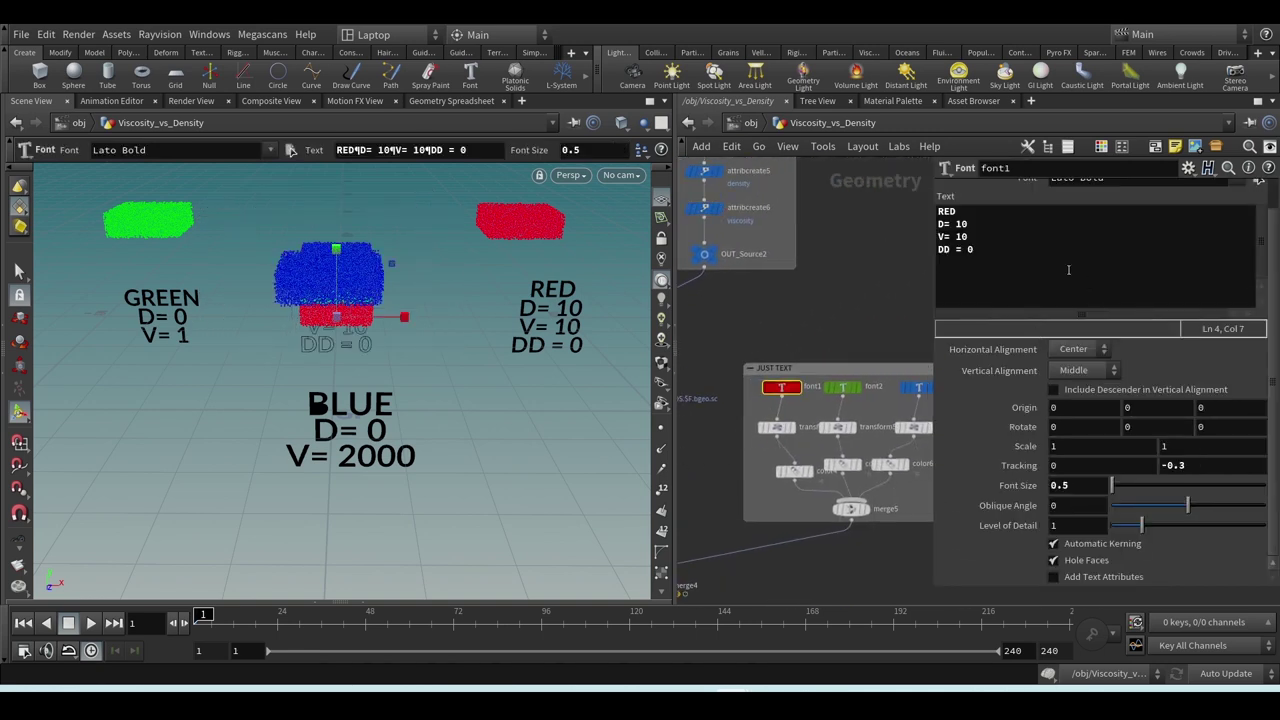
{"action": "left_click", "coordinate": [942, 249]}
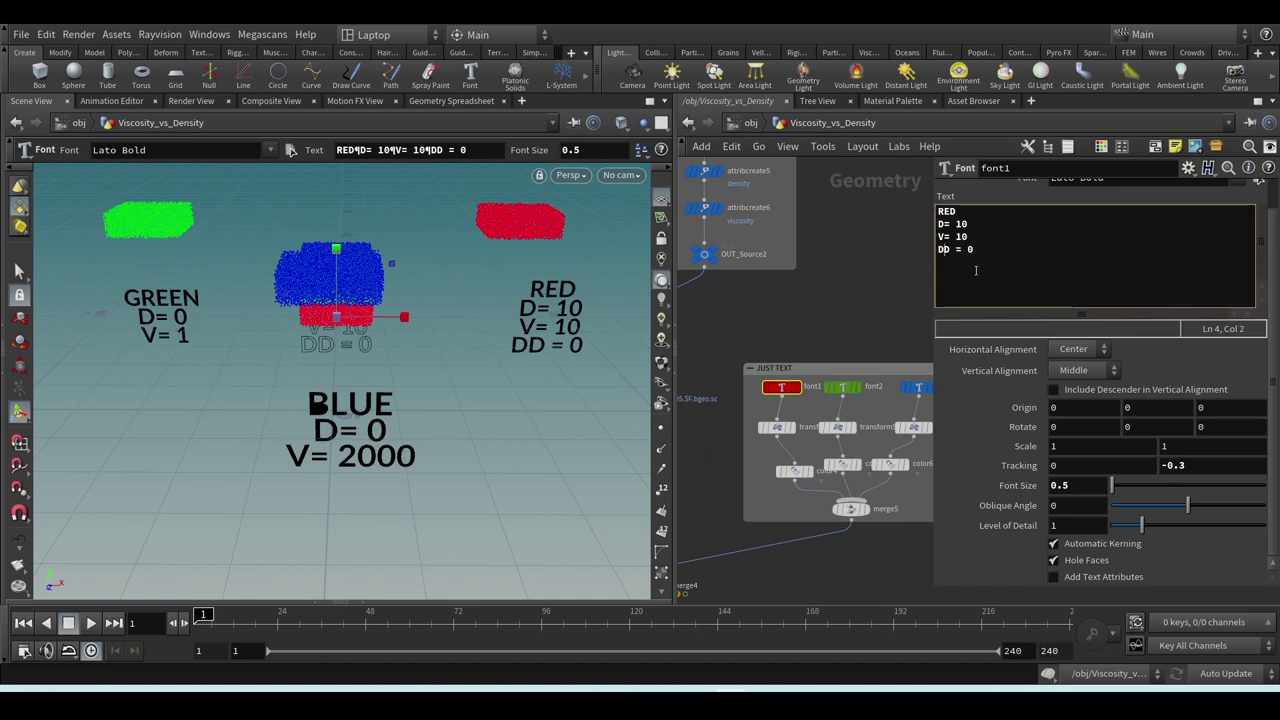
{"action": "type", "text": "op"}
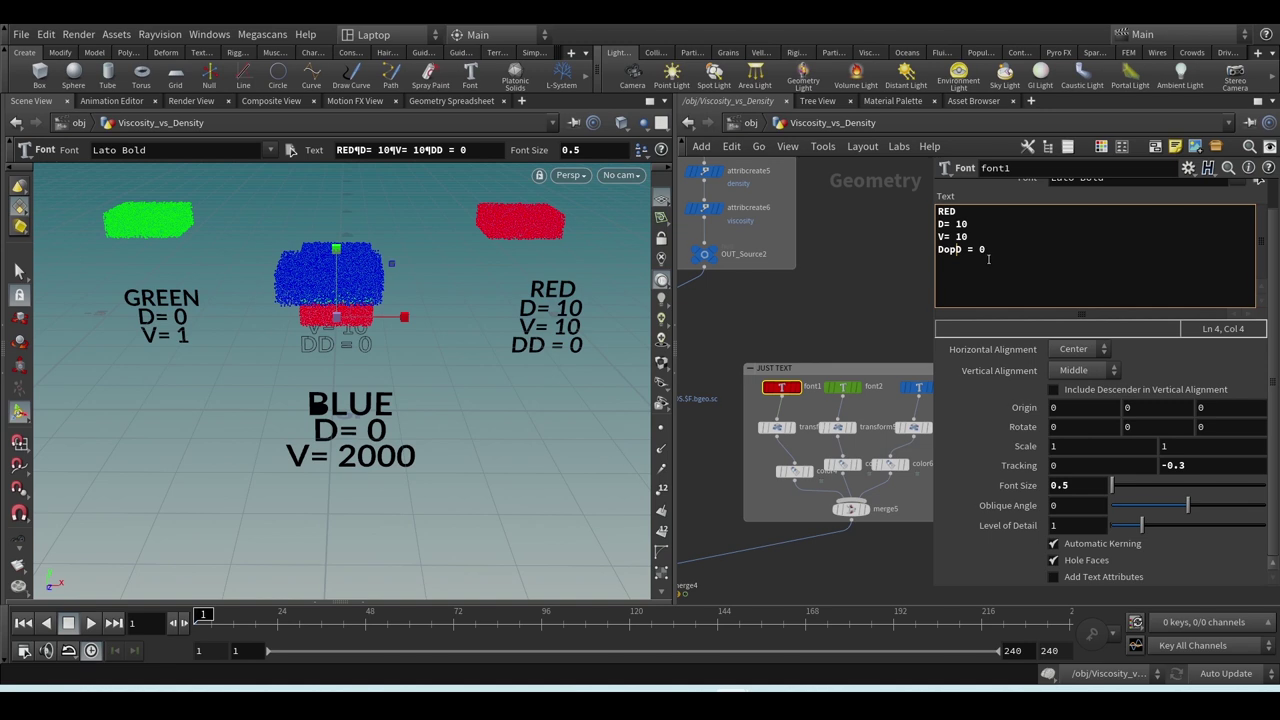
{"action": "left_click_drag", "start_coordinate": [988, 254], "coordinate": [934, 252]}
{"action": "key", "text": "BackSpace"}
{"action": "double_click", "coordinate": [960, 224]}
{"action": "type", "text": "0"}
- Compare the viscosity values of attribcreate2, attribcreate4 and attribcreate6 with the label texts in font1 and font2
{"action": "middle_click_drag", "start_coordinate": [786, 328], "coordinate": [945, 393]}
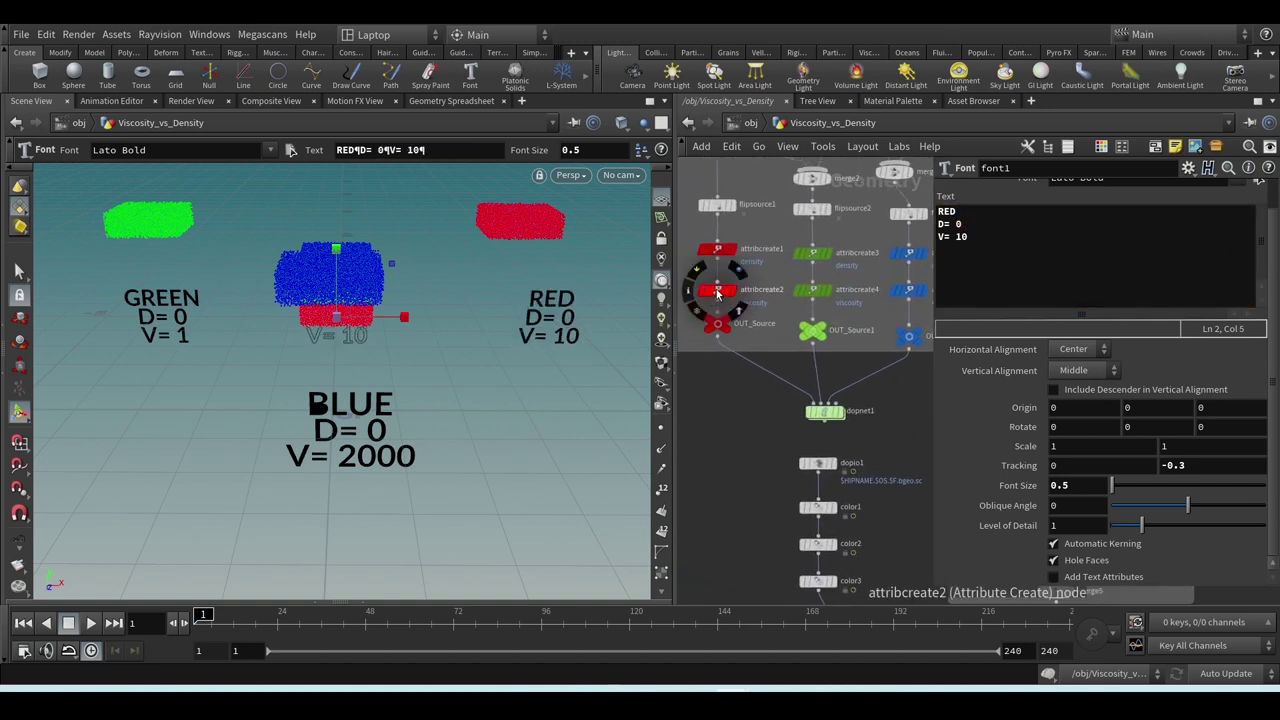
{"action": "left_click", "coordinate": [714, 291]}
{"action": "middle_click_drag", "start_coordinate": [738, 498], "coordinate": [729, 497]}
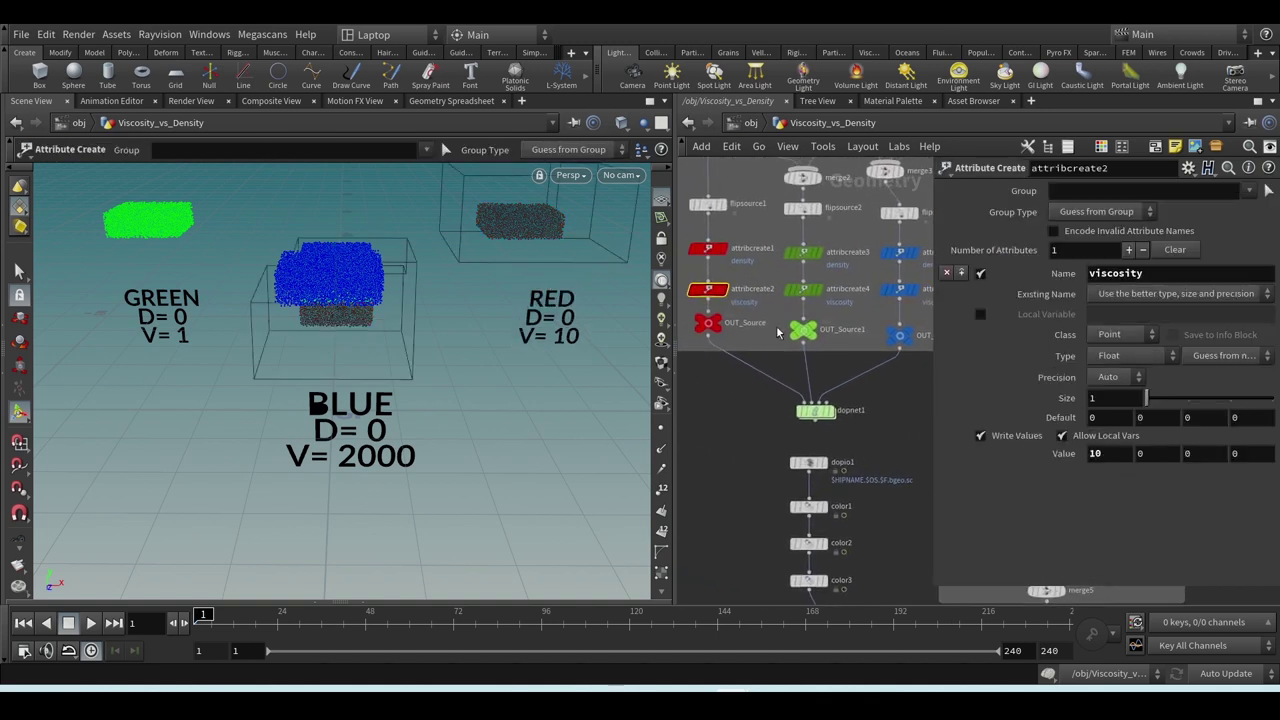
{"action": "left_click", "coordinate": [803, 291]}
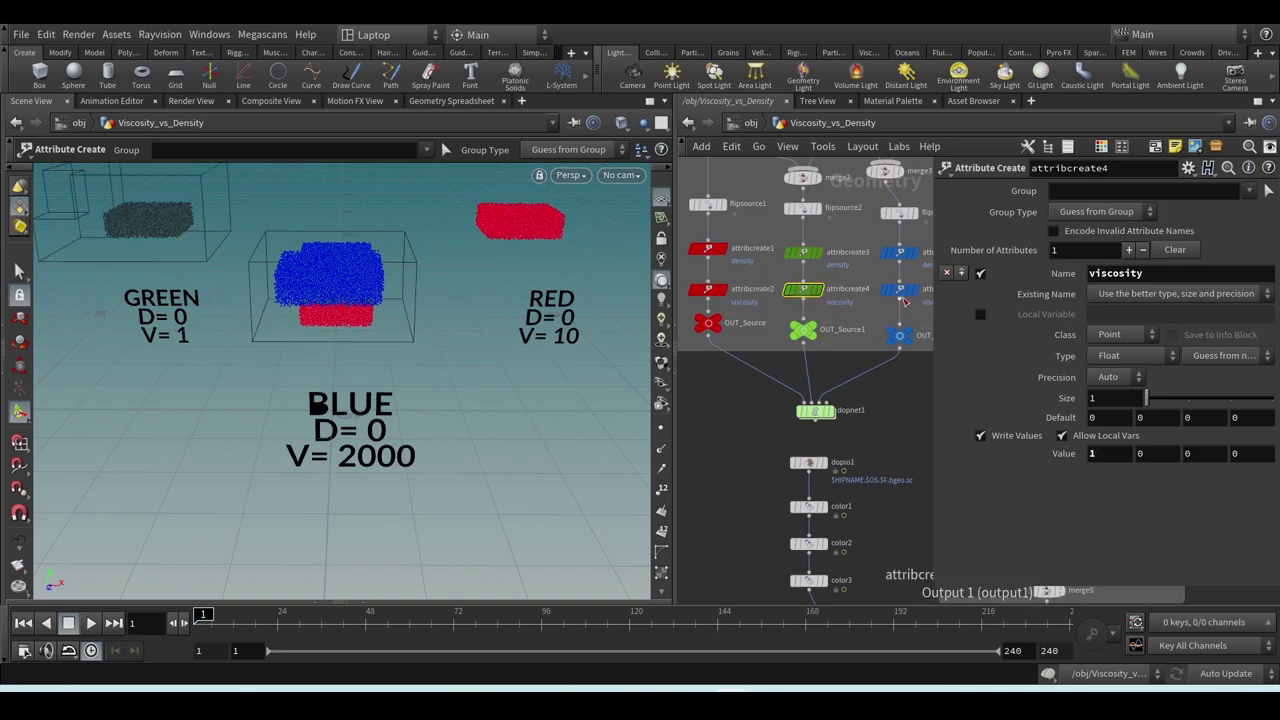
{"action": "left_click", "coordinate": [901, 294]}
{"action": "middle_click_drag", "start_coordinate": [898, 467], "coordinate": [778, 362]}
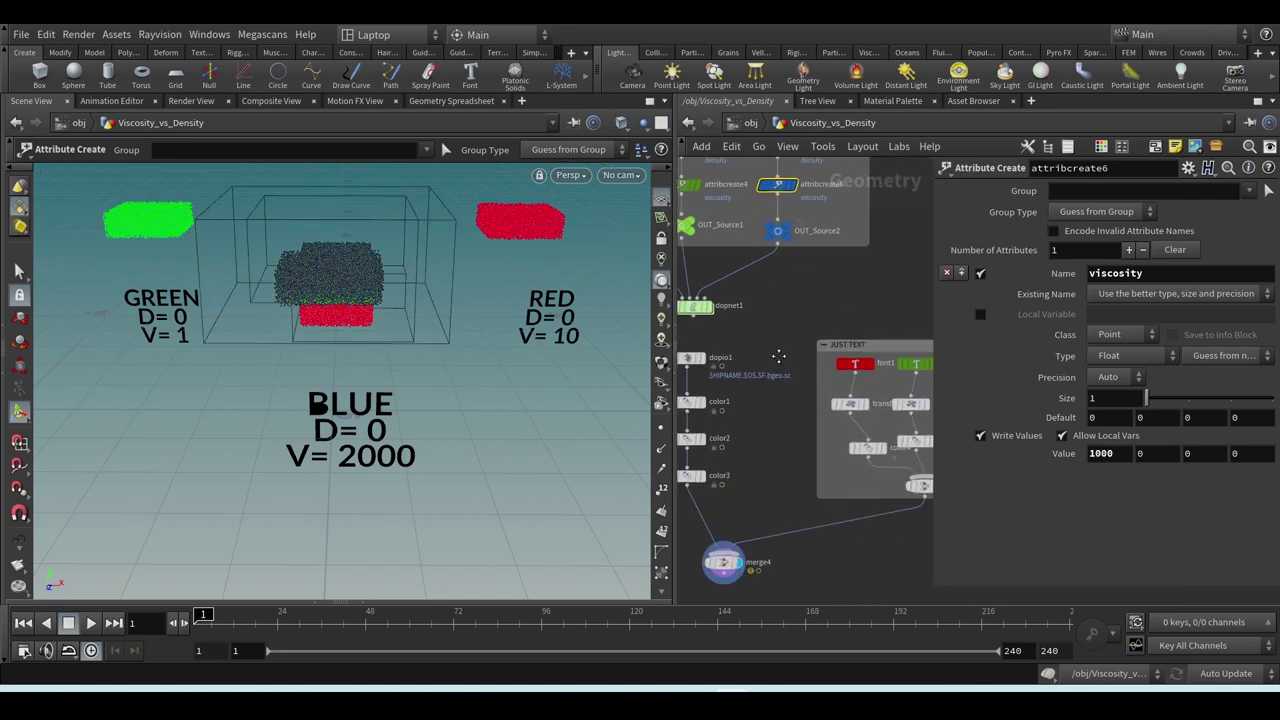
{"action": "left_click", "coordinate": [855, 364]}
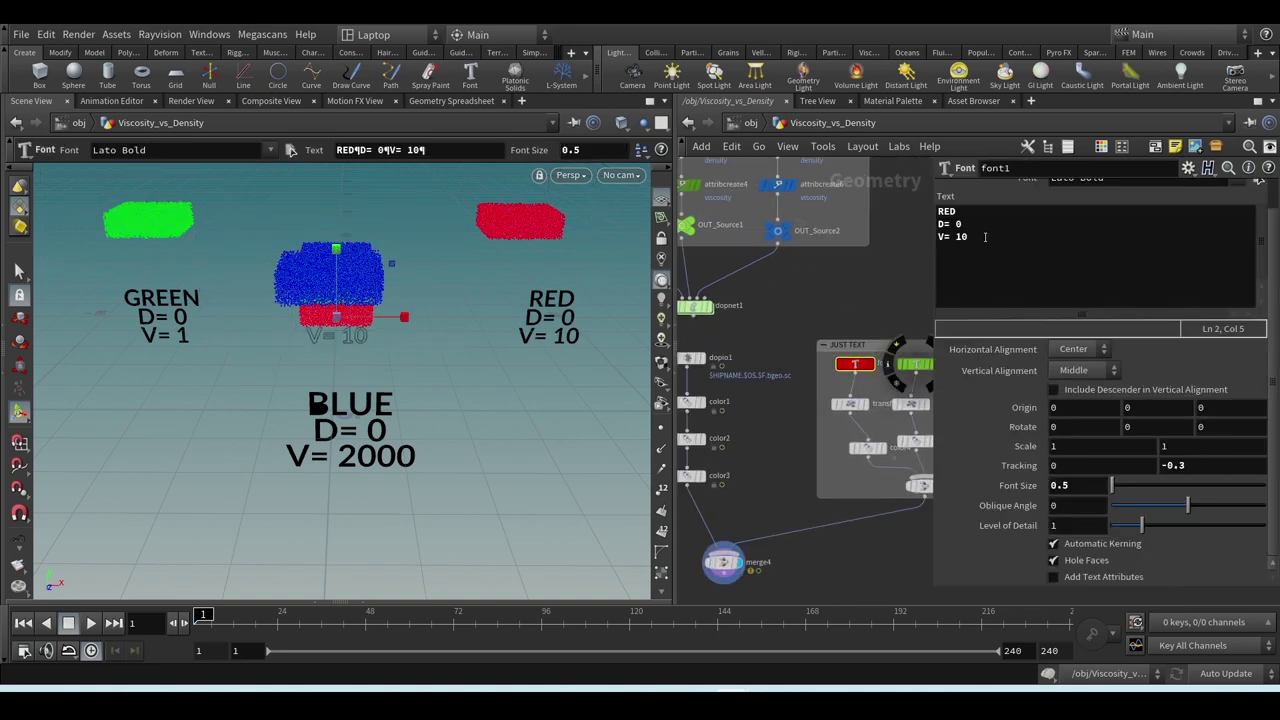
{"action": "left_click", "coordinate": [913, 364]}
{"action": "middle_click_drag", "start_coordinate": [890, 327], "coordinate": [808, 345]}
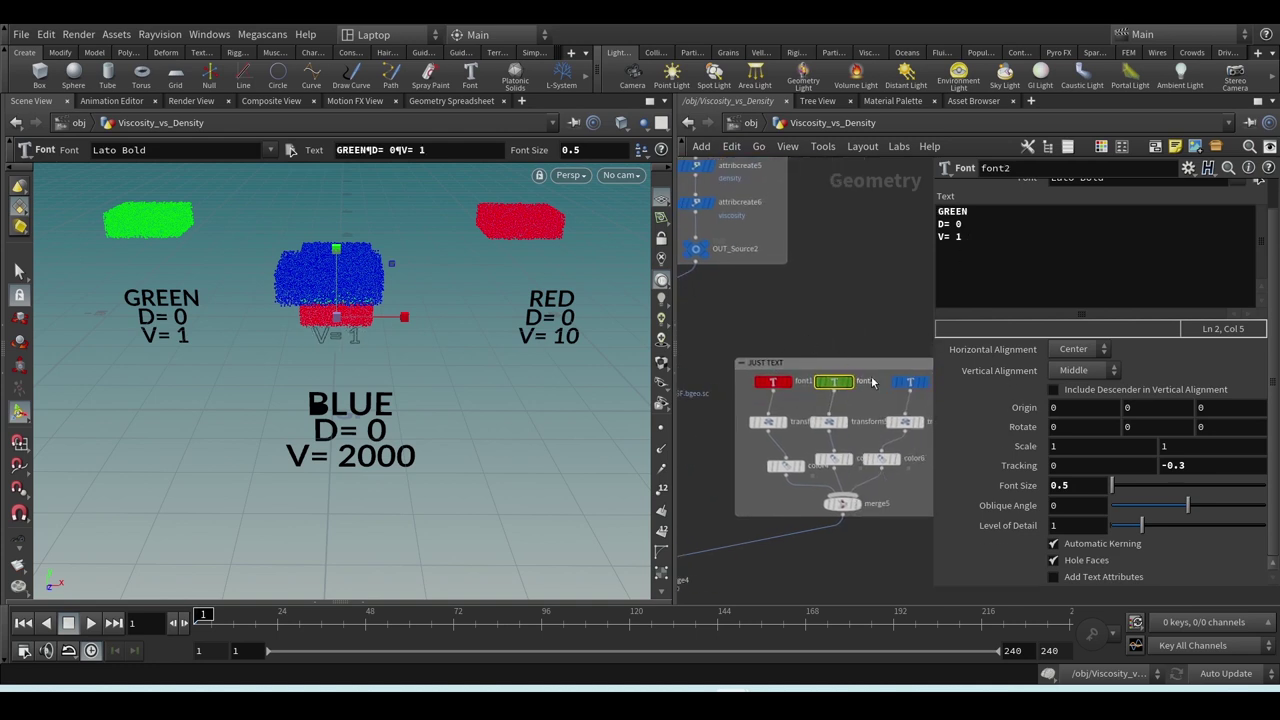
- Change the blue label in font3 to read V= 1000
{"action": "left_click", "coordinate": [909, 381]}
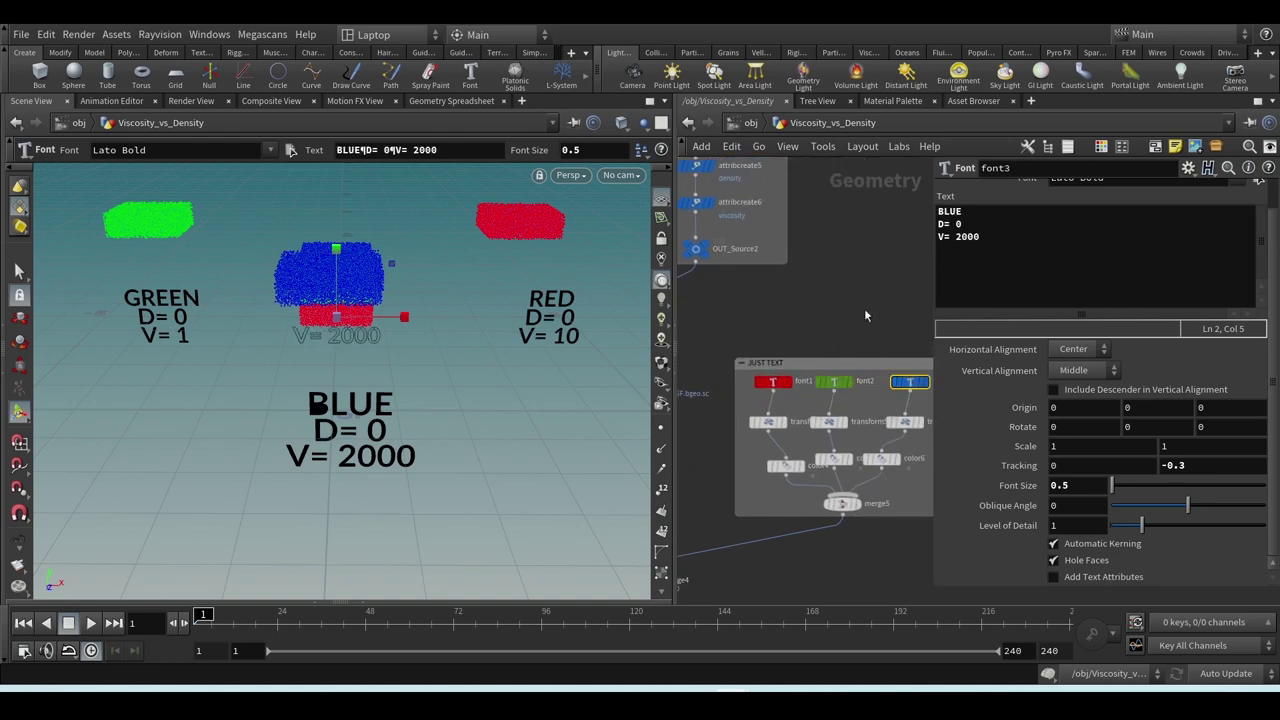
{"action": "left_click_drag", "start_coordinate": [962, 237], "coordinate": [956, 237]}
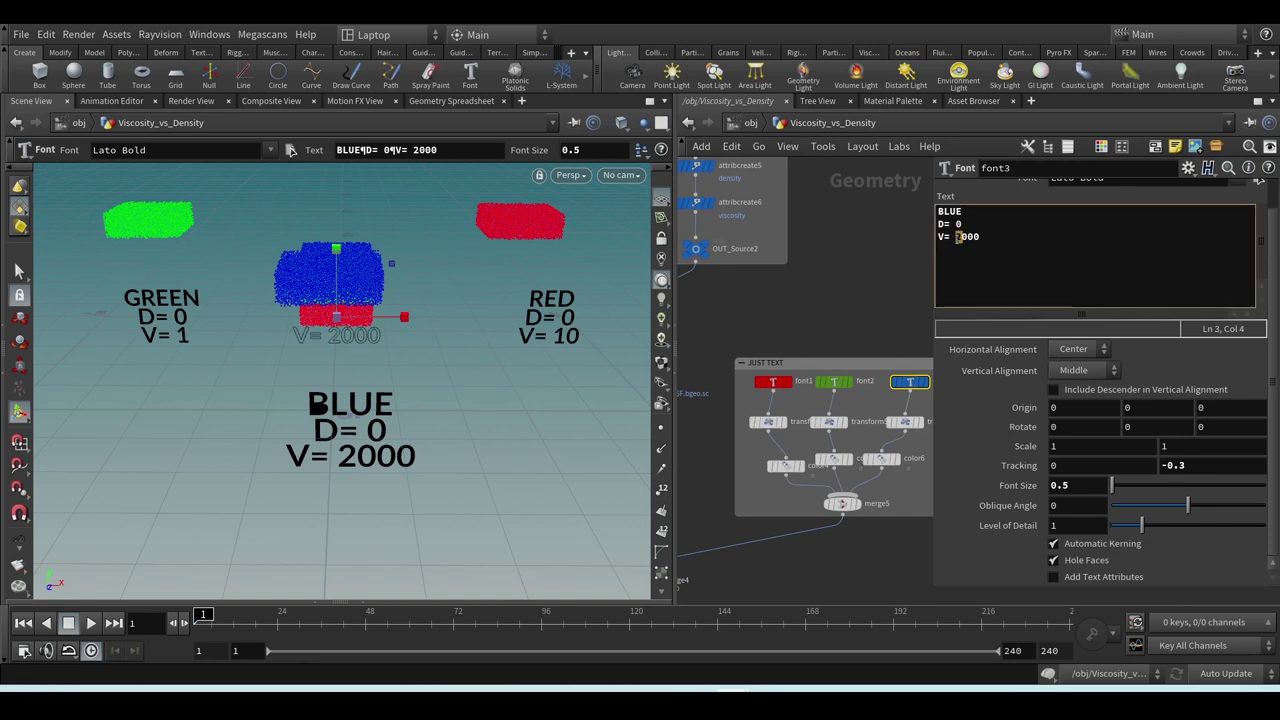
{"action": "type", "text": "1"}
{"action": "left_click", "coordinate": [796, 327]}
- Bypass the three density nodes attribcreate1, attribcreate3 and attribcreate5 of the red, green and blue sources
{"action": "middle_click_drag", "start_coordinate": [746, 329], "coordinate": [878, 373]}
{"action": "scroll", "coordinate": [843, 362], "scroll_direction": "down", "scroll_amount": 1}
{"action": "scroll", "coordinate": [812, 351], "scroll_direction": "down", "scroll_amount": 1}
{"action": "scroll", "coordinate": [746, 312], "scroll_direction": "up", "scroll_amount": 1}
{"action": "middle_click_drag", "start_coordinate": [745, 313], "coordinate": [783, 328]}
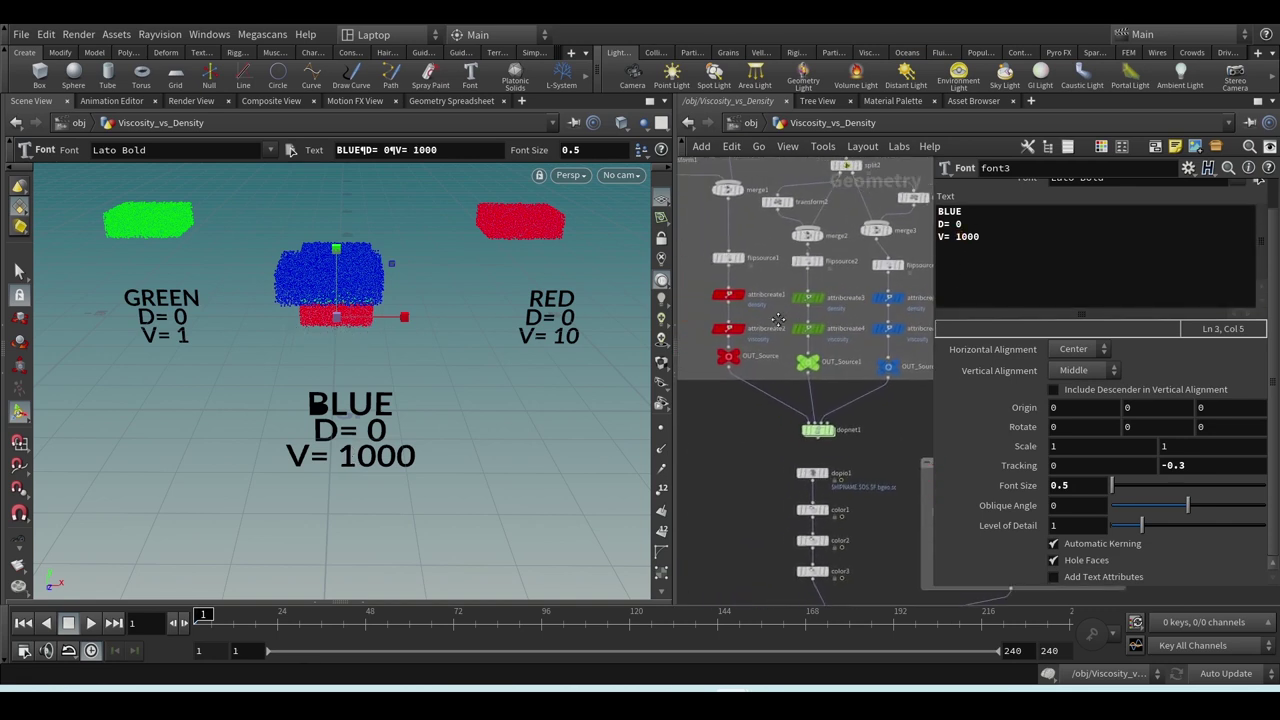
{"action": "left_click_drag", "start_coordinate": [700, 290], "coordinate": [903, 305]}
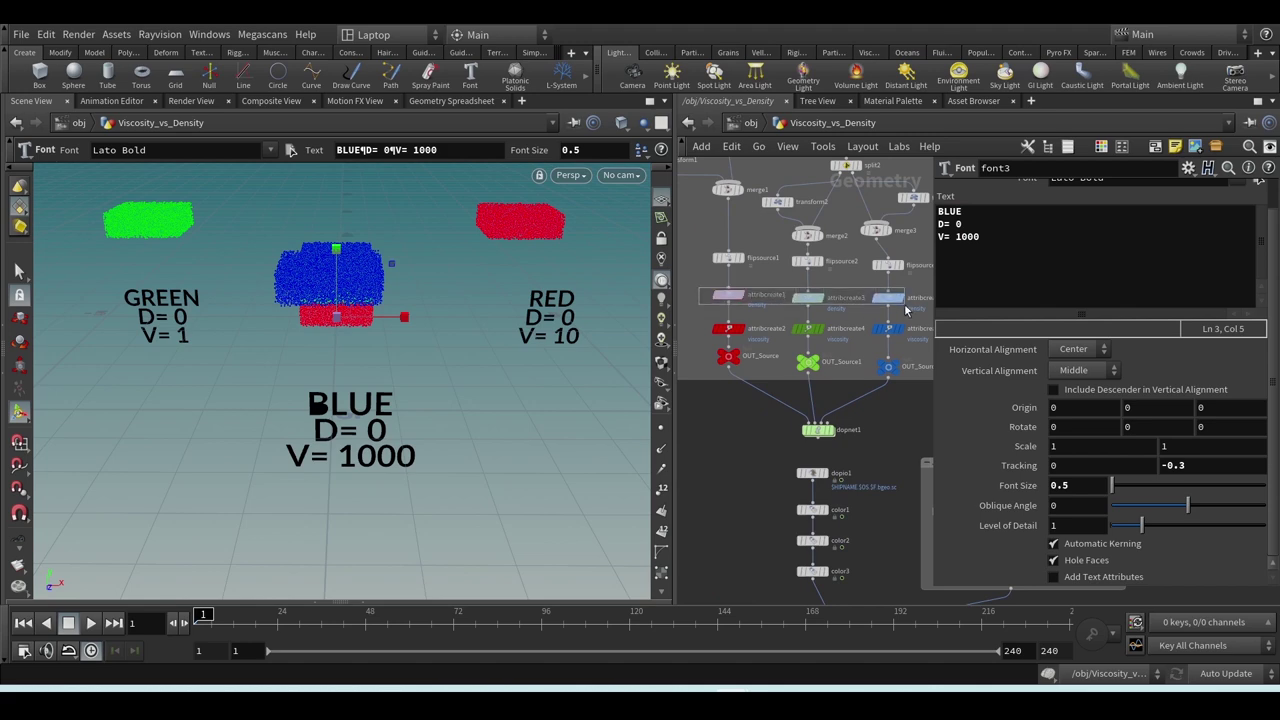
{"action": "scroll", "coordinate": [878, 300], "scroll_direction": "up", "scroll_amount": 3}
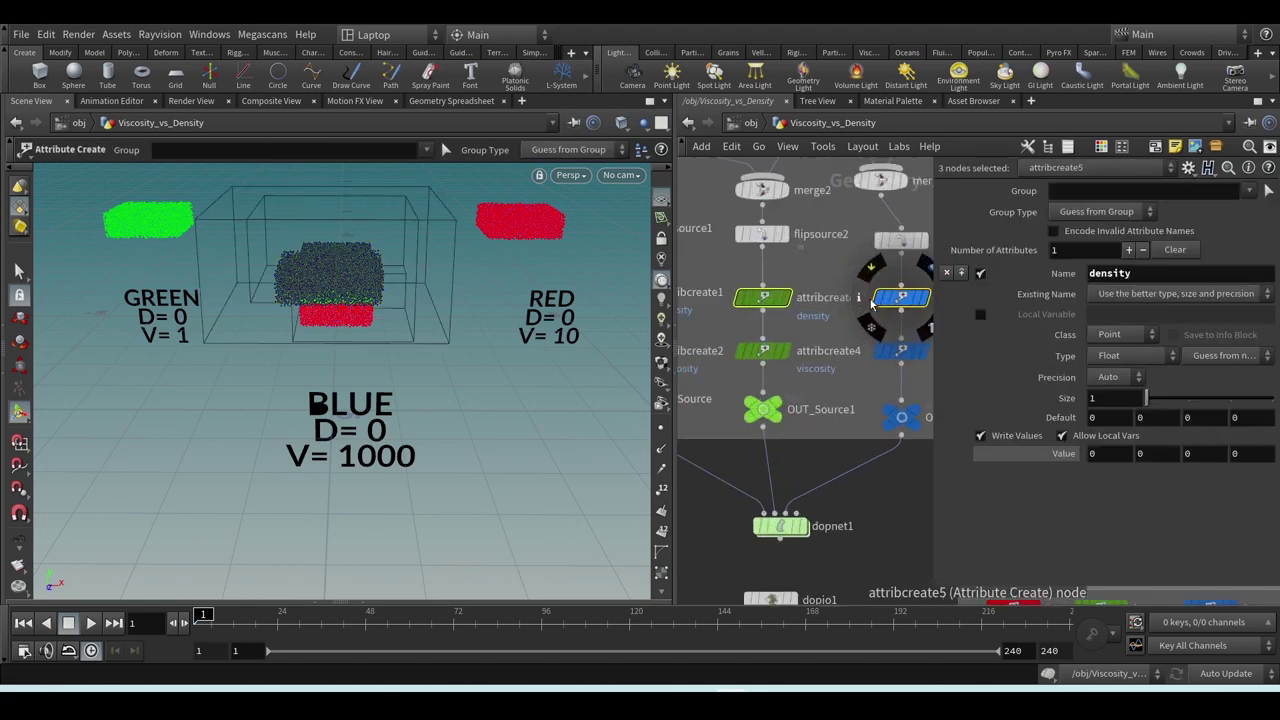
{"action": "left_click", "coordinate": [825, 267]}
{"action": "scroll", "coordinate": [847, 297], "scroll_direction": "down", "scroll_amount": 3}
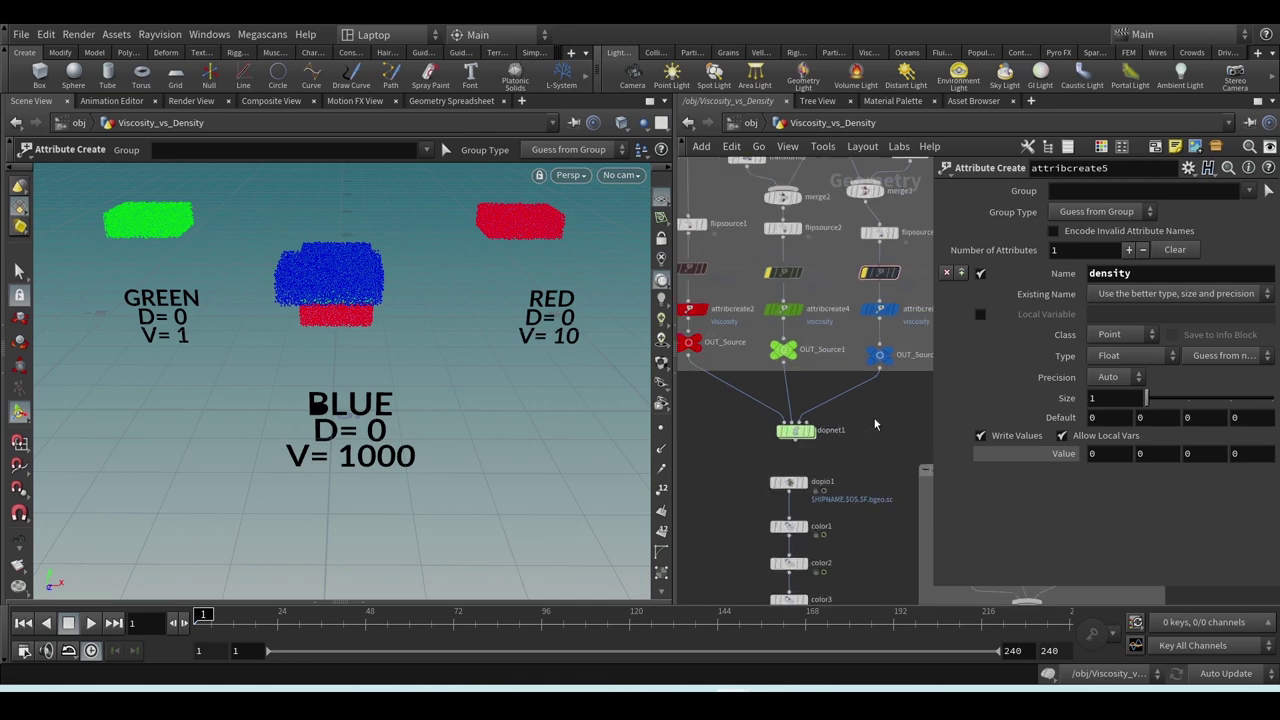
- Turn off Density by Attribute on flipsolver1 inside dopnet1, check its viscosity settings and return to the Viscosity_vs_Density network
{"action": "scroll", "coordinate": [842, 430], "scroll_direction": "up", "scroll_amount": 1}
{"action": "double_click", "coordinate": [796, 432]}
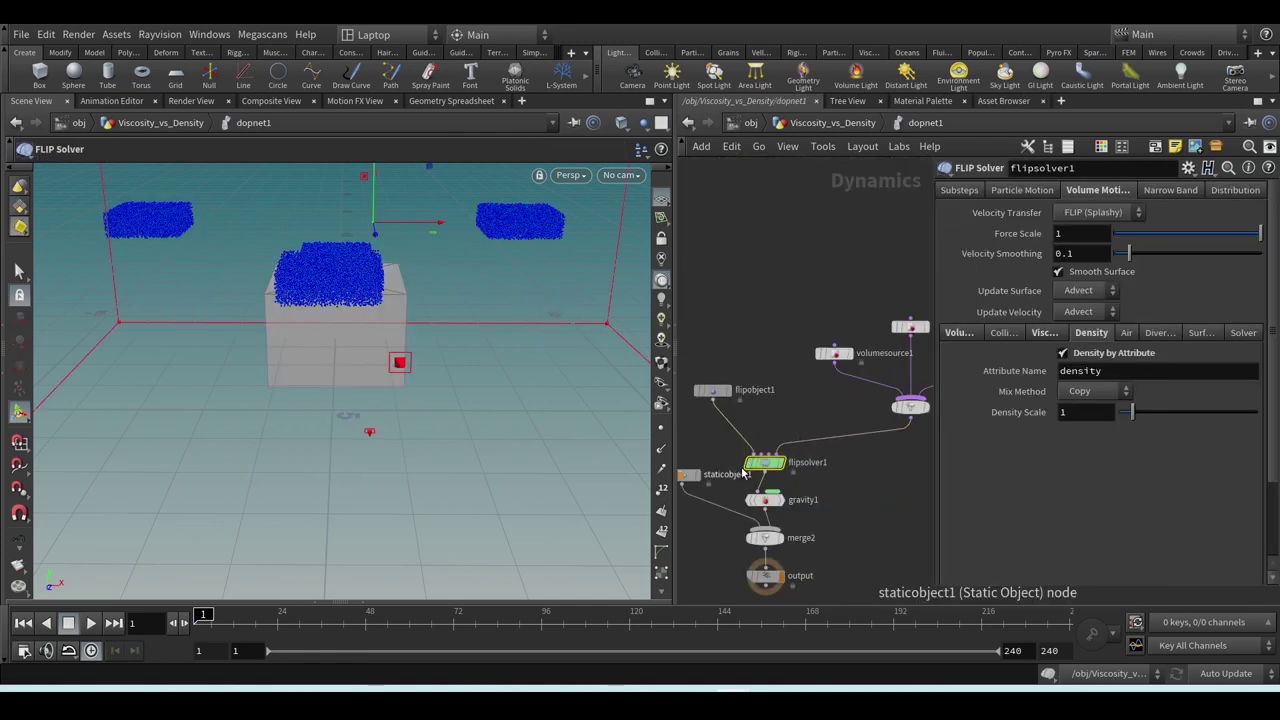
{"action": "left_click", "coordinate": [1090, 357]}
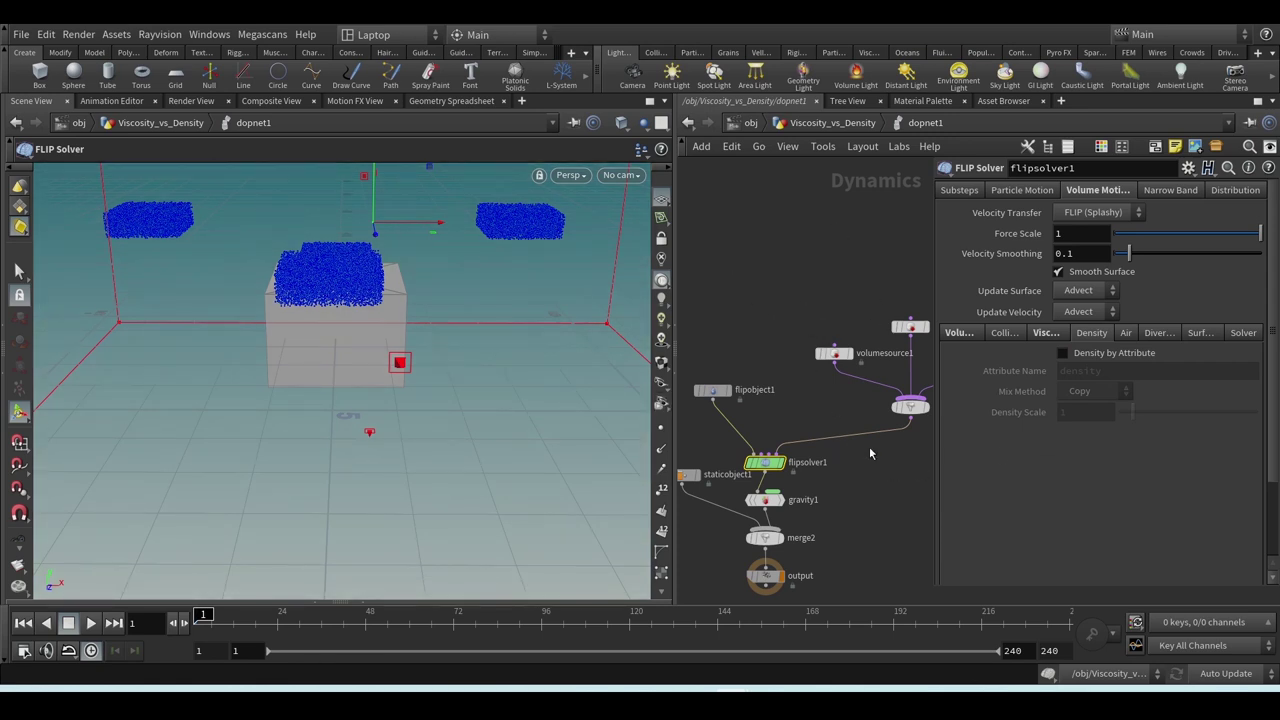
{"action": "middle_click_drag", "start_coordinate": [843, 408], "coordinate": [782, 414]}
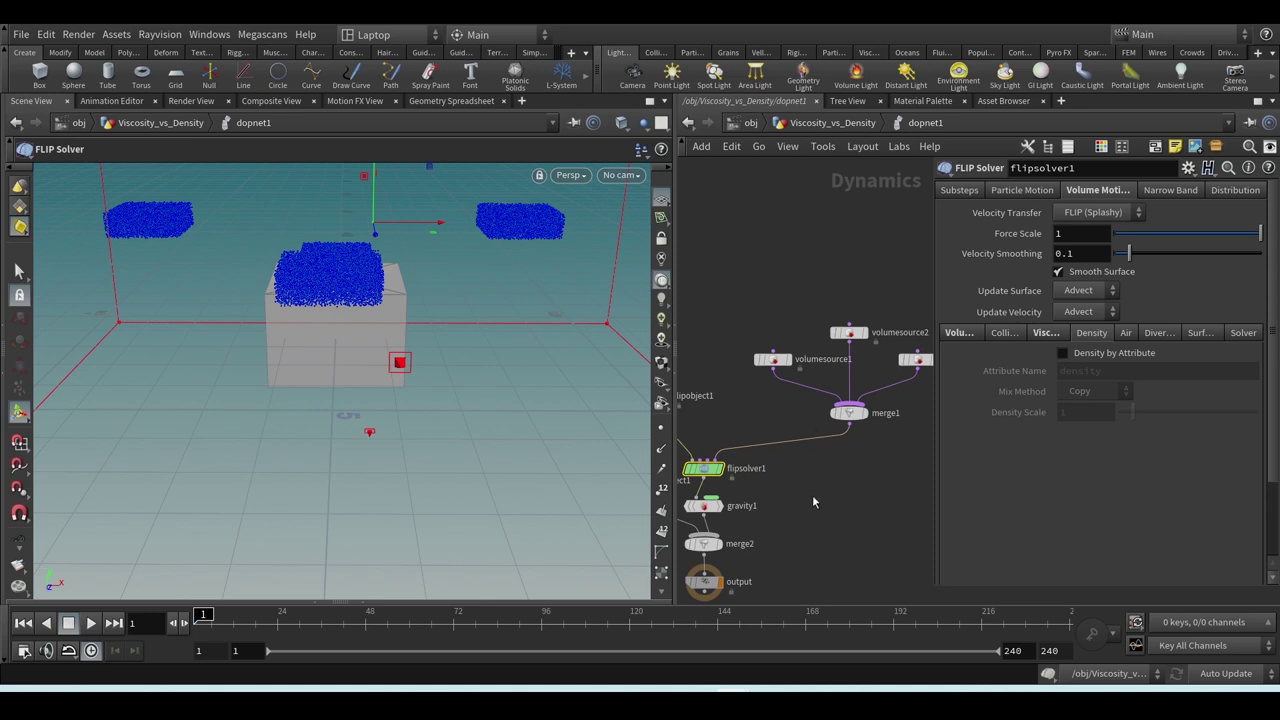
{"action": "middle_click_drag", "start_coordinate": [813, 502], "coordinate": [873, 464]}
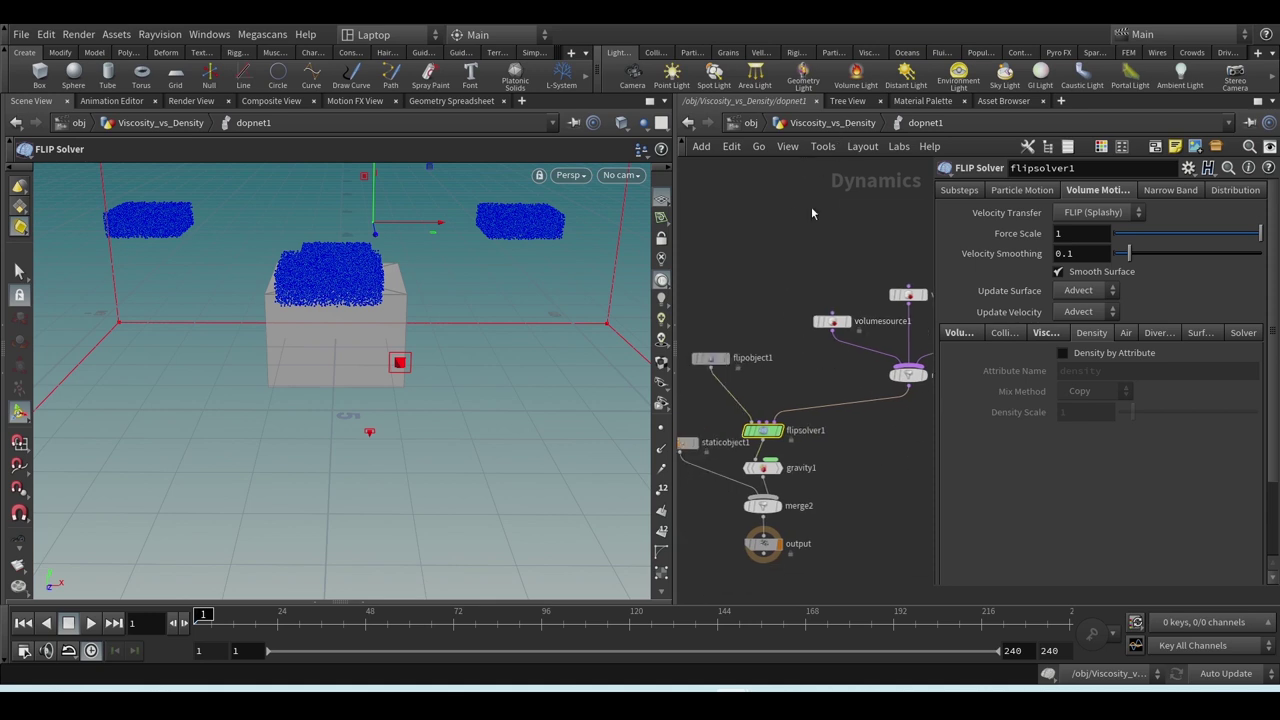
{"action": "left_click", "coordinate": [1042, 335]}
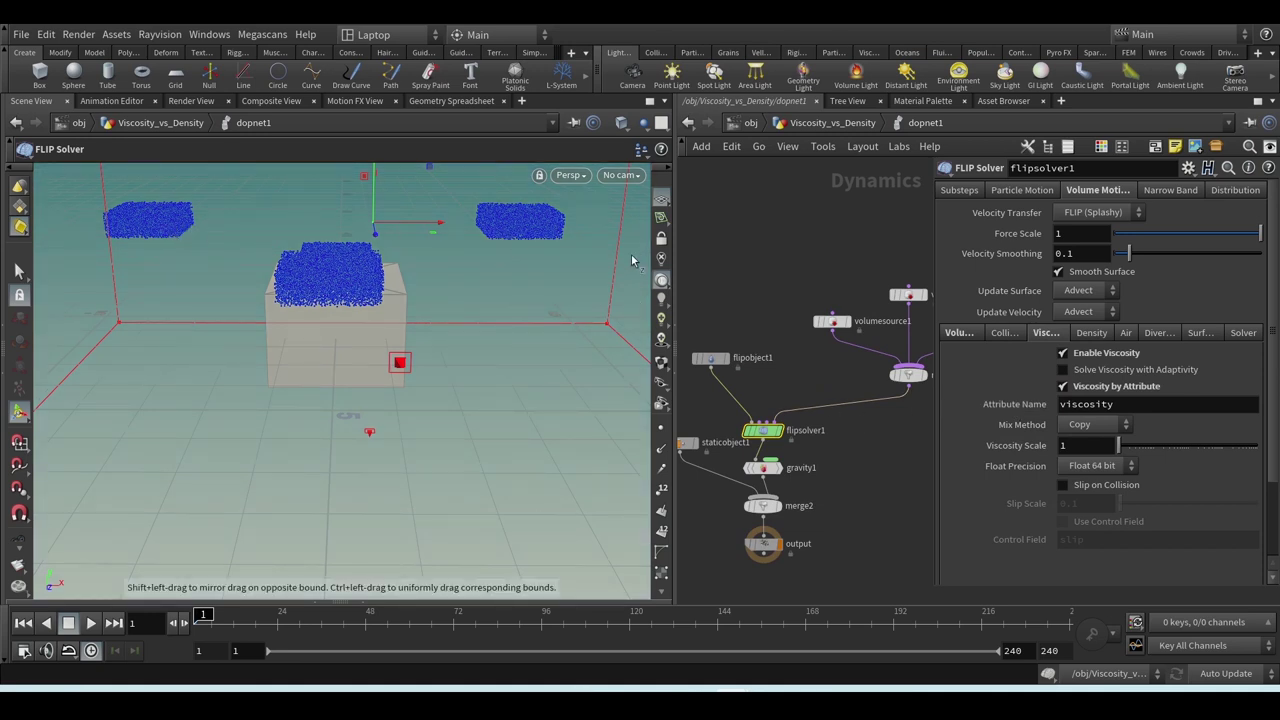
{"action": "left_click", "coordinate": [828, 123]}
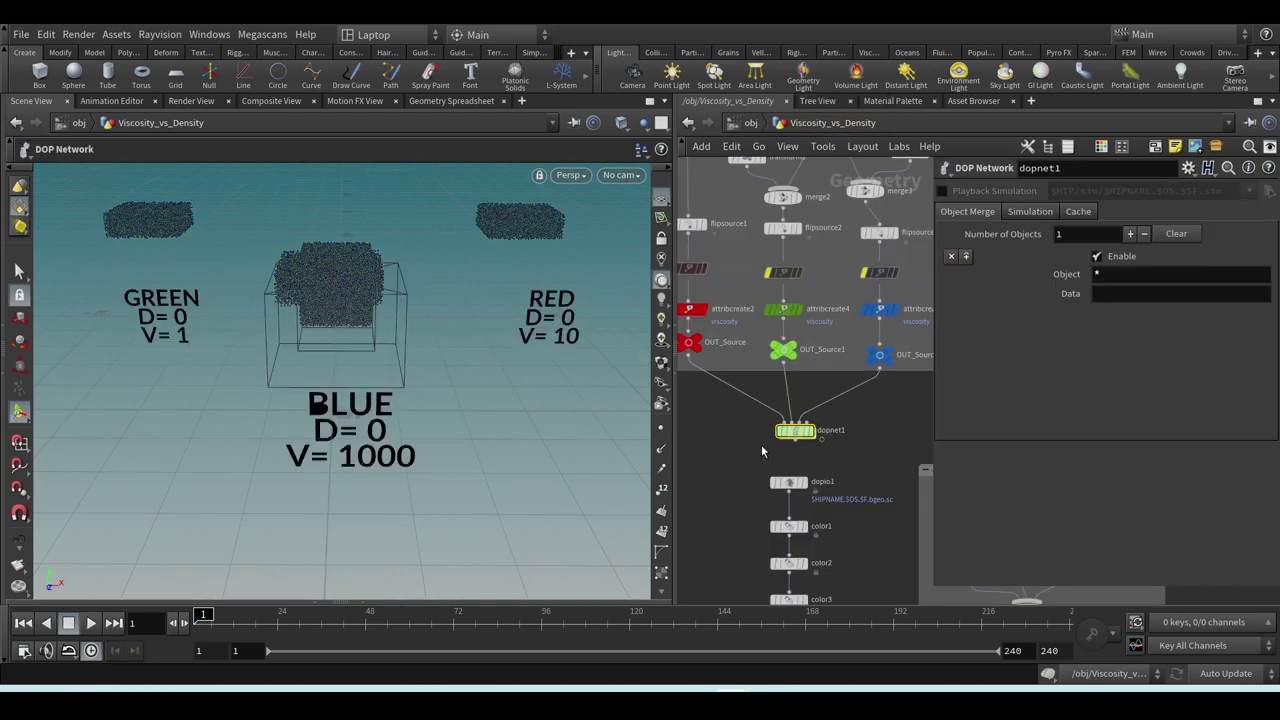
- Cut the direct wires from the split nodes into the merge nodes, keeping only the branches through the transforms
{"action": "key", "text": "Escape"}
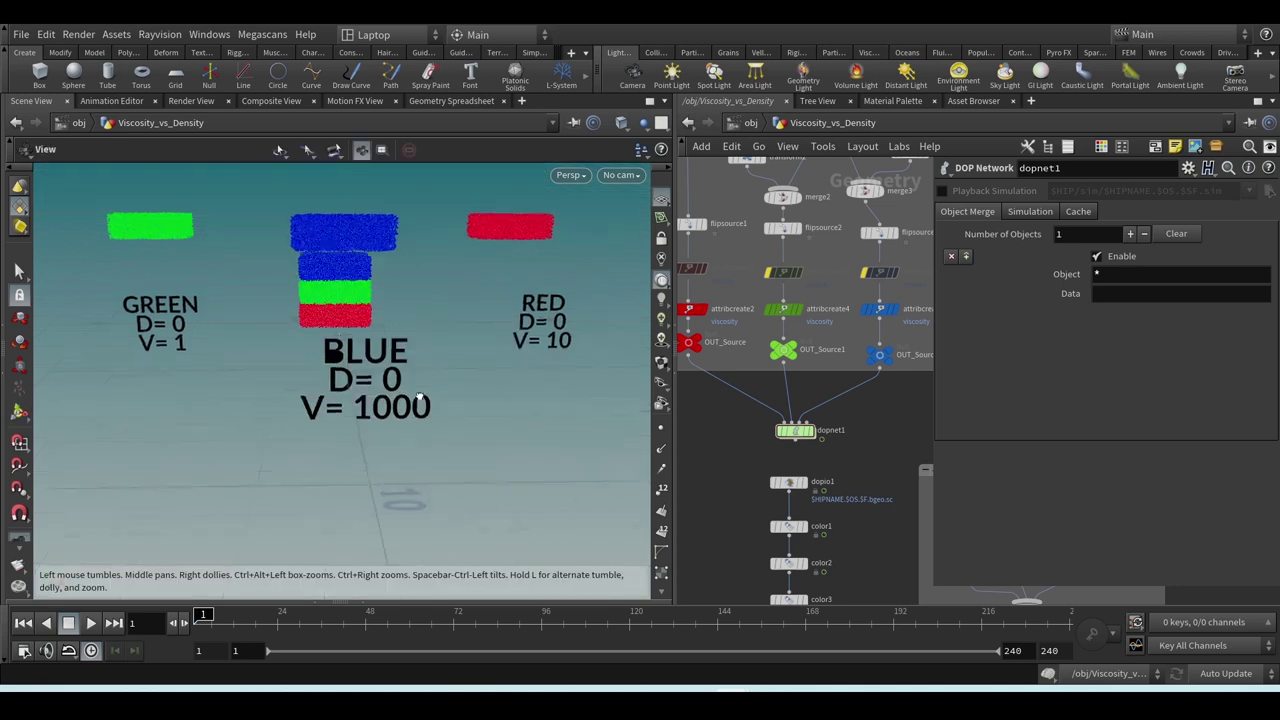
{"action": "left_click_drag", "start_coordinate": [410, 400], "coordinate": [410, 326]}
{"action": "key", "text": "Return"}
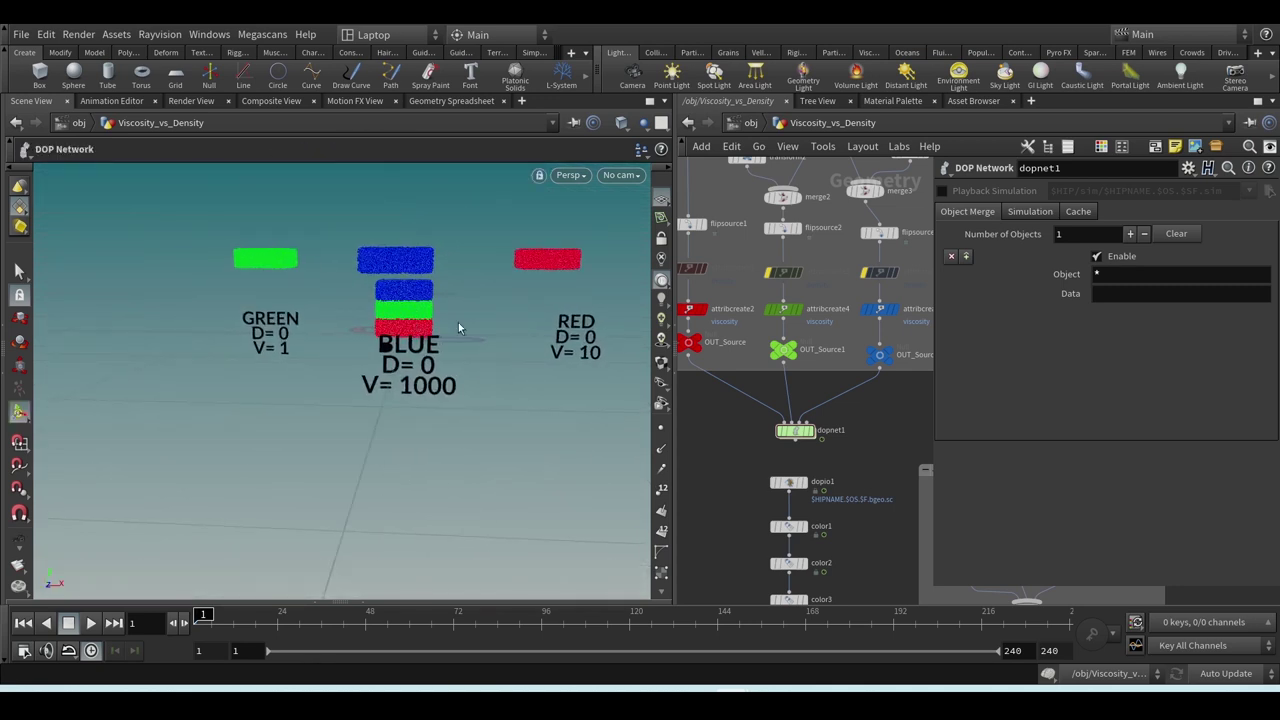
{"action": "middle_click_drag", "start_coordinate": [713, 474], "coordinate": [728, 575]}
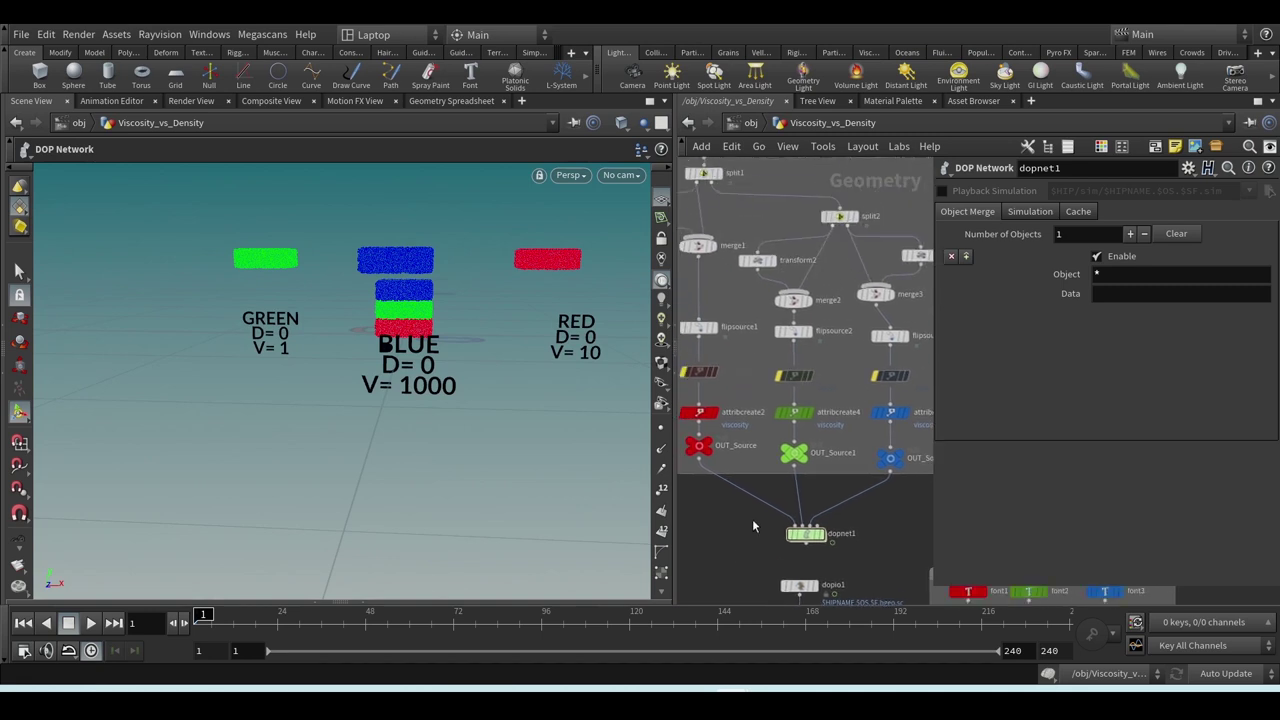
{"action": "middle_click_drag", "start_coordinate": [830, 271], "coordinate": [852, 321]}
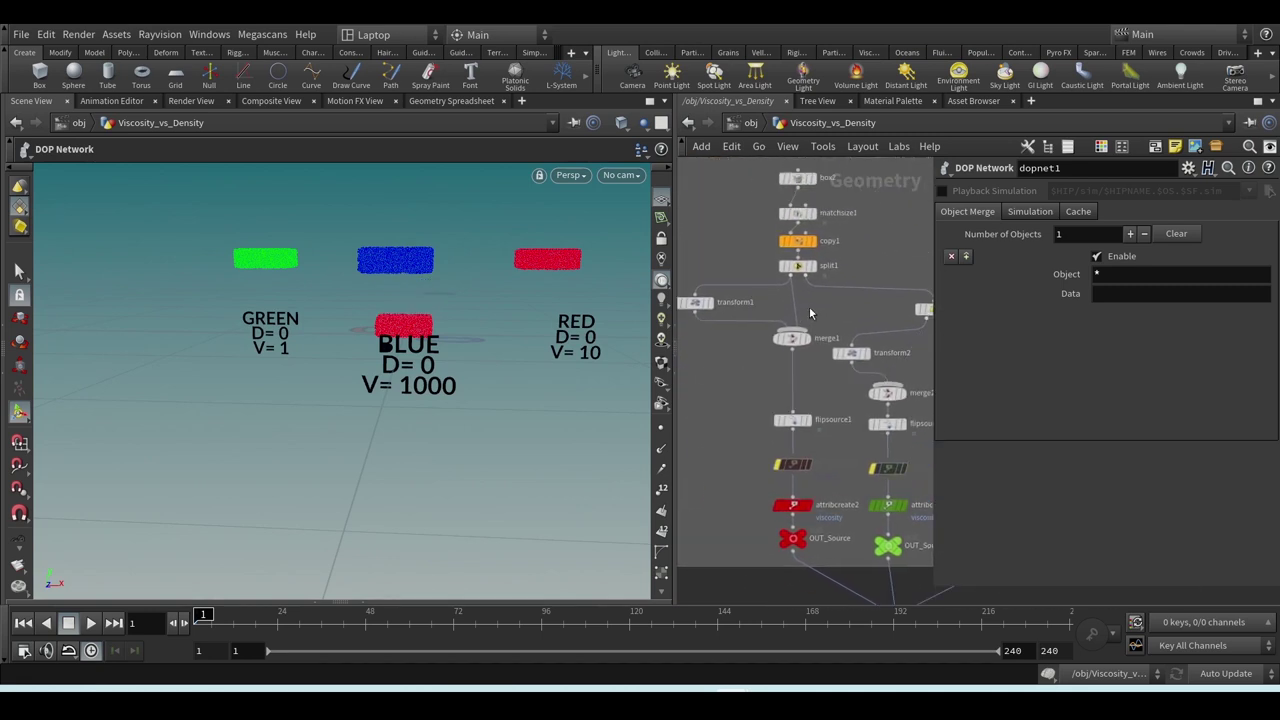
{"action": "key", "text": "y"}
{"action": "left_click_drag", "start_coordinate": [785, 301], "coordinate": [812, 298]}
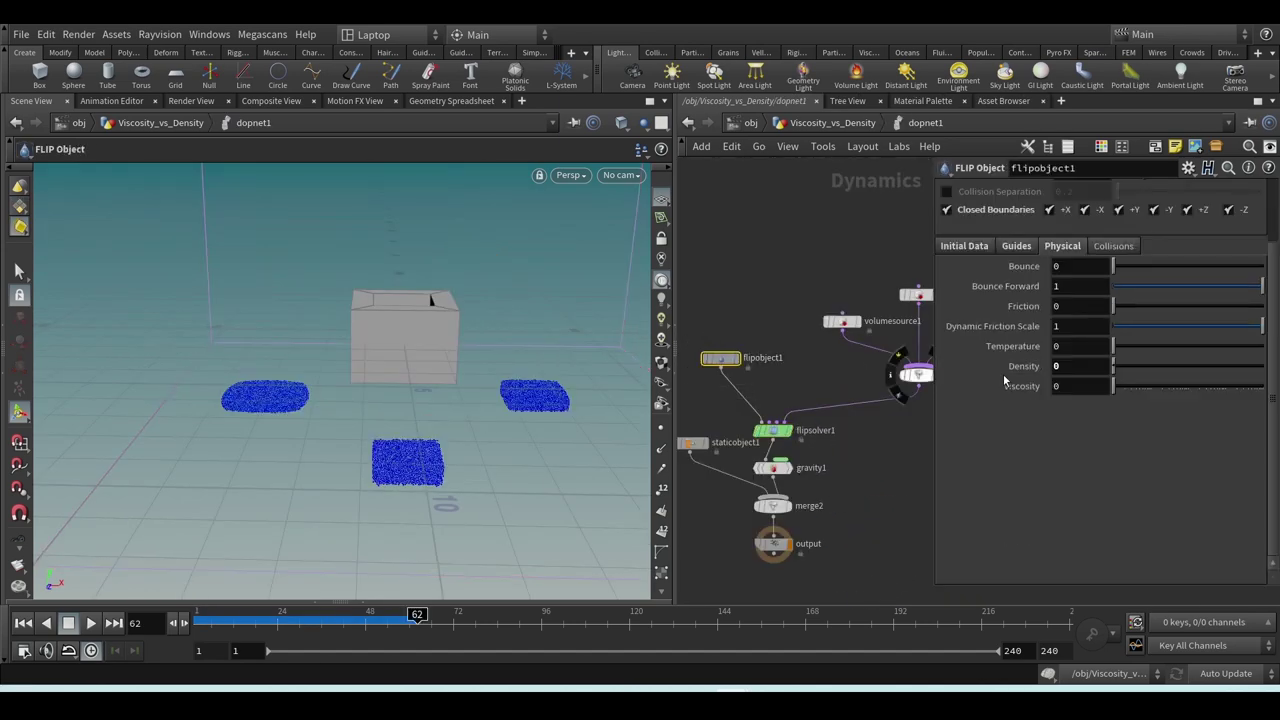
- Set the density of flipobject1 in dopnet1 to 1000 and rewind to frame 1
{"action": "type", "text": "1000"}
{"action": "key", "text": "Return"}
{"action": "key", "text": "ctrl+Up"}
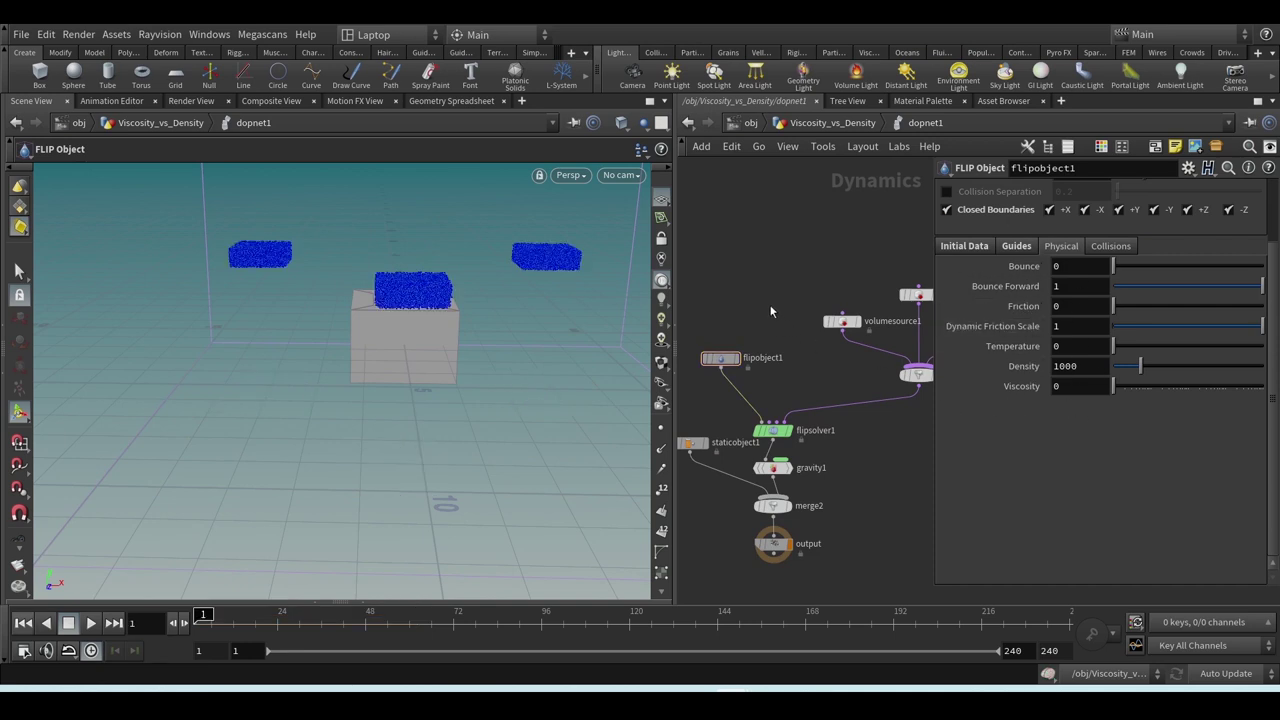
- Review the guide and physical settings of flipobject1 and the viscosity settings of flipsolver1, then return to the Viscosity_vs_Density network
{"action": "left_click", "coordinate": [720, 358]}
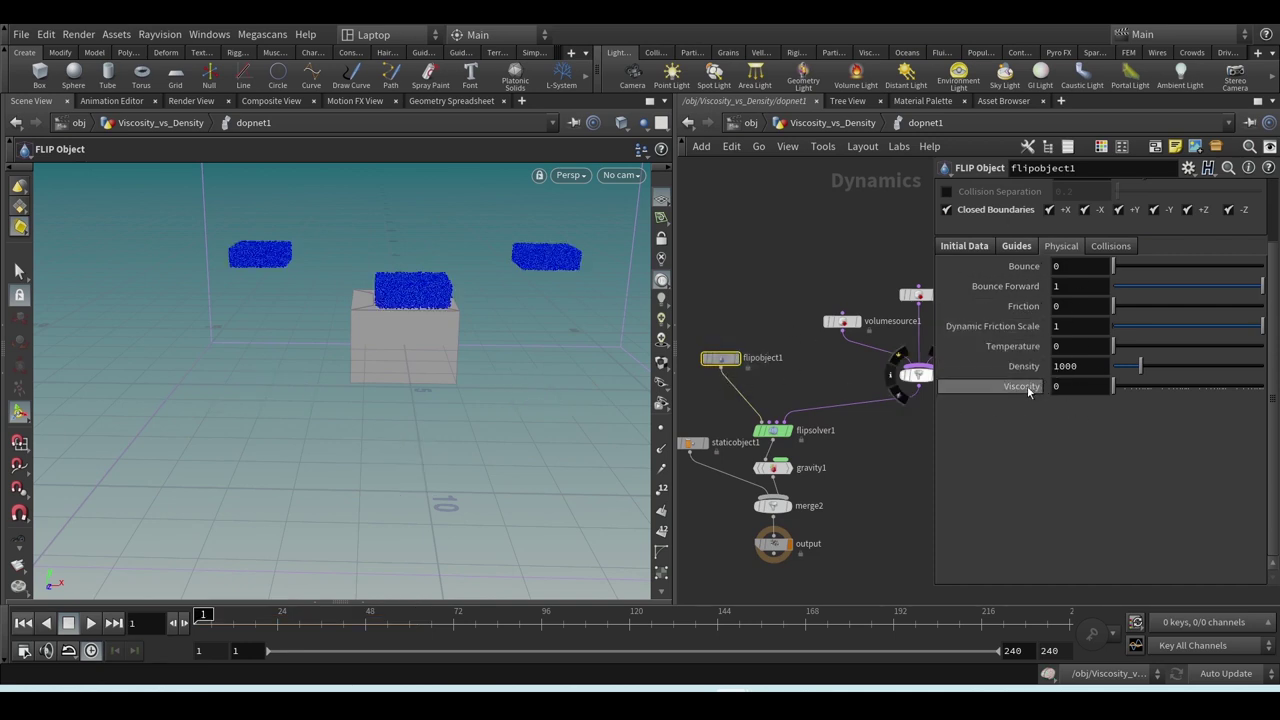
{"action": "left_click", "coordinate": [1021, 250]}
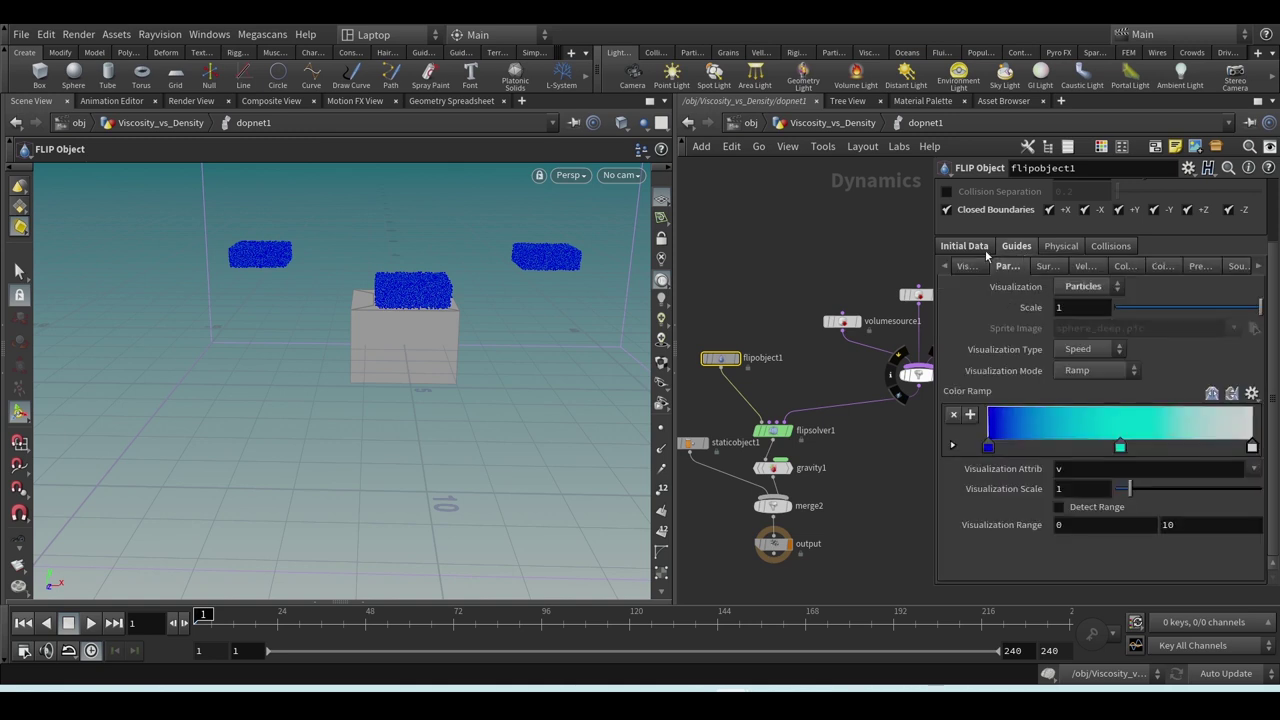
{"action": "left_click", "coordinate": [1050, 247]}
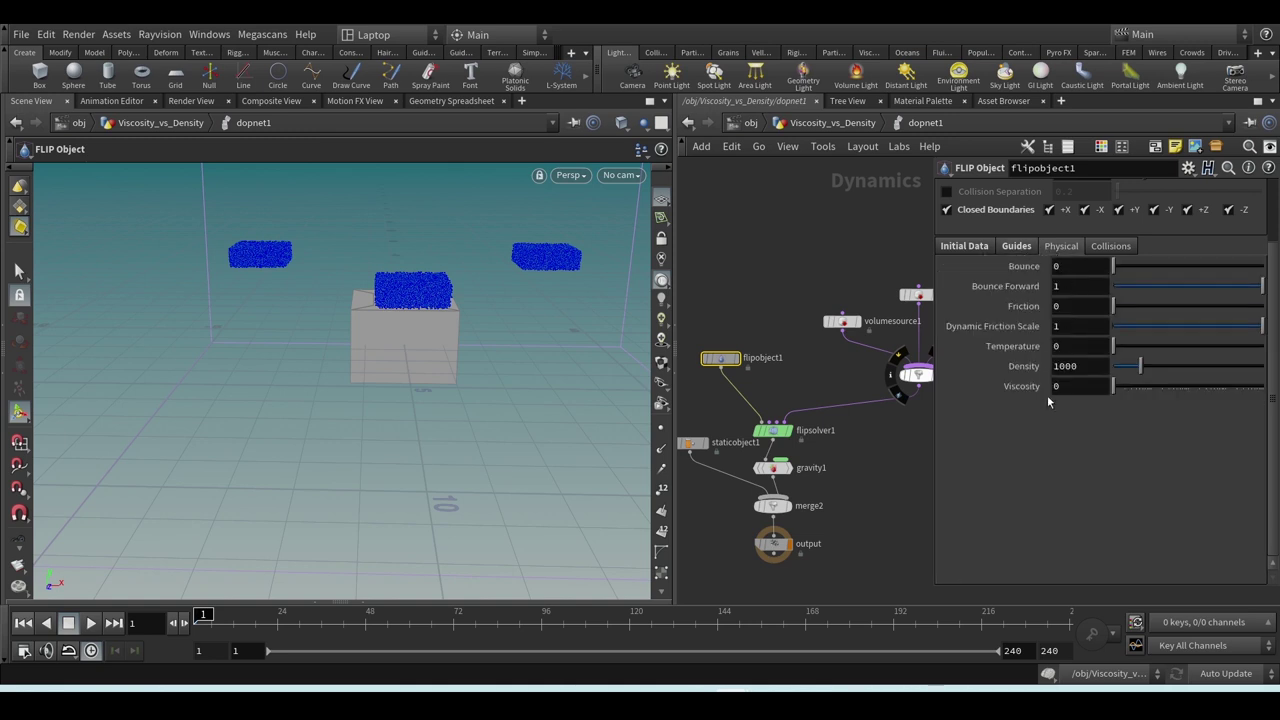
{"action": "left_click", "coordinate": [778, 337]}
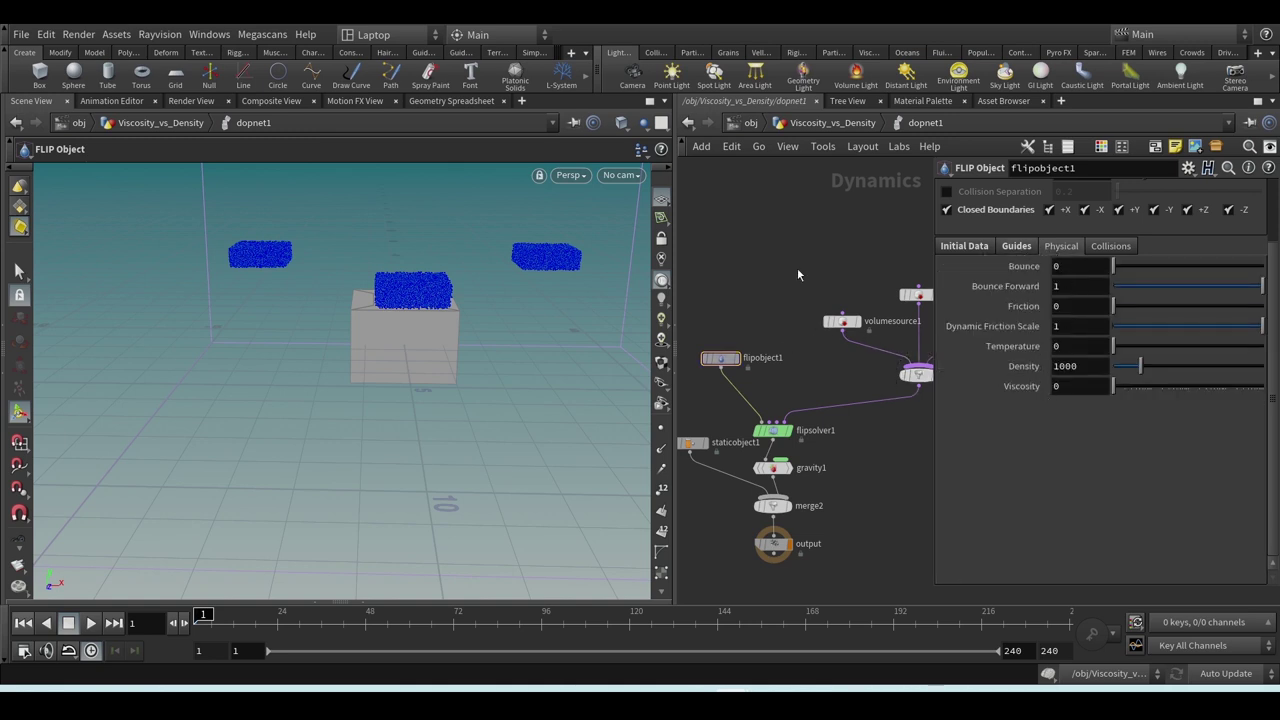
{"action": "left_click", "coordinate": [827, 124]}
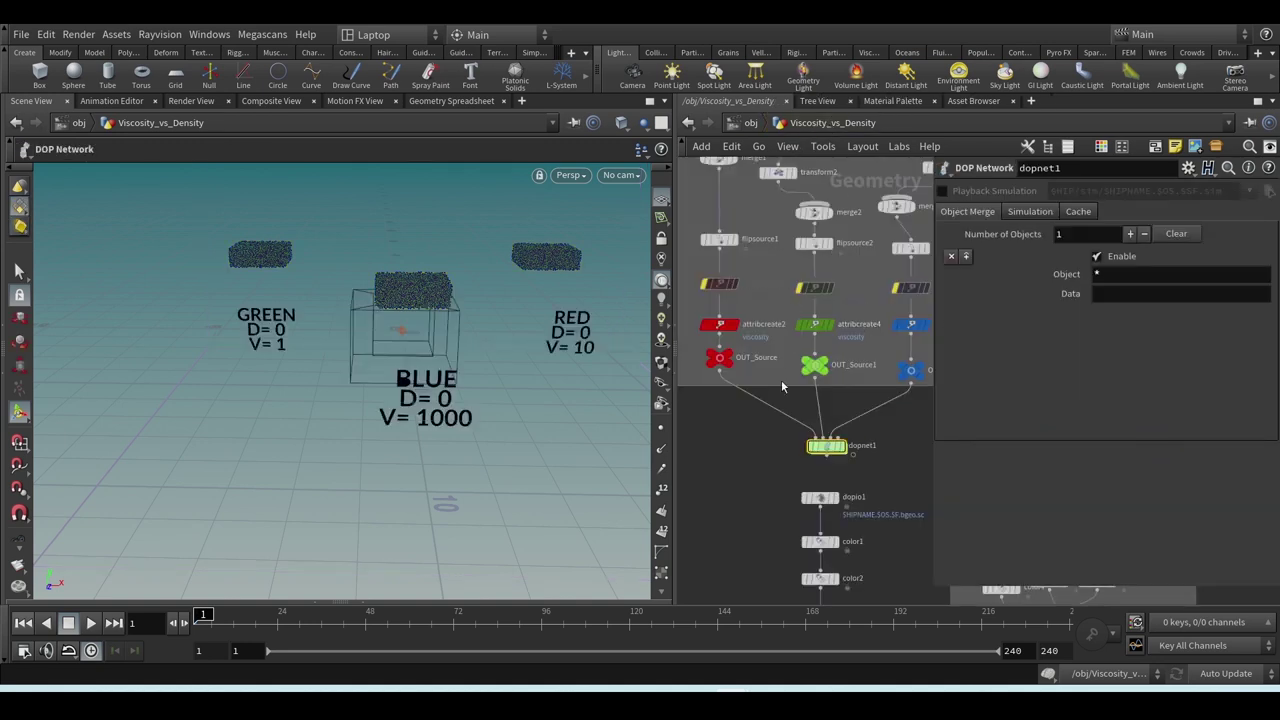
{"action": "double_click", "coordinate": [826, 446]}
{"action": "left_click", "coordinate": [773, 431]}
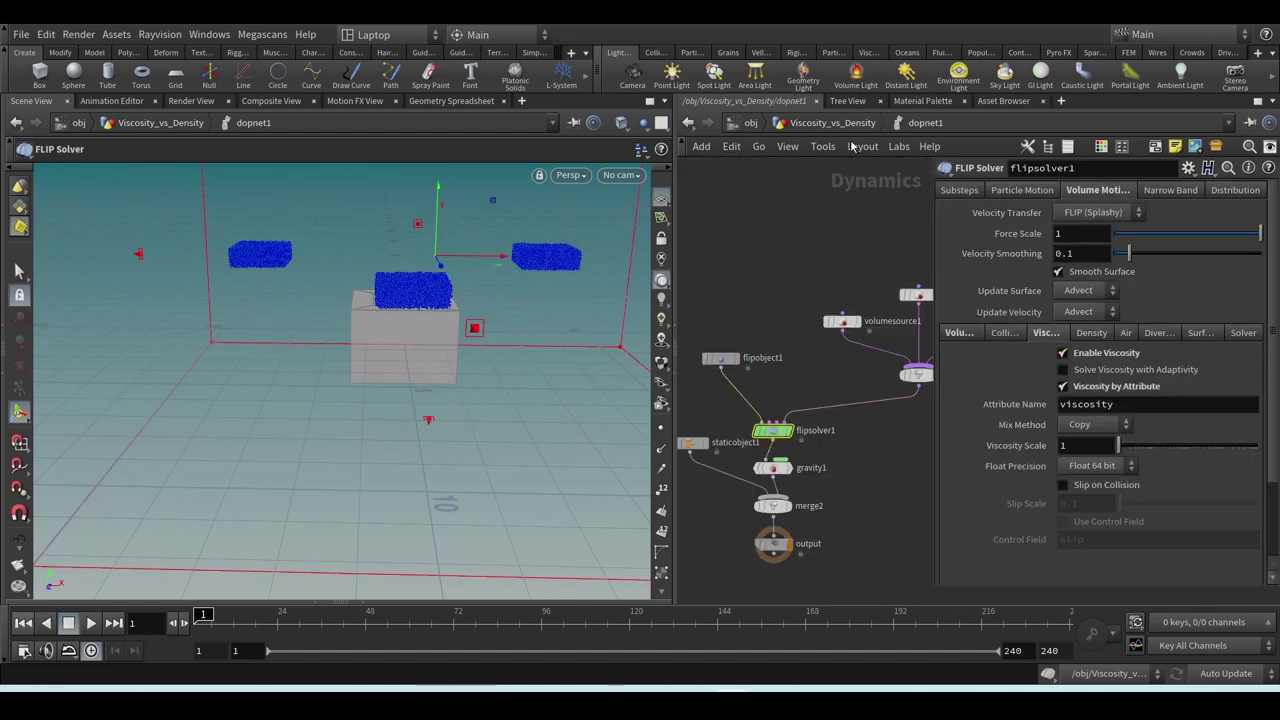
{"action": "key", "text": "u"}
- Play the simulation to frame 31 and compare from above how the green, red and blue fluids spread
{"action": "left_click", "coordinate": [90, 622]}
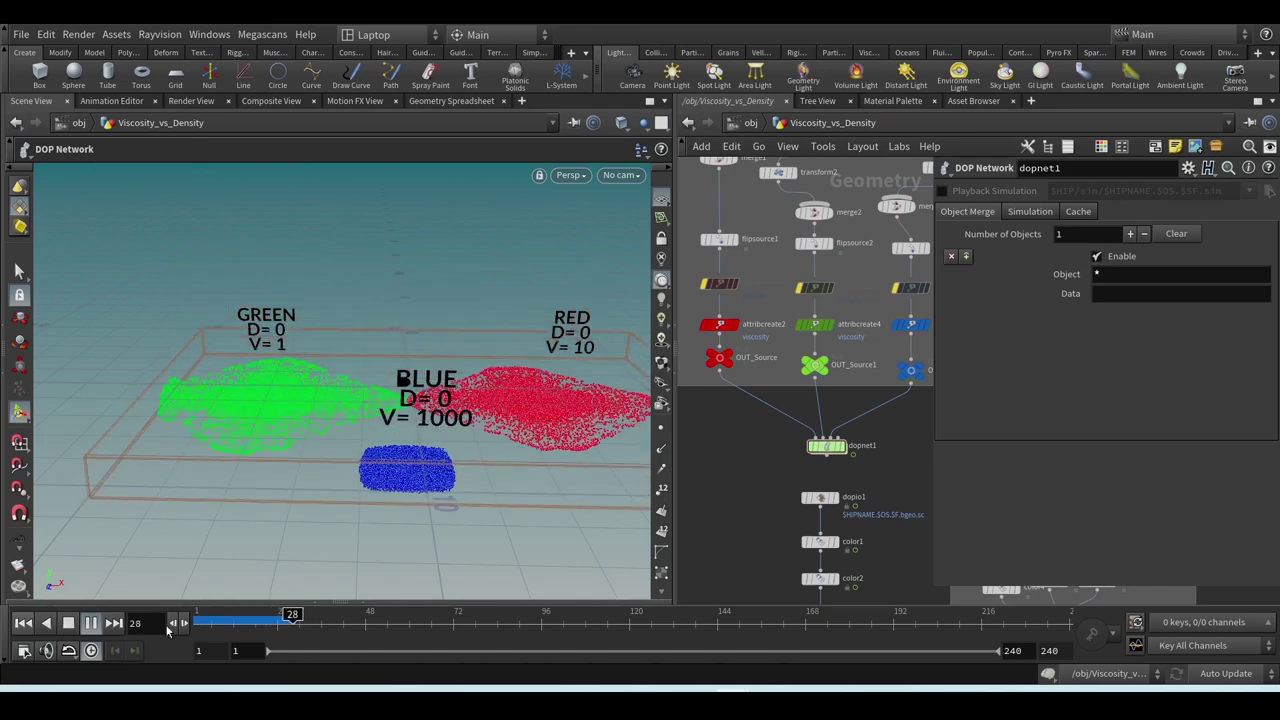
{"action": "left_click", "coordinate": [70, 624]}
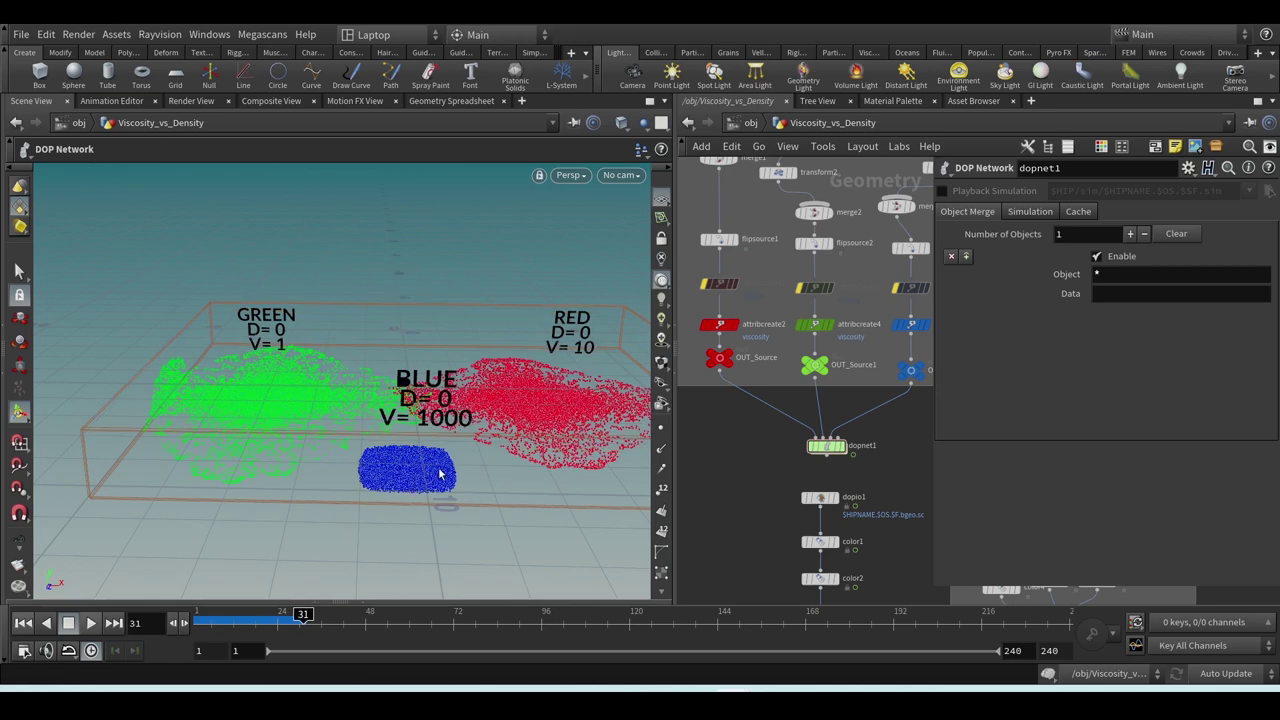
{"action": "left_click_drag", "start_coordinate": [440, 474], "coordinate": [460, 510], "text": "alt"}
{"action": "middle_click_drag", "start_coordinate": [486, 440], "coordinate": [394, 476], "text": "alt"}
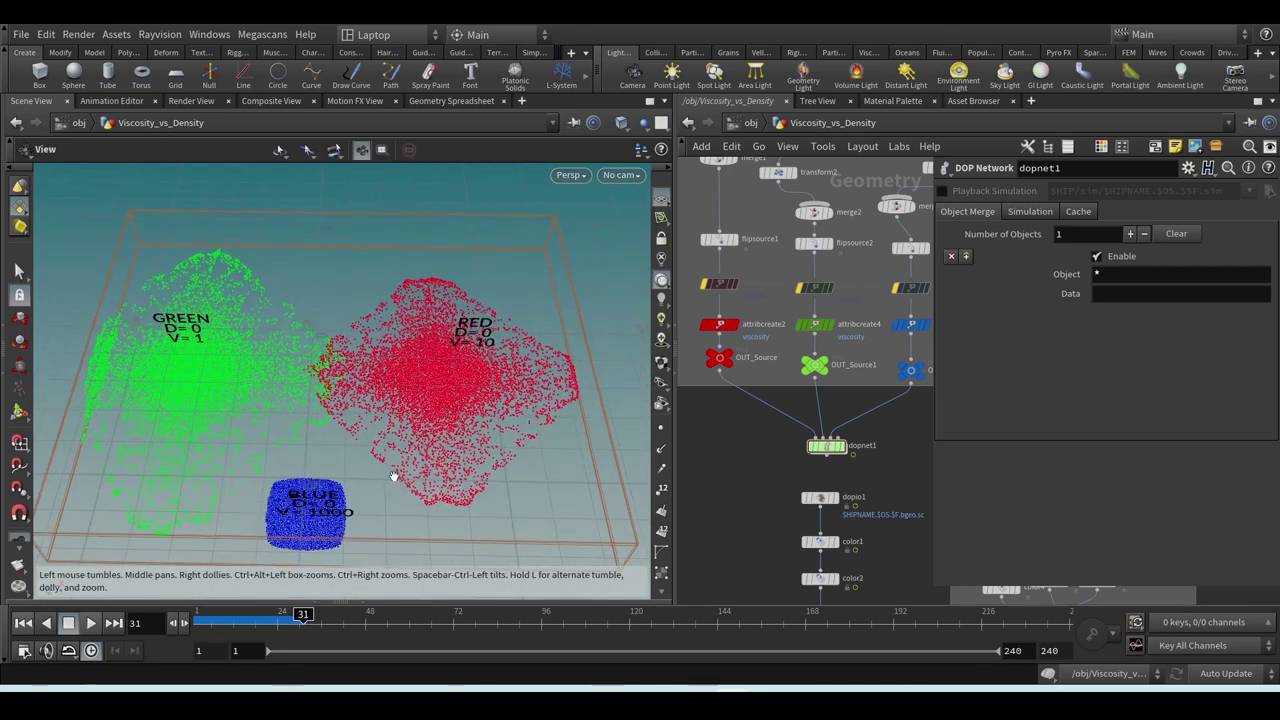
{"action": "left_click_drag", "start_coordinate": [393, 476], "coordinate": [383, 463]}
{"action": "key", "text": "Escape"}
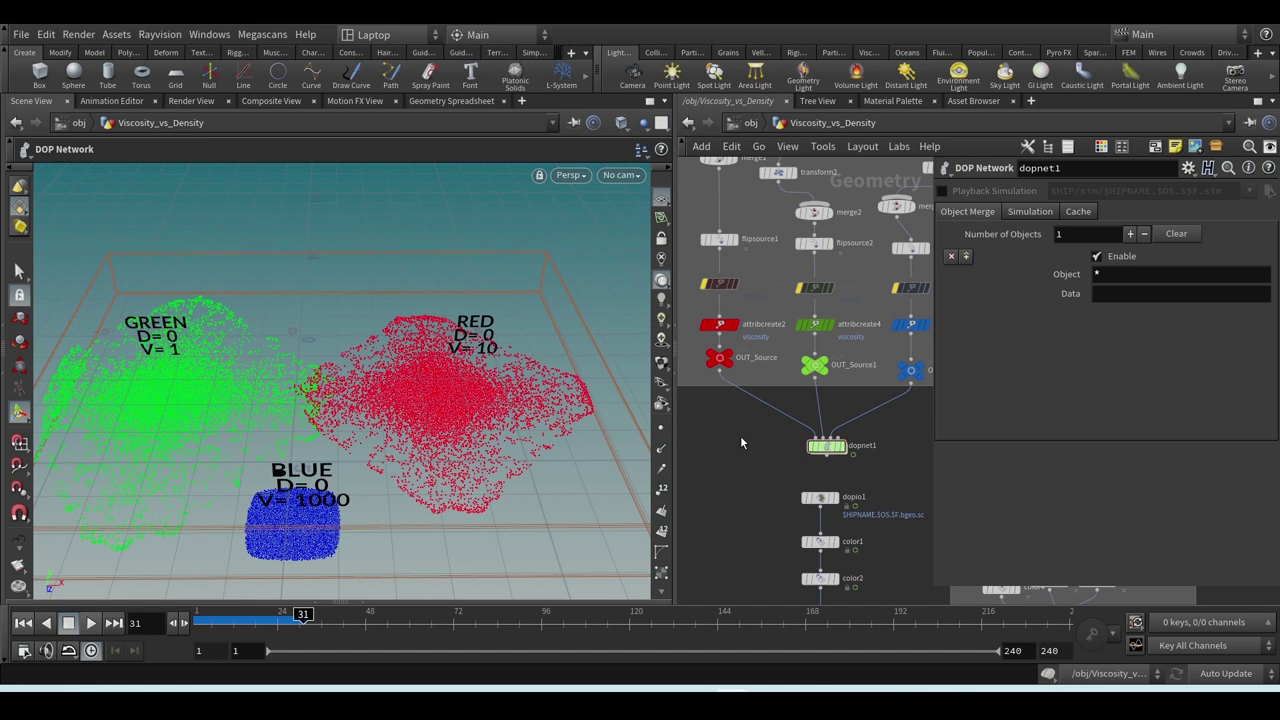
- Rewind to frame 1, turn on Density by Attribute for flipsolver1 in dopnet1, and return to the Viscosity_vs_Density network
{"action": "double_click", "coordinate": [829, 451]}
{"action": "middle_click_drag", "start_coordinate": [861, 433], "coordinate": [822, 456]}
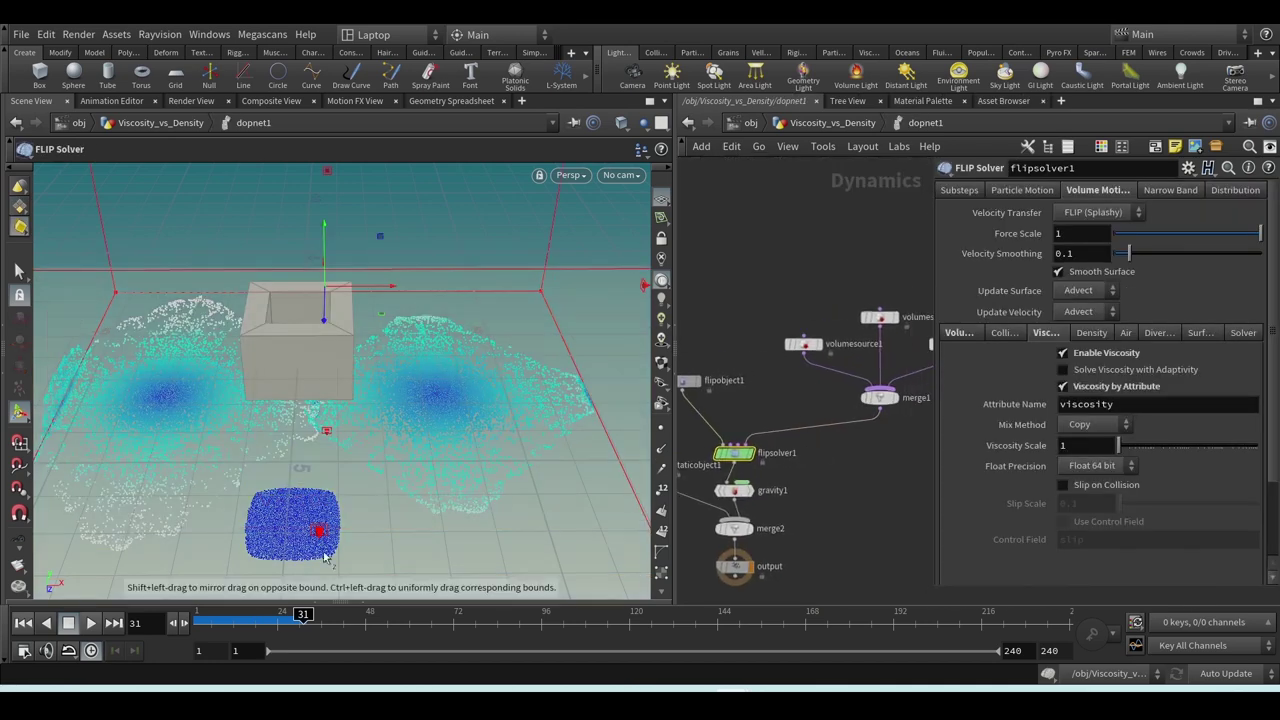
{"action": "left_click", "coordinate": [23, 623]}
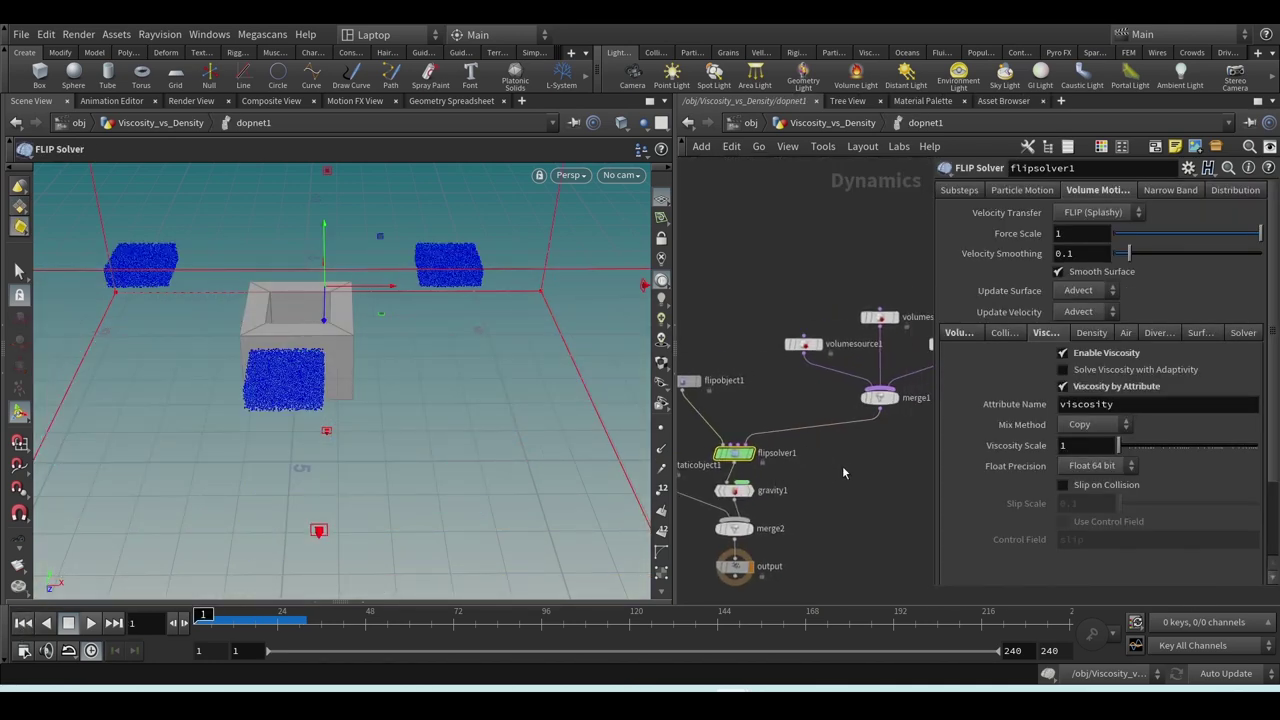
{"action": "left_click", "coordinate": [1091, 333]}
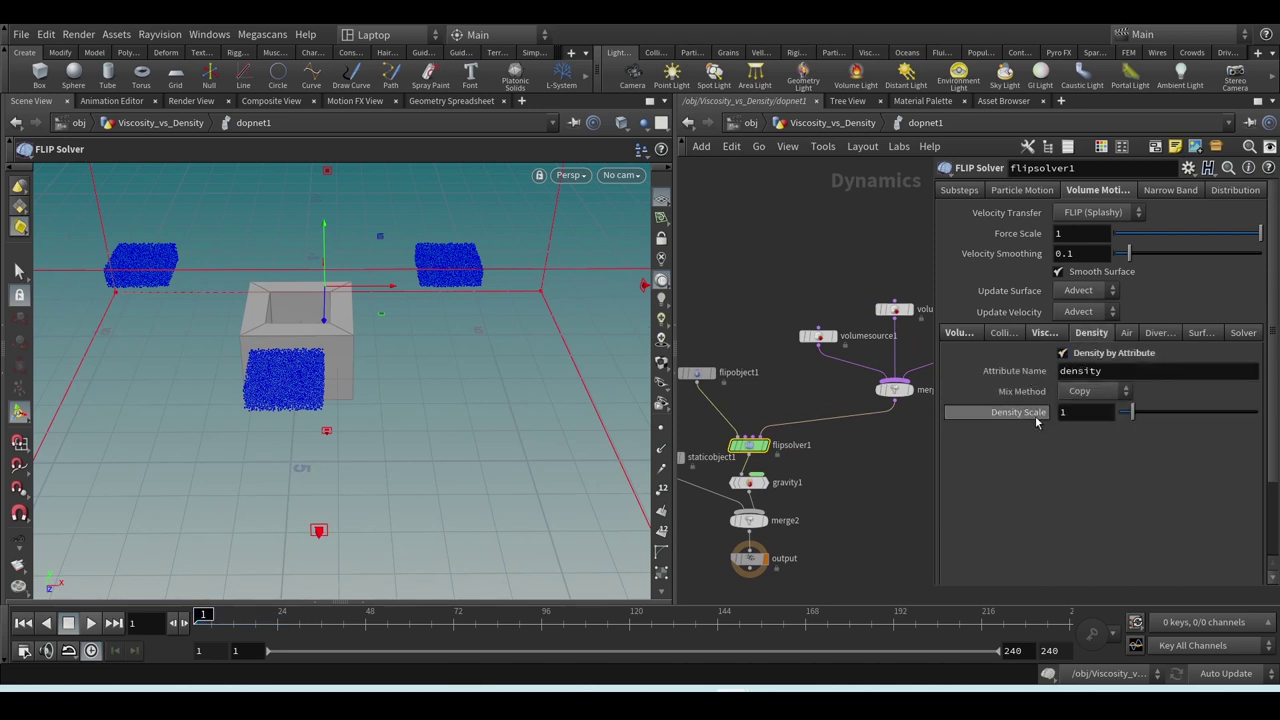
{"action": "left_click", "coordinate": [855, 125]}
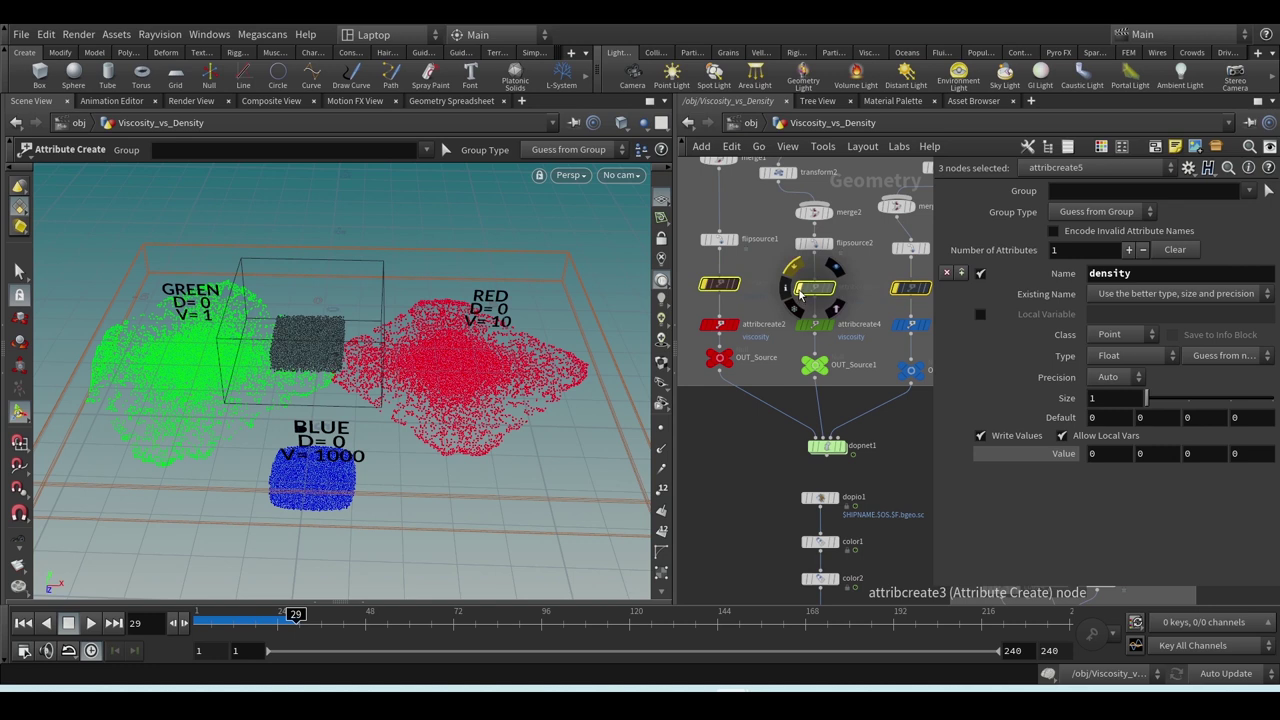
- Re-enable the density nodes attribcreate1, attribcreate3 and attribcreate5, and play the simulation from frame 1 to frame 36
{"action": "left_click", "coordinate": [800, 292]}
{"action": "left_click", "coordinate": [26, 624]}
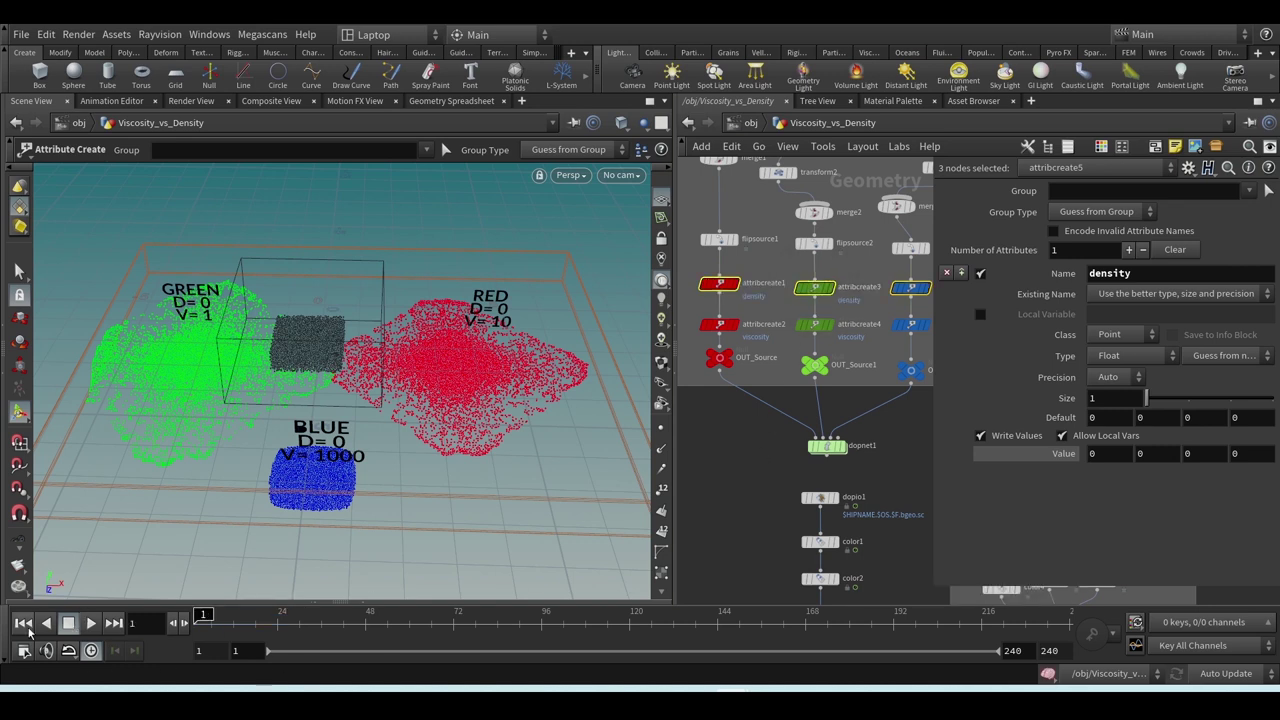
{"action": "left_click", "coordinate": [90, 624]}
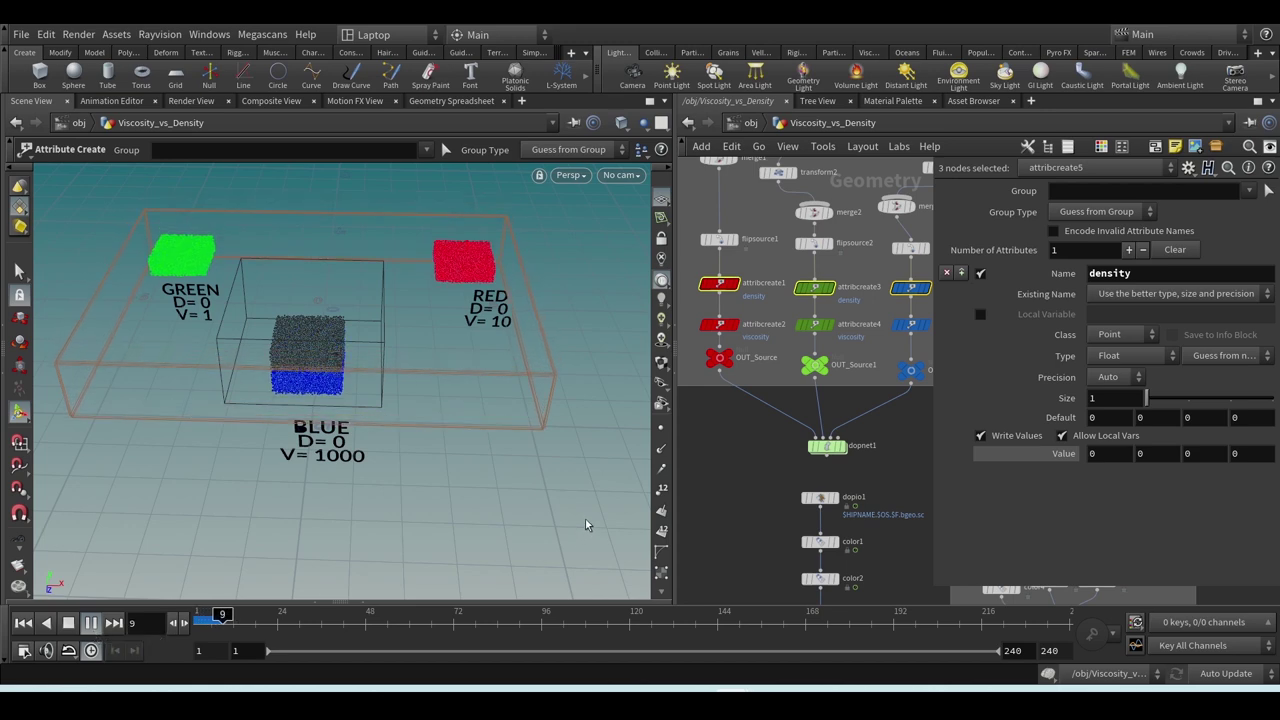
{"action": "left_click", "coordinate": [751, 496]}
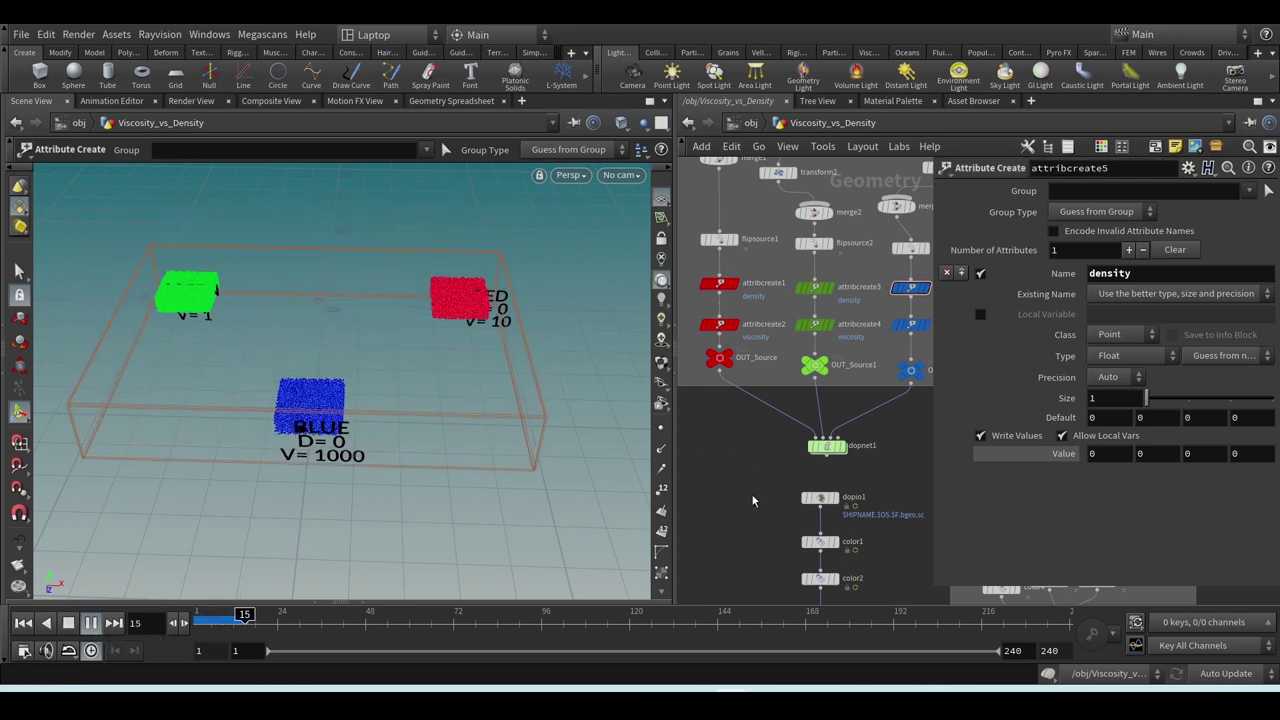
{"action": "left_click", "coordinate": [69, 623]}
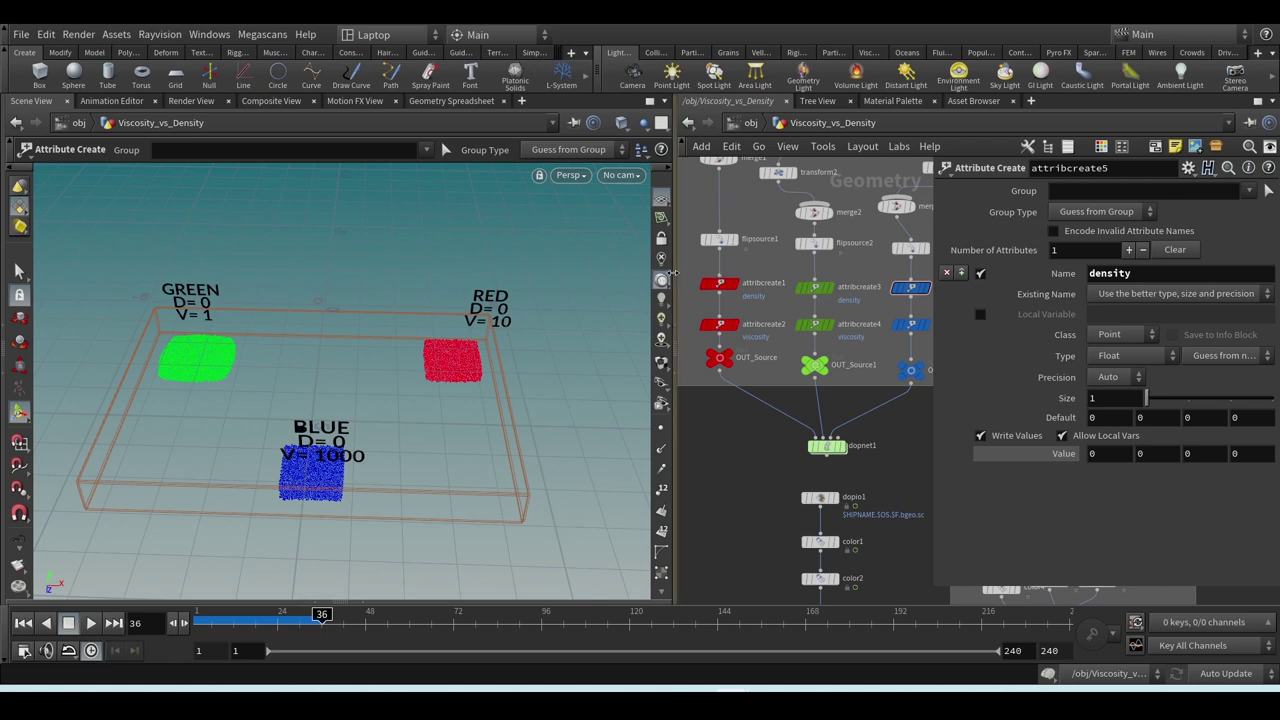
- Bypass the density nodes attribcreate1, attribcreate3 and attribcreate5 together and rewind to frame 1
{"action": "left_click_drag", "start_coordinate": [691, 266], "coordinate": [940, 306]}
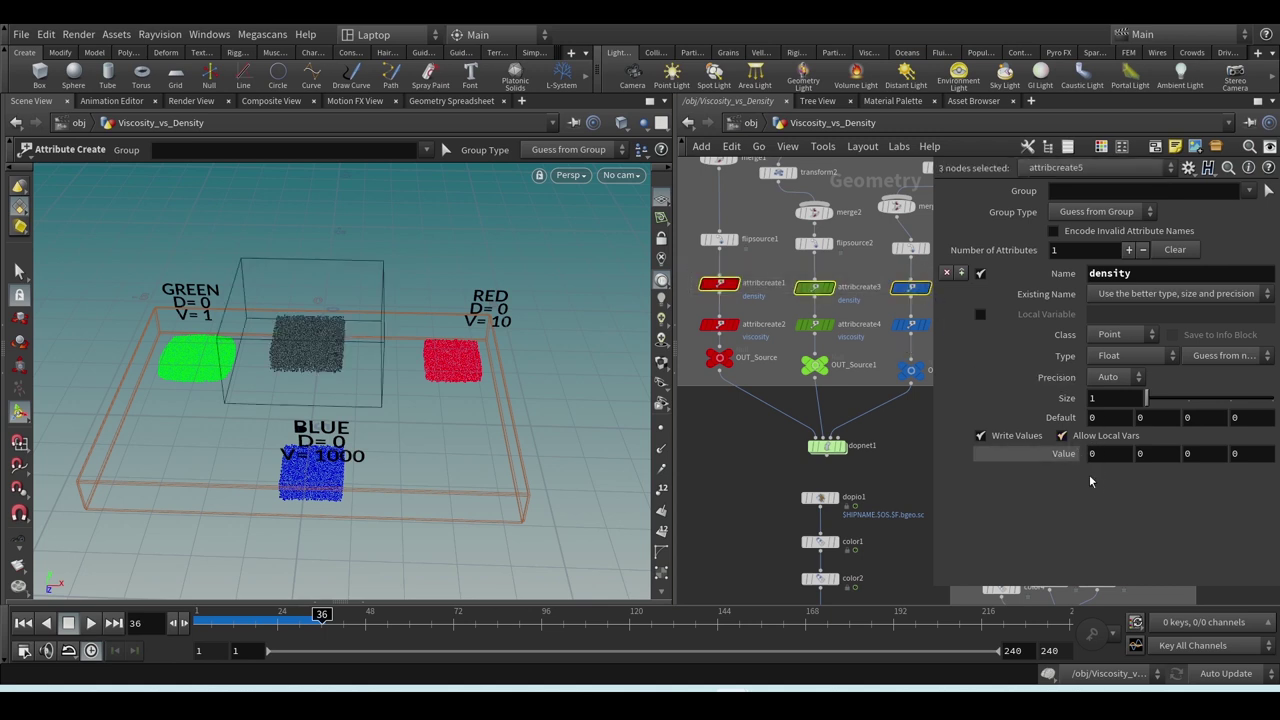
{"action": "mouse_move", "coordinate": [704, 278]}
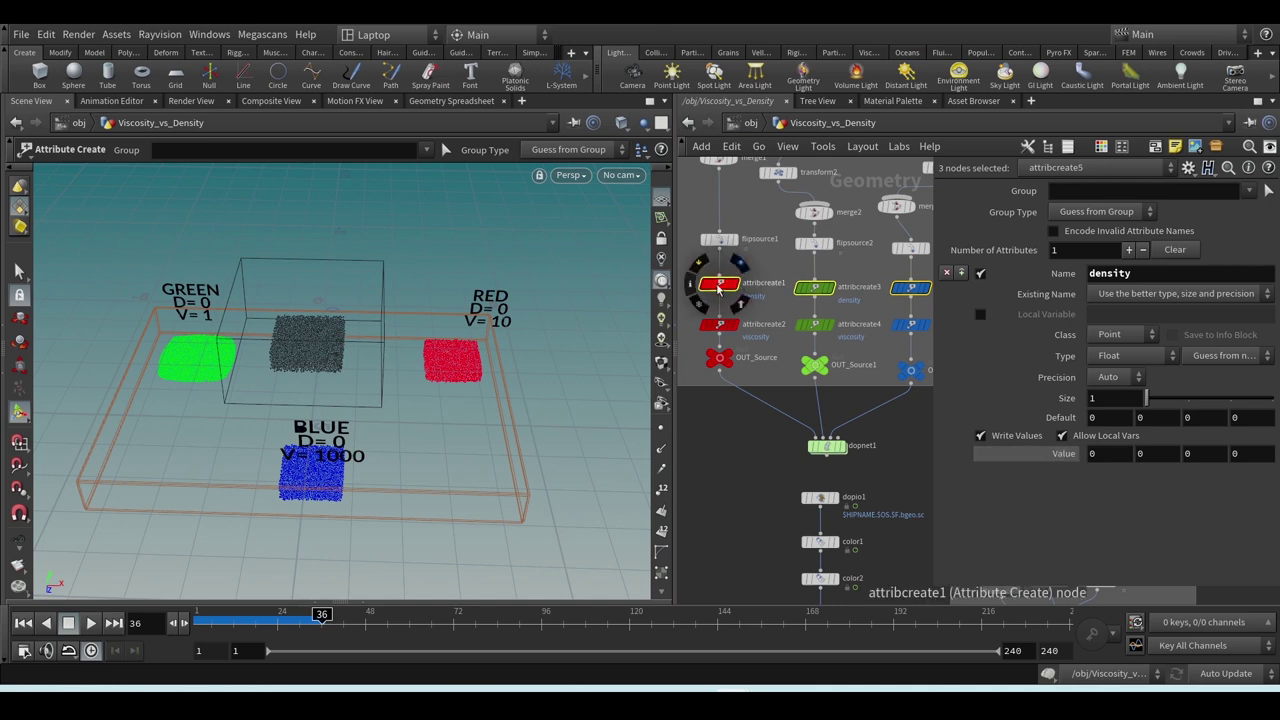
{"action": "left_click", "coordinate": [700, 266]}
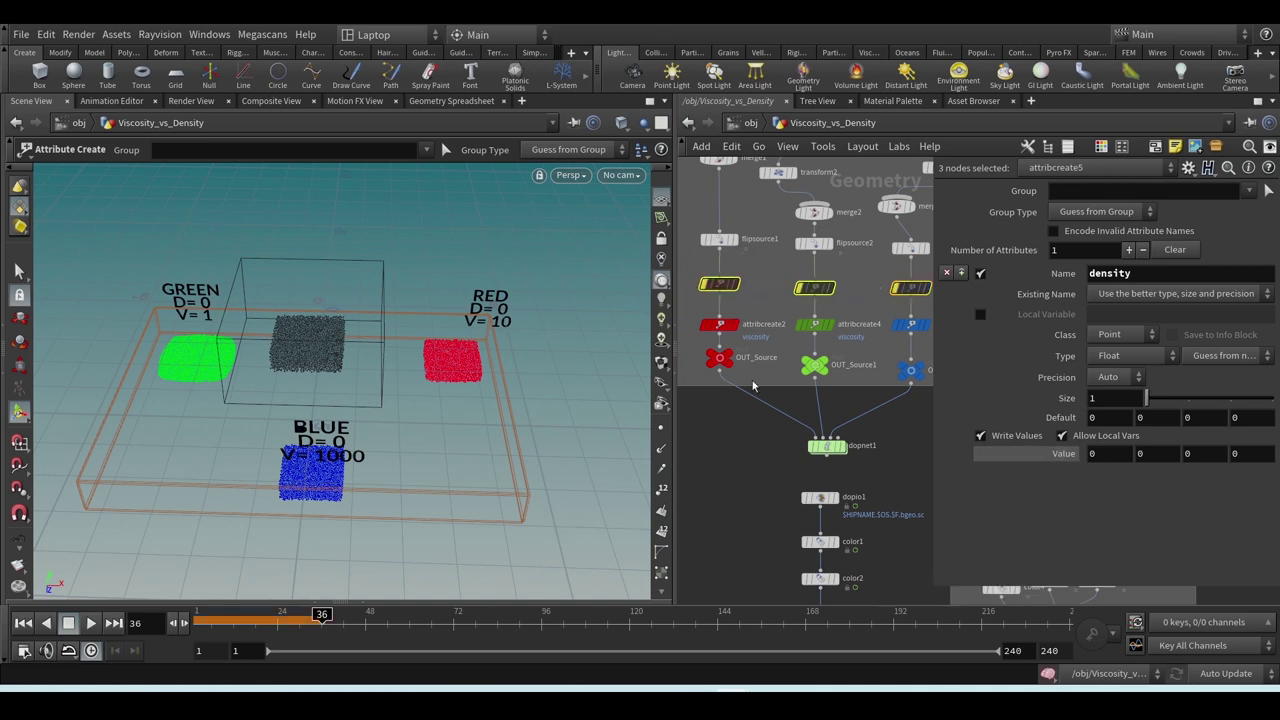
{"action": "left_click", "coordinate": [720, 467]}
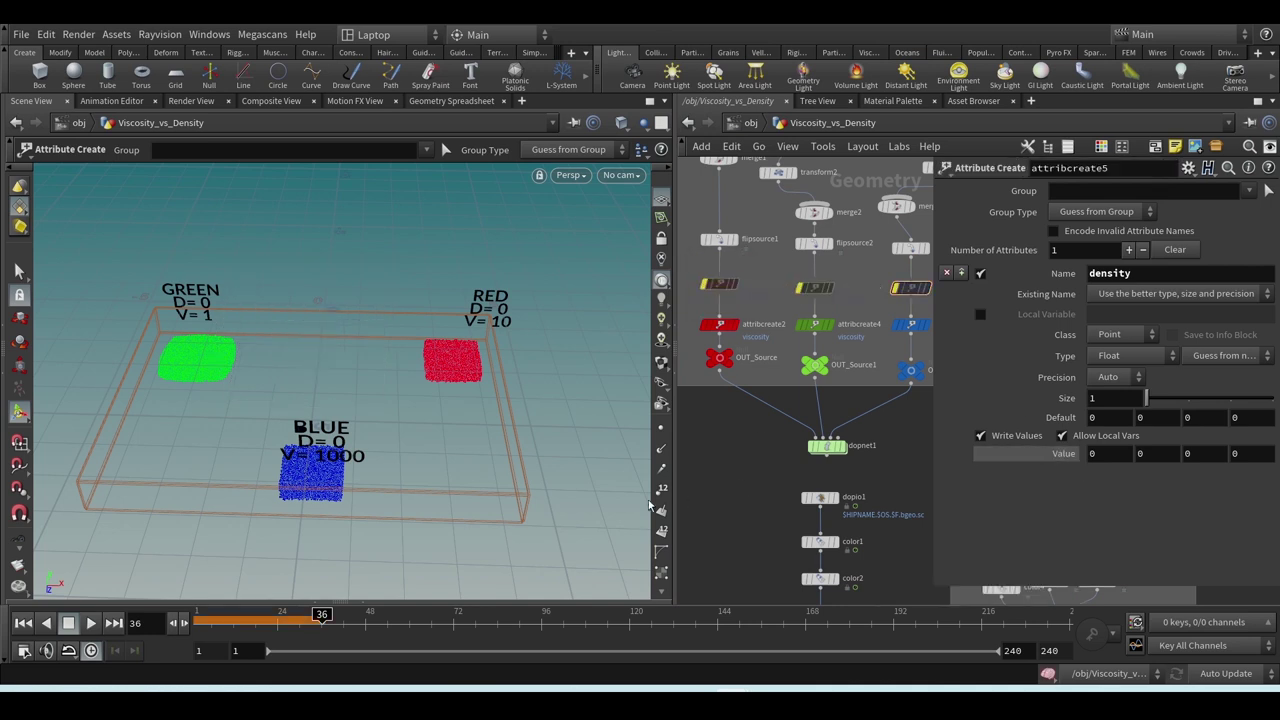
{"action": "left_click", "coordinate": [23, 622]}
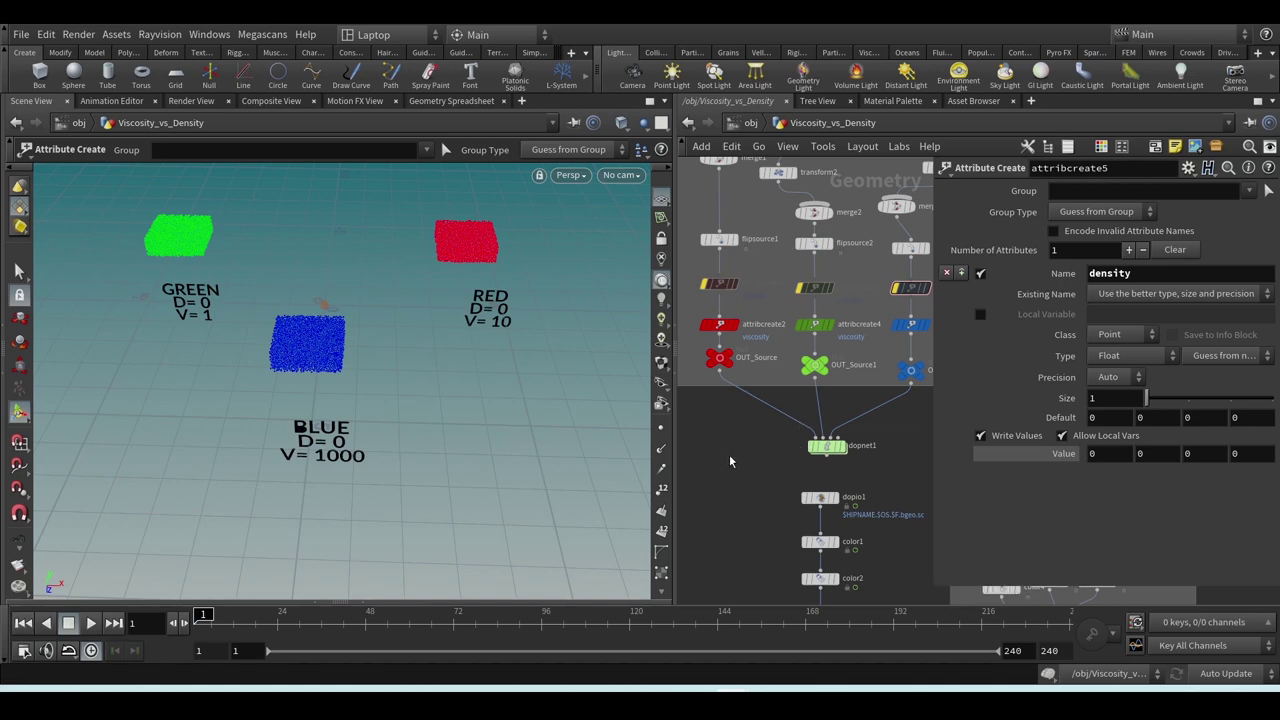
- Check the density of flipobject1 in dopnet1, return to the Viscosity_vs_Density network, and play the simulation to frame 35
{"action": "left_click", "coordinate": [826, 447]}
{"action": "double_click", "coordinate": [826, 447]}
{"action": "left_click", "coordinate": [700, 372]}
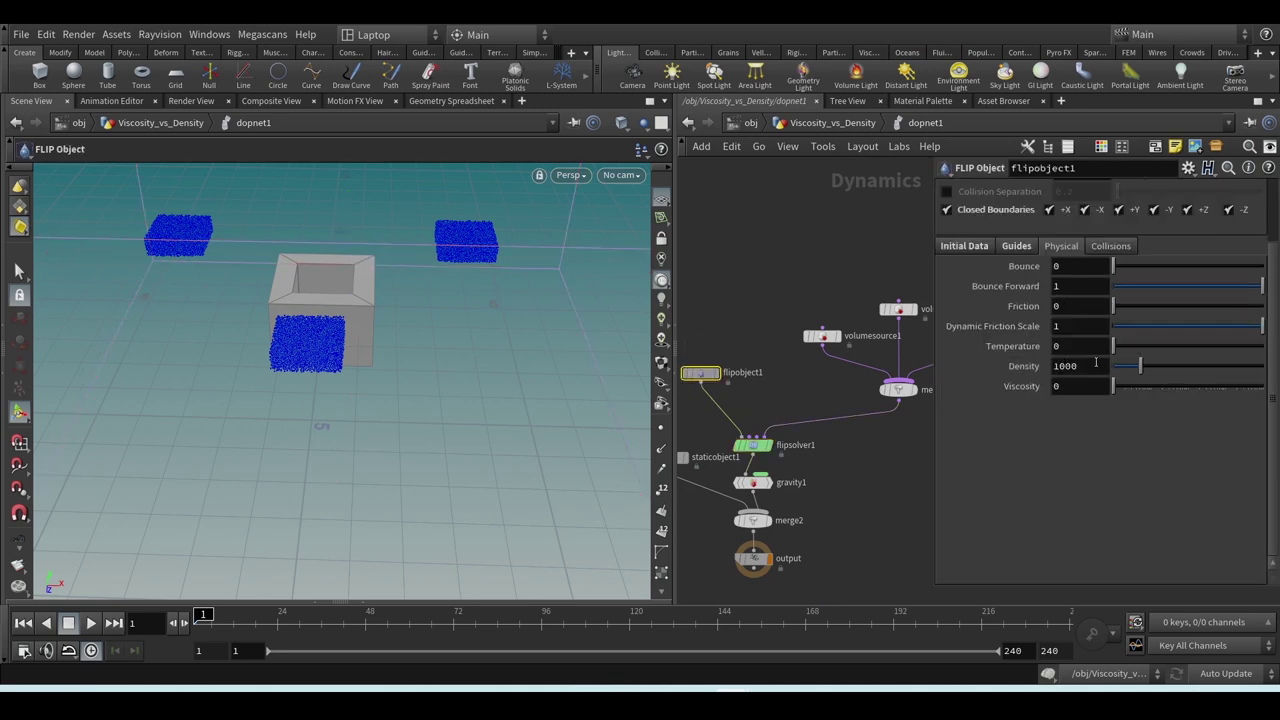
{"action": "left_click", "coordinate": [830, 122]}
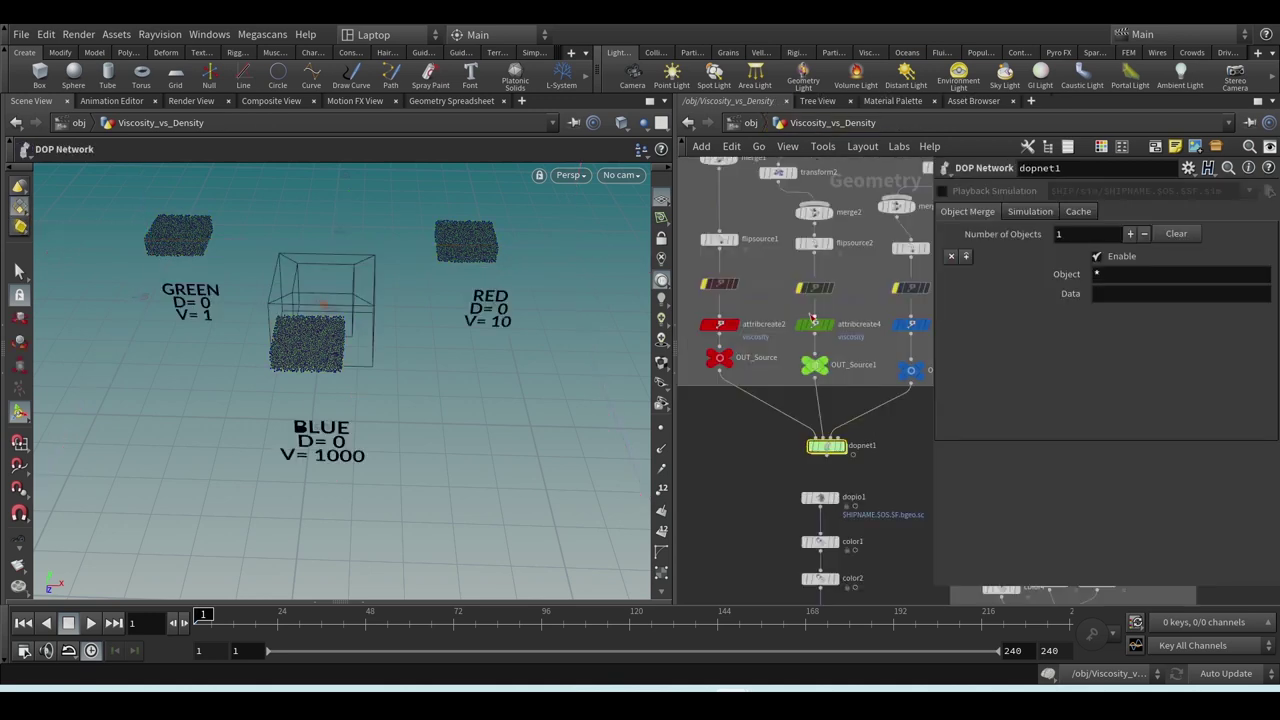
{"action": "left_click", "coordinate": [91, 623]}
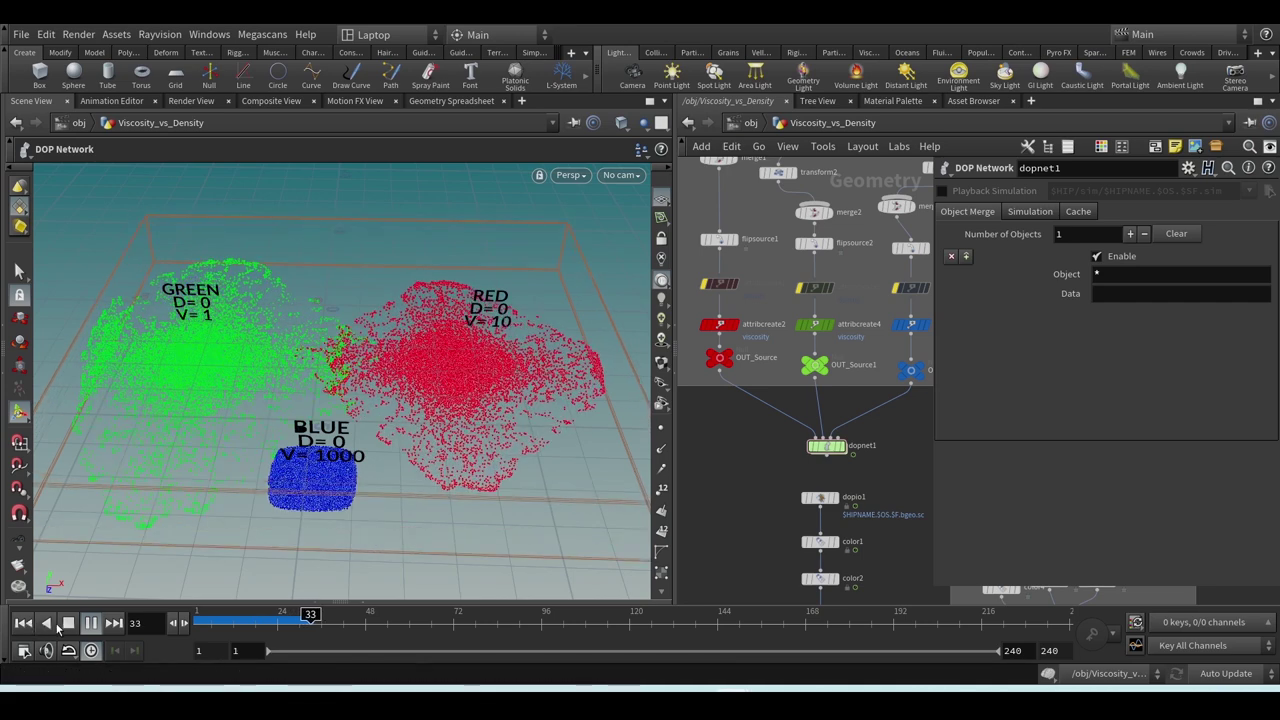
{"action": "key", "text": "Escape"}
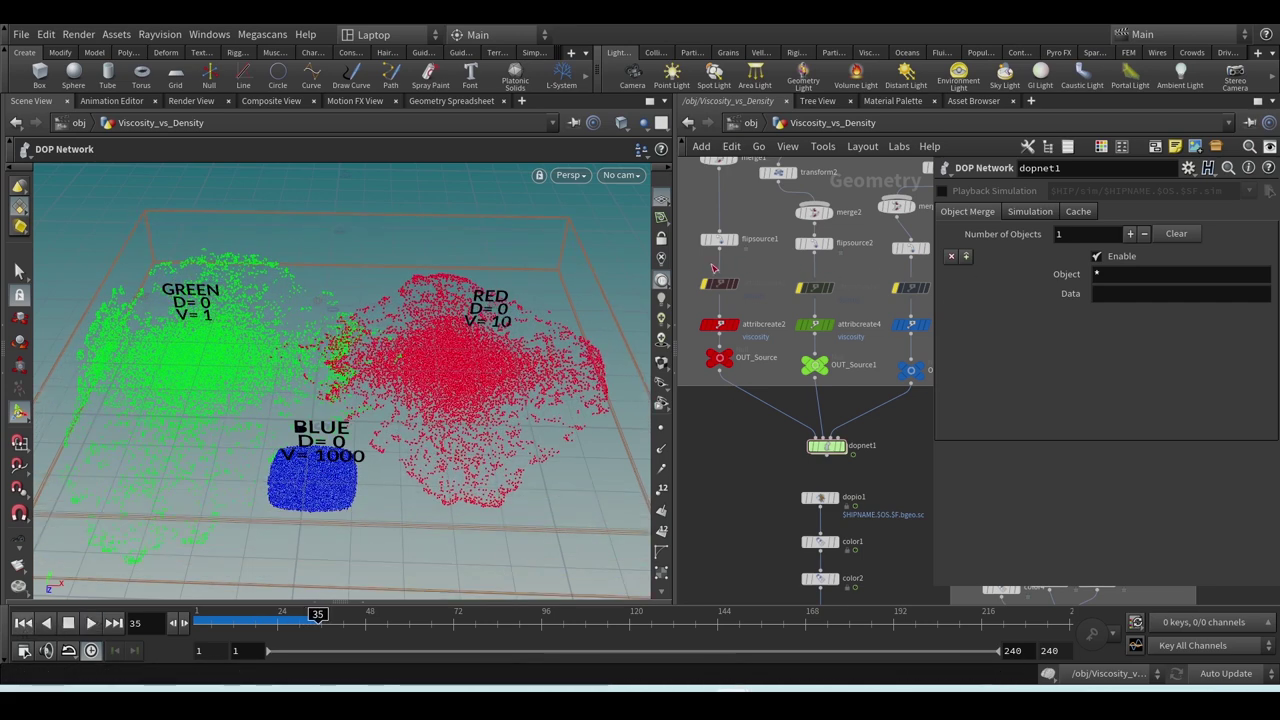
- Rewind to frame 1, reactivate the three bypassed density nodes, and check the density of flipobject1 in dopnet1
{"action": "key", "text": "ctrl+Up"}
{"action": "left_click_drag", "start_coordinate": [708, 270], "coordinate": [928, 308]}
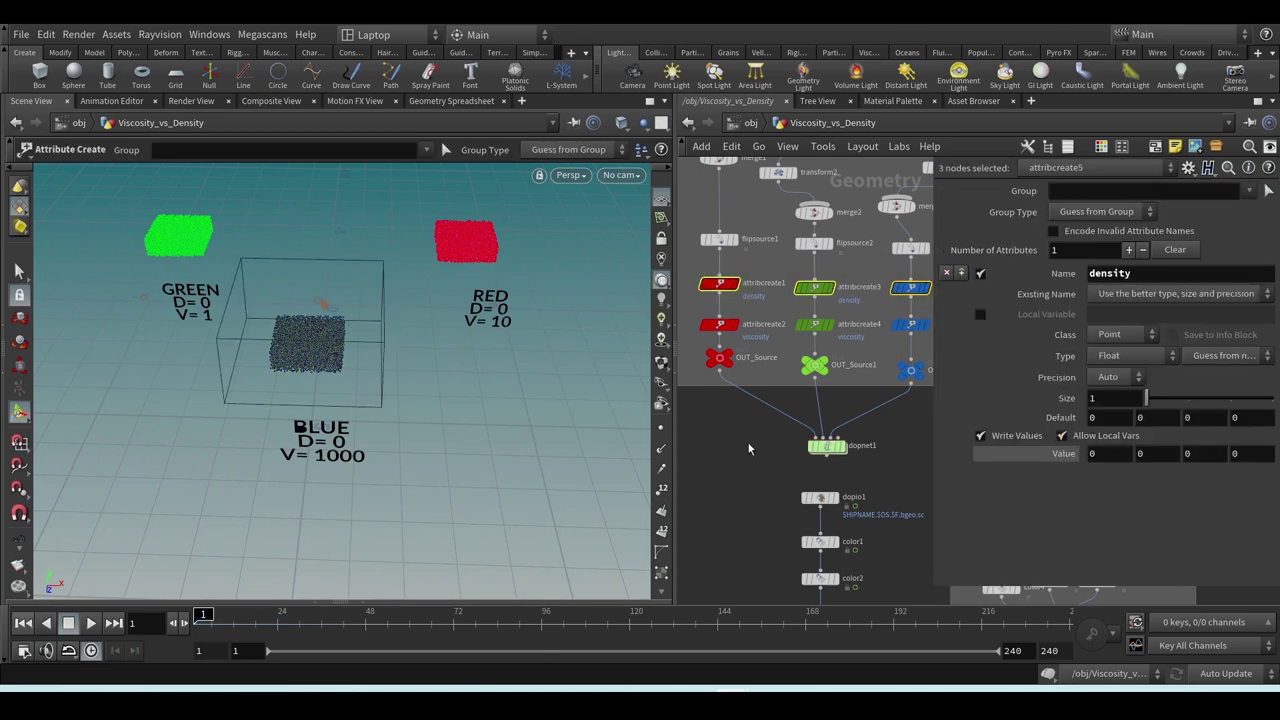
{"action": "double_click", "coordinate": [827, 446]}
{"action": "left_click_drag", "start_coordinate": [695, 383], "coordinate": [698, 388]}
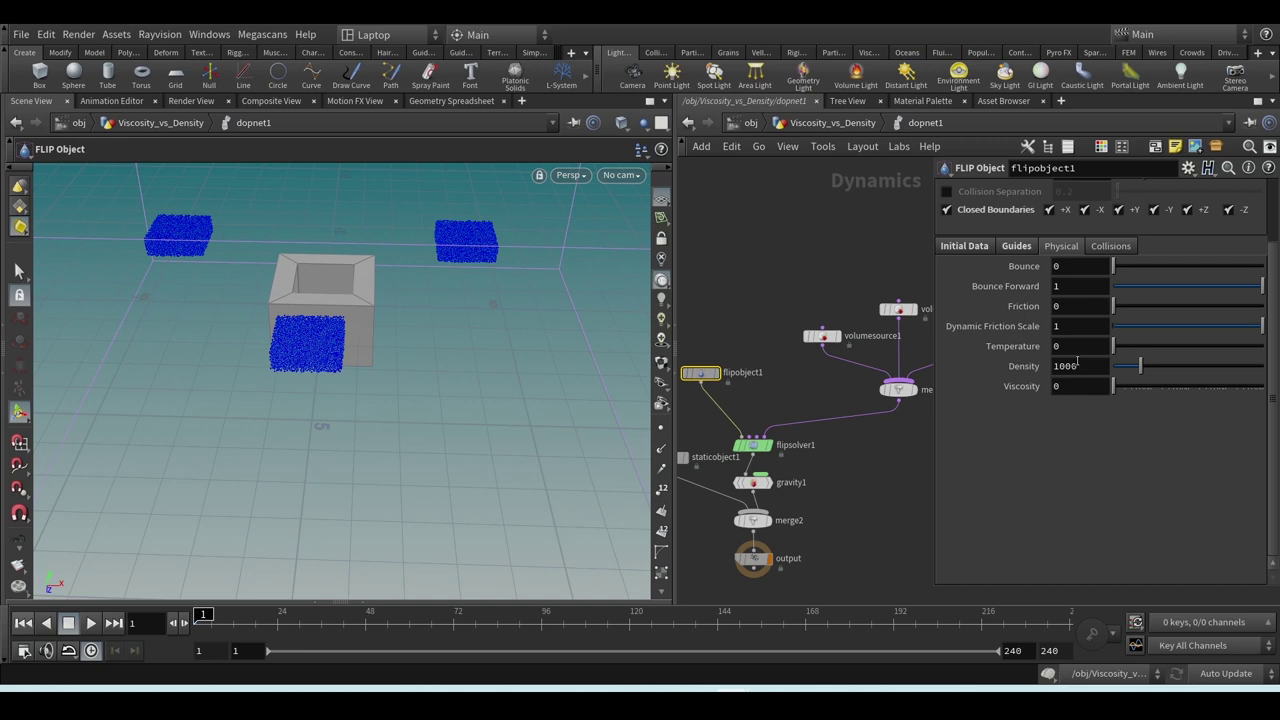
{"action": "left_click", "coordinate": [799, 124]}
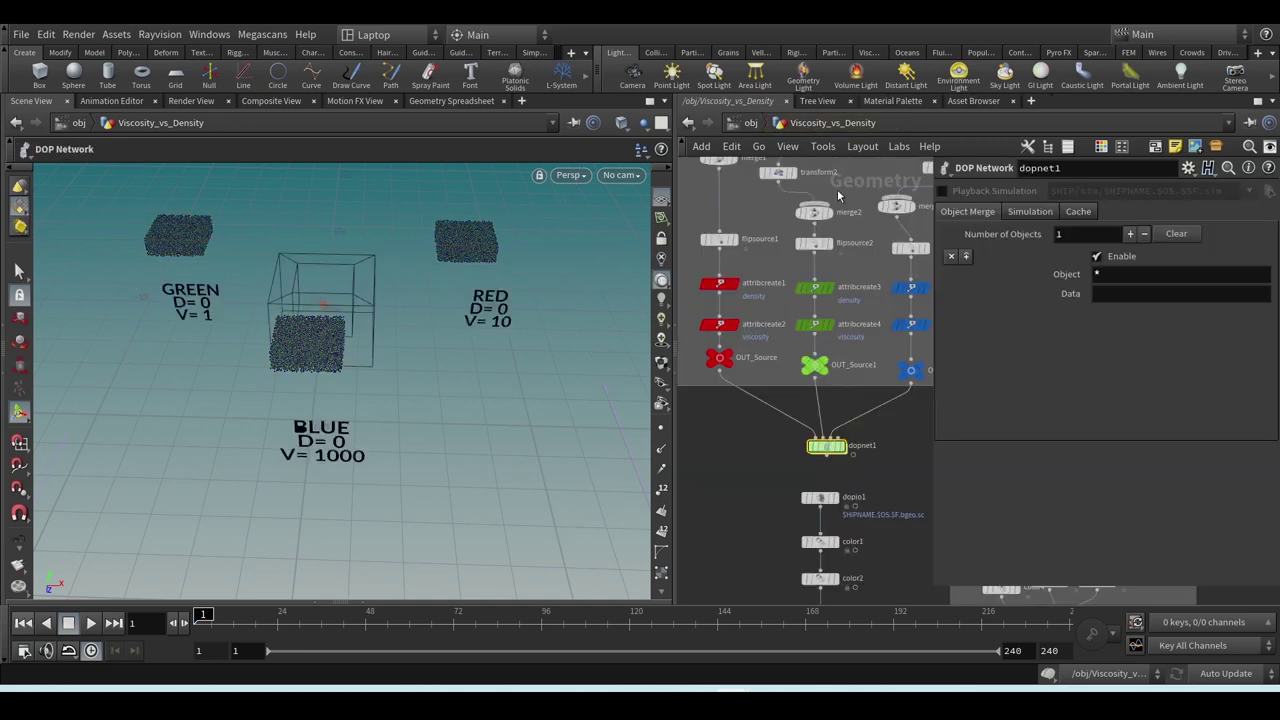
{"action": "left_click", "coordinate": [767, 446]}
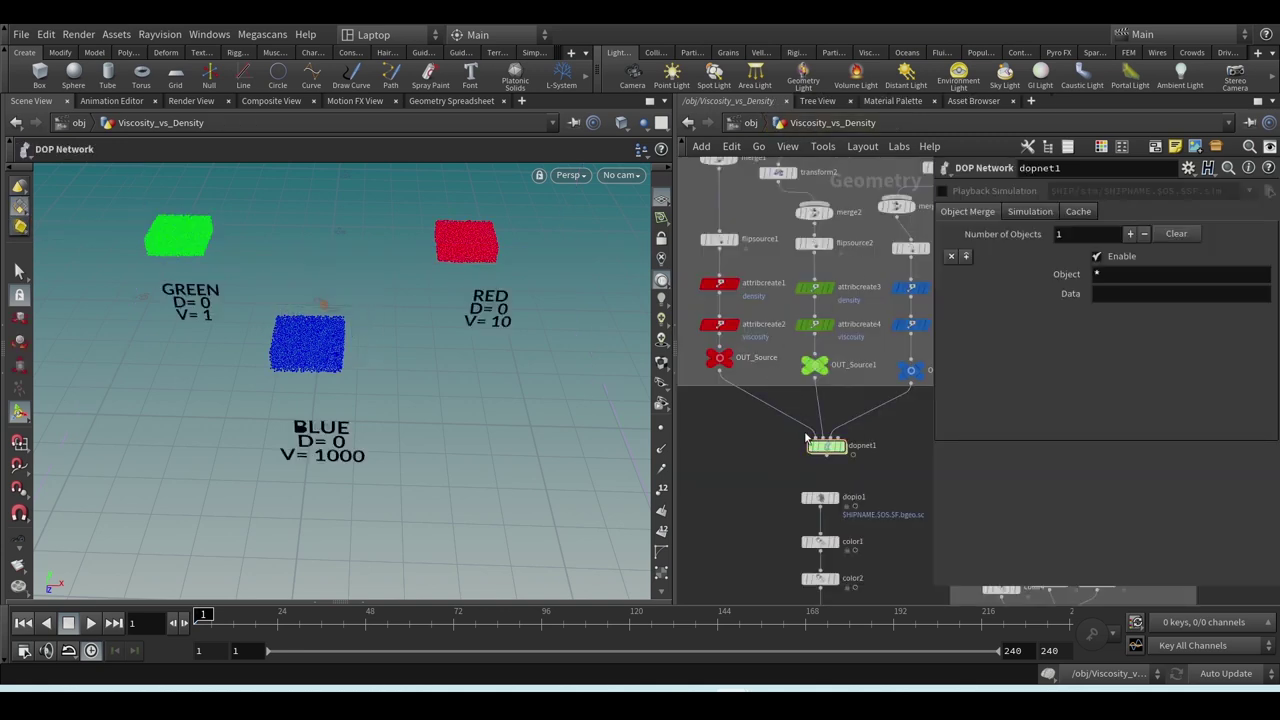
- Review the settings of attribcreate1, attribcreate3 and attribcreate5, play the simulation to compare the fluids, and rewind to frame 1
{"action": "left_click", "coordinate": [722, 285]}
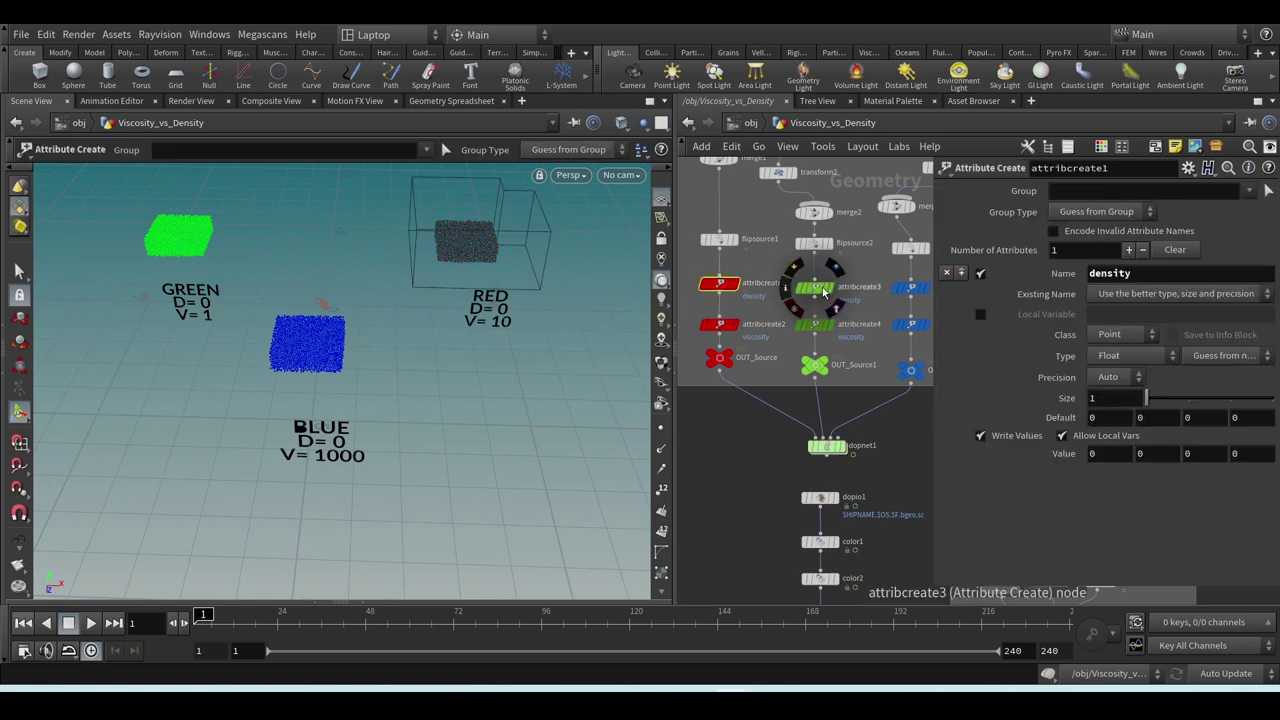
{"action": "left_click", "coordinate": [815, 288]}
{"action": "left_click", "coordinate": [911, 290]}
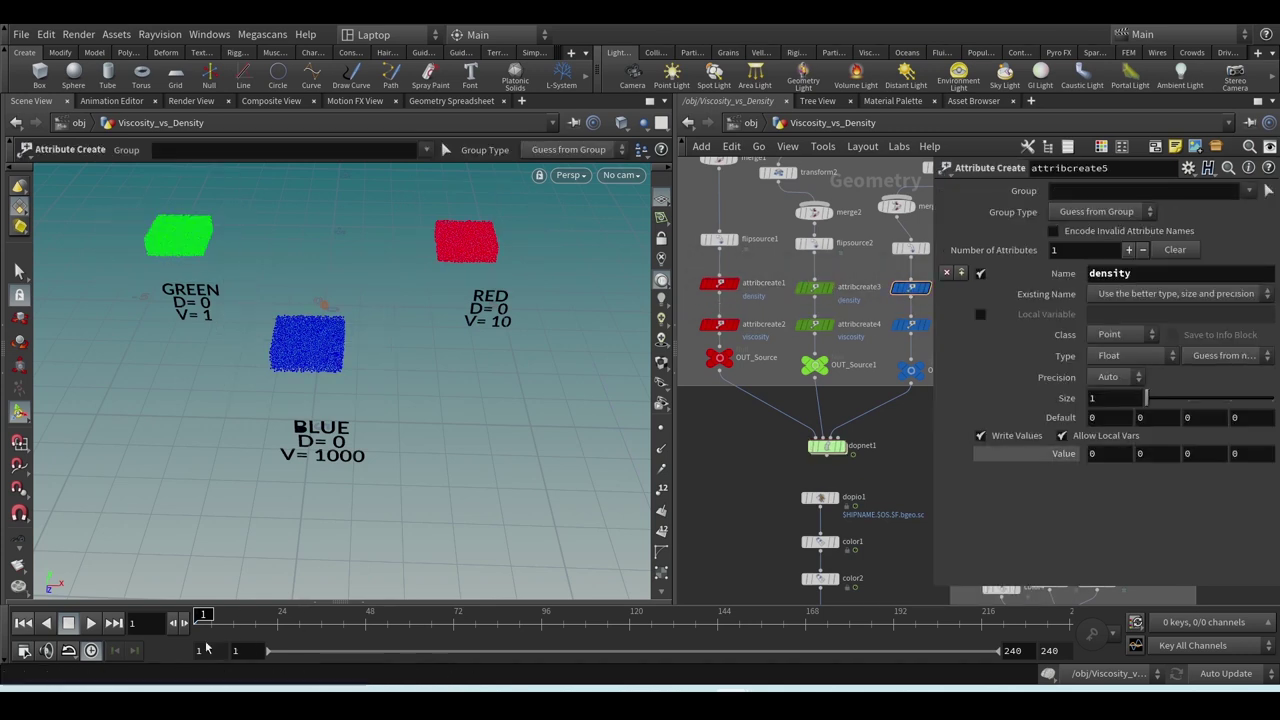
{"action": "left_click", "coordinate": [90, 622]}
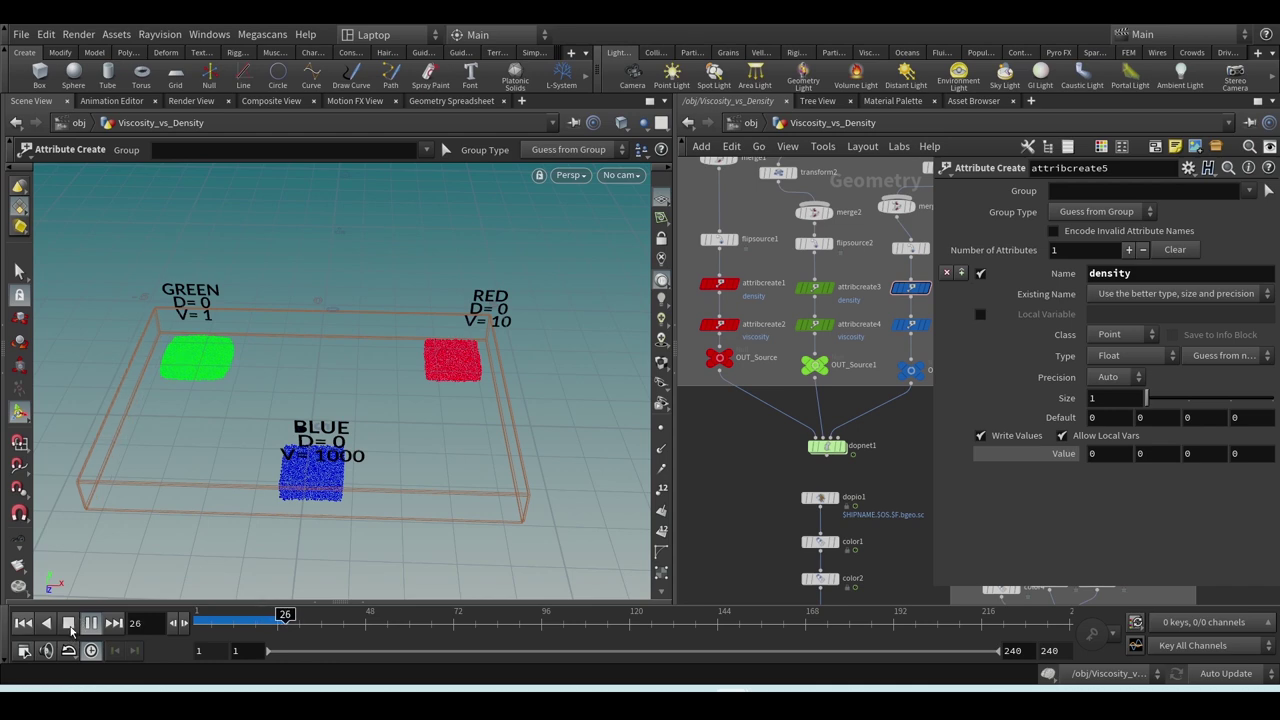
{"action": "left_click", "coordinate": [24, 623]}
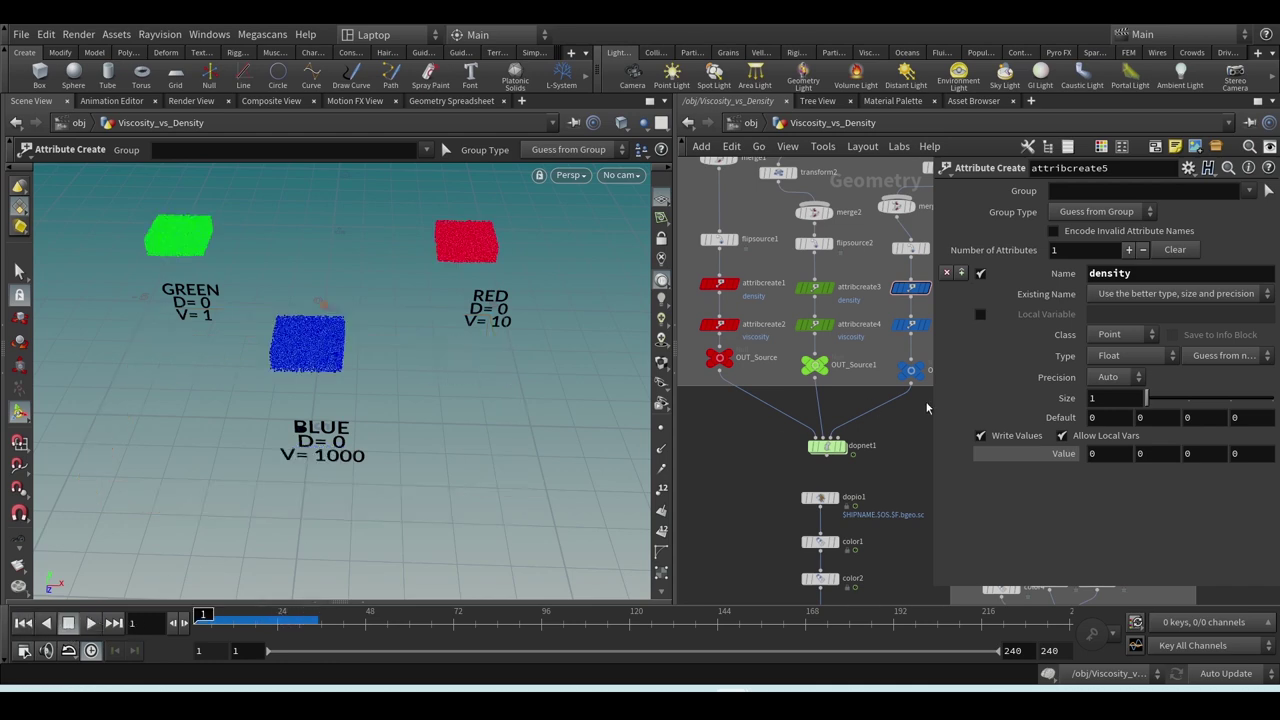
- Set the density of flipobject1 in dopnet1 to 0 and return to the Viscosity_vs_Density network
{"action": "double_click", "coordinate": [826, 447]}
{"action": "double_click", "coordinate": [1065, 366]}
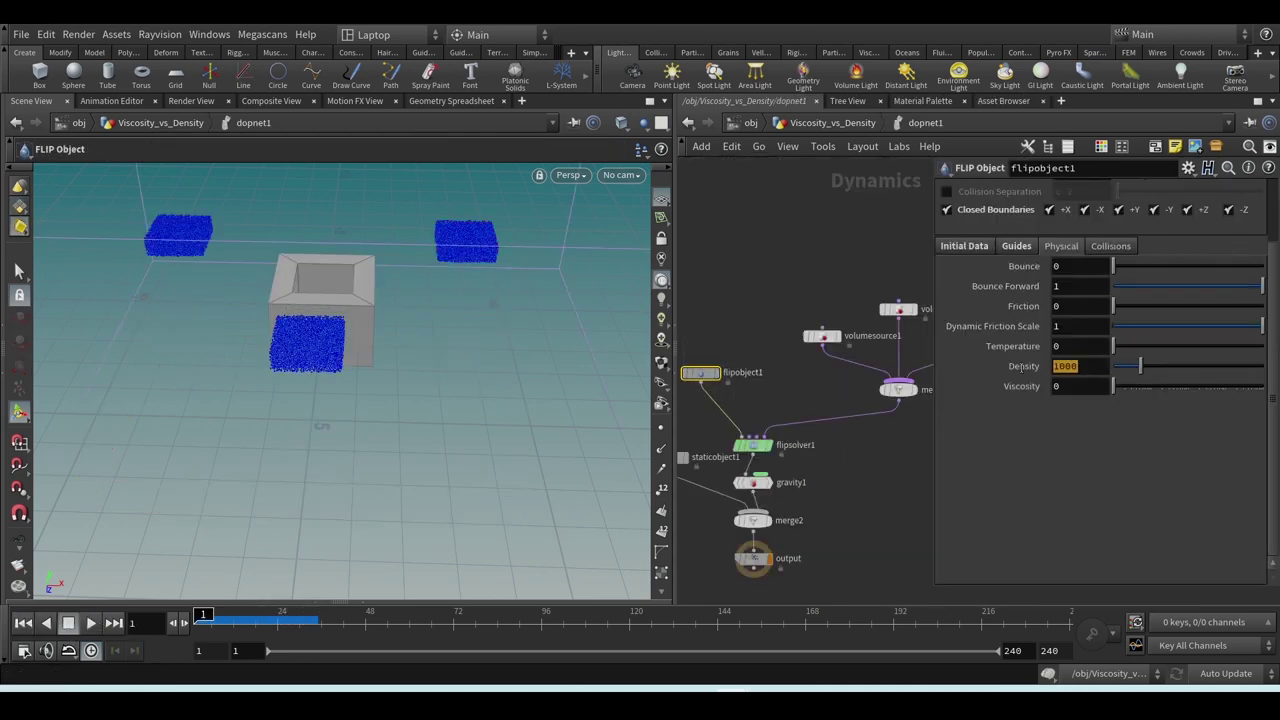
{"action": "type", "text": "0"}
{"action": "key", "text": "Return"}
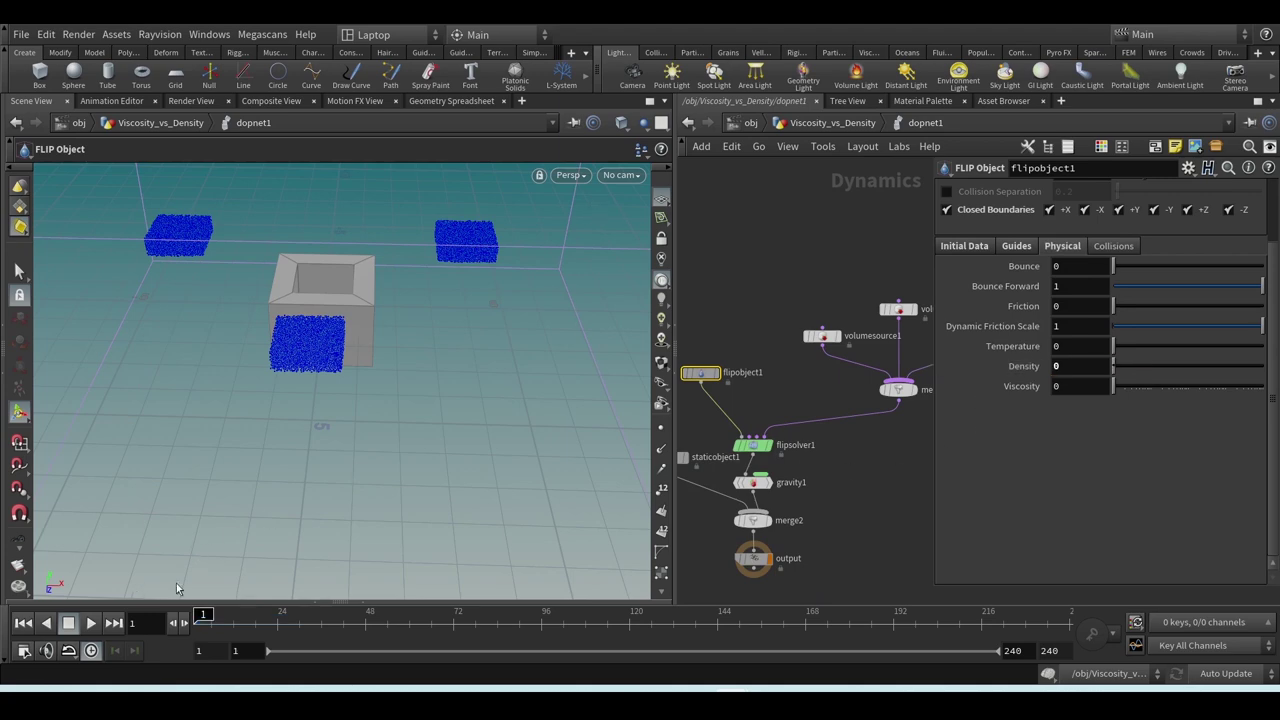
{"action": "left_click", "coordinate": [818, 126]}
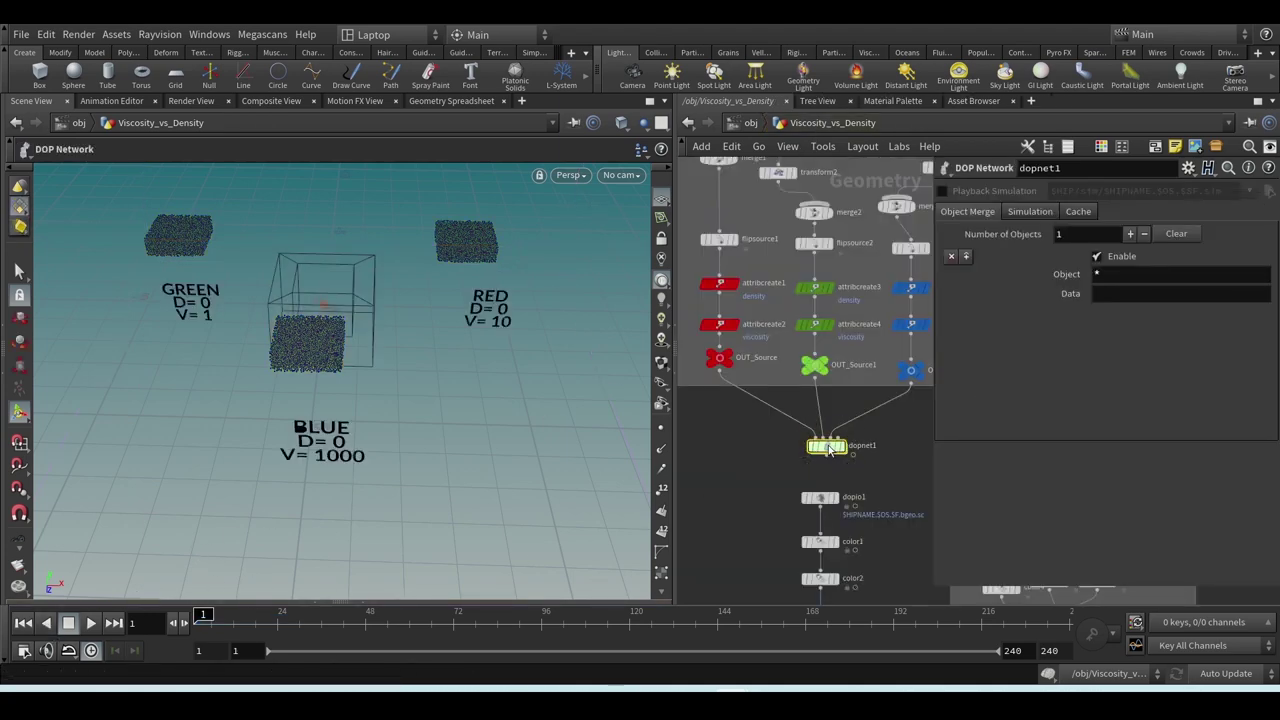
- Review the density settings of flipsolver1 and the physical settings of flipobject1 in dopnet1, and return to the parent network
{"action": "double_click", "coordinate": [827, 447]}
{"action": "left_click", "coordinate": [760, 440]}
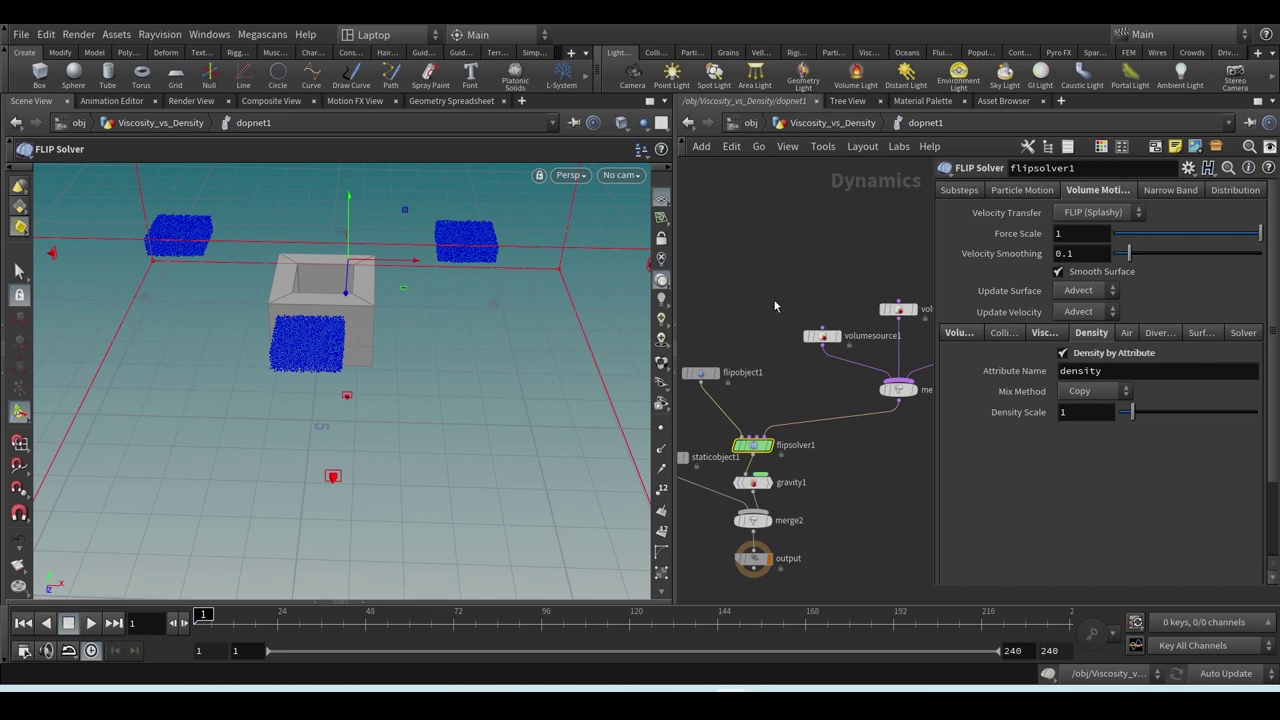
{"action": "left_click", "coordinate": [700, 372]}
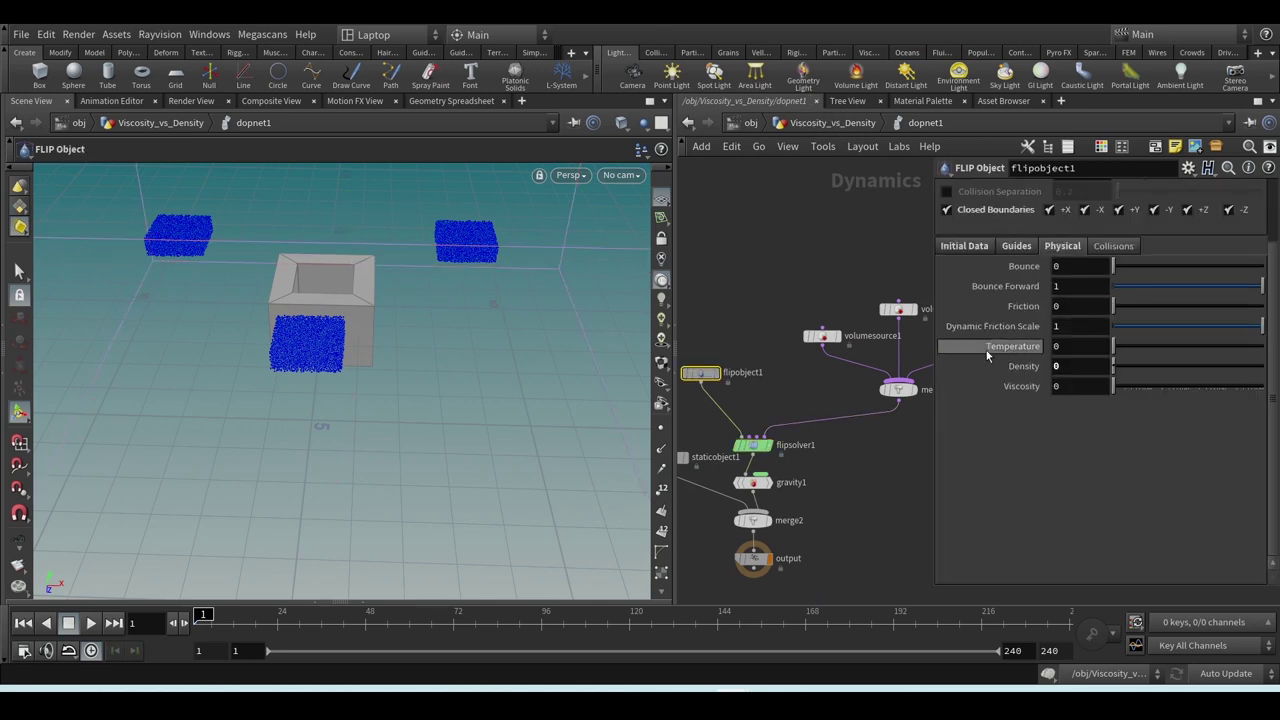
{"action": "left_click", "coordinate": [841, 124]}
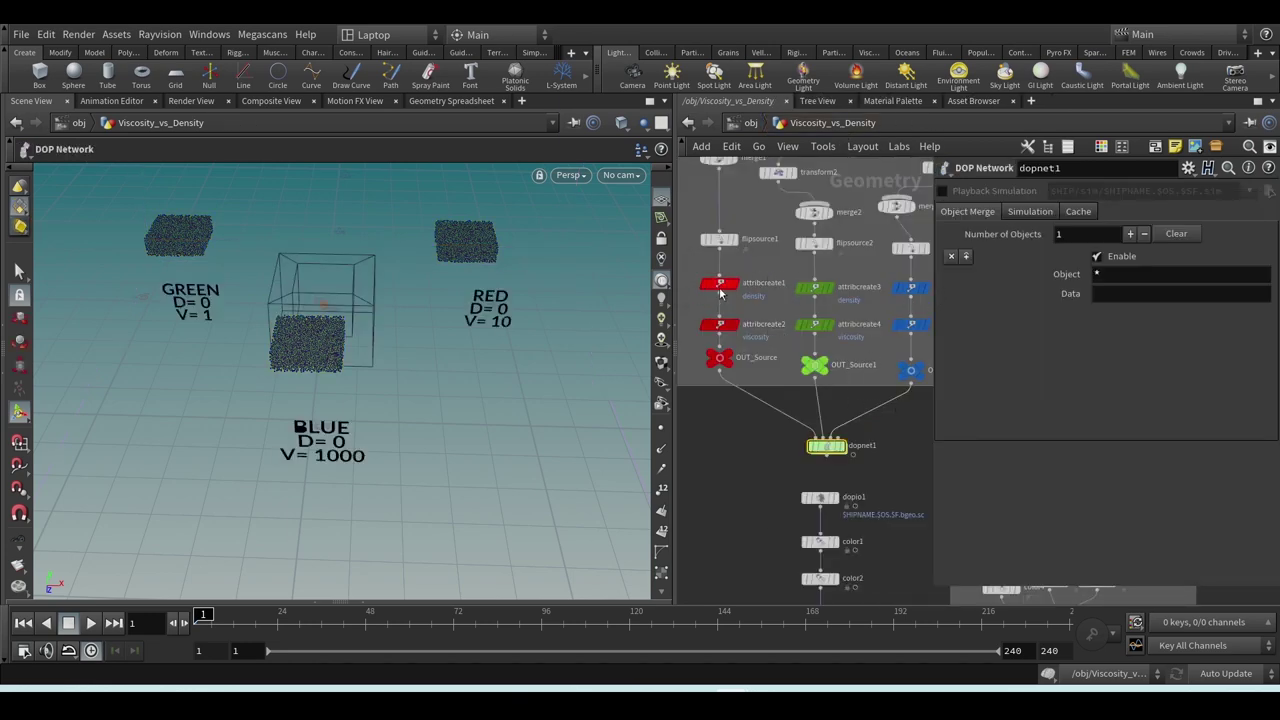
- Recheck the density of flipobject1, play the simulation from the Viscosity_vs_Density network to compare the three fluids, and rewind to frame 1
{"action": "double_click", "coordinate": [830, 450]}
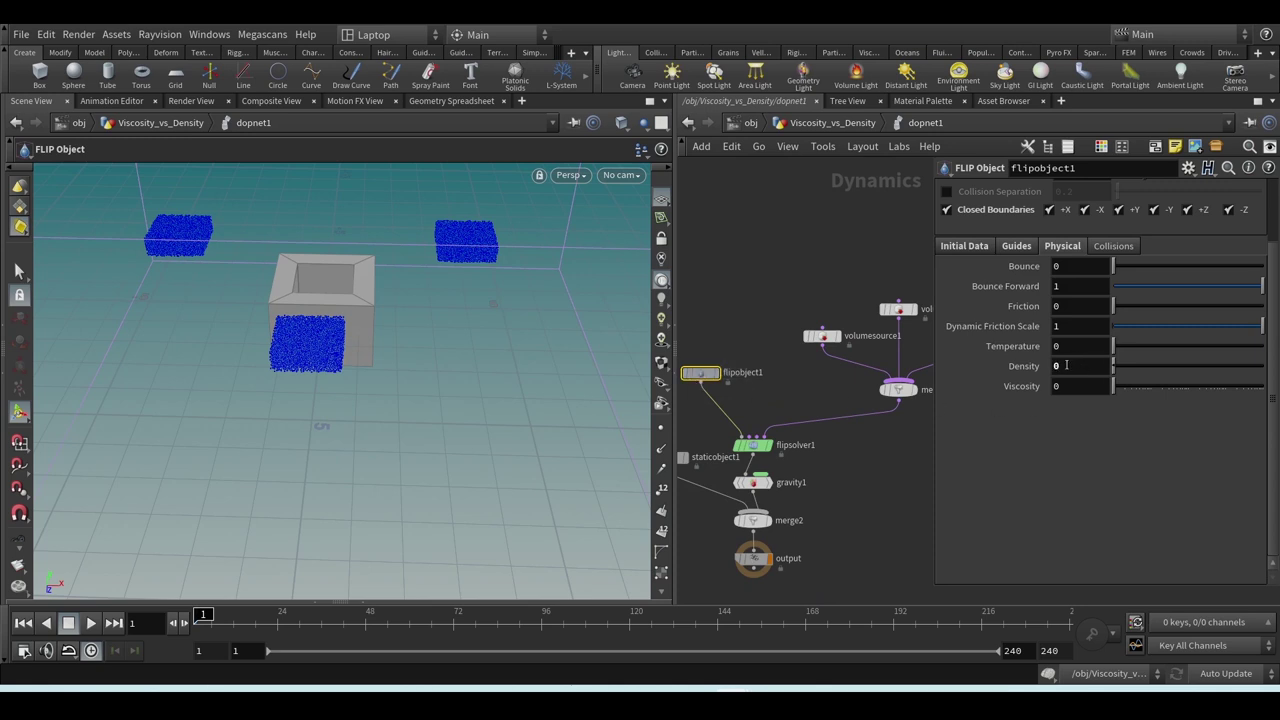
{"action": "left_click", "coordinate": [832, 122]}
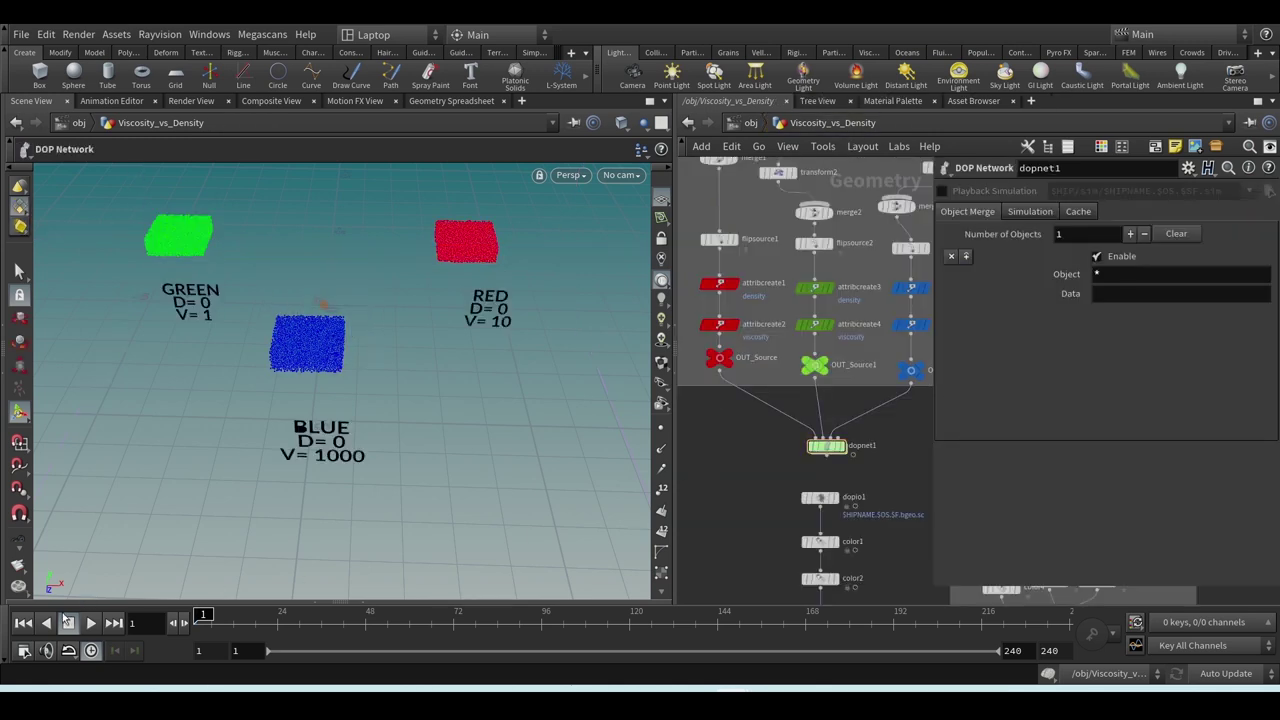
{"action": "left_click", "coordinate": [90, 623]}
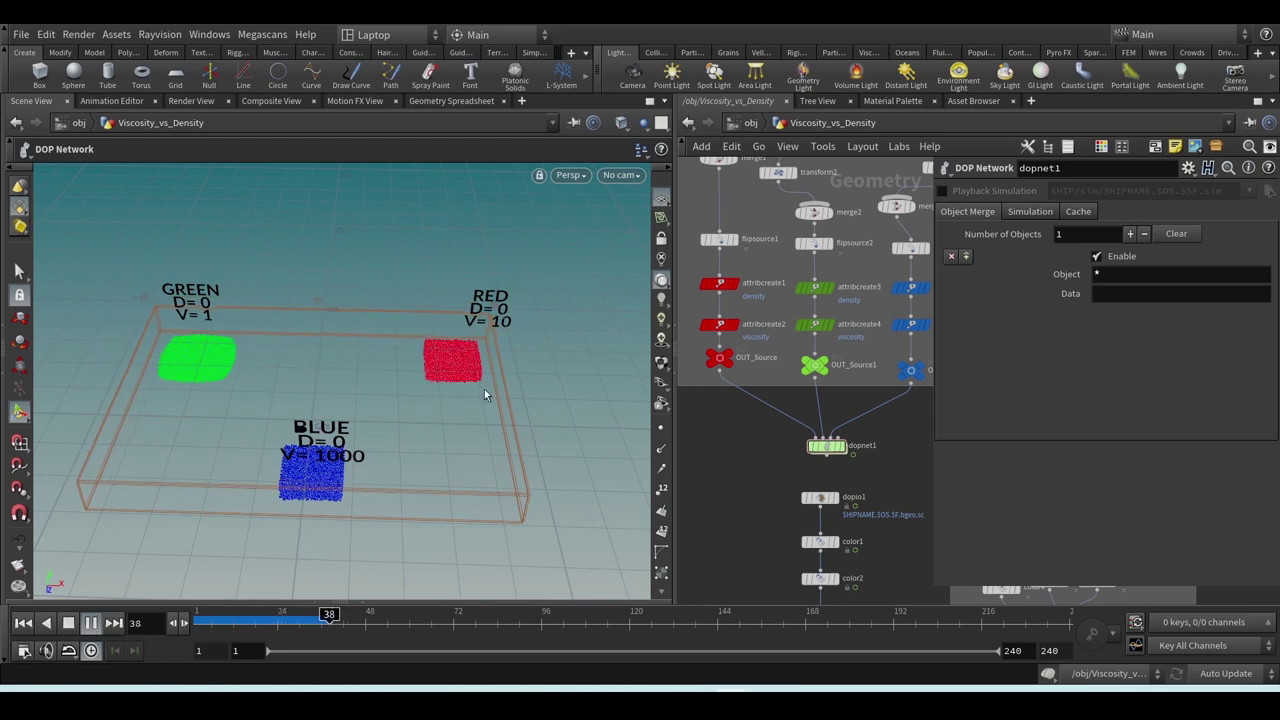
{"action": "left_click", "coordinate": [22, 624]}
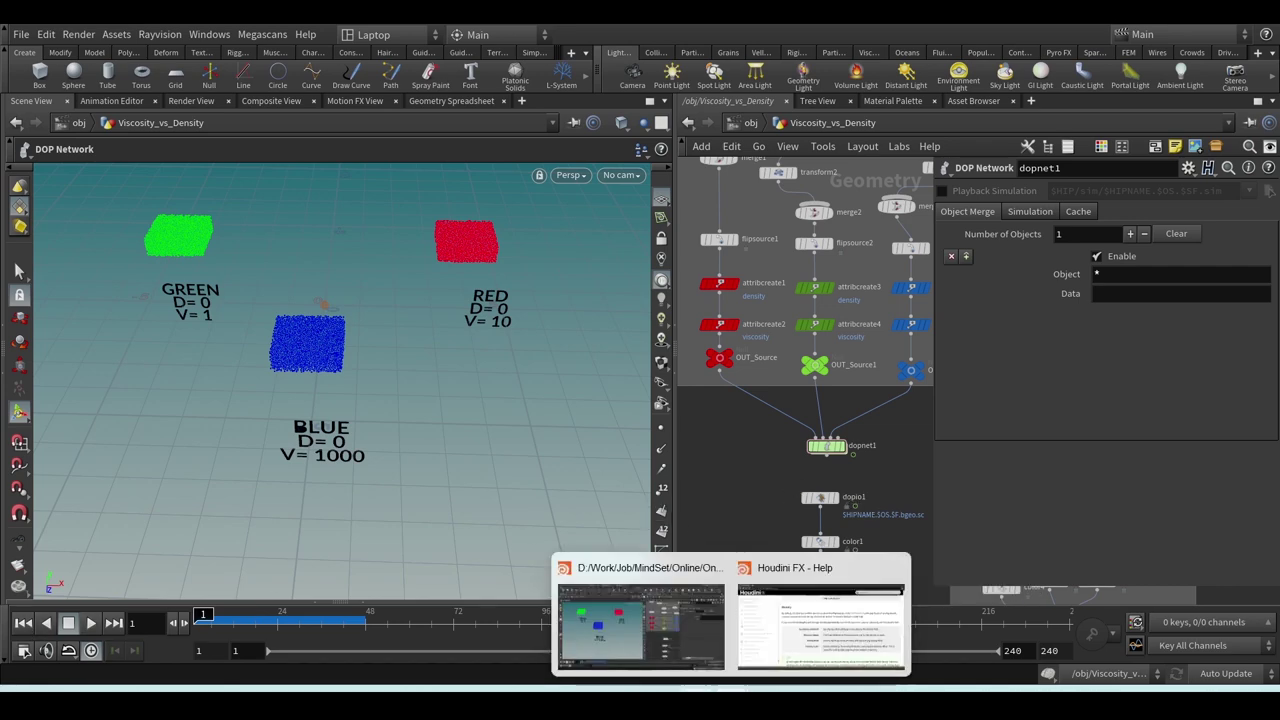
- Switch to YouTube in the browser and play the 2C30.57 - Viscosity vs Density video from 0:51, pausing at 0:54
{"action": "left_click", "coordinate": [695, 690]}
{"action": "left_click", "coordinate": [382, 23]}
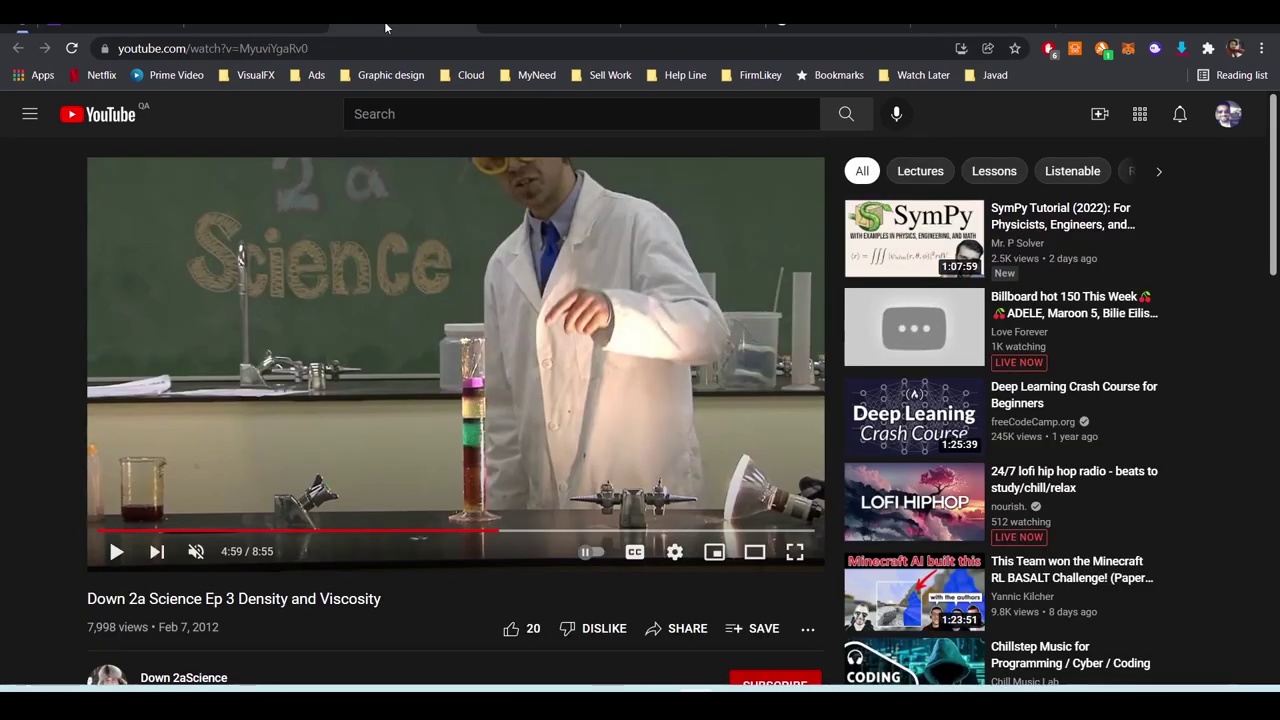
{"action": "left_click", "coordinate": [260, 23]}
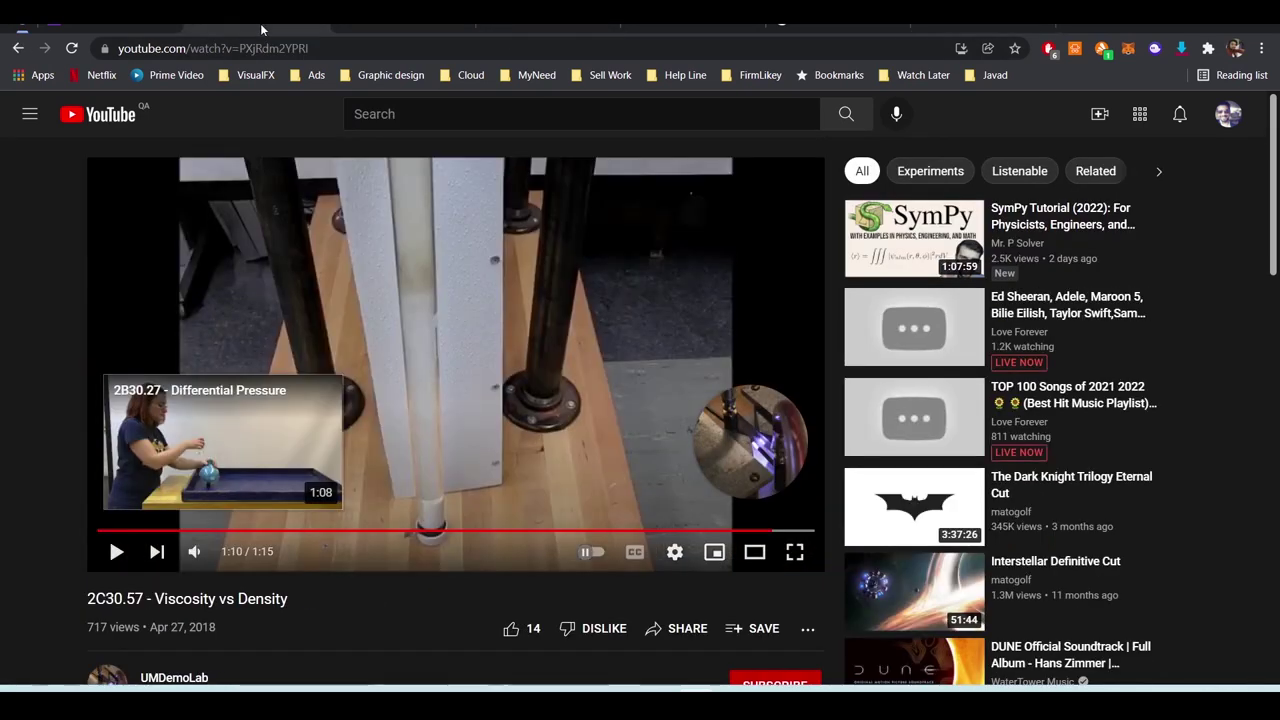
{"action": "left_click", "coordinate": [671, 531]}
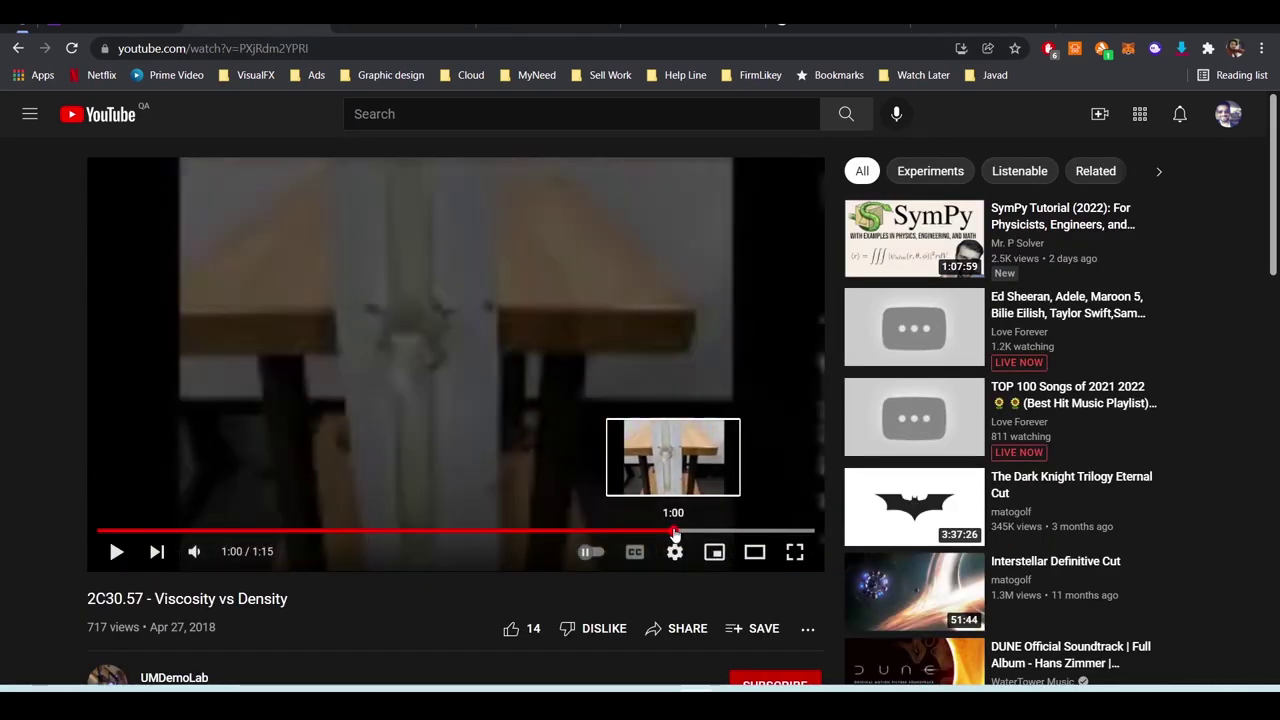
{"action": "left_click", "coordinate": [647, 531]}
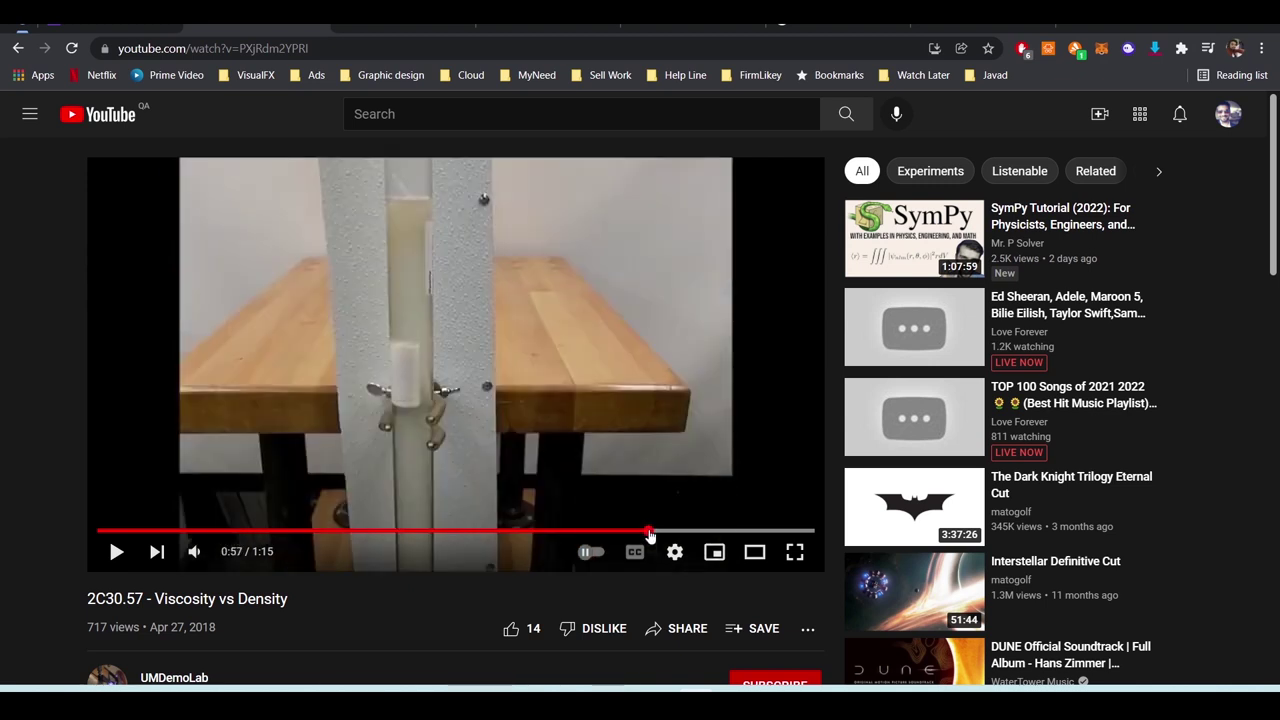
{"action": "left_click", "coordinate": [591, 531]}
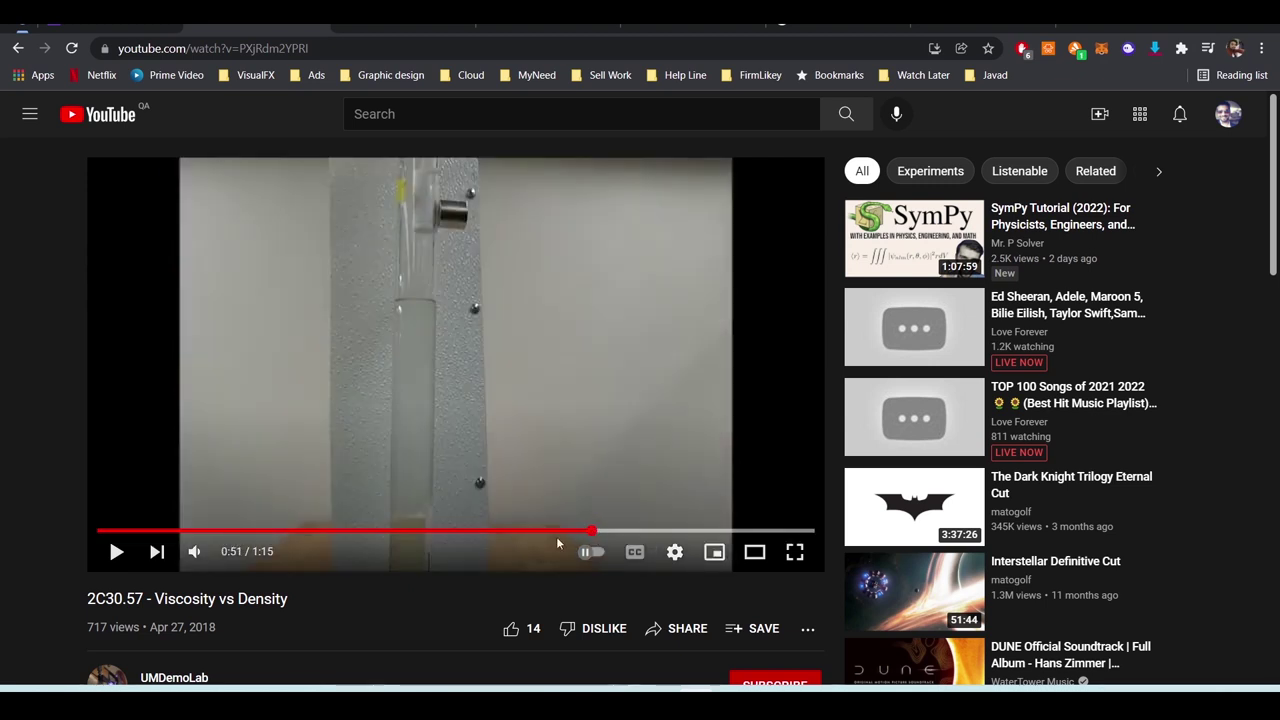
{"action": "left_click", "coordinate": [116, 553]}
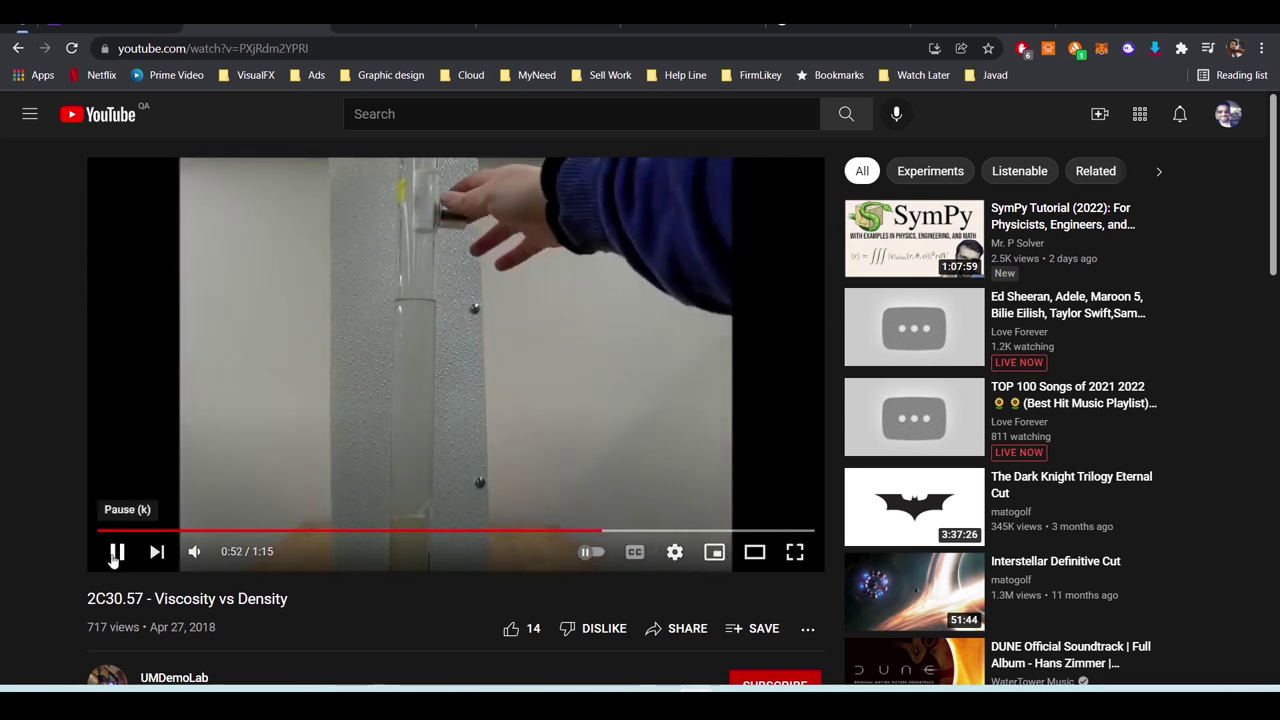
{"action": "left_click", "coordinate": [116, 553]}
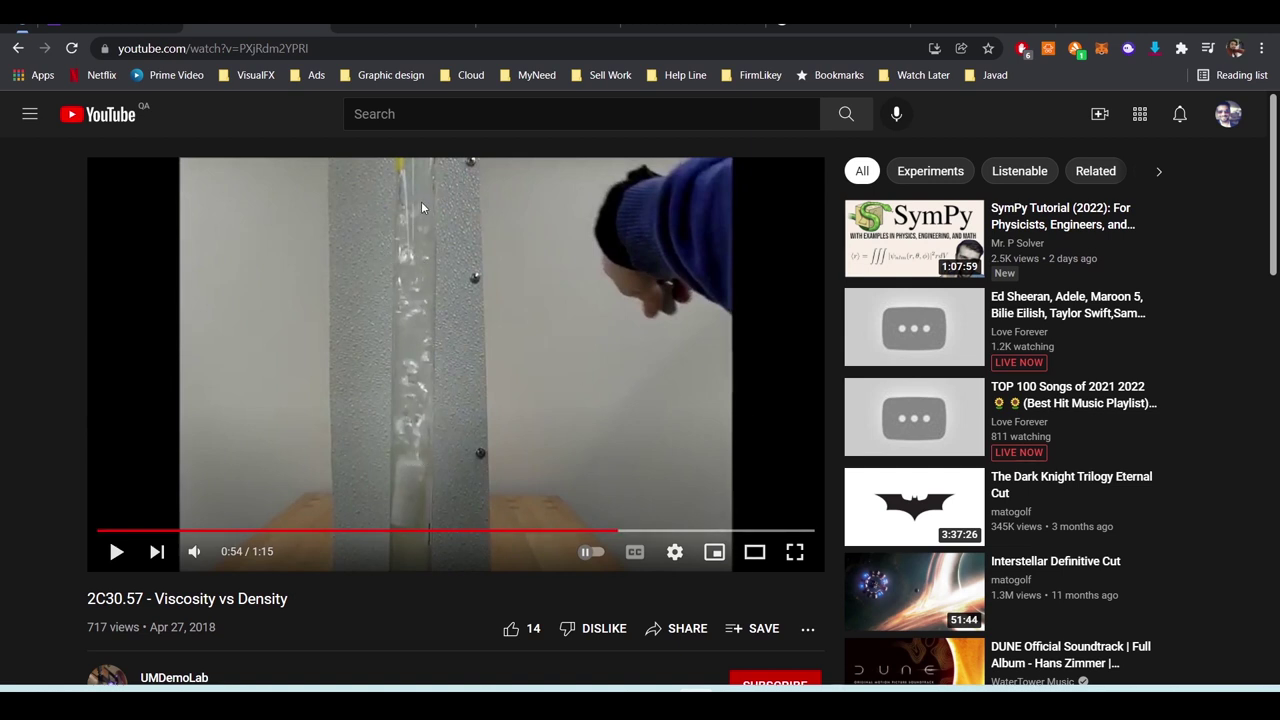
- Return to Houdini, set the density value of the green source's attribcreate3 to 5, and check the viscosity in attribcreate4
{"action": "mouse_move", "coordinate": [730, 702]}
{"action": "left_click", "coordinate": [645, 625]}
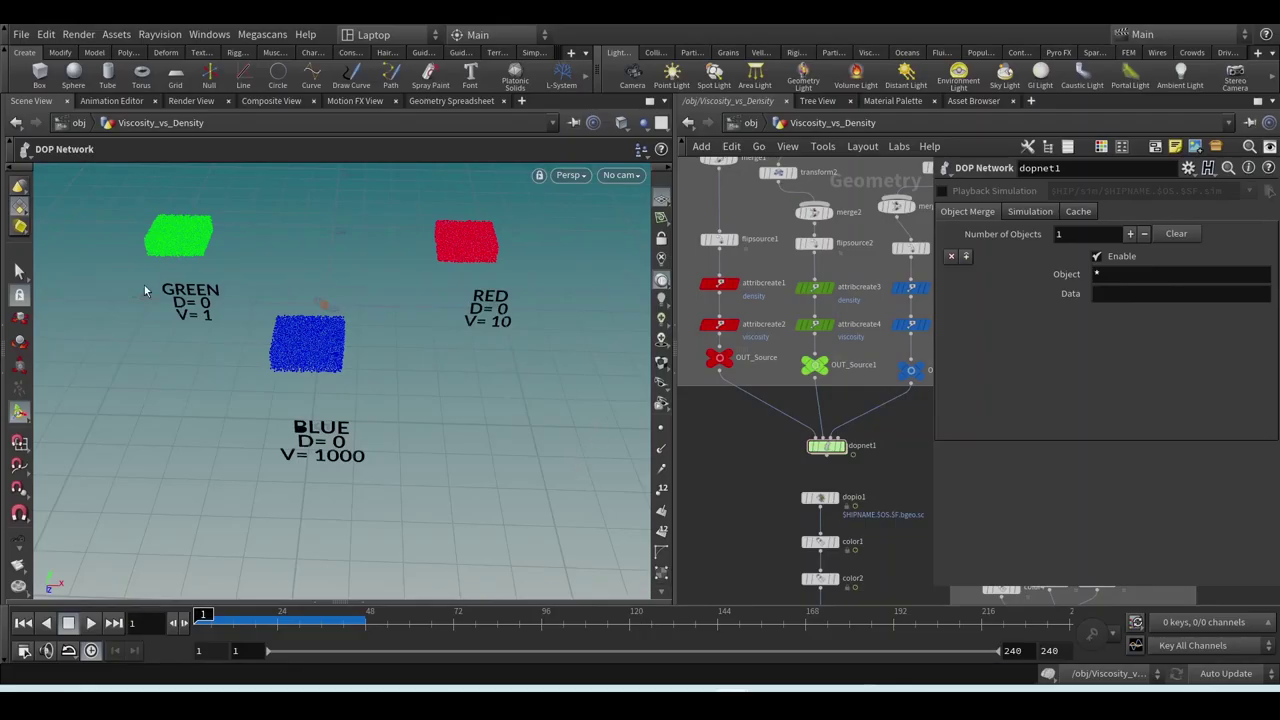
{"action": "left_click_drag", "start_coordinate": [220, 289], "coordinate": [234, 263], "text": "alt"}
{"action": "middle_click_drag", "start_coordinate": [238, 278], "coordinate": [278, 298], "text": "alt"}
{"action": "scroll", "coordinate": [227, 328], "scroll_direction": "up", "scroll_amount": 2}
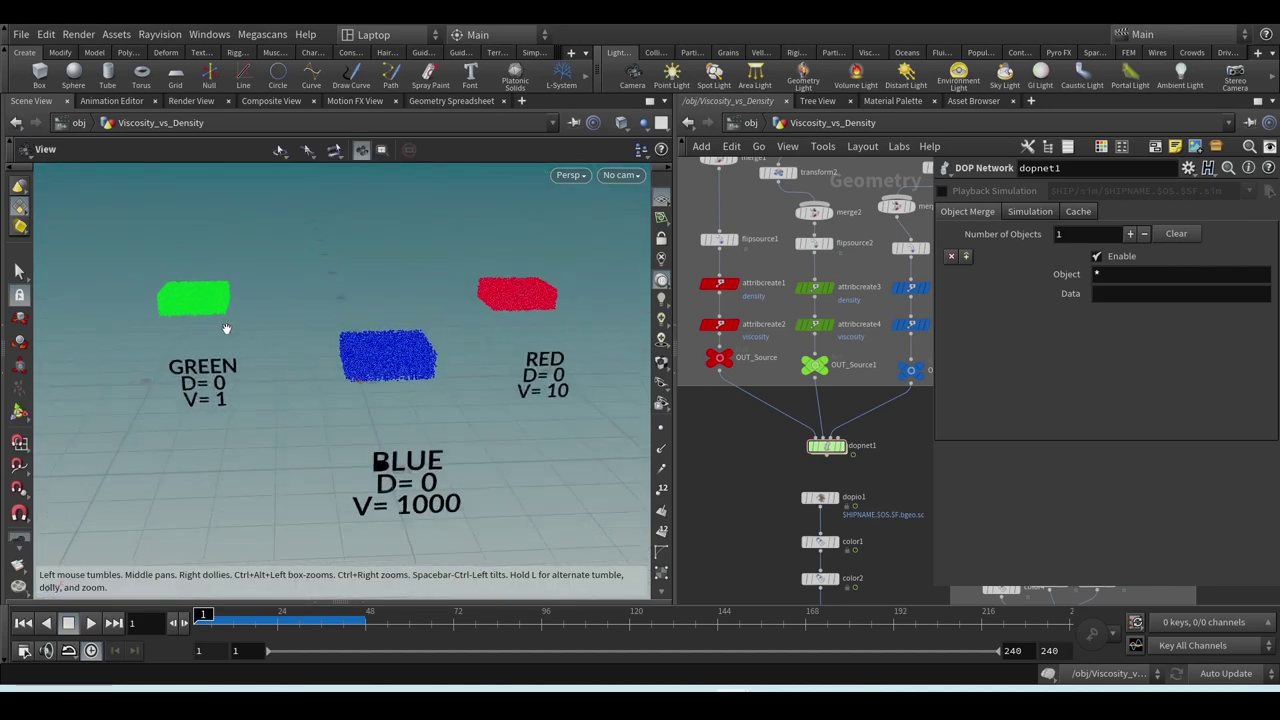
{"action": "key", "text": "Return"}
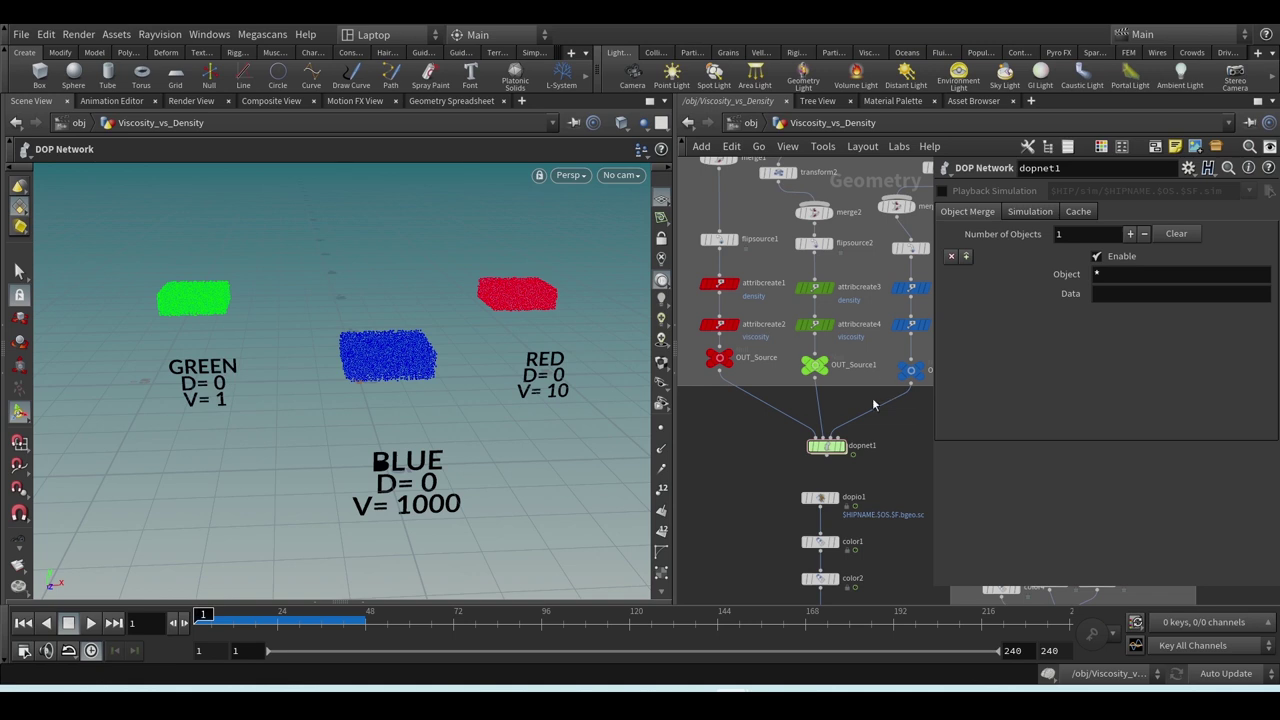
{"action": "middle_click_drag", "start_coordinate": [772, 433], "coordinate": [754, 478]}
{"action": "left_click", "coordinate": [797, 331]}
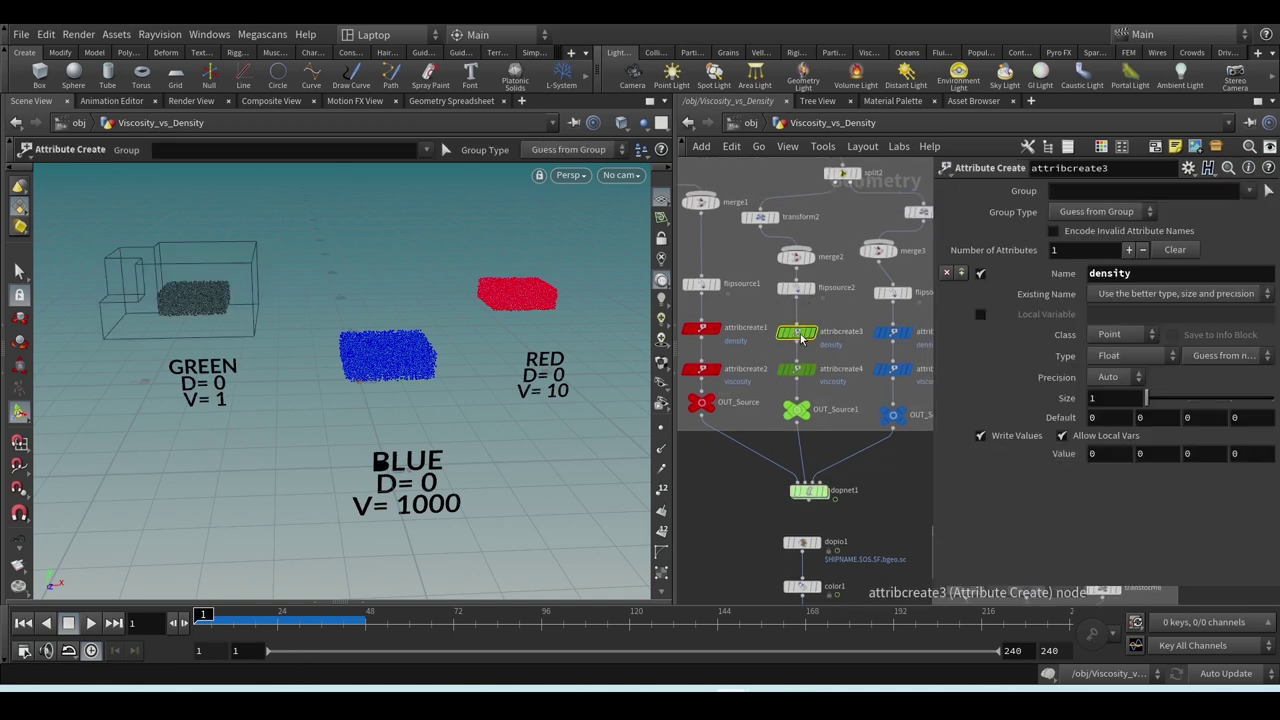
{"action": "key", "text": "c"}
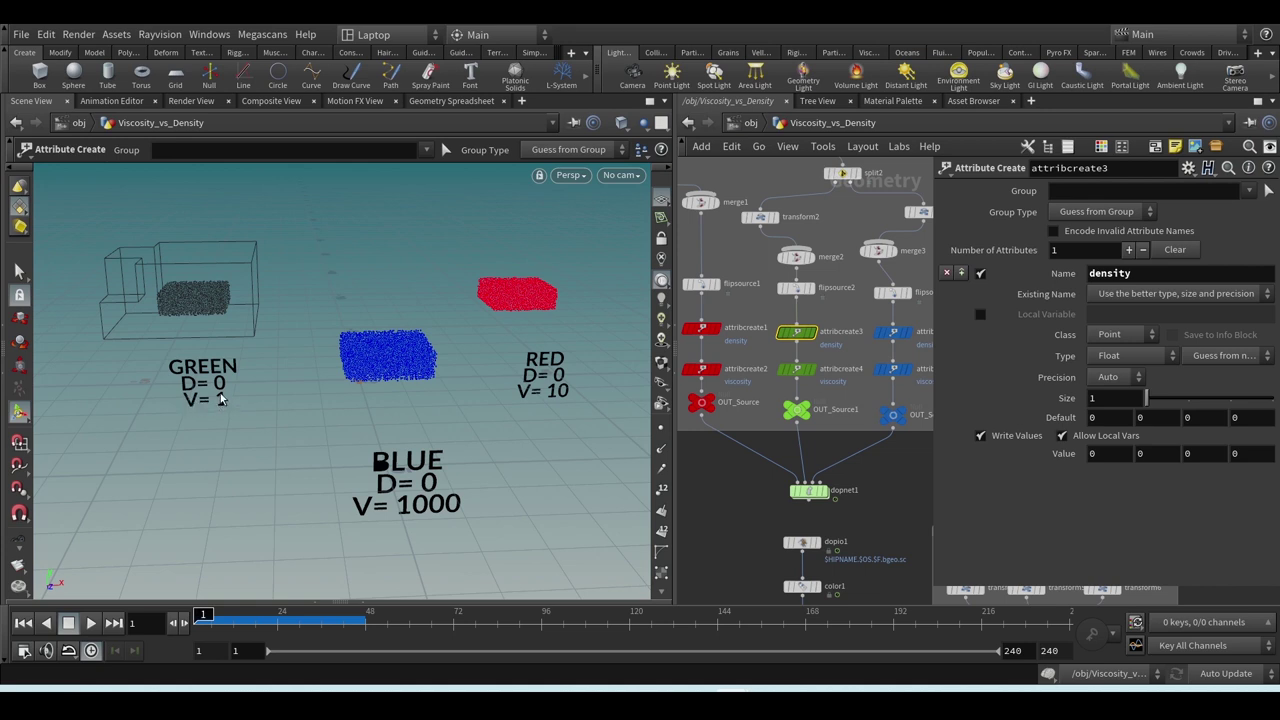
{"action": "left_click", "coordinate": [1105, 453]}
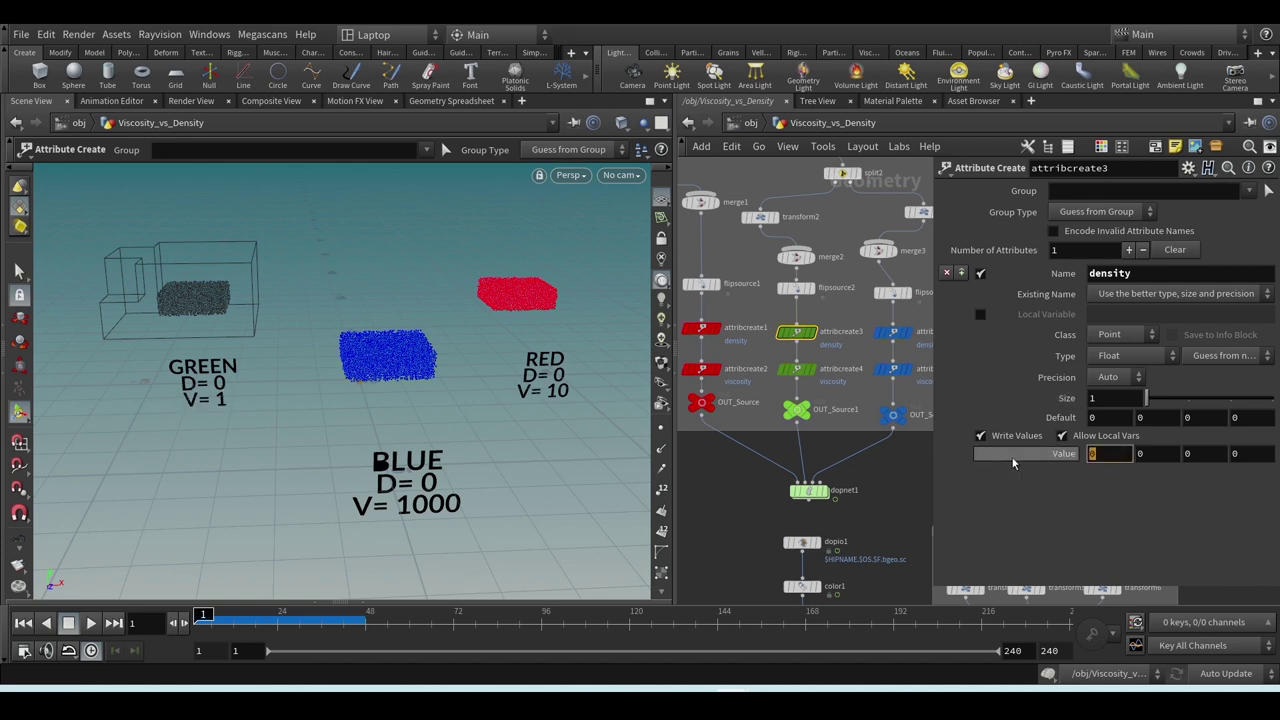
{"action": "type", "text": "5"}
{"action": "key", "text": "Return"}
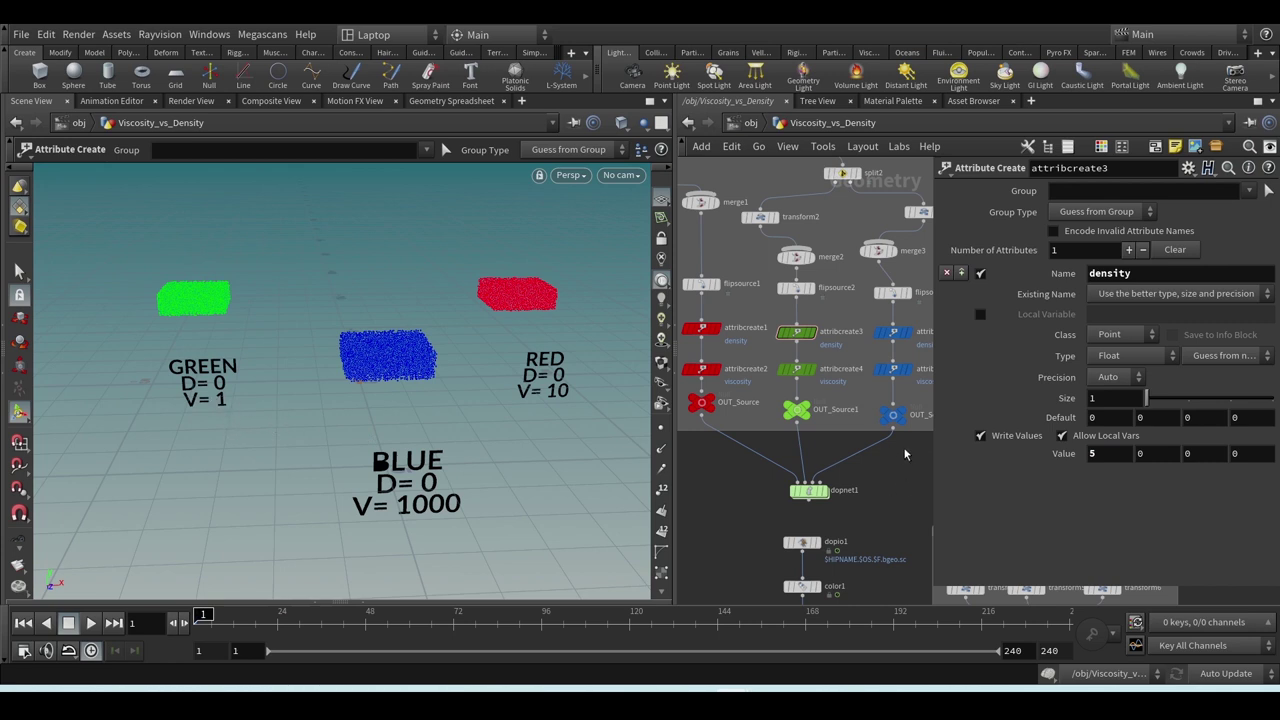
{"action": "left_click", "coordinate": [799, 369]}
{"action": "left_click", "coordinate": [797, 331]}
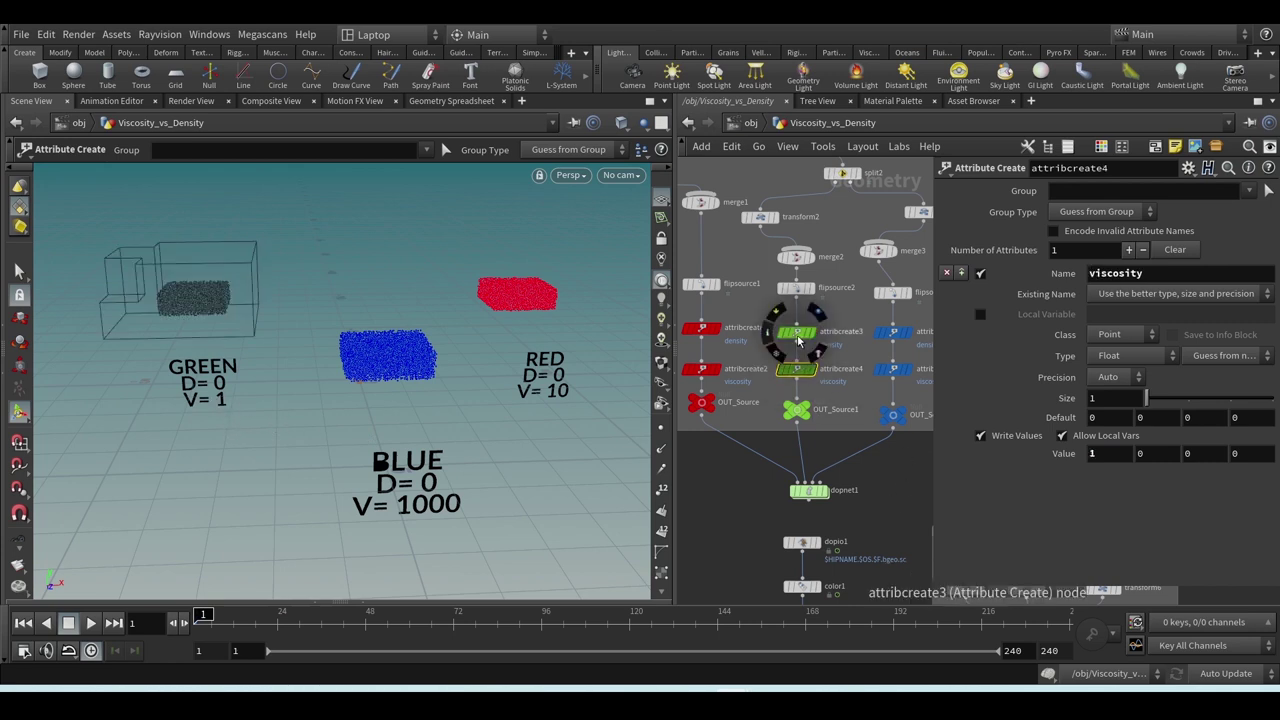
- Update the density line of the GREEN label in font2 to read D= 5
{"action": "middle_click_drag", "start_coordinate": [880, 491], "coordinate": [712, 421]}
{"action": "left_click", "coordinate": [926, 478]}
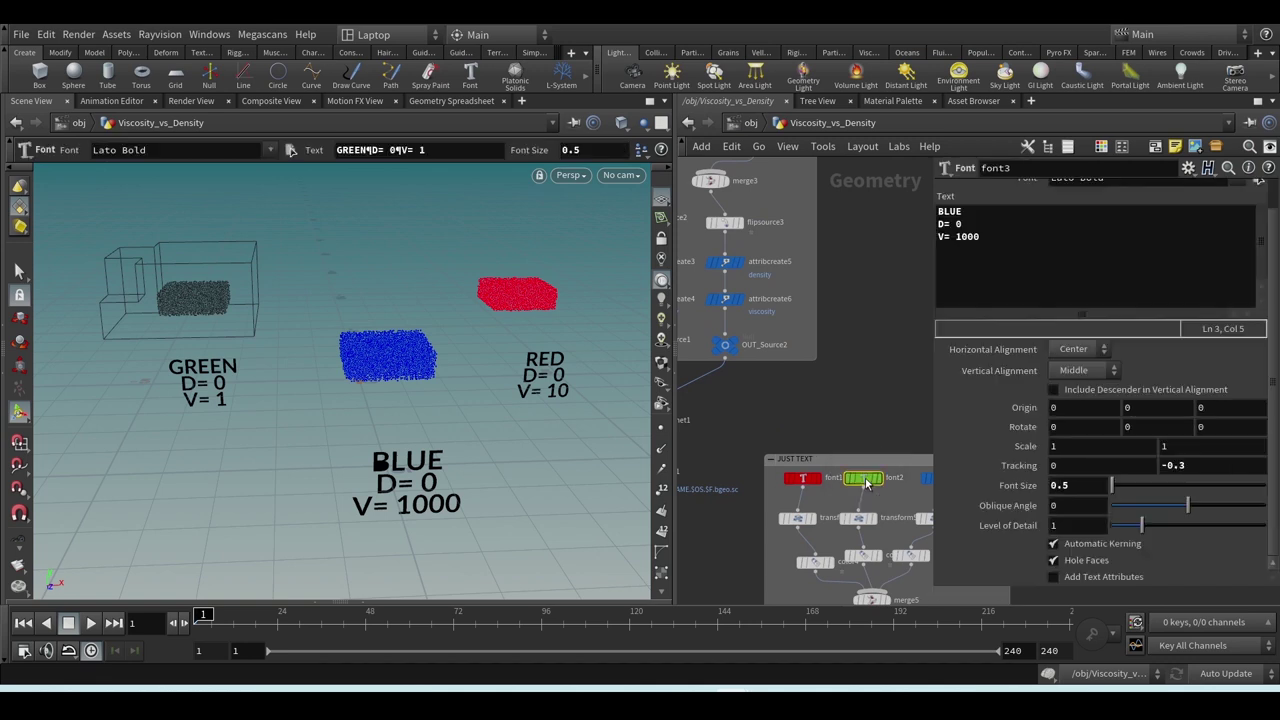
{"action": "left_click", "coordinate": [863, 478]}
{"action": "double_click", "coordinate": [962, 226]}
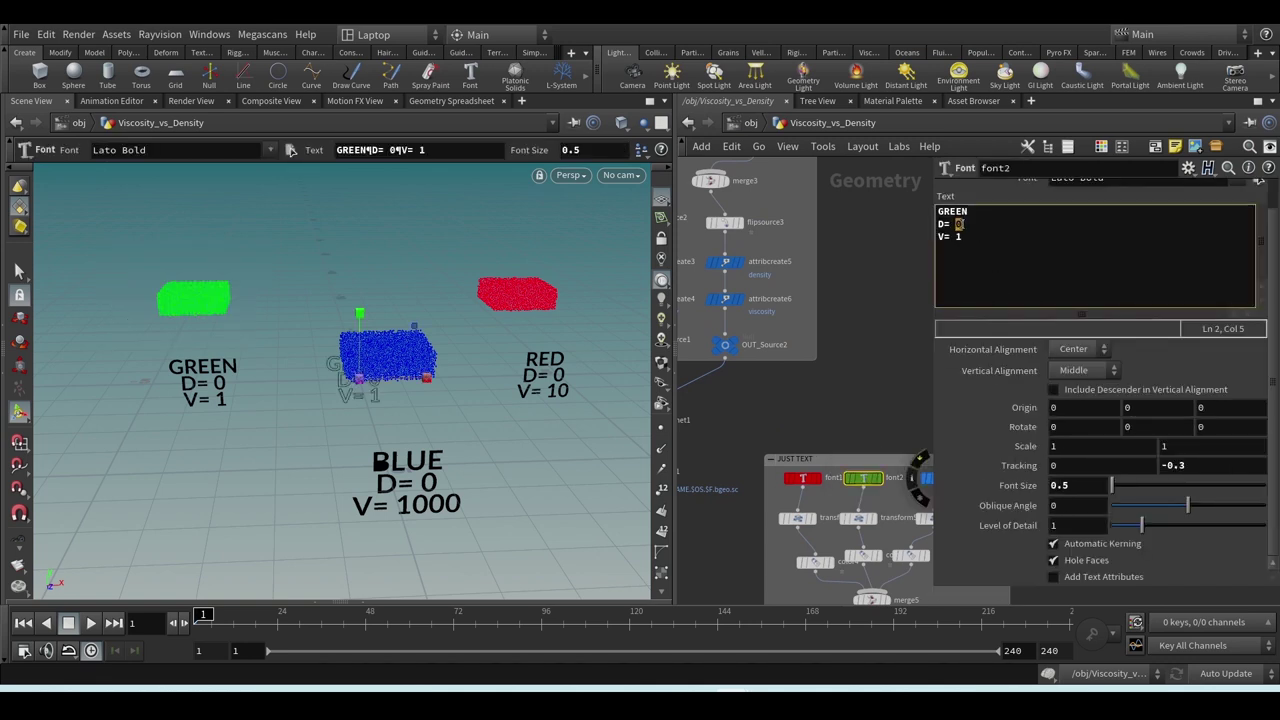
{"action": "type", "text": "5"}
{"action": "left_click", "coordinate": [772, 412]}
{"action": "middle_click_drag", "start_coordinate": [771, 412], "coordinate": [917, 435]}
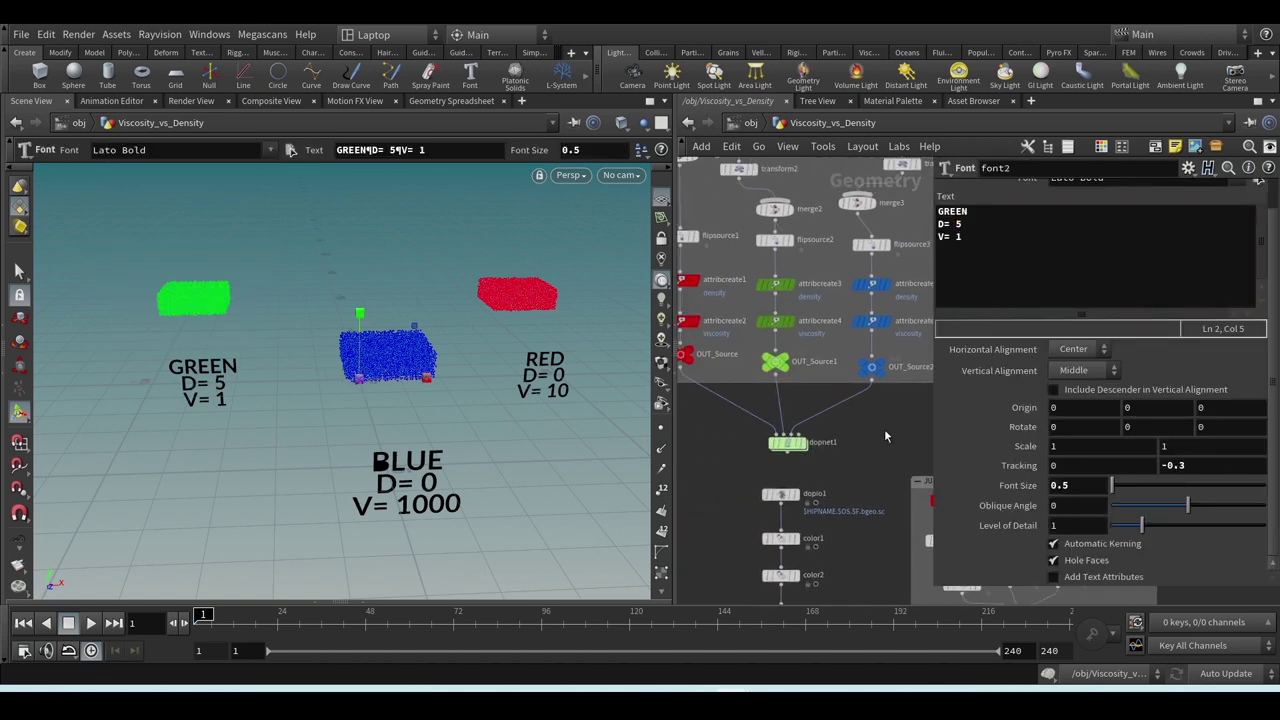
- Play the simulation to compare the green fluid with the red and blue ones, stopping at frame 33
{"action": "middle_click_drag", "start_coordinate": [822, 389], "coordinate": [868, 407]}
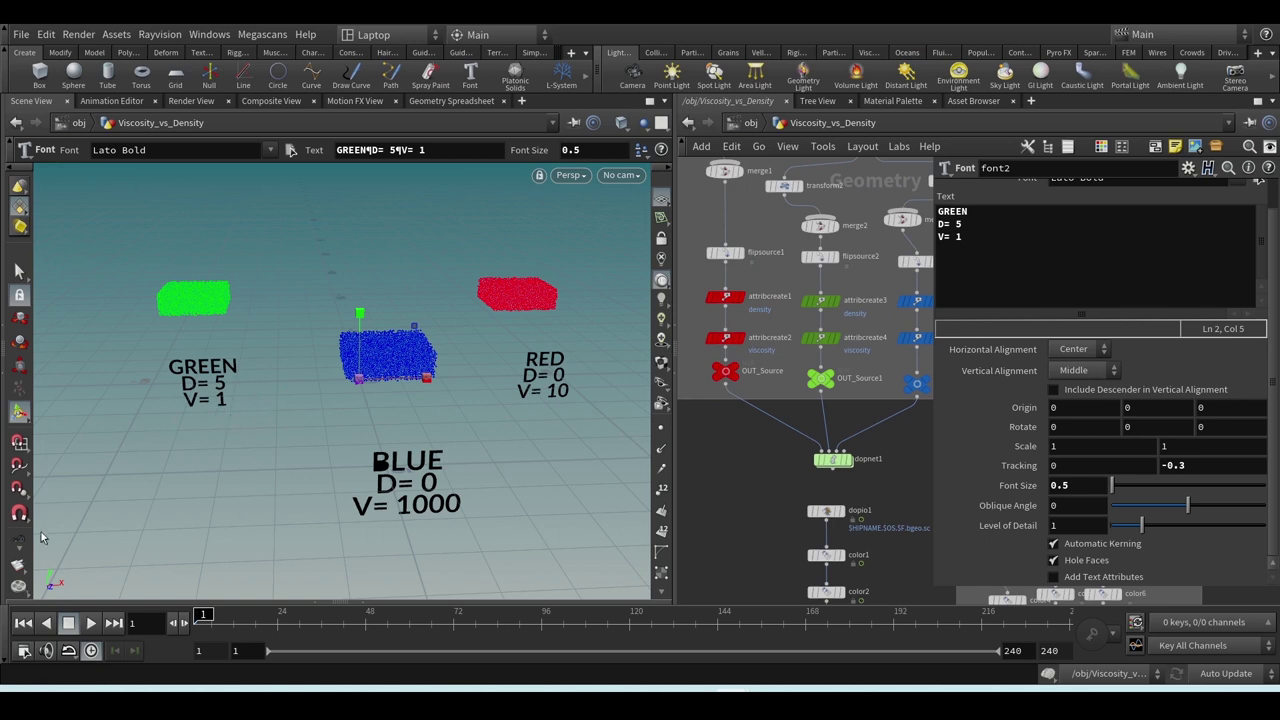
{"action": "left_click", "coordinate": [90, 622]}
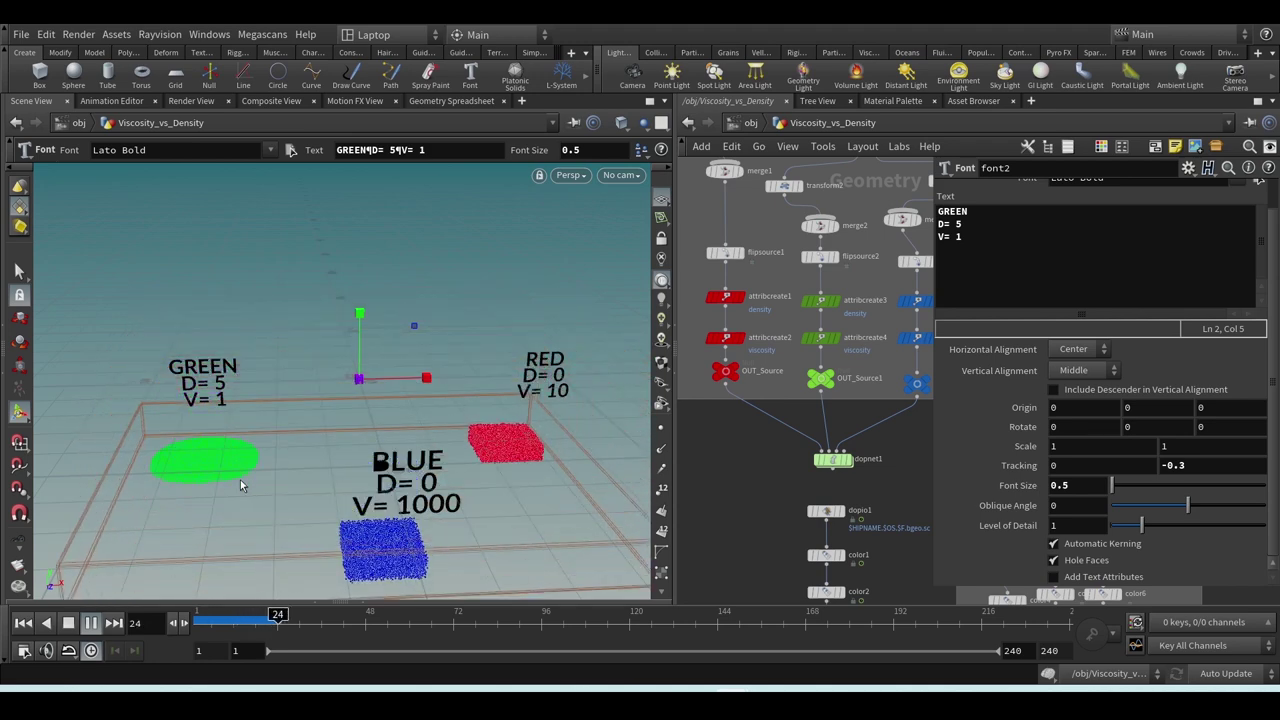
{"action": "left_click", "coordinate": [70, 624]}
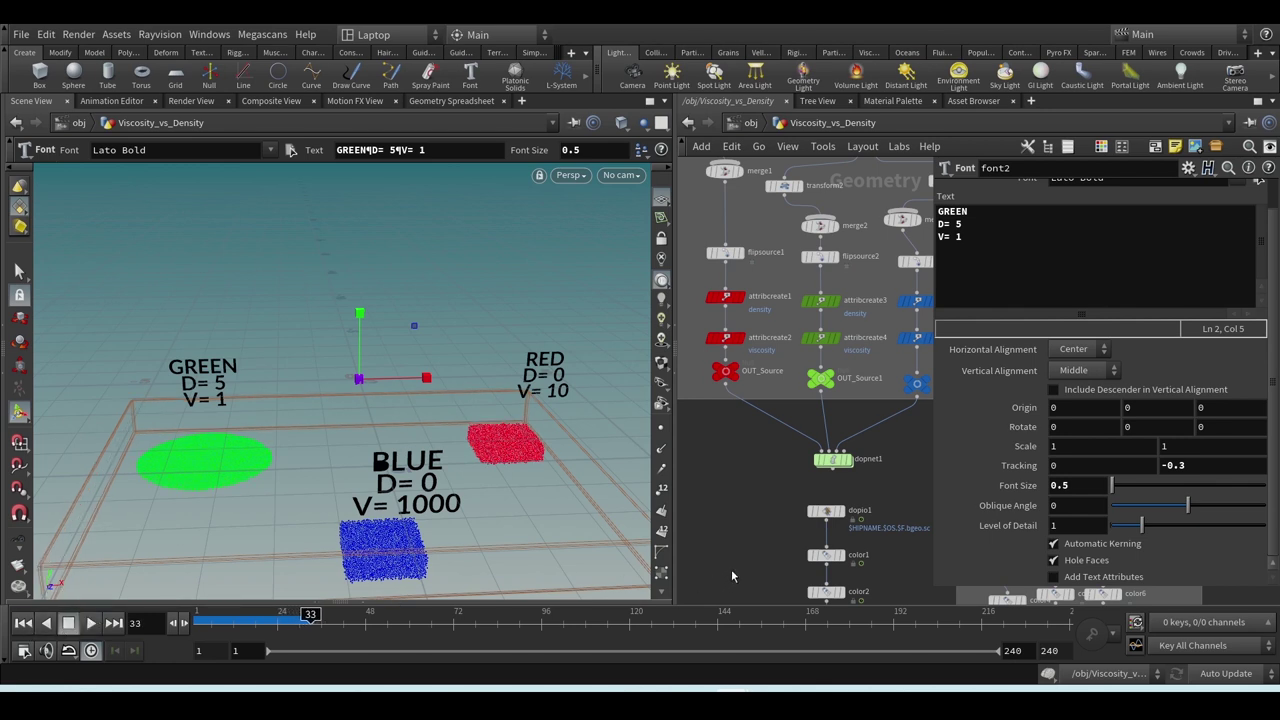
- Switch to the YouTube video, review the density and viscosity diagram at 0:18, and replay the cylinder close-up from 0:51 to 0:55
{"action": "mouse_move", "coordinate": [766, 688]}
{"action": "left_click", "coordinate": [637, 615]}
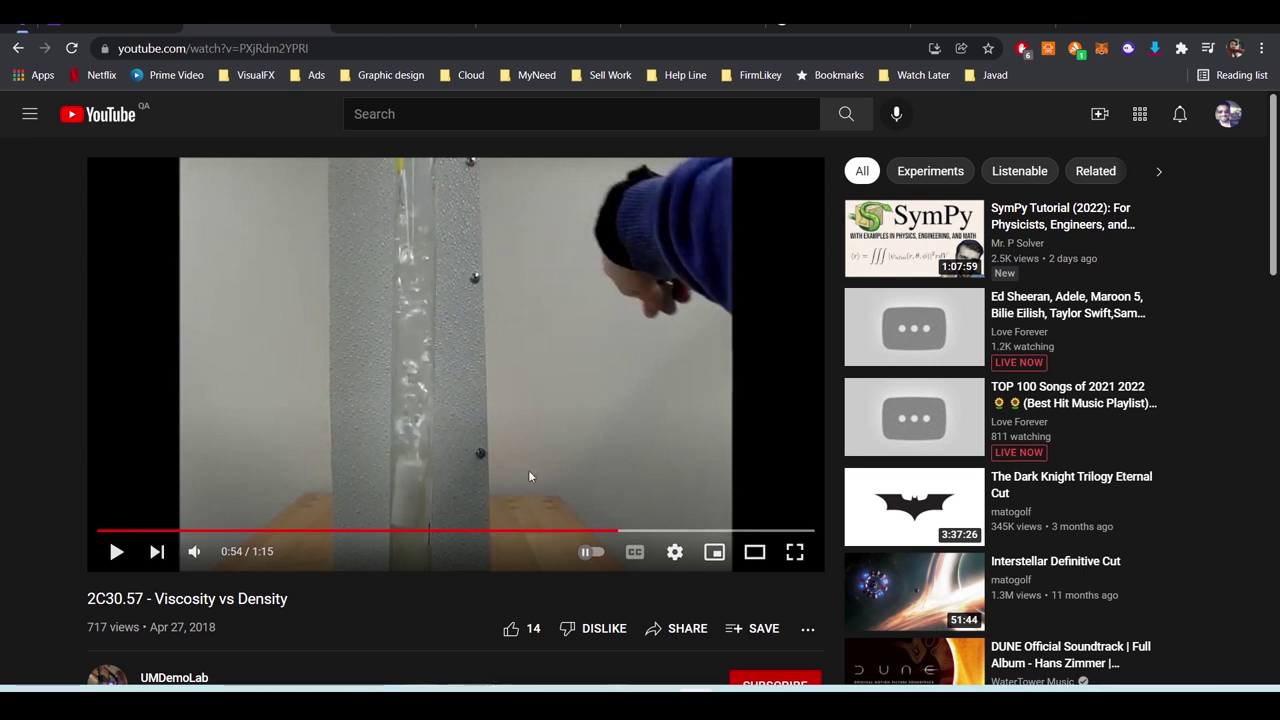
{"action": "left_click", "coordinate": [595, 531]}
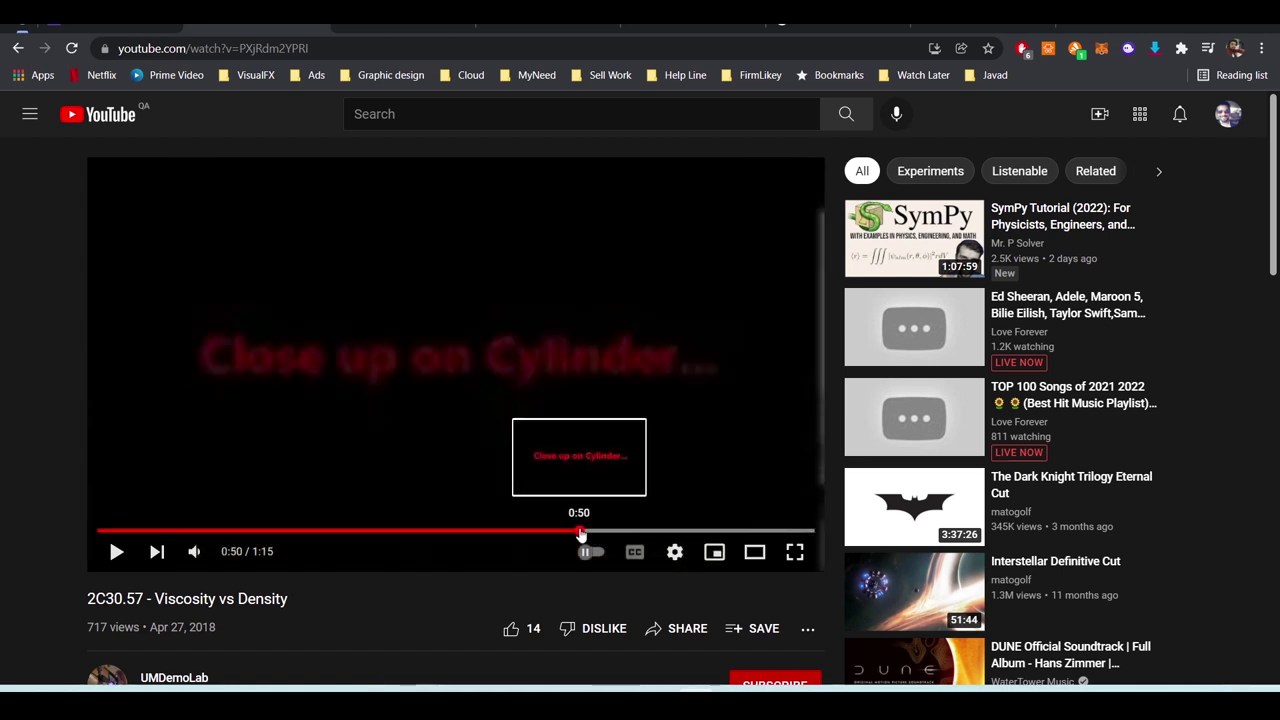
{"action": "left_click", "coordinate": [571, 531]}
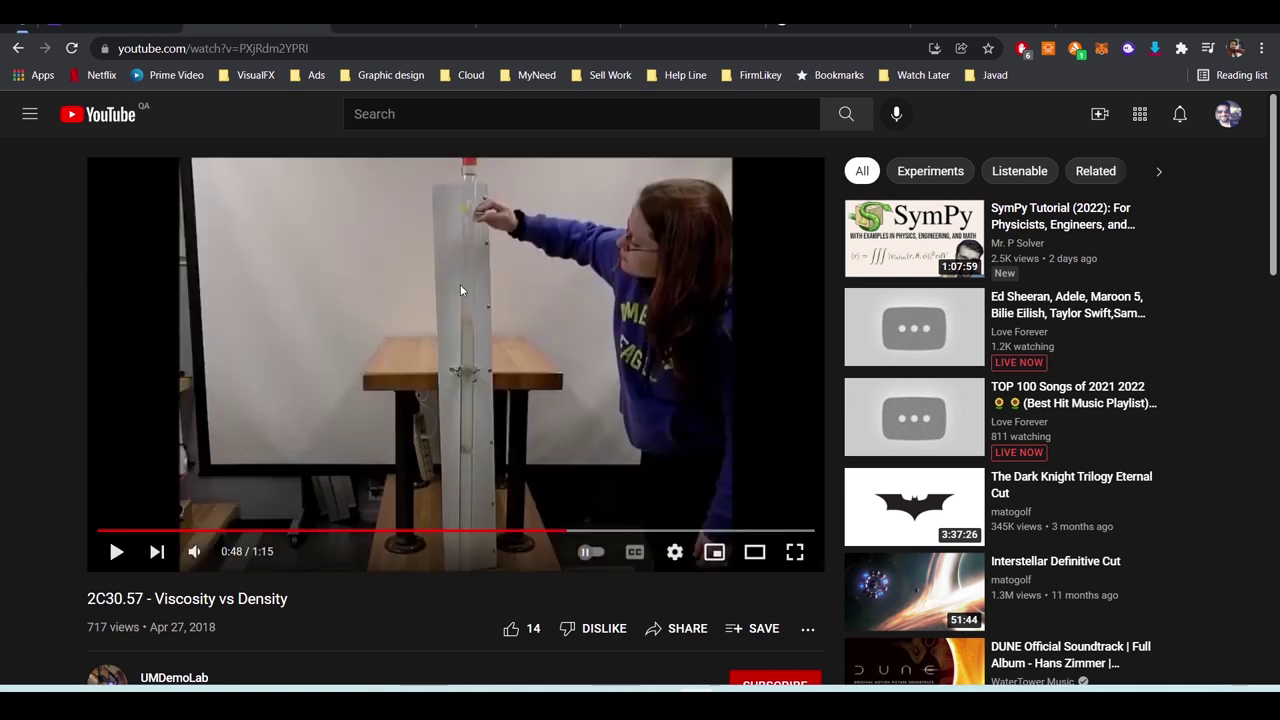
{"action": "left_click", "coordinate": [269, 532]}
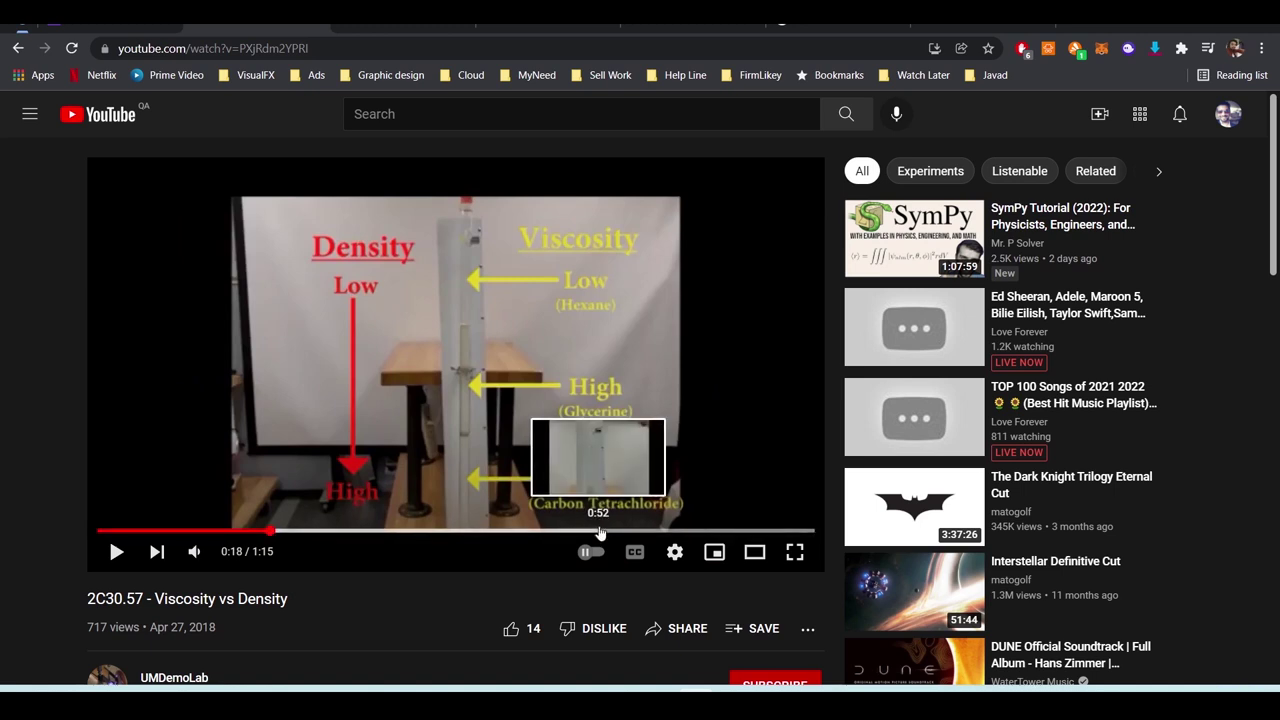
{"action": "left_click_drag", "start_coordinate": [585, 533], "coordinate": [595, 535]}
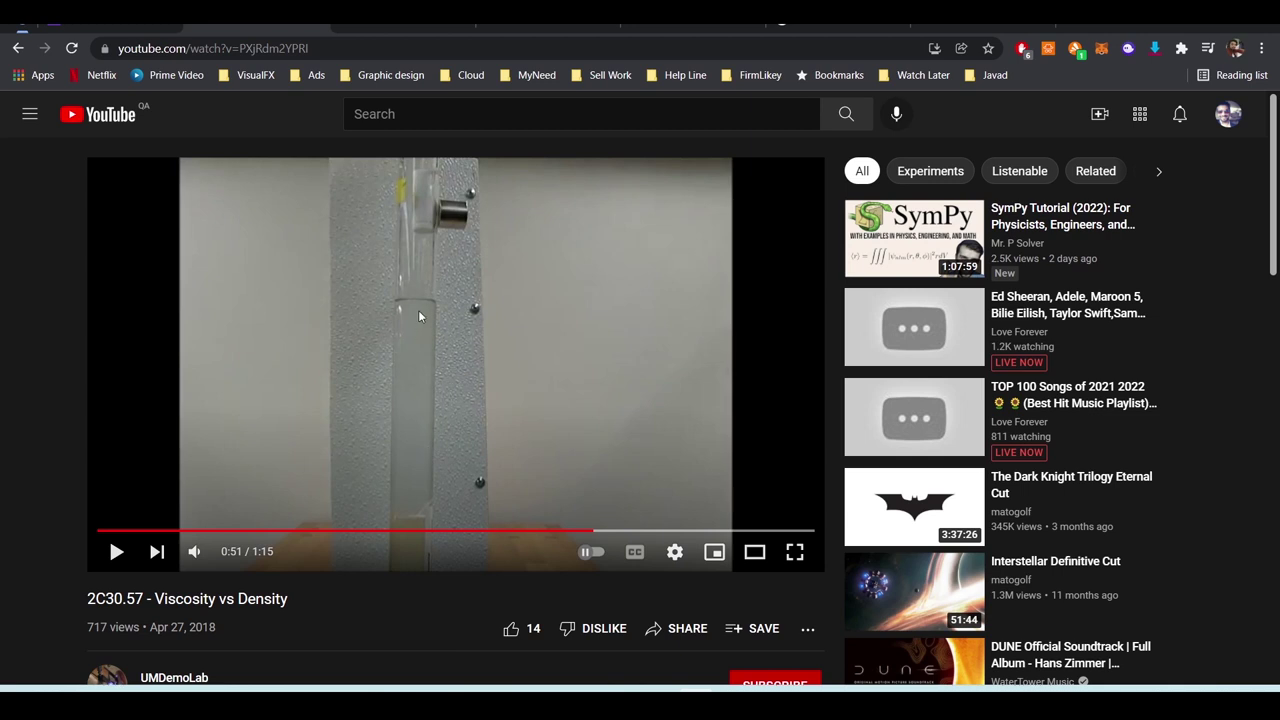
{"action": "left_click", "coordinate": [116, 552]}
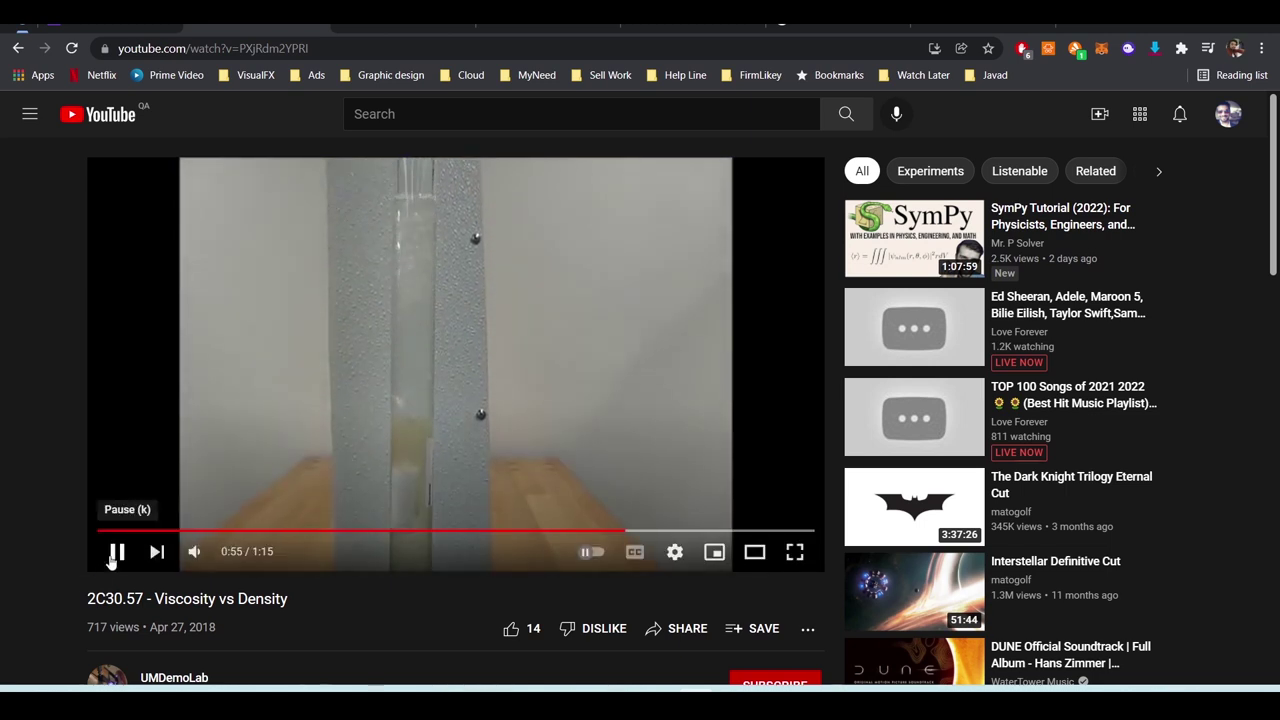
{"action": "left_click", "coordinate": [116, 552]}
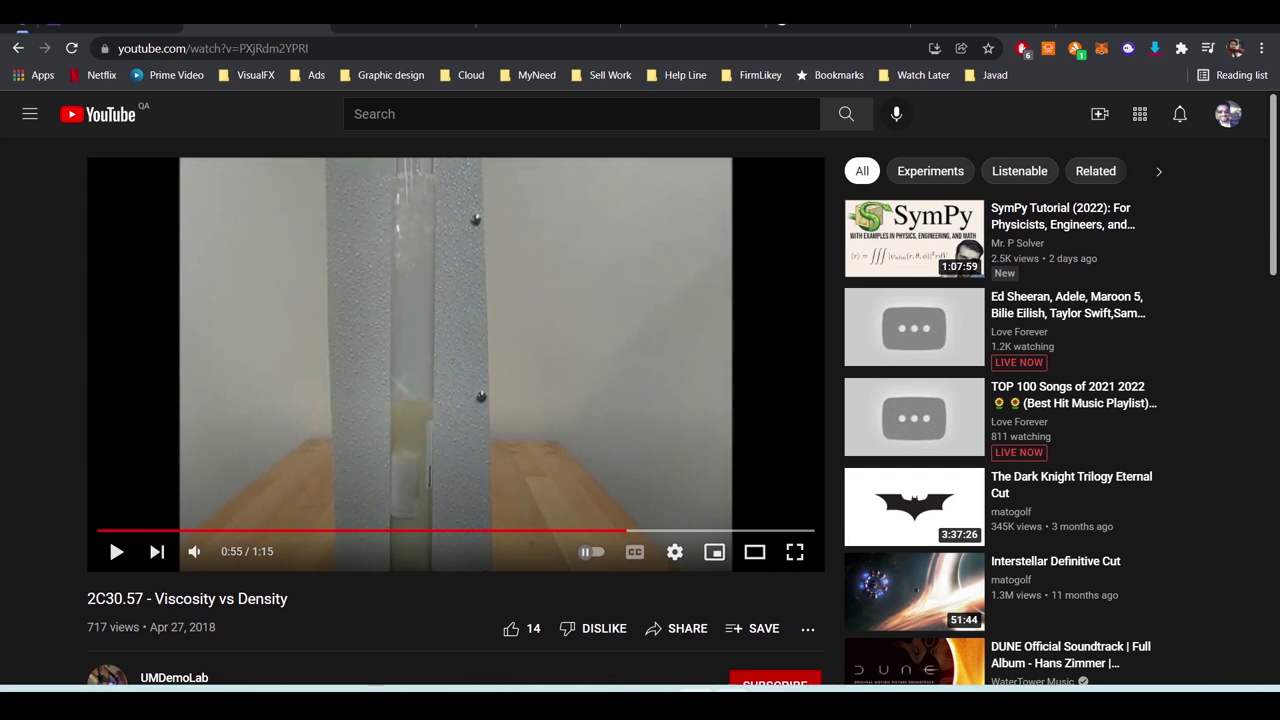
- Return to Houdini and enclose attribcreate3 and attribcreate4 in a network box titled D>V
{"action": "mouse_move", "coordinate": [731, 689]}
{"action": "left_click", "coordinate": [640, 620]}
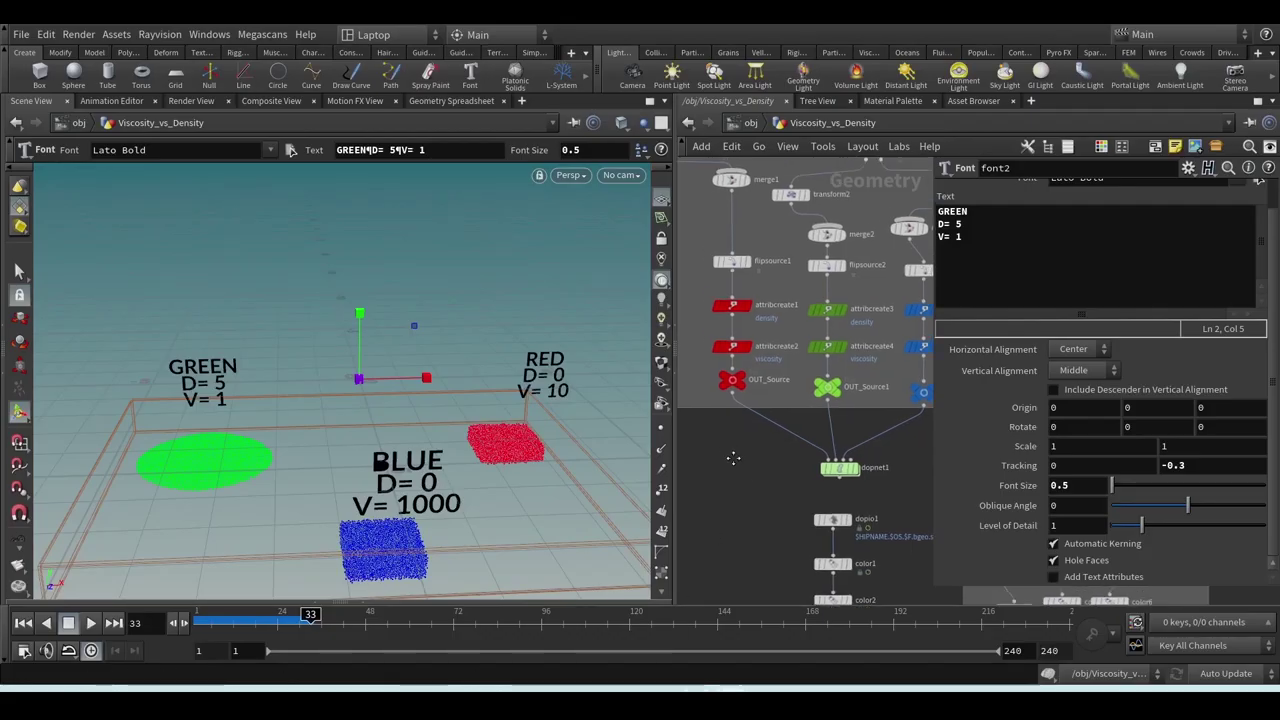
{"action": "scroll", "coordinate": [855, 320], "scroll_direction": "up", "scroll_amount": 4}
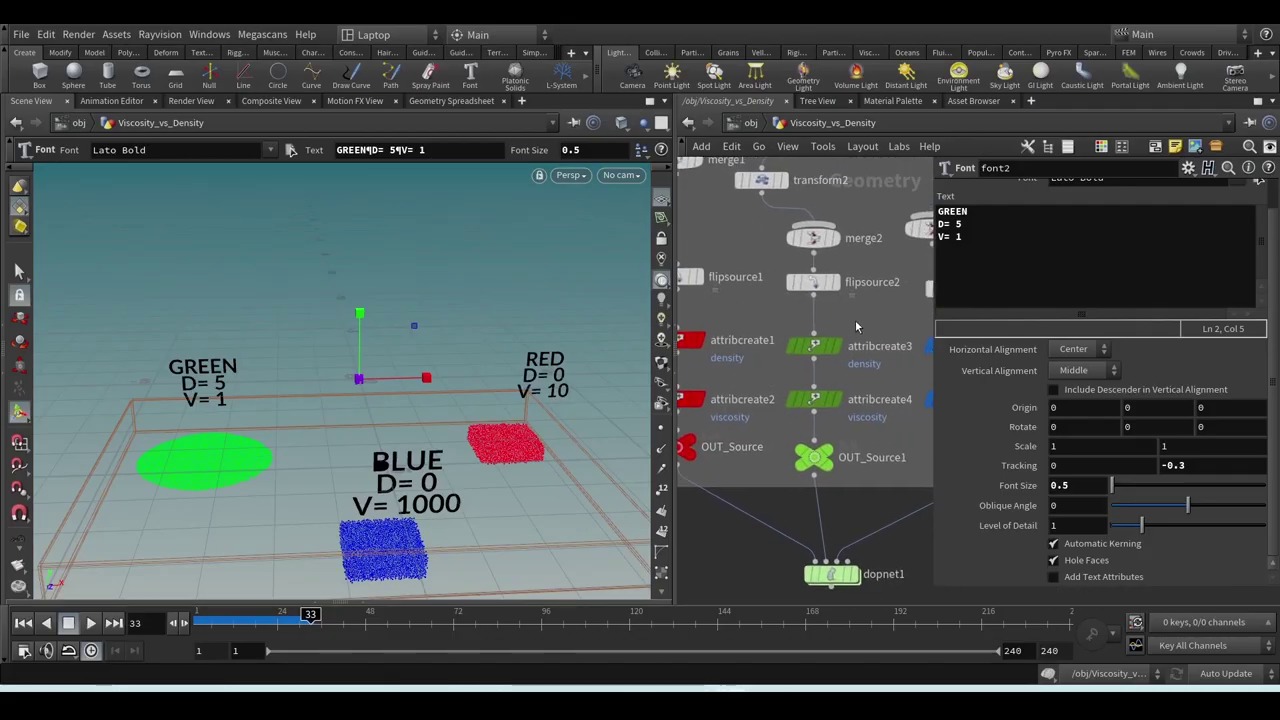
{"action": "left_click_drag", "start_coordinate": [855, 326], "coordinate": [796, 420]}
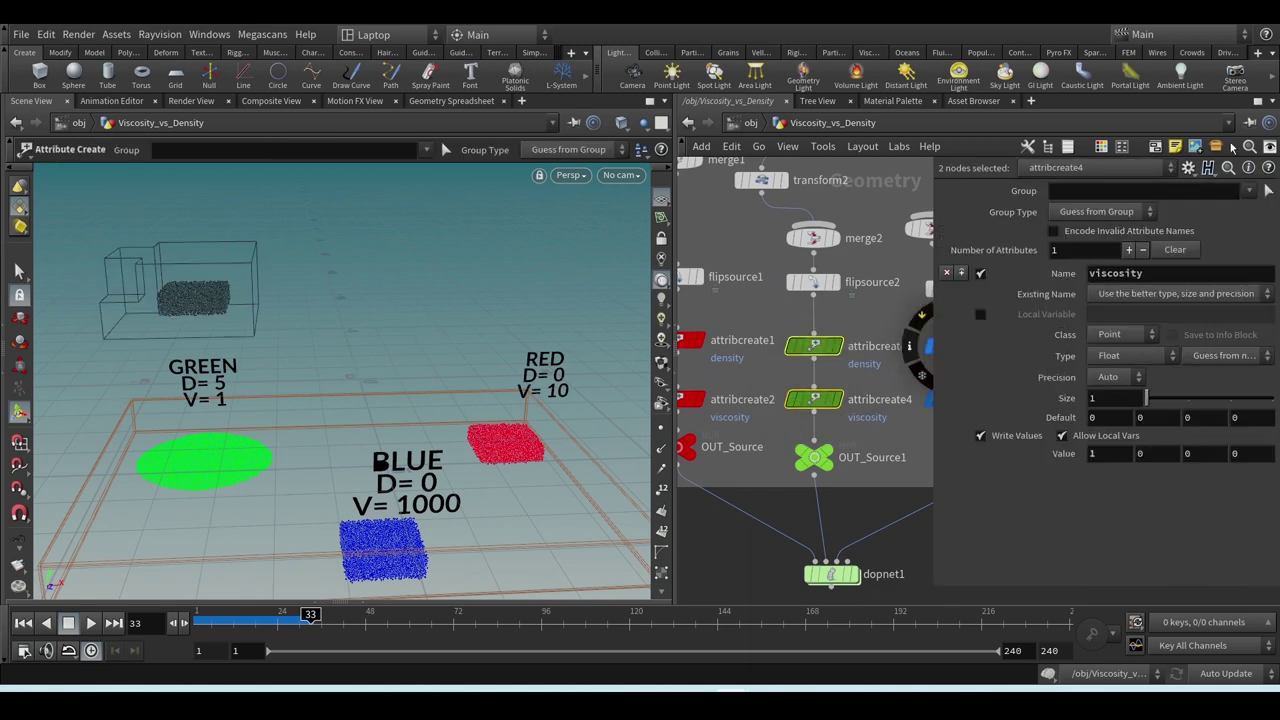
{"action": "left_click", "coordinate": [1155, 147]}
{"action": "type", "text": "D<V"}
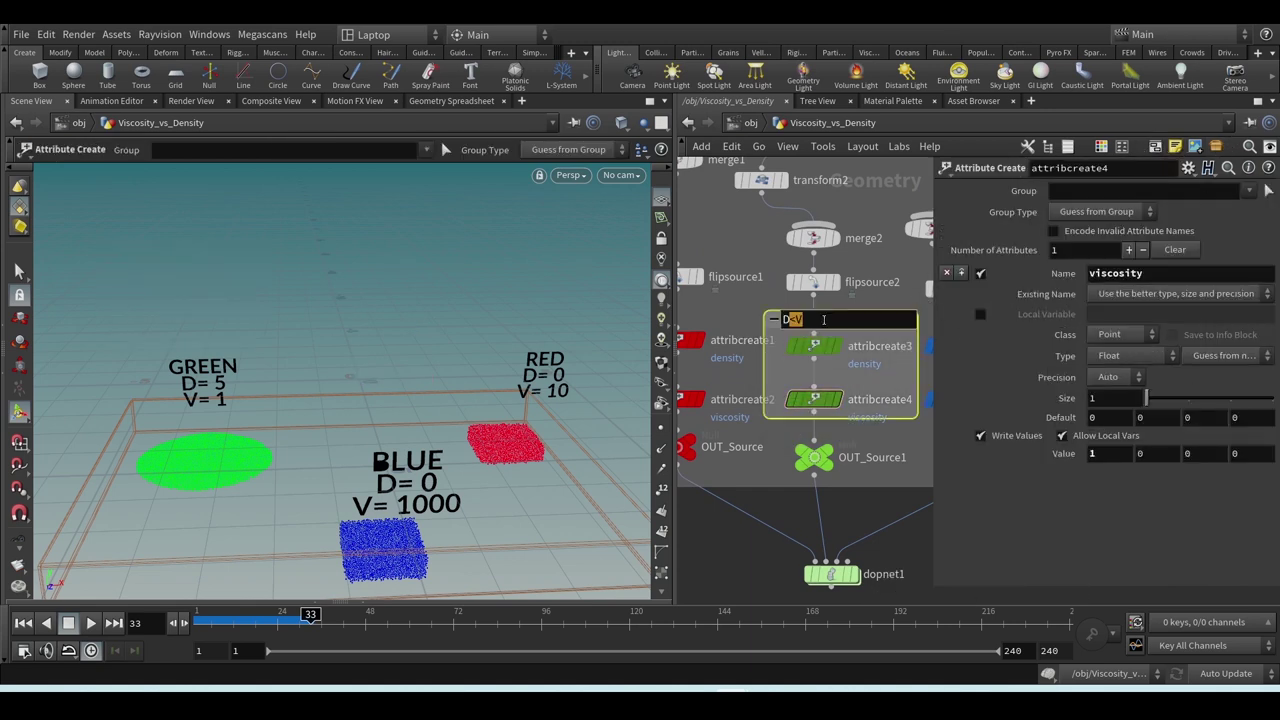
{"action": "type", "text": ">"}
{"action": "left_click", "coordinate": [788, 511]}
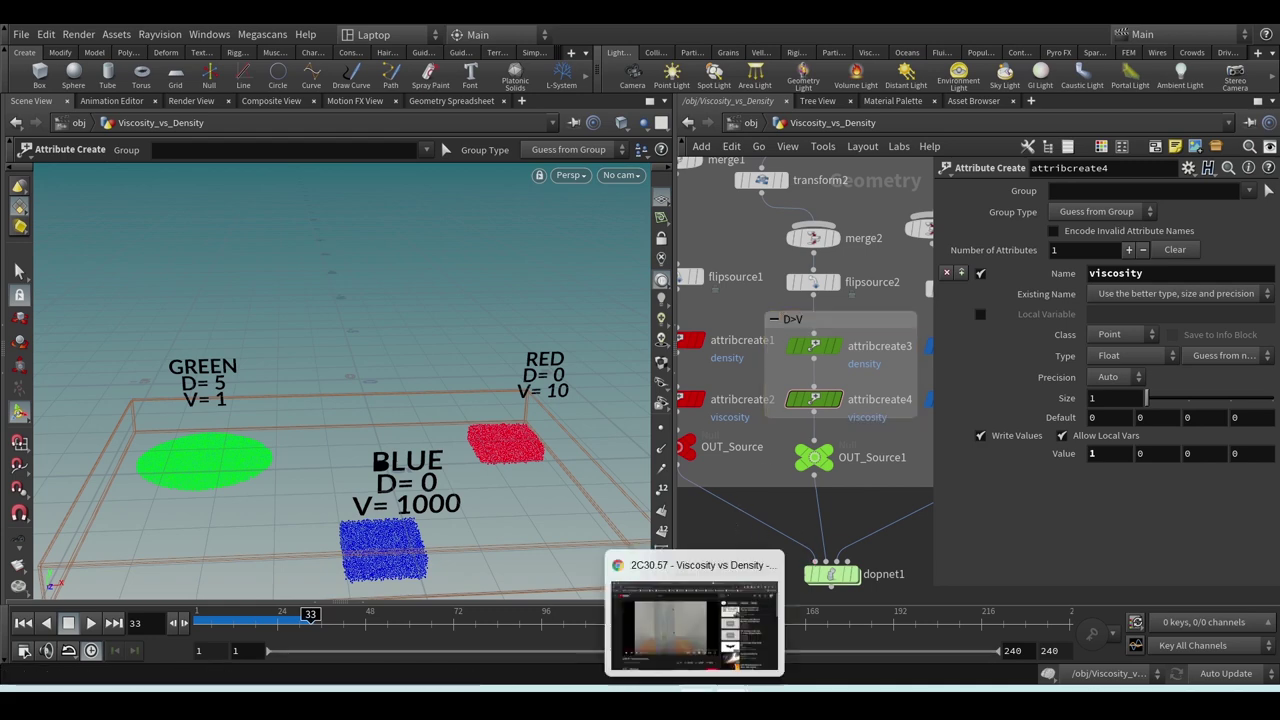
- Switch to the Viscosity vs Density video and play it on from 0:55, pausing at 0:56
{"action": "left_click", "coordinate": [691, 697]}
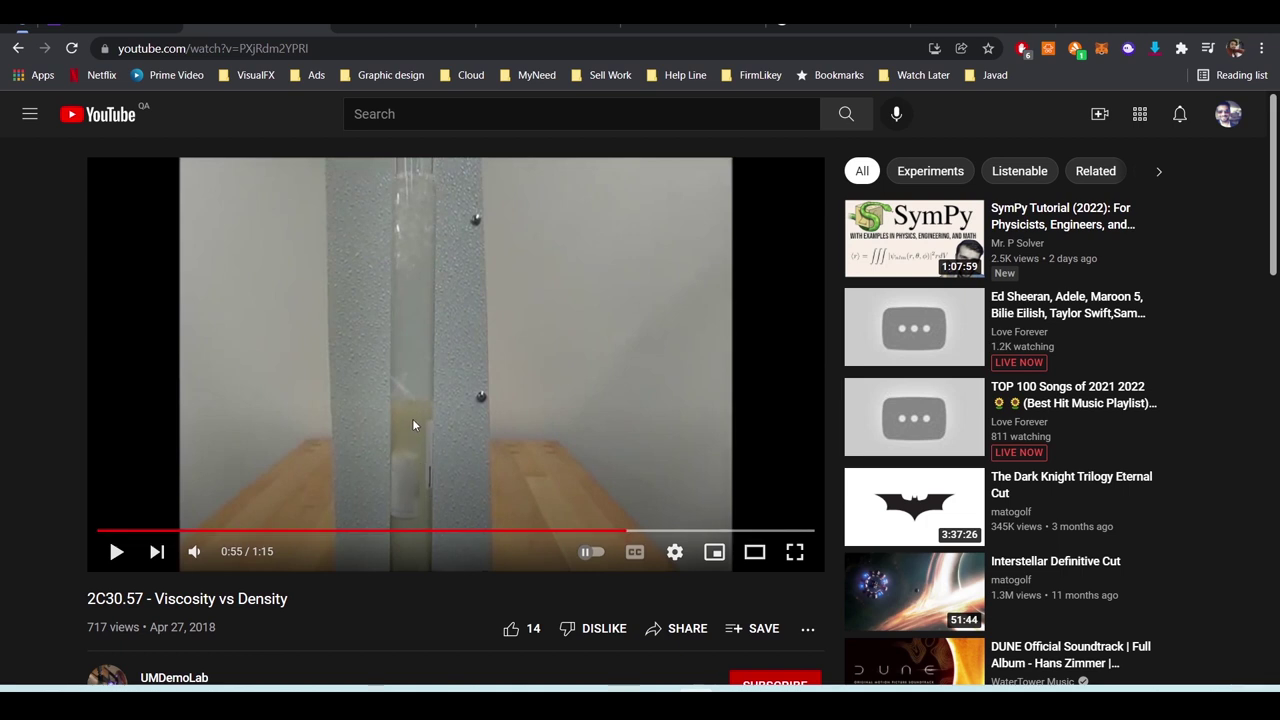
{"action": "left_click", "coordinate": [116, 553]}
{"action": "left_click", "coordinate": [116, 553]}
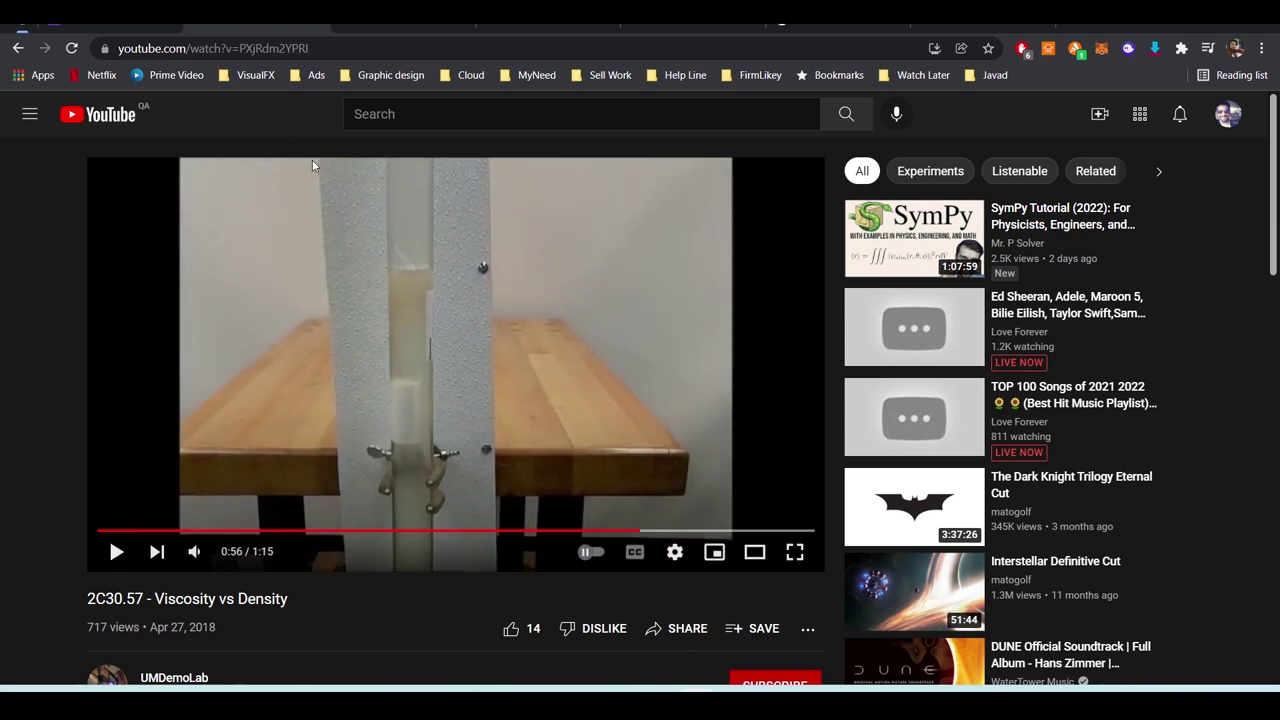
- Annotate the paused tube with "low" above it, a downward arrow alongside it and "high" below it, and clear the drawing
{"action": "mouse_move", "coordinate": [305, 176]}
{"action": "left_mouse_down"}
{"action": "mouse_move", "coordinate": [305, 204]}
{"action": "mouse_move", "coordinate": [332, 184]}
{"action": "left_mouse_up"}
{"action": "left_click_drag", "start_coordinate": [348, 278], "coordinate": [340, 507]}
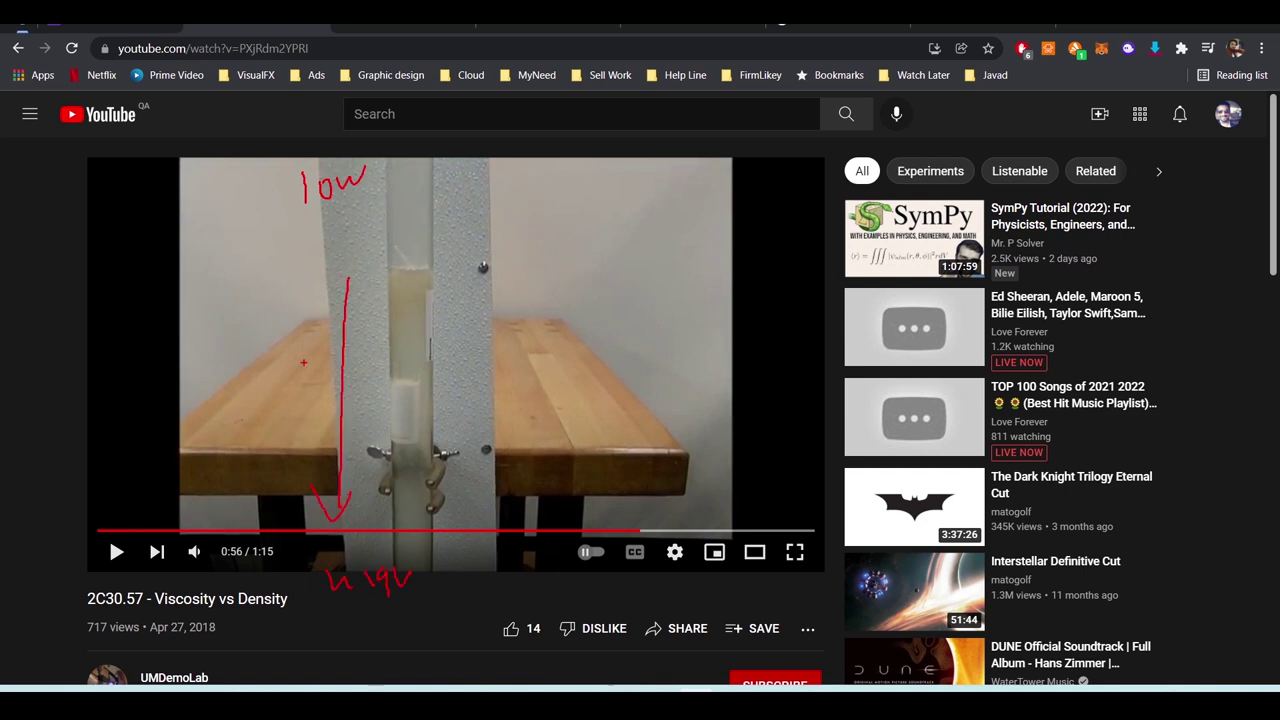
{"action": "mouse_move", "coordinate": [277, 360]}
{"action": "left_mouse_down"}
{"action": "mouse_move", "coordinate": [292, 381]}
{"action": "mouse_move", "coordinate": [332, 373]}
{"action": "left_mouse_up"}
{"action": "key", "text": "Escape"}
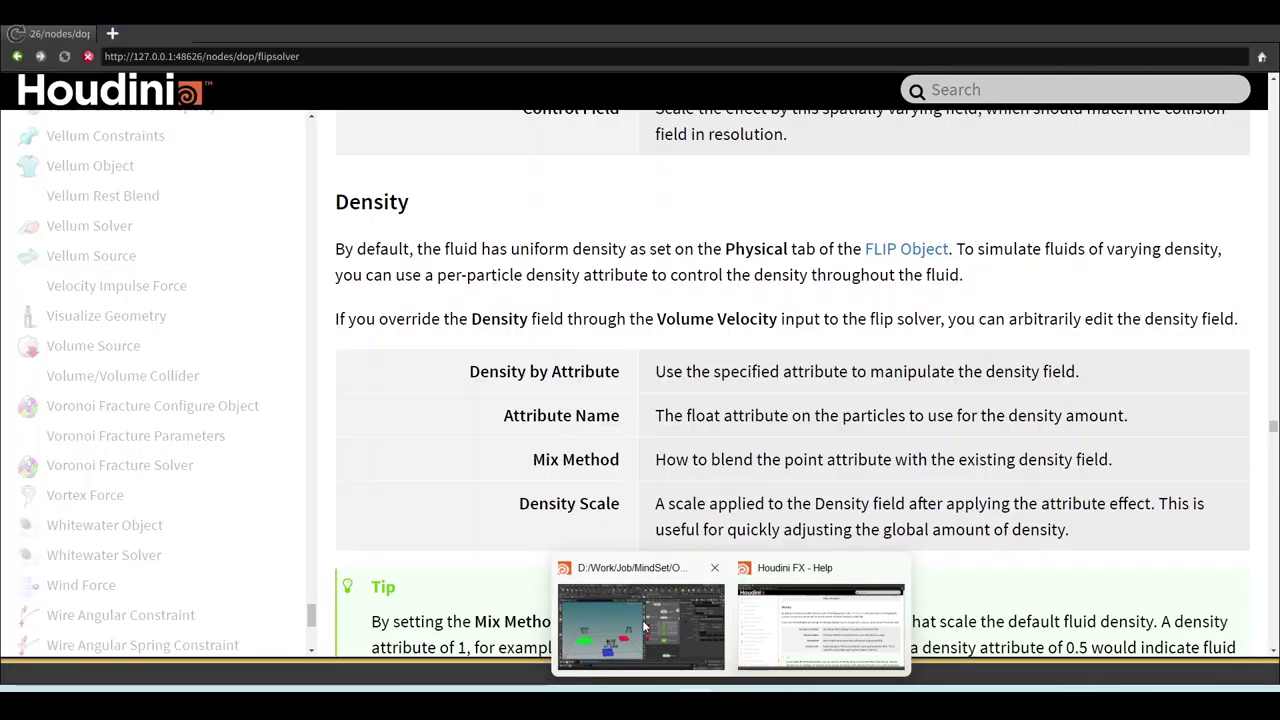
- Return to Houdini and set the red source's density value in attribcreate1 to 10
{"action": "left_click", "coordinate": [642, 620]}
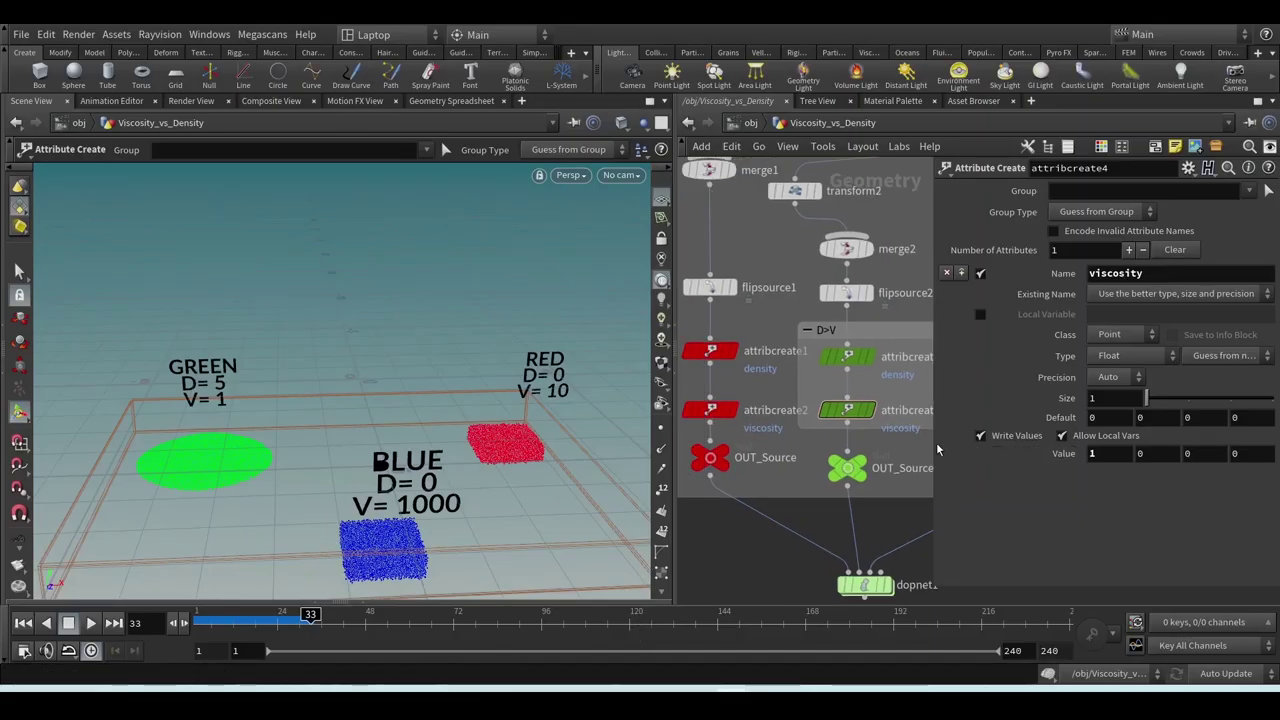
{"action": "left_click_drag", "start_coordinate": [934, 446], "coordinate": [1118, 447]}
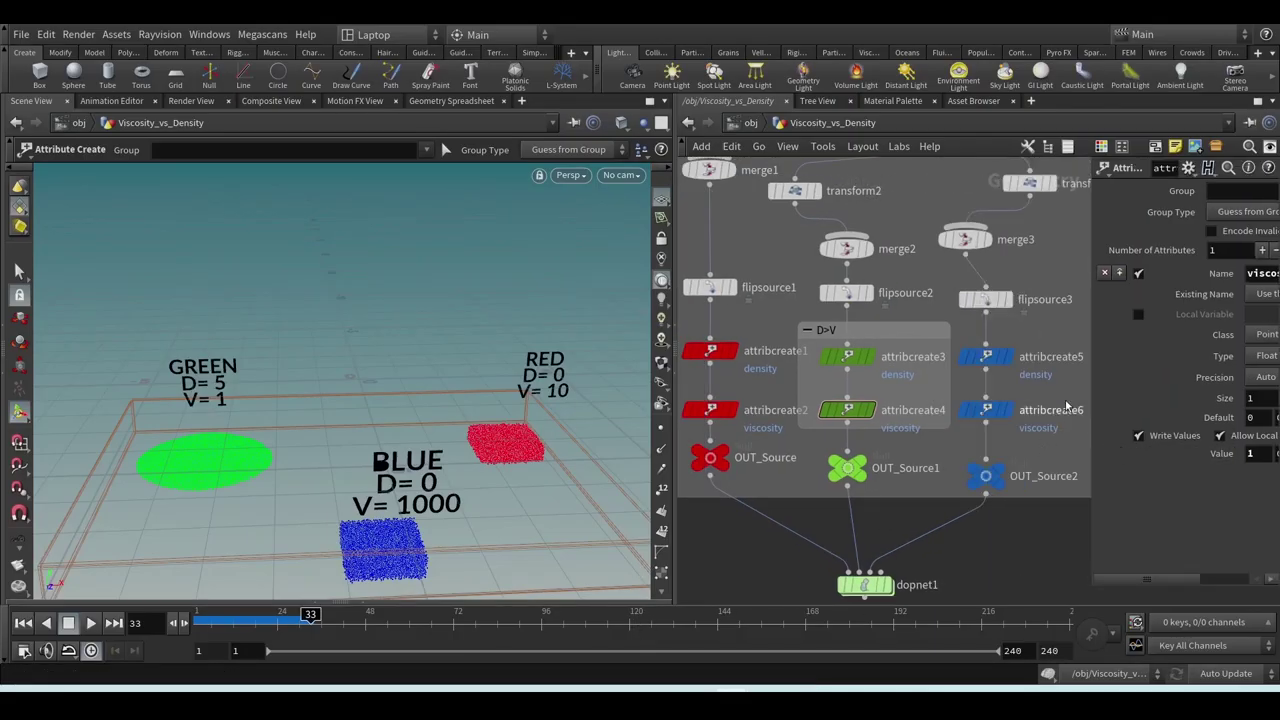
{"action": "middle_click_drag", "start_coordinate": [800, 518], "coordinate": [830, 520]}
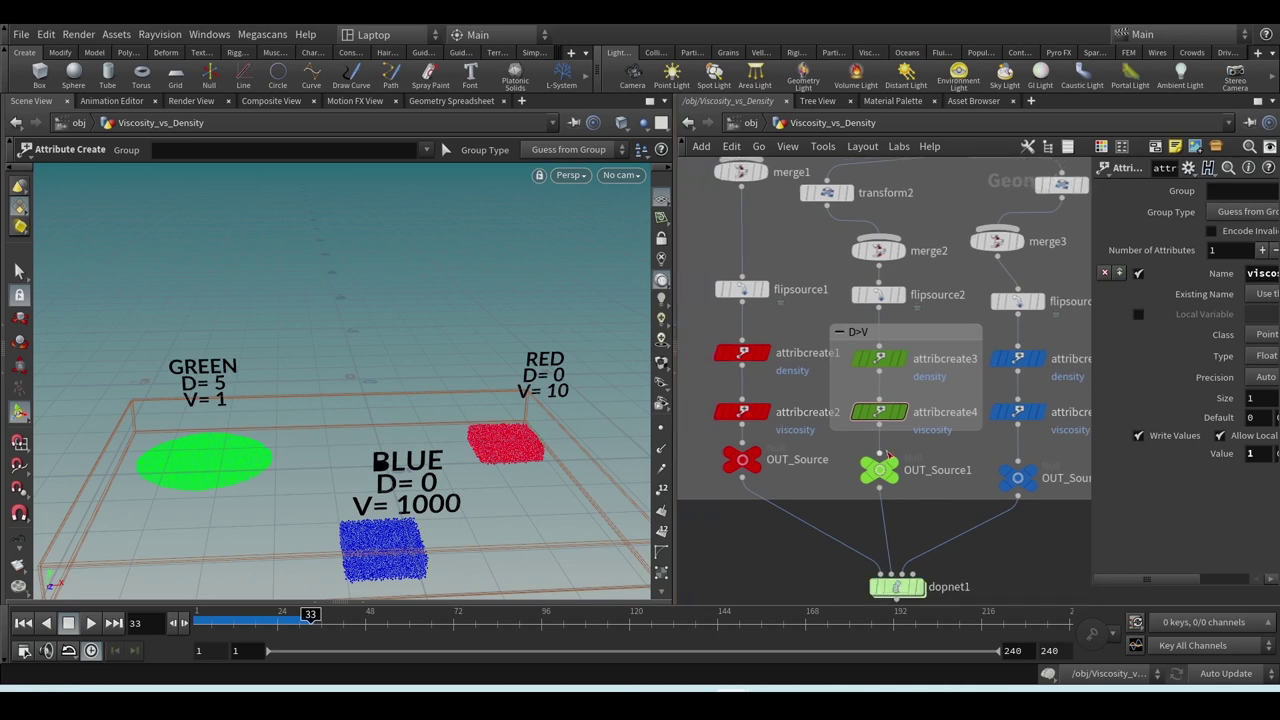
{"action": "mouse_move", "coordinate": [735, 415]}
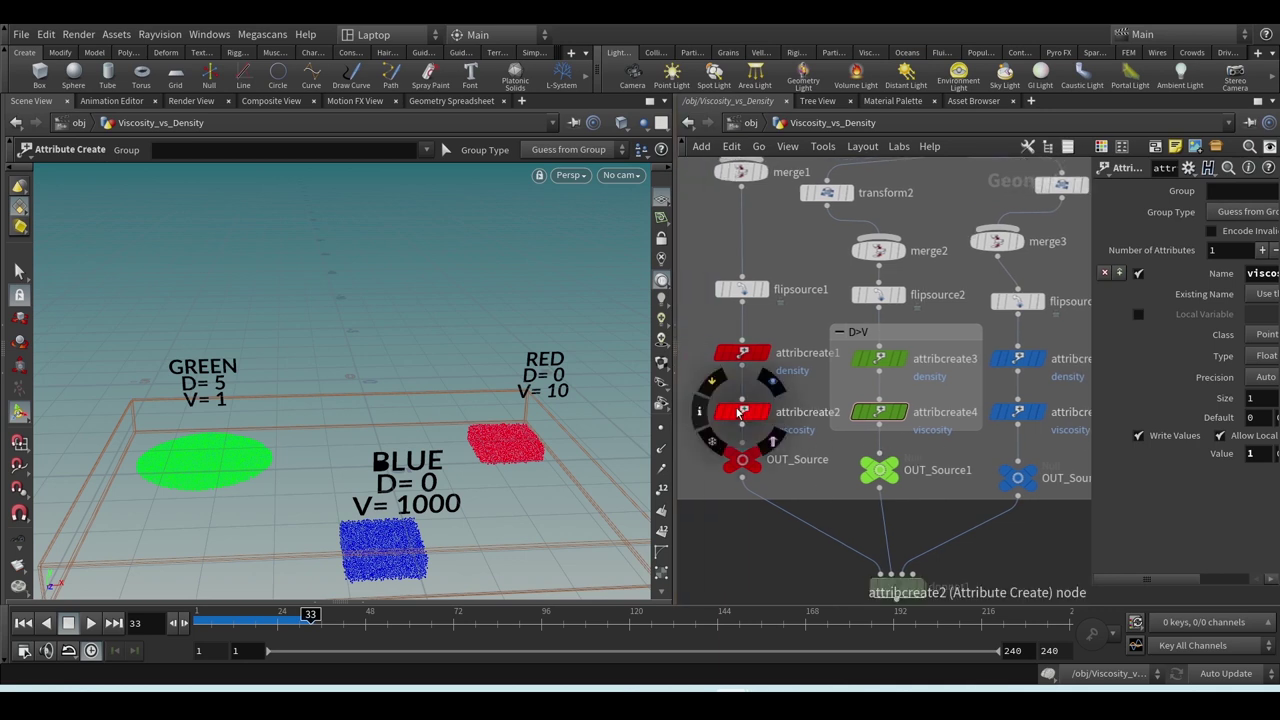
{"action": "left_click", "coordinate": [742, 352]}
{"action": "middle_click_drag", "start_coordinate": [829, 520], "coordinate": [808, 522]}
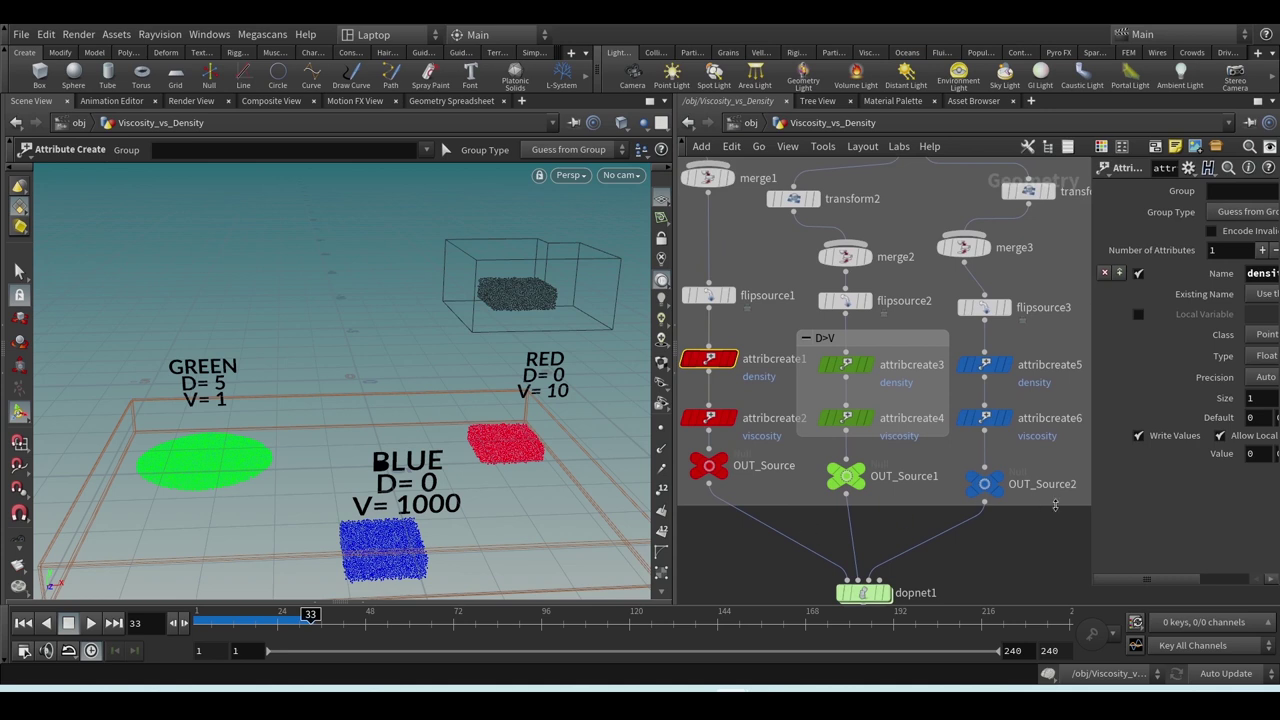
{"action": "left_click_drag", "start_coordinate": [1092, 456], "coordinate": [1022, 456]}
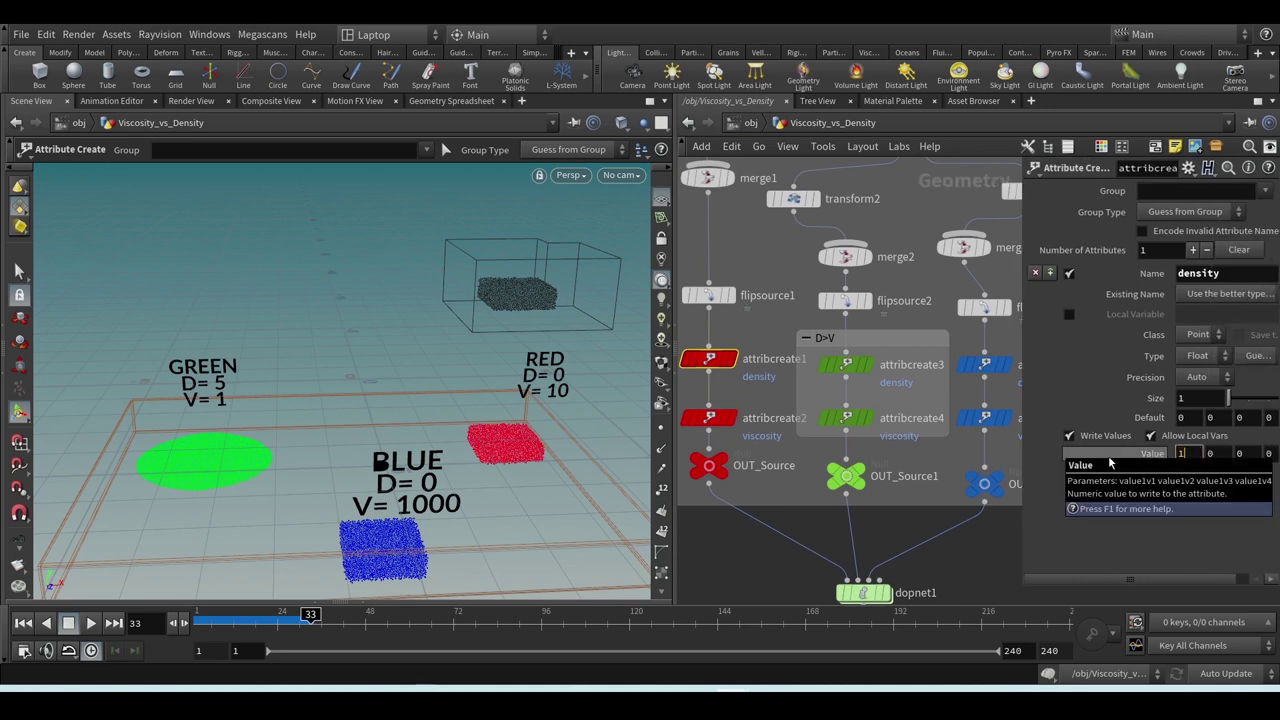
{"action": "type", "text": "0"}
{"action": "key", "text": "Return"}
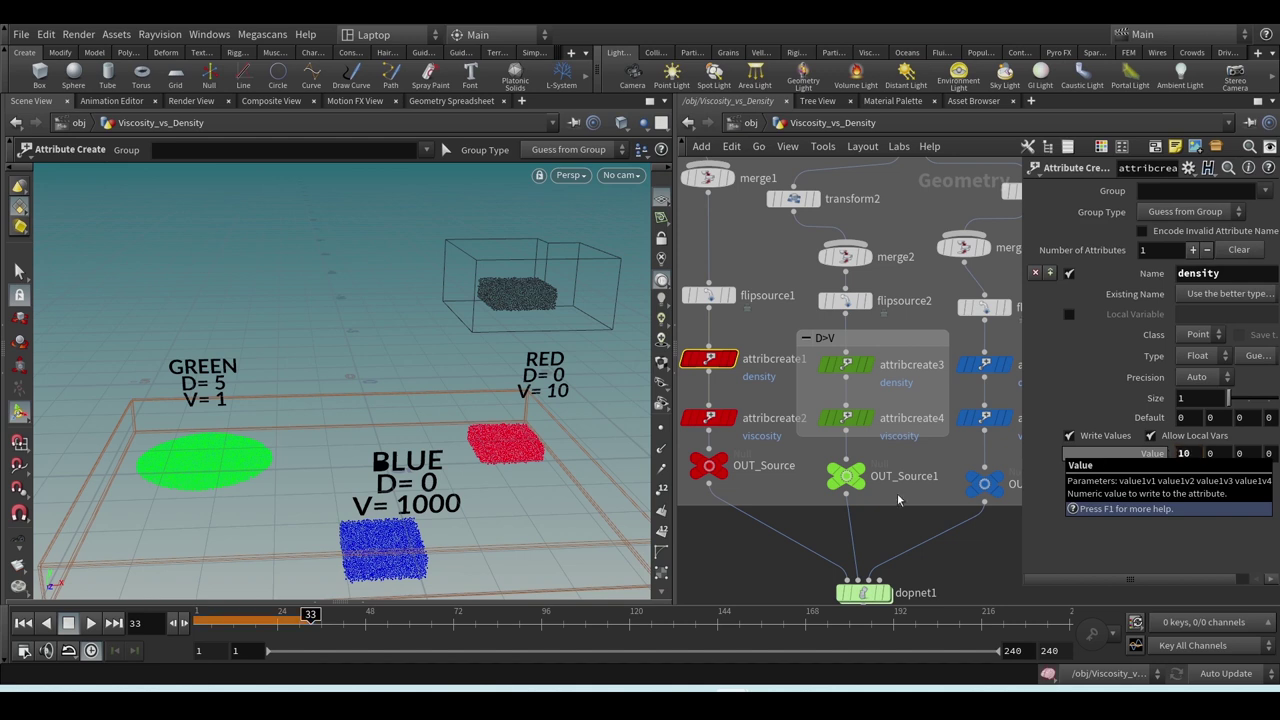
- Set the viscosity value of attribcreate2 to 20 and enclose attribcreate1 and attribcreate2 in a network box titled V>D
{"action": "left_click", "coordinate": [716, 418]}
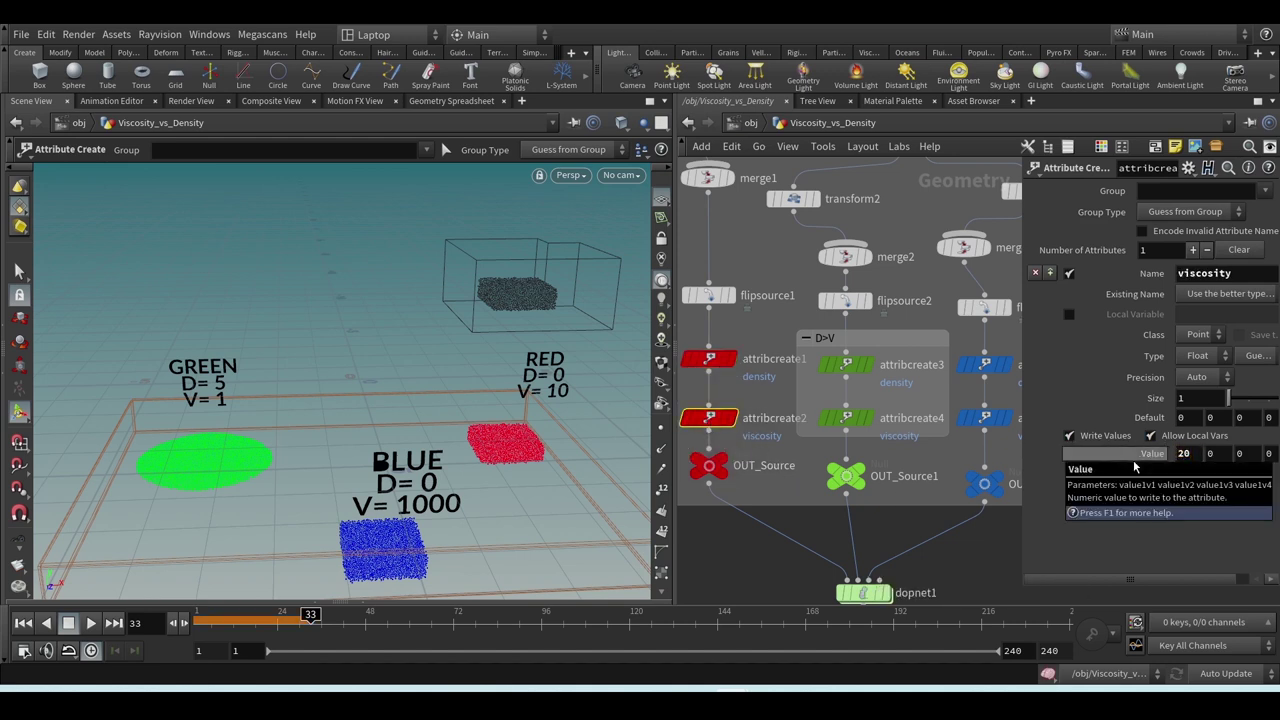
{"action": "type", "text": "V>D"}
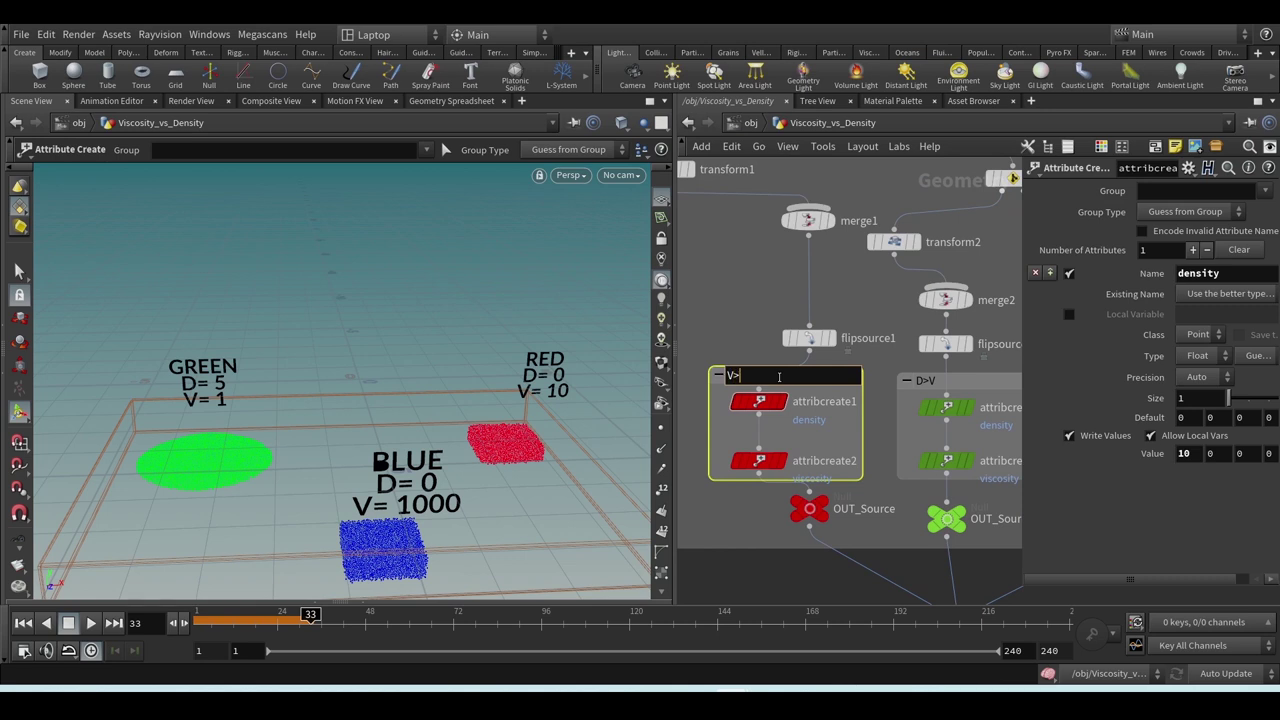
{"action": "left_click", "coordinate": [789, 571]}
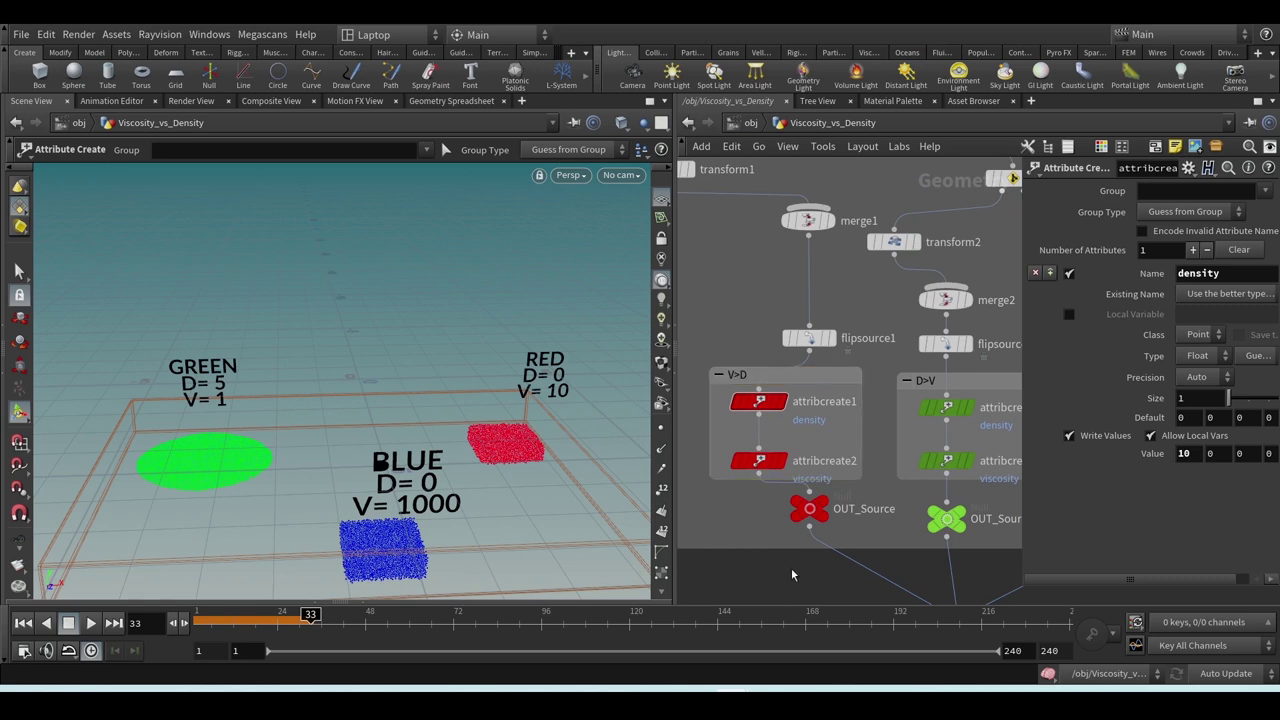
- Compare the density and viscosity values of the red source with those of the green source
{"action": "scroll", "coordinate": [792, 570], "scroll_direction": "down", "scroll_amount": 1}
{"action": "left_click", "coordinate": [760, 437]}
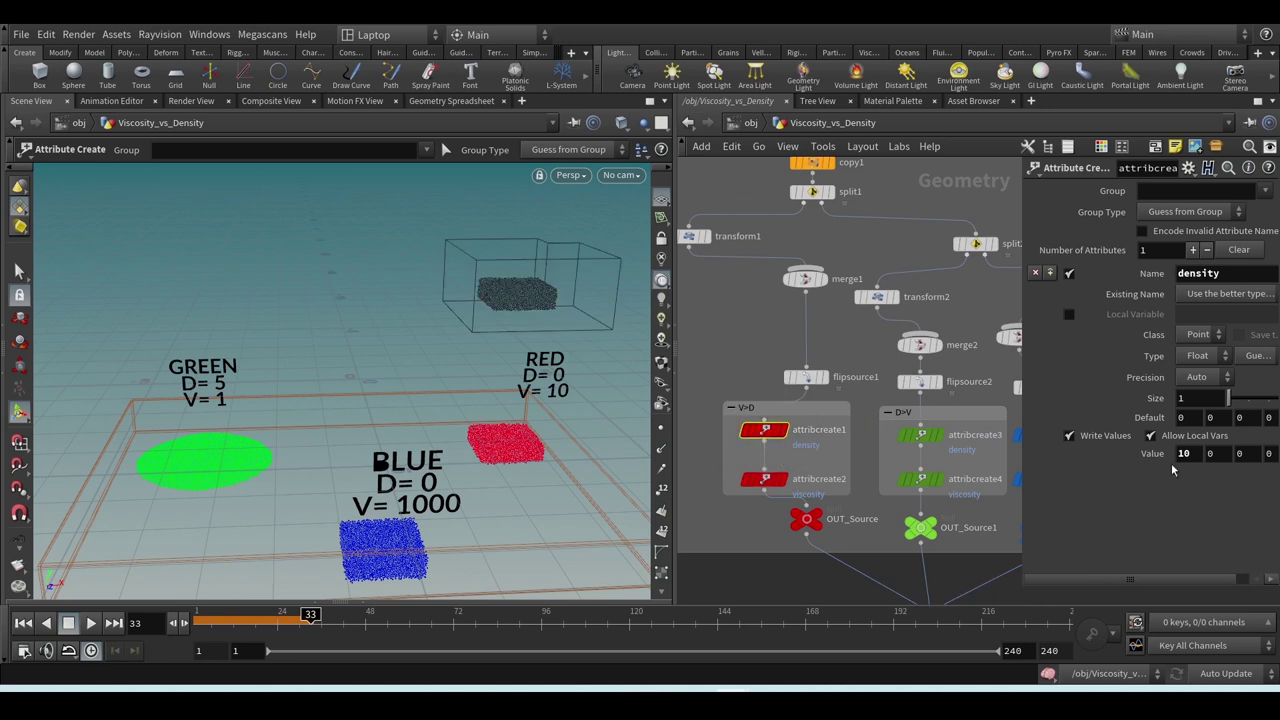
{"action": "left_click", "coordinate": [765, 479]}
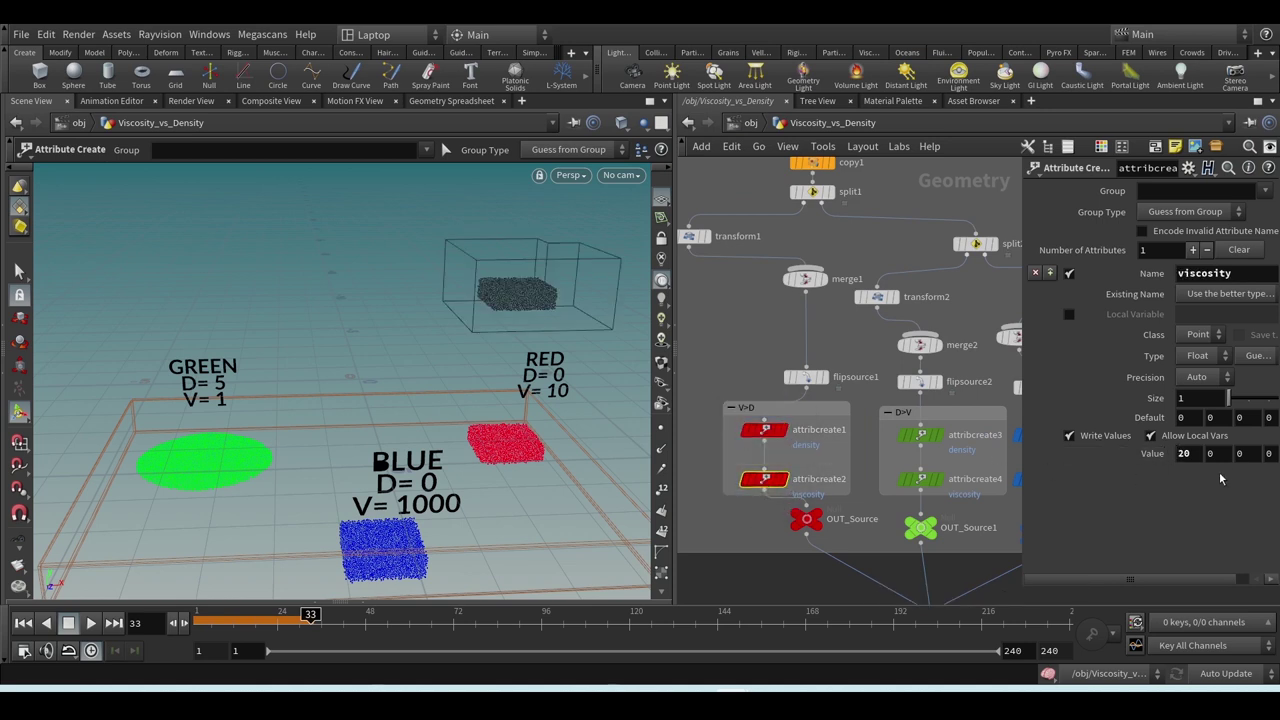
{"action": "left_click", "coordinate": [930, 438]}
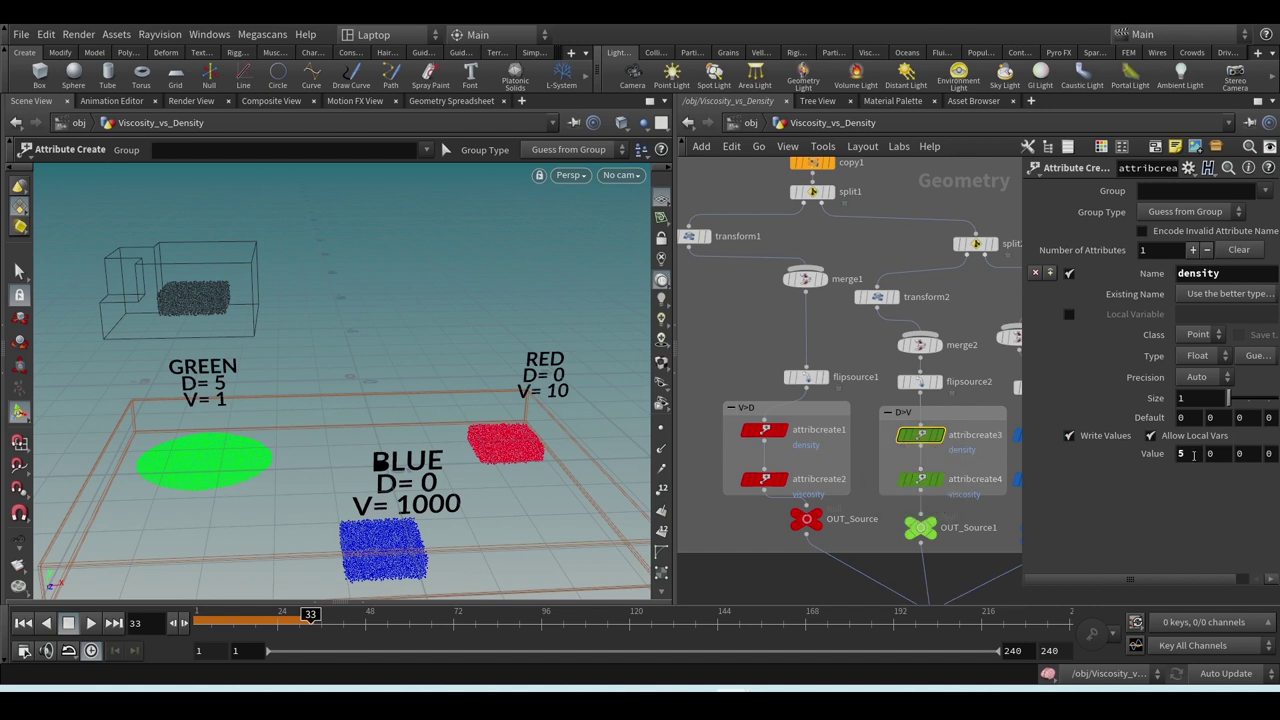
{"action": "left_click", "coordinate": [921, 479]}
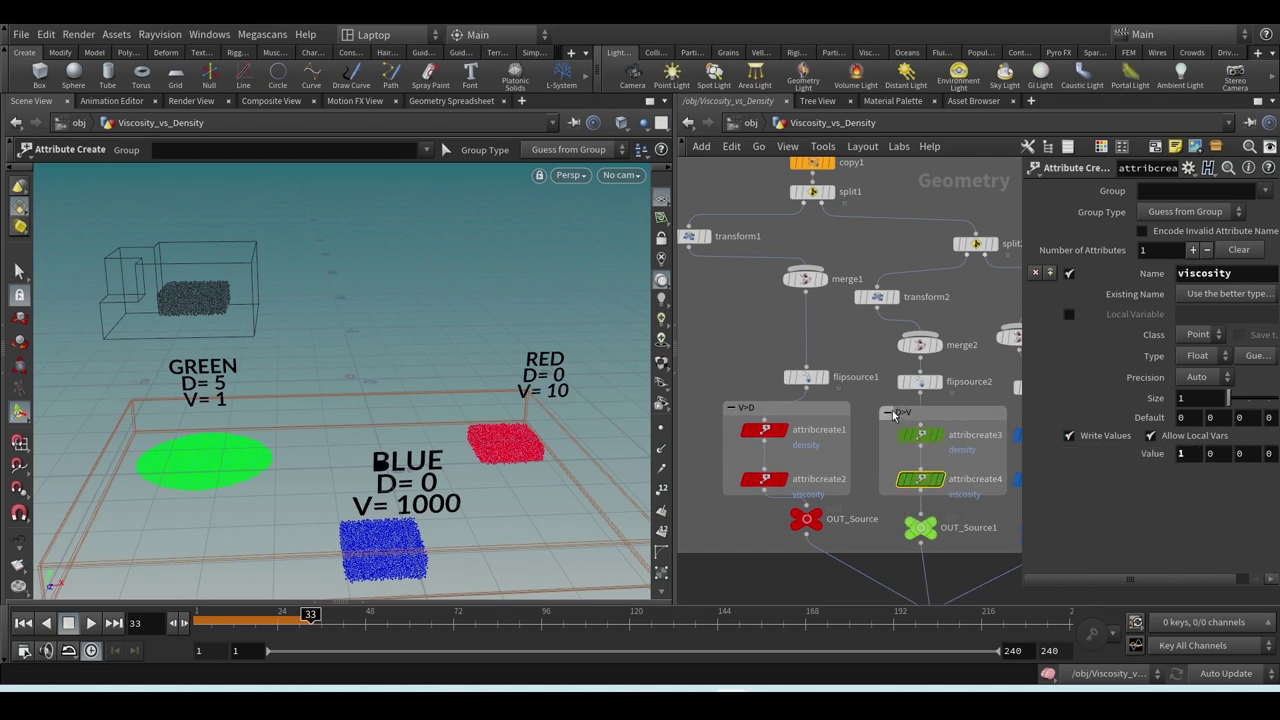
{"action": "left_click", "coordinate": [763, 430]}
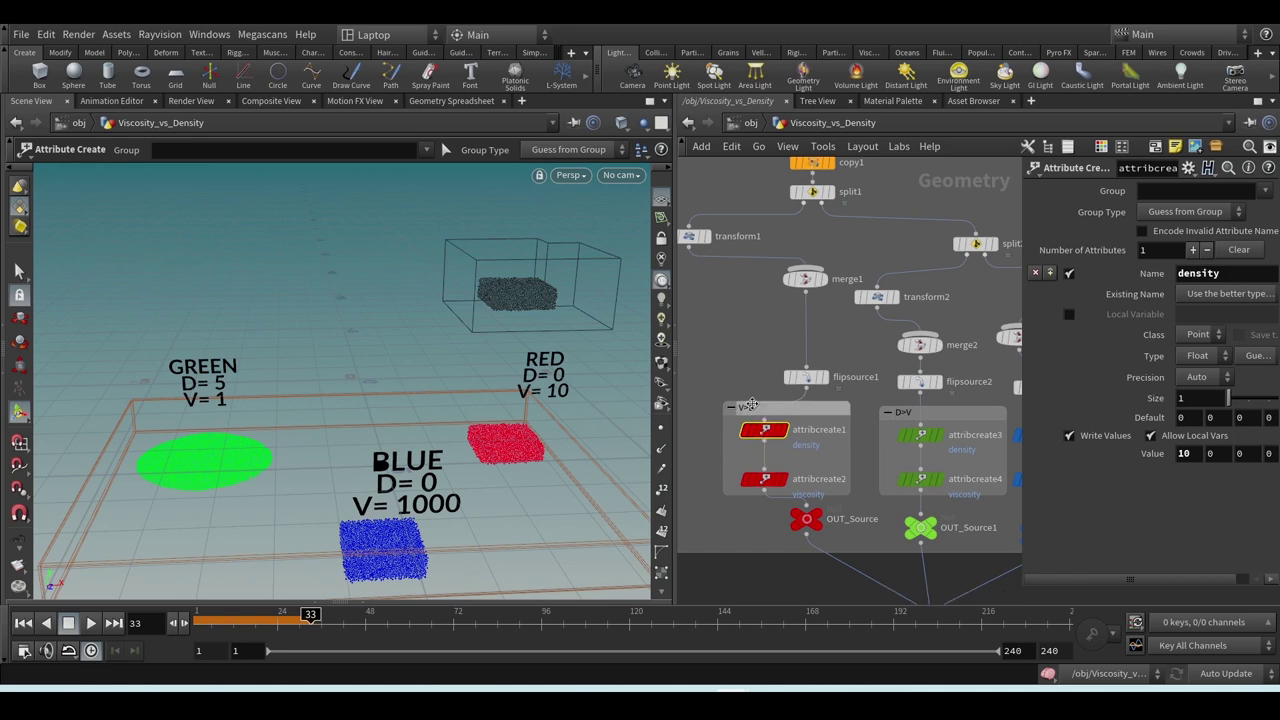
{"action": "left_click", "coordinate": [765, 479]}
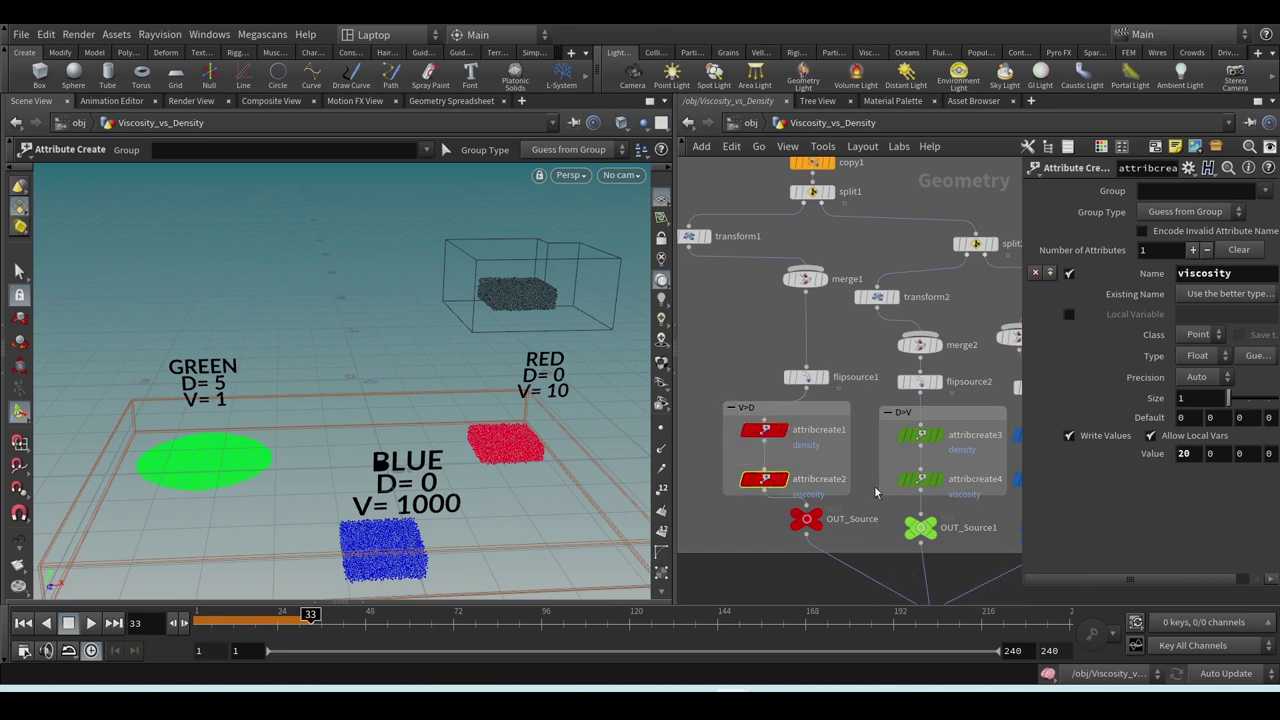
{"action": "left_click", "coordinate": [764, 430]}
{"action": "left_click", "coordinate": [811, 576]}
{"action": "middle_click_drag", "start_coordinate": [811, 576], "coordinate": [734, 562]}
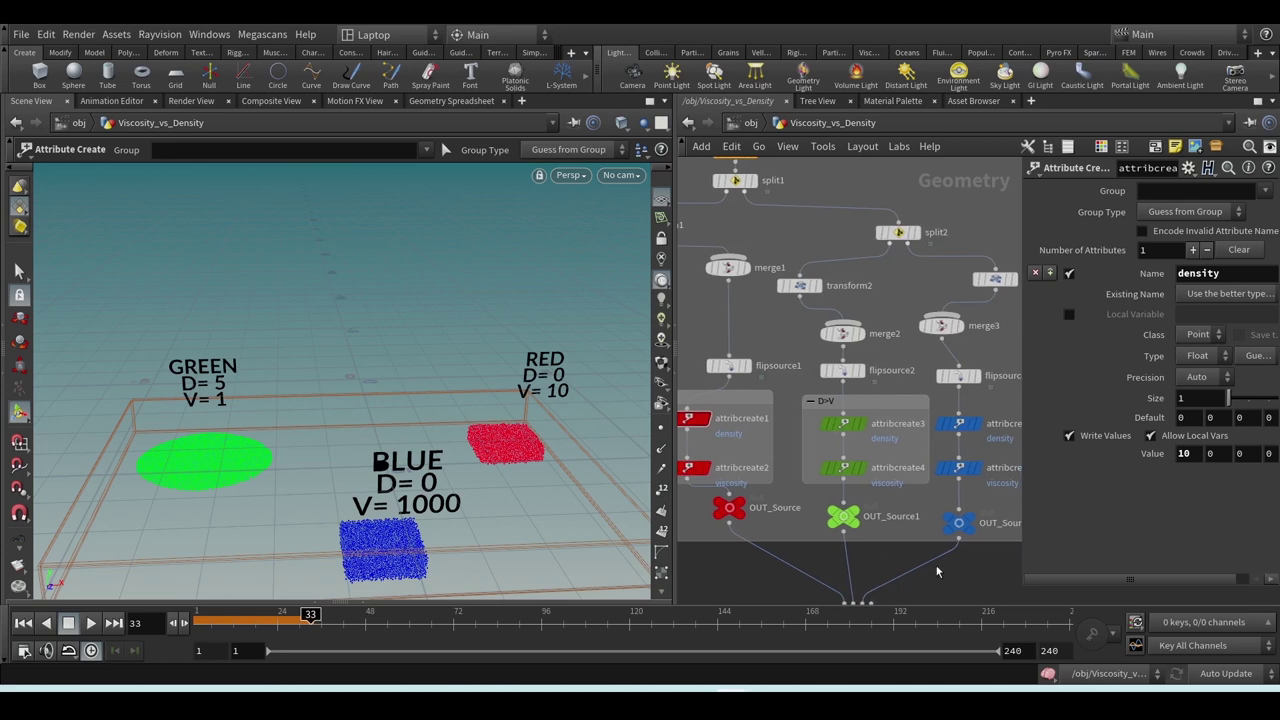
{"action": "middle_click_drag", "start_coordinate": [914, 561], "coordinate": [826, 567]}
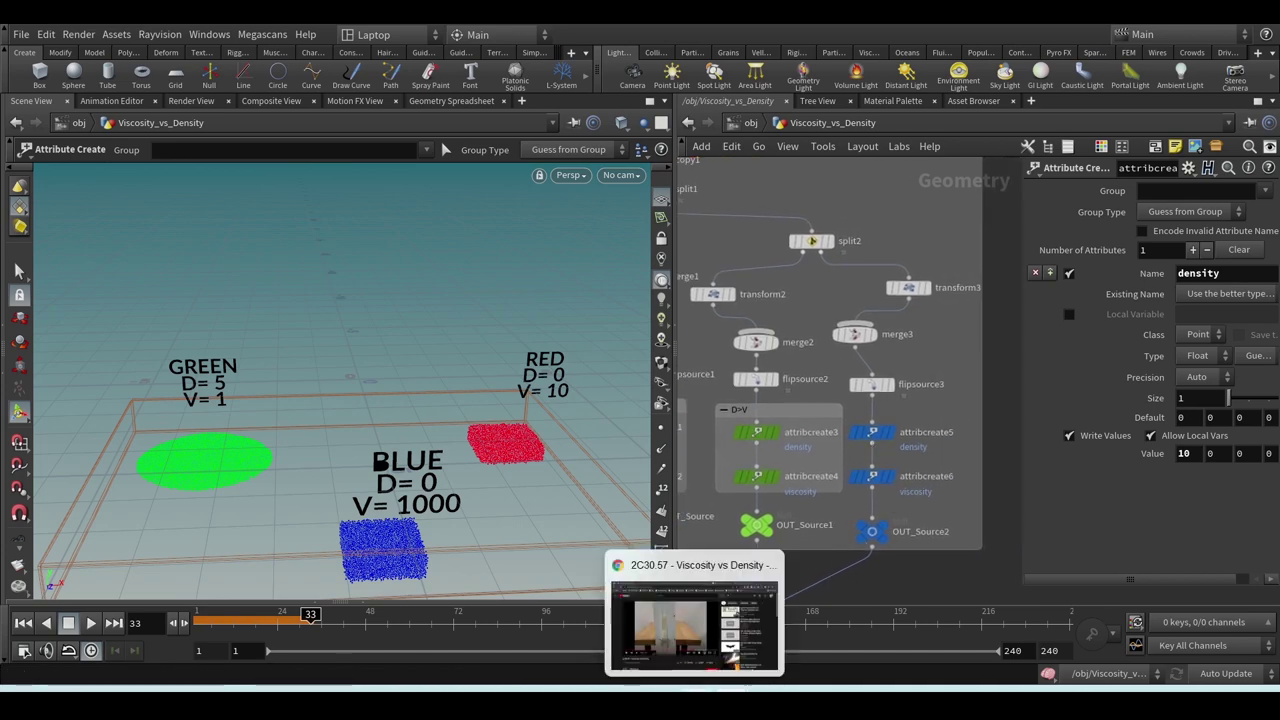
- Switch to the Viscosity vs Density video and play it on from 0:56, pausing at 1:08
{"action": "left_click", "coordinate": [678, 664]}
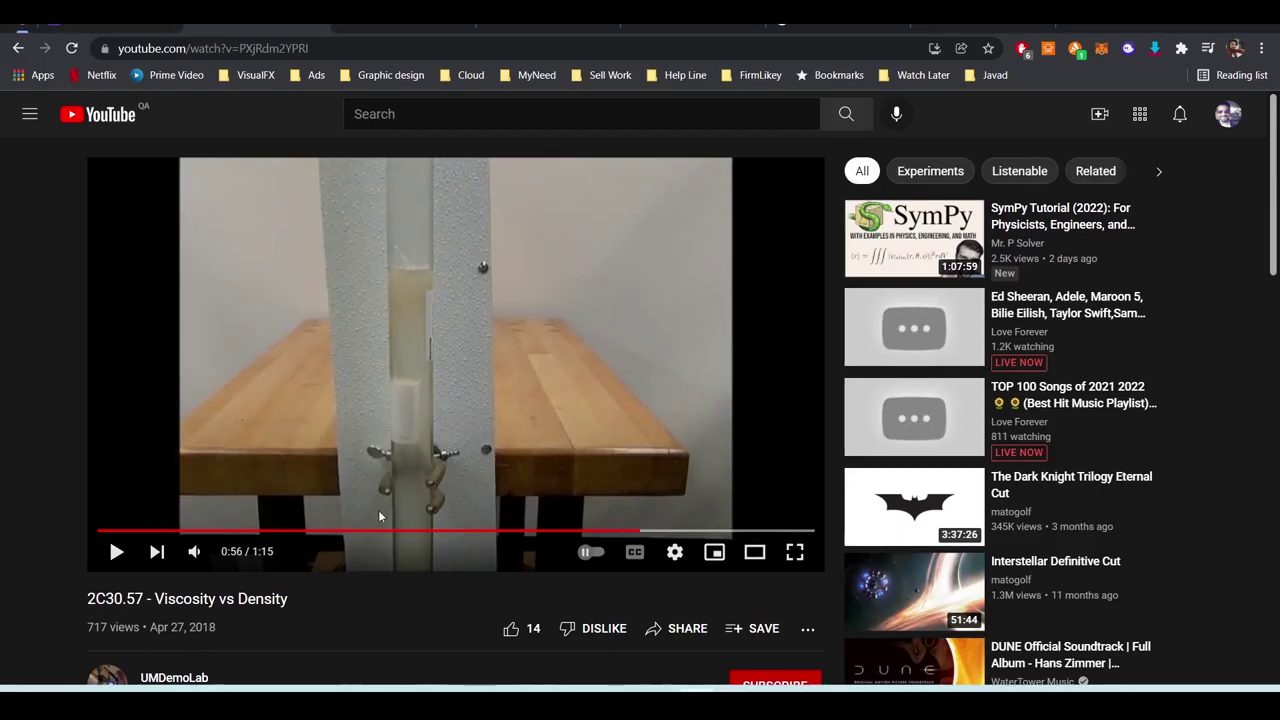
{"action": "left_click", "coordinate": [116, 552]}
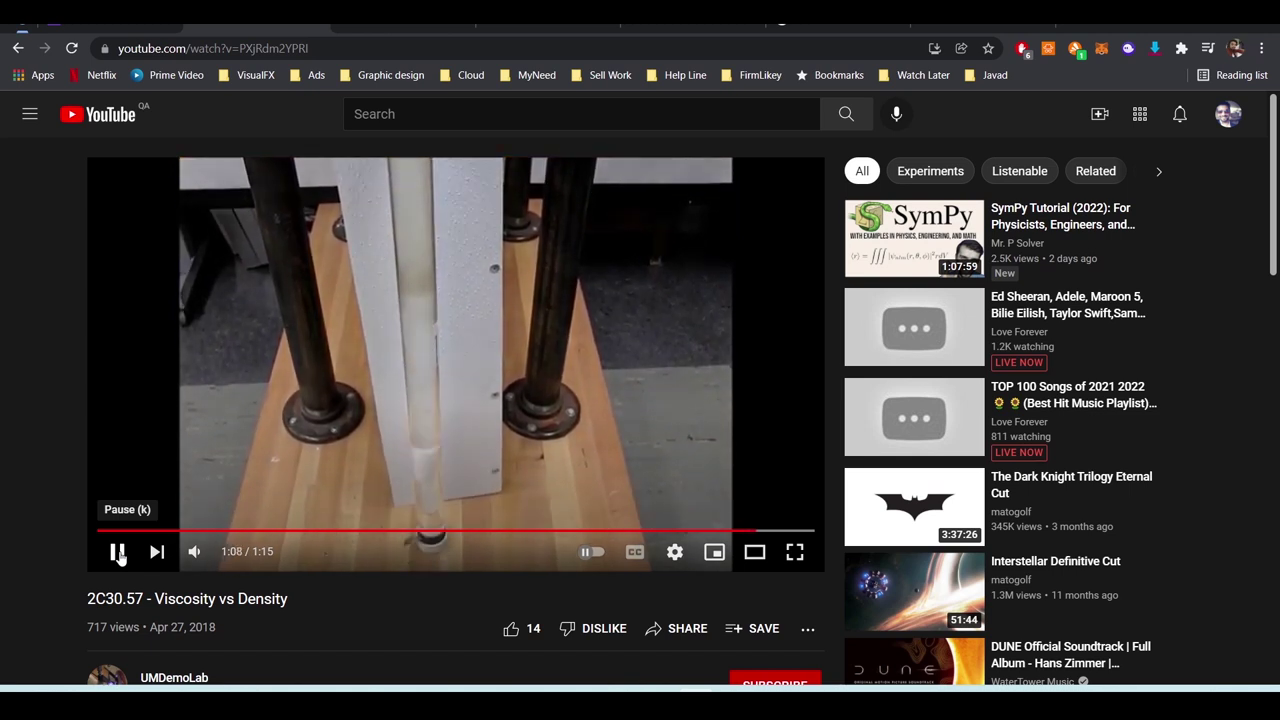
{"action": "left_click", "coordinate": [118, 554]}
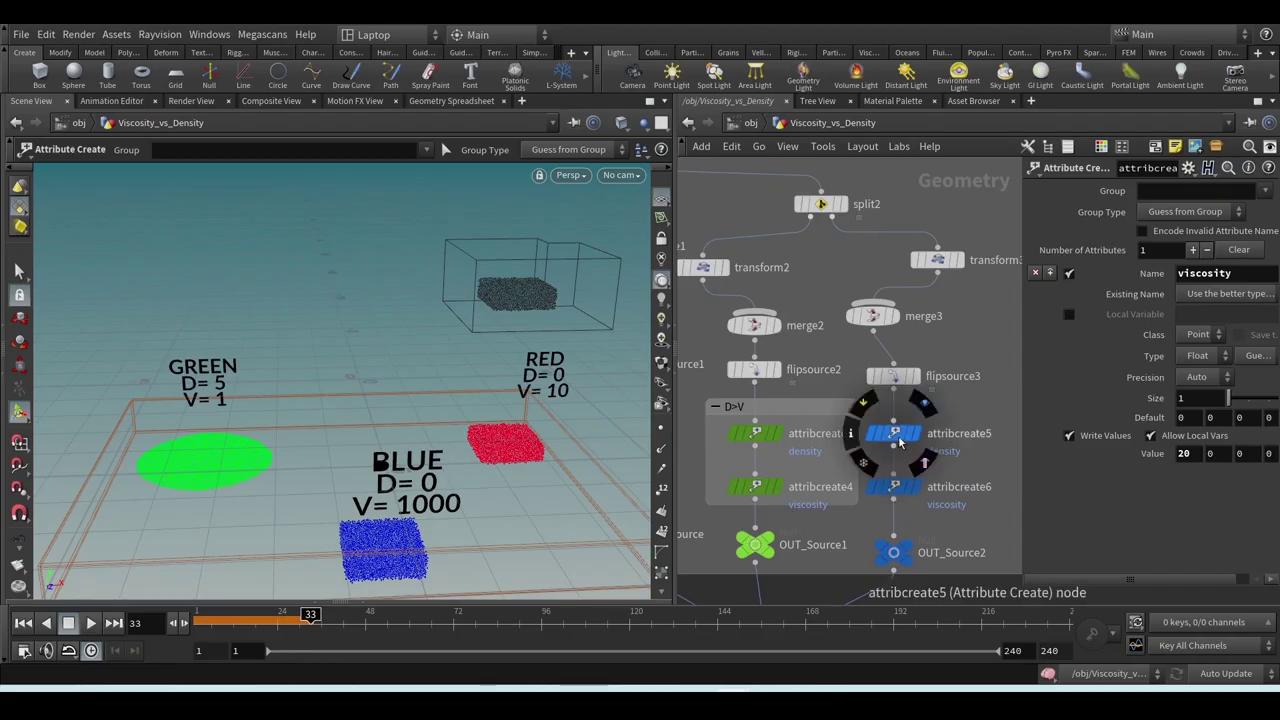
- Return to Houdini and set the blue source's density value in attribcreate5 to 20
{"action": "left_click", "coordinate": [893, 432]}
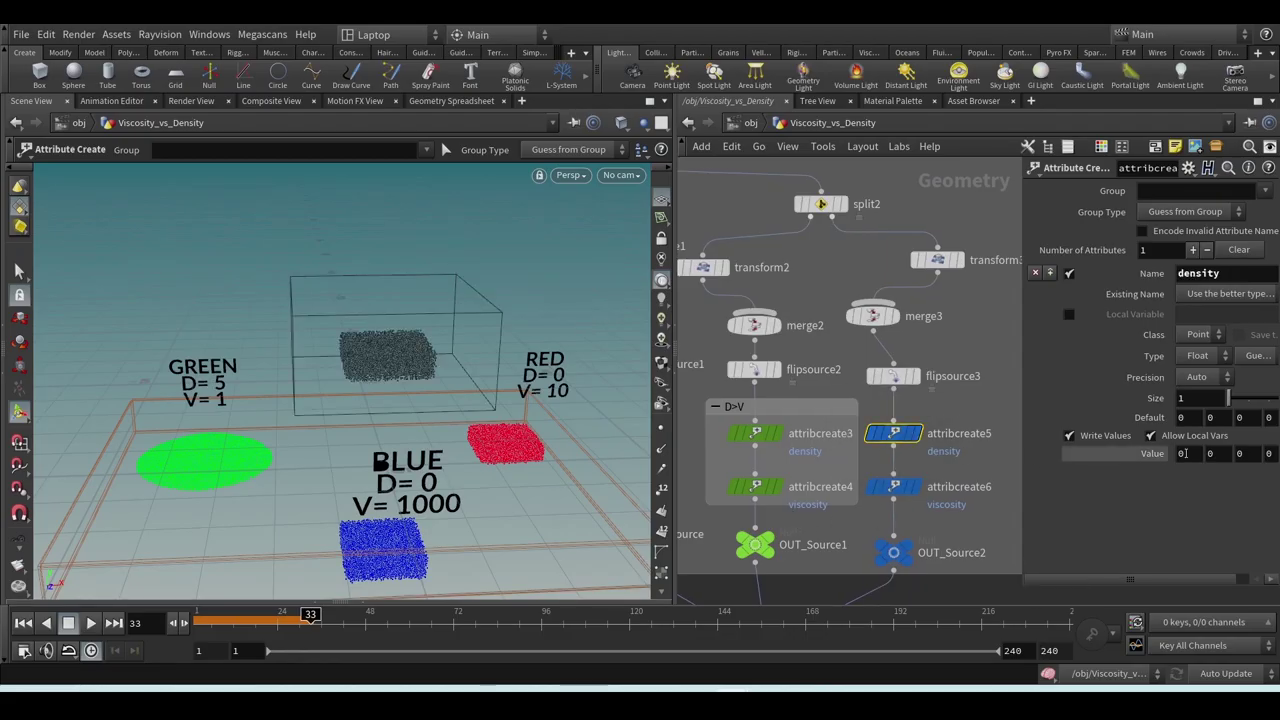
{"action": "left_click", "coordinate": [1182, 453]}
{"action": "type", "text": "20"}
{"action": "key", "text": "Return"}
- Set the blue source's viscosity in attribcreate6 to 10, checking it against the densities of the red and blue sources
{"action": "left_click", "coordinate": [895, 484]}
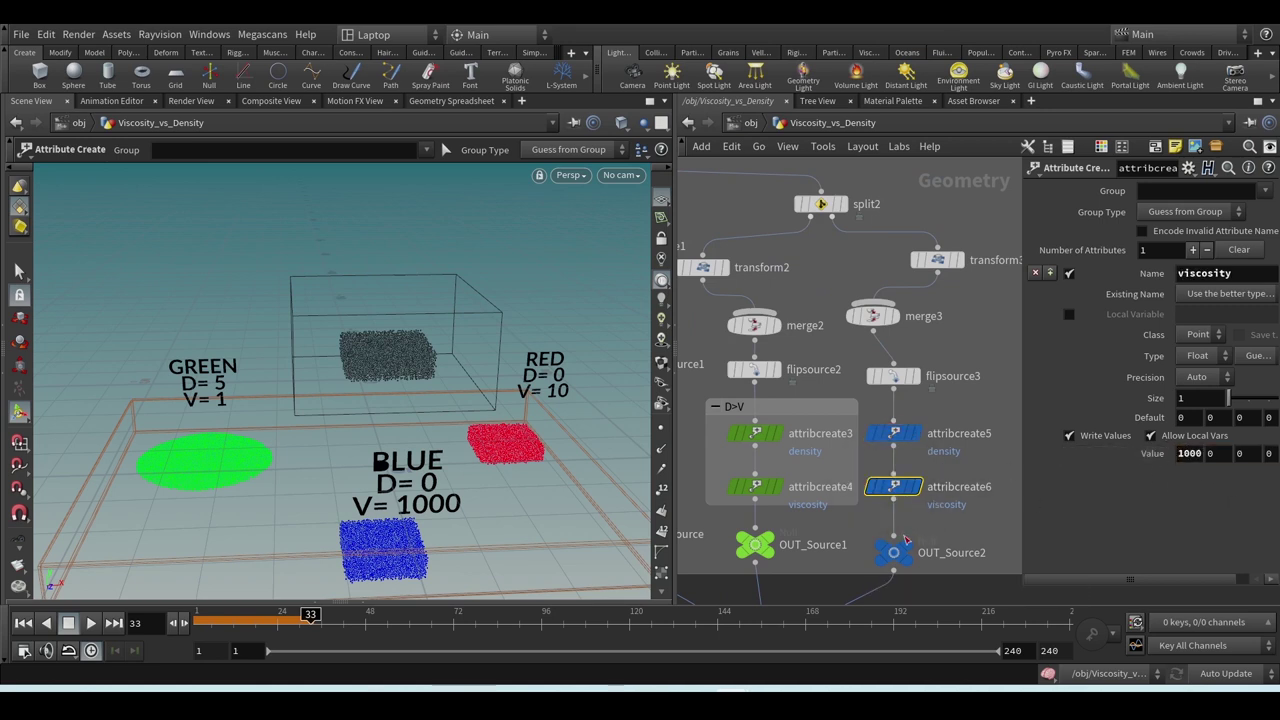
{"action": "middle_click_drag", "start_coordinate": [842, 527], "coordinate": [1066, 530]}
{"action": "left_click", "coordinate": [794, 430]}
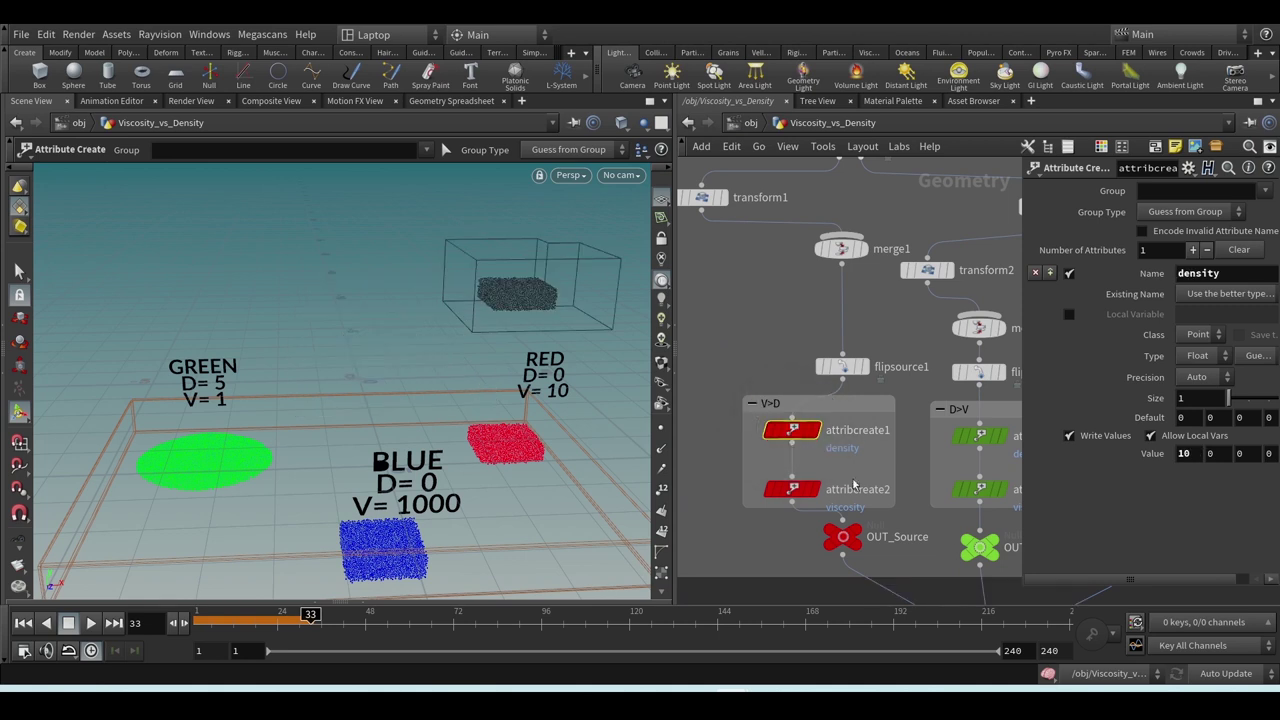
{"action": "middle_click_drag", "start_coordinate": [946, 525], "coordinate": [731, 516]}
{"action": "left_click", "coordinate": [903, 481]}
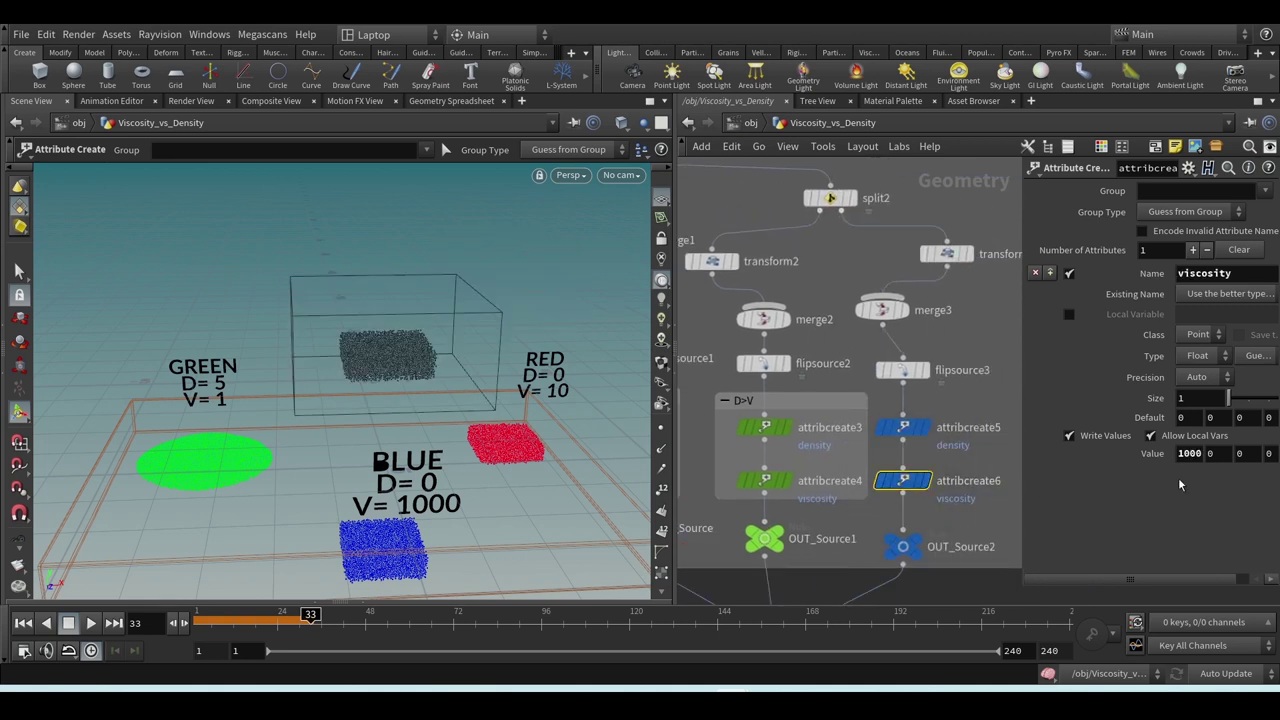
{"action": "double_click", "coordinate": [1183, 453]}
{"action": "type", "text": "10"}
{"action": "key", "text": "Return"}
{"action": "left_click", "coordinate": [903, 428]}
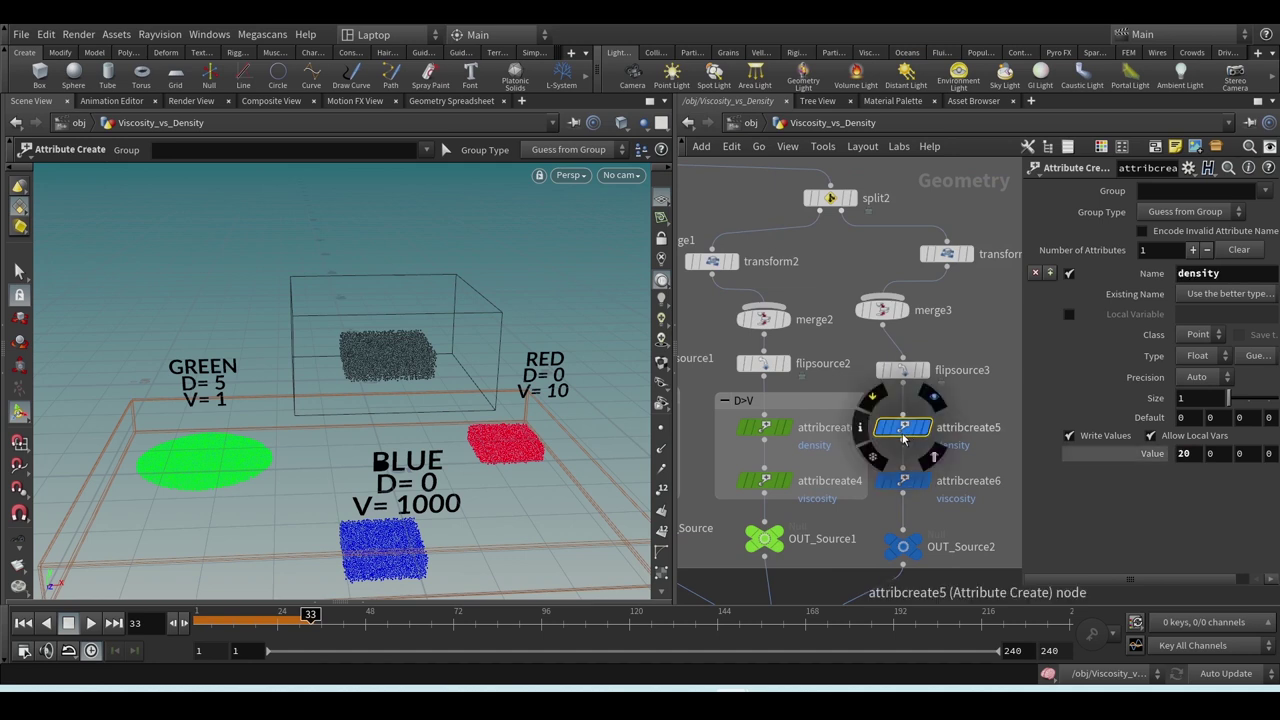
{"action": "left_click", "coordinate": [904, 481]}
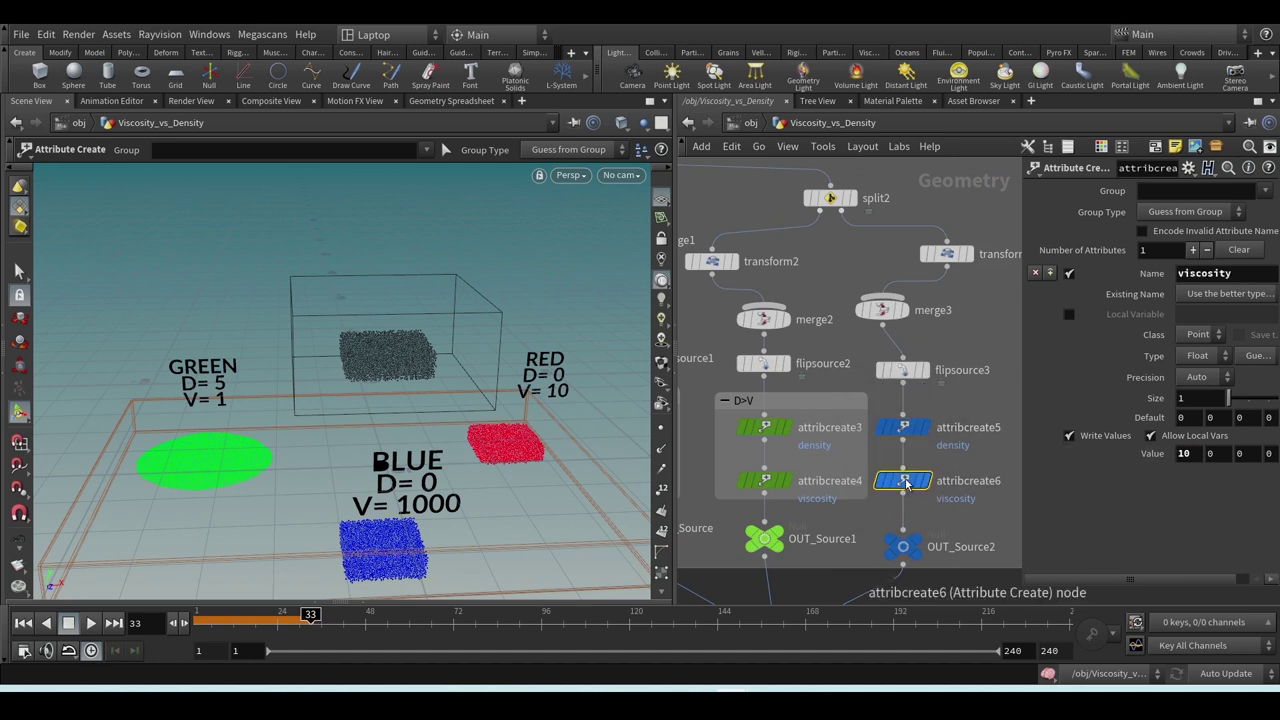
- Retitle the network boxes V>D==middle and D>V==top, and enclose attribcreate5 and attribcreate6 in a box titled D>V == Bottom
{"action": "left_click", "coordinate": [747, 503]}
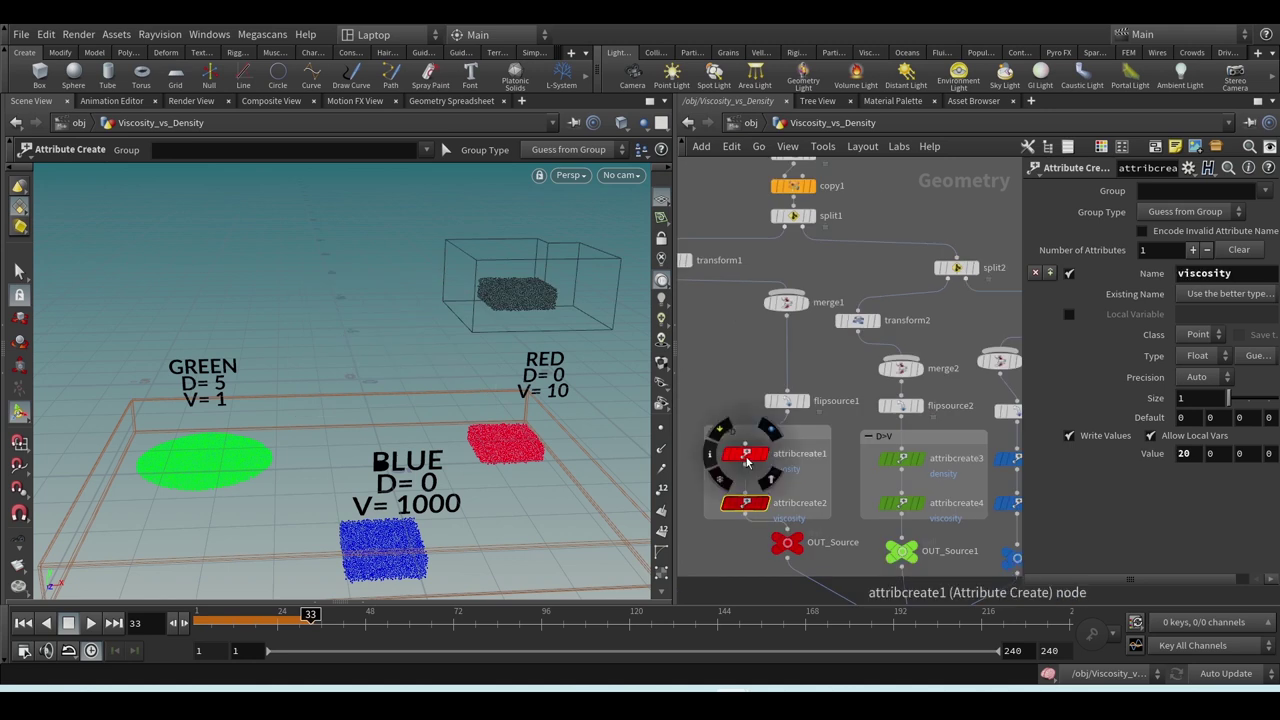
{"action": "left_click", "coordinate": [757, 451]}
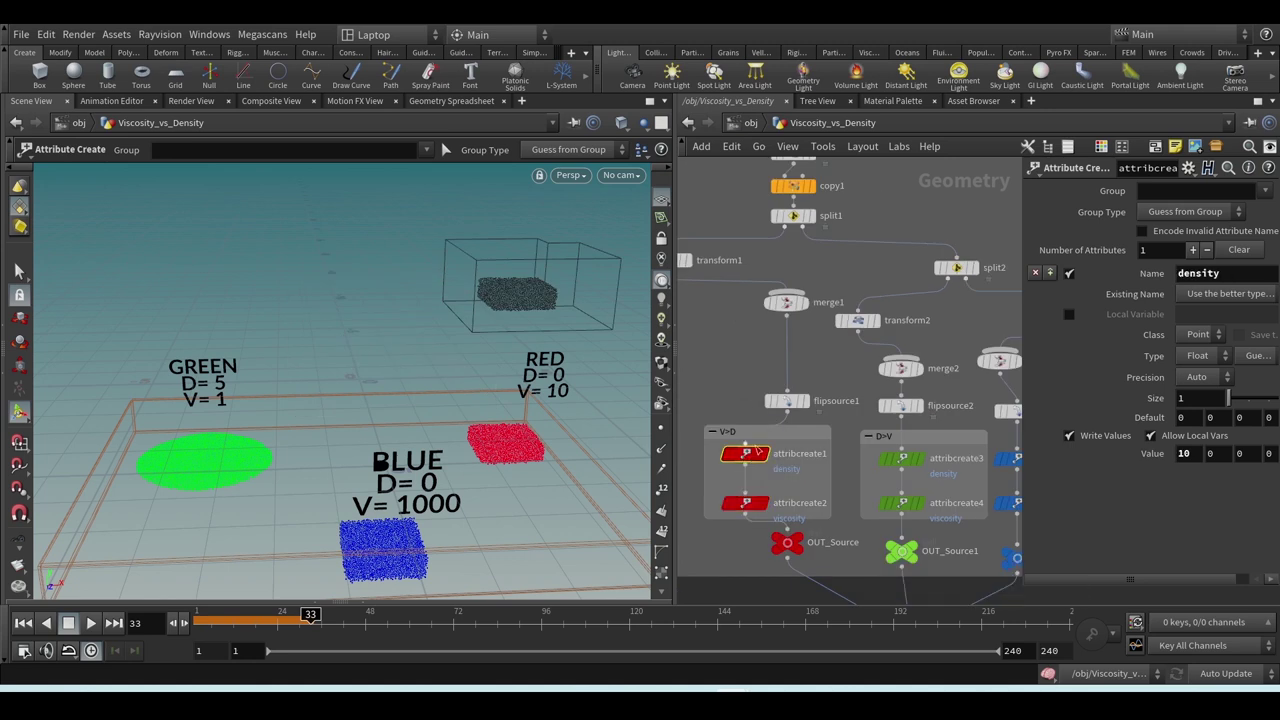
{"action": "double_click", "coordinate": [760, 432]}
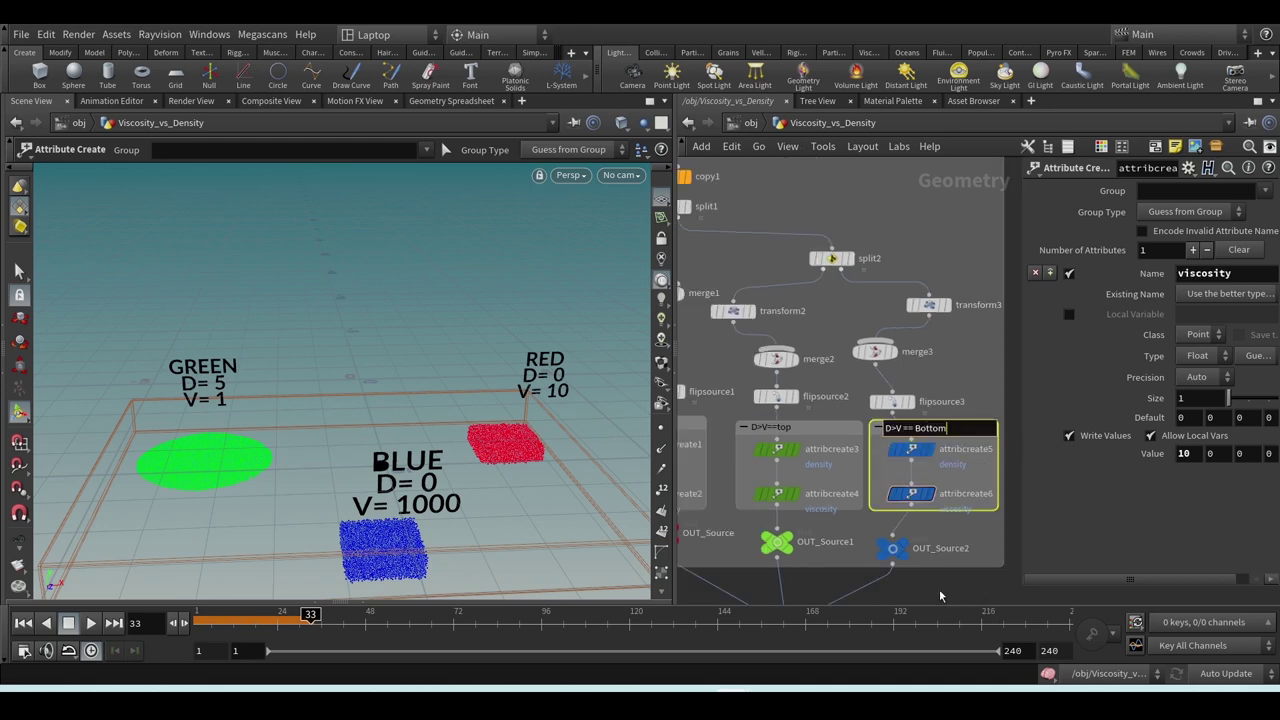
{"action": "left_click", "coordinate": [939, 591]}
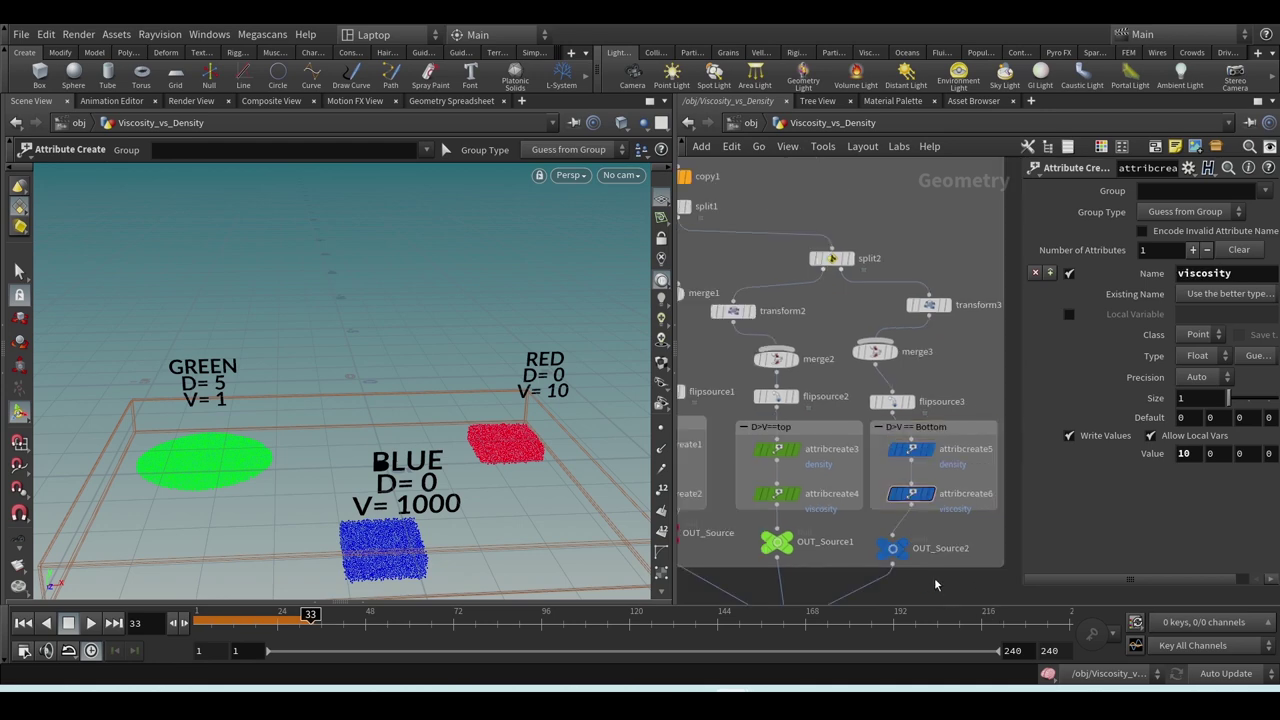
- Rewind the simulation to frame 1 and inspect the density settings of flipsolver1 inside dopnet1
{"action": "scroll", "coordinate": [937, 583], "scroll_direction": "down", "scroll_amount": 4}
{"action": "middle_click_drag", "start_coordinate": [937, 583], "coordinate": [974, 370]}
{"action": "scroll", "coordinate": [936, 420], "scroll_direction": "up", "scroll_amount": 3}
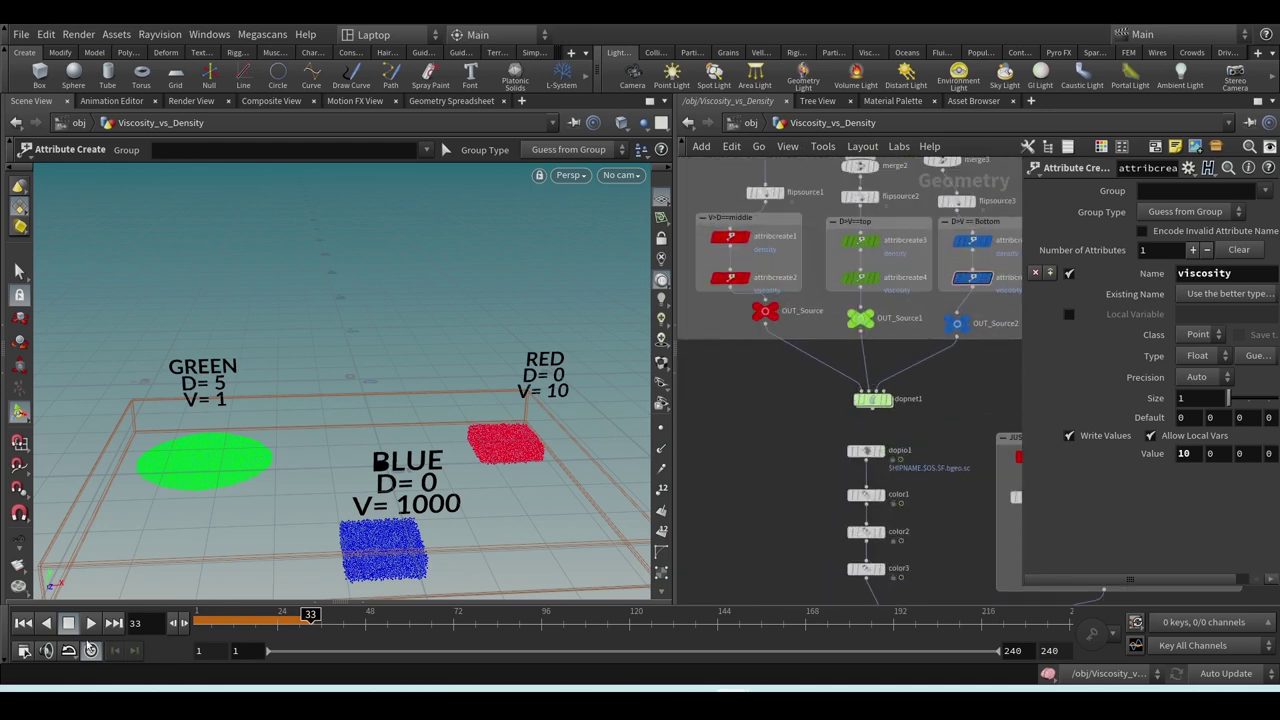
{"action": "left_click", "coordinate": [23, 622]}
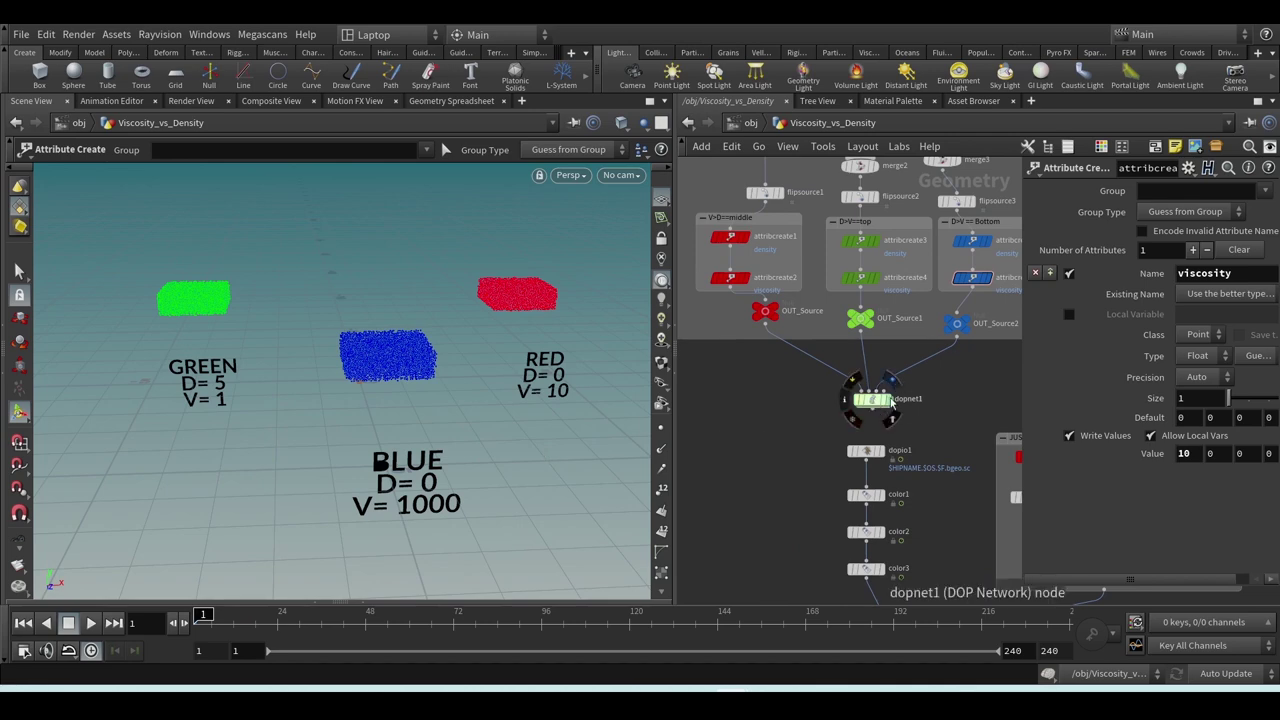
{"action": "double_click", "coordinate": [874, 401]}
{"action": "left_click", "coordinate": [753, 445]}
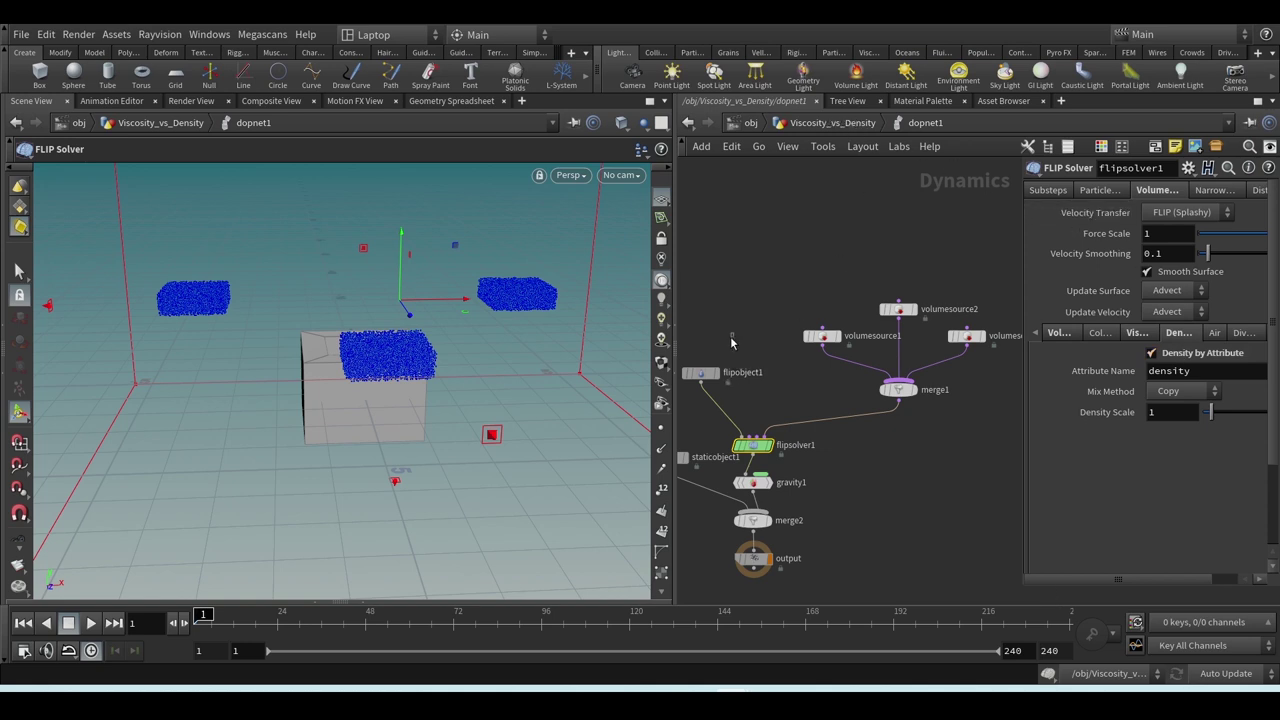
- Check the density and viscosity in flipobject1's physical properties and return to the Viscosity_vs_Density network
{"action": "left_click_drag", "start_coordinate": [738, 334], "coordinate": [695, 405]}
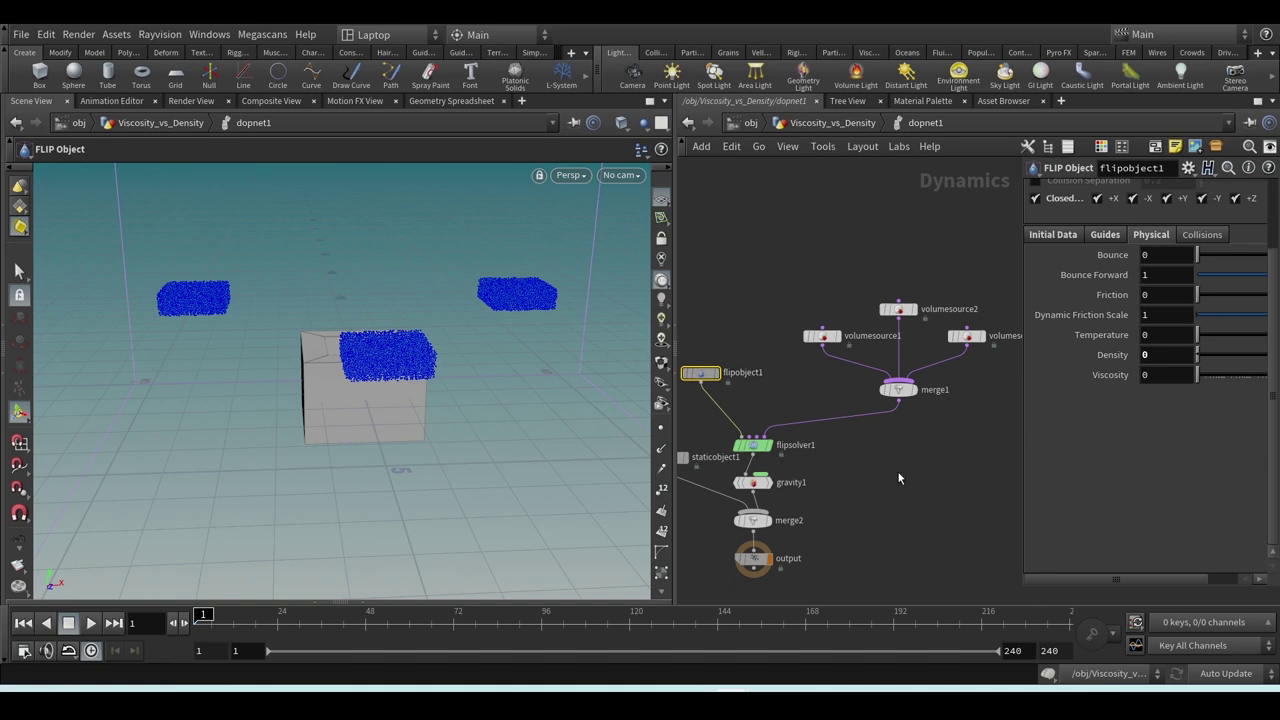
{"action": "left_click", "coordinate": [832, 122]}
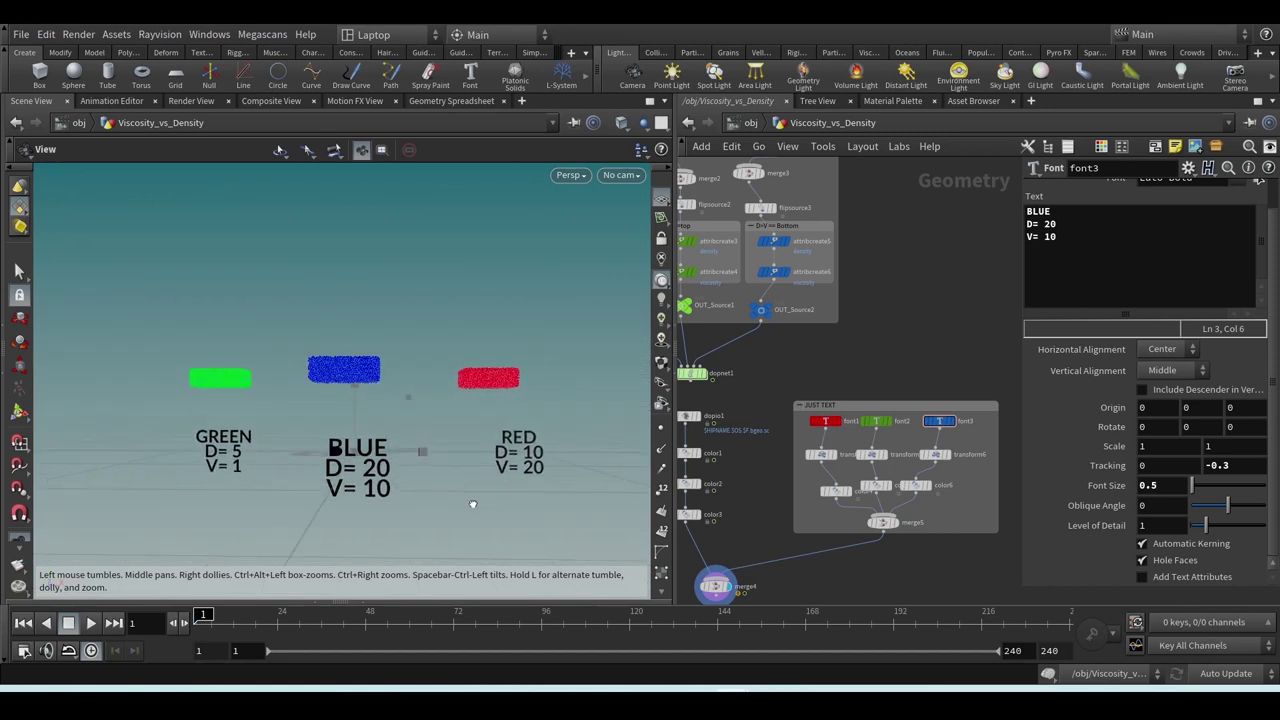
- Play the simulation to frame 45 and examine how the green, blue and red fluids spread in the container
{"action": "key", "text": "Return"}
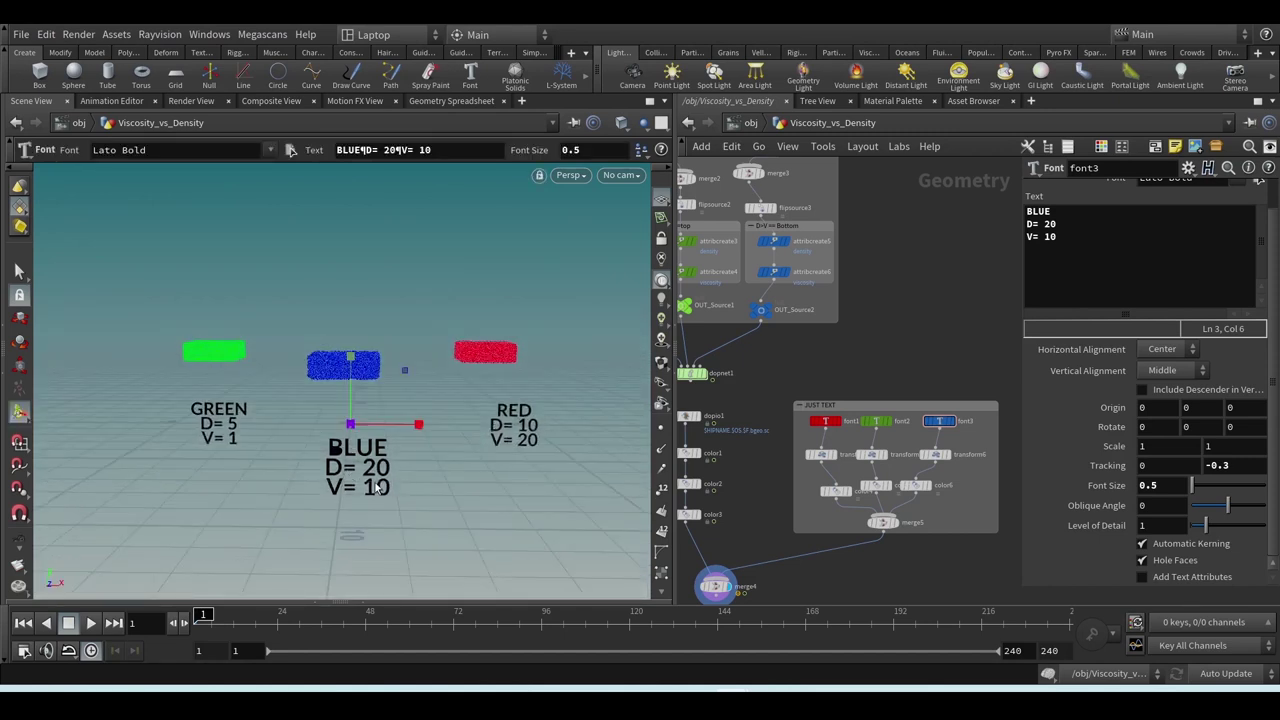
{"action": "left_click", "coordinate": [90, 622]}
{"action": "key", "text": "Escape"}
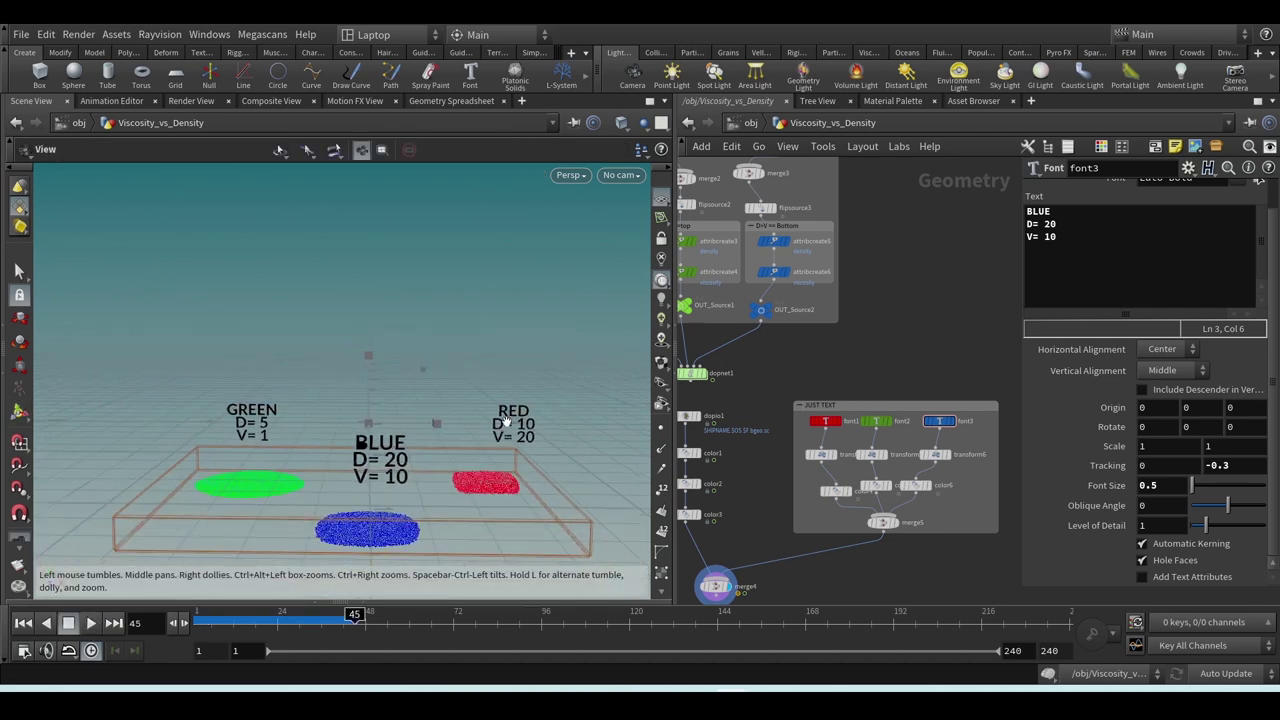
{"action": "left_click_drag", "start_coordinate": [507, 422], "coordinate": [511, 366]}
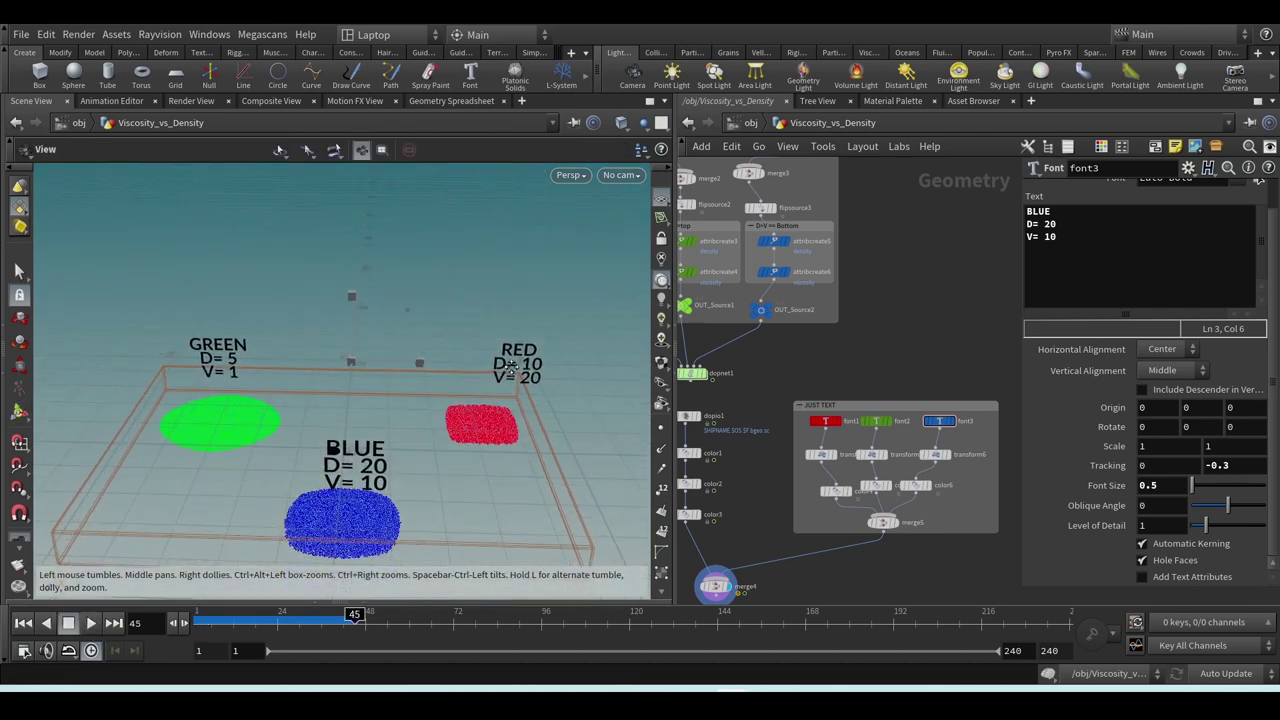
{"action": "key", "text": "Return"}
- Compare the V>D==middle source setup with the Viscosity vs Density experiment on YouTube, and return to Houdini
{"action": "scroll", "coordinate": [913, 417], "scroll_direction": "up", "scroll_amount": 5}
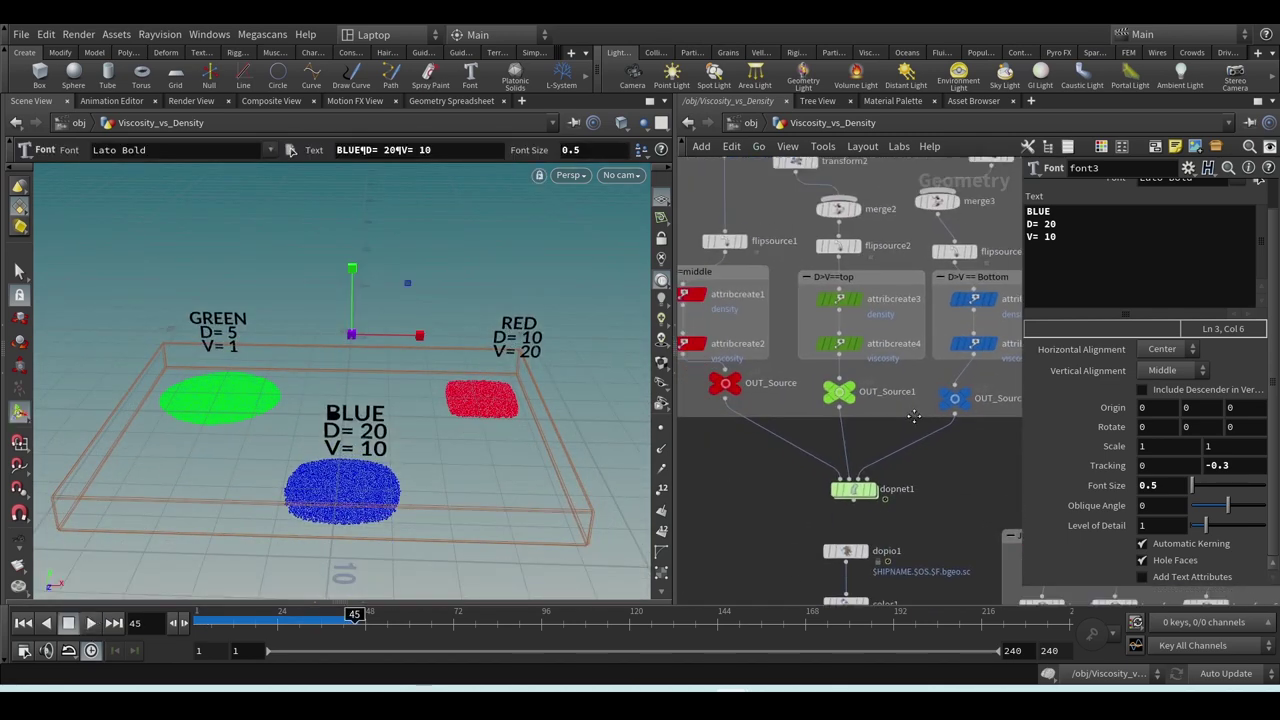
{"action": "scroll", "coordinate": [756, 360], "scroll_direction": "up", "scroll_amount": 2}
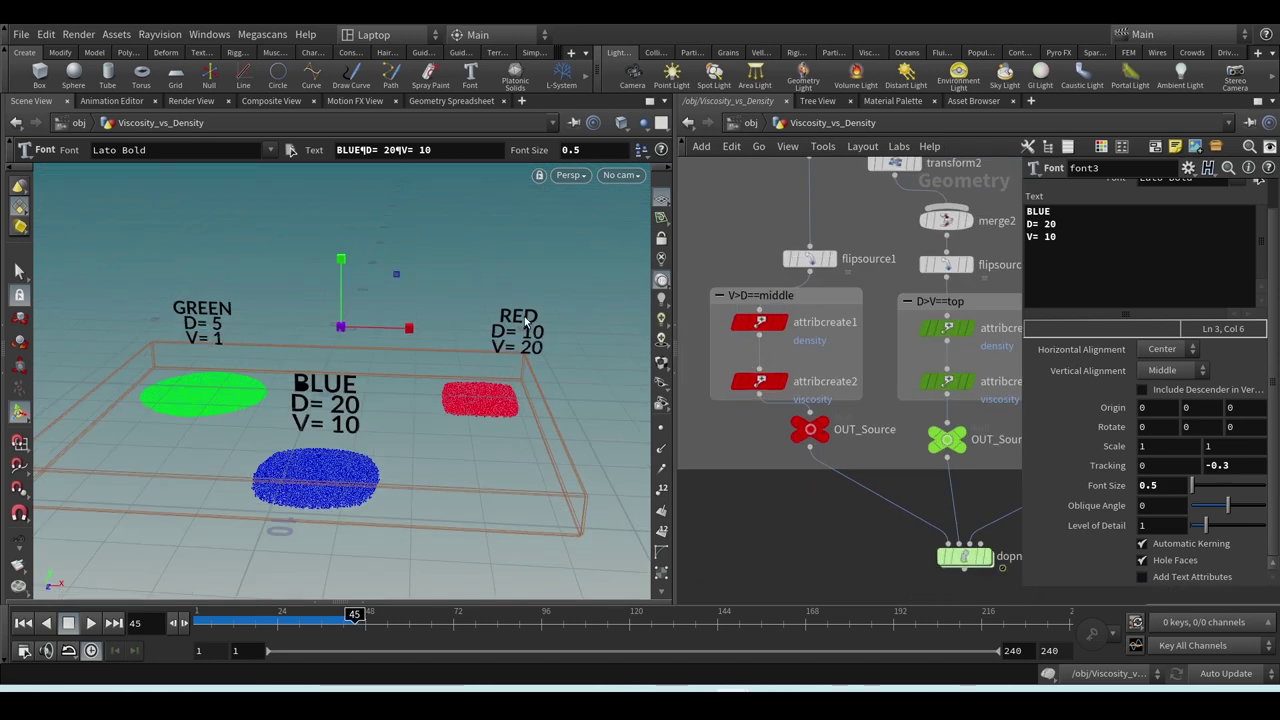
{"action": "left_click", "coordinate": [697, 700]}
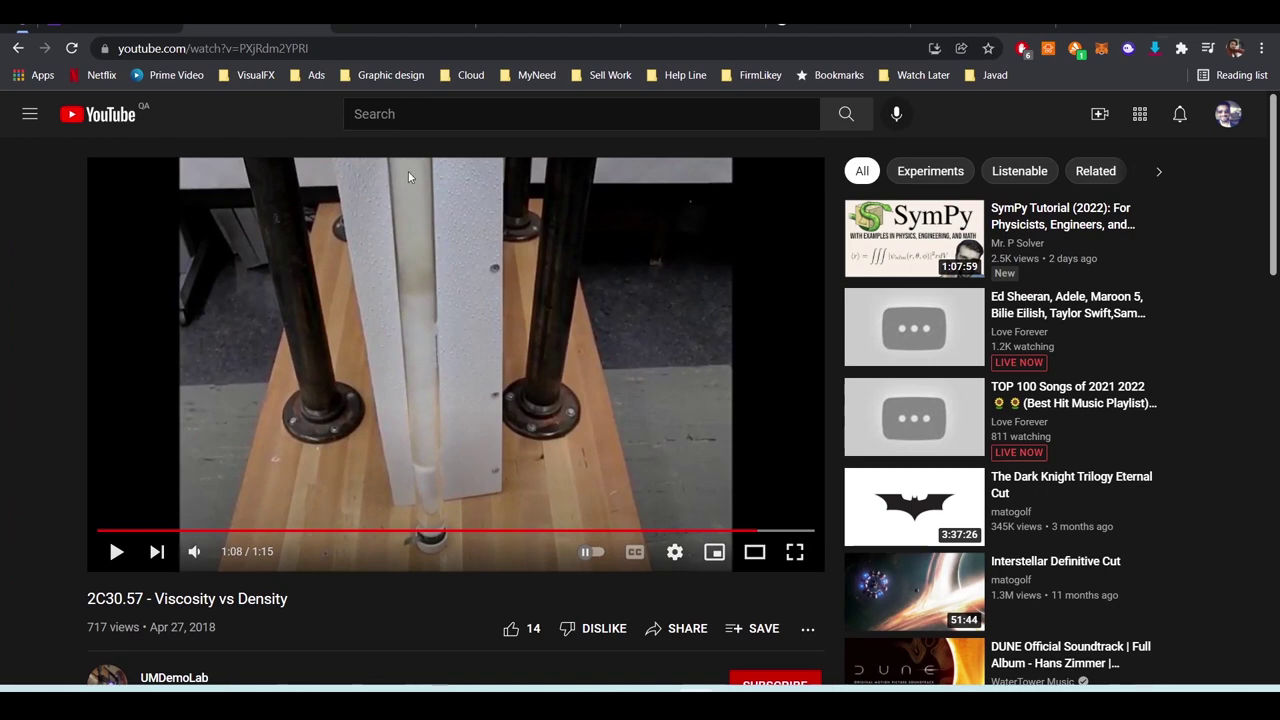
{"action": "left_click", "coordinate": [1174, 27]}
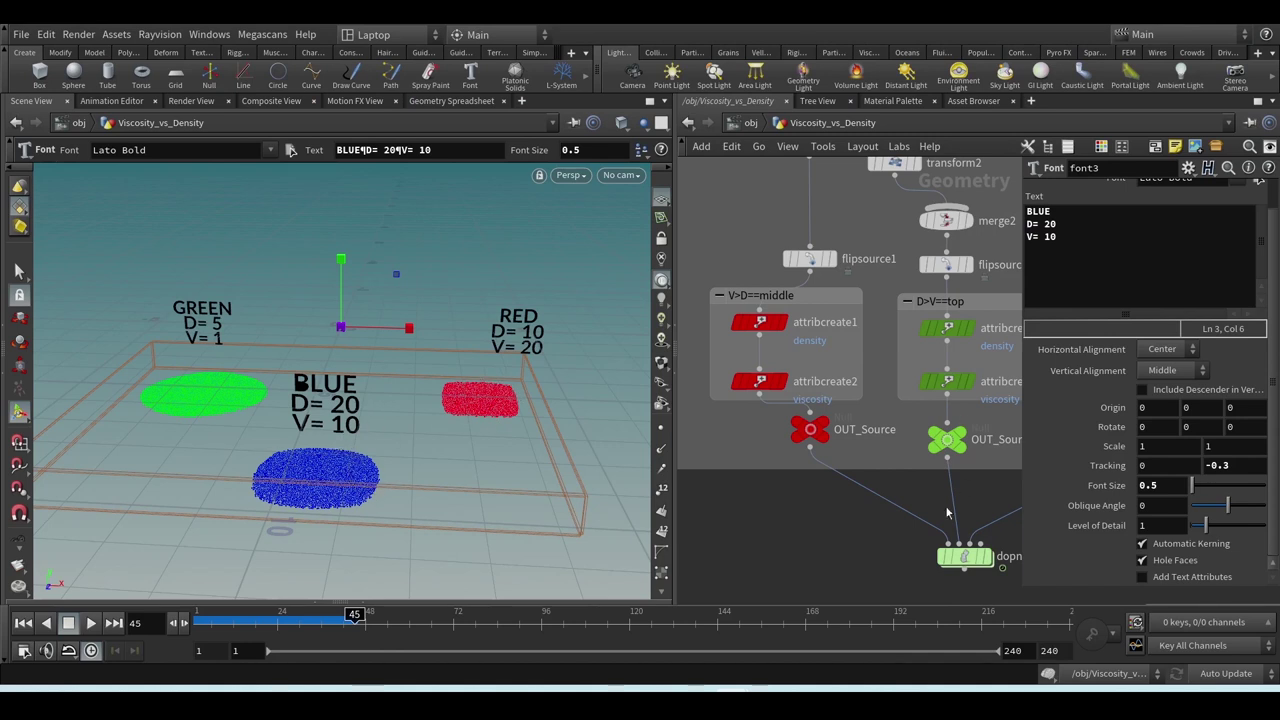
- Compare the D>V == Bottom source setup with the bottom of the tube in the YouTube experiment, and return to Houdini
{"action": "scroll", "coordinate": [883, 529], "scroll_direction": "down", "scroll_amount": 2}
{"action": "middle_click_drag", "start_coordinate": [926, 465], "coordinate": [825, 458]}
{"action": "scroll", "coordinate": [963, 380], "scroll_direction": "up", "scroll_amount": 1}
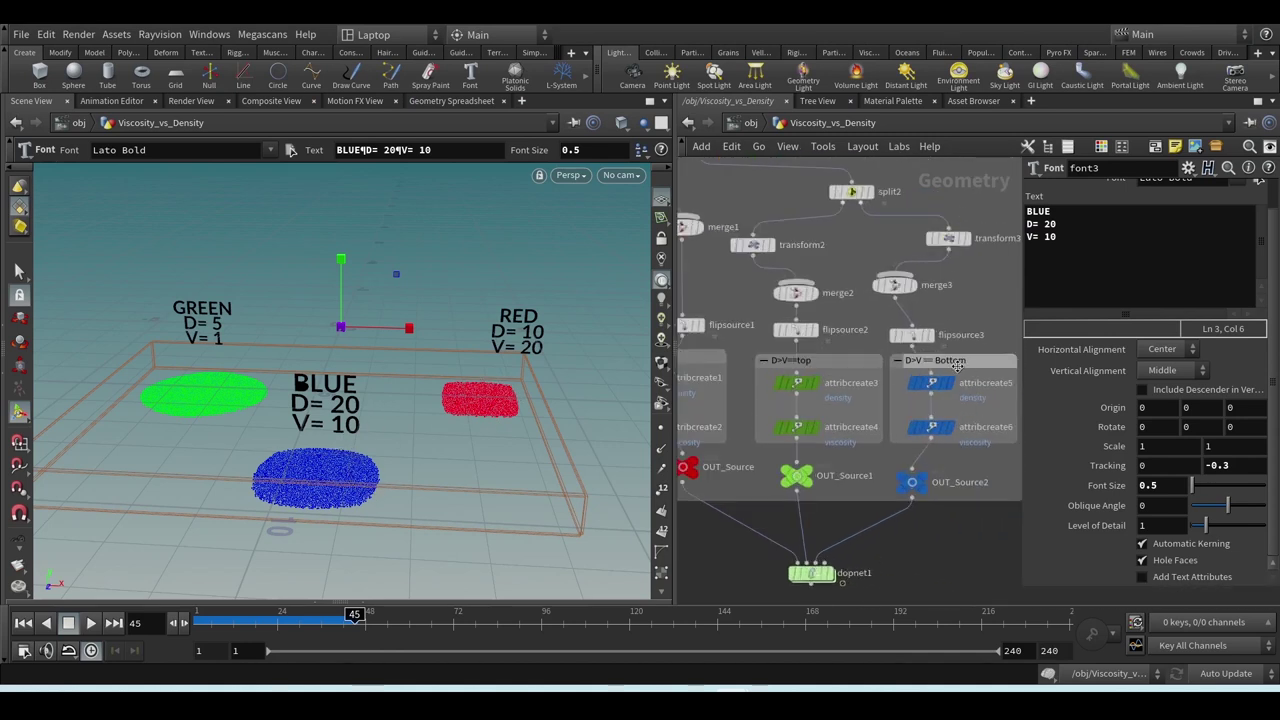
{"action": "mouse_move", "coordinate": [695, 700]}
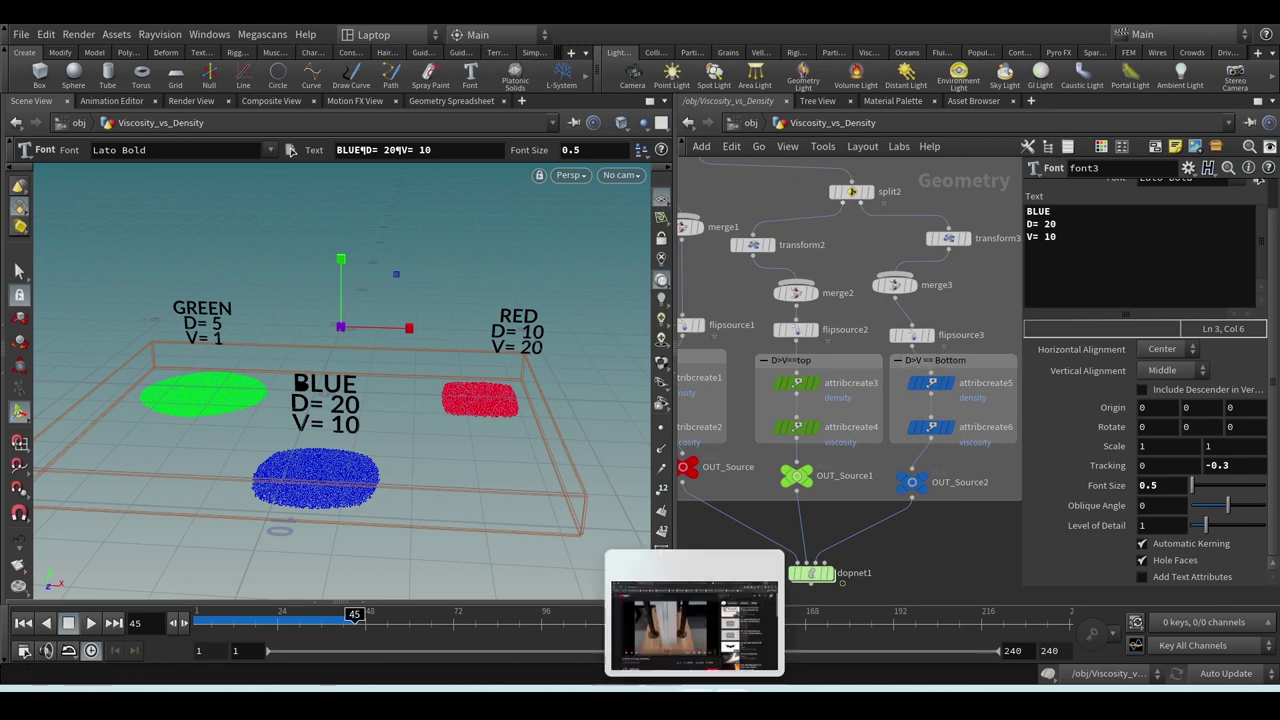
{"action": "left_click", "coordinate": [695, 625]}
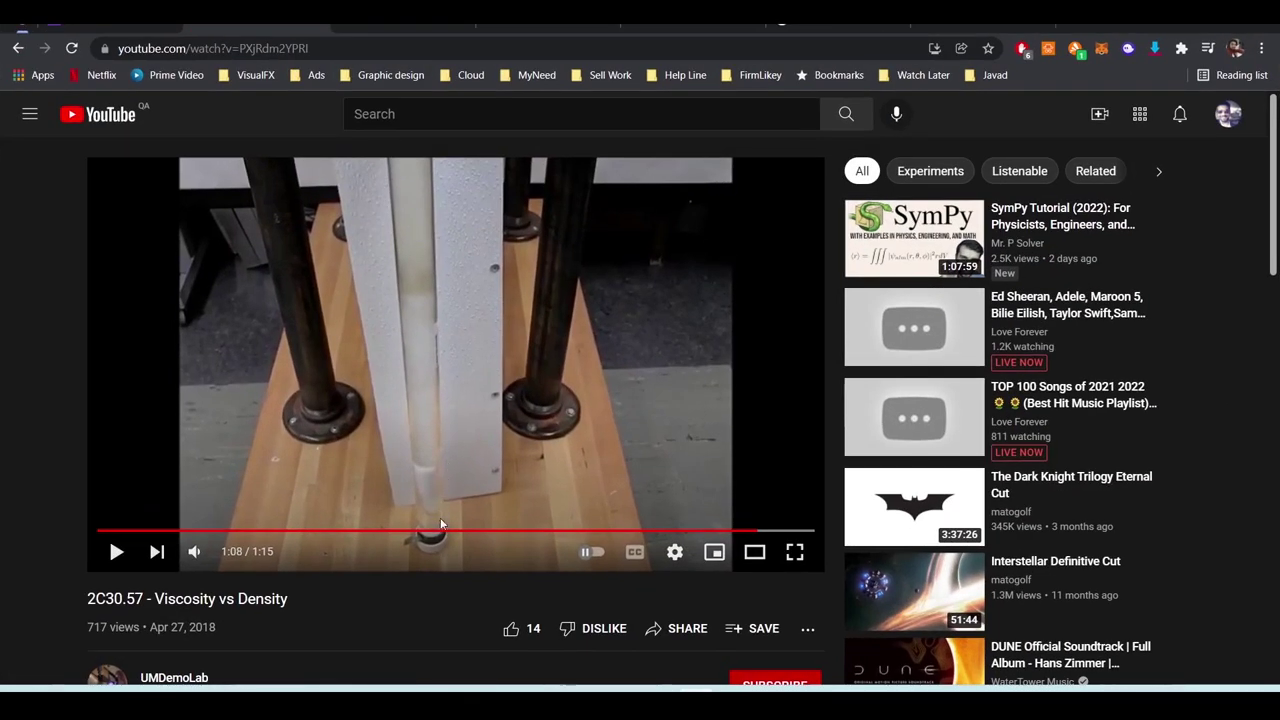
{"action": "left_click", "coordinate": [1191, 16]}
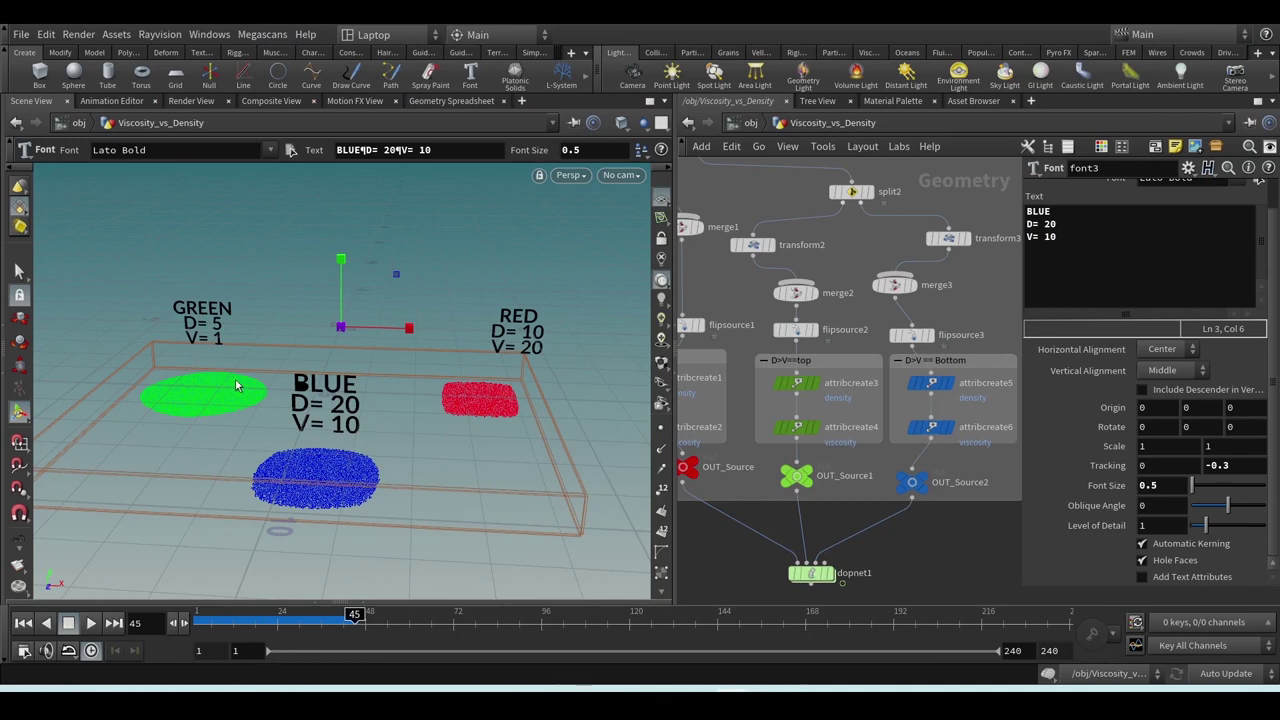
- Examine the shapes of the three settled fluids at frame 45 from above and from a lower angle
{"action": "left_click_drag", "start_coordinate": [304, 426], "coordinate": [389, 360], "text": "alt"}
{"action": "scroll", "coordinate": [354, 453], "scroll_direction": "down", "scroll_amount": 2}
{"action": "key", "text": "Return"}
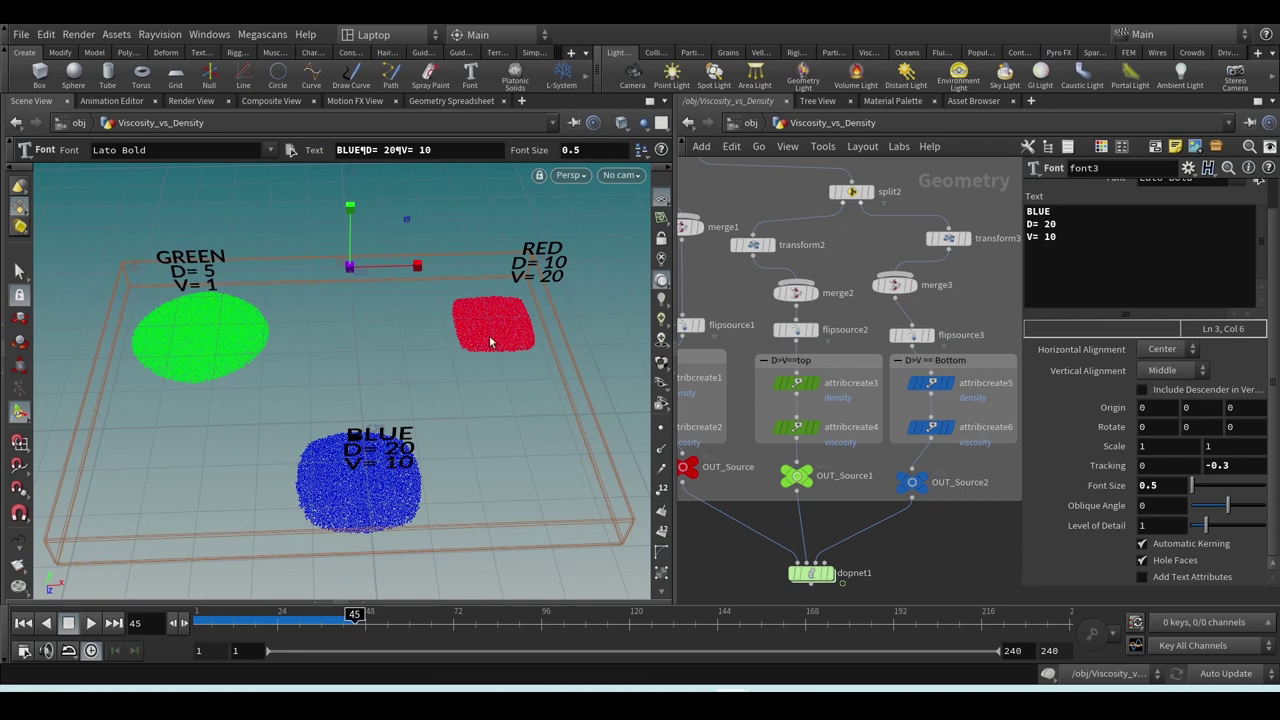
{"action": "key", "text": "Escape"}
{"action": "left_click_drag", "start_coordinate": [188, 267], "coordinate": [403, 355]}
{"action": "key", "text": "Return"}
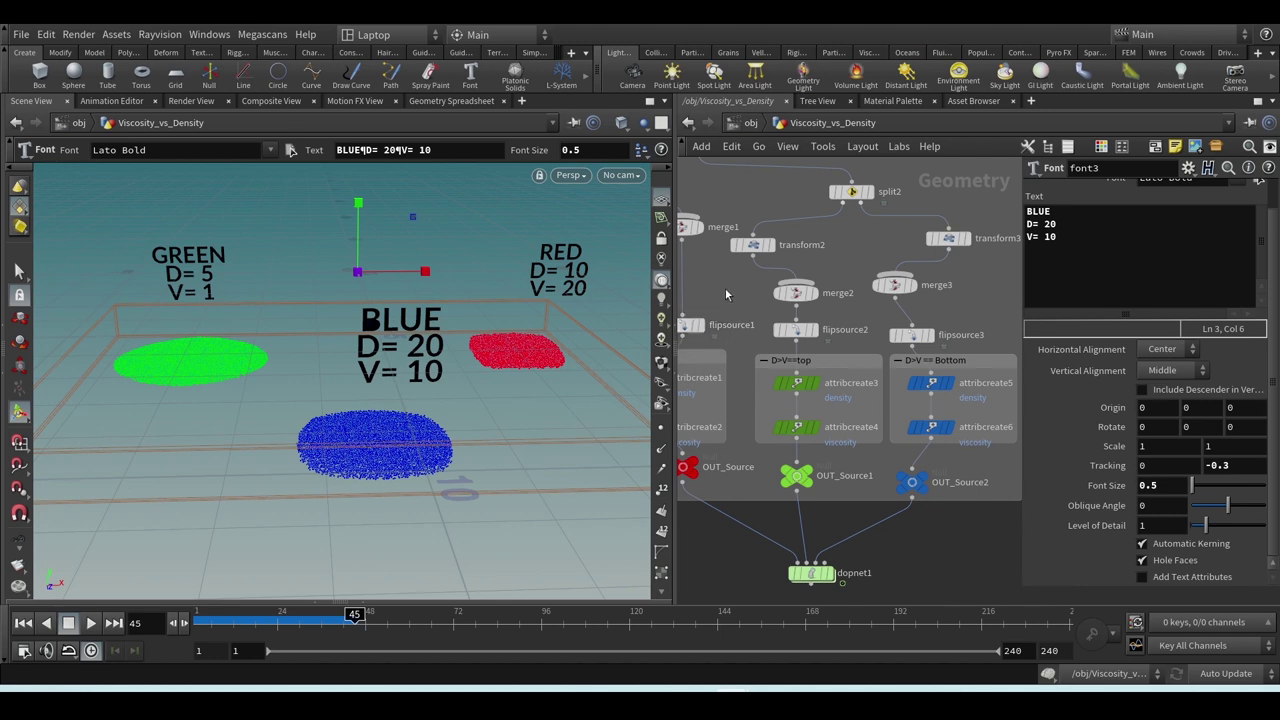
- Set the blue source's density value in attribcreate5 to 1000
{"action": "mouse_move", "coordinate": [725, 288]}
{"action": "middle_mouse_down"}
{"action": "mouse_move", "coordinate": [857, 345]}
{"action": "mouse_move", "coordinate": [720, 264]}
{"action": "middle_mouse_up"}
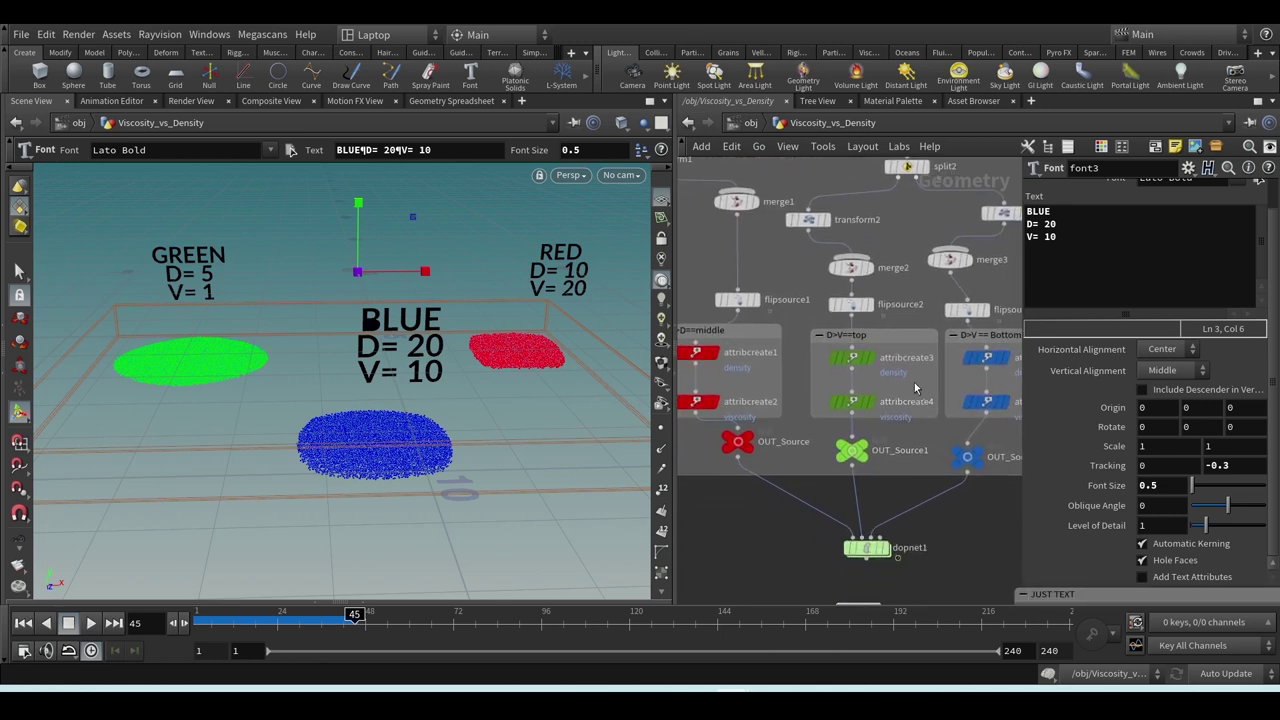
{"action": "middle_click_drag", "start_coordinate": [868, 373], "coordinate": [809, 371]}
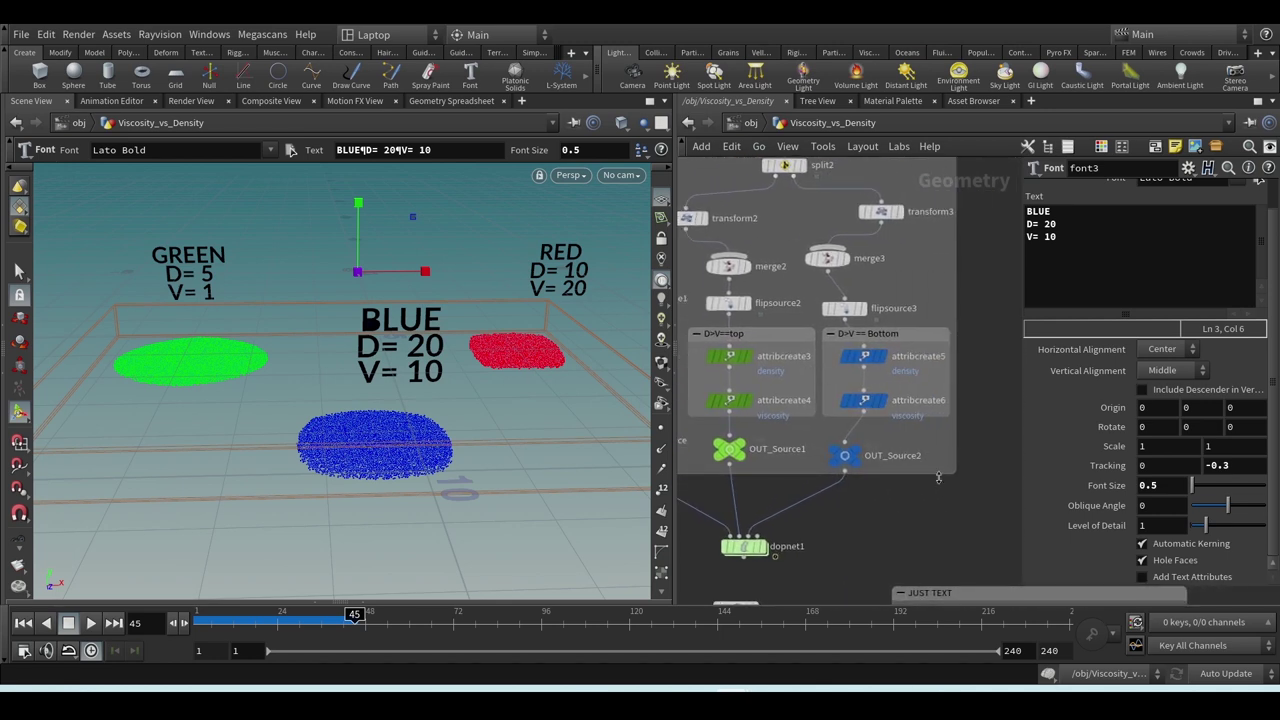
{"action": "left_click", "coordinate": [865, 360]}
{"action": "left_click_drag", "start_coordinate": [1193, 455], "coordinate": [1093, 463]}
{"action": "type", "text": "1000"}
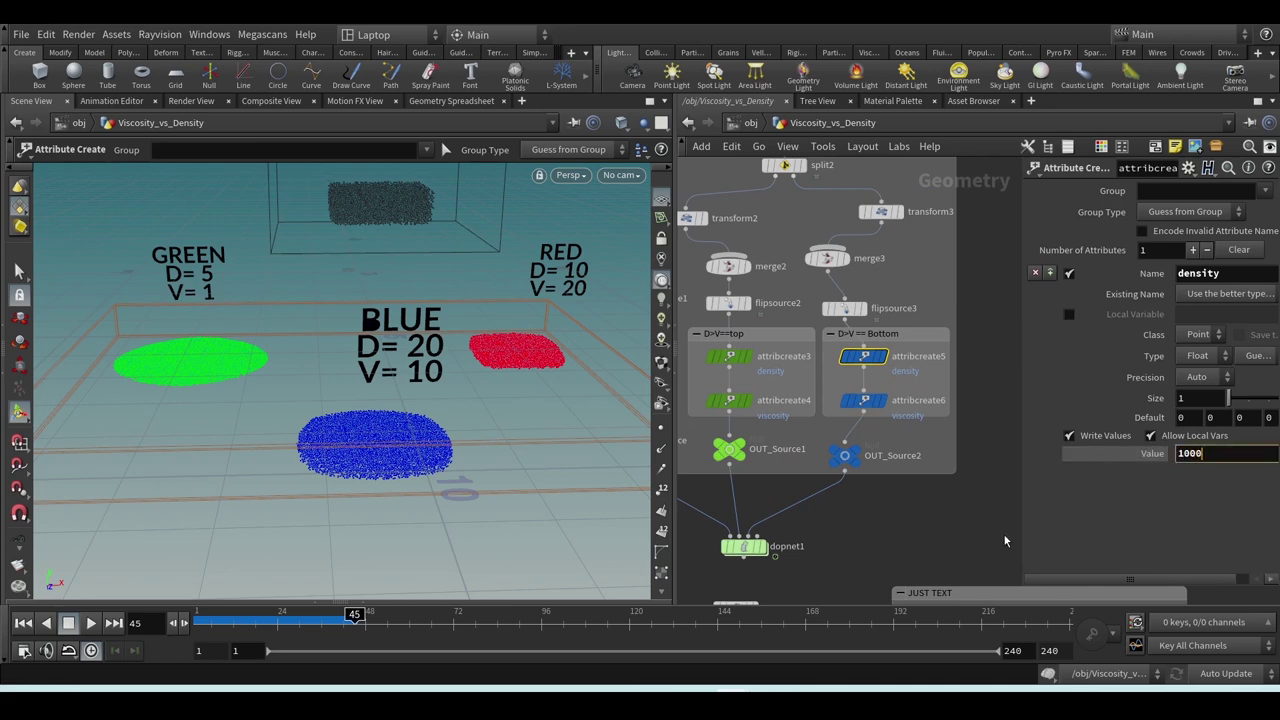
{"action": "key", "text": "Return"}
- Update the density line of the blue label text in font3 to D= 1000
{"action": "middle_click_drag", "start_coordinate": [977, 525], "coordinate": [858, 288]}
{"action": "scroll", "coordinate": [972, 389], "scroll_direction": "up", "scroll_amount": 1}
{"action": "left_click", "coordinate": [997, 394]}
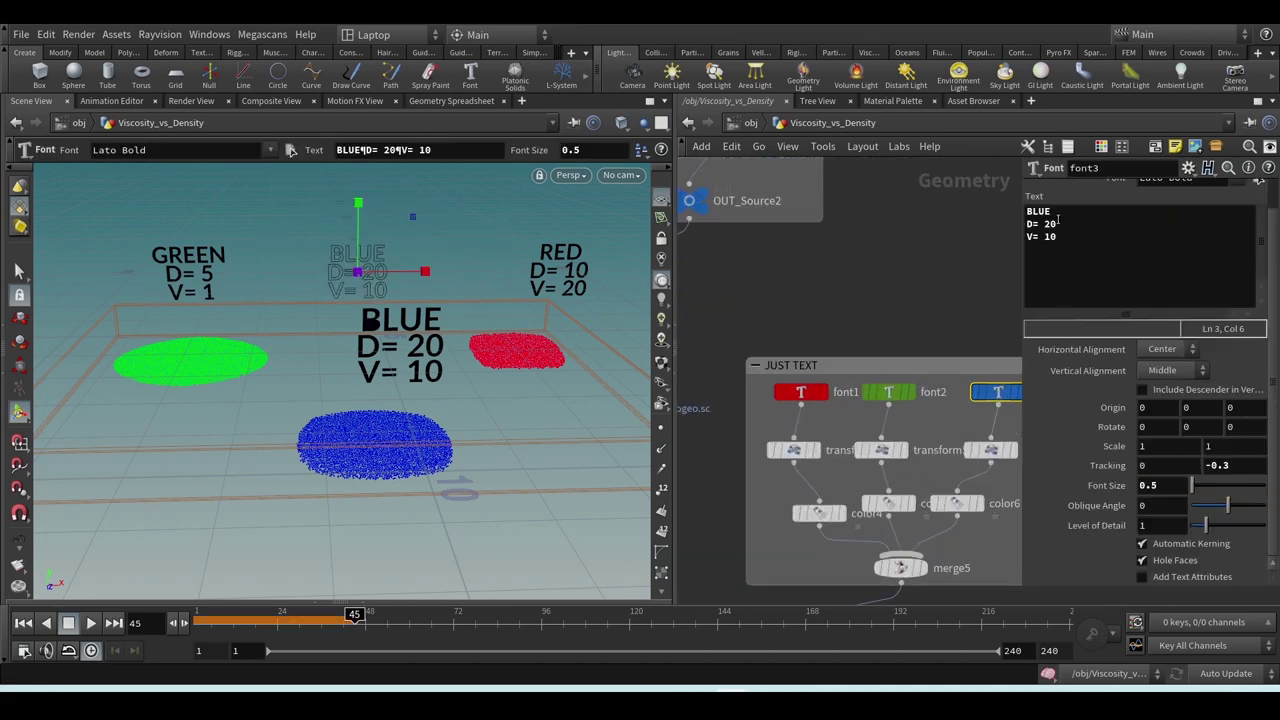
{"action": "double_click", "coordinate": [1047, 223]}
{"action": "type", "text": "1000"}
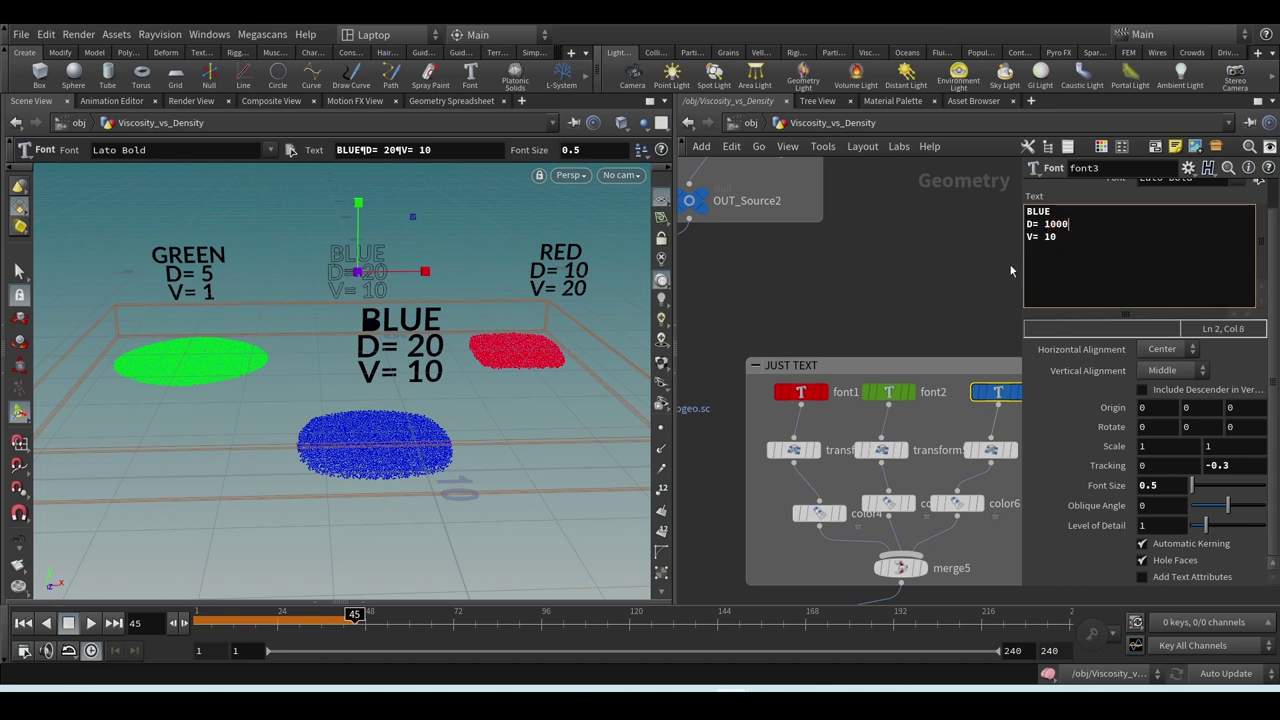
{"action": "middle_click_drag", "start_coordinate": [825, 302], "coordinate": [1017, 417]}
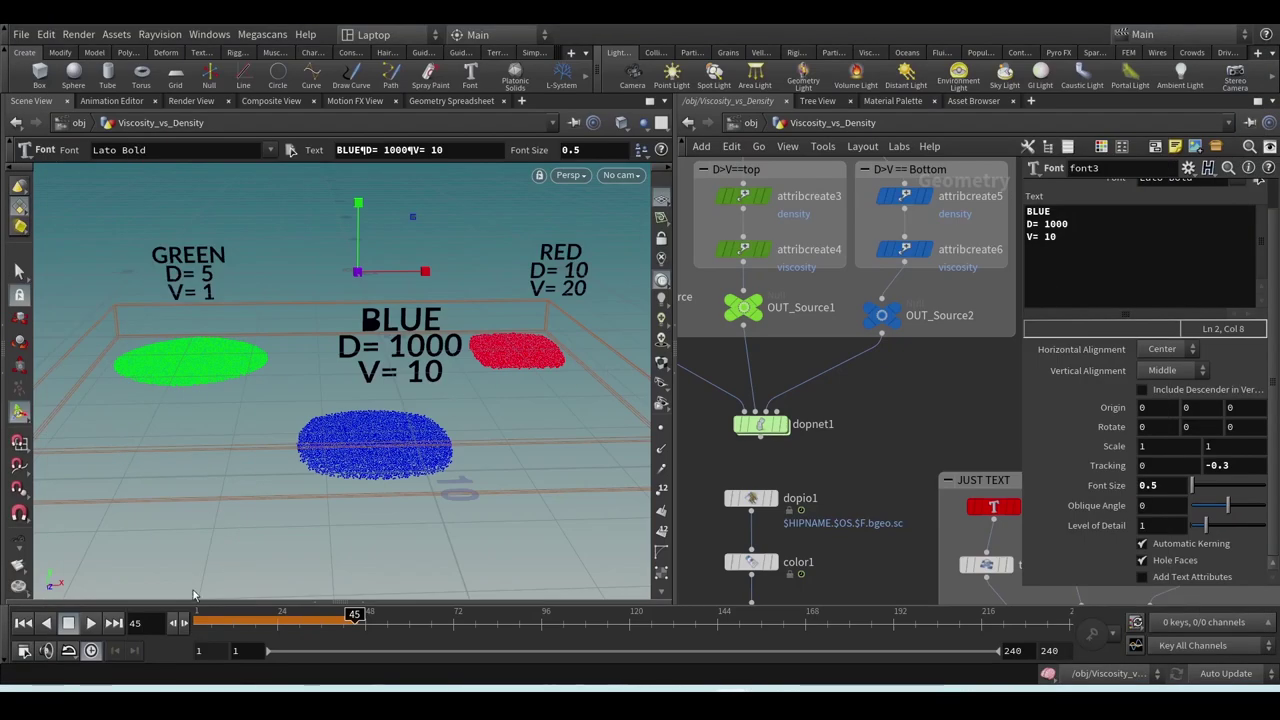
- Replay the simulation from frame 1 to about frame 33 to examine the blue fluid, and rewind it
{"action": "left_click", "coordinate": [22, 622]}
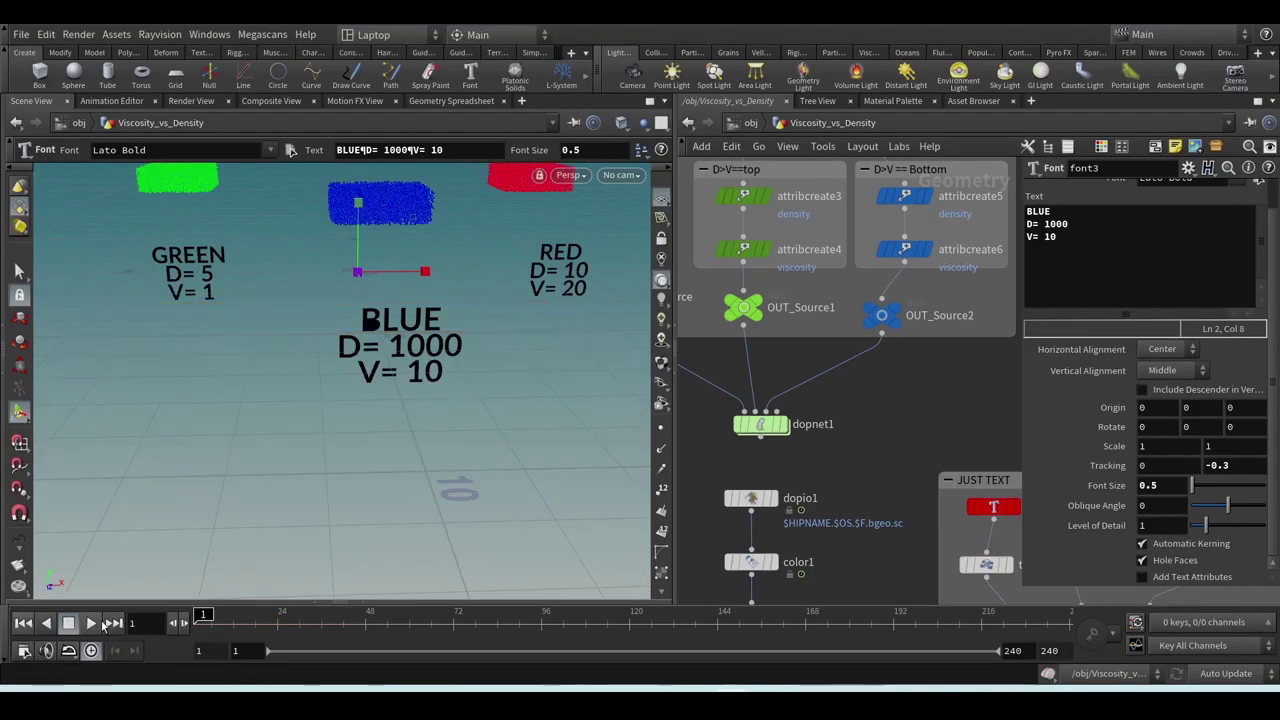
{"action": "left_click", "coordinate": [90, 622]}
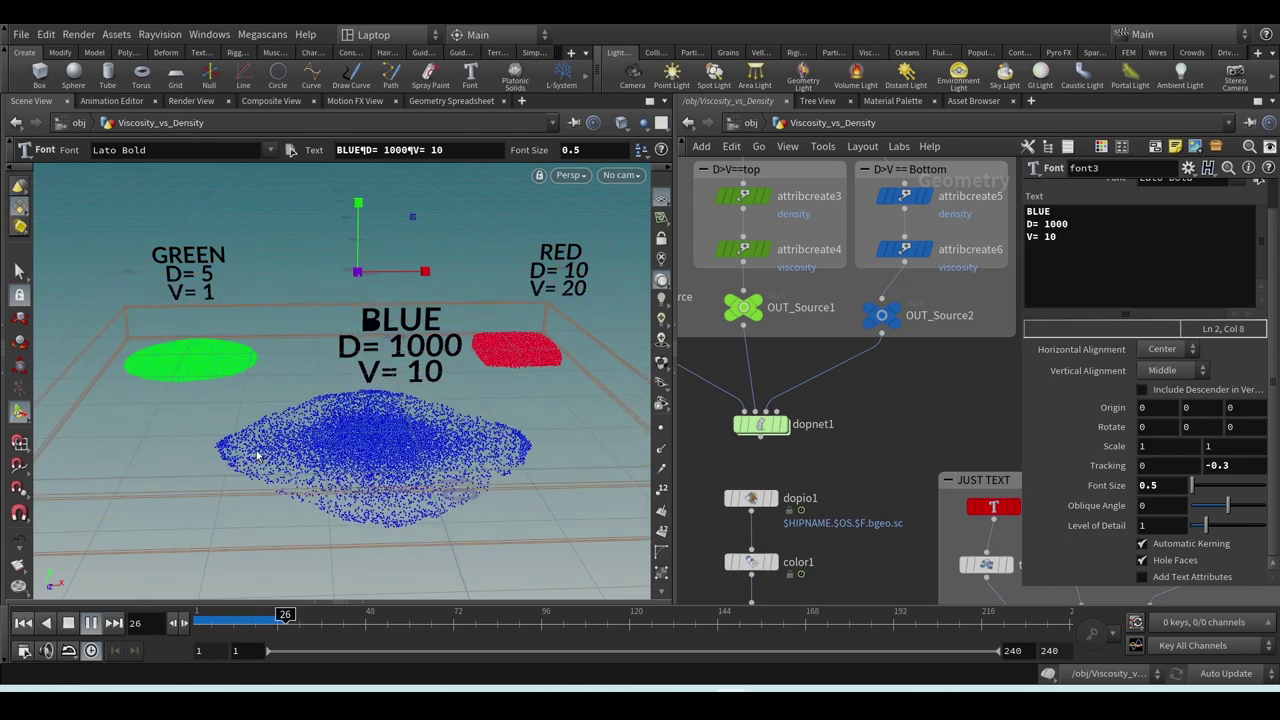
{"action": "left_click", "coordinate": [68, 622]}
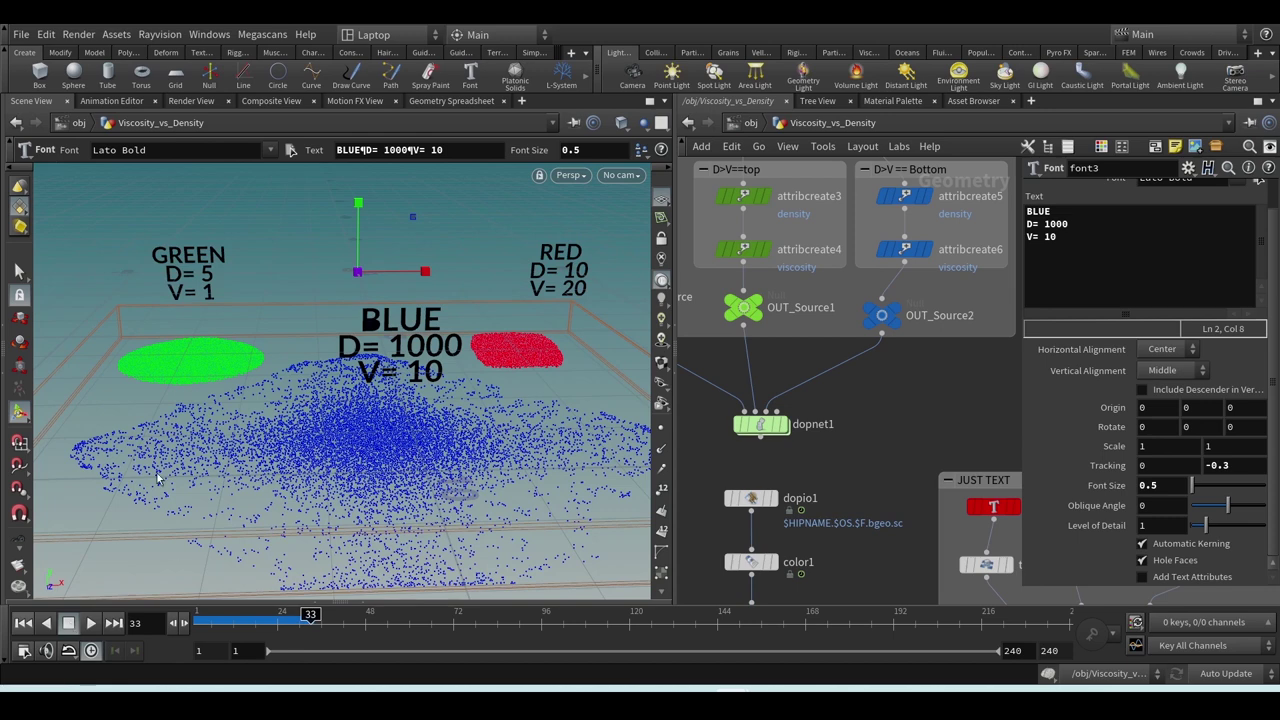
{"action": "left_click", "coordinate": [17, 626]}
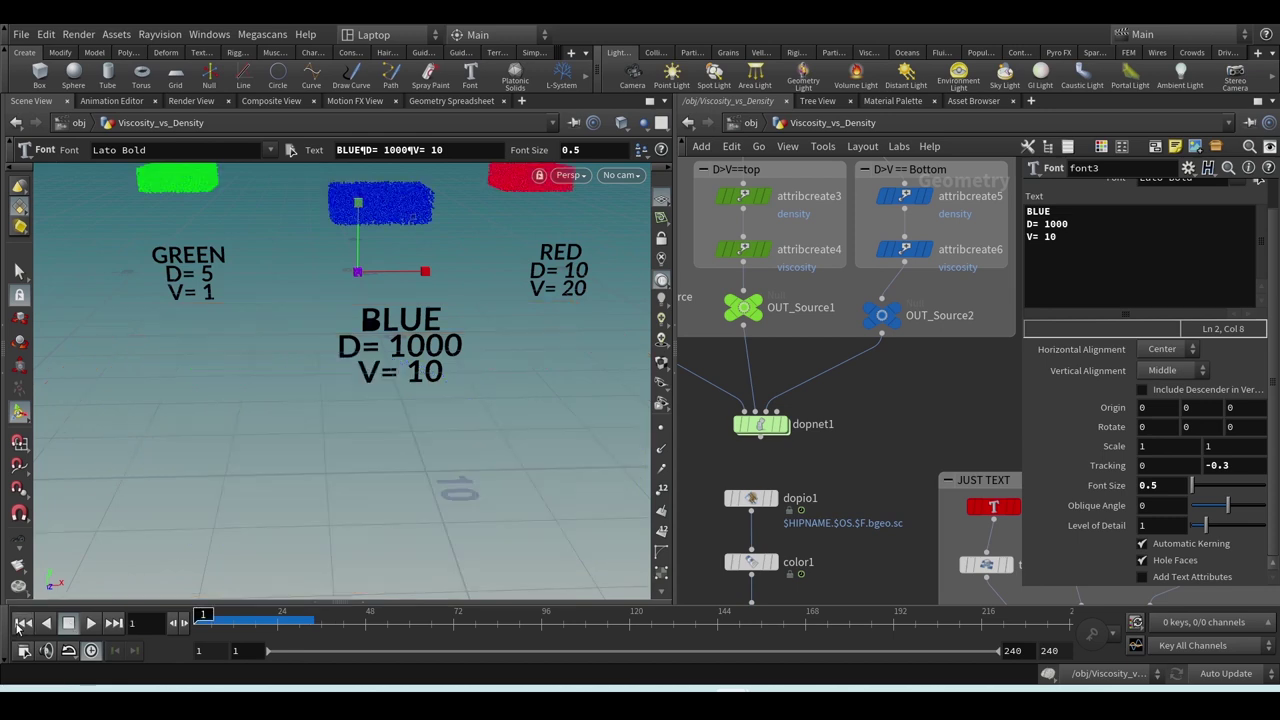
- Reset flipobject1's physical density in dopnet1 to its default of 1000 and check Density by Attribute on flipsolver1
{"action": "double_click", "coordinate": [781, 427]}
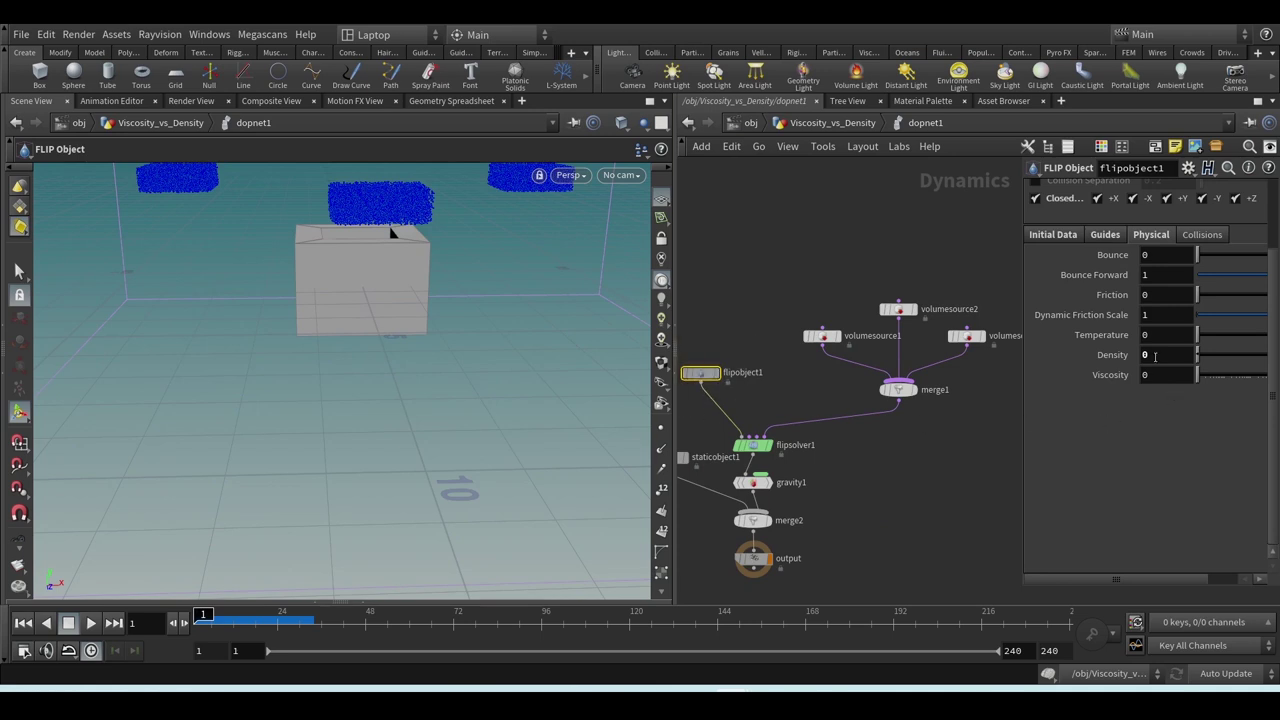
{"action": "middle_click", "coordinate": [1111, 358], "text": "ctrl"}
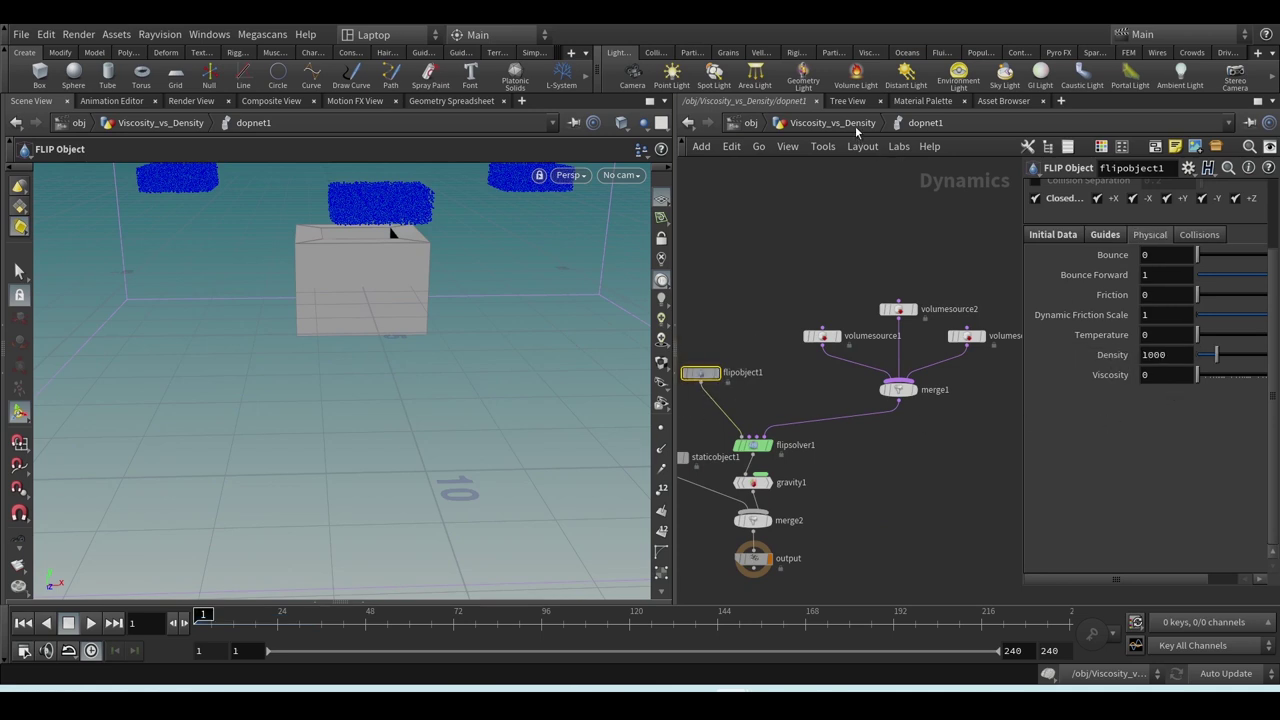
{"action": "left_click", "coordinate": [752, 445]}
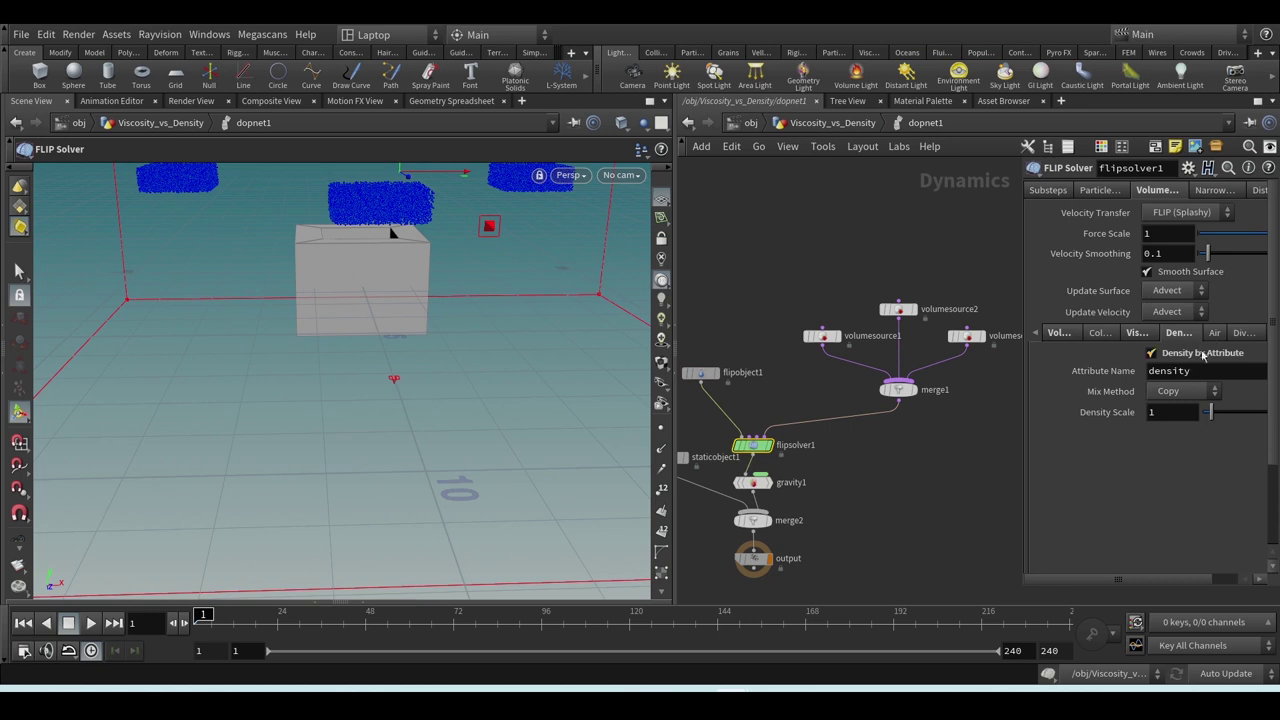
{"action": "left_click", "coordinate": [828, 123]}
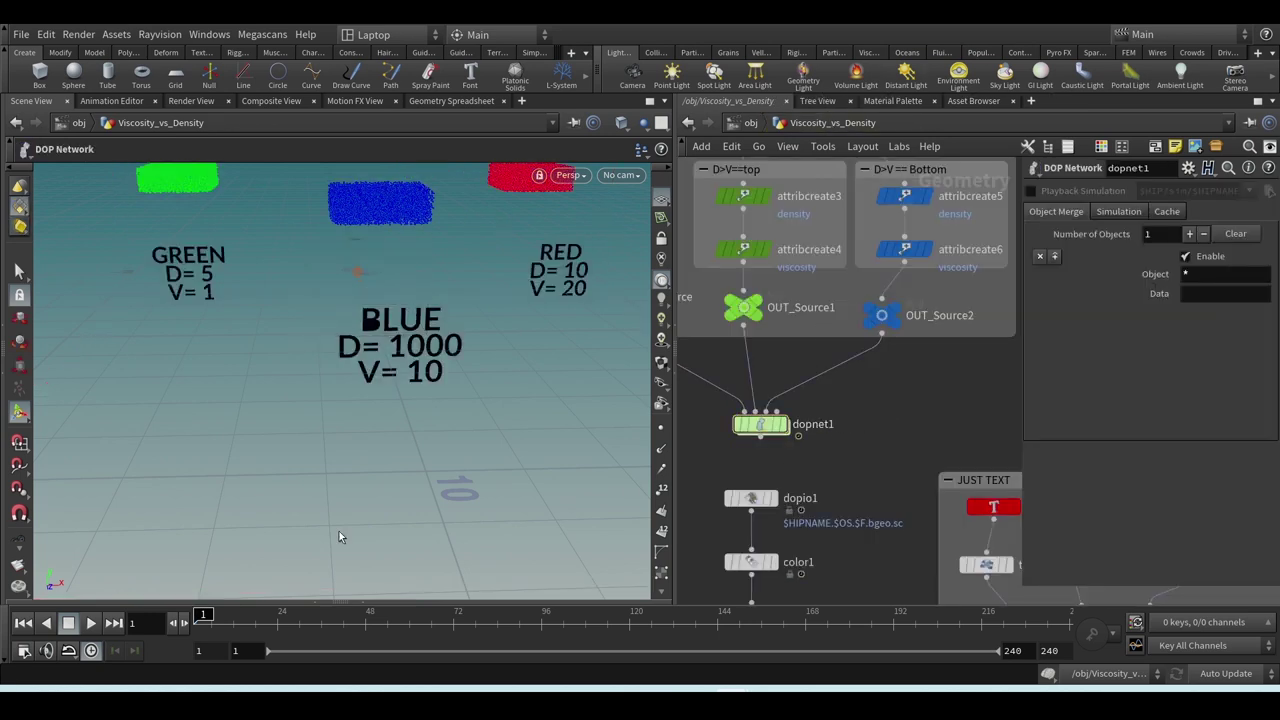
- Play the simulation to about frame 29 to test the restored flipobject1 density, and rewind to frame 1
{"action": "left_click", "coordinate": [90, 622]}
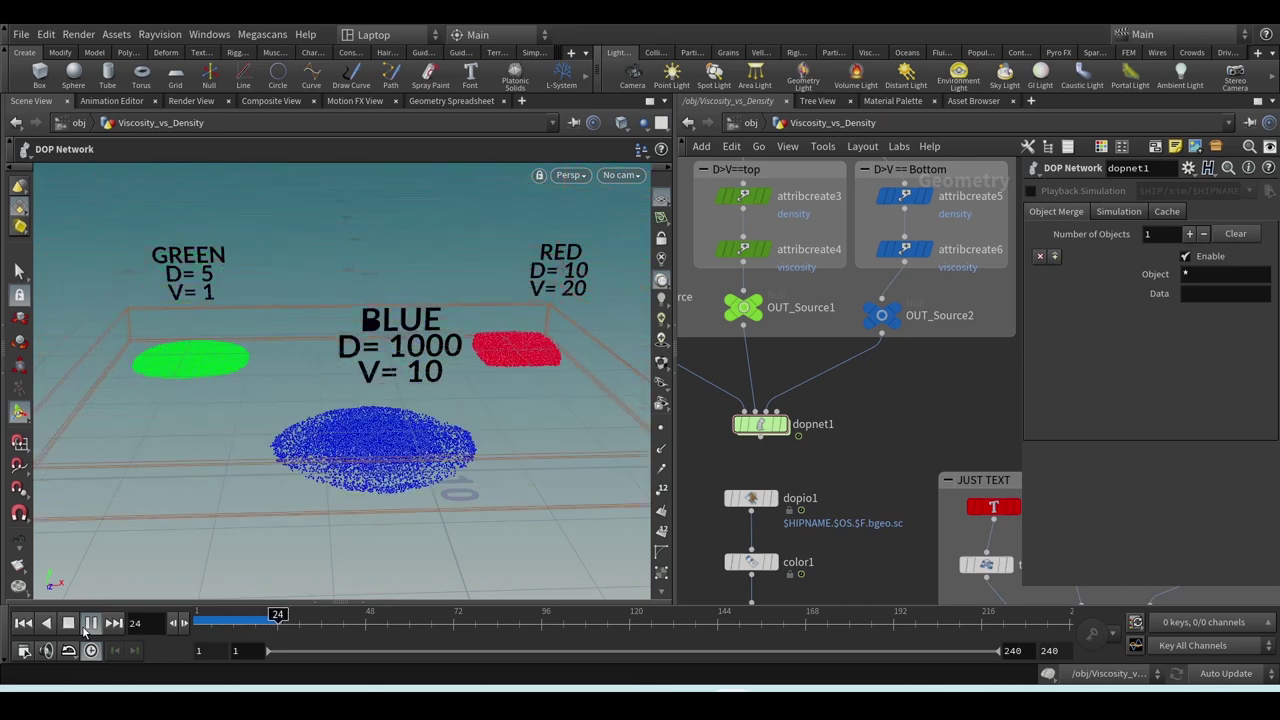
{"action": "left_click", "coordinate": [23, 623]}
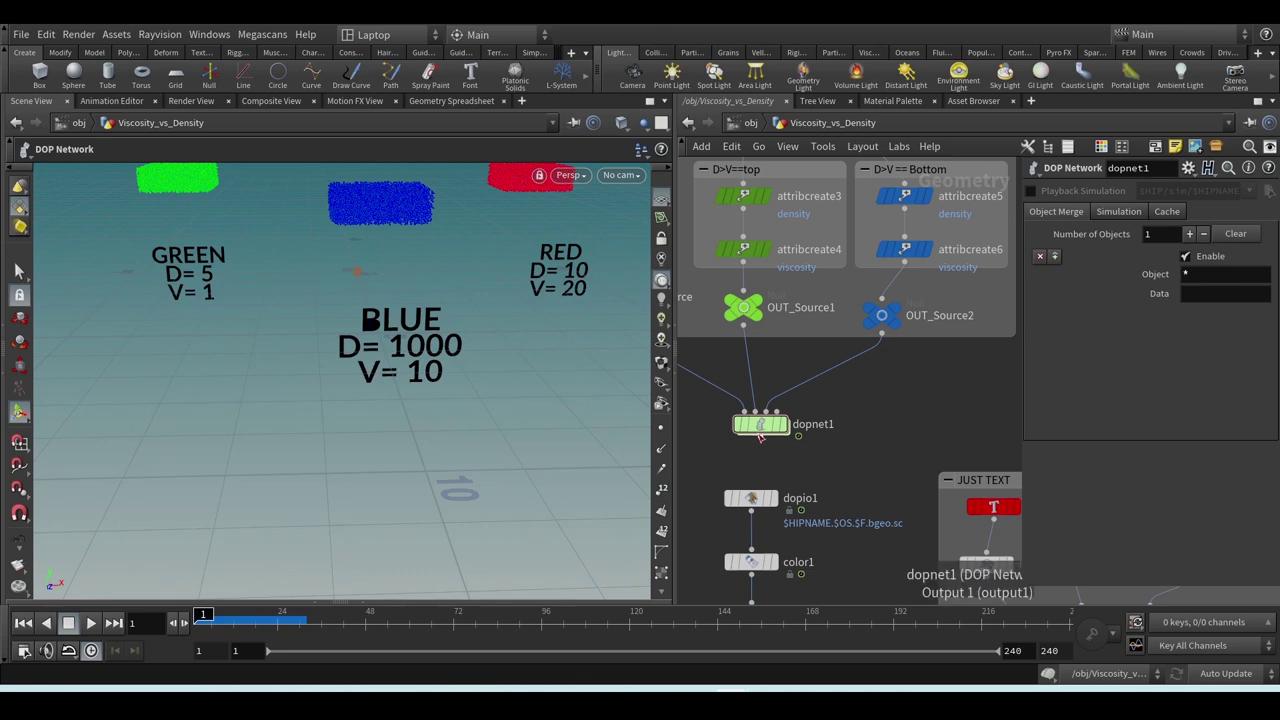
- Set flipobject1's physical viscosity in dopnet1 to 1000000 and replay the simulation from the Viscosity_vs_Density network
{"action": "double_click", "coordinate": [760, 424]}
{"action": "left_click_drag", "start_coordinate": [705, 398], "coordinate": [705, 399]}
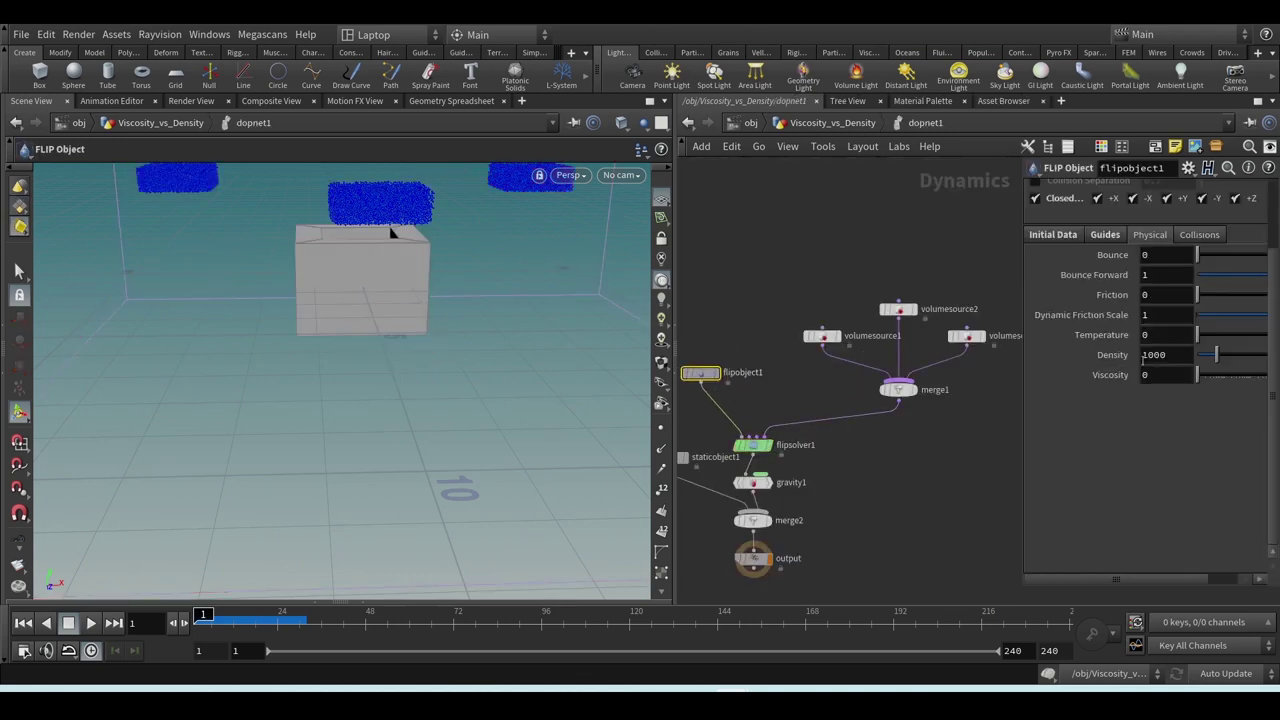
{"action": "left_click", "coordinate": [1170, 375]}
{"action": "type", "text": "1000000"}
{"action": "key", "text": "Return"}
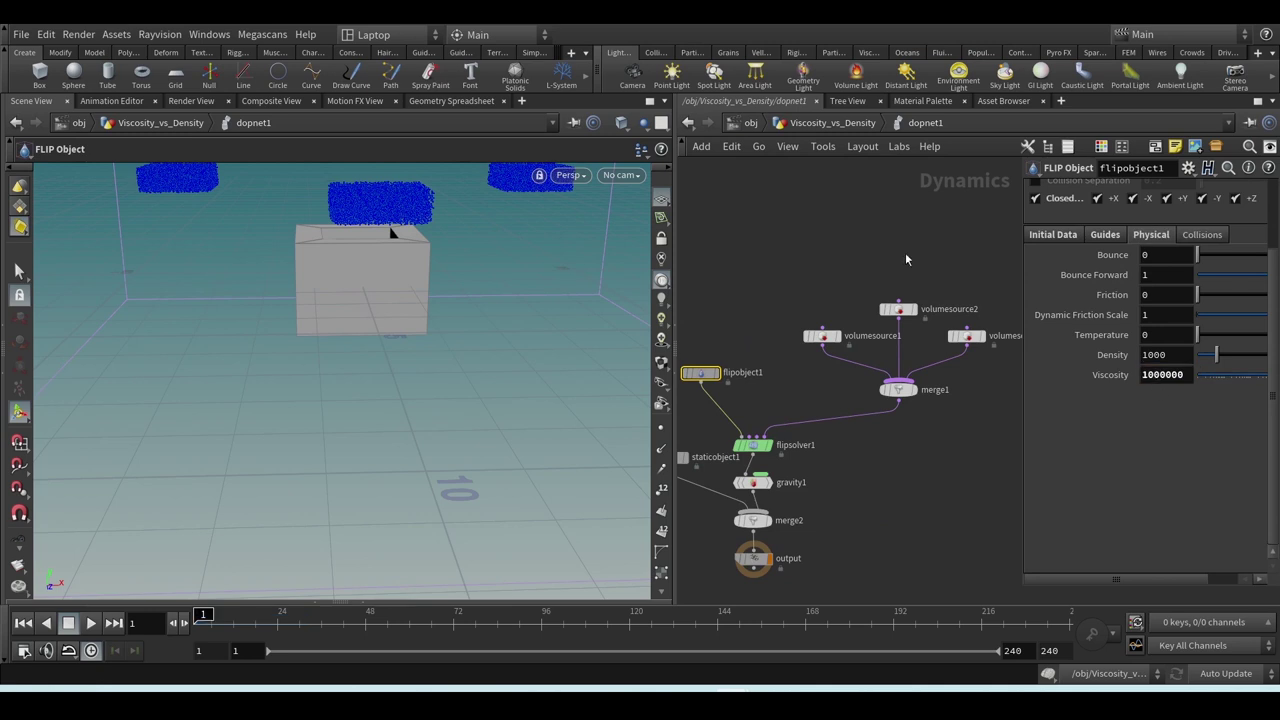
{"action": "left_click", "coordinate": [820, 124]}
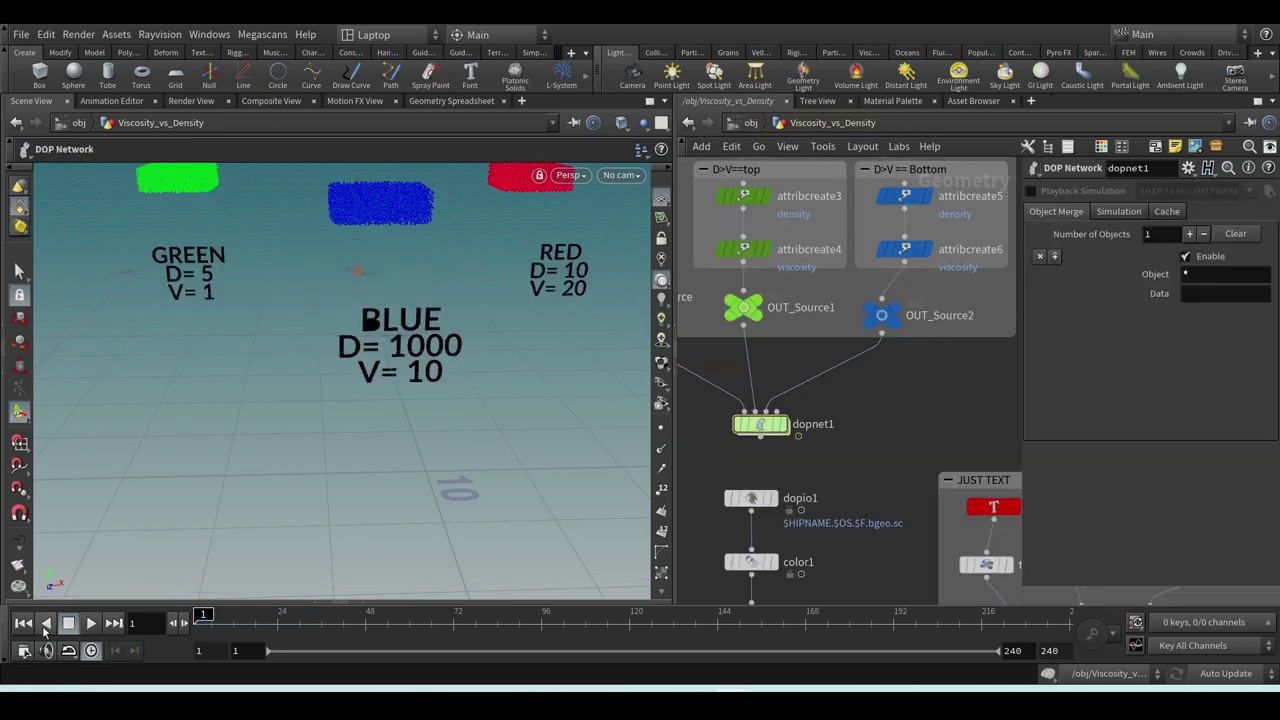
{"action": "left_click", "coordinate": [90, 622]}
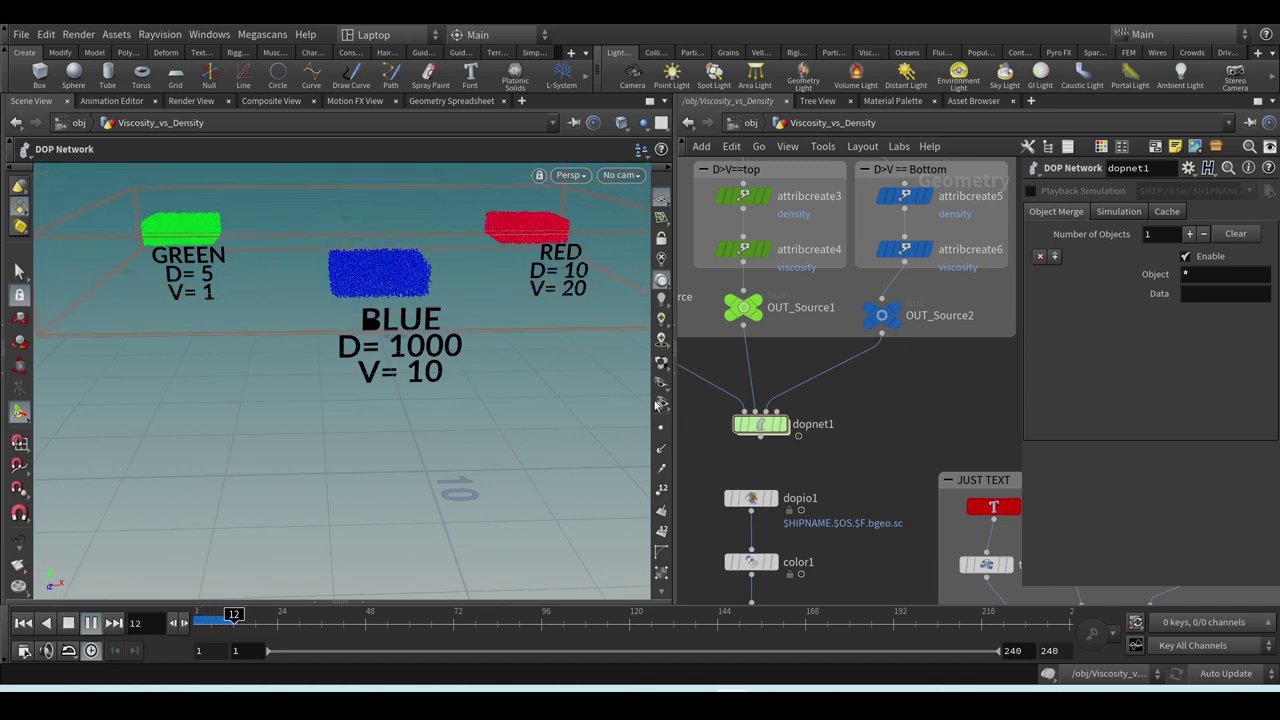
- Rewind the simulation and turn off Density by Attribute and Viscosity by Attribute on flipsolver1 inside dopnet1
{"action": "left_click", "coordinate": [18, 625]}
{"action": "double_click", "coordinate": [760, 424]}
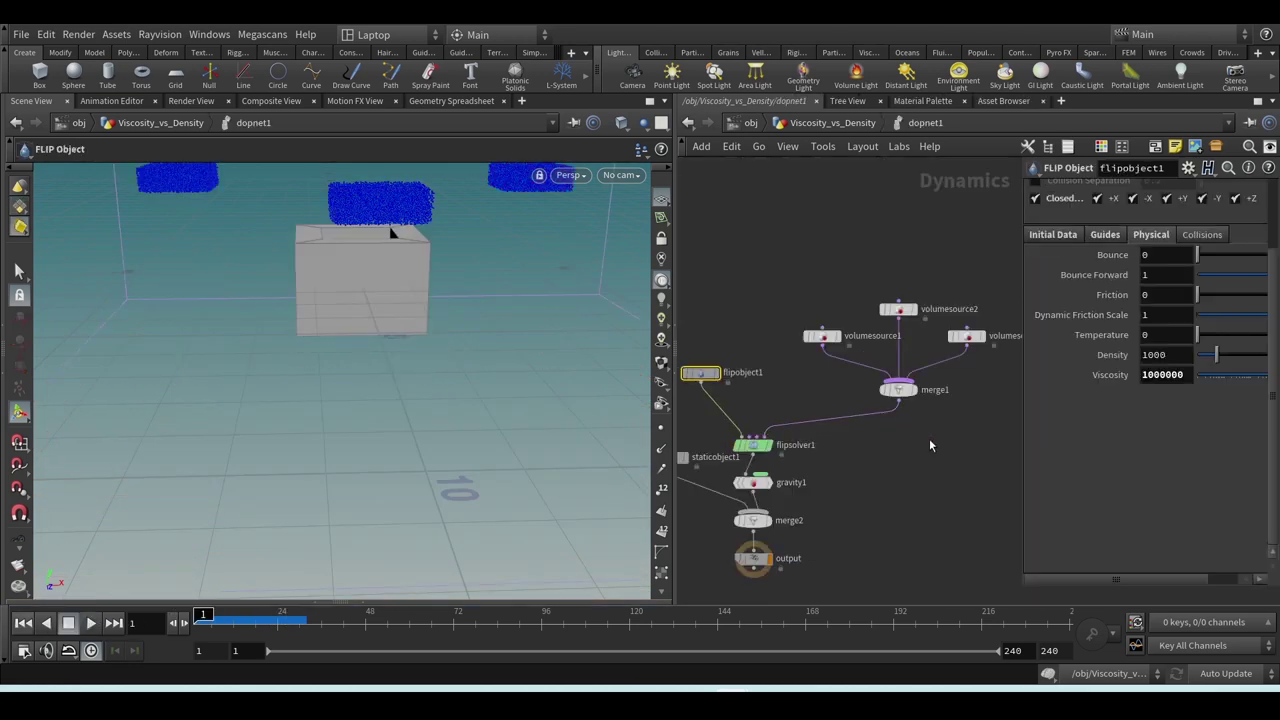
{"action": "left_click", "coordinate": [753, 445]}
{"action": "left_click", "coordinate": [1138, 334]}
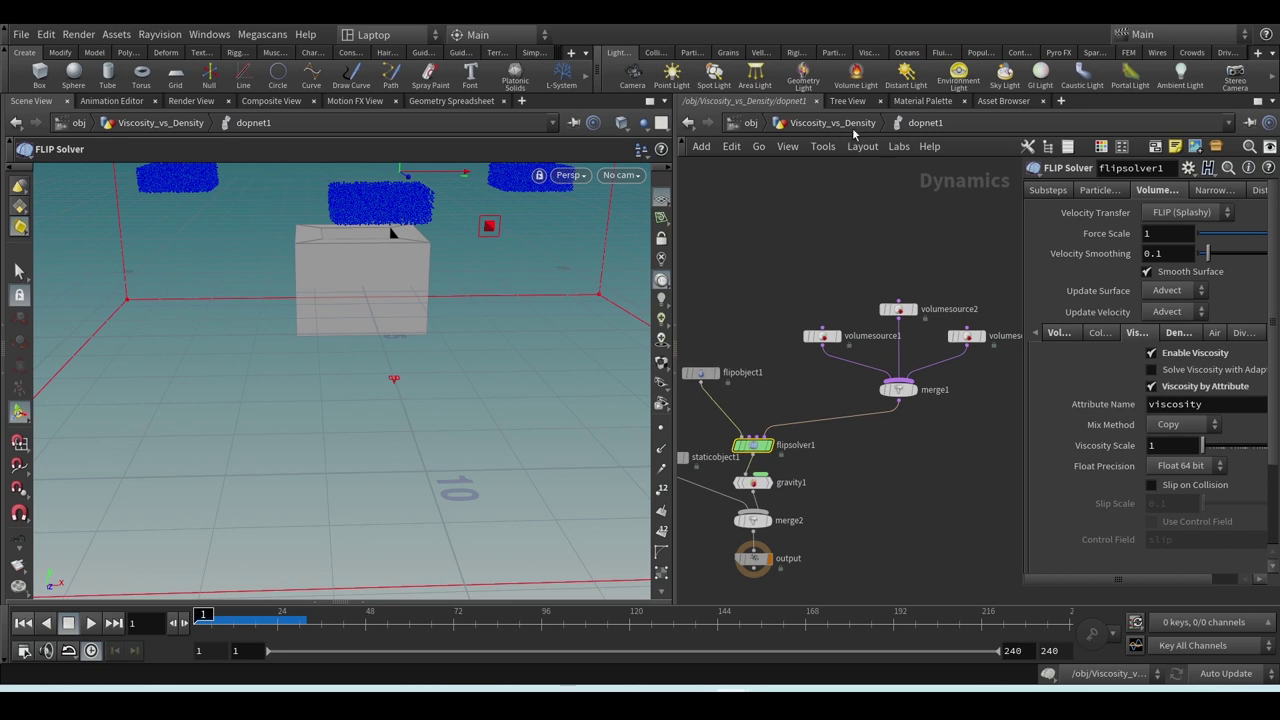
{"action": "left_click", "coordinate": [1182, 336]}
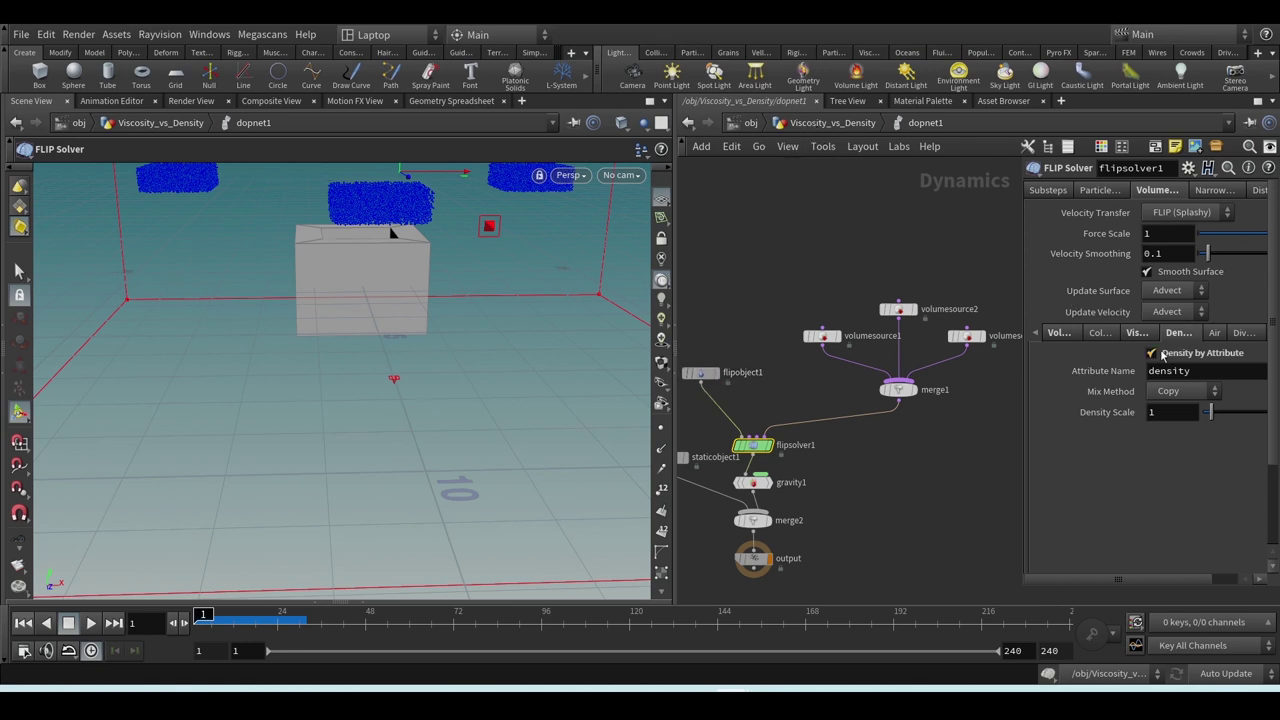
{"action": "left_click", "coordinate": [1137, 332]}
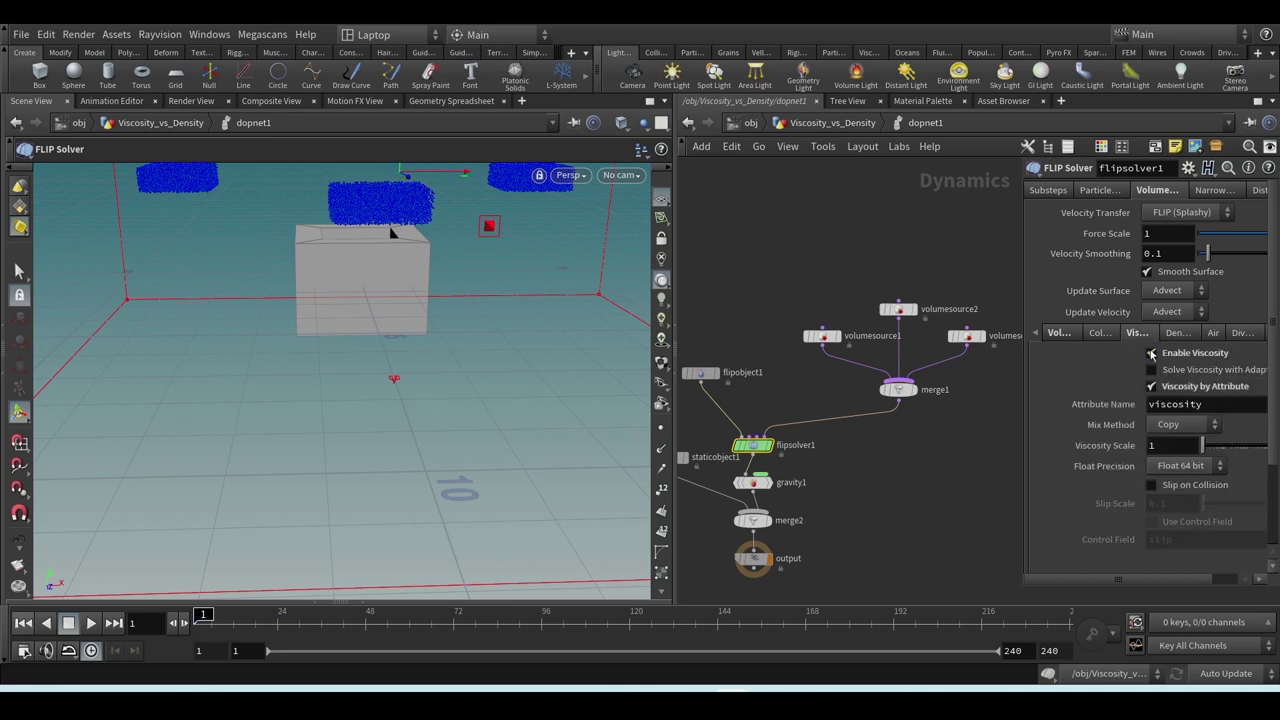
{"action": "left_click", "coordinate": [1182, 387]}
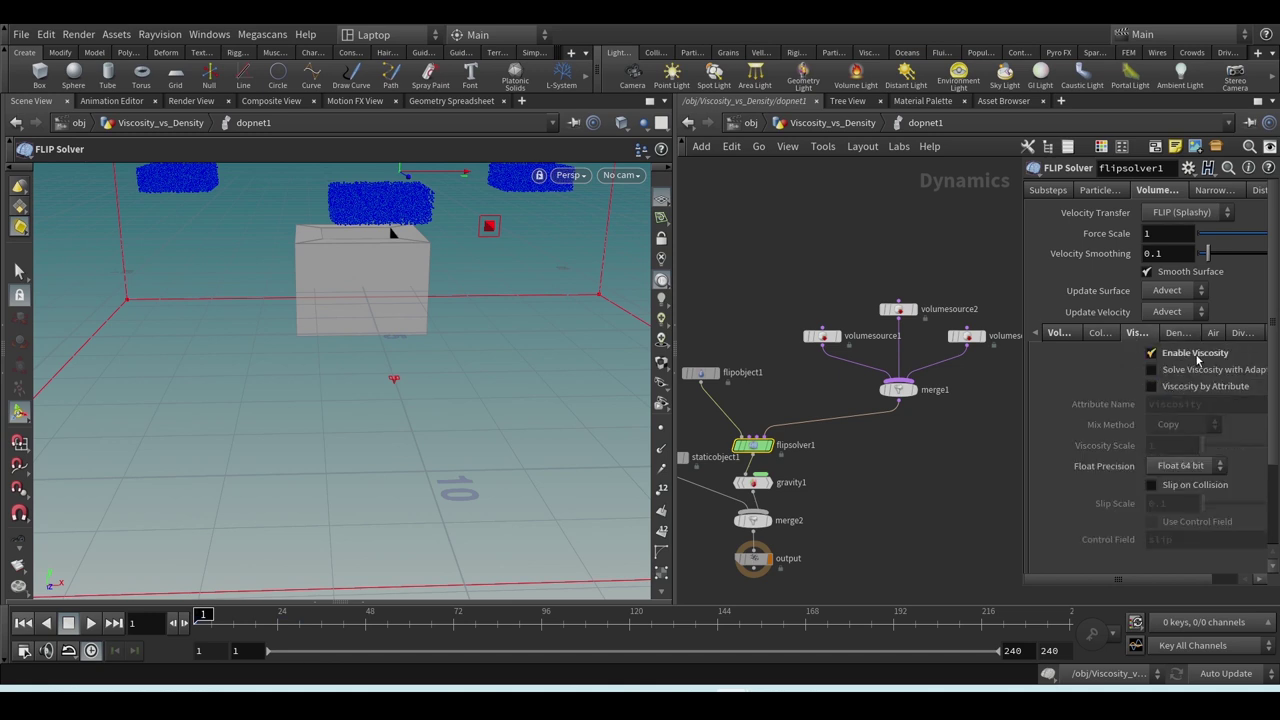
- Play the simulation past frame 29 using flipobject1's own values, rewind it, and reset flipobject1's viscosity to 0
{"action": "middle_click_drag", "start_coordinate": [881, 495], "coordinate": [910, 498]}
{"action": "scroll", "coordinate": [497, 394], "scroll_direction": "down", "scroll_amount": 3}
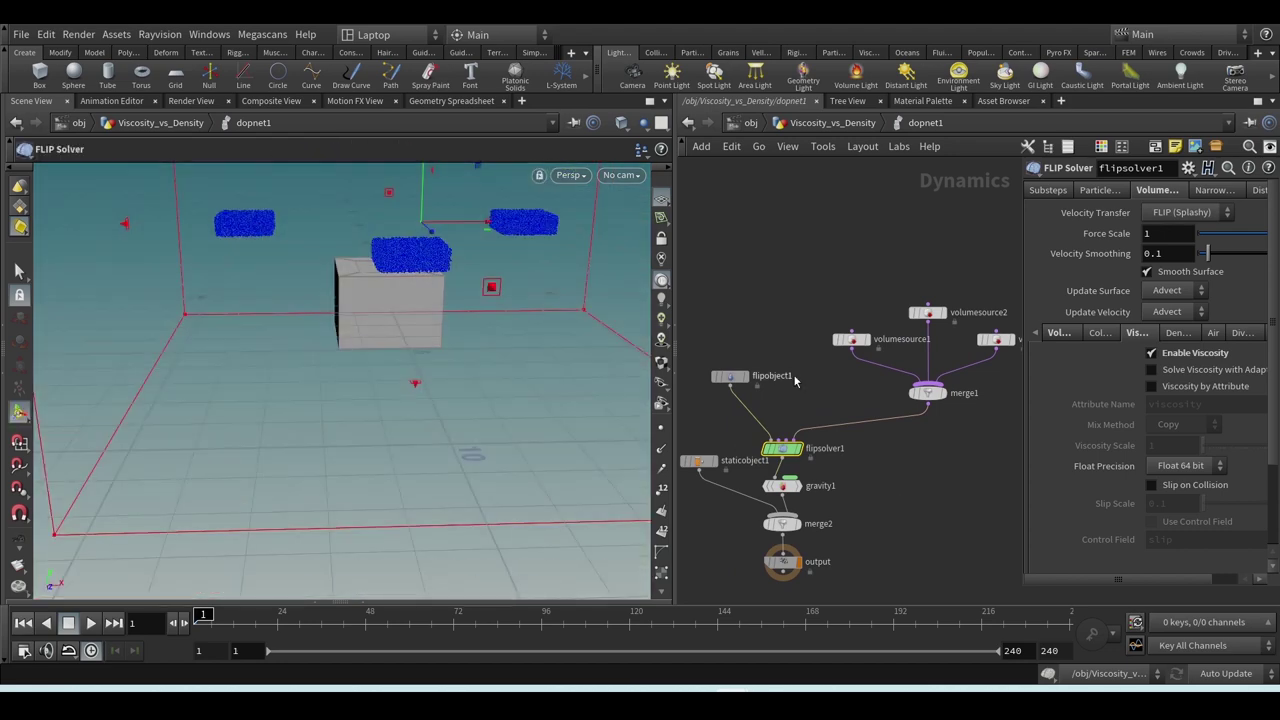
{"action": "left_click", "coordinate": [729, 376]}
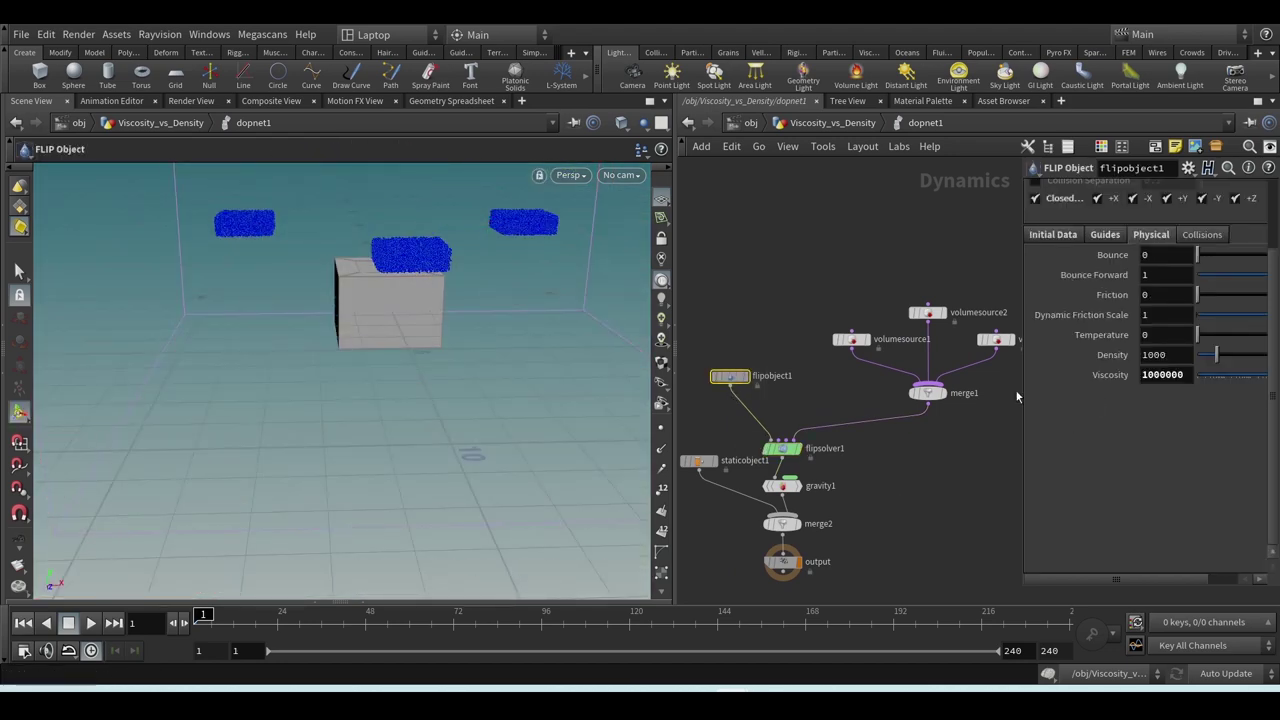
{"action": "left_click", "coordinate": [90, 623]}
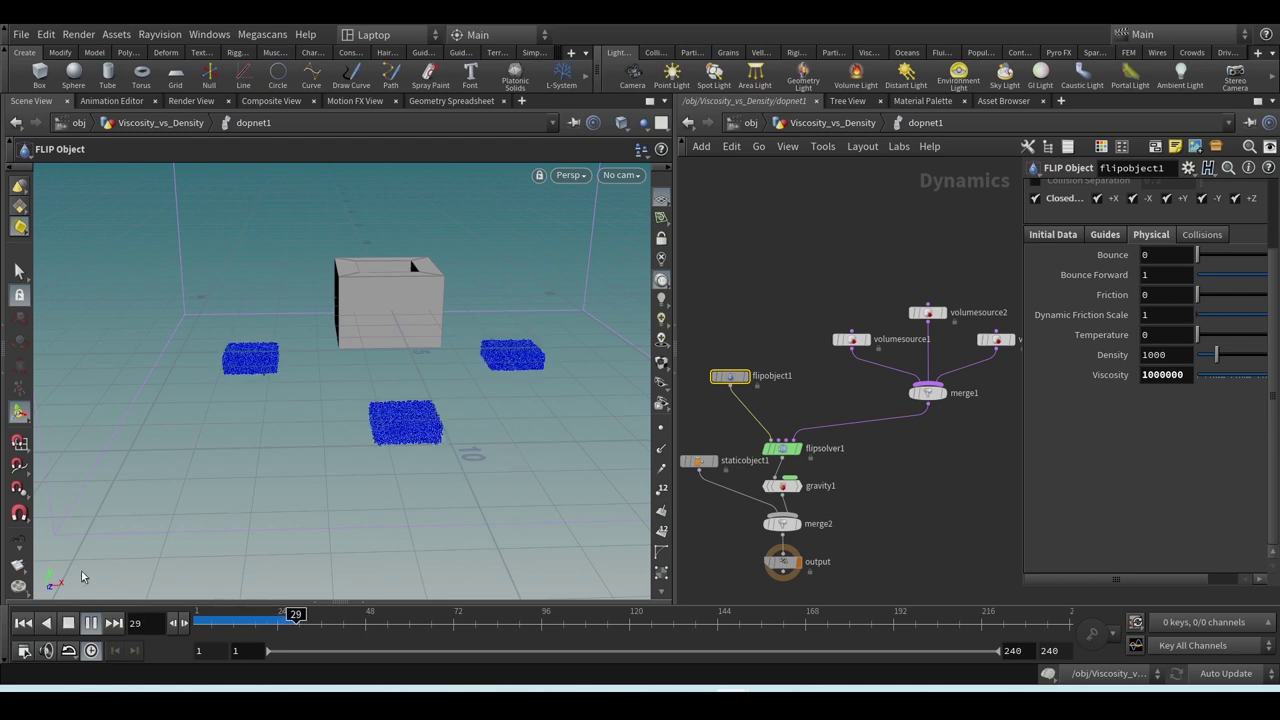
{"action": "left_click", "coordinate": [23, 622]}
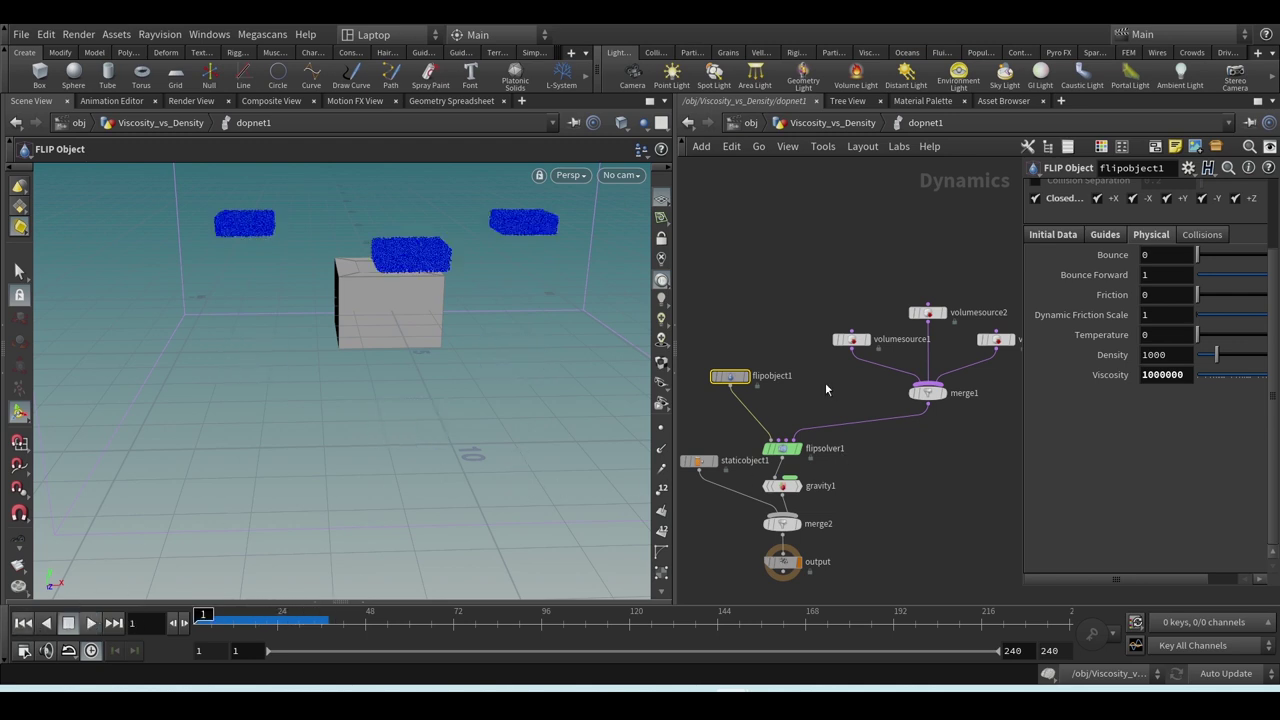
{"action": "middle_click", "coordinate": [1108, 374], "text": "ctrl"}
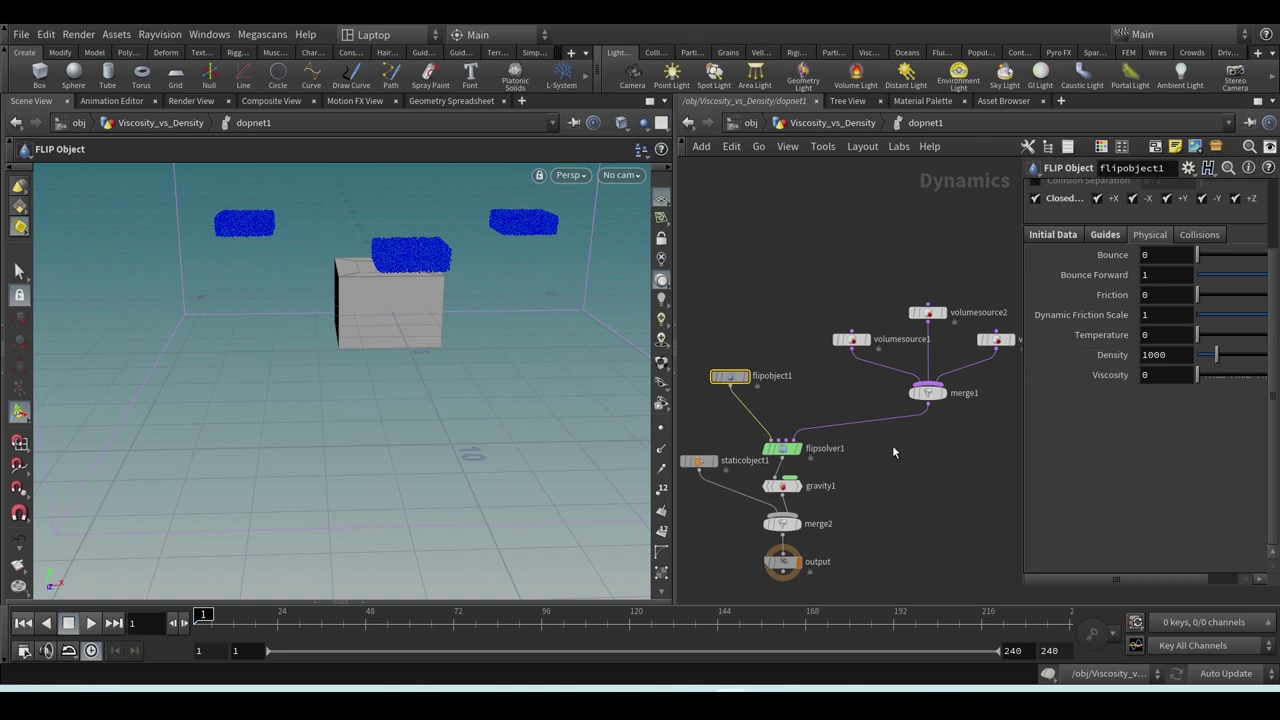
- Bypass all six density and viscosity Attribute Create nodes of the three sources in the Viscosity_vs_Density network
{"action": "left_click", "coordinate": [821, 128]}
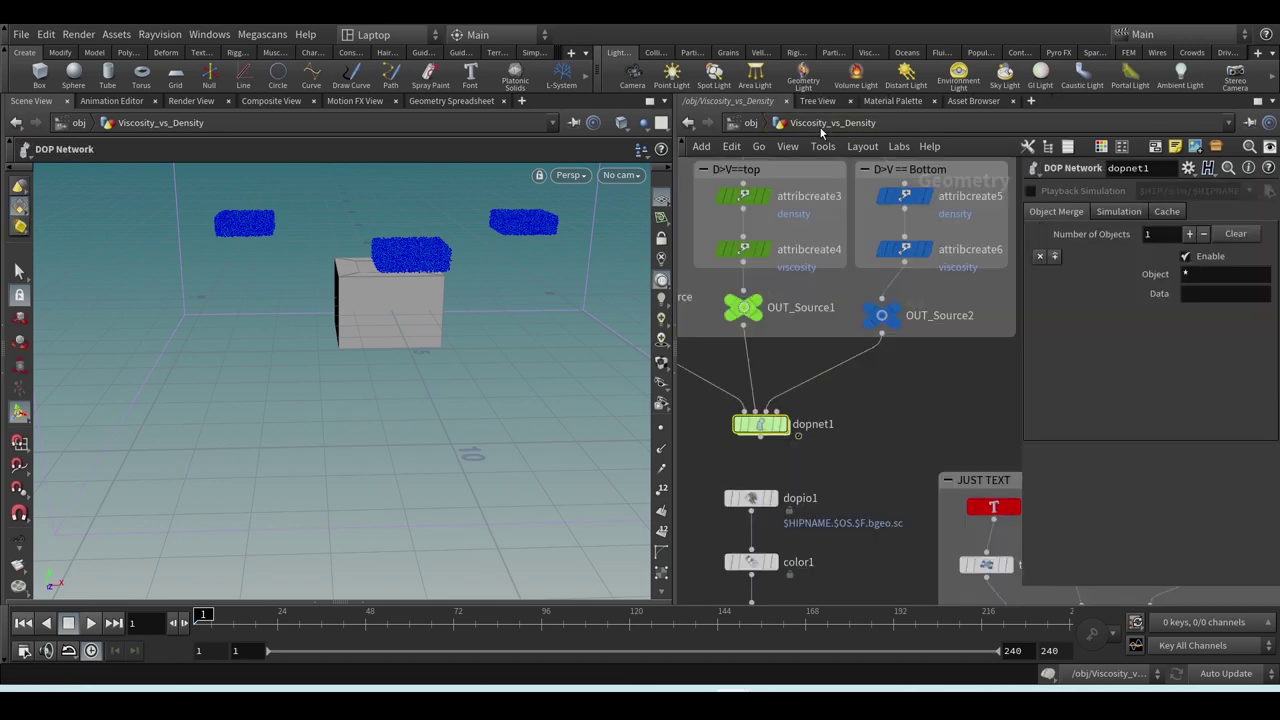
{"action": "scroll", "coordinate": [911, 374], "scroll_direction": "down", "scroll_amount": 2}
{"action": "middle_click_drag", "start_coordinate": [911, 374], "coordinate": [961, 438]}
{"action": "scroll", "coordinate": [811, 362], "scroll_direction": "up", "scroll_amount": 2}
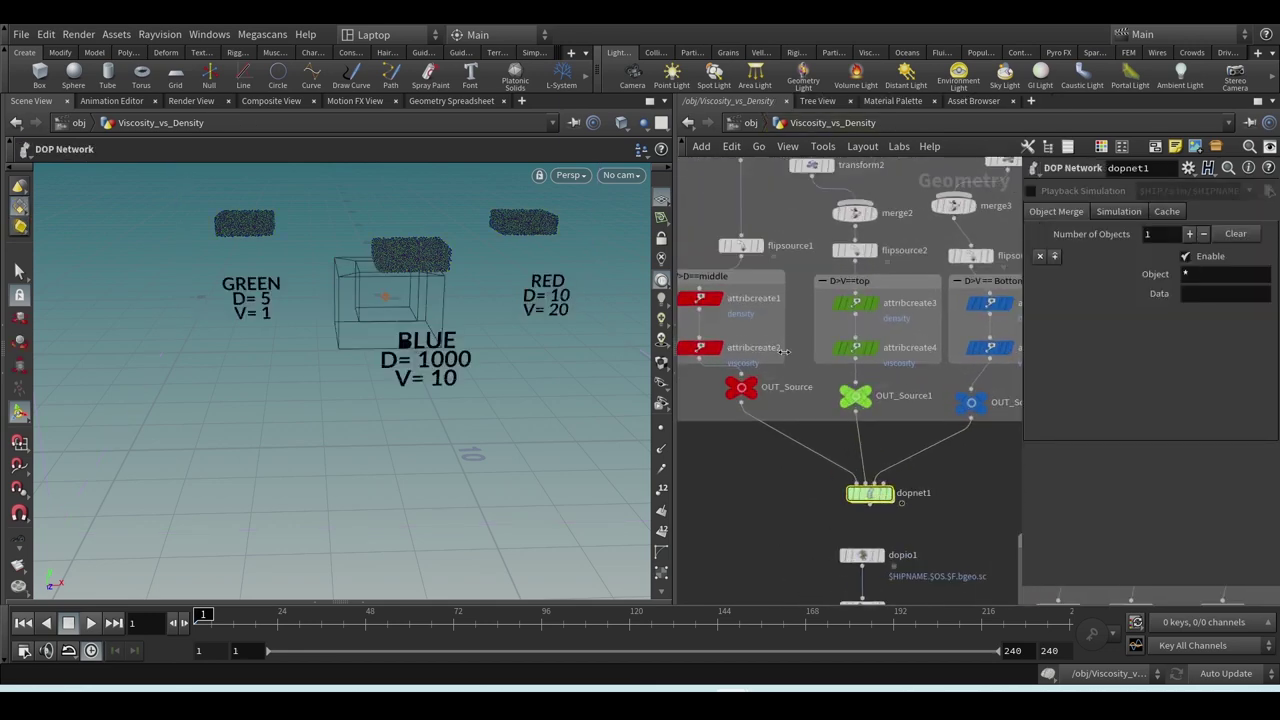
{"action": "left_click_drag", "start_coordinate": [708, 302], "coordinate": [1016, 378]}
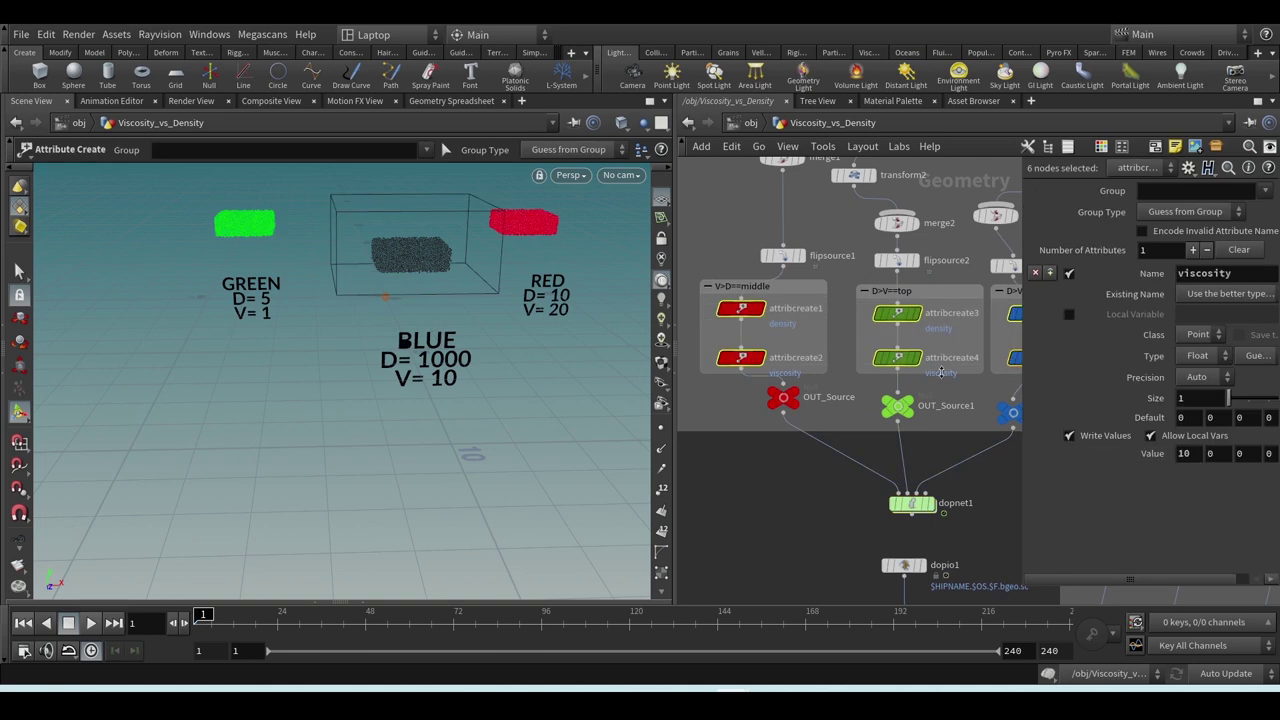
{"action": "left_click", "coordinate": [722, 312]}
{"action": "left_click", "coordinate": [740, 506]}
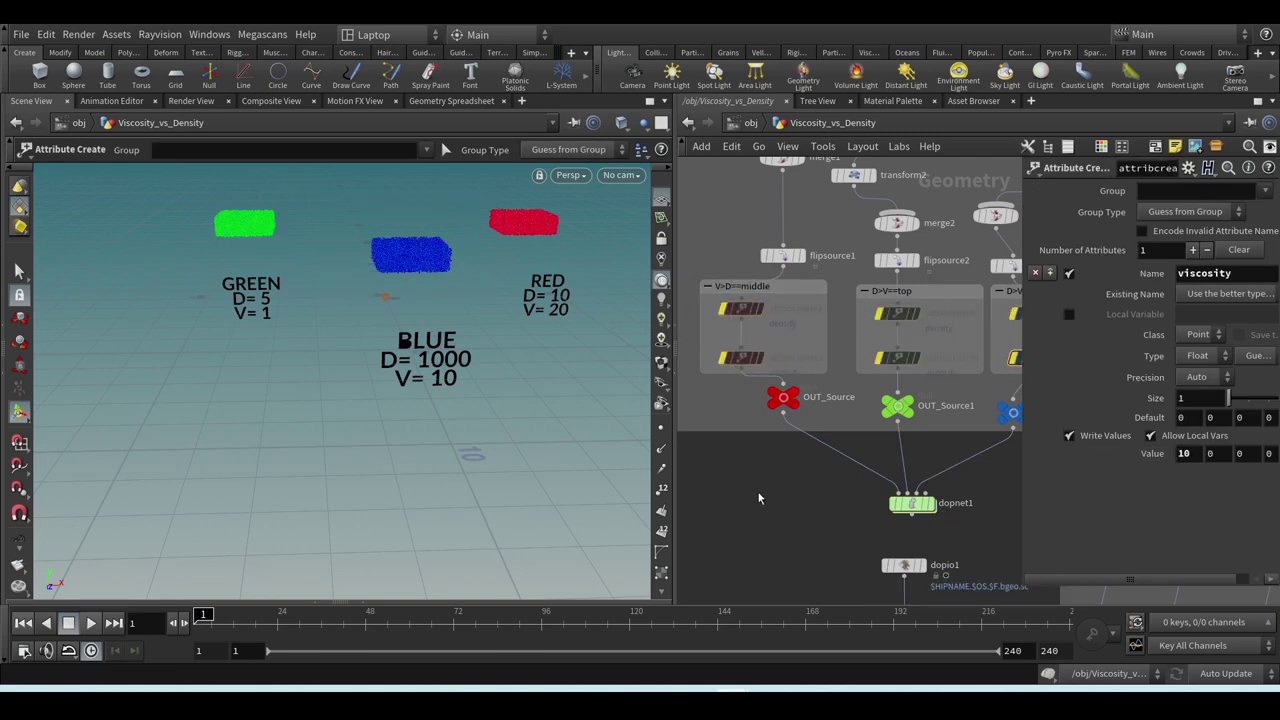
- Set flipobject1's physical viscosity to 10 inside dopnet1
{"action": "scroll", "coordinate": [770, 496], "scroll_direction": "down", "scroll_amount": 2}
{"action": "middle_click_drag", "start_coordinate": [801, 494], "coordinate": [739, 499]}
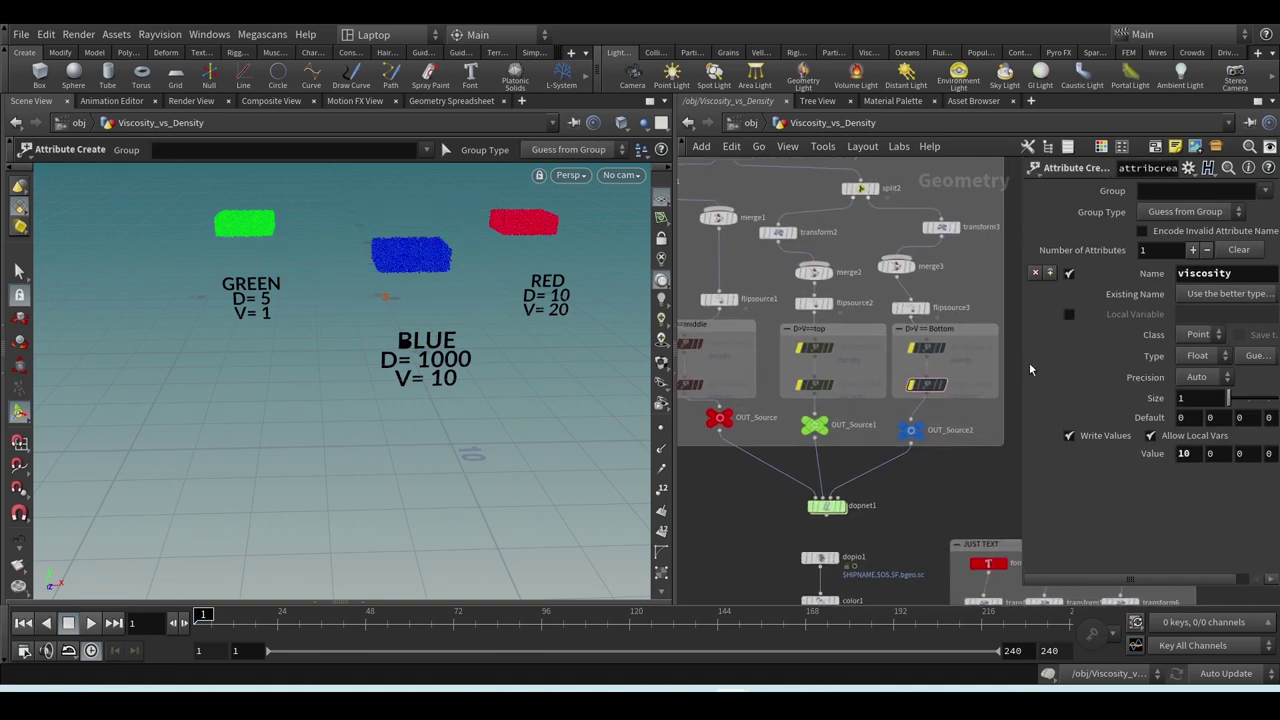
{"action": "double_click", "coordinate": [826, 508]}
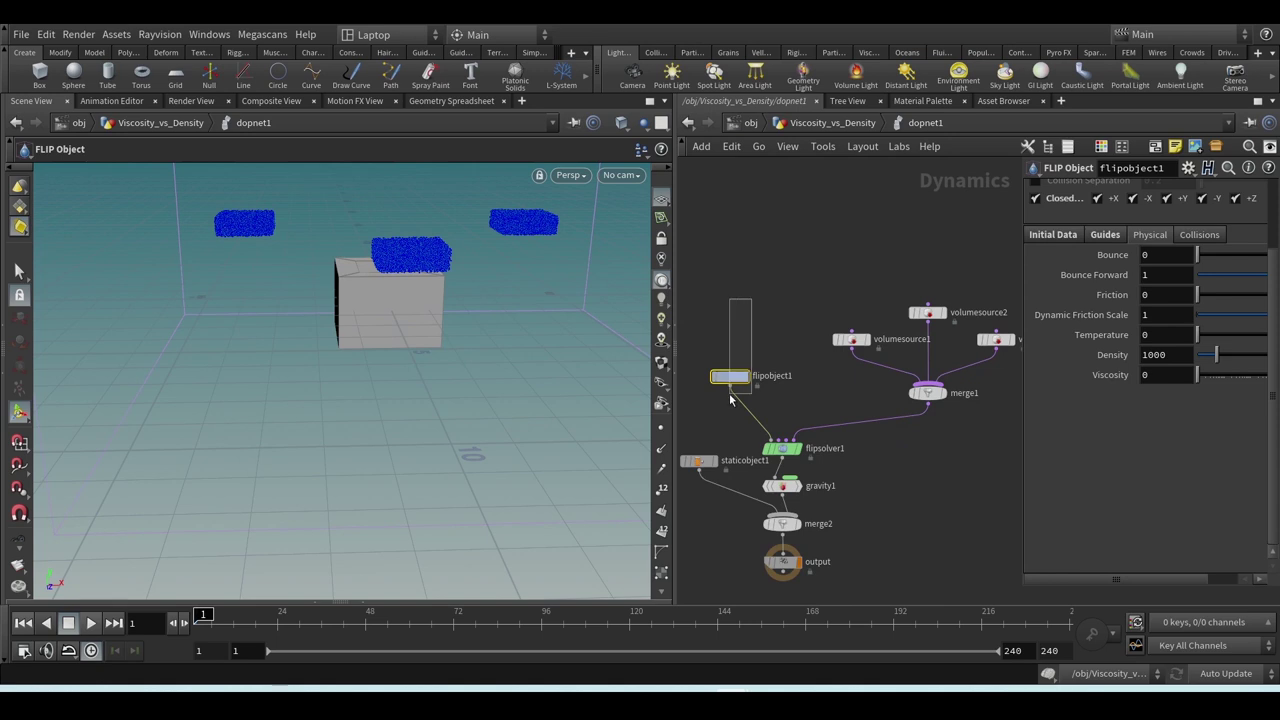
{"action": "left_click_drag", "start_coordinate": [1163, 376], "coordinate": [1077, 378]}
{"action": "type", "text": "1"}
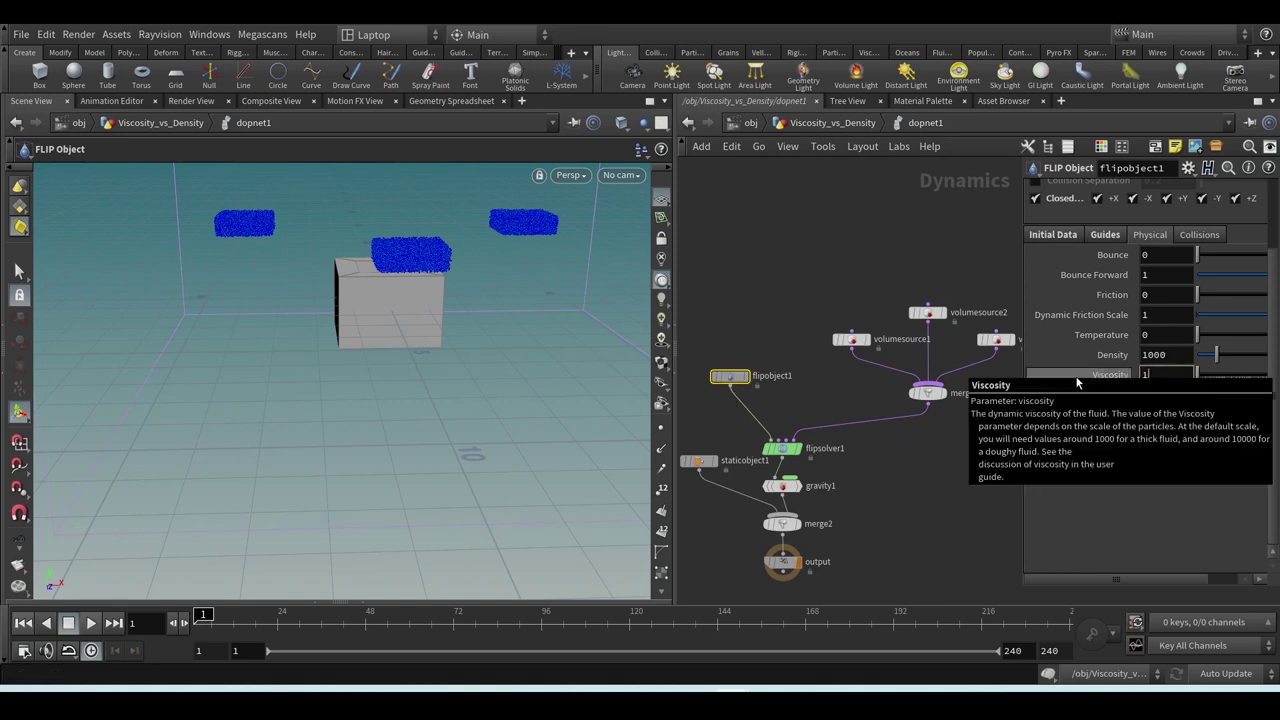
{"action": "type", "text": "0"}
{"action": "key", "text": "Return"}
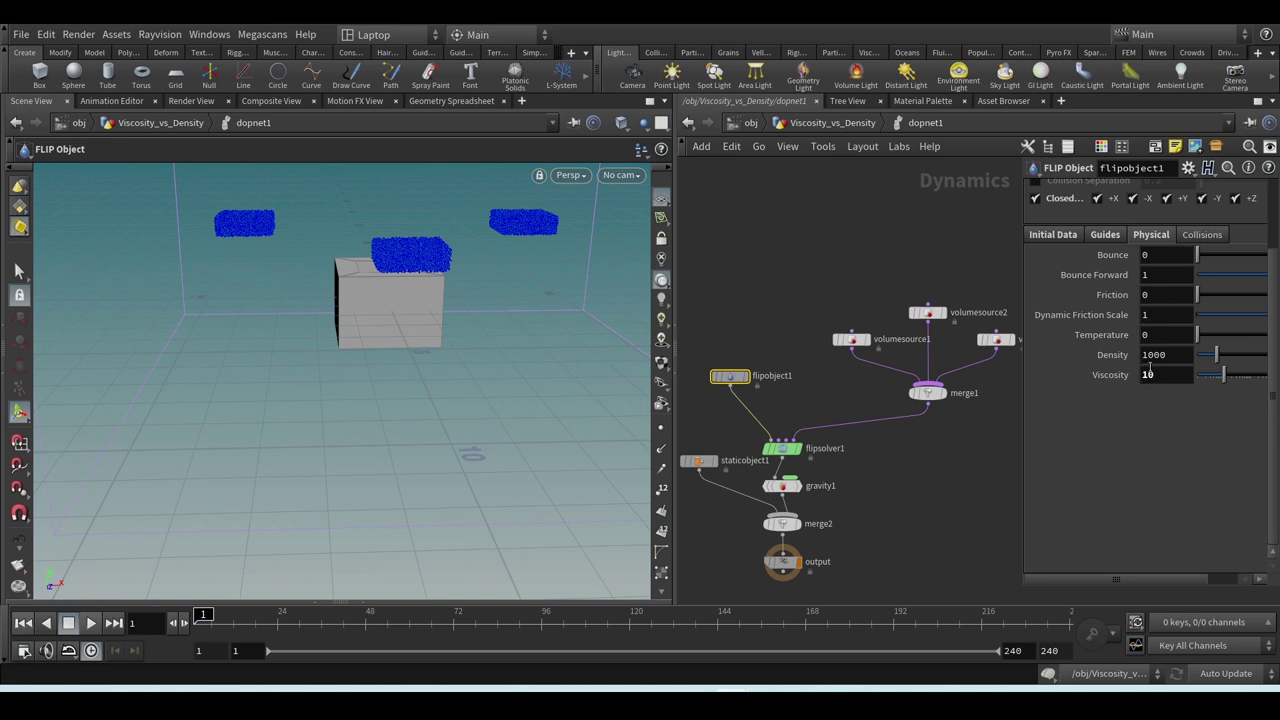
- Check flipsolver1's density and viscosity by-attribute options against flipobject1's physical density and viscosity values
{"action": "left_click", "coordinate": [782, 448]}
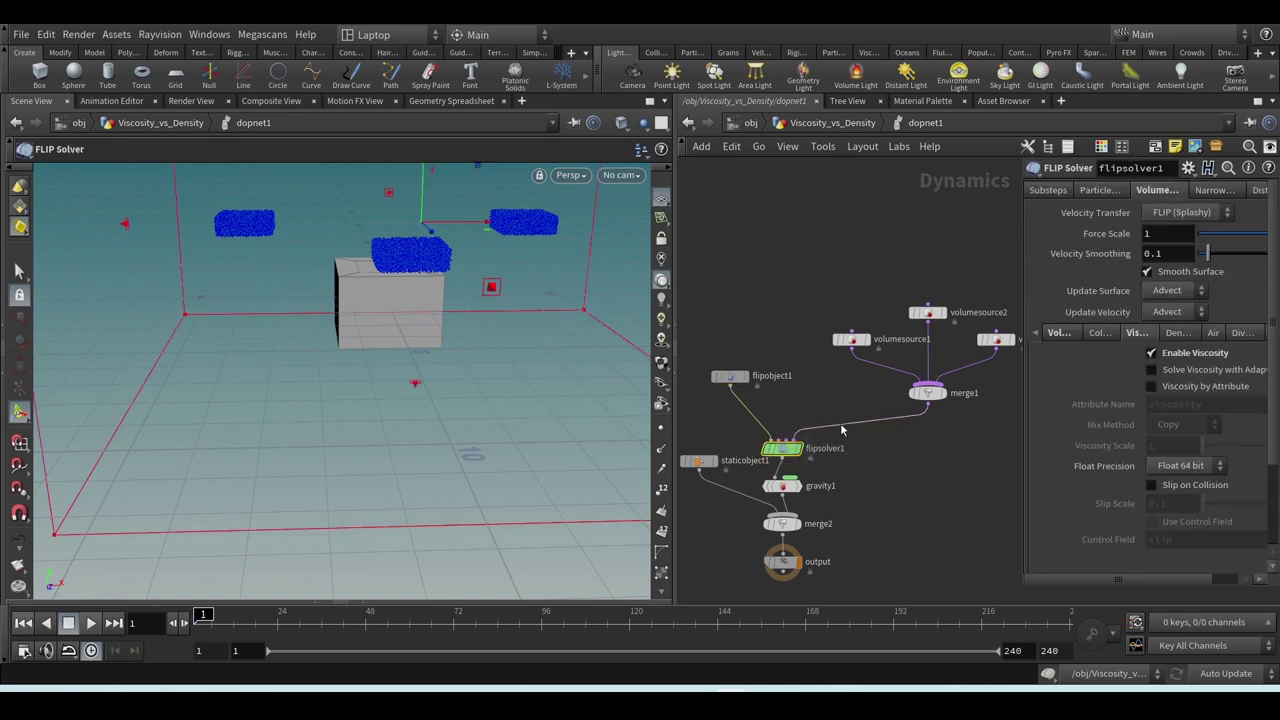
{"action": "left_click", "coordinate": [1178, 333]}
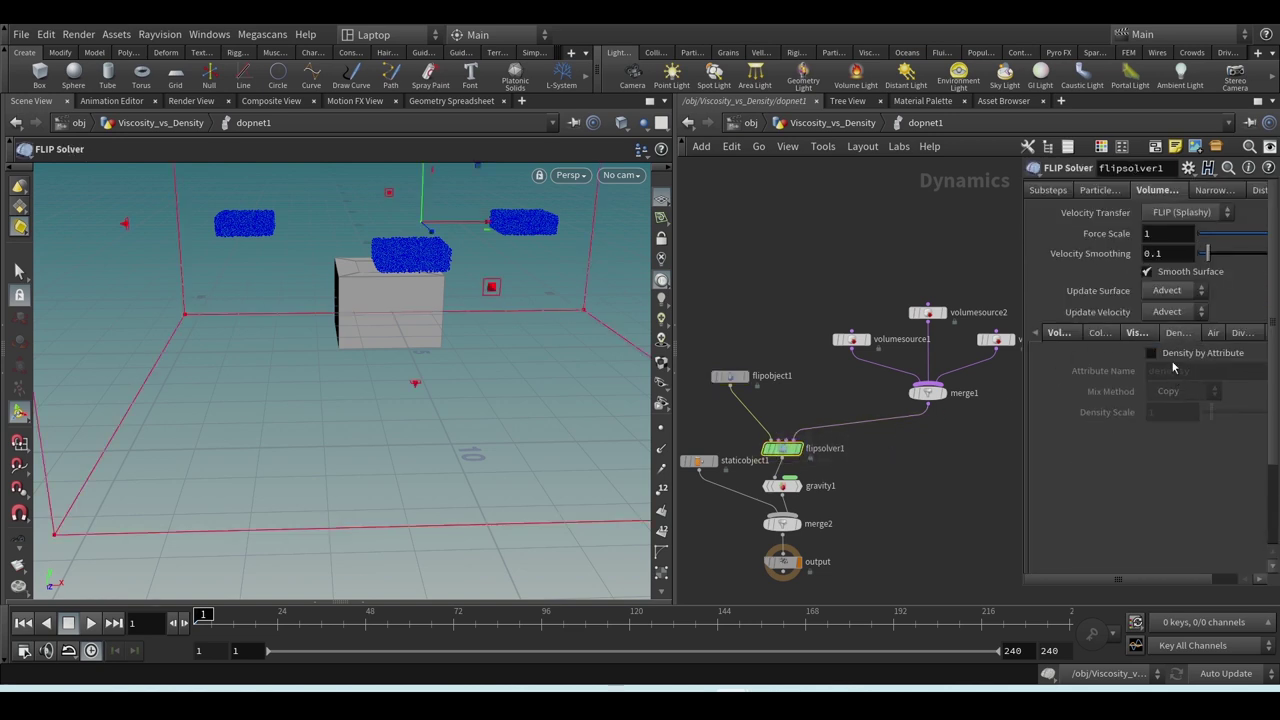
{"action": "left_click", "coordinate": [1139, 333]}
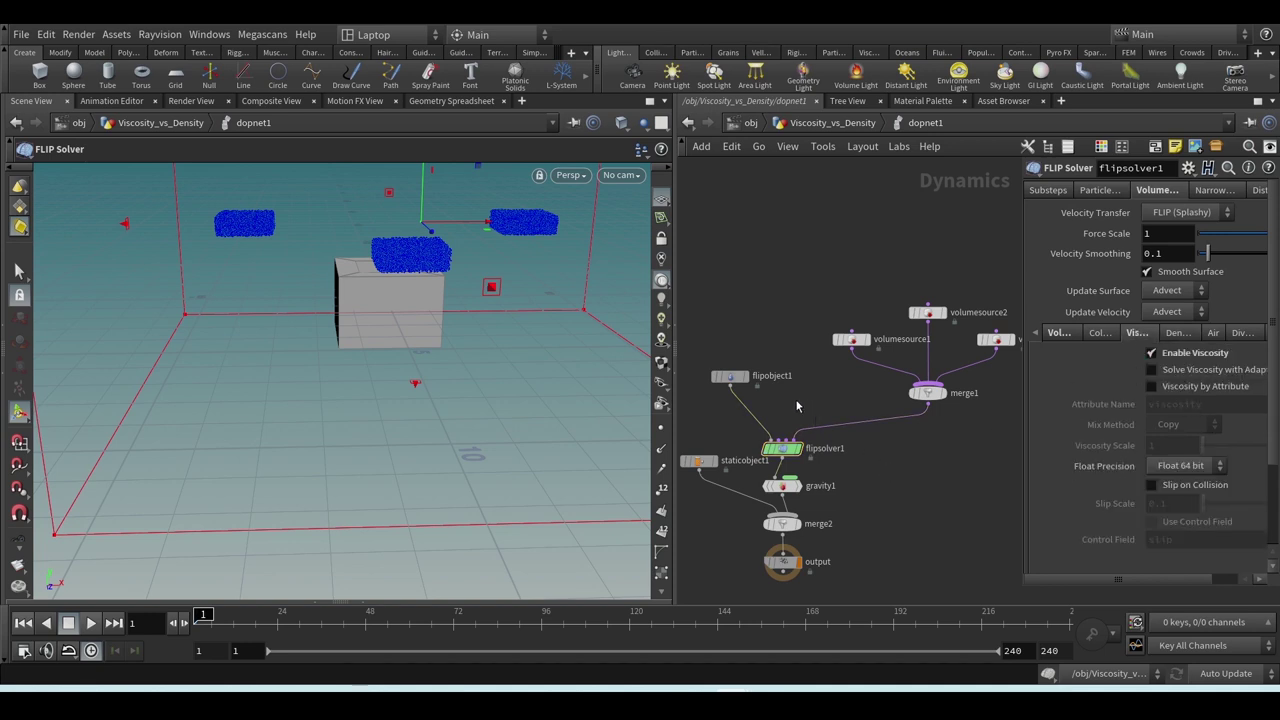
{"action": "left_click", "coordinate": [731, 376]}
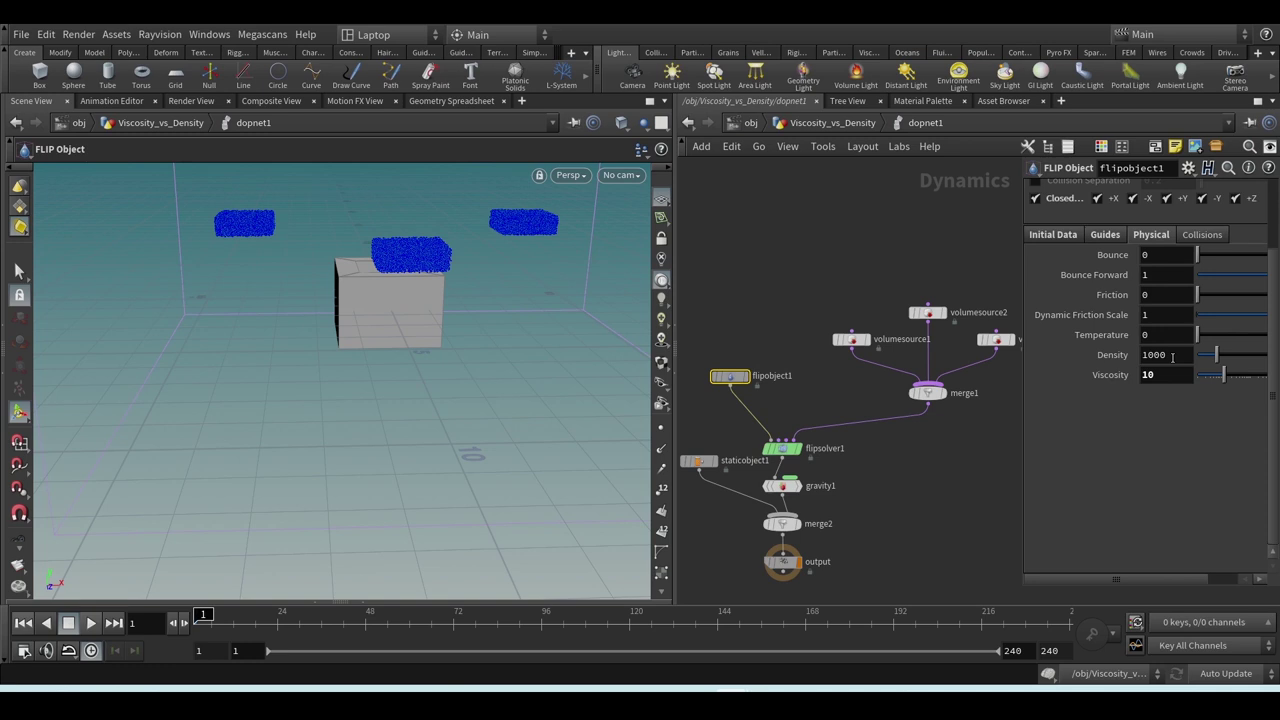
{"action": "left_click_drag", "start_coordinate": [1173, 357], "coordinate": [1134, 358]}
{"action": "left_click", "coordinate": [1162, 374]}
{"action": "left_click", "coordinate": [949, 470]}
- Play the simulation to about frame 31 to test flipobject1's density and viscosity, and rewind to frame 1
{"action": "left_click", "coordinate": [91, 623]}
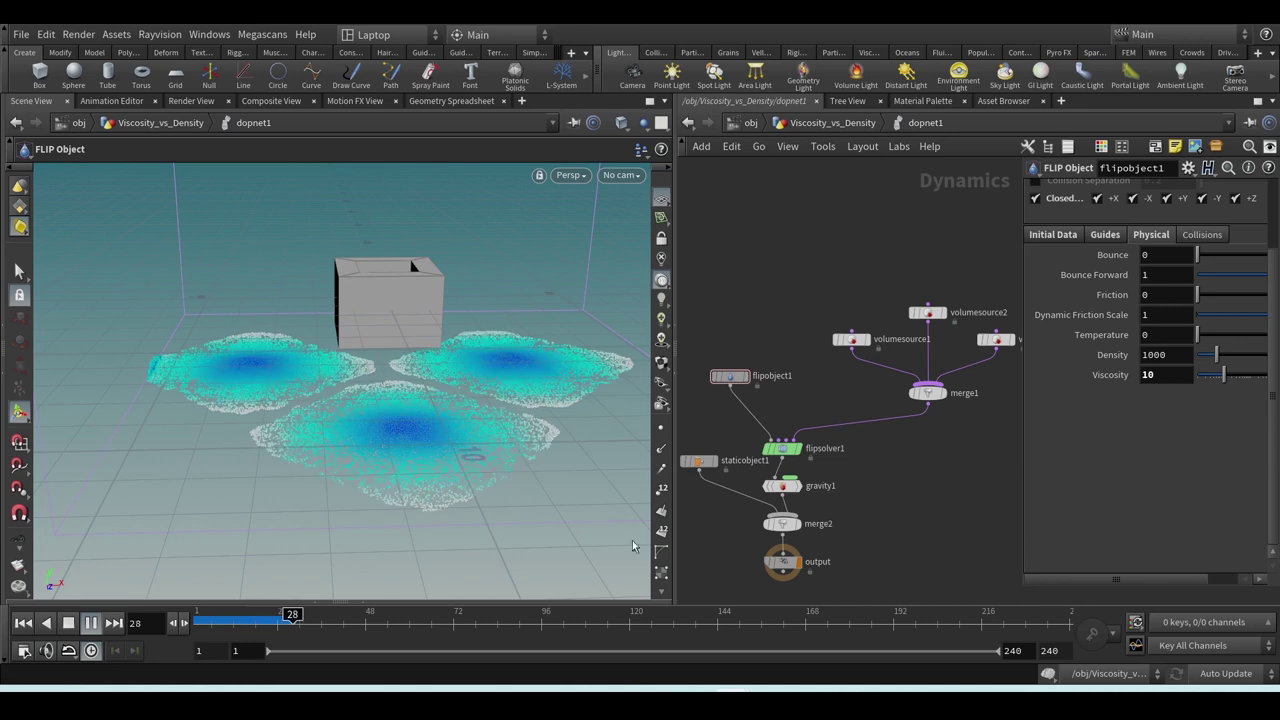
{"action": "left_click", "coordinate": [21, 625]}
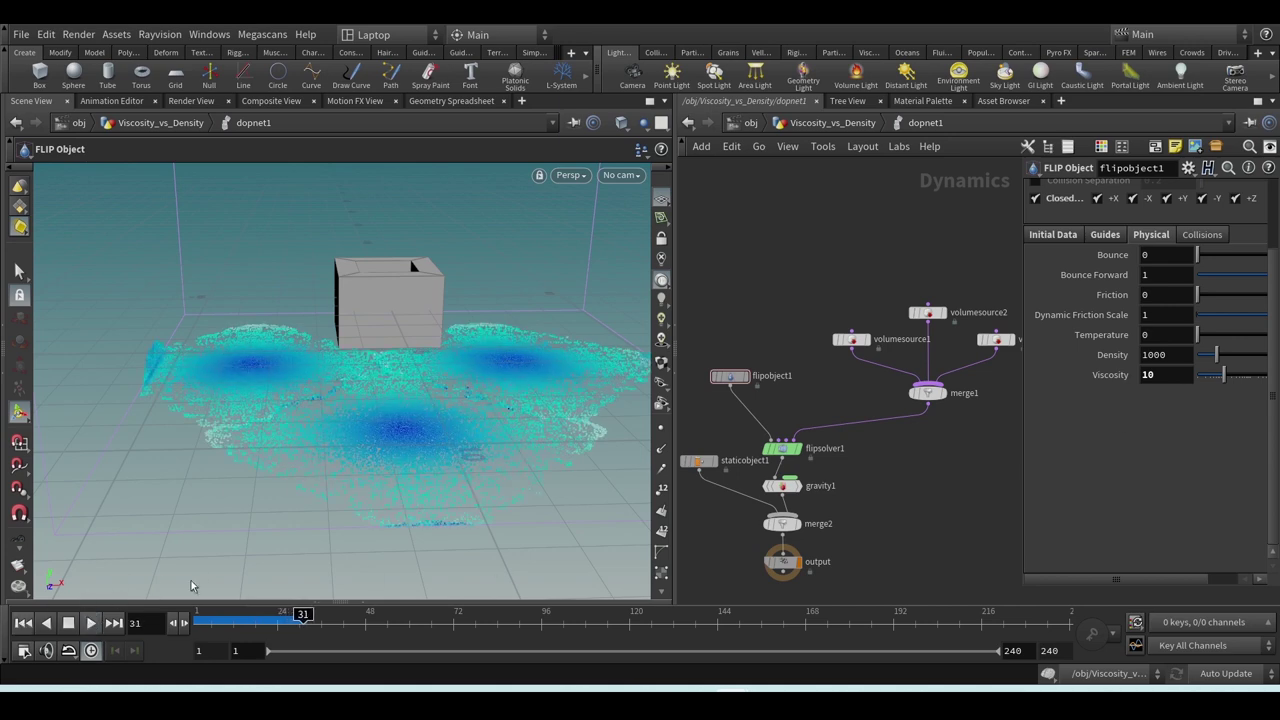
{"action": "key", "text": "ctrl+Up"}
{"action": "key", "text": "Return"}
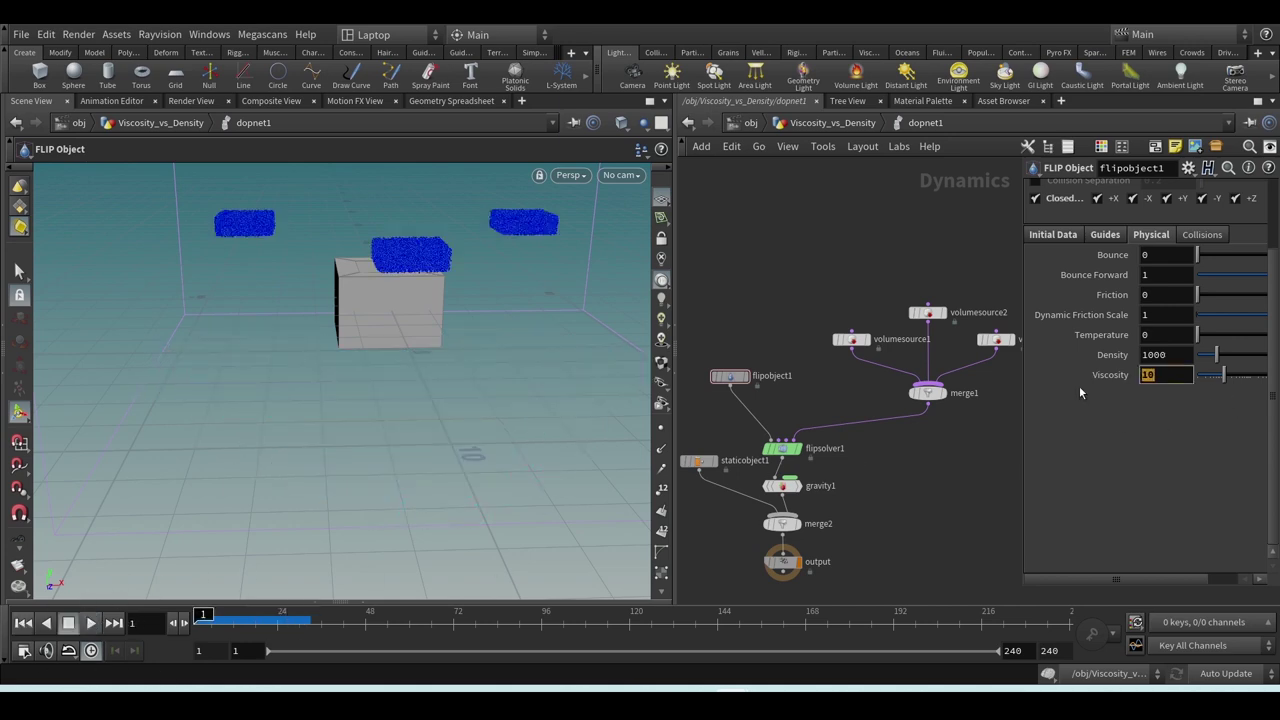
{"action": "double_click", "coordinate": [1153, 354]}
{"action": "type", "text": "10"}
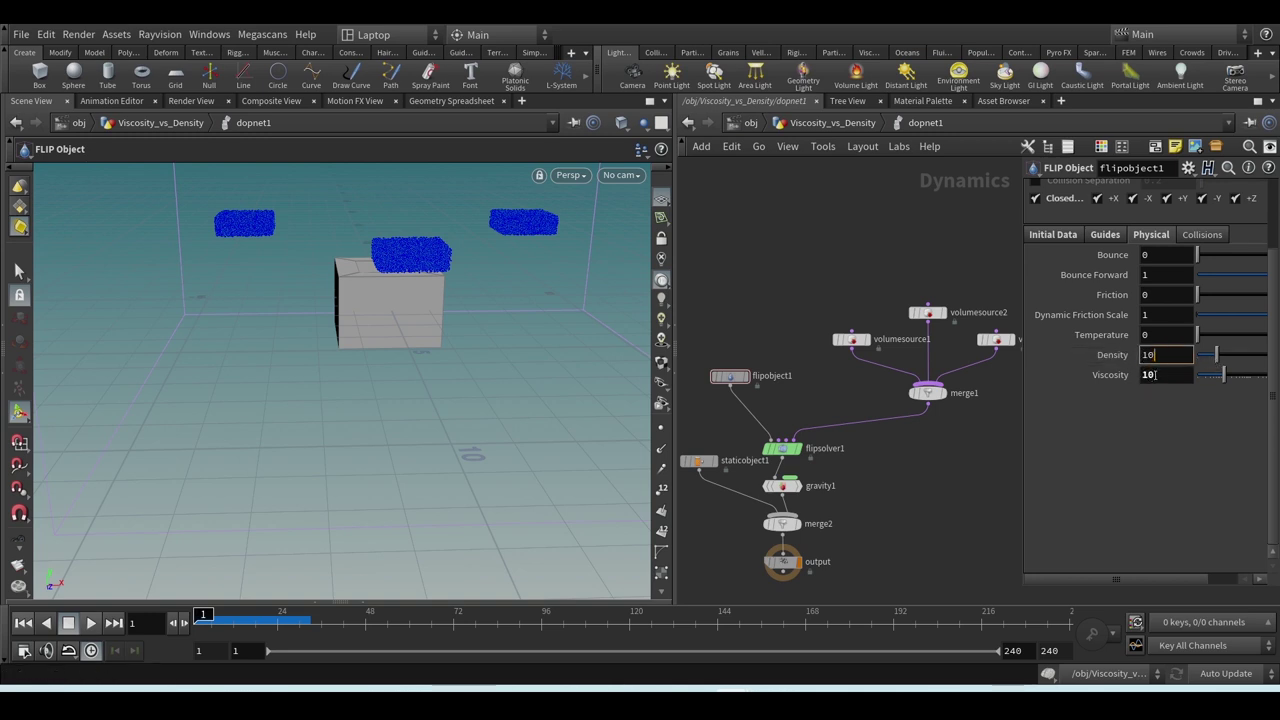
{"action": "double_click", "coordinate": [1155, 374]}
{"action": "type", "text": "15"}
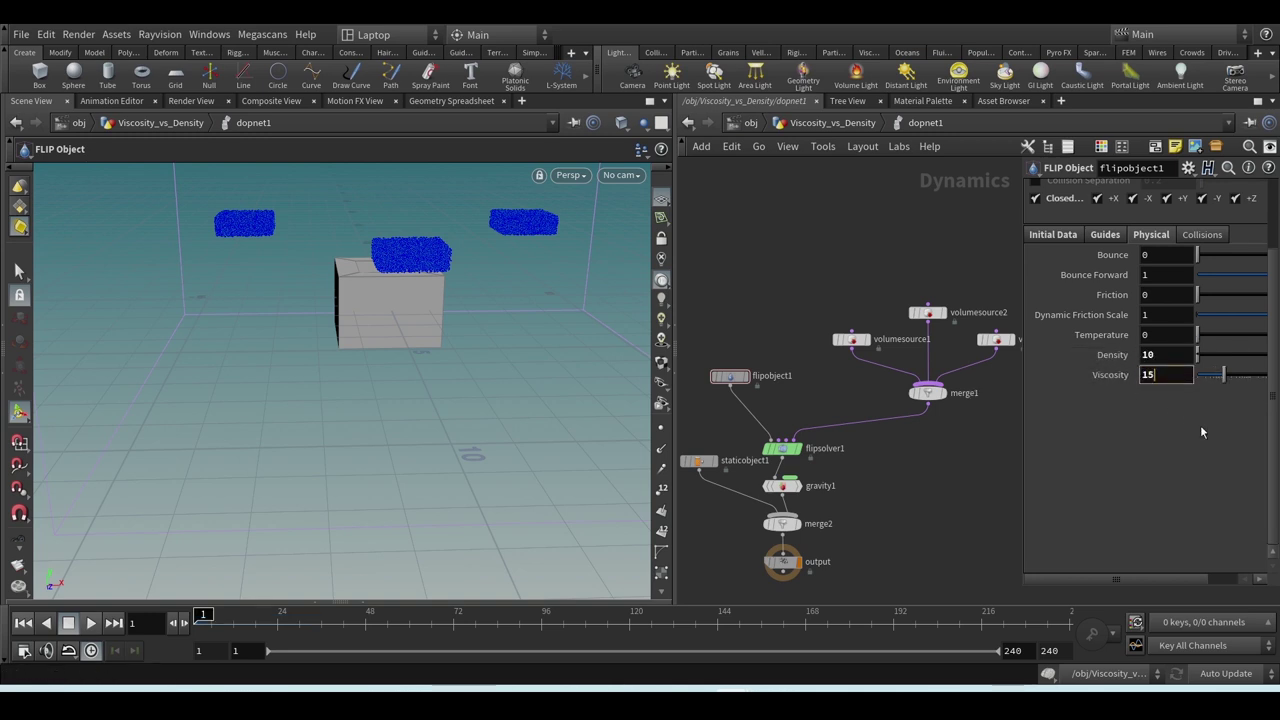
- Set flipobject1's physical density to 5 and viscosity to 10
{"action": "double_click", "coordinate": [1150, 355]}
{"action": "type", "text": "5"}
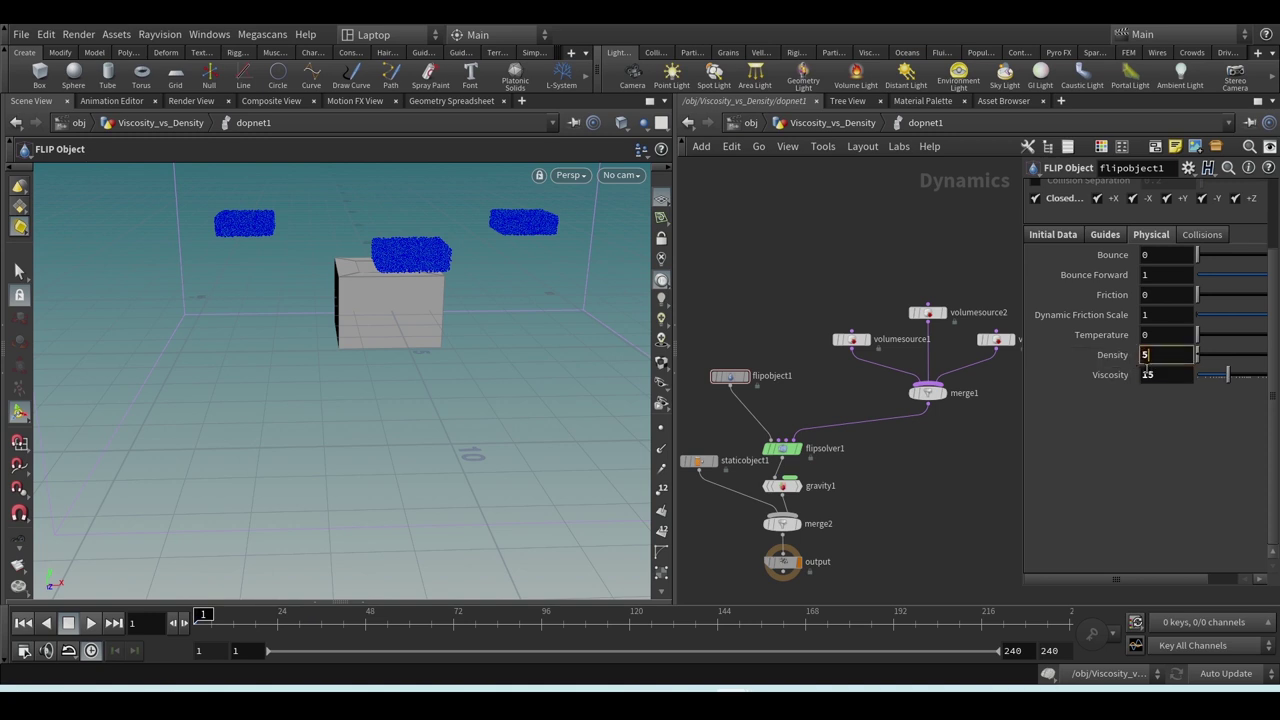
{"action": "double_click", "coordinate": [1150, 374]}
{"action": "type", "text": "10"}
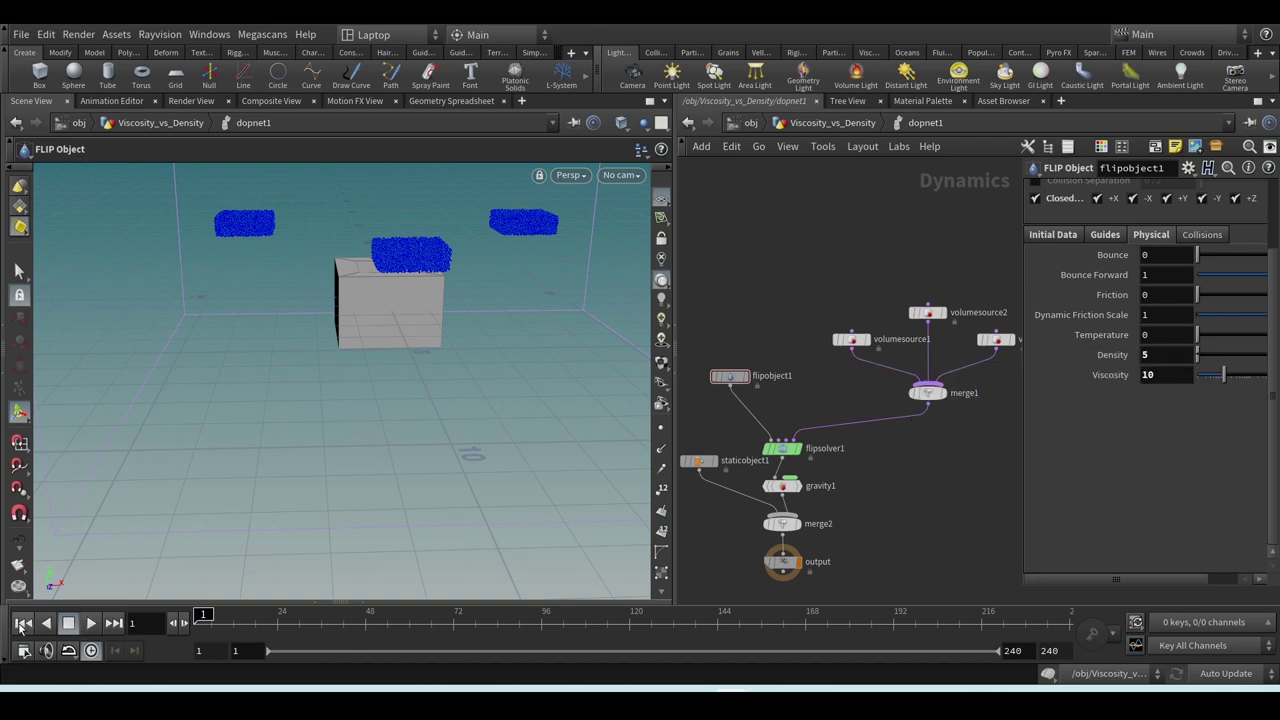
- Play the simulation to about frame 59, rewind it, and consult the YouTube Viscosity vs Density video before returning to Houdini
{"action": "left_click", "coordinate": [86, 625]}
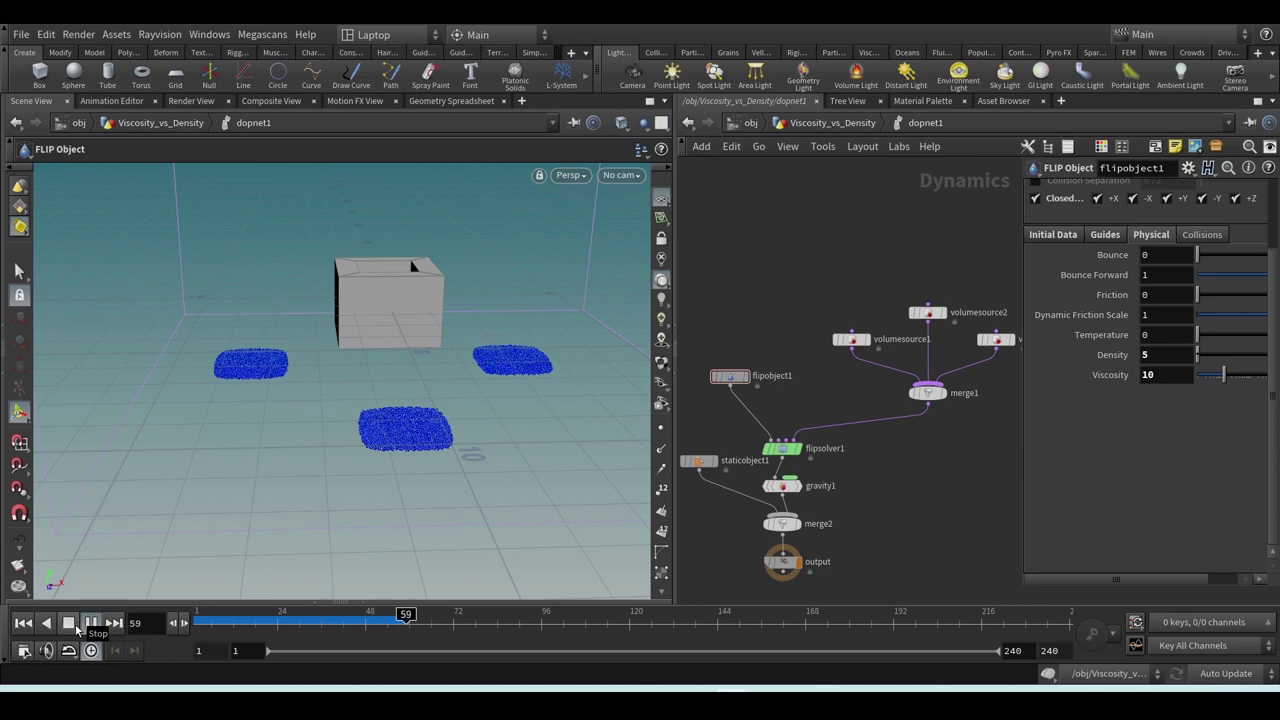
{"action": "left_click", "coordinate": [68, 622]}
{"action": "left_click", "coordinate": [23, 622]}
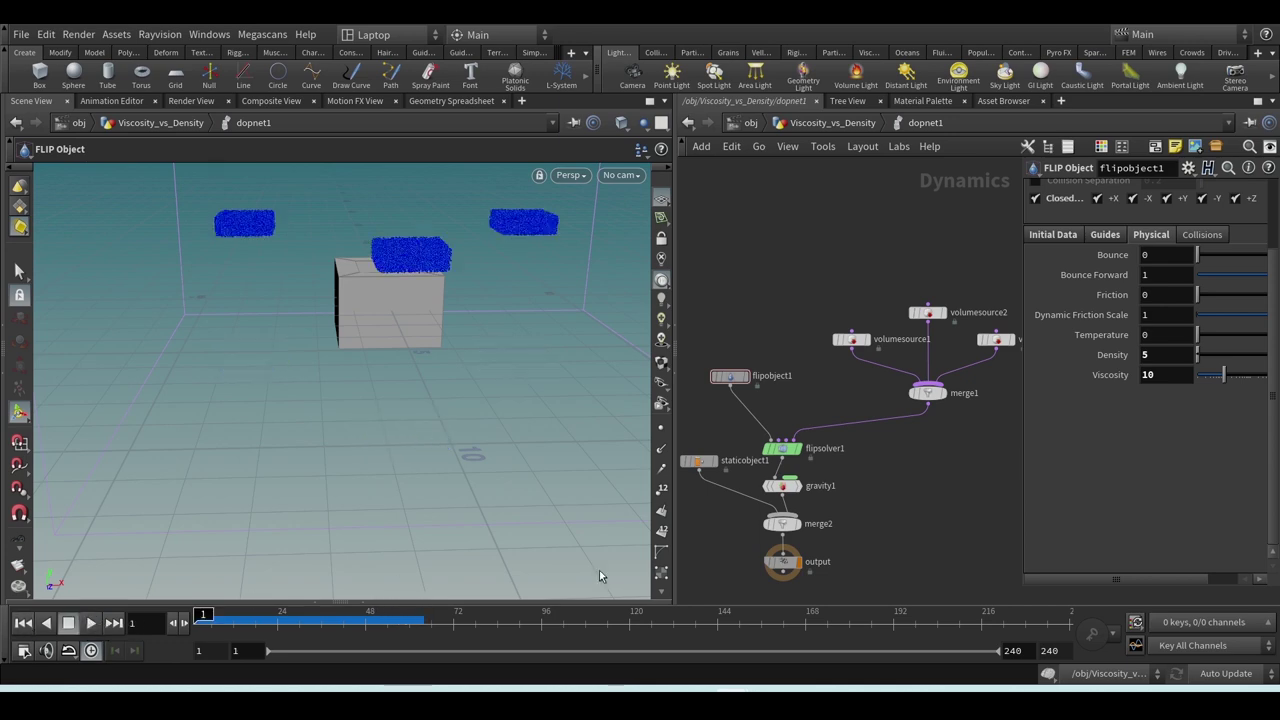
{"action": "left_click", "coordinate": [701, 690]}
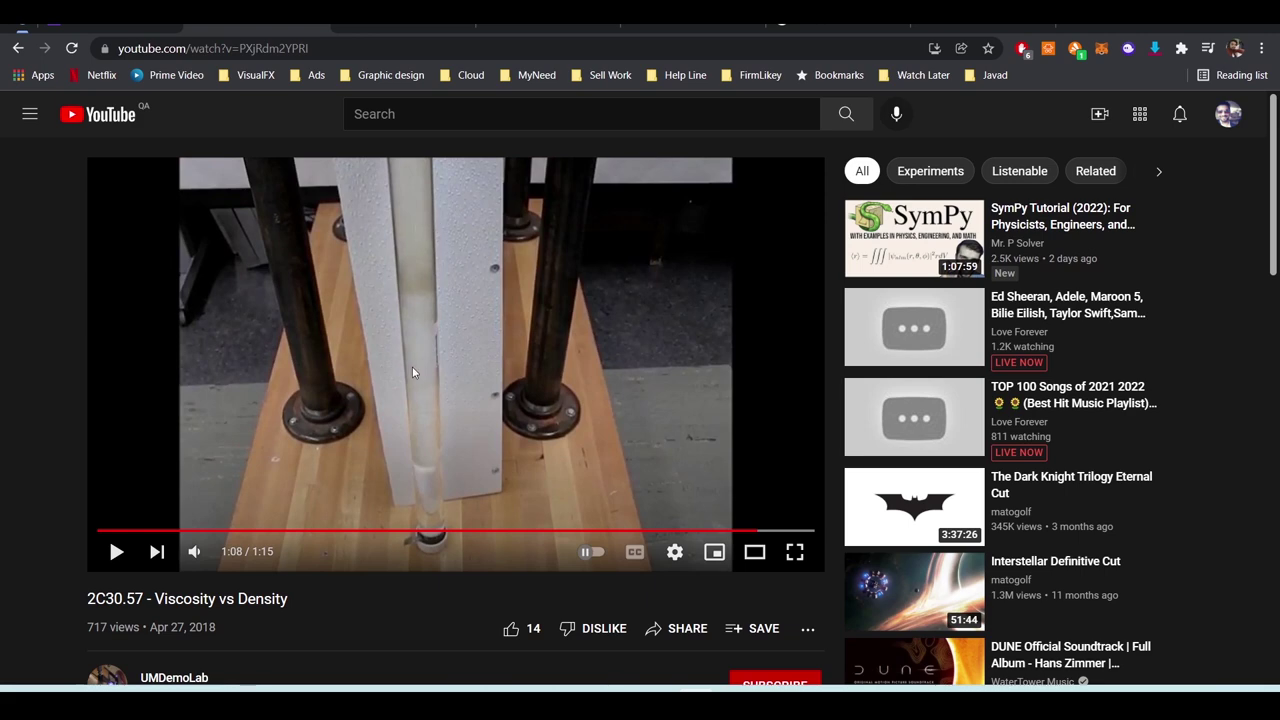
{"action": "left_click", "coordinate": [1183, 25]}
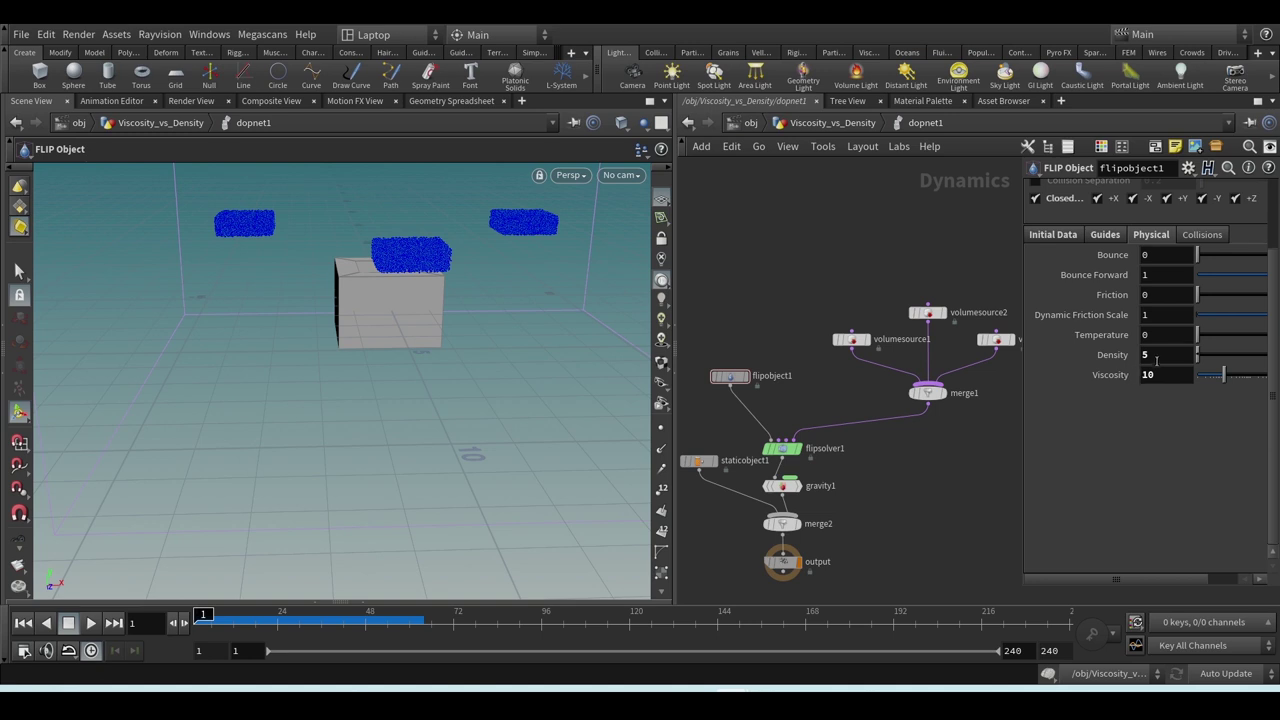
- Set flipobject1's physical density to 0 and viscosity to 1, and play the simulation
{"action": "left_click_drag", "start_coordinate": [1155, 356], "coordinate": [1055, 352]}
{"action": "type", "text": "0"}
{"action": "key", "text": "Tab"}
{"action": "type", "text": "2"}
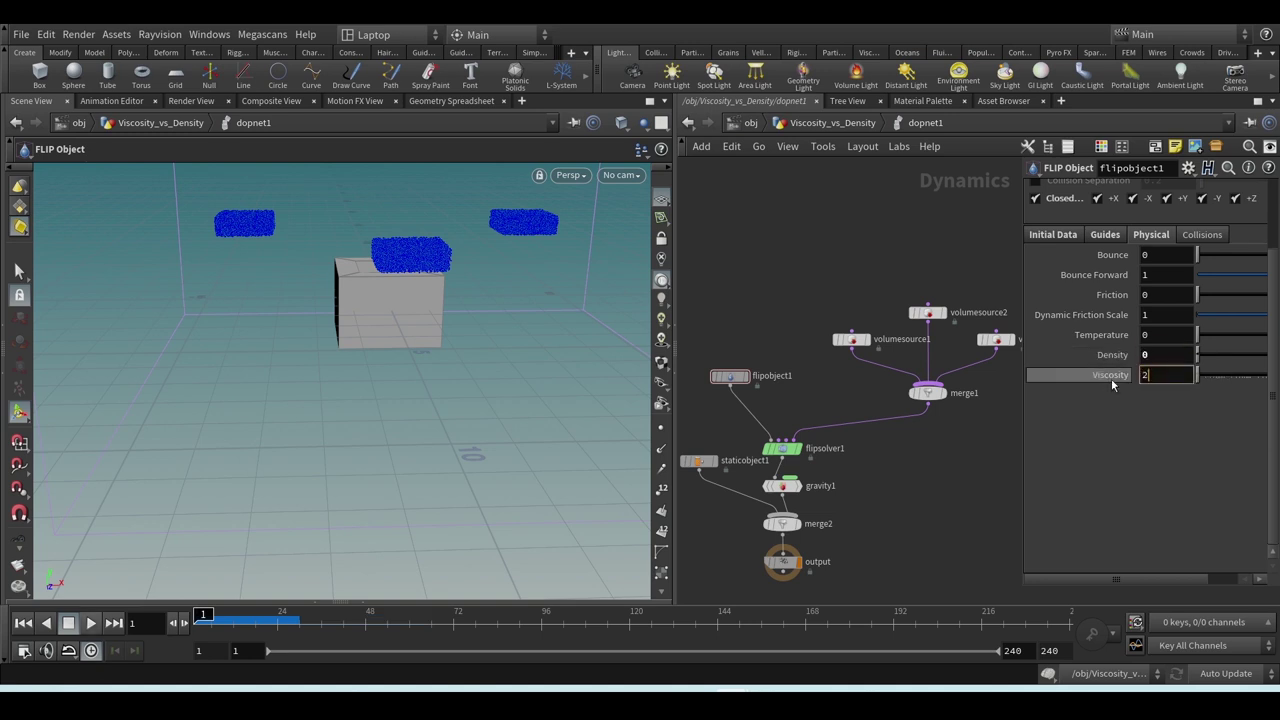
{"action": "key", "text": "BackSpace"}
{"action": "type", "text": "1"}
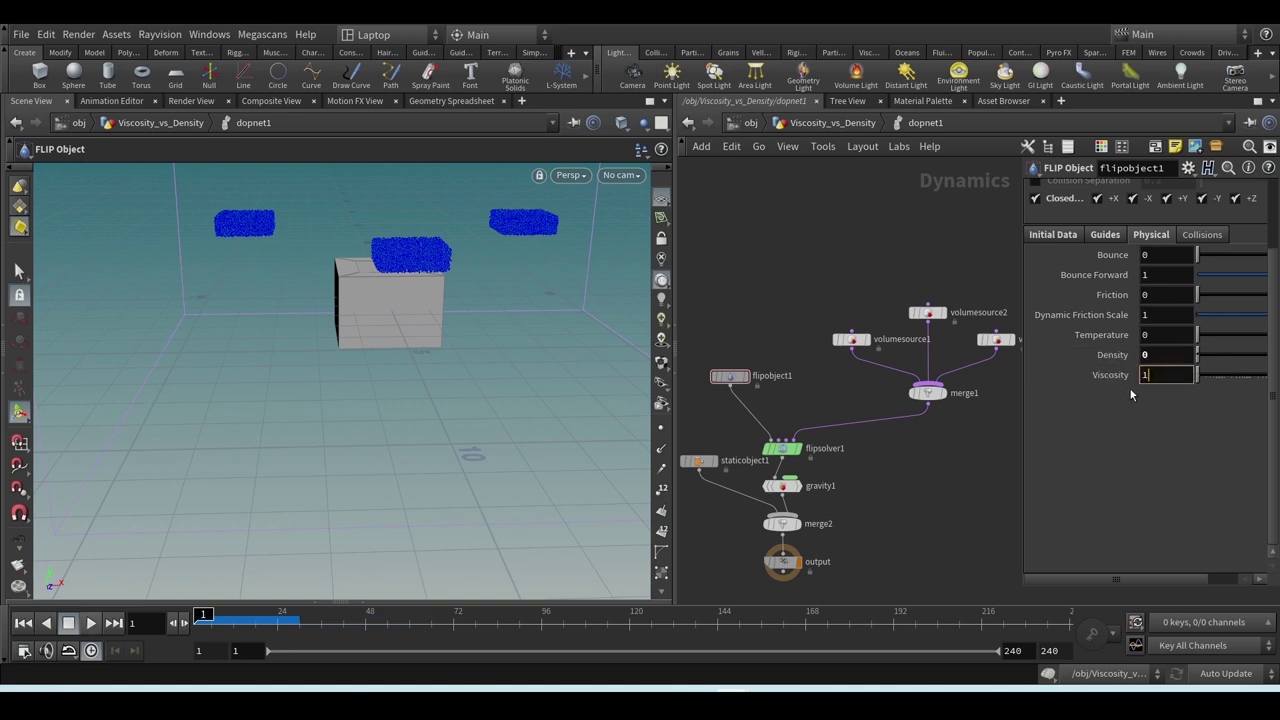
{"action": "key", "text": "Return"}
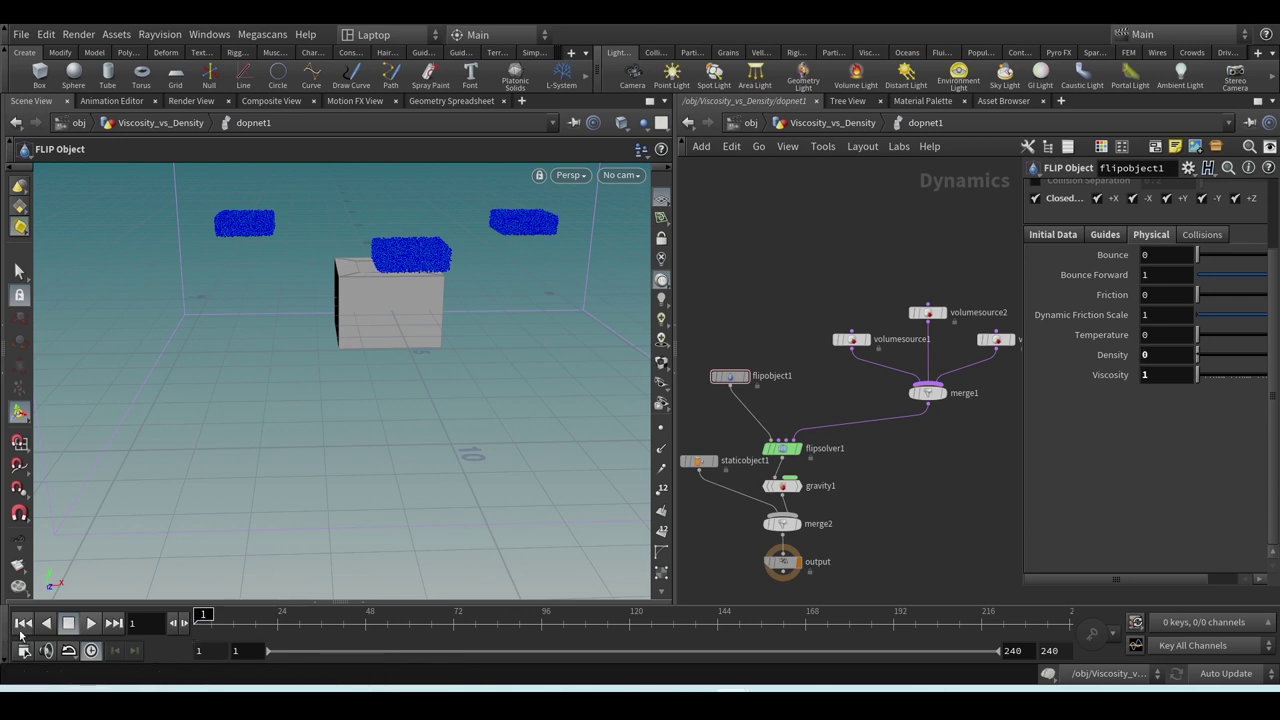
{"action": "left_click", "coordinate": [88, 625]}
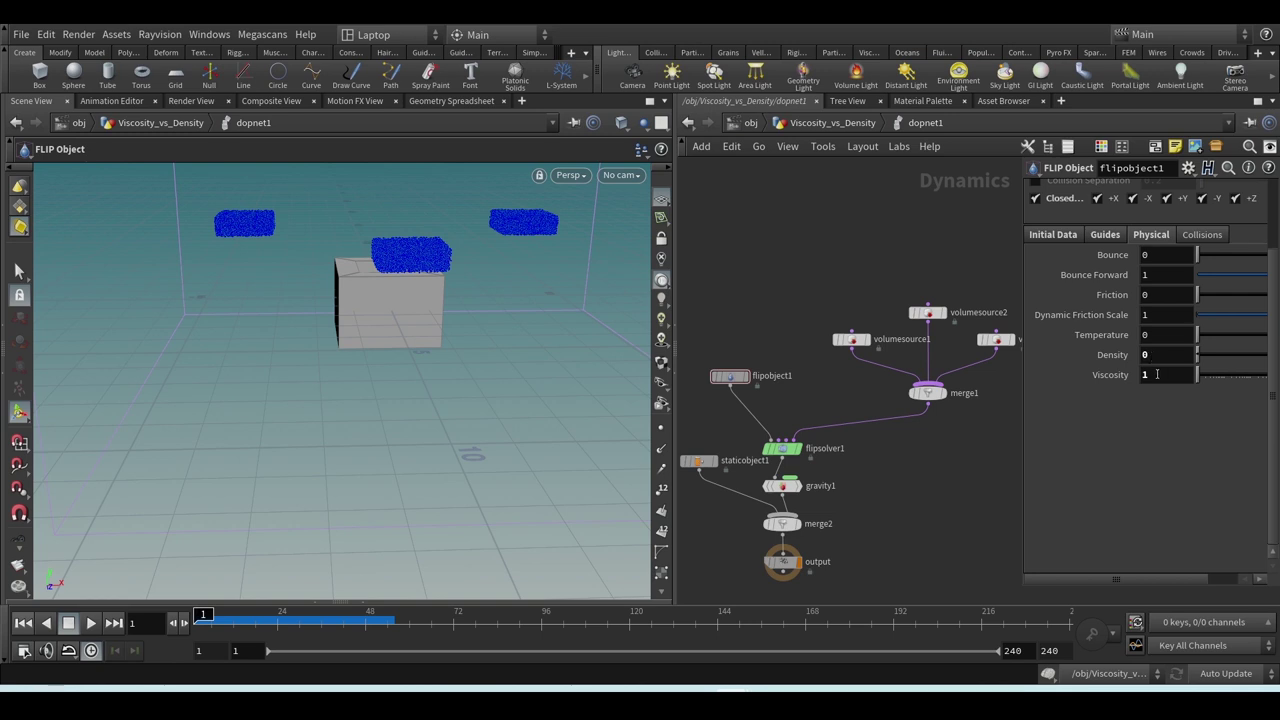
- Set flipobject1's density to 10 and viscosity to 100, play the simulation, and rewind it to frame 1
{"action": "type", "text": "10"}
{"action": "left_click", "coordinate": [1161, 374]}
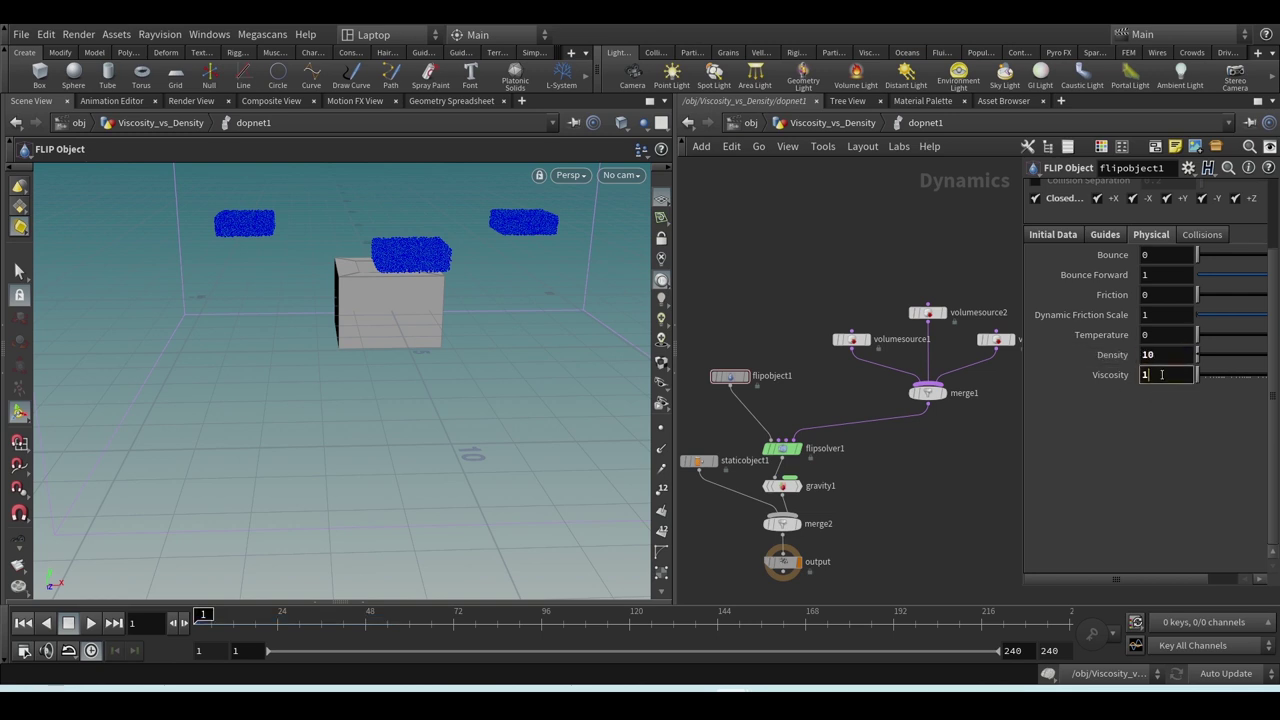
{"action": "key", "text": "Return"}
{"action": "left_click", "coordinate": [90, 623]}
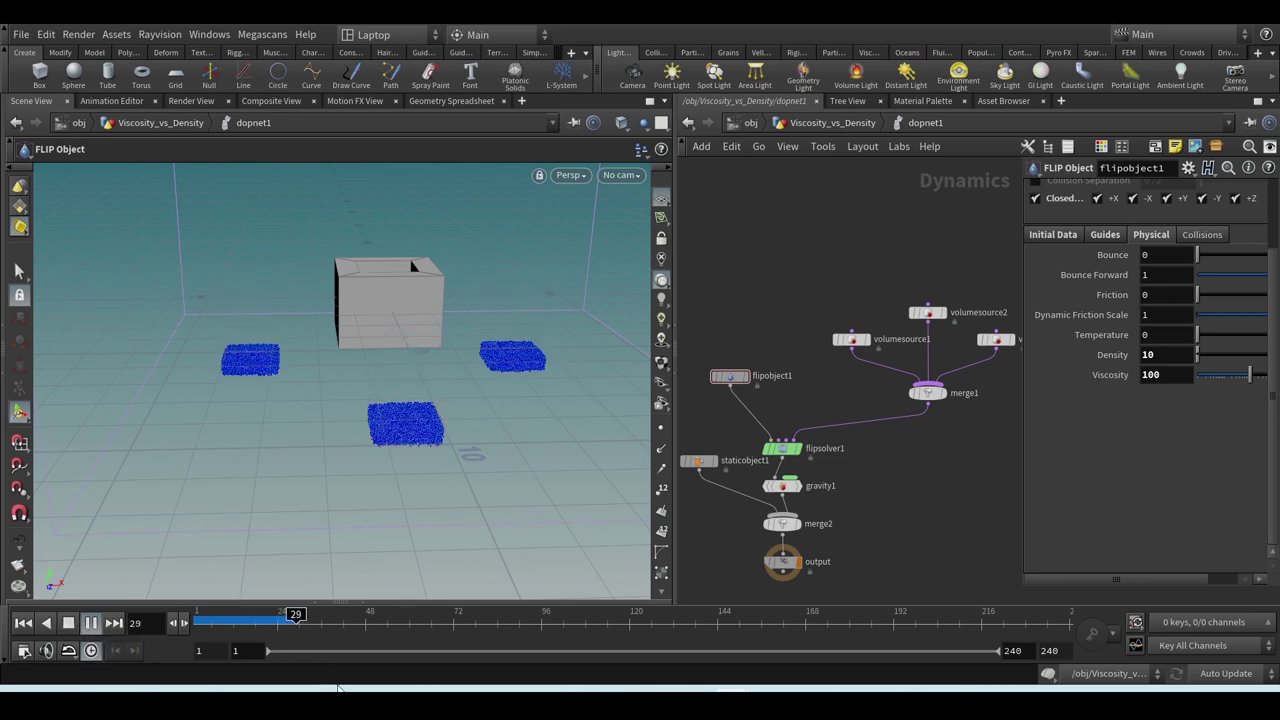
{"action": "left_click", "coordinate": [22, 624]}
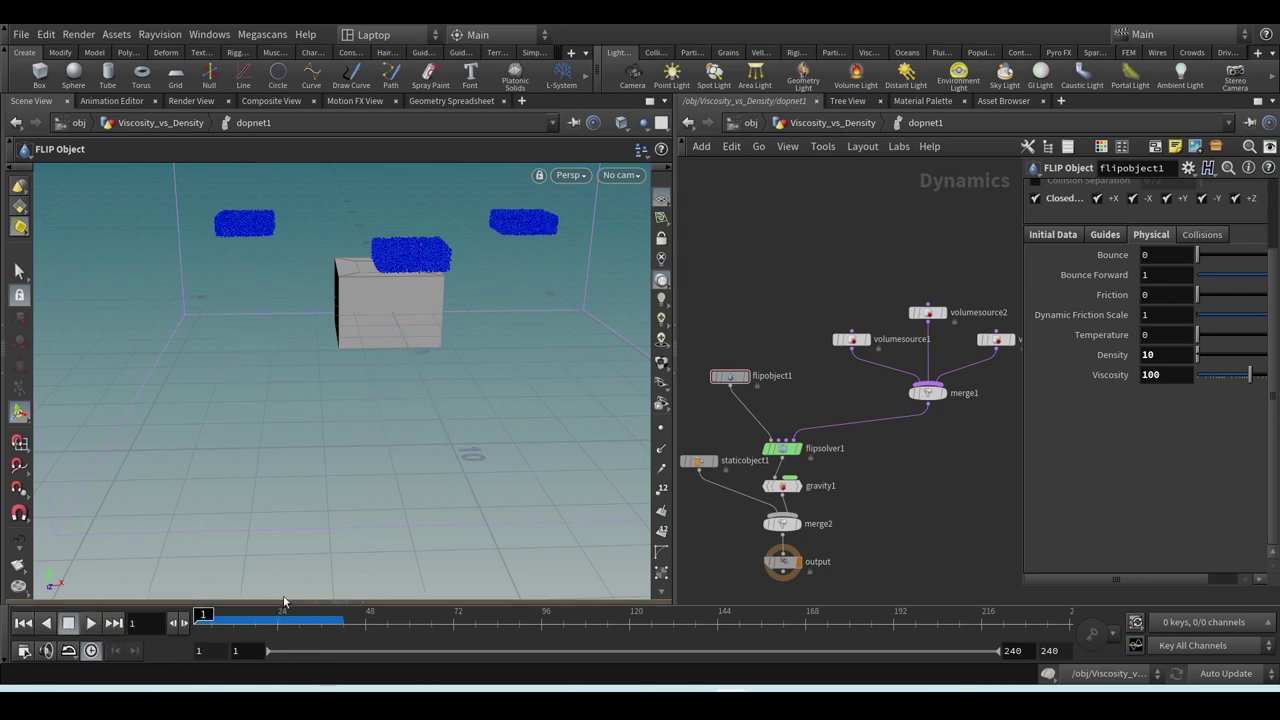
- Reset flipobject1's density and viscosity to their defaults, and enable Viscosity by Attribute and Density by Attribute on flipsolver1
{"action": "middle_click", "coordinate": [1117, 363], "text": "ctrl"}
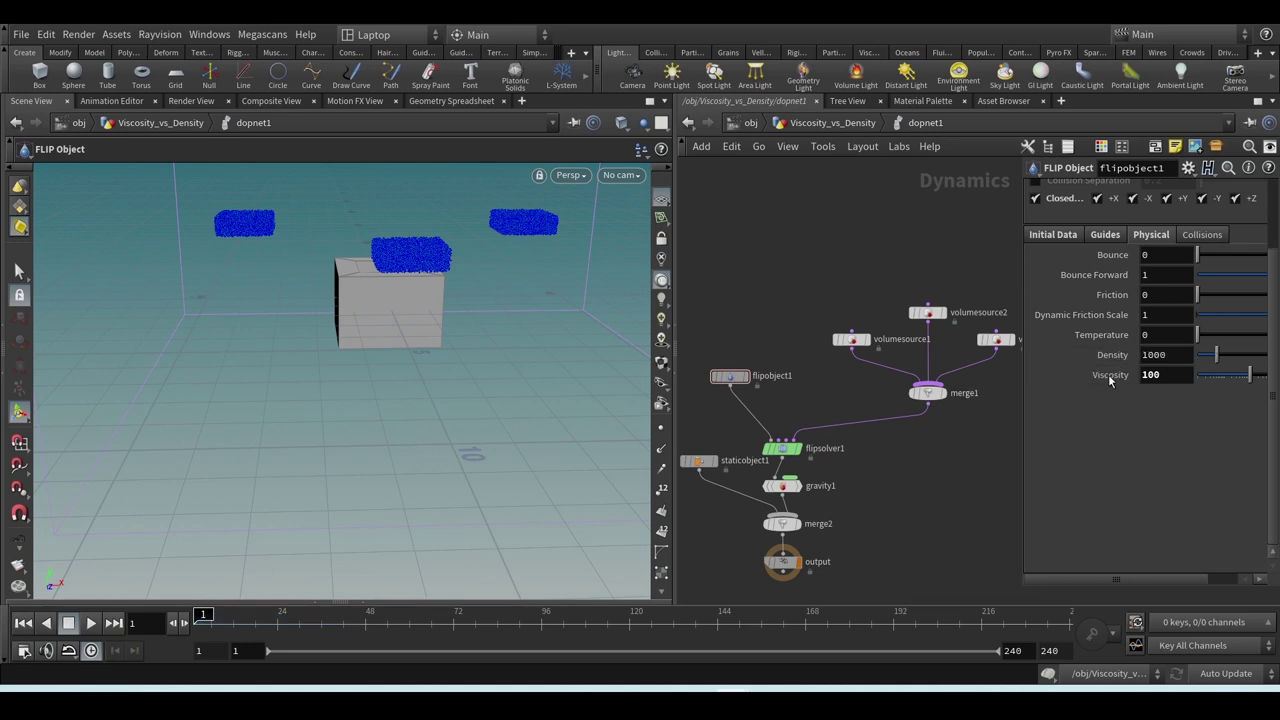
{"action": "middle_click", "coordinate": [1109, 377], "text": "ctrl"}
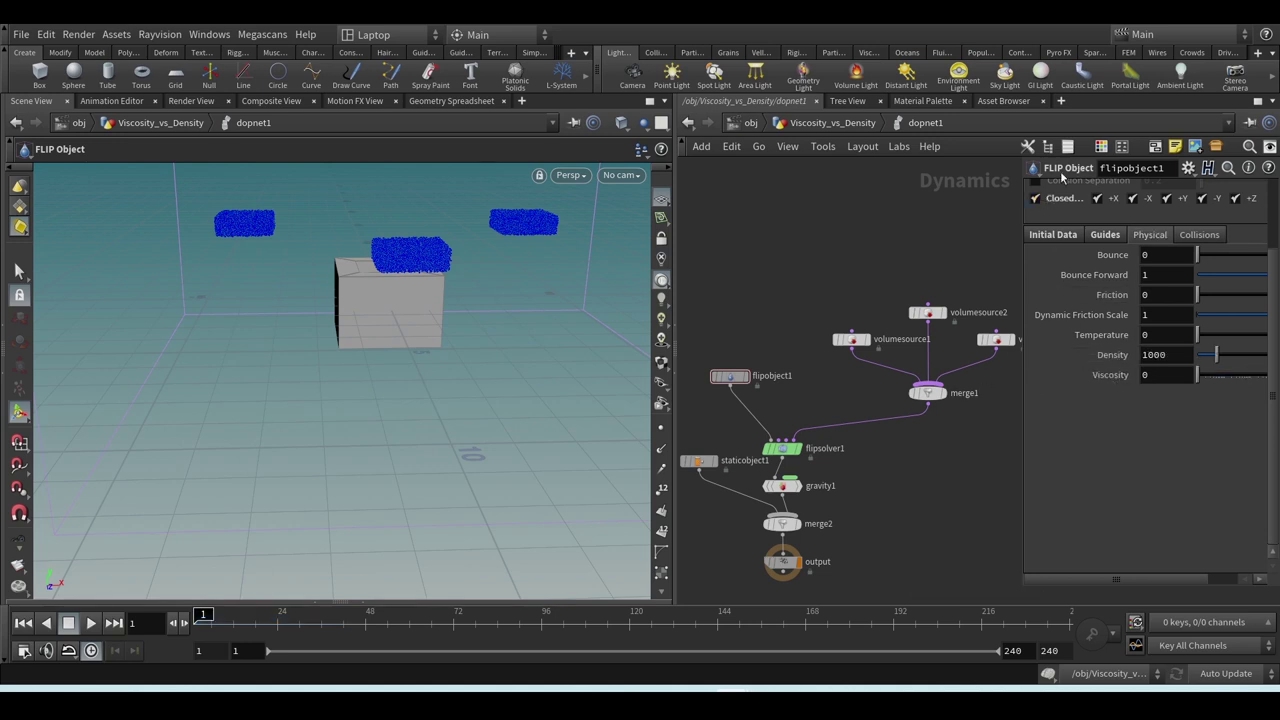
{"action": "left_click", "coordinate": [768, 451]}
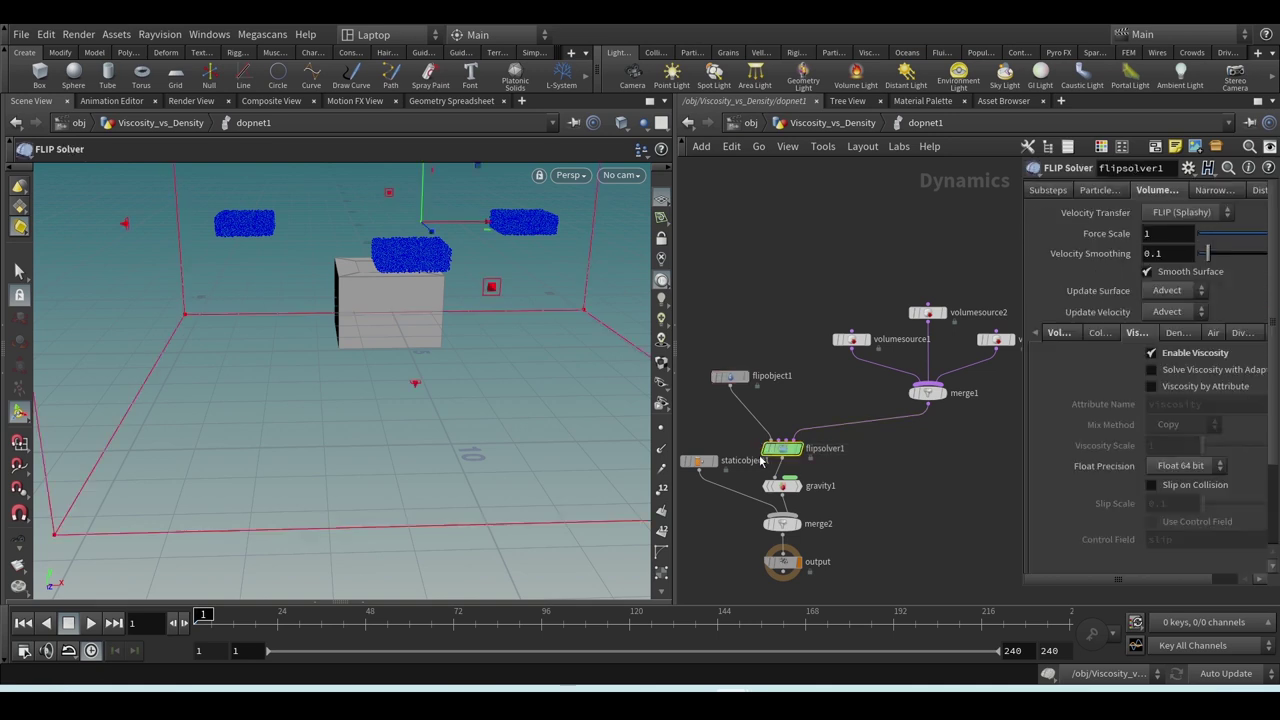
{"action": "left_click", "coordinate": [1178, 332]}
{"action": "left_click", "coordinate": [1195, 355]}
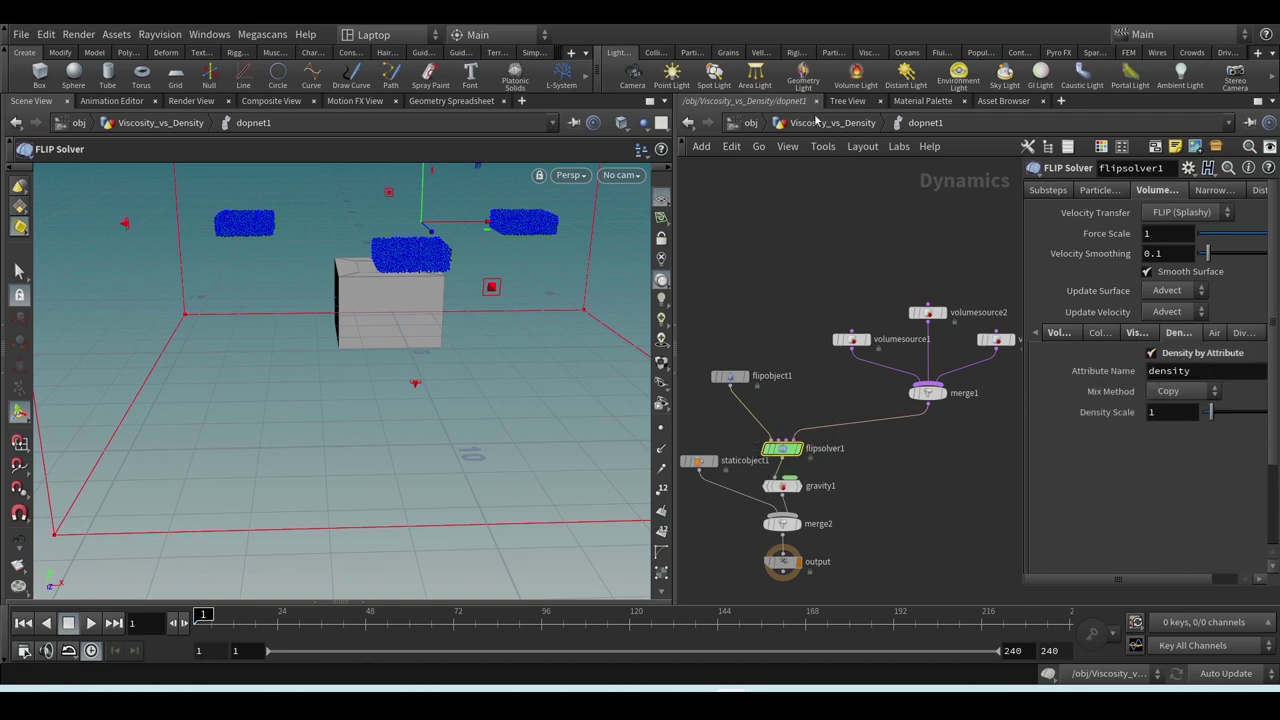
{"action": "left_click", "coordinate": [732, 376]}
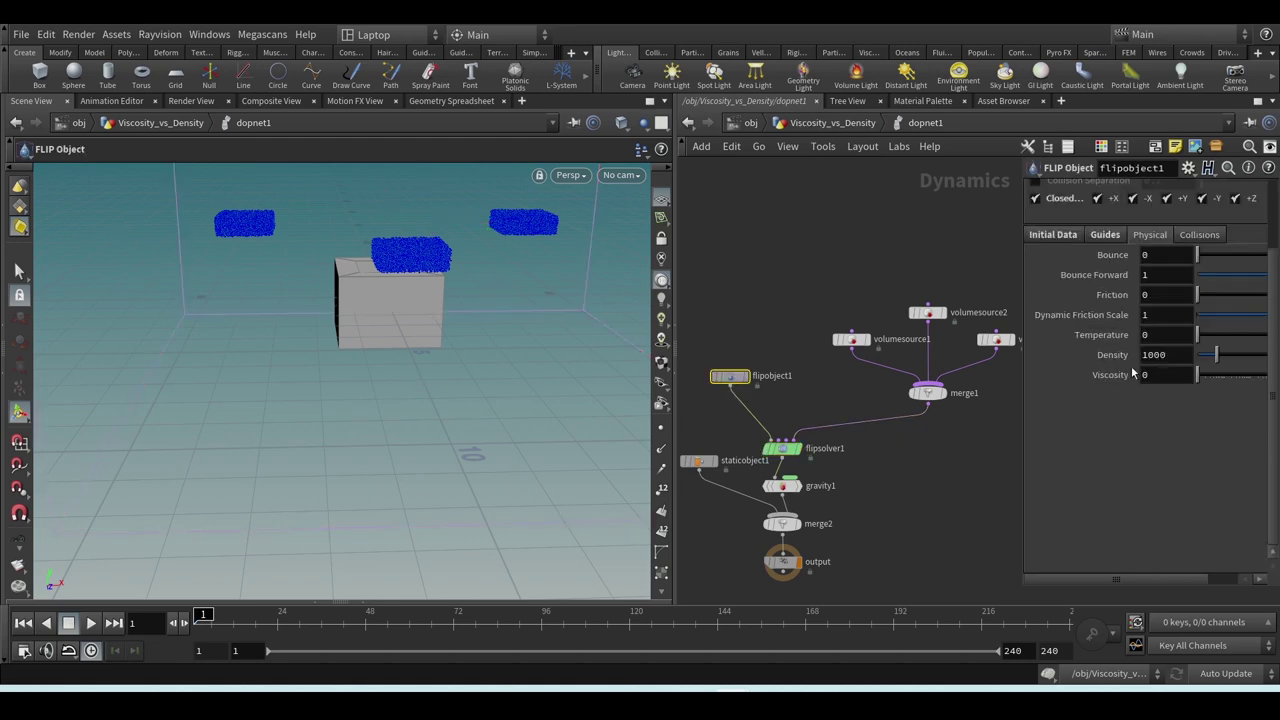
{"action": "left_click", "coordinate": [782, 448]}
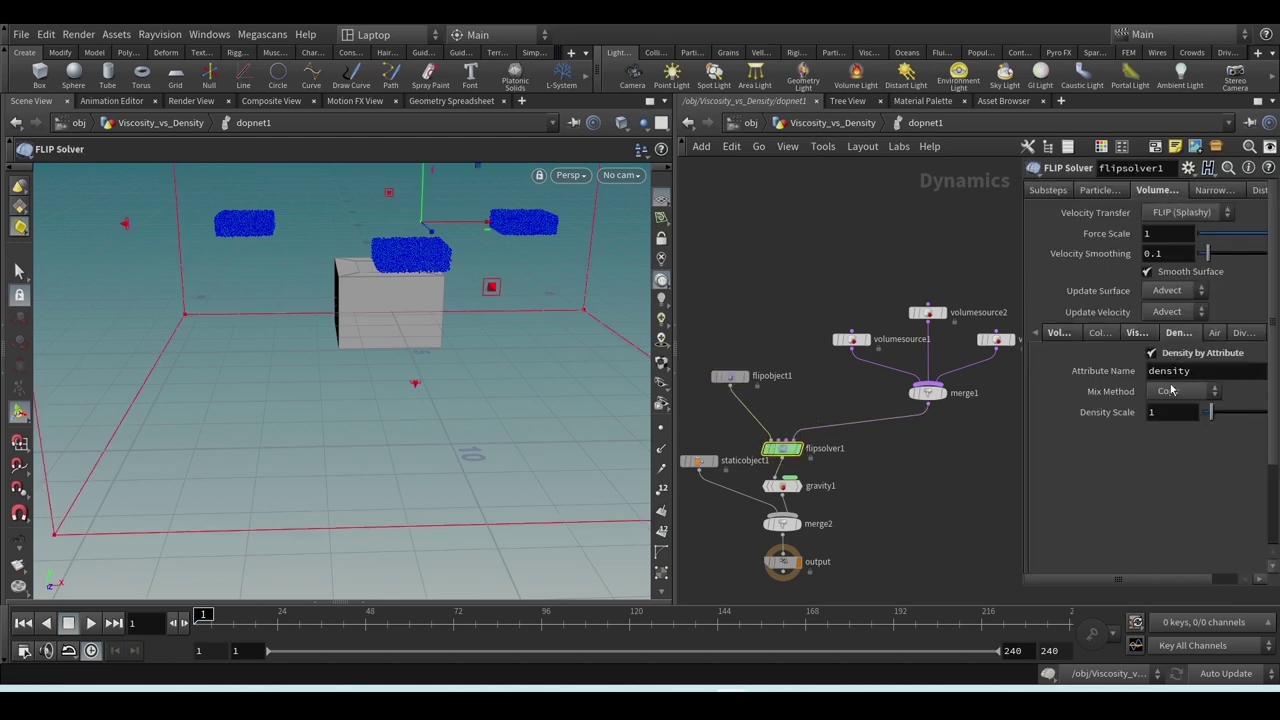
- Return to the Viscosity_vs_Density network and re-enable the six bypassed density and viscosity Attribute Create nodes
{"action": "left_click", "coordinate": [836, 123]}
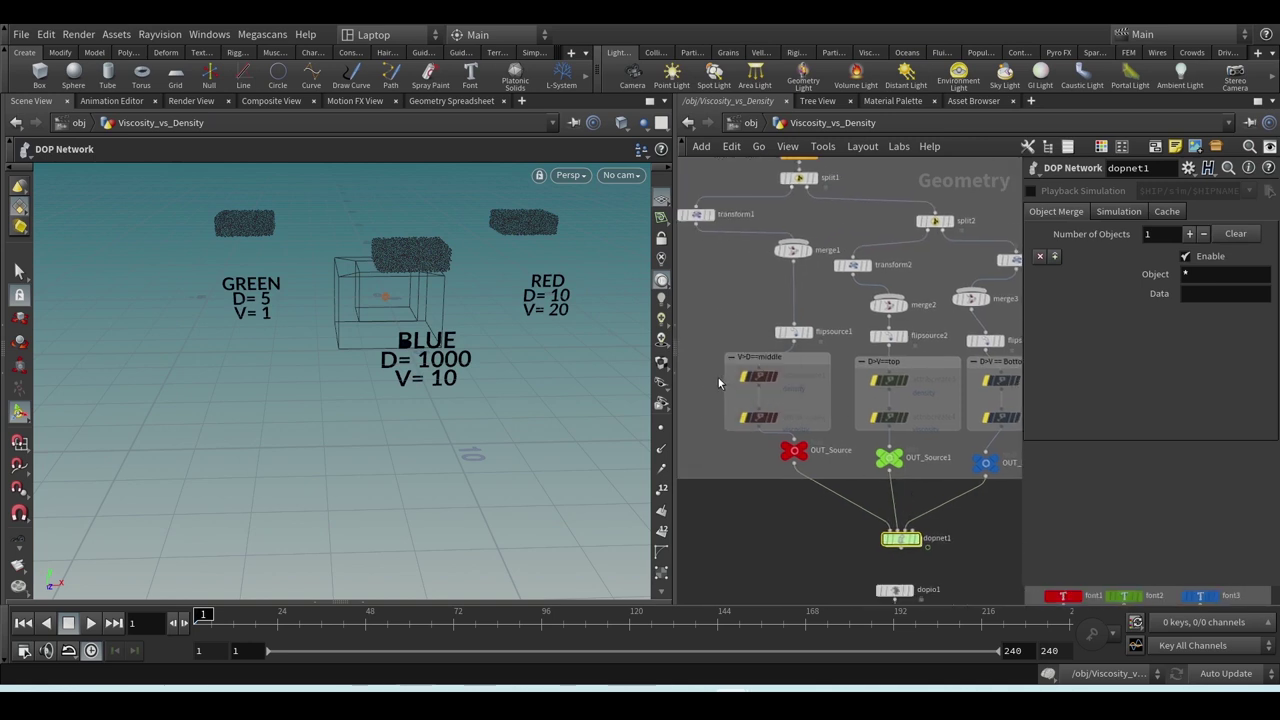
{"action": "left_click_drag", "start_coordinate": [708, 370], "coordinate": [1001, 424]}
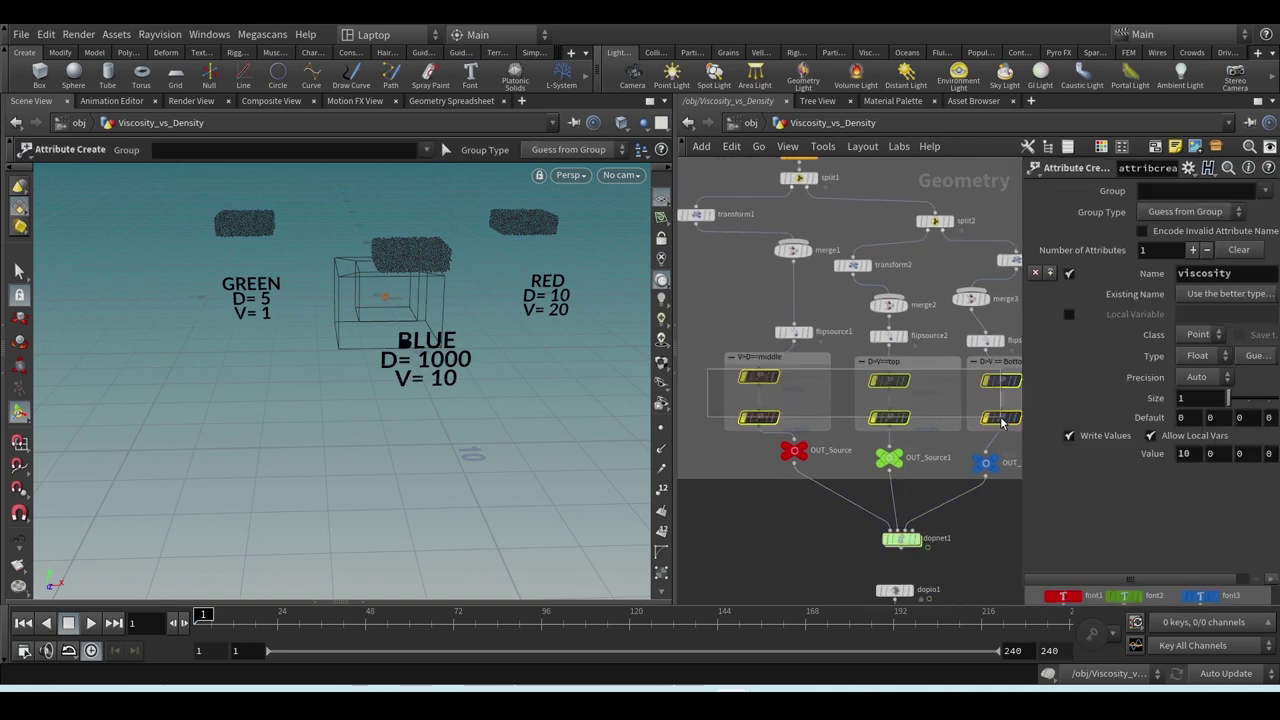
{"action": "left_click", "coordinate": [848, 323]}
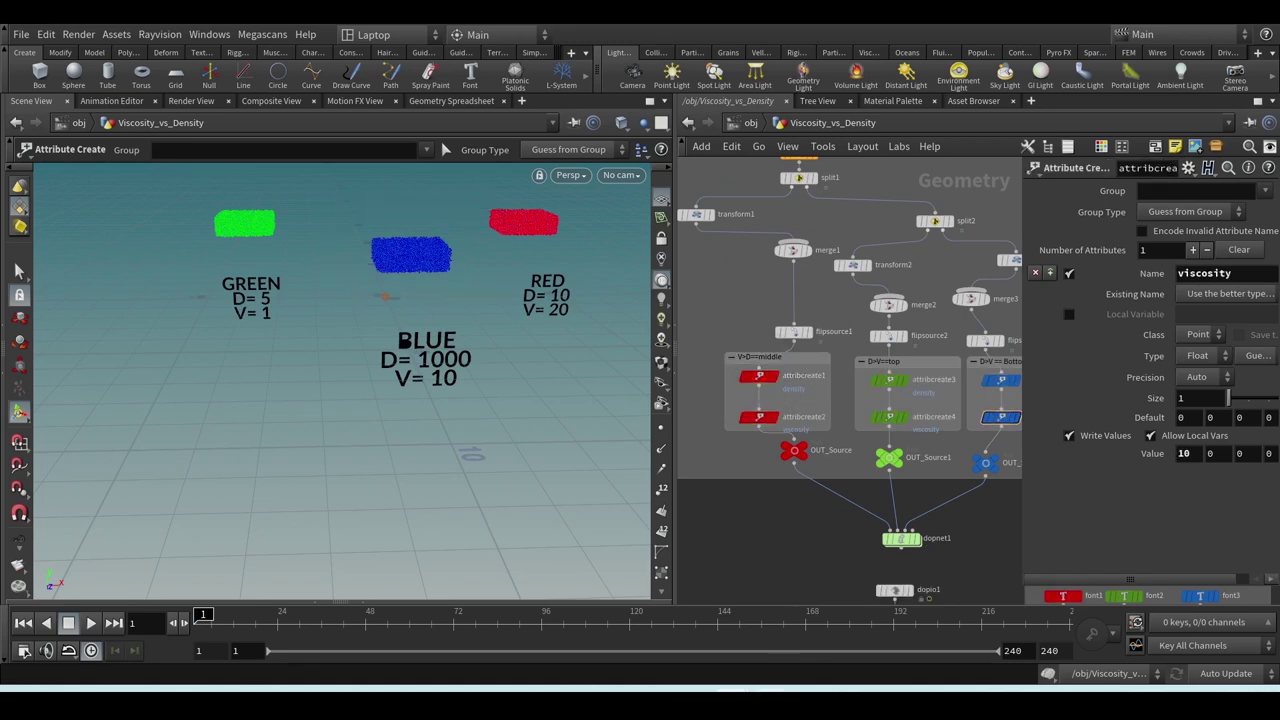
- Consult the Viscosity vs Density and Down 2a Science Density and Viscosity videos on YouTube, and return to Houdini
{"action": "mouse_move", "coordinate": [700, 705]}
{"action": "left_click", "coordinate": [698, 615]}
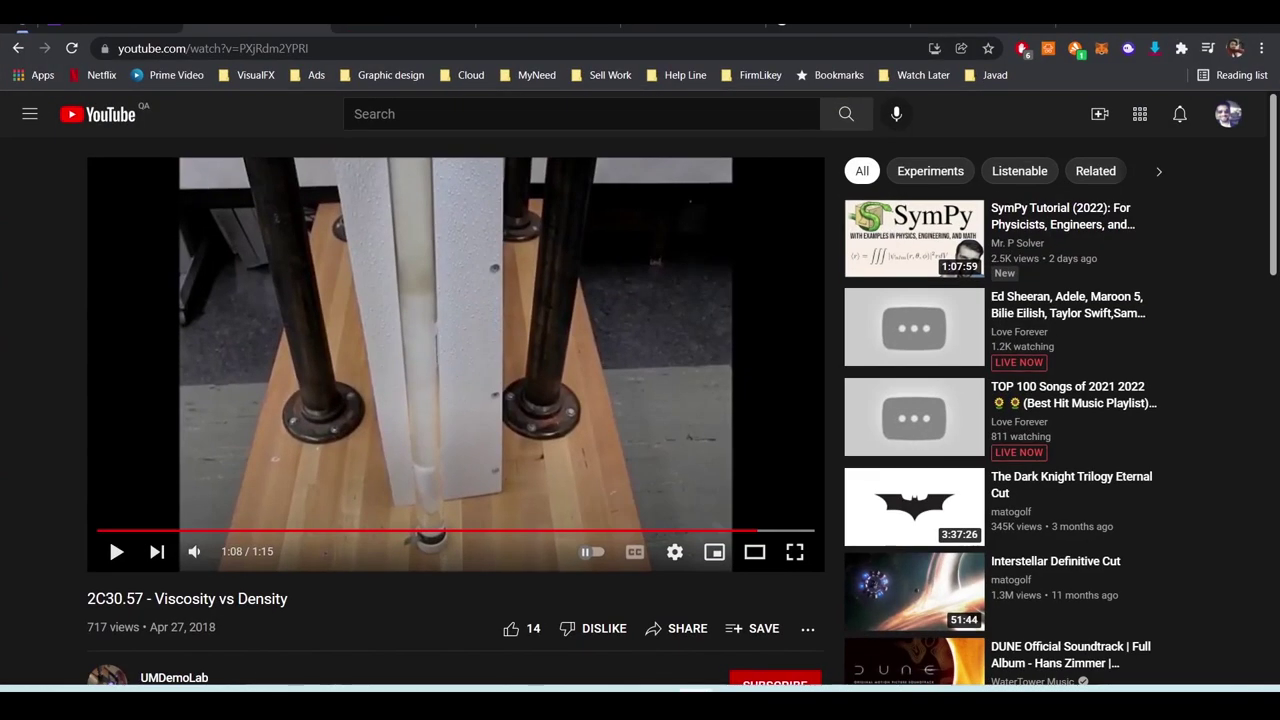
{"action": "left_click", "coordinate": [402, 28]}
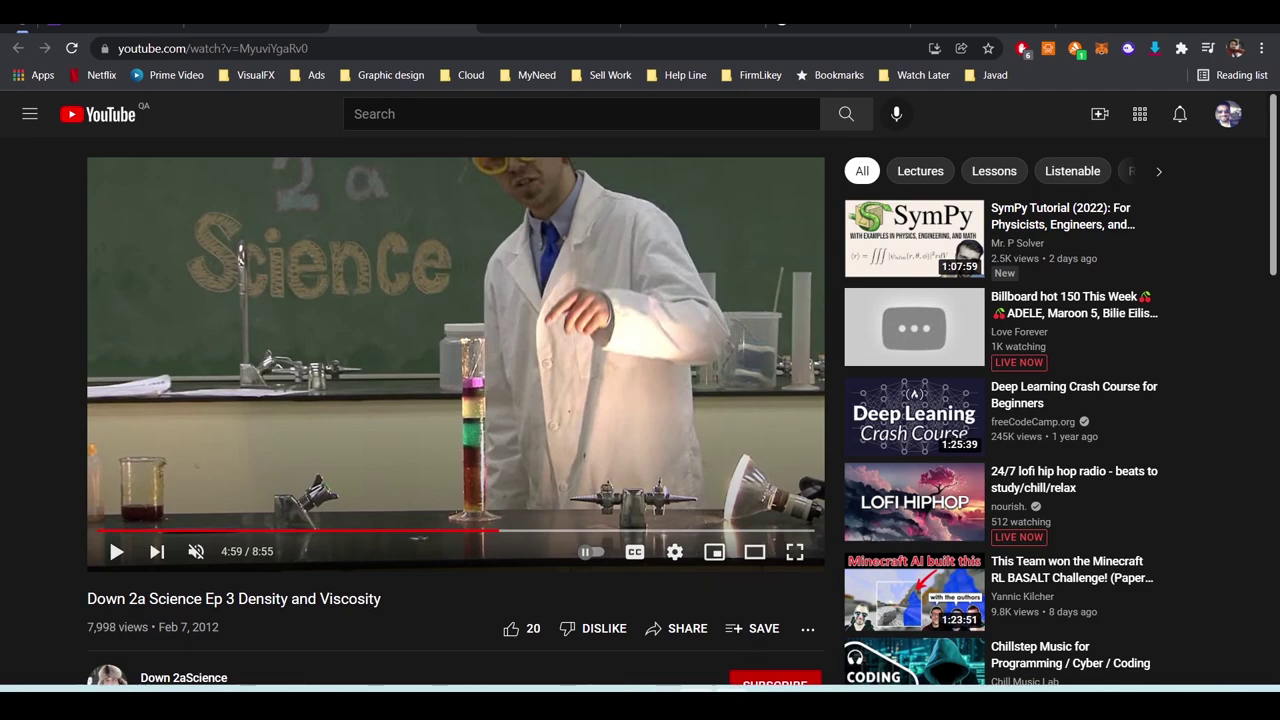
{"action": "mouse_move", "coordinate": [745, 700]}
{"action": "left_click", "coordinate": [645, 628]}
- Wire split1's first output directly into merge1 to add an untransformed block to the red source
{"action": "scroll", "coordinate": [840, 514], "scroll_direction": "down", "scroll_amount": 2}
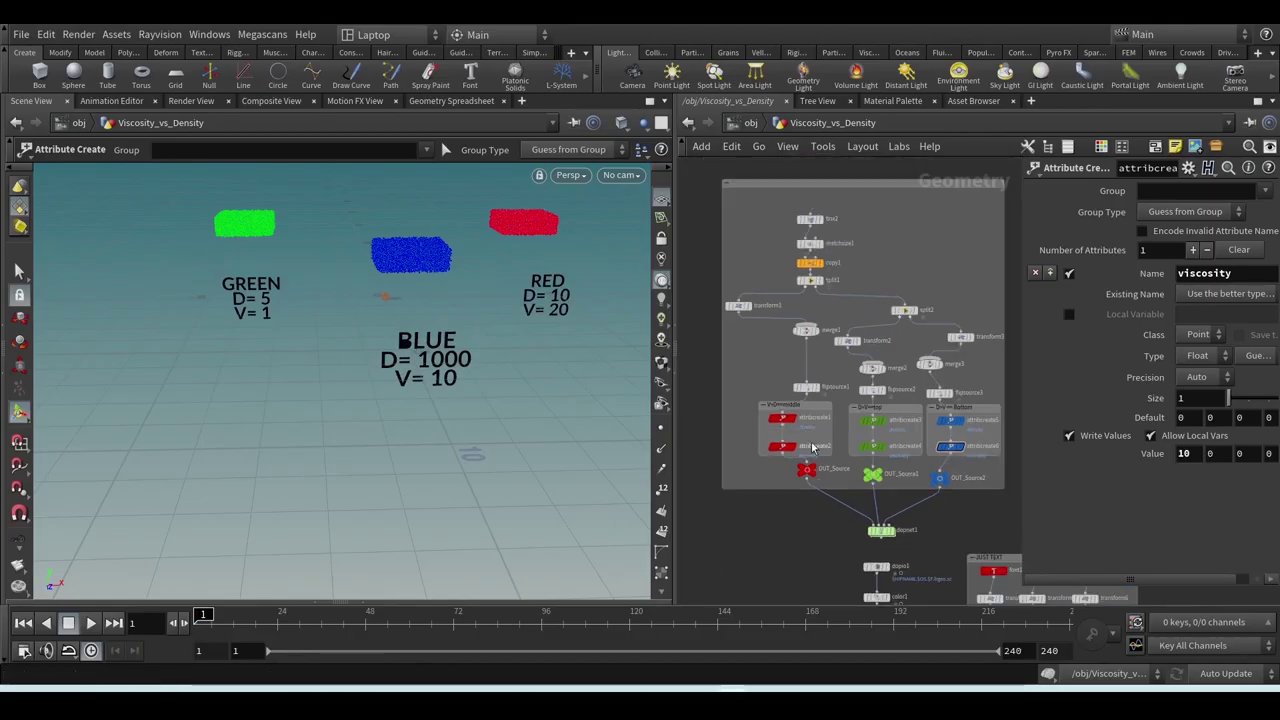
{"action": "scroll", "coordinate": [813, 402], "scroll_direction": "up", "scroll_amount": 3}
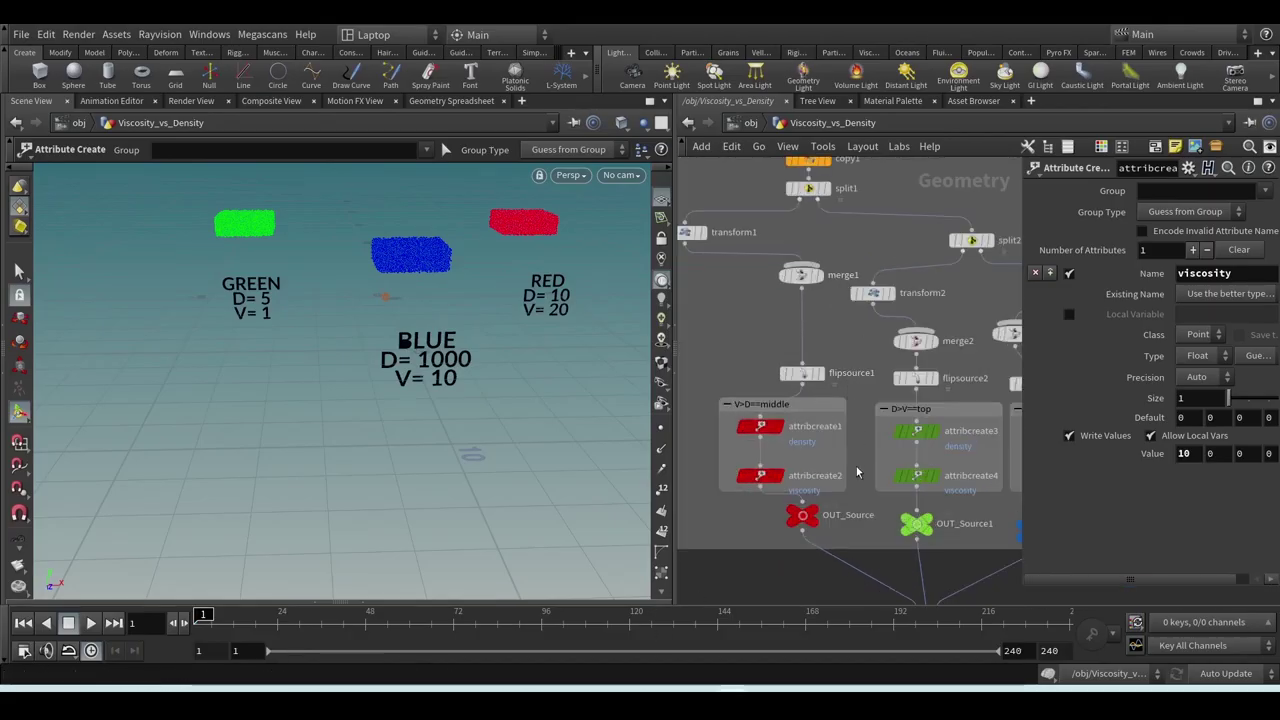
{"action": "left_click_drag", "start_coordinate": [803, 202], "coordinate": [807, 254]}
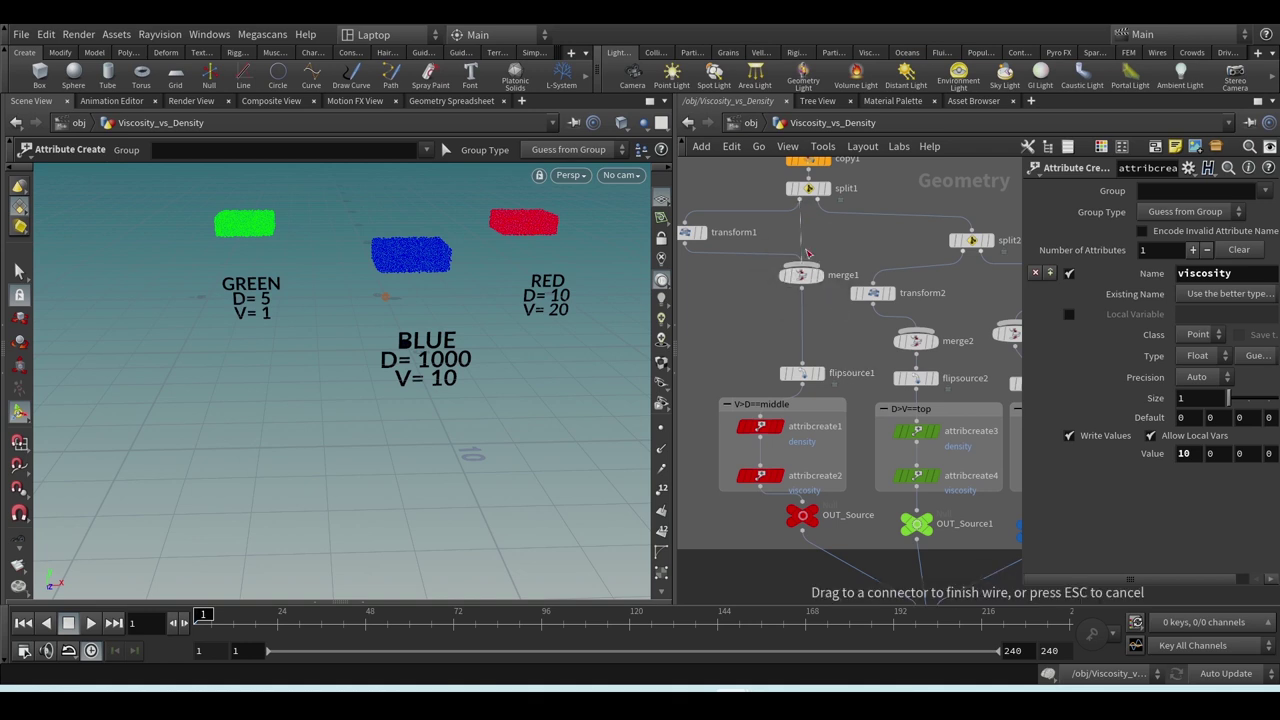
{"action": "left_click", "coordinate": [807, 254]}
{"action": "left_click", "coordinate": [808, 201]}
{"action": "left_click", "coordinate": [858, 274]}
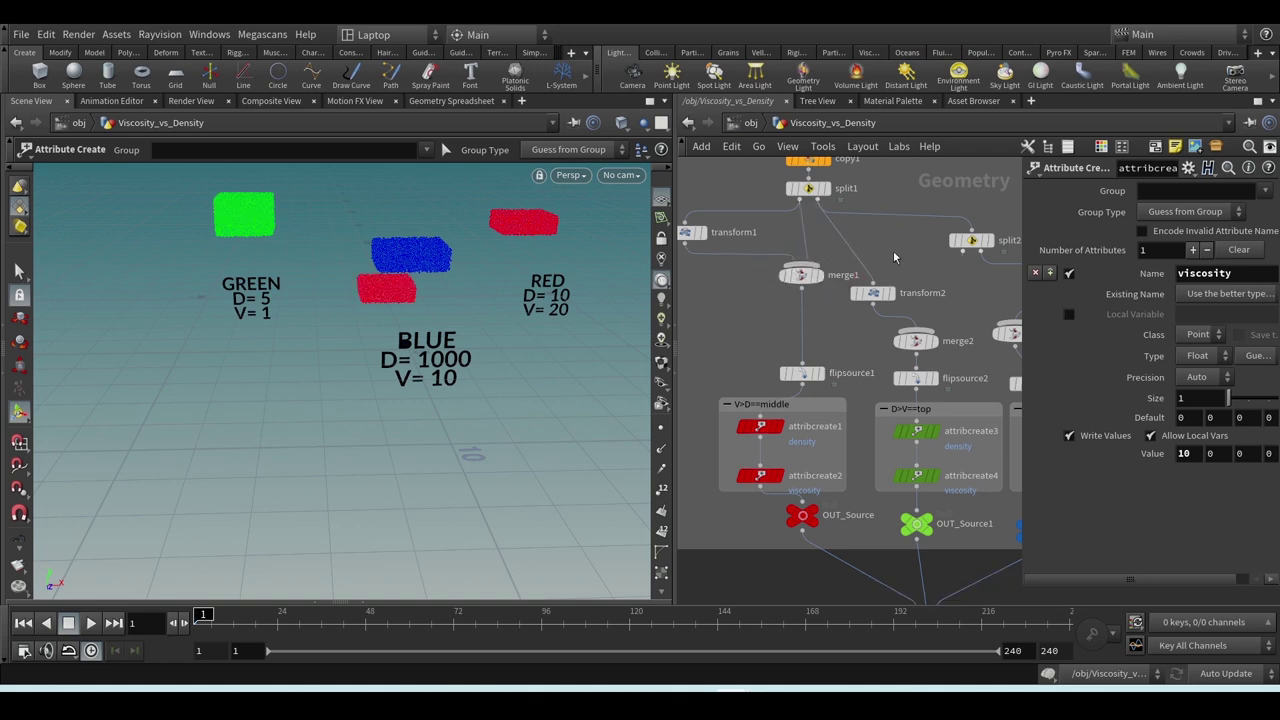
{"action": "key", "text": "ctrl+z"}
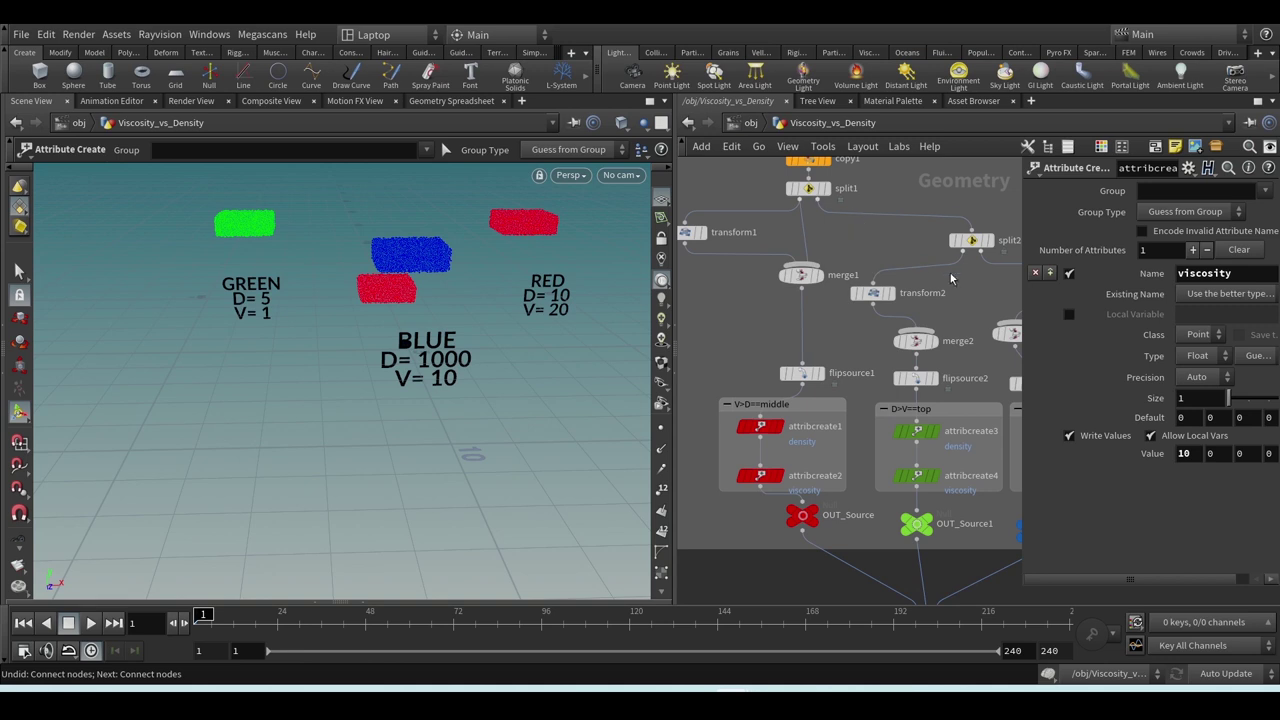
- Wire split2's outputs directly into merge2 and merge3 to stack green and blue blocks above the red one
{"action": "middle_click_drag", "start_coordinate": [954, 283], "coordinate": [877, 298]}
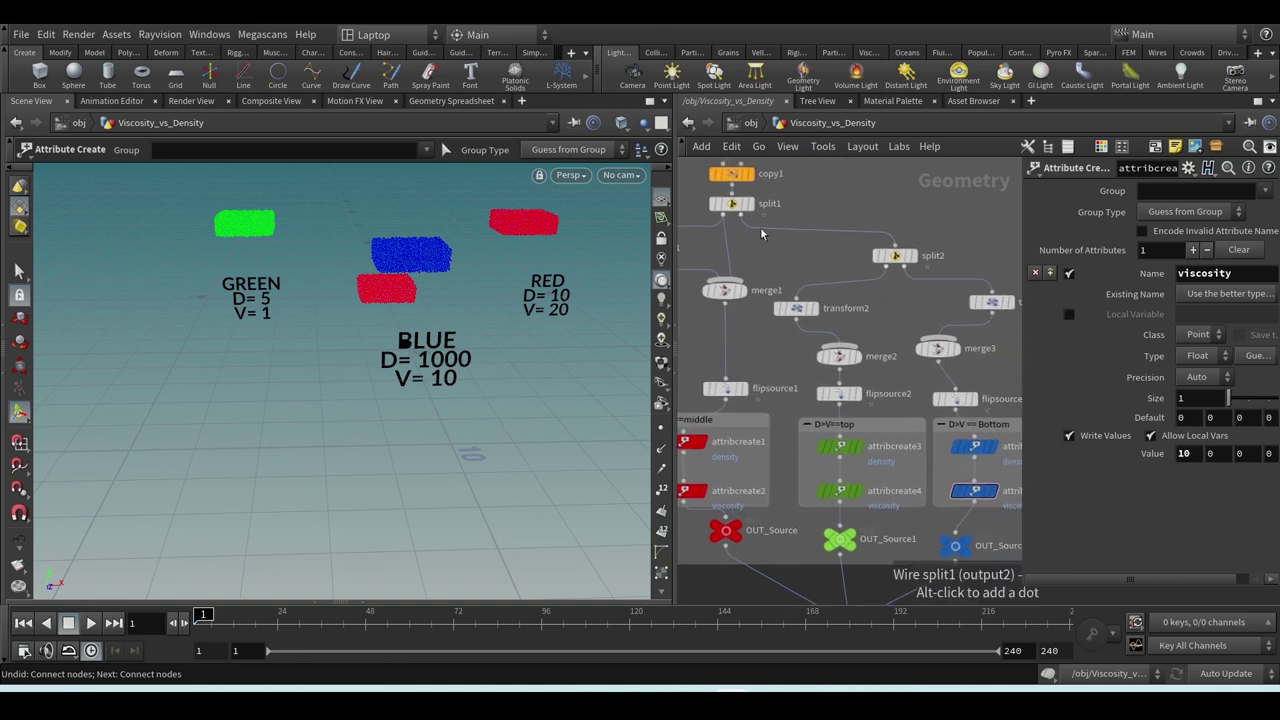
{"action": "left_click_drag", "start_coordinate": [460, 357], "coordinate": [547, 265], "text": "alt"}
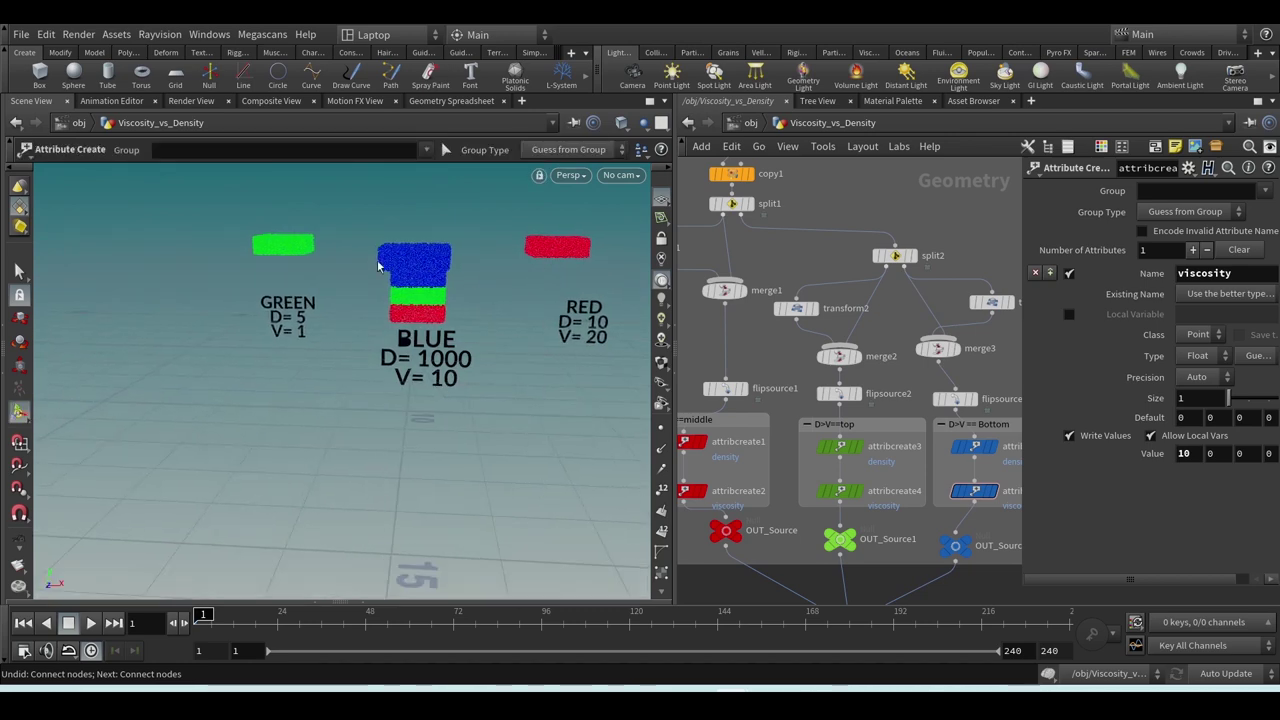
{"action": "key", "text": "space"}
{"action": "mouse_move", "coordinate": [455, 345]}
{"action": "left_mouse_down"}
{"action": "mouse_move", "coordinate": [472, 322]}
{"action": "mouse_move", "coordinate": [445, 355]}
{"action": "left_mouse_up"}
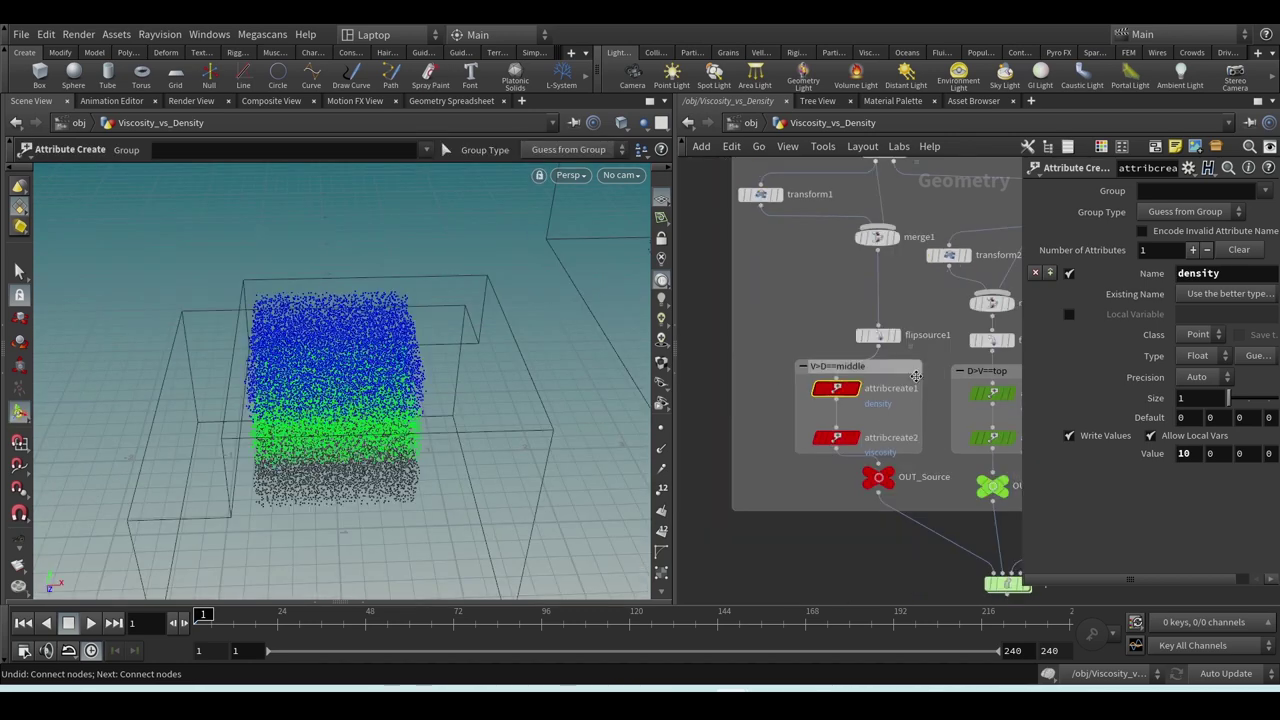
- Check the density values on the red, green and blue sources' Attribute Create nodes against the stacked blocks
{"action": "middle_click_drag", "start_coordinate": [940, 408], "coordinate": [838, 419]}
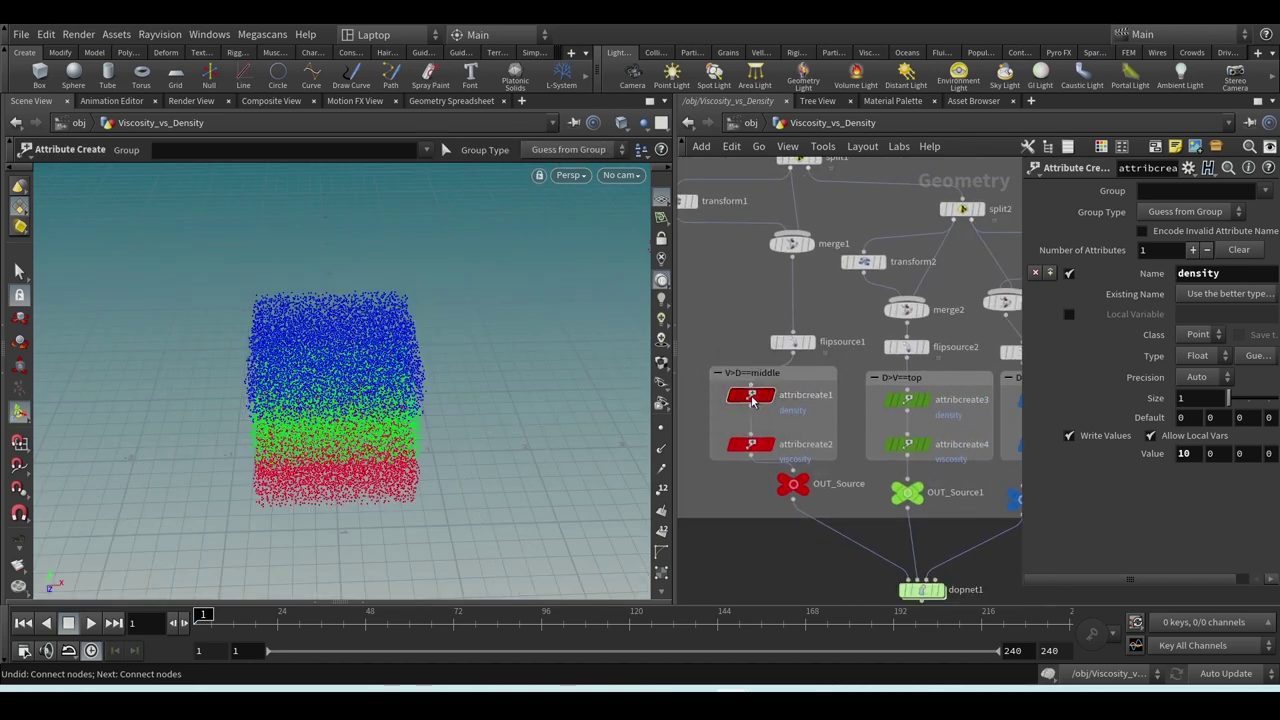
{"action": "key", "text": "space"}
{"action": "left_click_drag", "start_coordinate": [546, 481], "coordinate": [510, 464]}
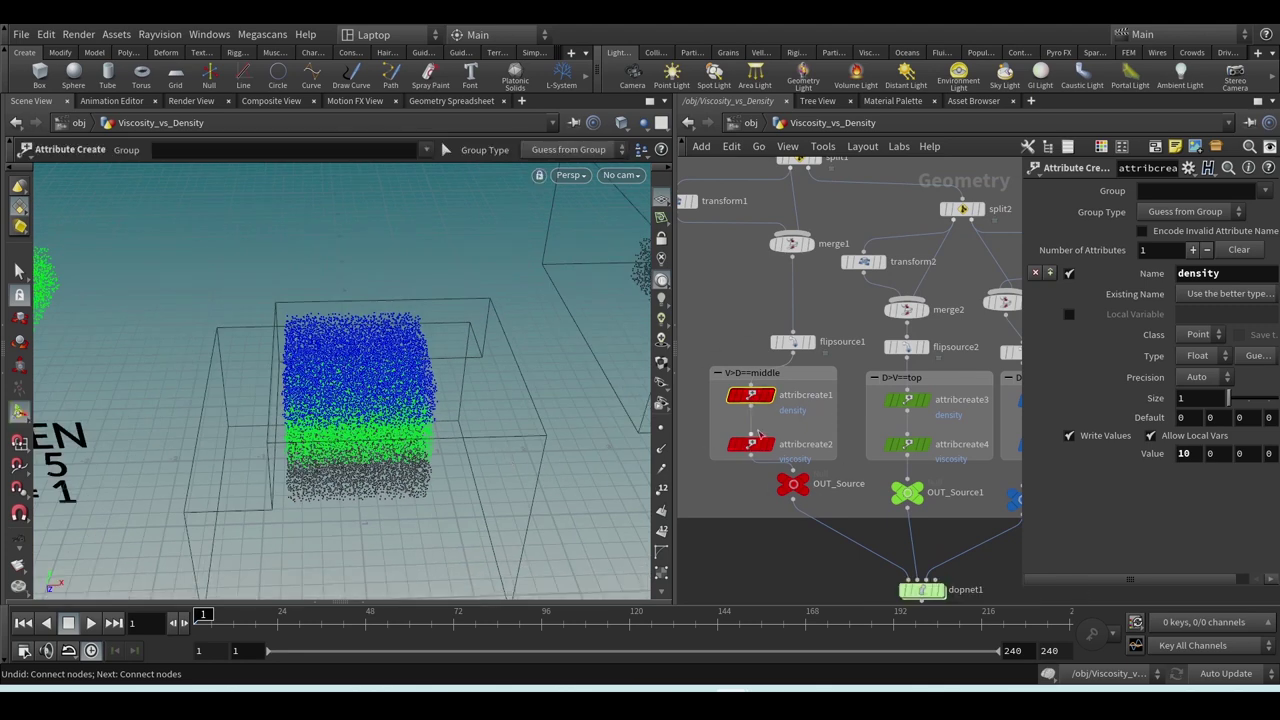
{"action": "left_click", "coordinate": [906, 400]}
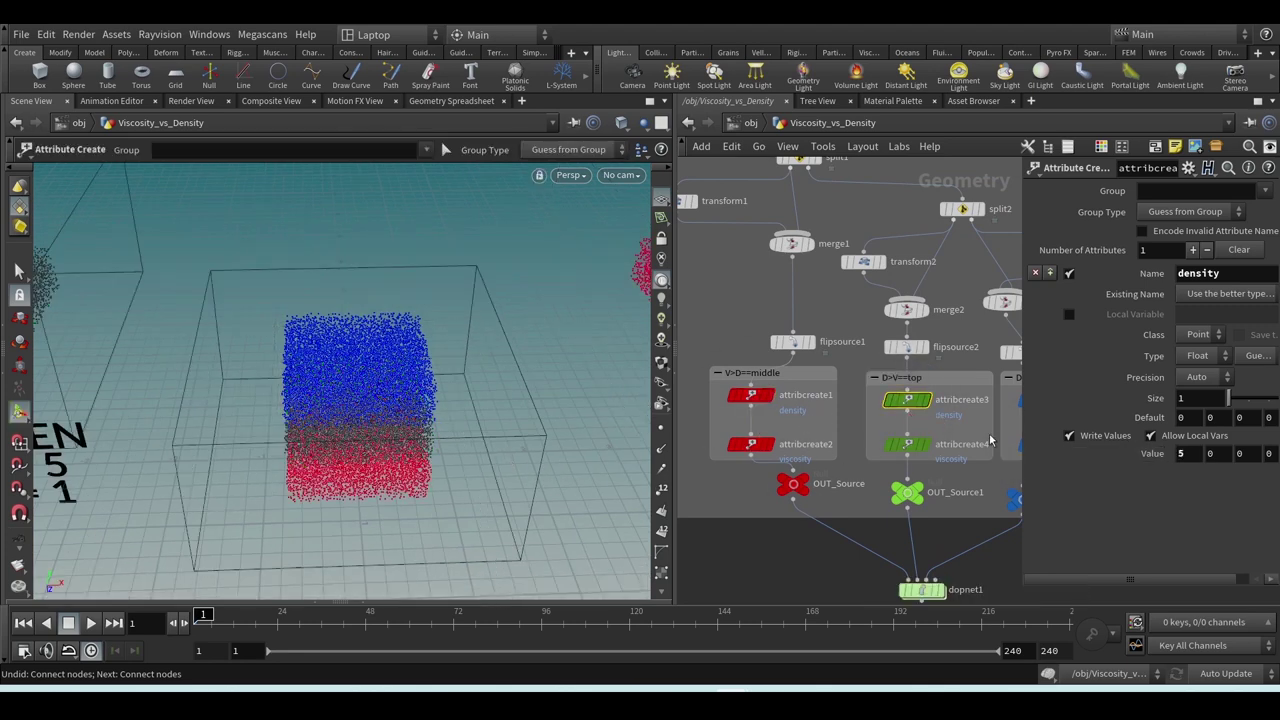
{"action": "middle_click_drag", "start_coordinate": [978, 430], "coordinate": [885, 443]}
{"action": "left_click", "coordinate": [950, 412]}
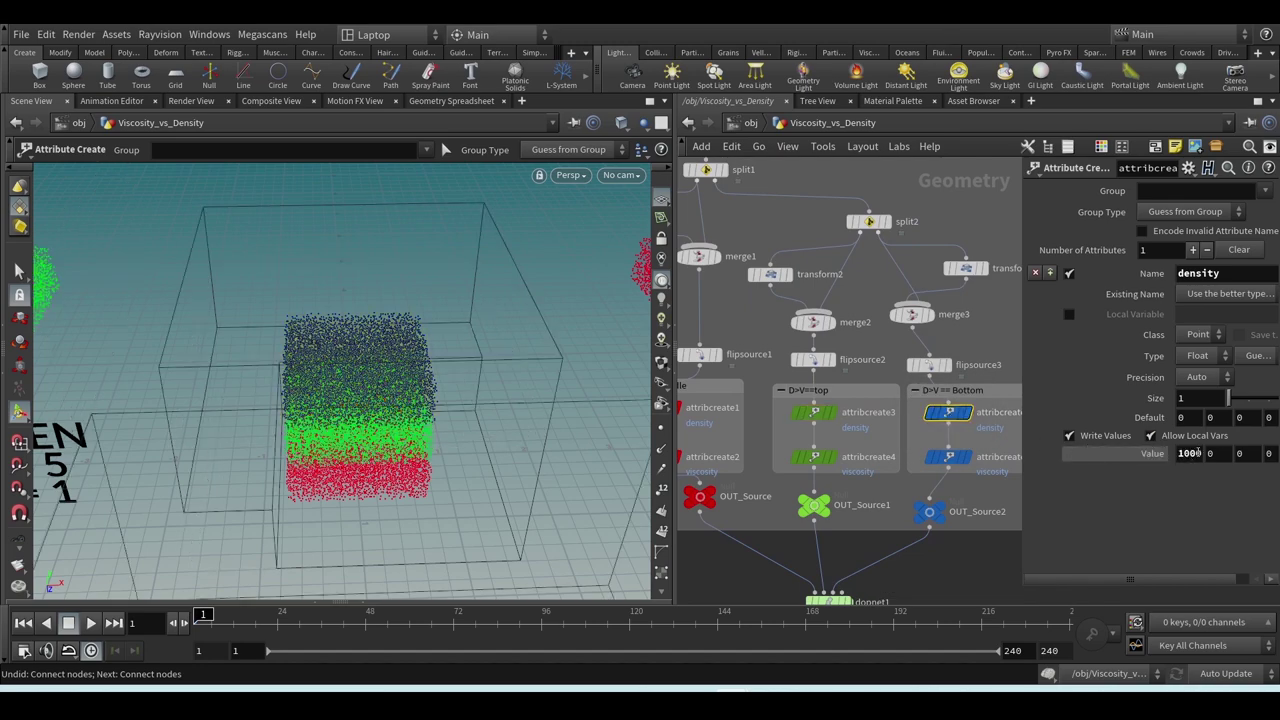
{"action": "left_click", "coordinate": [965, 357]}
- Examine the stacked blocks from the side and annotate the blue block with 1000 and a pointer line at the green block
{"action": "left_click_drag", "start_coordinate": [426, 423], "coordinate": [415, 375], "text": "alt"}
{"action": "right_click_drag", "start_coordinate": [415, 375], "coordinate": [402, 405], "text": "alt"}
{"action": "left_click_drag", "start_coordinate": [402, 405], "coordinate": [415, 404], "text": "alt"}
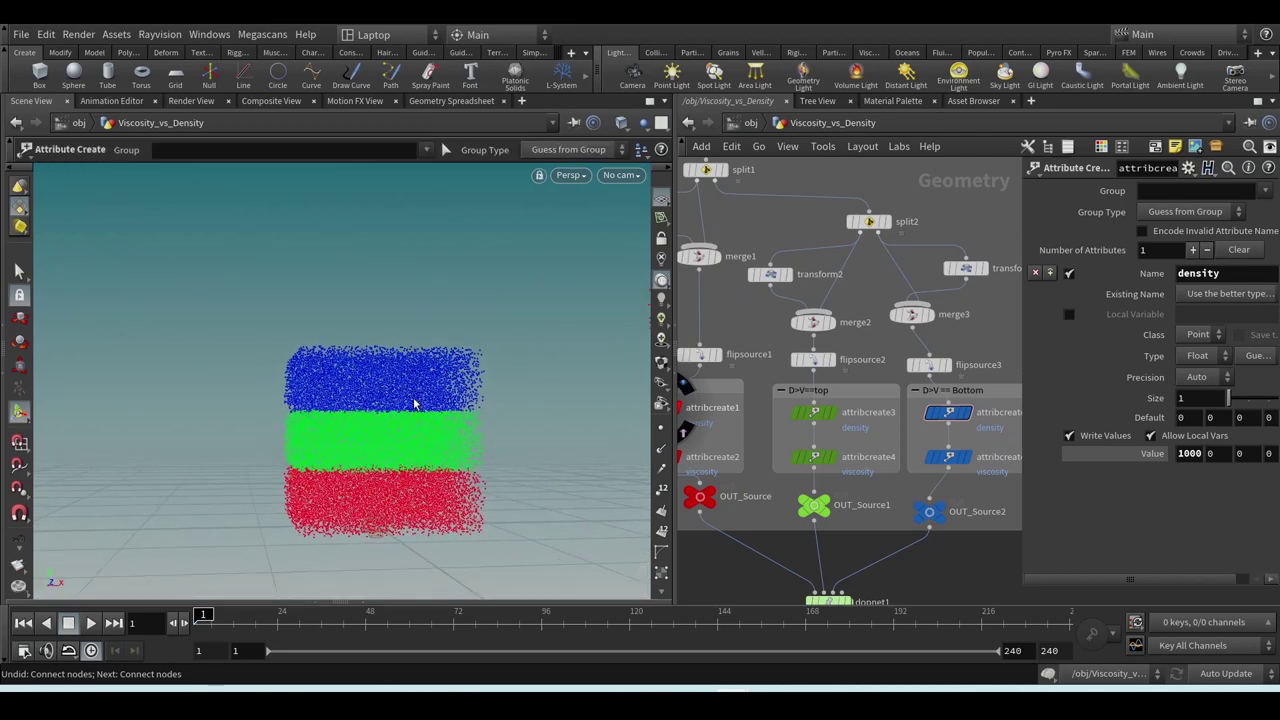
{"action": "left_click_drag", "start_coordinate": [500, 368], "coordinate": [580, 340]}
{"action": "left_click_drag", "start_coordinate": [489, 440], "coordinate": [570, 425]}
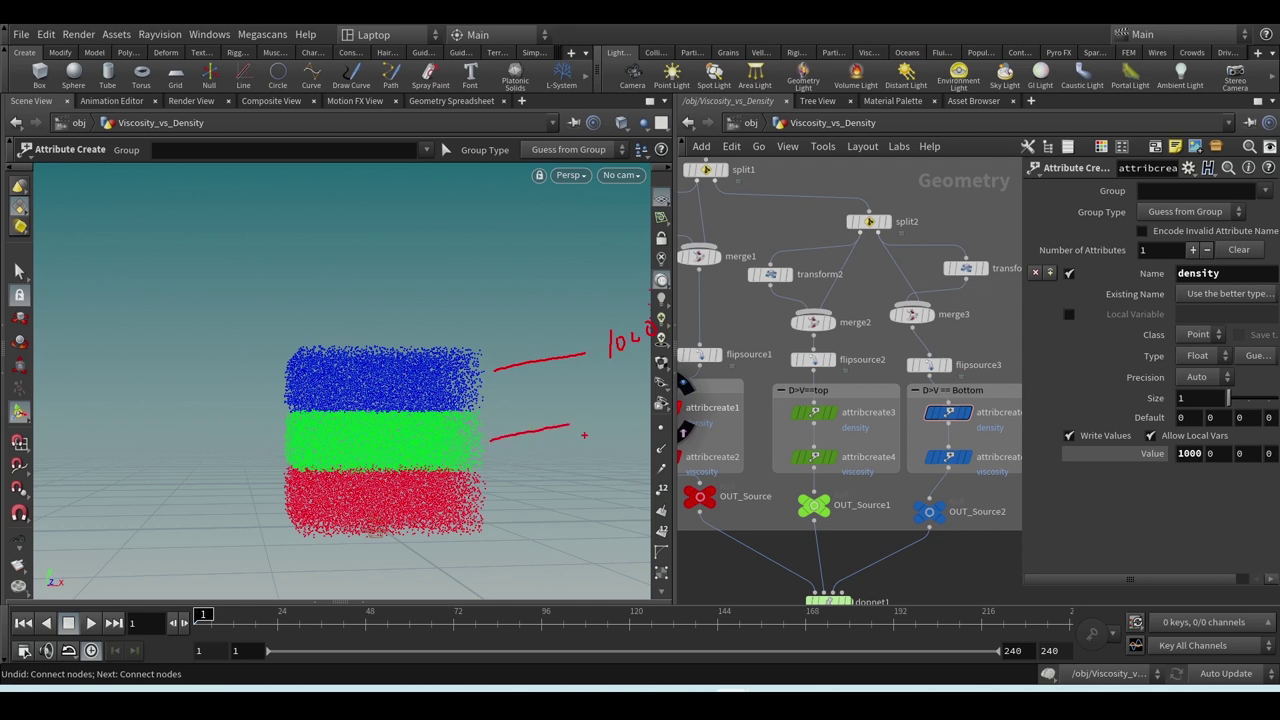
- Check the viscosity and density values on attribcreate4 and attribcreate3, and the density on attribcreate1
{"action": "left_click", "coordinate": [813, 457]}
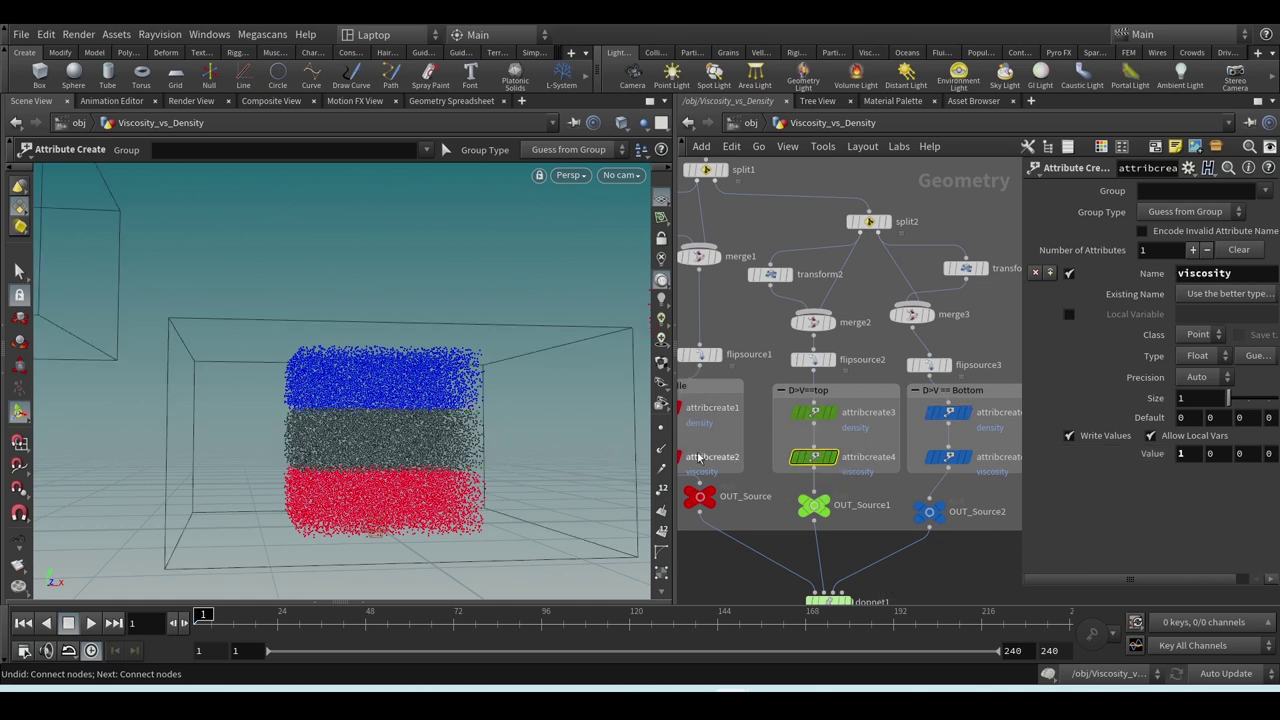
{"action": "left_click", "coordinate": [813, 412]}
{"action": "middle_click_drag", "start_coordinate": [731, 406], "coordinate": [765, 408]}
{"action": "left_click", "coordinate": [696, 411]}
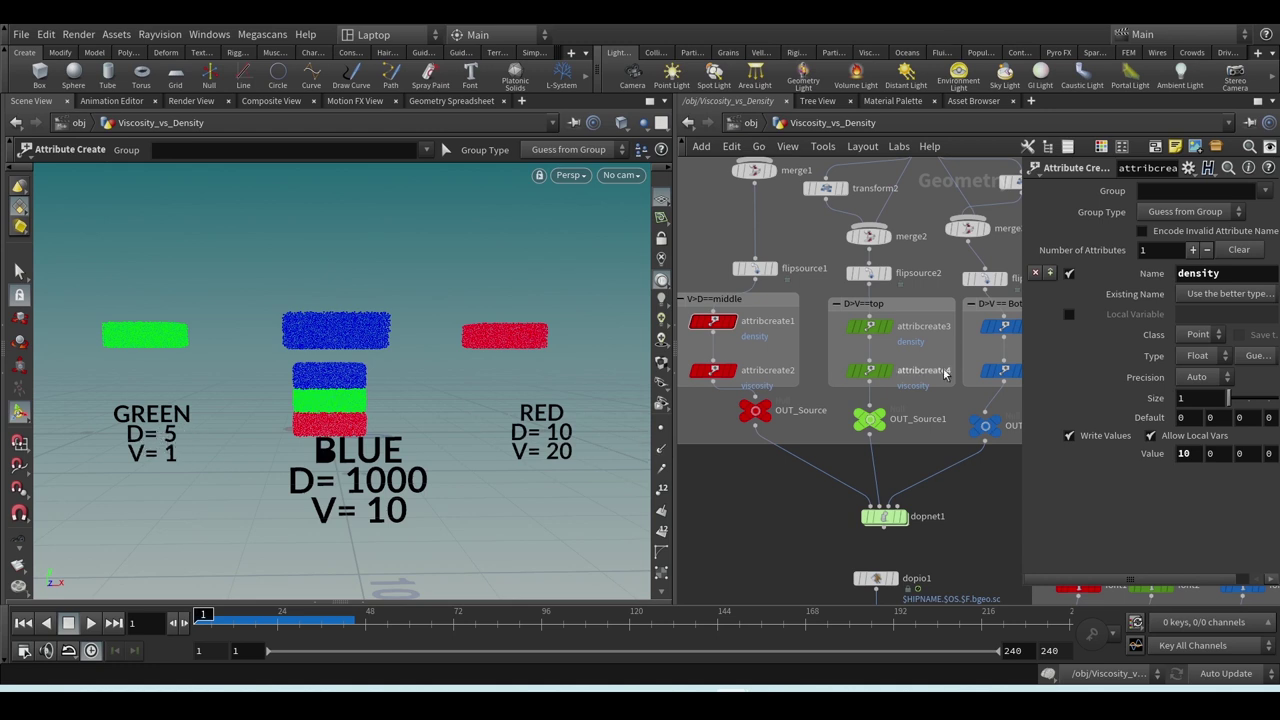
{"action": "mouse_move", "coordinate": [873, 335]}
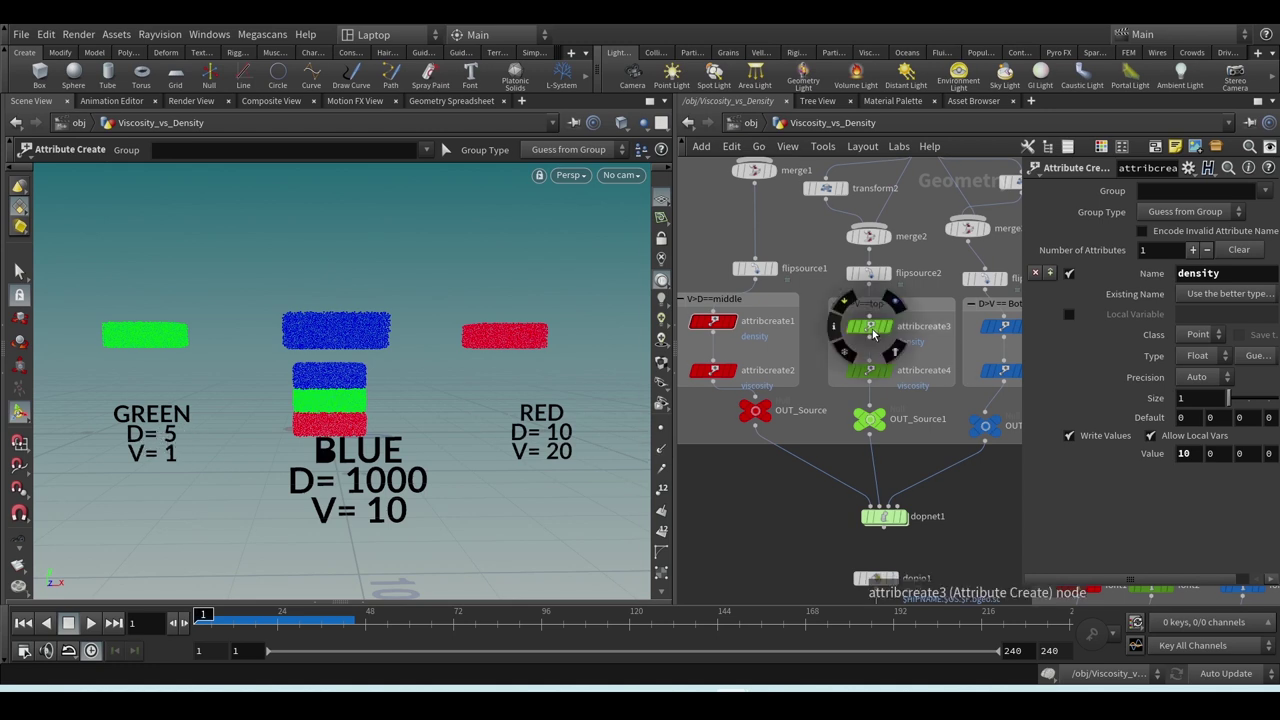
- Set the green source's density value to 300 on attribcreate3
{"action": "left_click", "coordinate": [871, 330]}
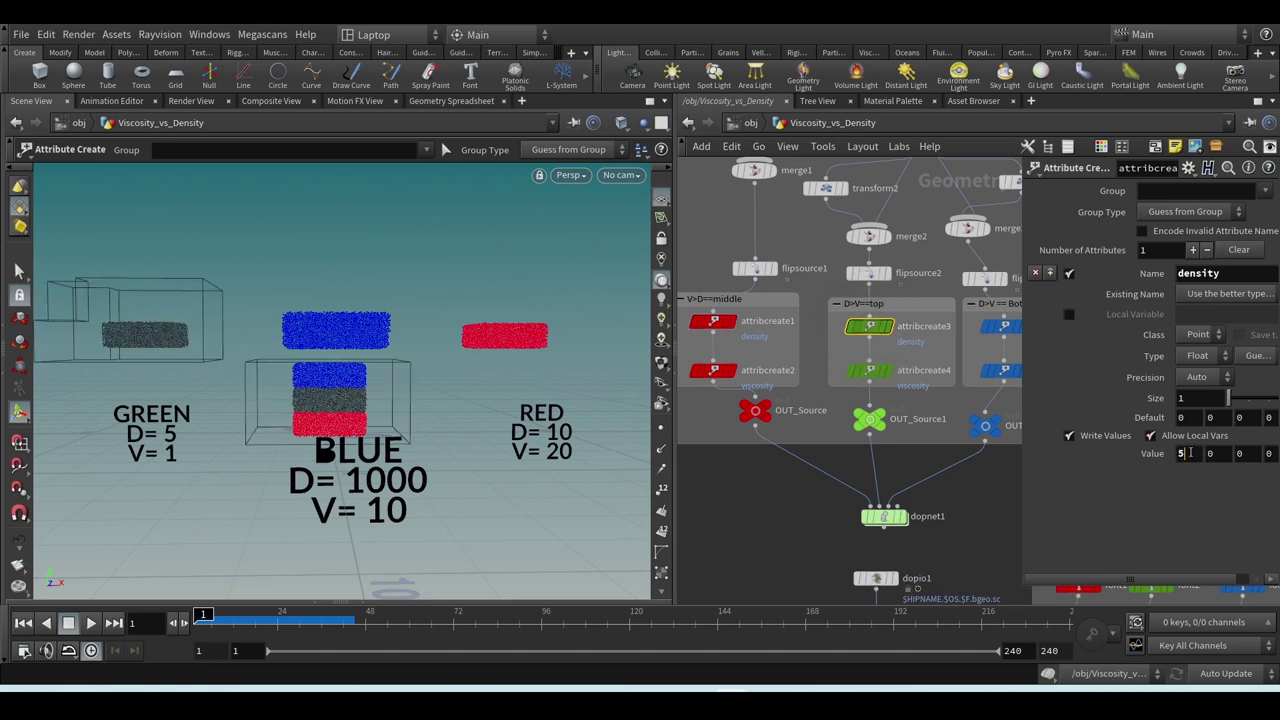
{"action": "key", "text": "BackSpace"}
{"action": "type", "text": "100"}
{"action": "type", "text": "300"}
{"action": "key", "text": "Return"}
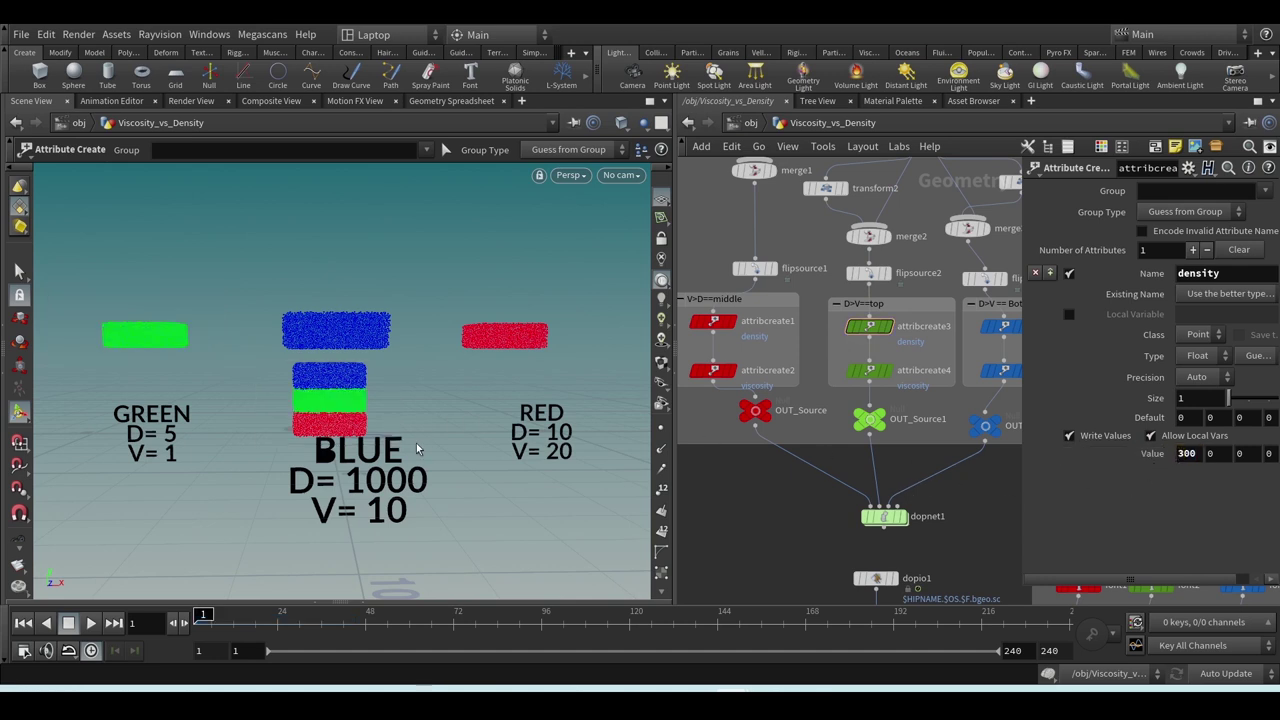
- Update the green label's text on font2 to read D= 300
{"action": "middle_click_drag", "start_coordinate": [1000, 527], "coordinate": [802, 374]}
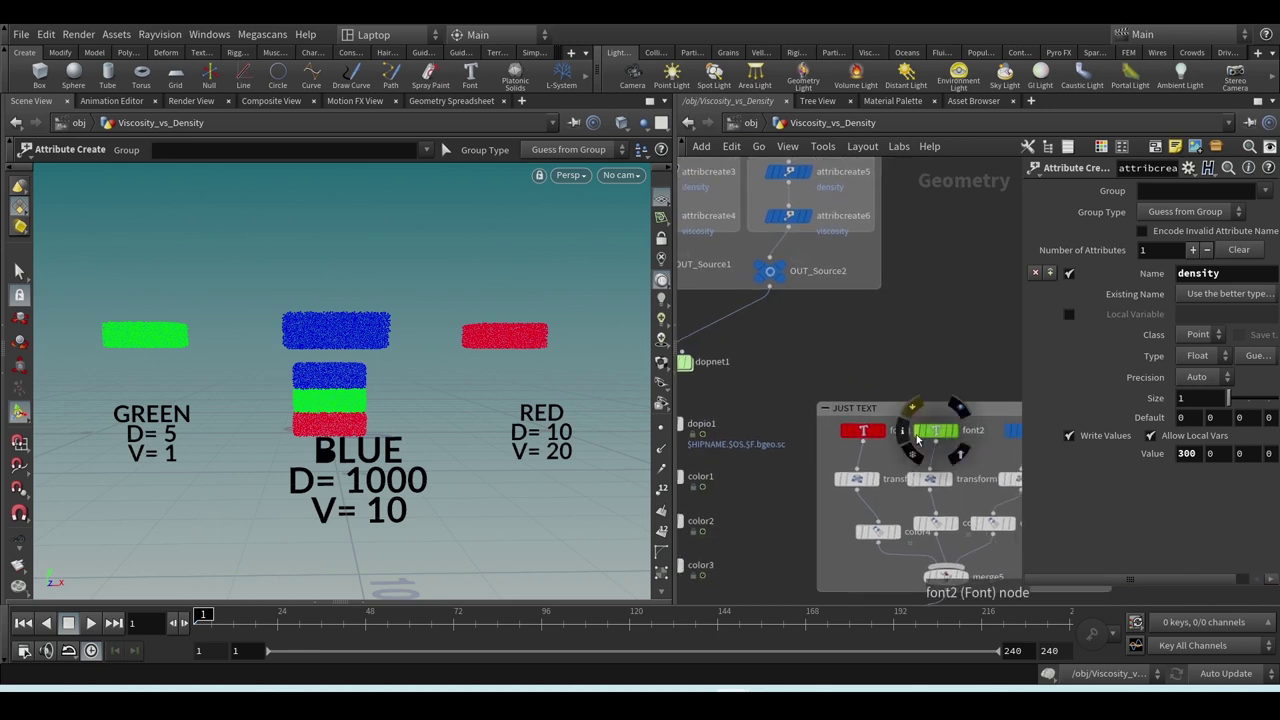
{"action": "left_click", "coordinate": [935, 433]}
{"action": "double_click", "coordinate": [1047, 224]}
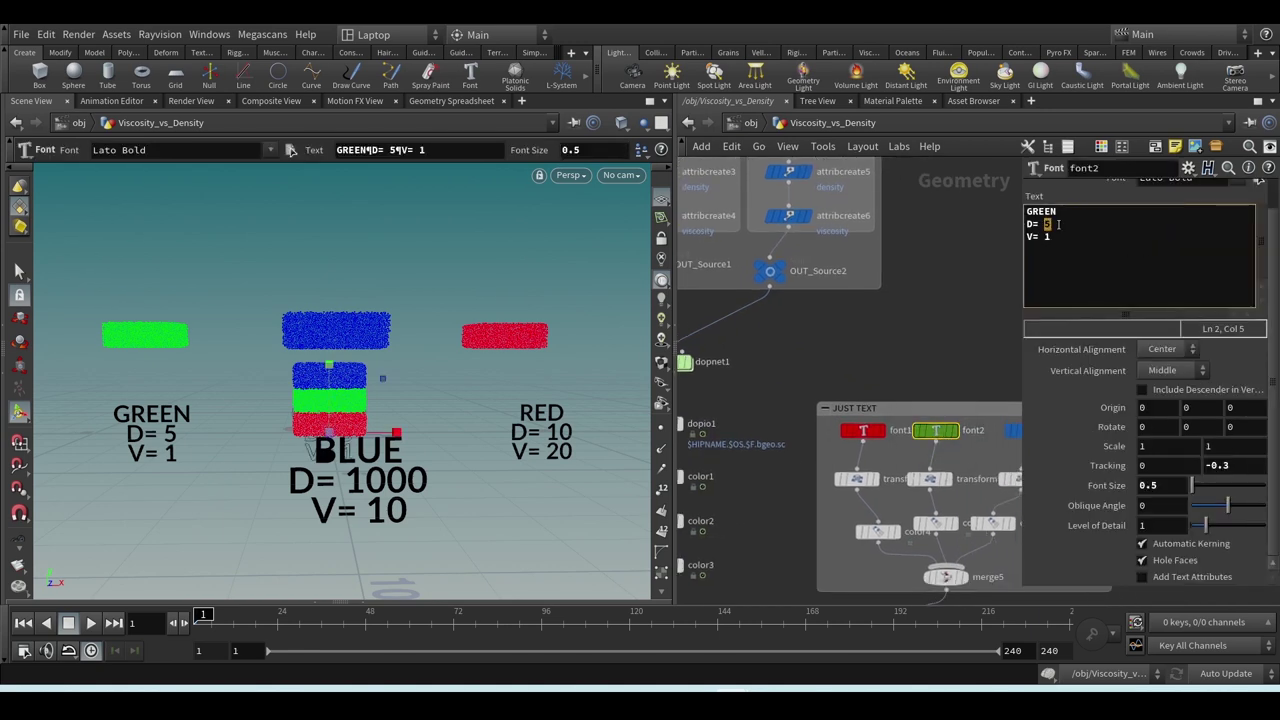
{"action": "type", "text": "300"}
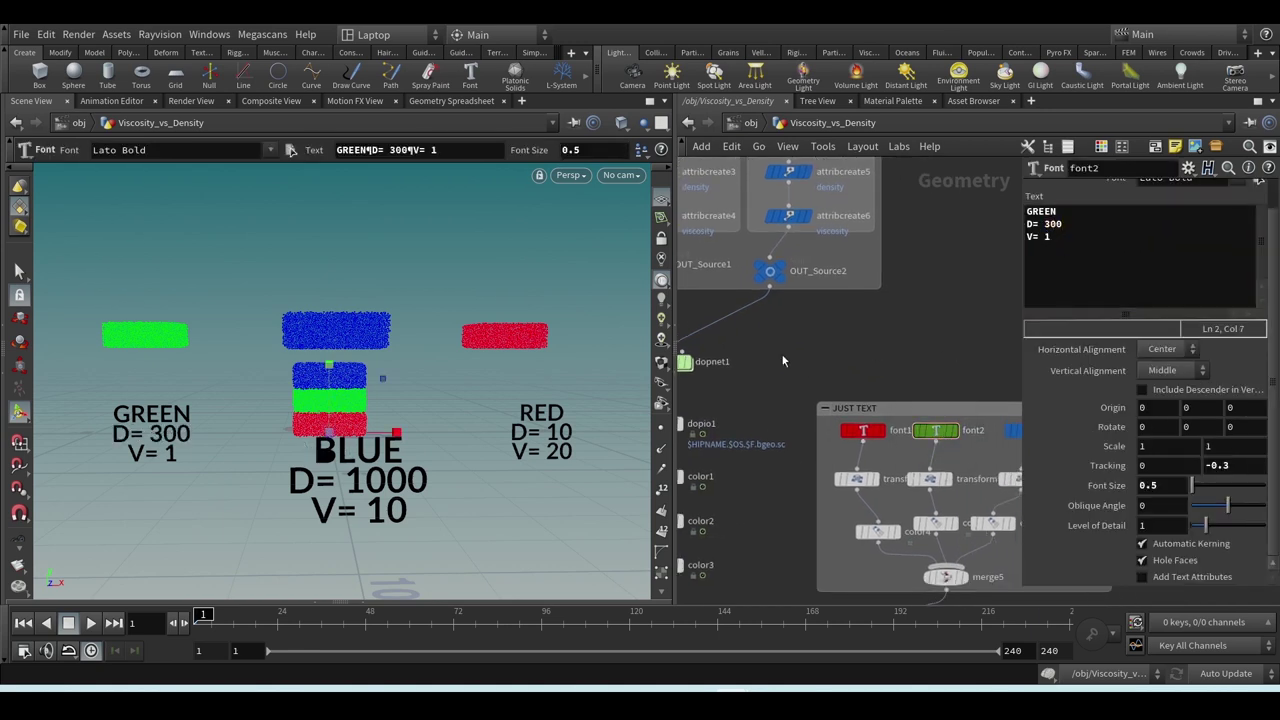
- Play the simulation from frame 1 with the raised green density
{"action": "middle_click_drag", "start_coordinate": [695, 362], "coordinate": [865, 467]}
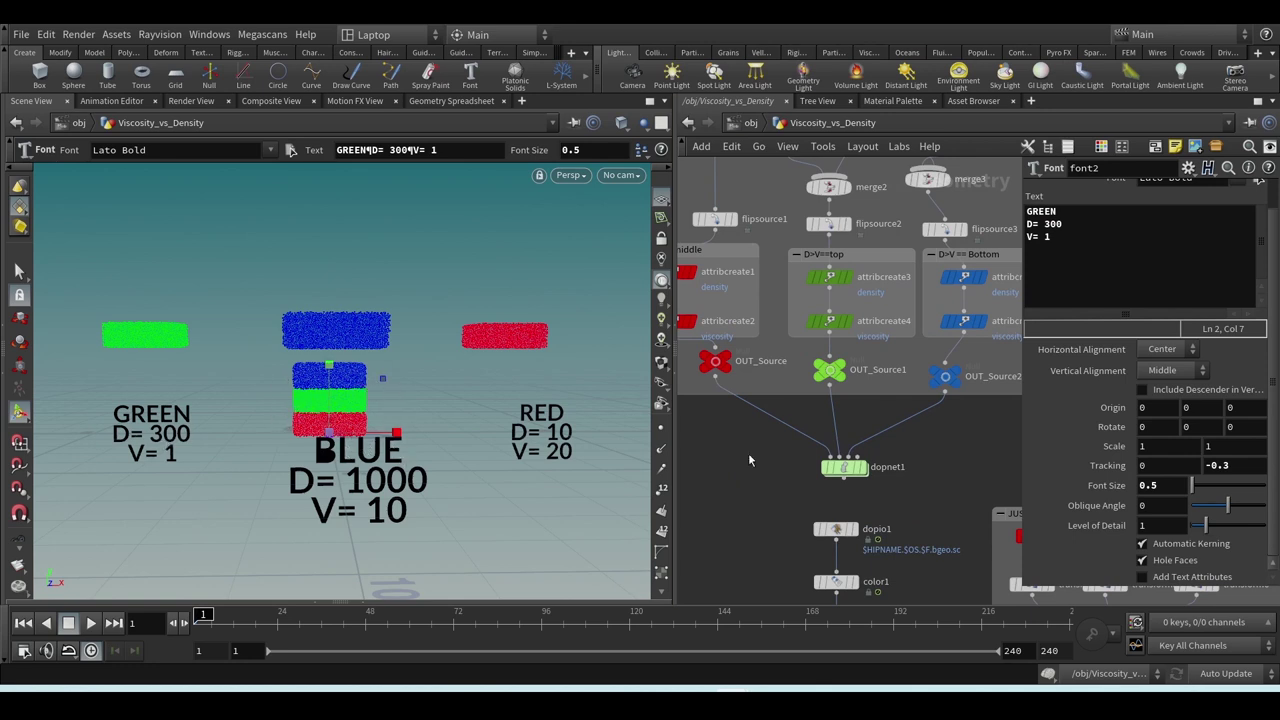
{"action": "middle_click_drag", "start_coordinate": [770, 503], "coordinate": [742, 370]}
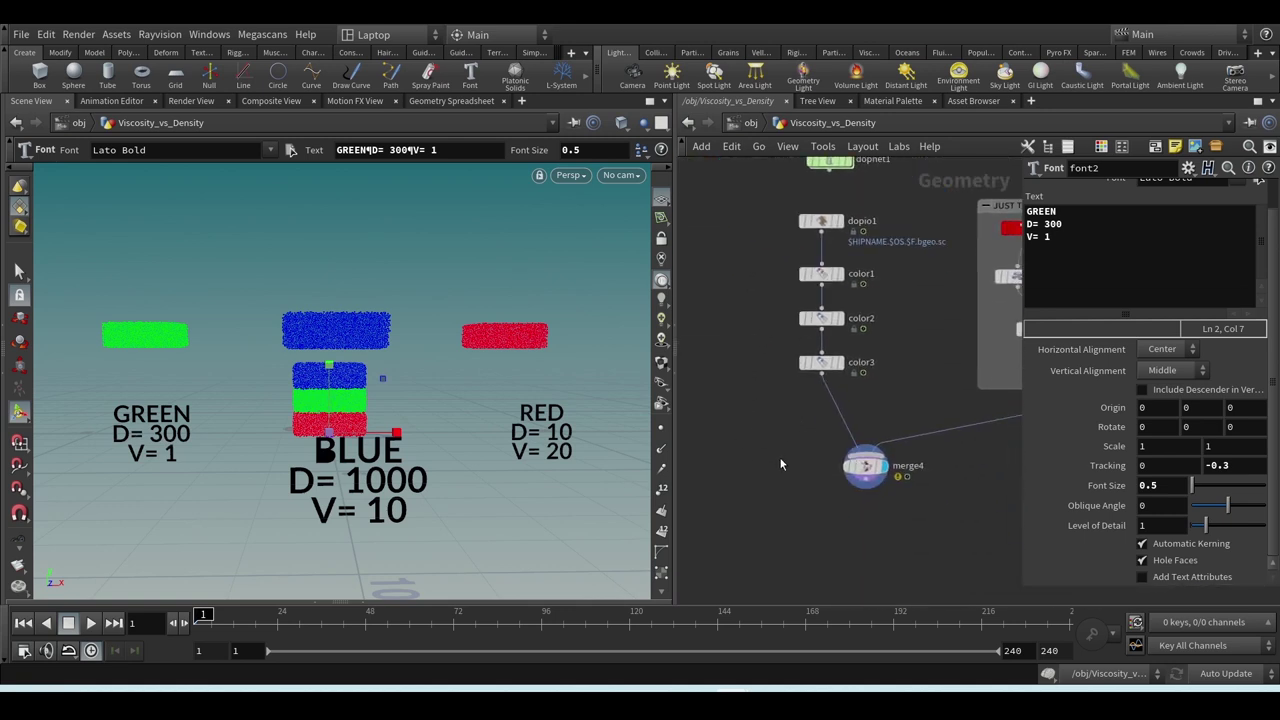
{"action": "left_click", "coordinate": [91, 622]}
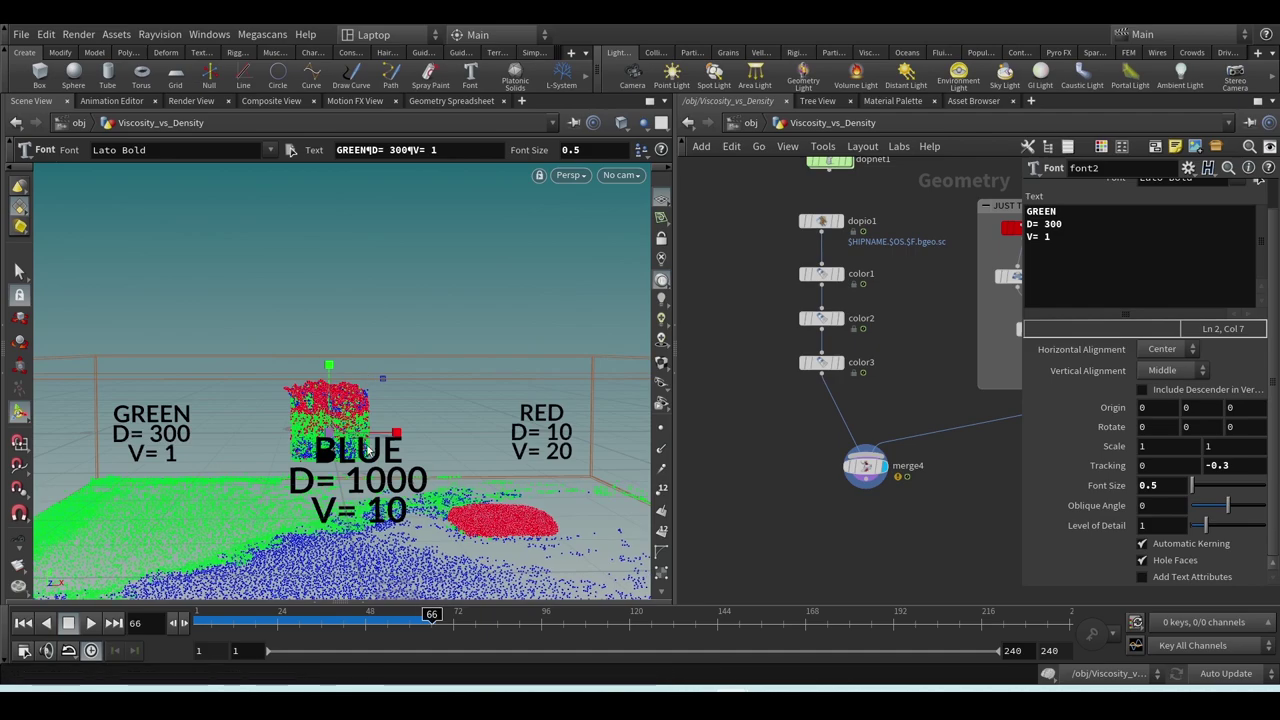
- Examine how the red, green and blue layers of the stacked fluid have separated at frame 66, up close and from farther out
{"action": "key", "text": "Escape"}
{"action": "scroll", "coordinate": [310, 457], "scroll_direction": "up", "scroll_amount": 4}
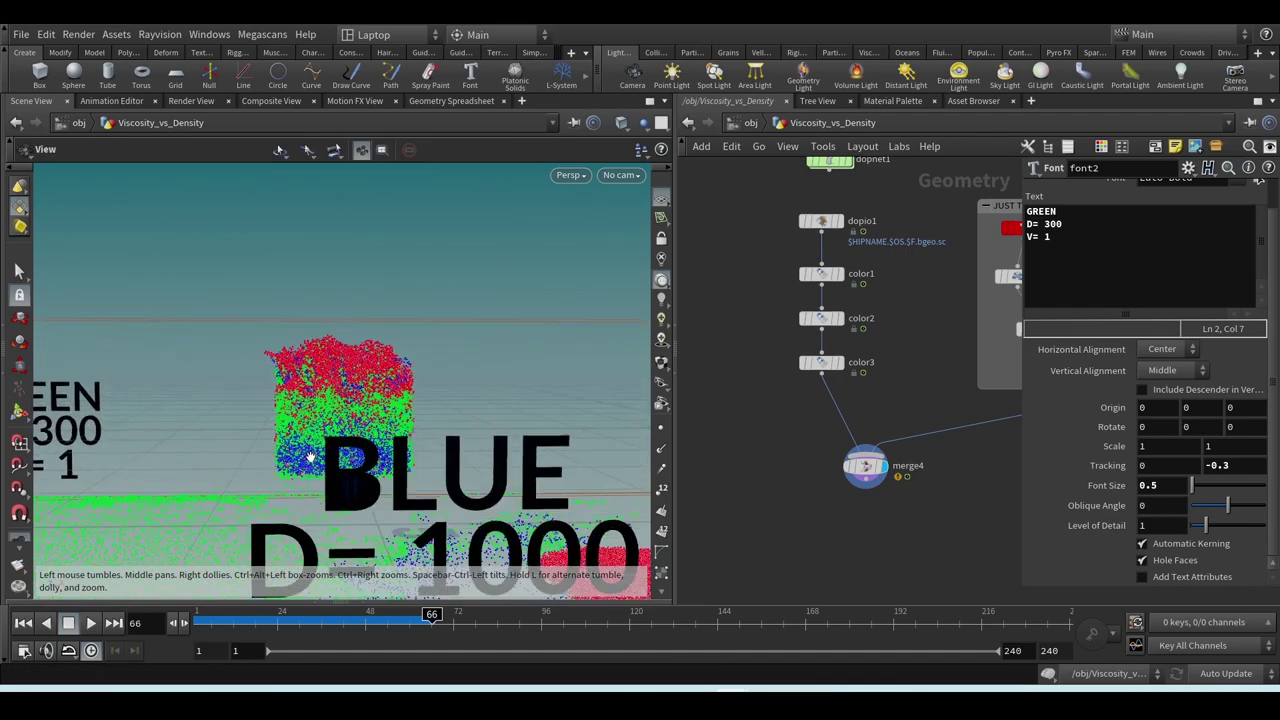
{"action": "left_click_drag", "start_coordinate": [310, 457], "coordinate": [213, 431]}
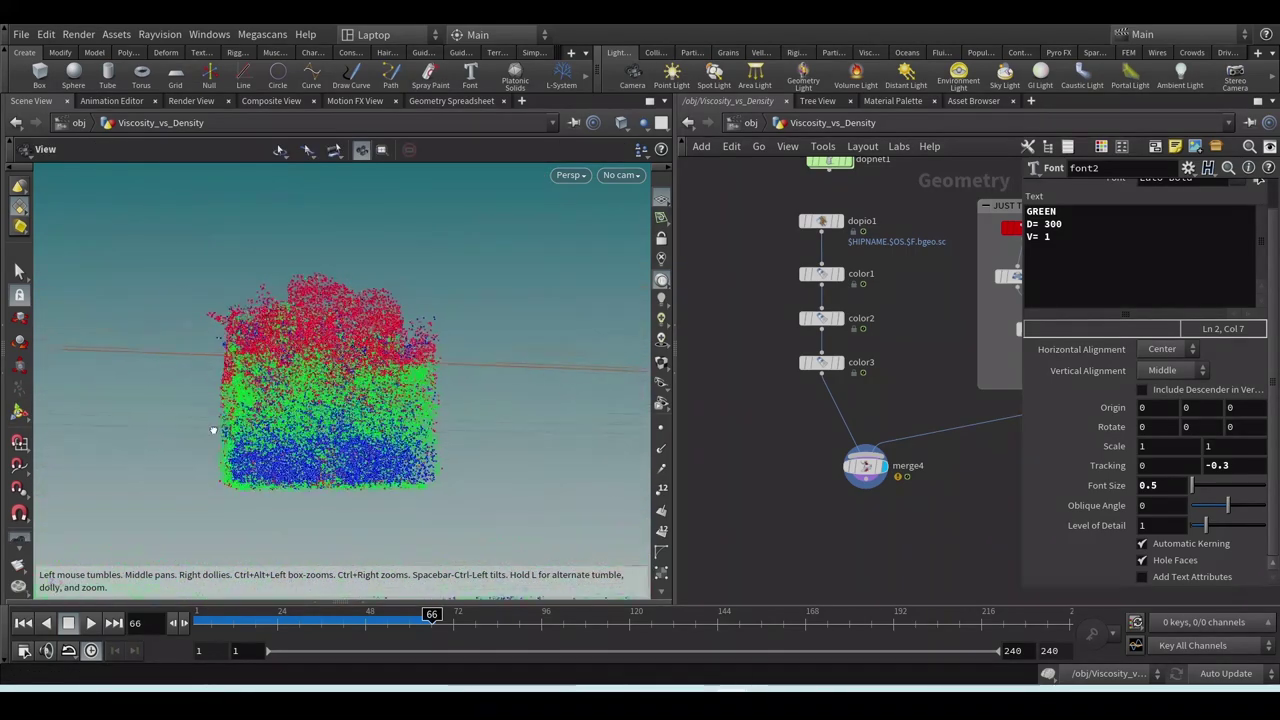
{"action": "scroll", "coordinate": [329, 437], "scroll_direction": "up", "scroll_amount": 4}
{"action": "mouse_move", "coordinate": [329, 437]}
{"action": "left_mouse_down"}
{"action": "mouse_move", "coordinate": [254, 452]}
{"action": "mouse_move", "coordinate": [331, 460]}
{"action": "left_mouse_up"}
{"action": "key", "text": "Return"}
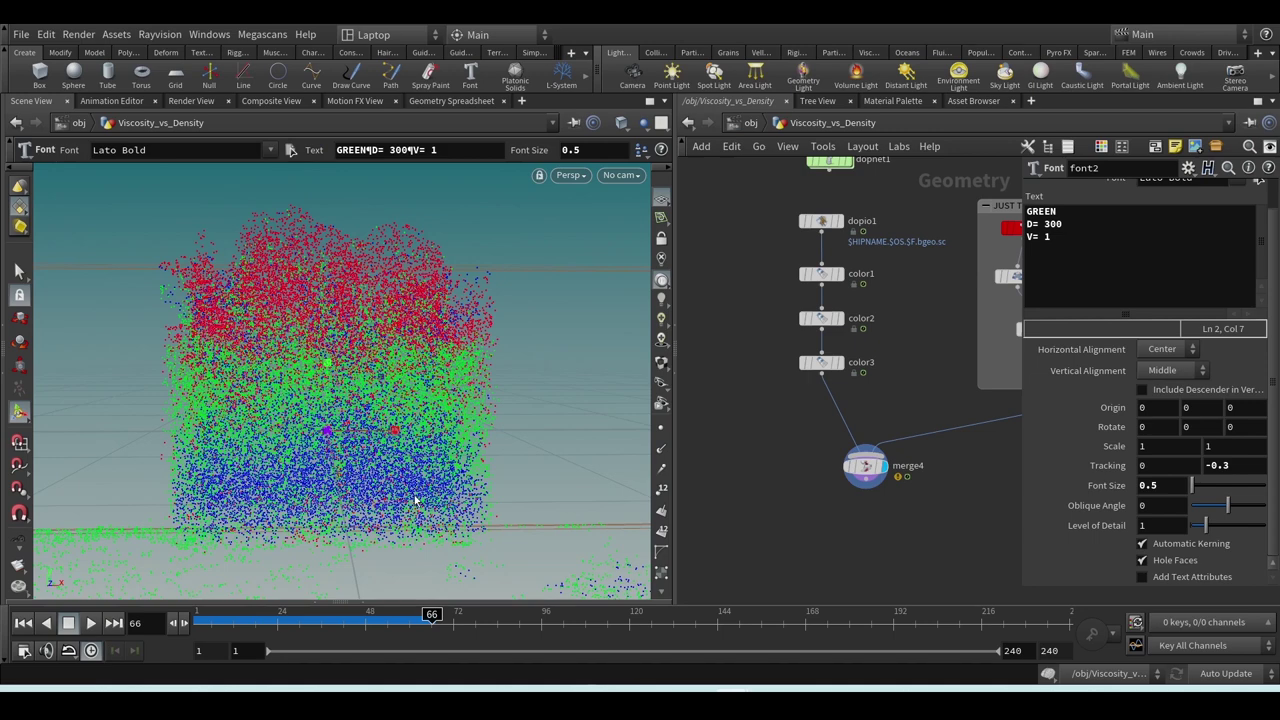
{"action": "scroll", "coordinate": [415, 498], "scroll_direction": "down", "scroll_amount": 8}
{"action": "scroll", "coordinate": [369, 496], "scroll_direction": "up", "scroll_amount": 2}
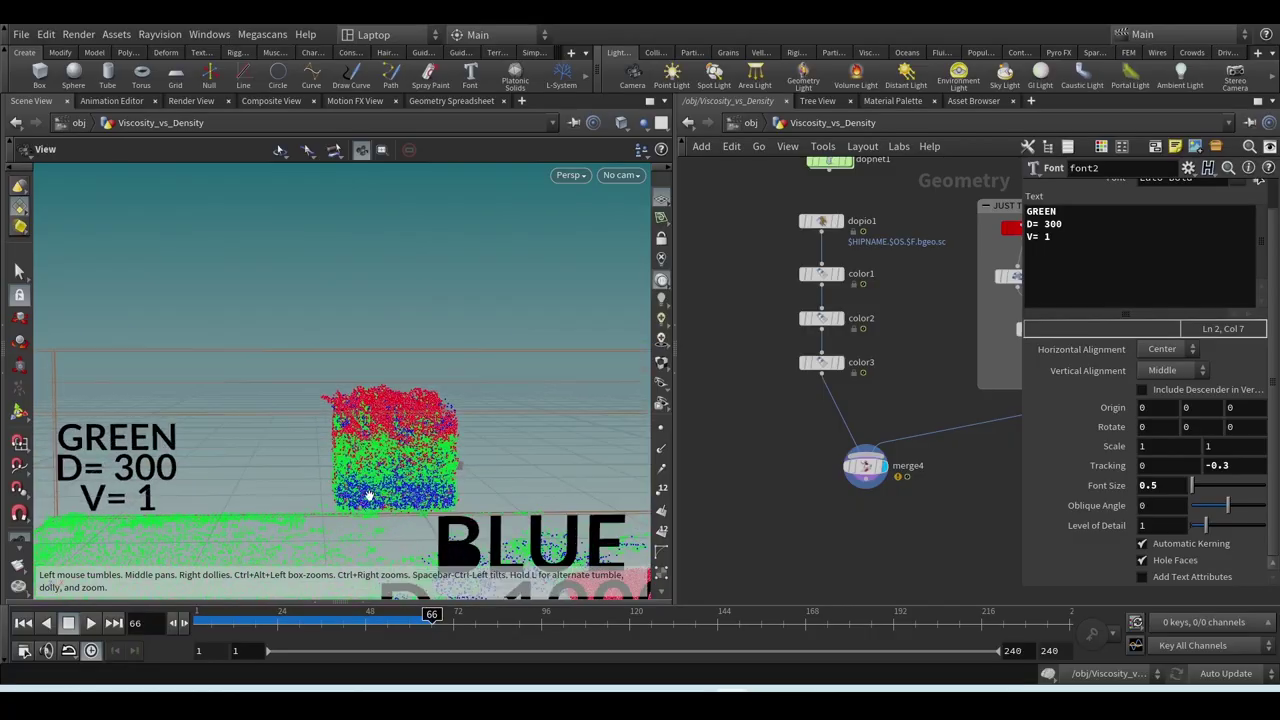
{"action": "mouse_move", "coordinate": [369, 497]}
{"action": "left_mouse_down"}
{"action": "mouse_move", "coordinate": [249, 466]}
{"action": "mouse_move", "coordinate": [286, 400]}
{"action": "mouse_move", "coordinate": [366, 374]}
{"action": "mouse_move", "coordinate": [408, 507]}
{"action": "mouse_move", "coordinate": [374, 494]}
{"action": "left_mouse_up"}
{"action": "scroll", "coordinate": [346, 386], "scroll_direction": "down", "scroll_amount": 6}
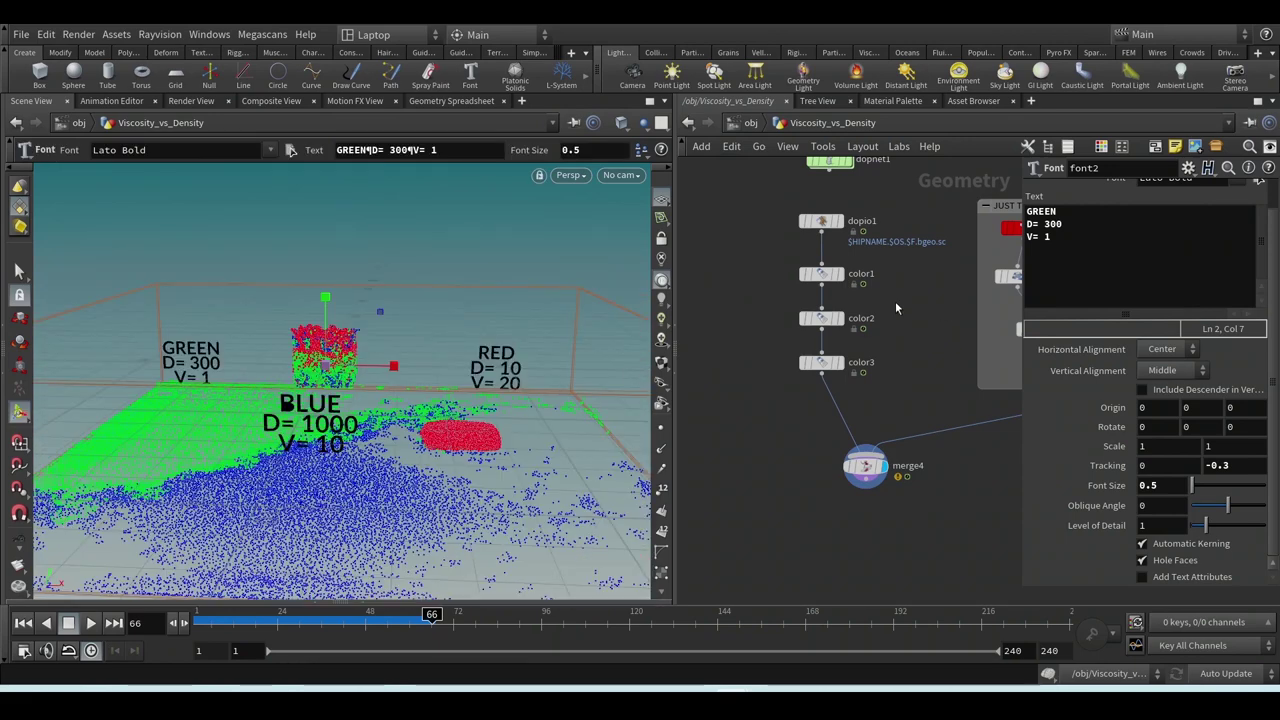
- Return to frame 1 and inspect the initial order of the stacked blue, green and red blocks up close
{"action": "middle_click_drag", "start_coordinate": [917, 262], "coordinate": [880, 442]}
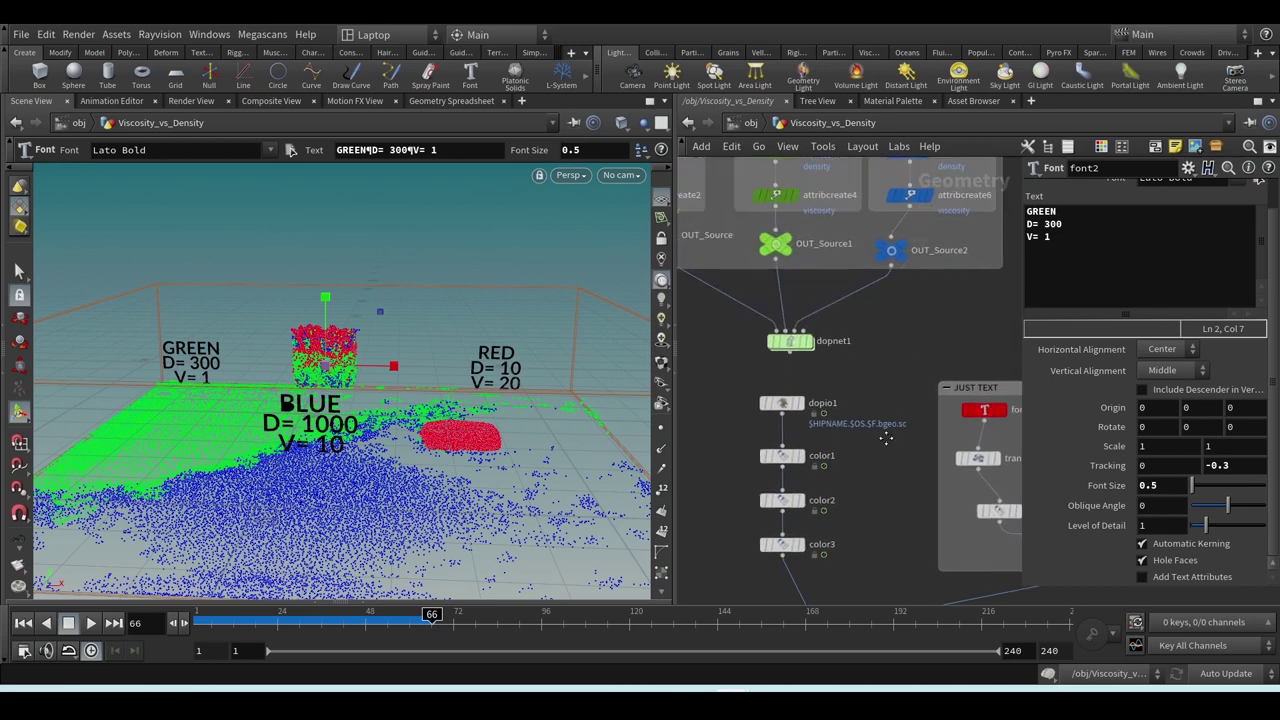
{"action": "left_click", "coordinate": [23, 622]}
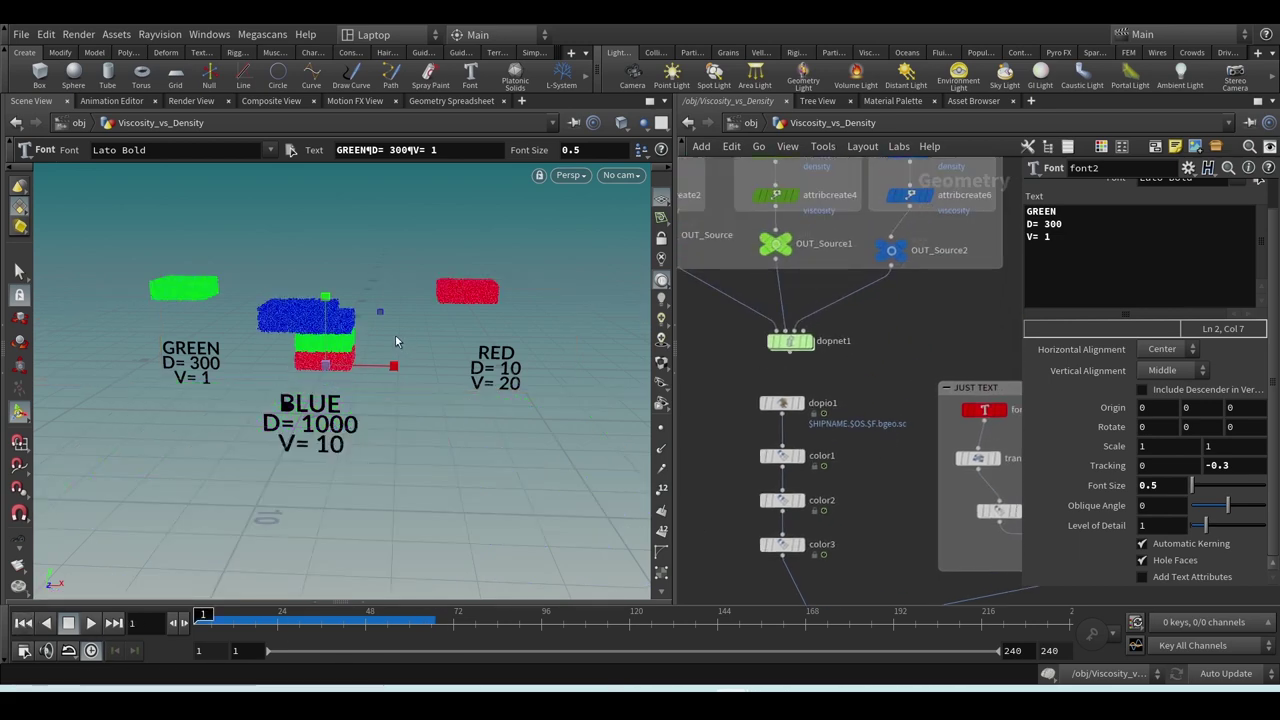
{"action": "scroll", "coordinate": [383, 332], "scroll_direction": "up", "scroll_amount": 6, "text": "alt"}
{"action": "scroll", "coordinate": [305, 370], "scroll_direction": "up", "scroll_amount": 5, "text": "alt"}
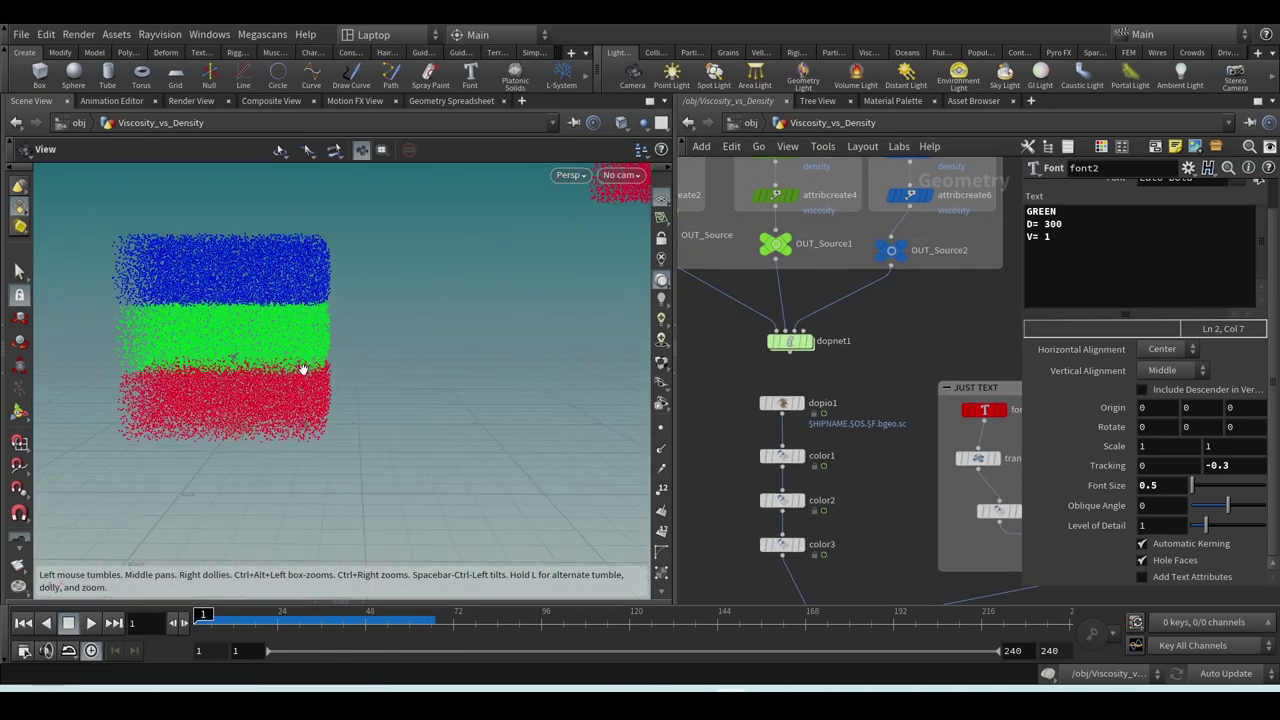
{"action": "middle_click_drag", "start_coordinate": [355, 357], "coordinate": [426, 403], "text": "alt"}
{"action": "scroll", "coordinate": [430, 398], "scroll_direction": "up", "scroll_amount": 2, "text": "alt"}
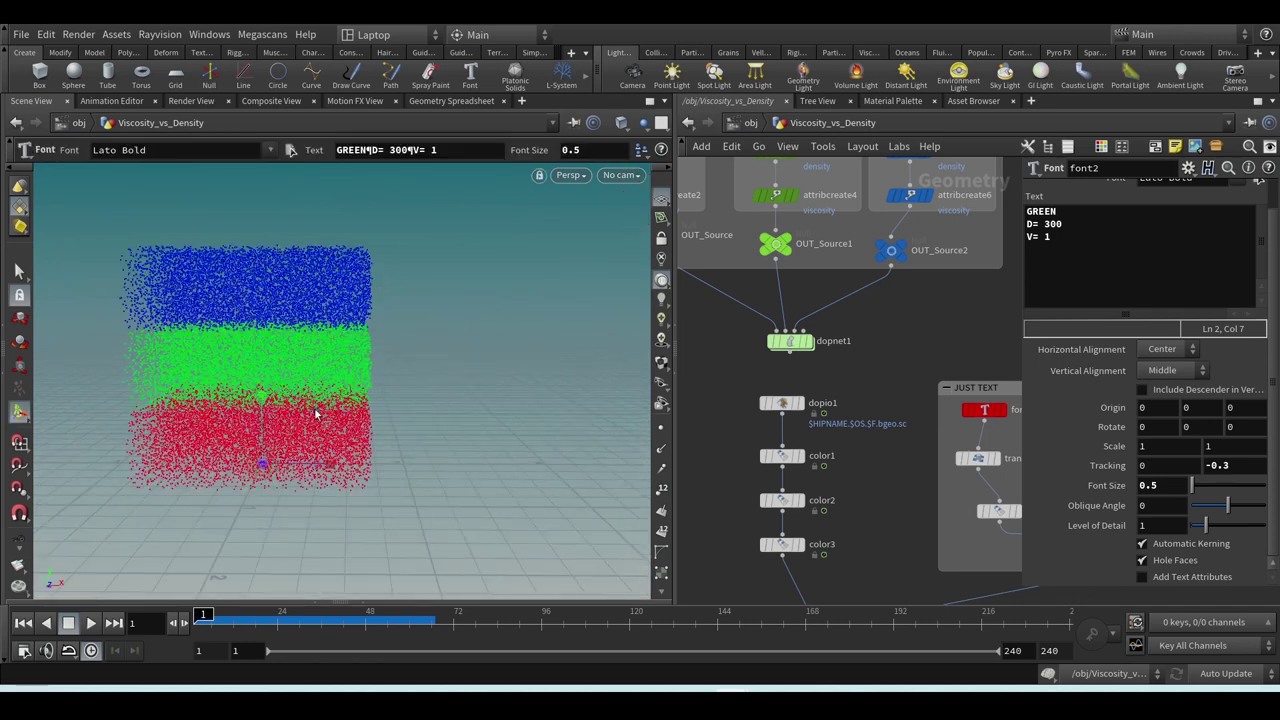
- Check the green source's viscosity on attribcreate4 and set its density to 1 on attribcreate3
{"action": "middle_click_drag", "start_coordinate": [863, 344], "coordinate": [895, 497]}
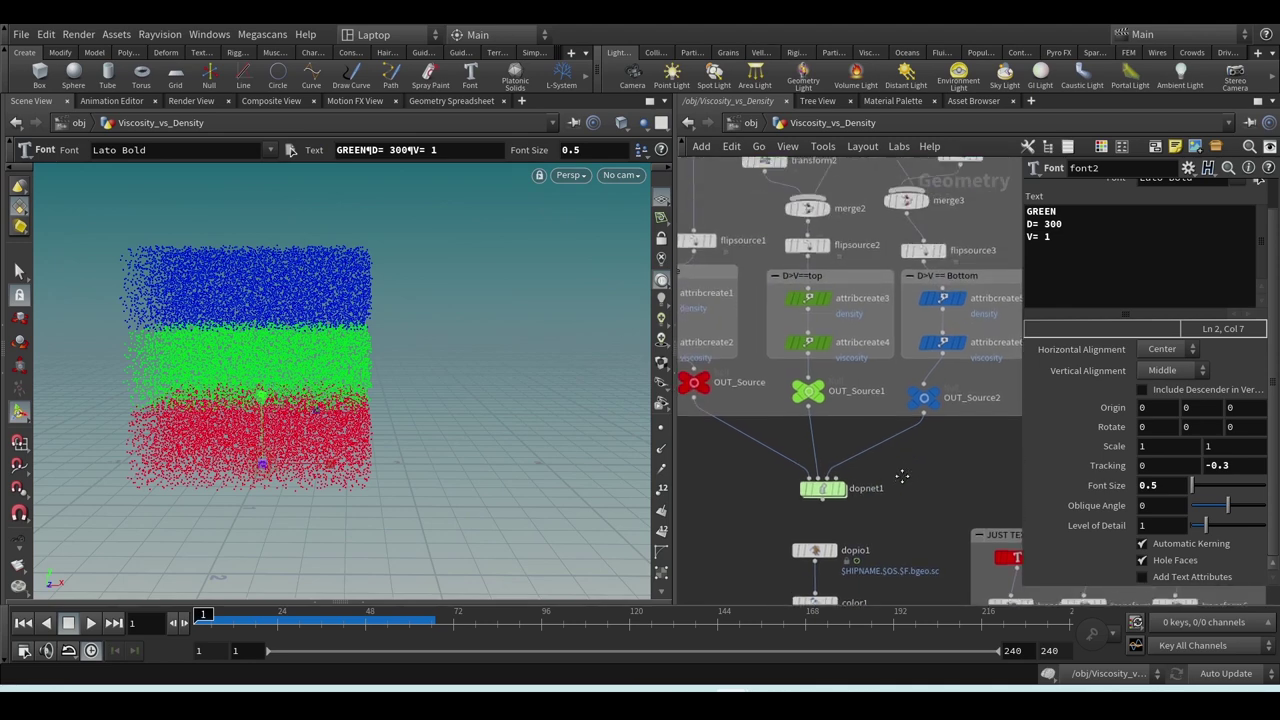
{"action": "left_click", "coordinate": [810, 313]}
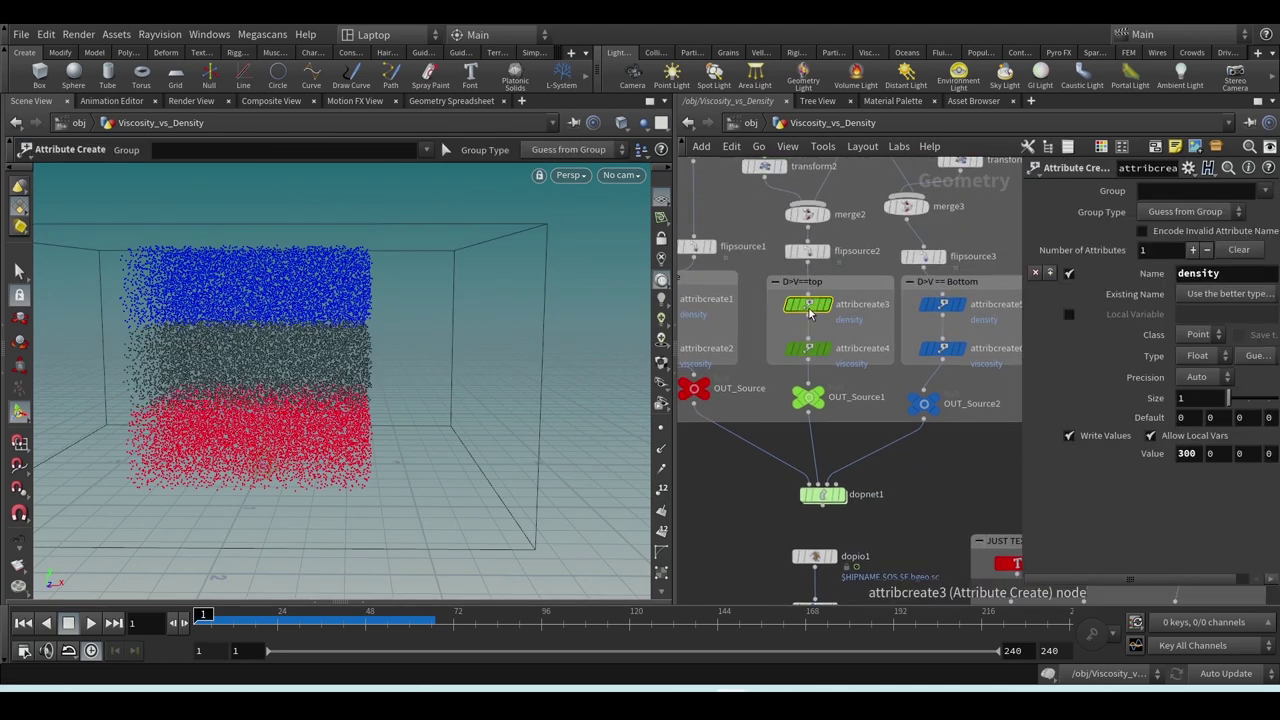
{"action": "double_click", "coordinate": [1187, 453]}
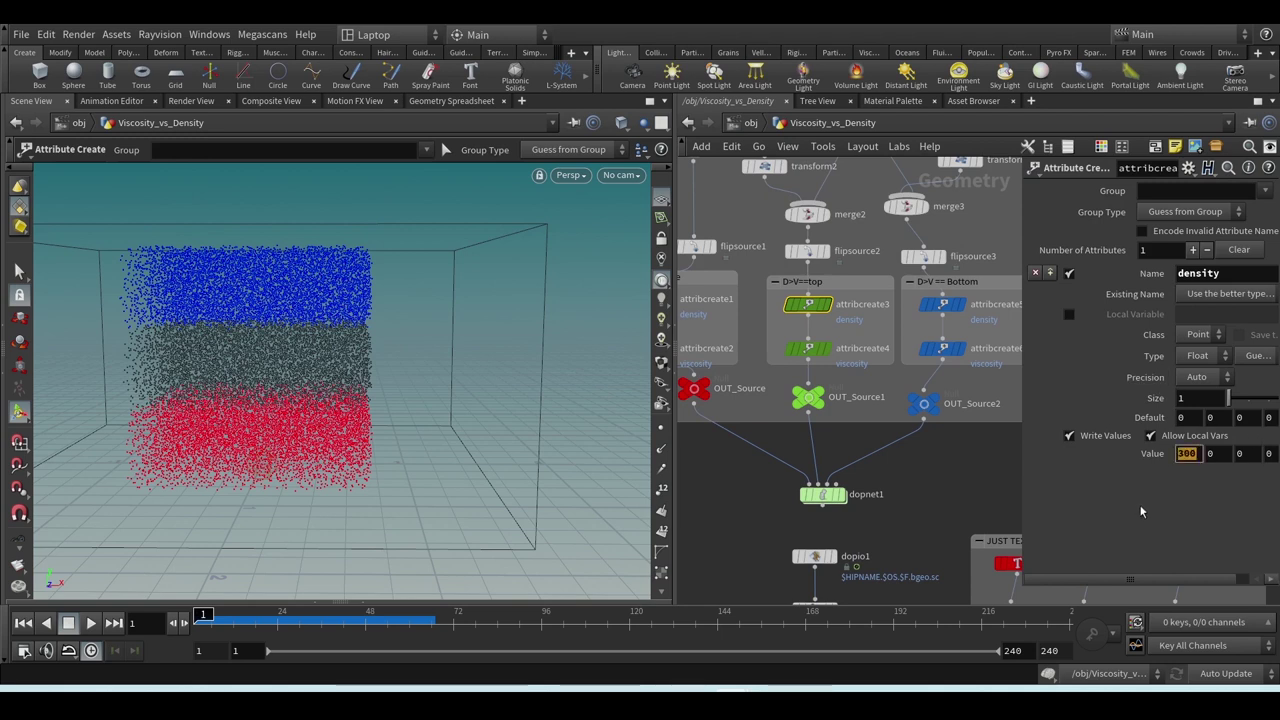
{"action": "left_click", "coordinate": [808, 348]}
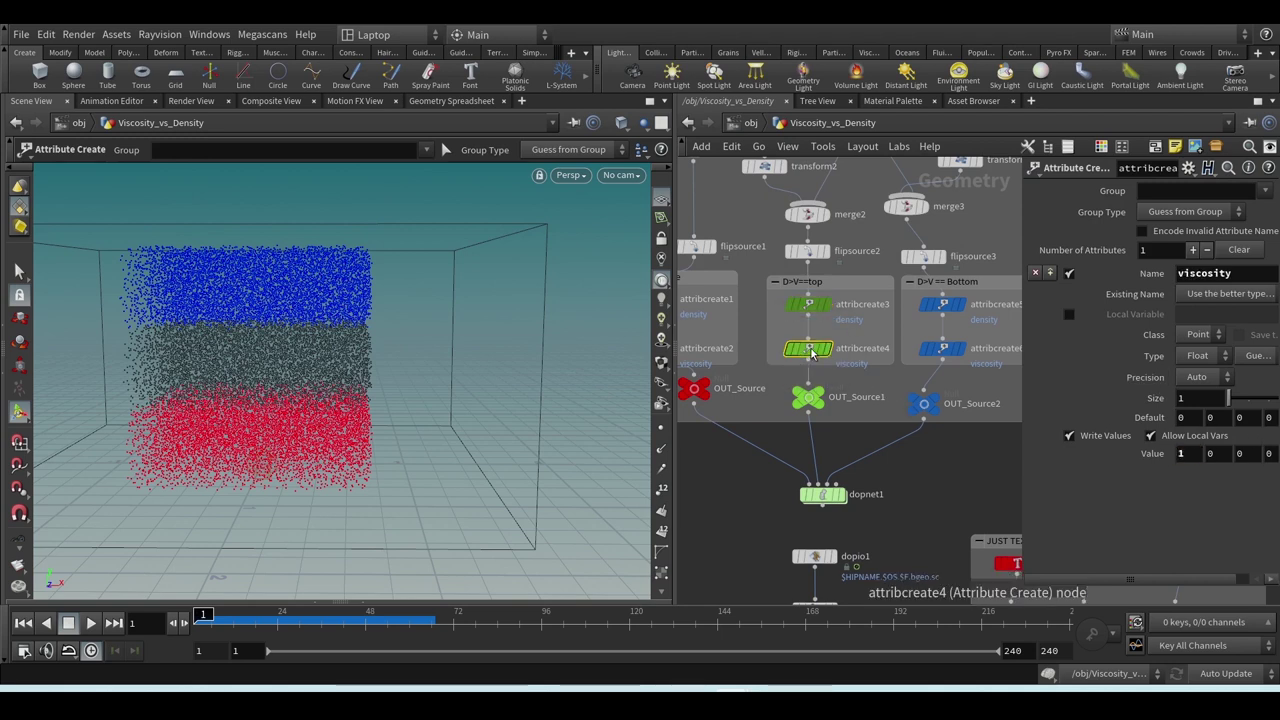
{"action": "left_click", "coordinate": [810, 304]}
{"action": "double_click", "coordinate": [1190, 453]}
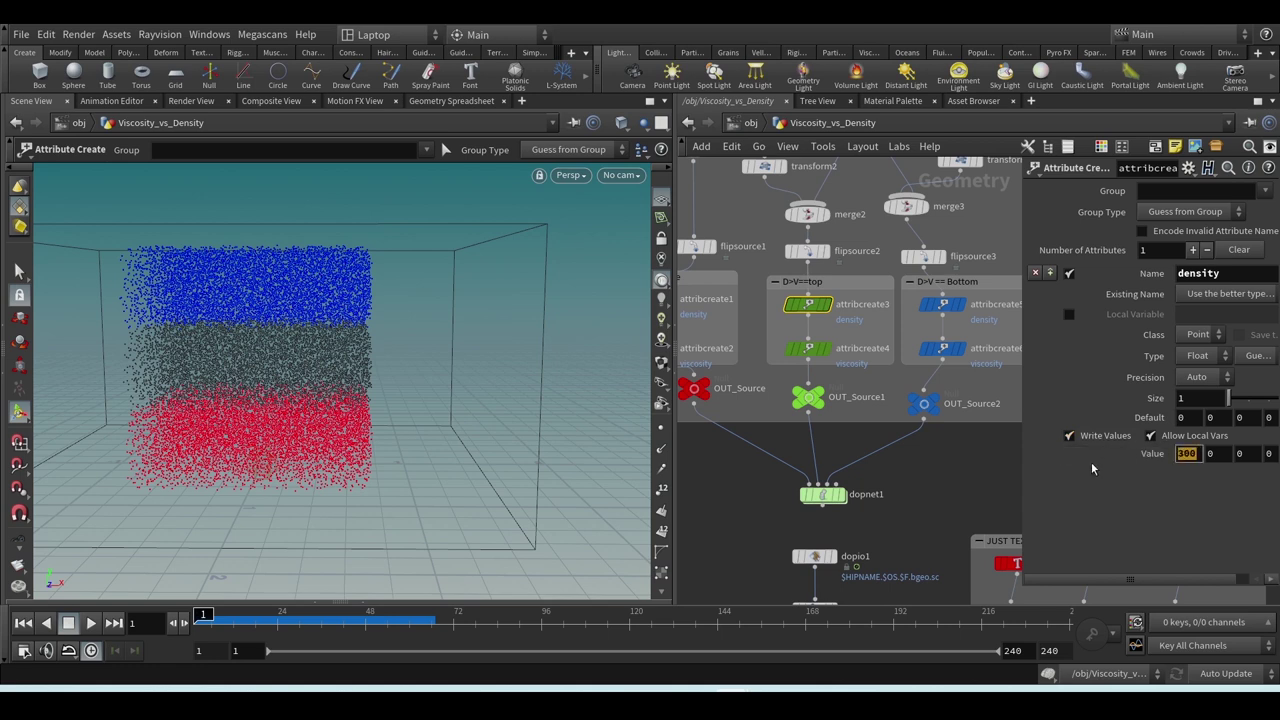
{"action": "type", "text": "2"}
{"action": "key", "text": "Return"}
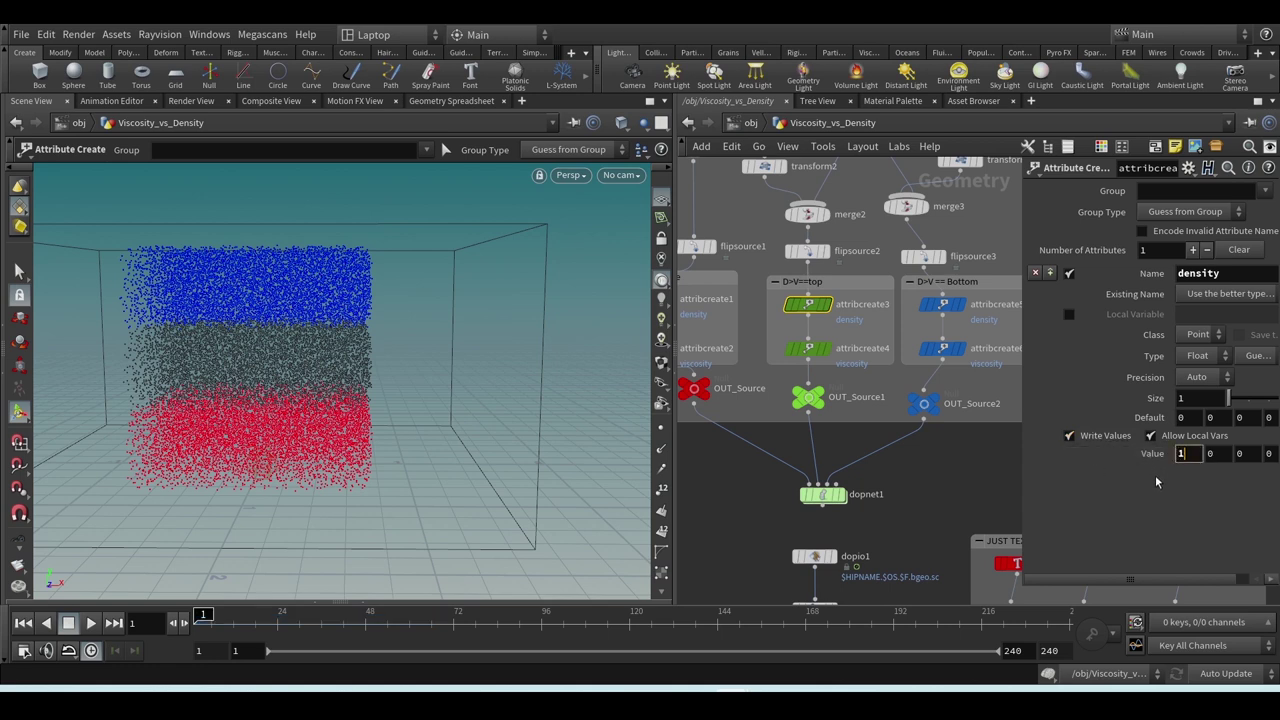
{"action": "type", "text": "1"}
{"action": "key", "text": "Return"}
- Update the green label's text on font2 to read D= 1 and bring all blocks and labels back into view
{"action": "middle_click_drag", "start_coordinate": [924, 483], "coordinate": [805, 369]}
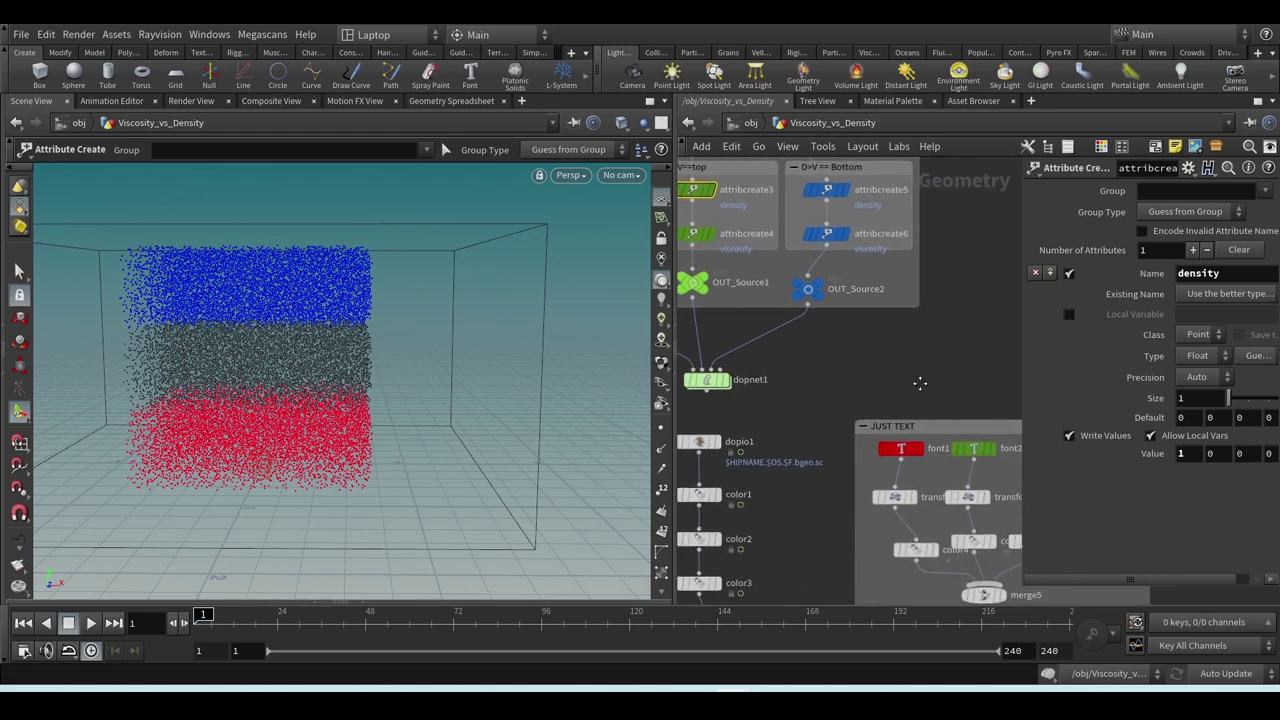
{"action": "middle_click_drag", "start_coordinate": [920, 383], "coordinate": [874, 385]}
{"action": "left_click", "coordinate": [935, 456]}
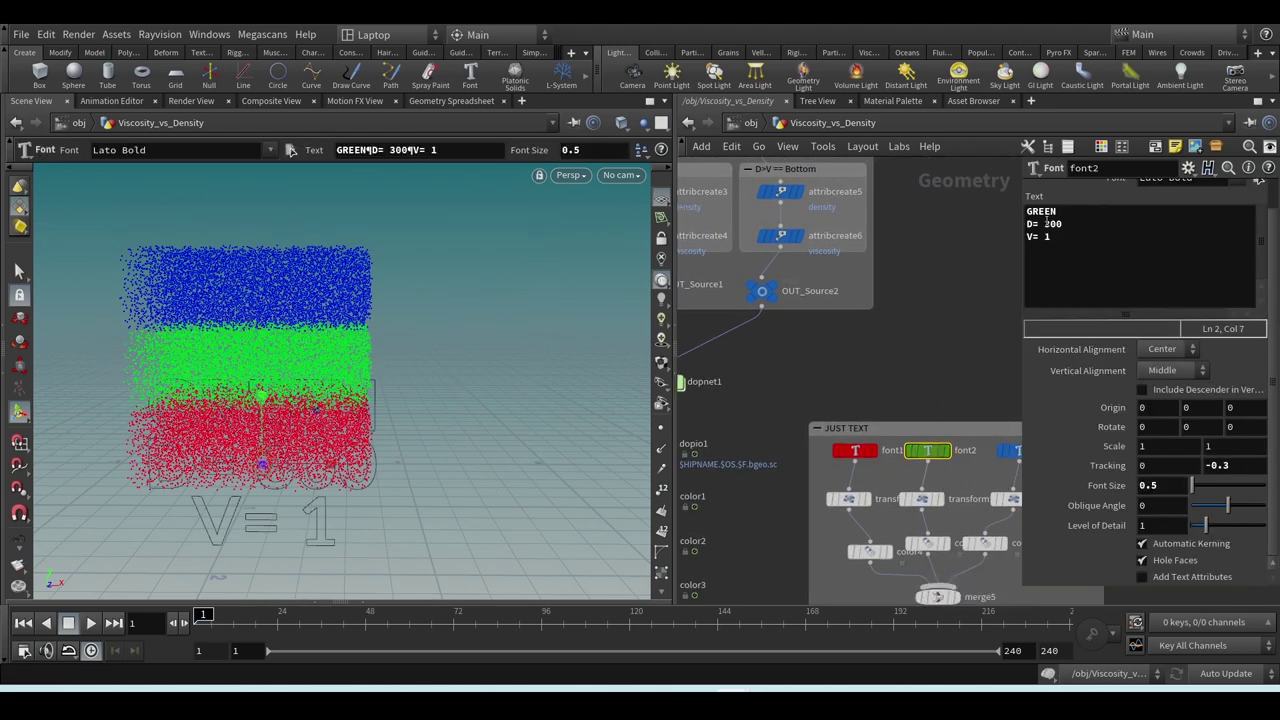
{"action": "left_click_drag", "start_coordinate": [1045, 221], "coordinate": [1068, 225]}
{"action": "type", "text": "1"}
{"action": "middle_click_drag", "start_coordinate": [819, 372], "coordinate": [910, 381]}
{"action": "scroll", "coordinate": [428, 430], "scroll_direction": "down", "scroll_amount": 7}
{"action": "left_click_drag", "start_coordinate": [424, 430], "coordinate": [373, 343], "text": "alt"}
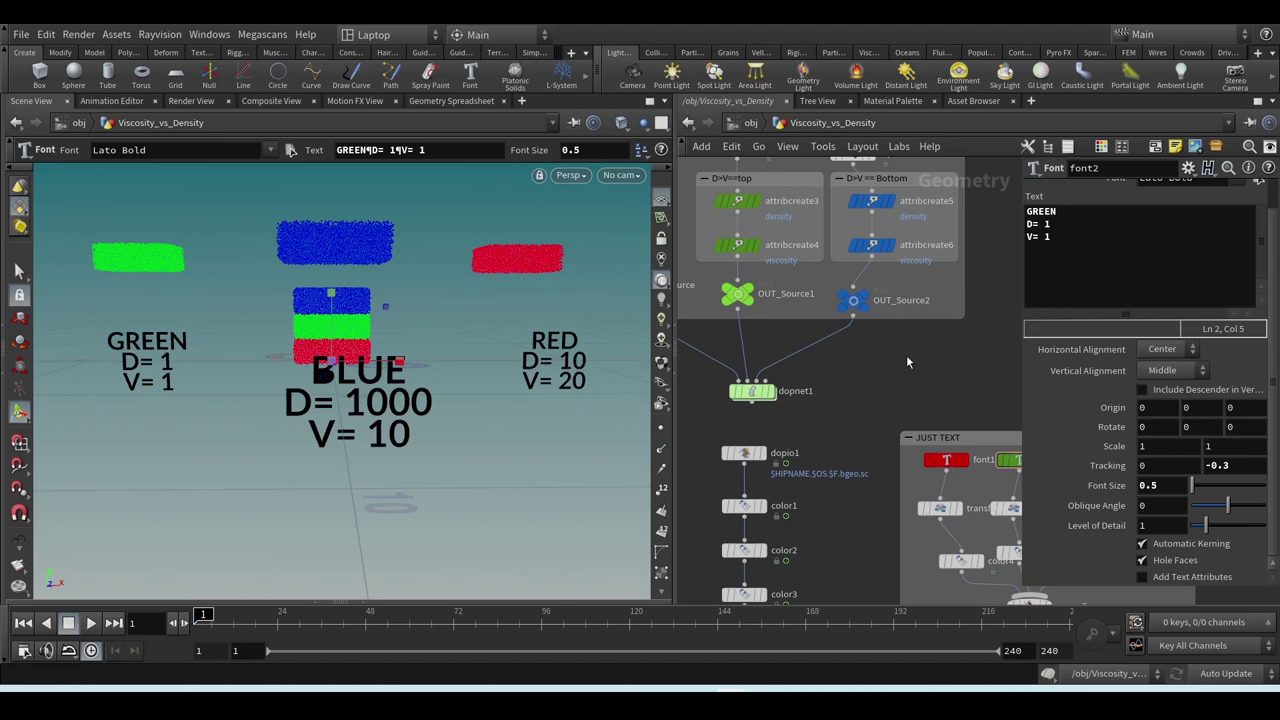
- Set the red source's density value to 10000 on attribcreate1
{"action": "middle_click_drag", "start_coordinate": [908, 362], "coordinate": [982, 418]}
{"action": "middle_click_drag", "start_coordinate": [770, 384], "coordinate": [818, 427]}
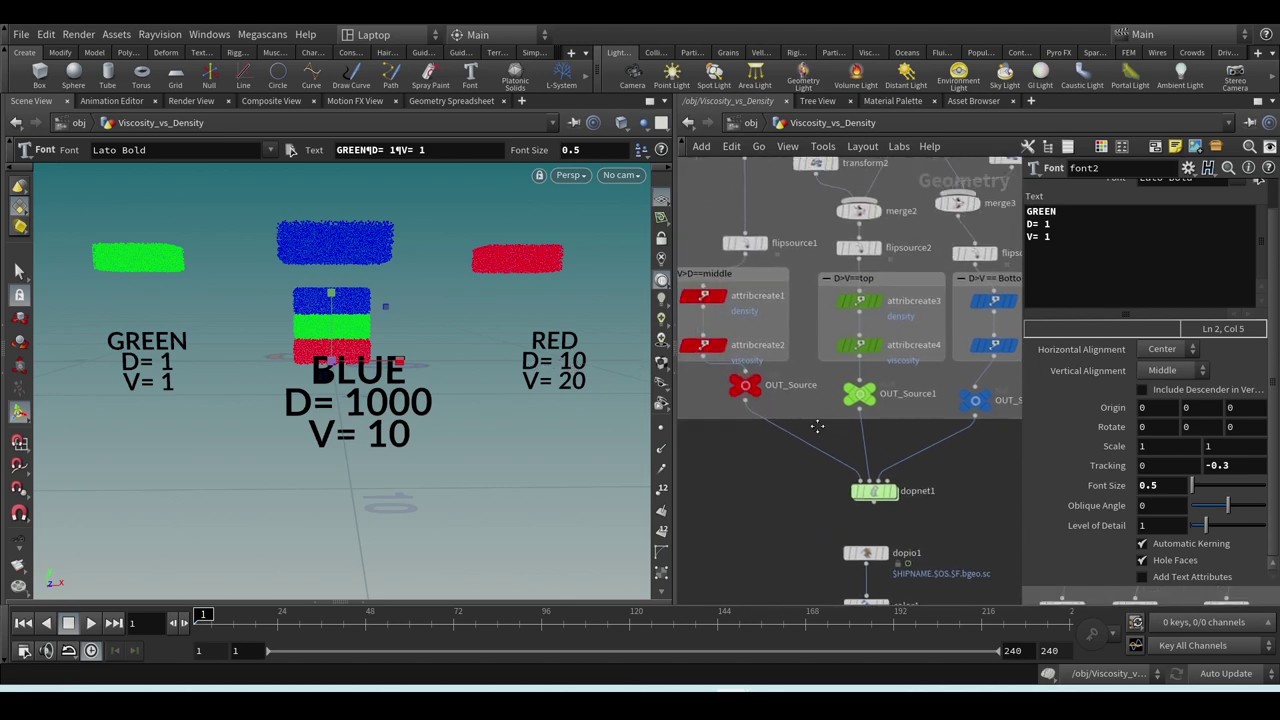
{"action": "left_click", "coordinate": [703, 301]}
{"action": "left_click", "coordinate": [1195, 454]}
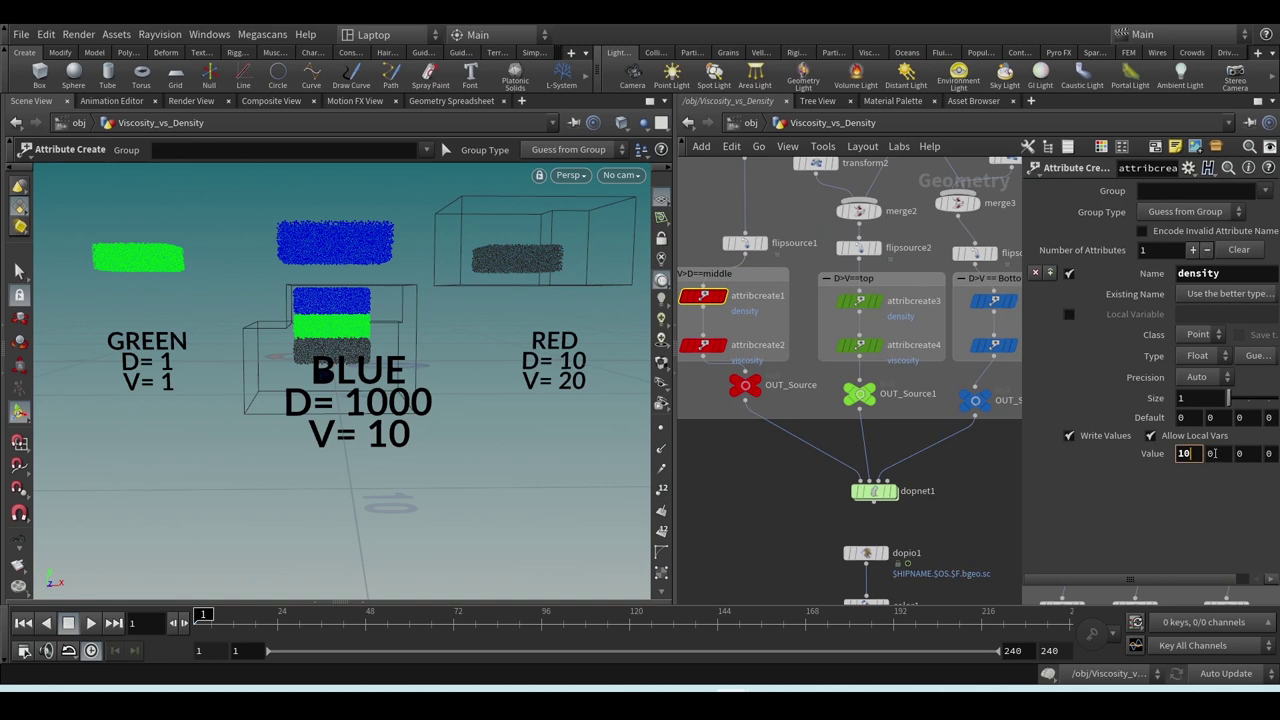
{"action": "key", "text": "Return"}
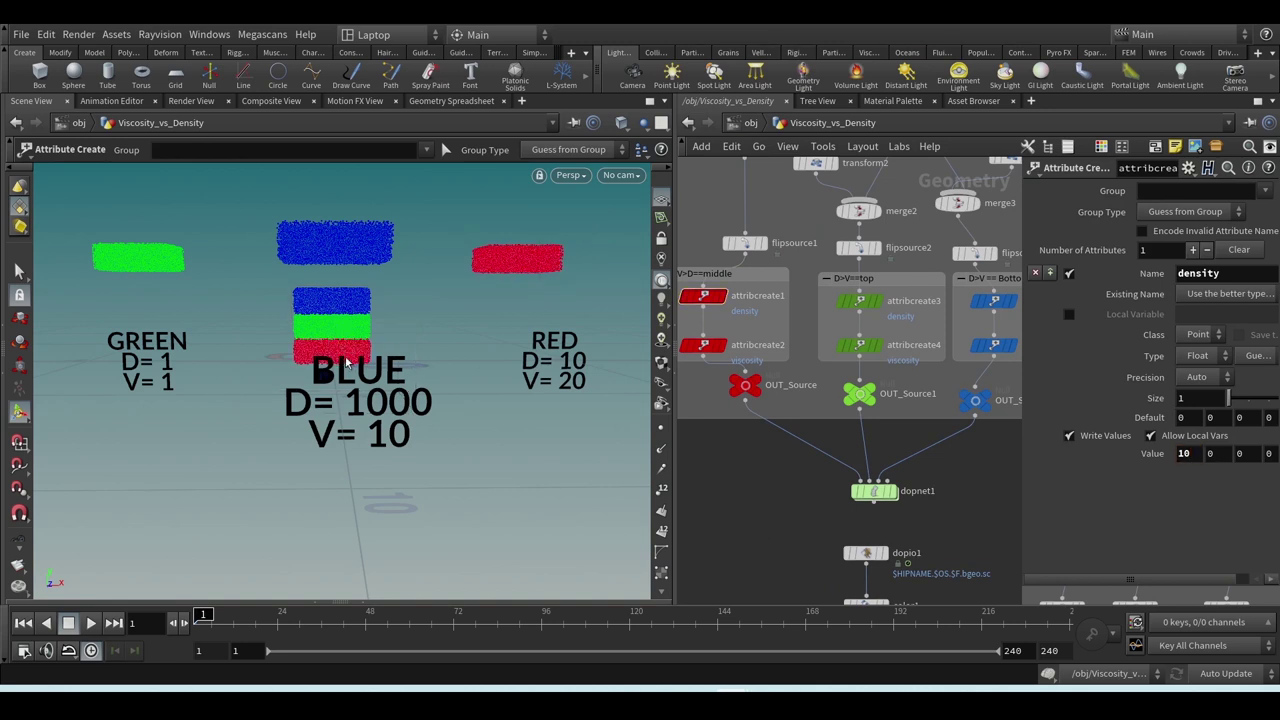
{"action": "left_click", "coordinate": [1183, 453]}
{"action": "type", "text": "000"}
- Update the red label's text on font1 to read D= 10000
{"action": "middle_click_drag", "start_coordinate": [875, 443], "coordinate": [687, 315]}
{"action": "left_click", "coordinate": [875, 431]}
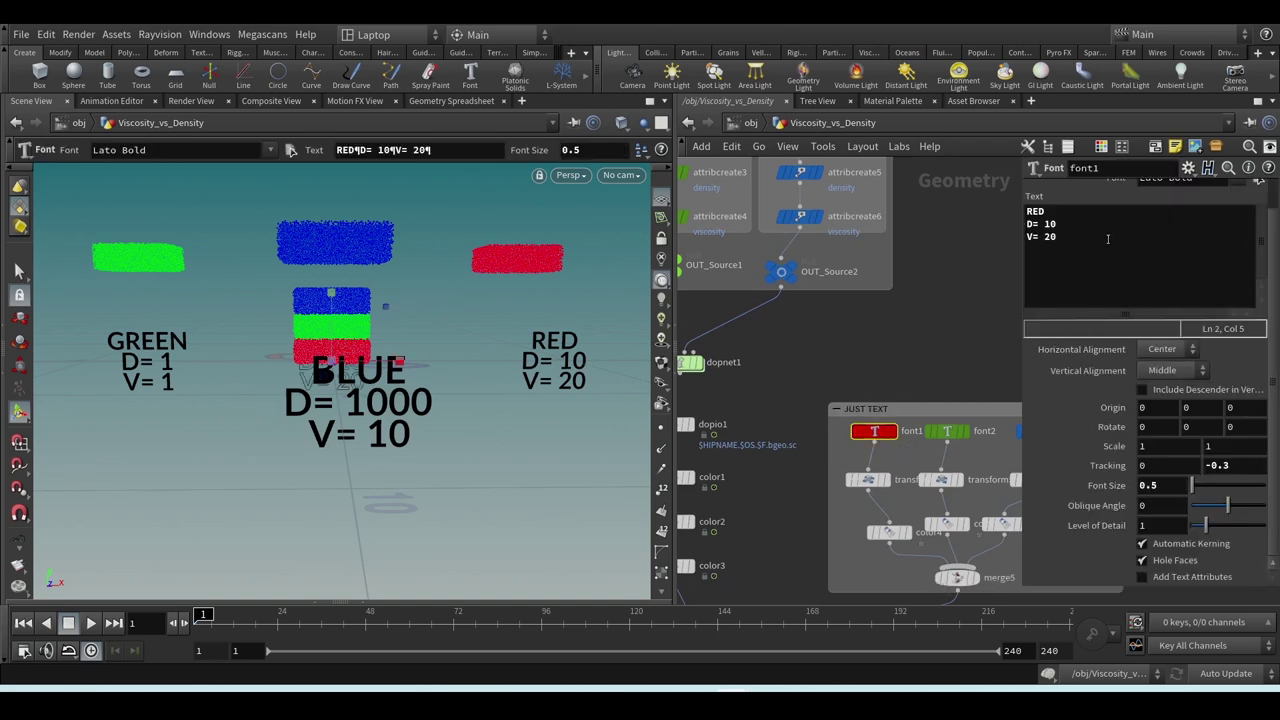
{"action": "left_click", "coordinate": [1061, 226]}
{"action": "type", "text": "000"}
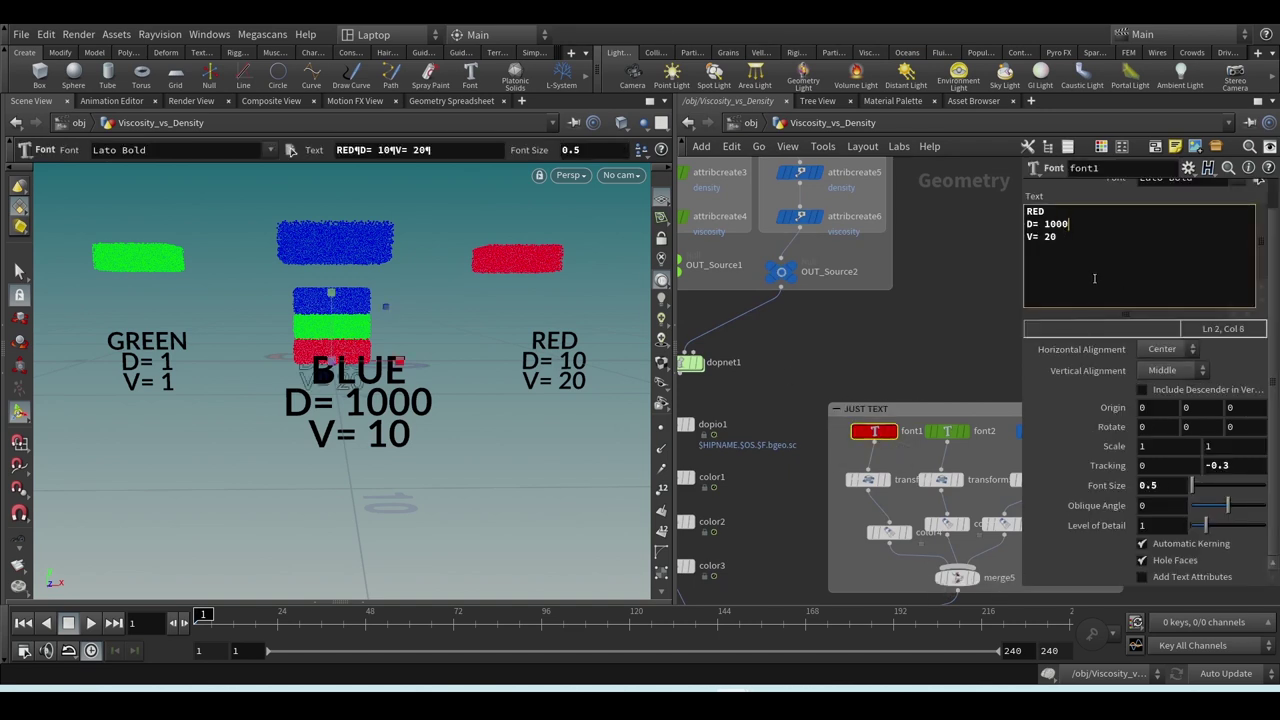
{"action": "left_click", "coordinate": [839, 351]}
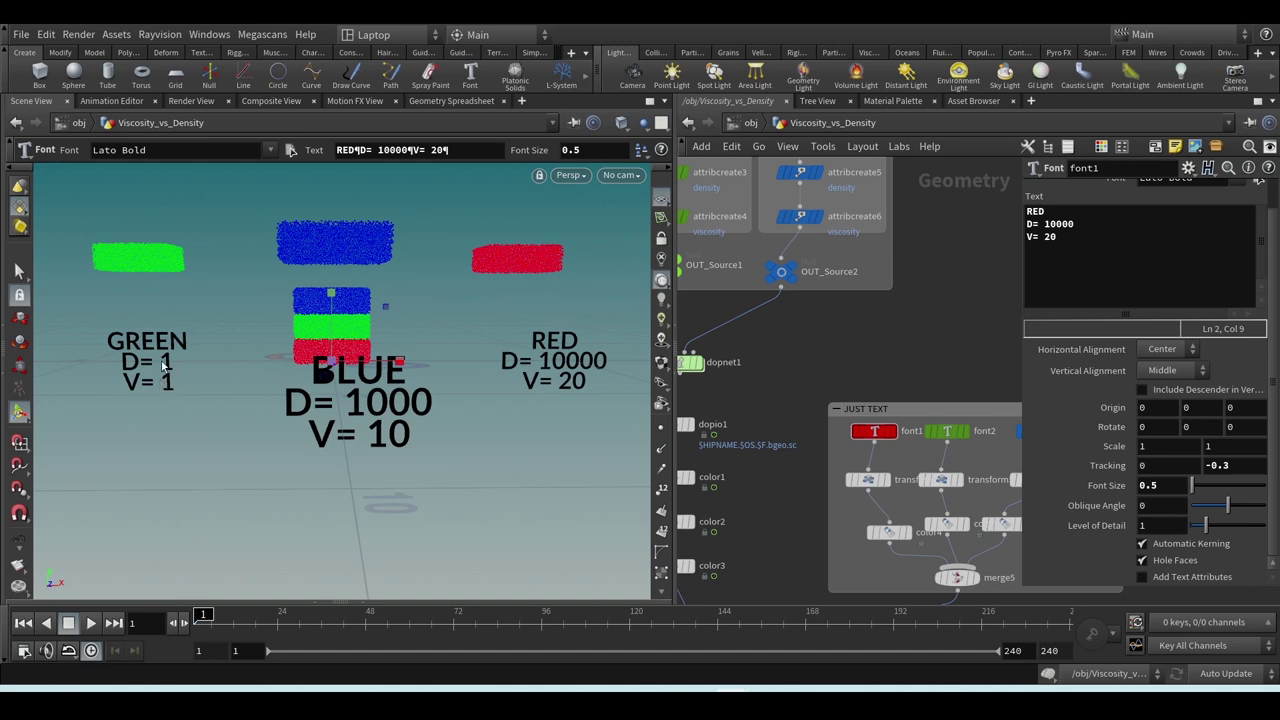
- Set the green source's viscosity value to 2 on attribcreate4
{"action": "middle_click_drag", "start_coordinate": [860, 377], "coordinate": [938, 431]}
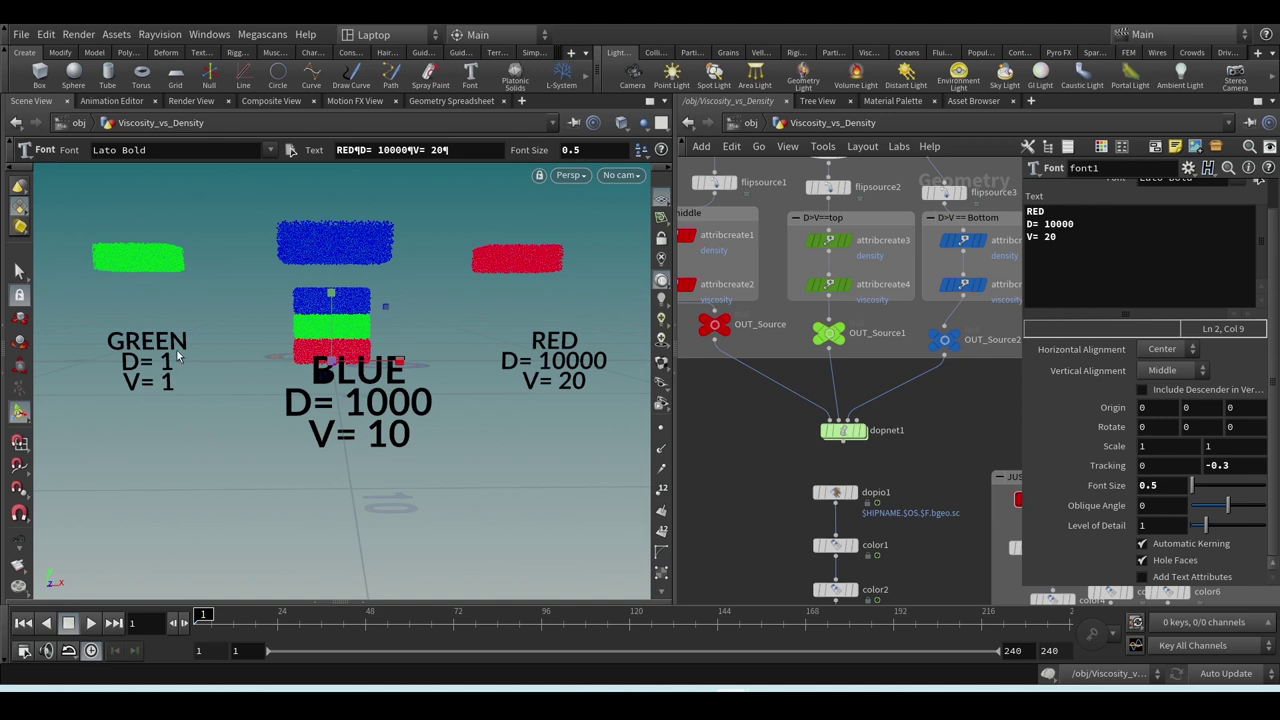
{"action": "middle_click_drag", "start_coordinate": [886, 383], "coordinate": [898, 405]}
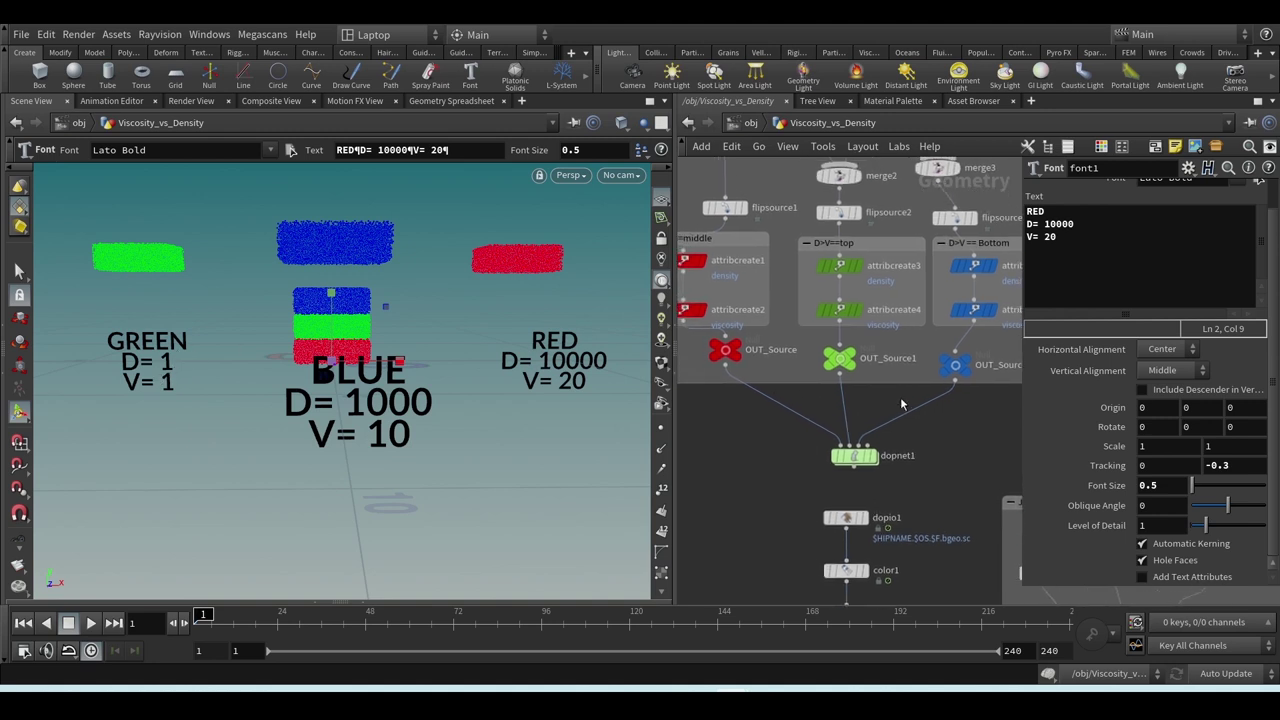
{"action": "left_click", "coordinate": [843, 312]}
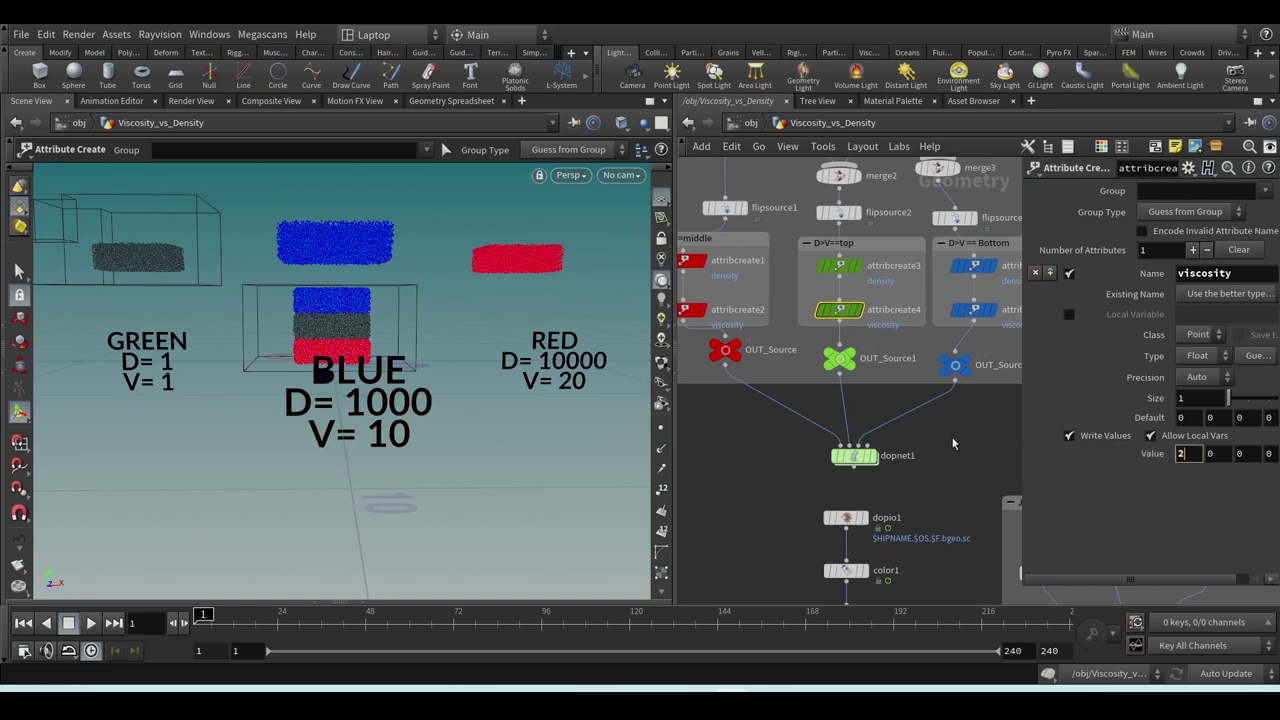
{"action": "key", "text": "Return"}
- Update the green label's text on font2 to read V= 2
{"action": "middle_click_drag", "start_coordinate": [920, 461], "coordinate": [731, 370]}
{"action": "left_click", "coordinate": [915, 442]}
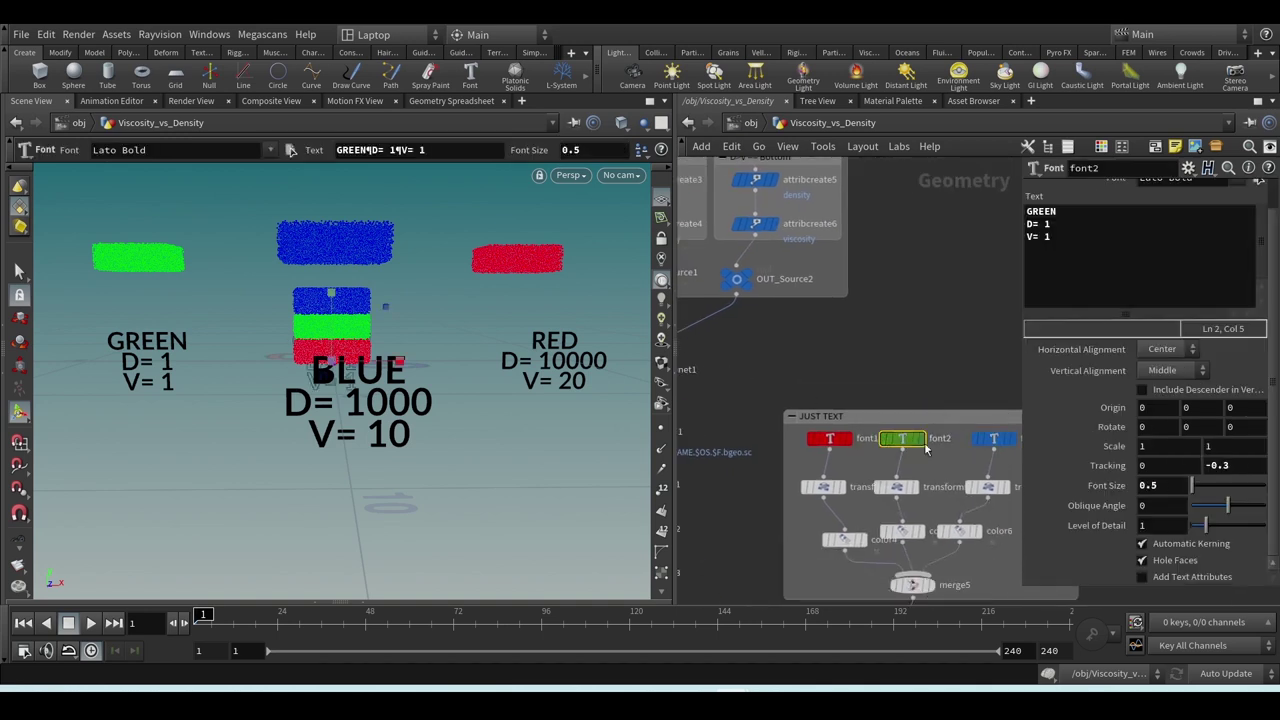
{"action": "key", "text": "BackSpace"}
{"action": "type", "text": "2"}
{"action": "middle_click_drag", "start_coordinate": [848, 329], "coordinate": [943, 334]}
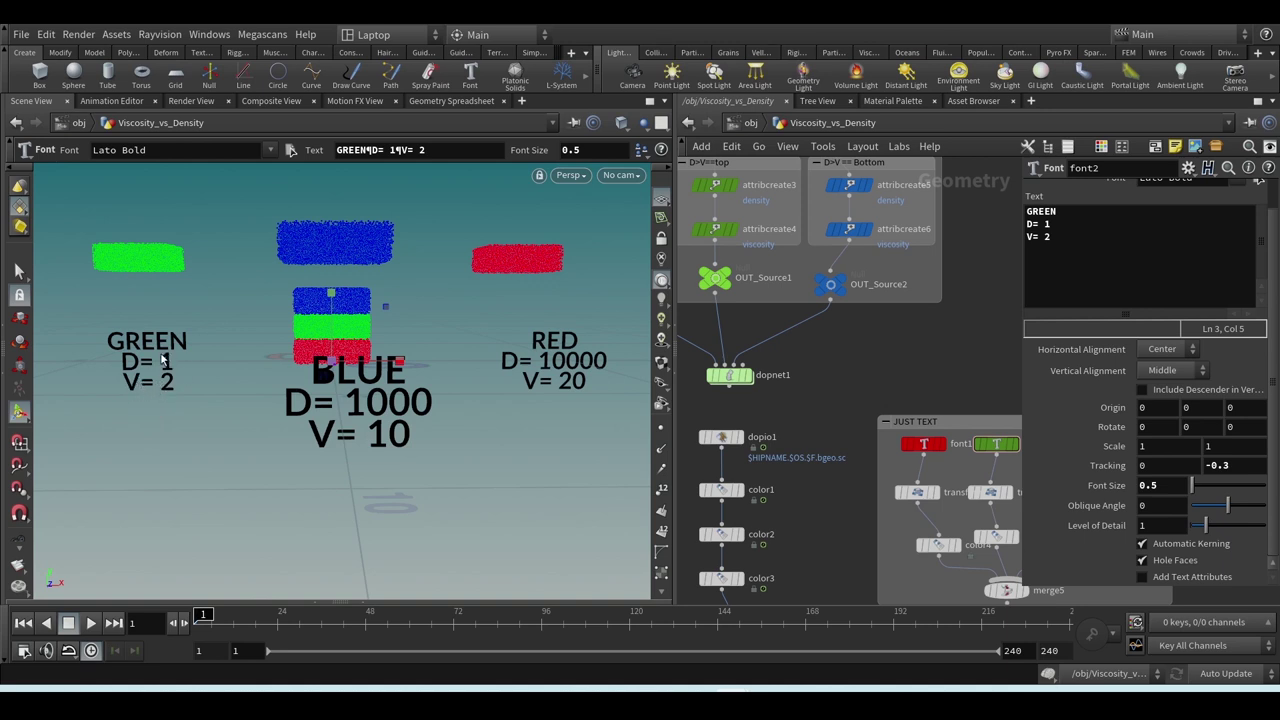
- Undo the last transform handle change and play the simulation from frame 1
{"action": "key", "text": "ctrl+z"}
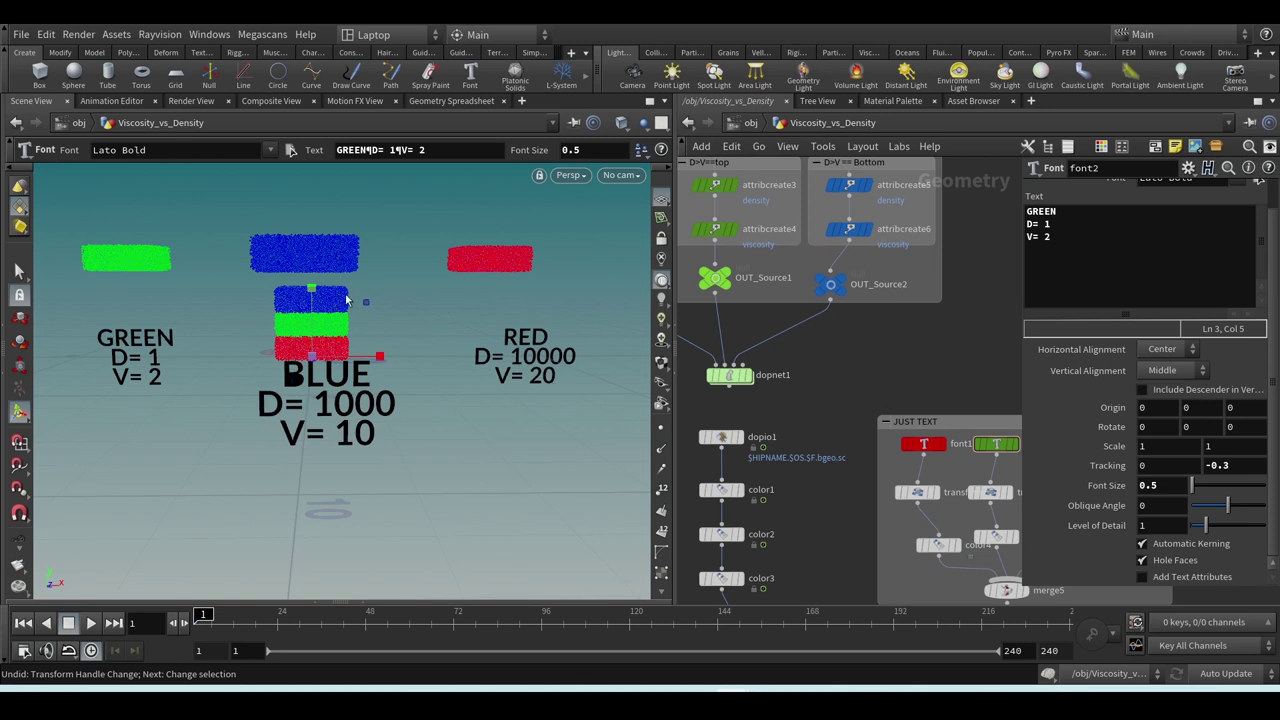
{"action": "scroll", "coordinate": [360, 318], "scroll_direction": "up", "scroll_amount": 2}
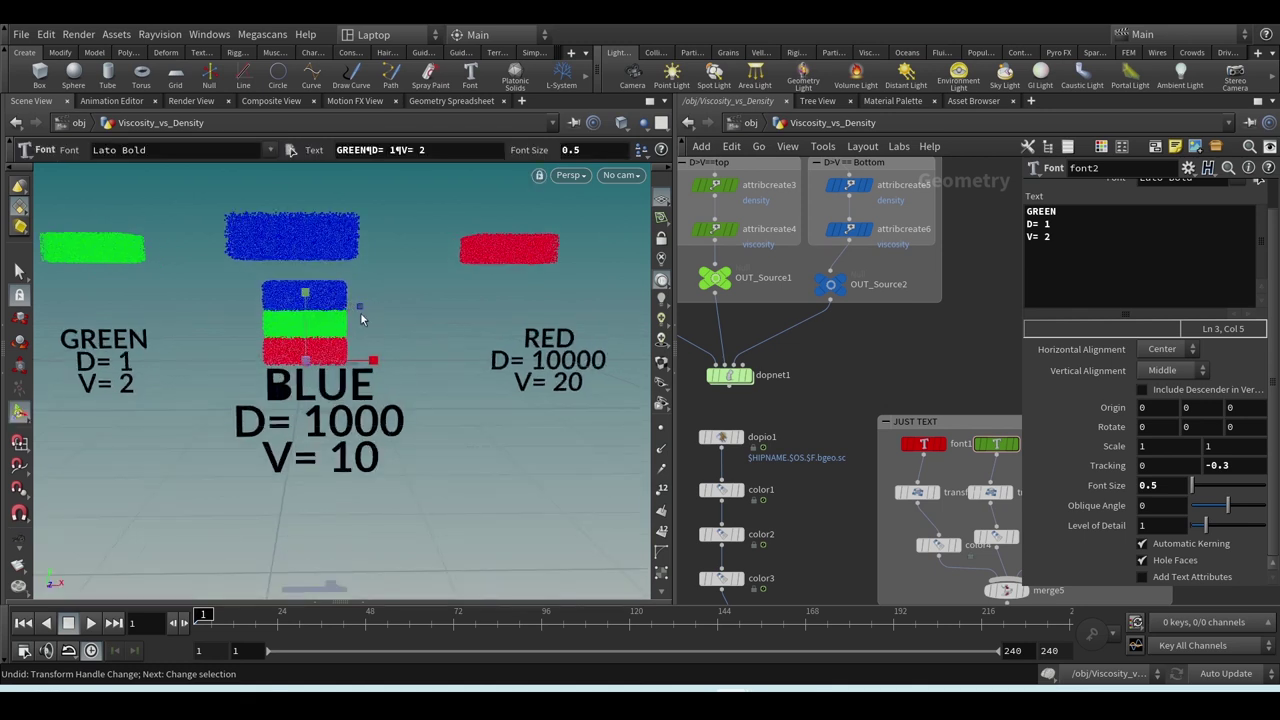
{"action": "middle_click_drag", "start_coordinate": [839, 550], "coordinate": [840, 325]}
{"action": "scroll", "coordinate": [839, 340], "scroll_direction": "down", "scroll_amount": 2}
{"action": "left_click", "coordinate": [22, 622]}
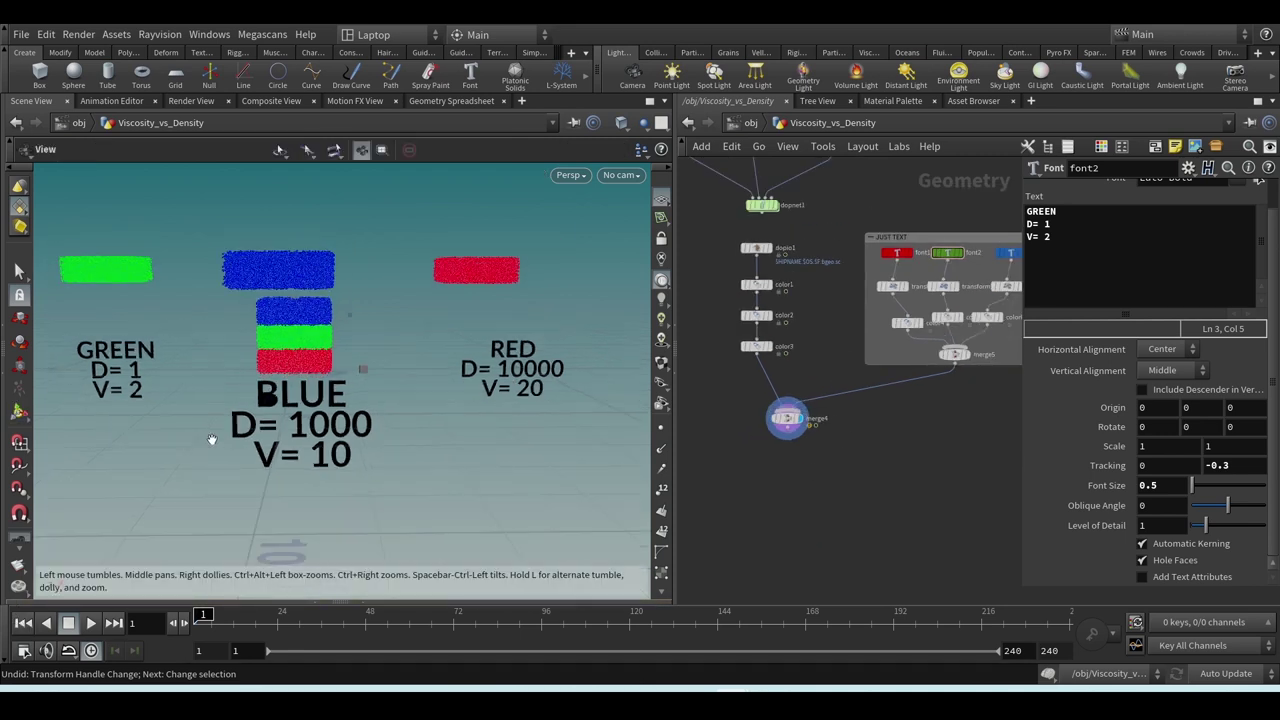
{"action": "left_click", "coordinate": [92, 622]}
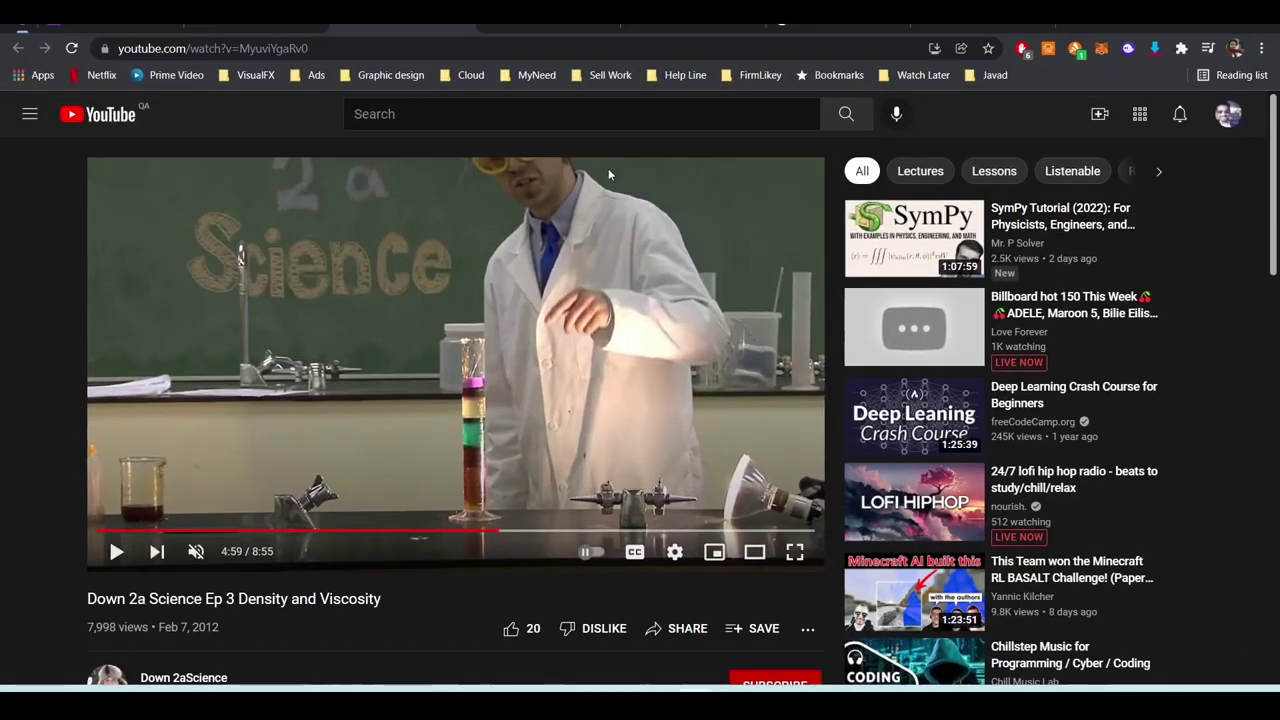
- Compare the density tower in the YouTube video Down 2a Science Ep 3 with the stacked fluid layers at frame 38 in Houdini
{"action": "scroll", "coordinate": [369, 445], "scroll_direction": "down", "scroll_amount": 3}
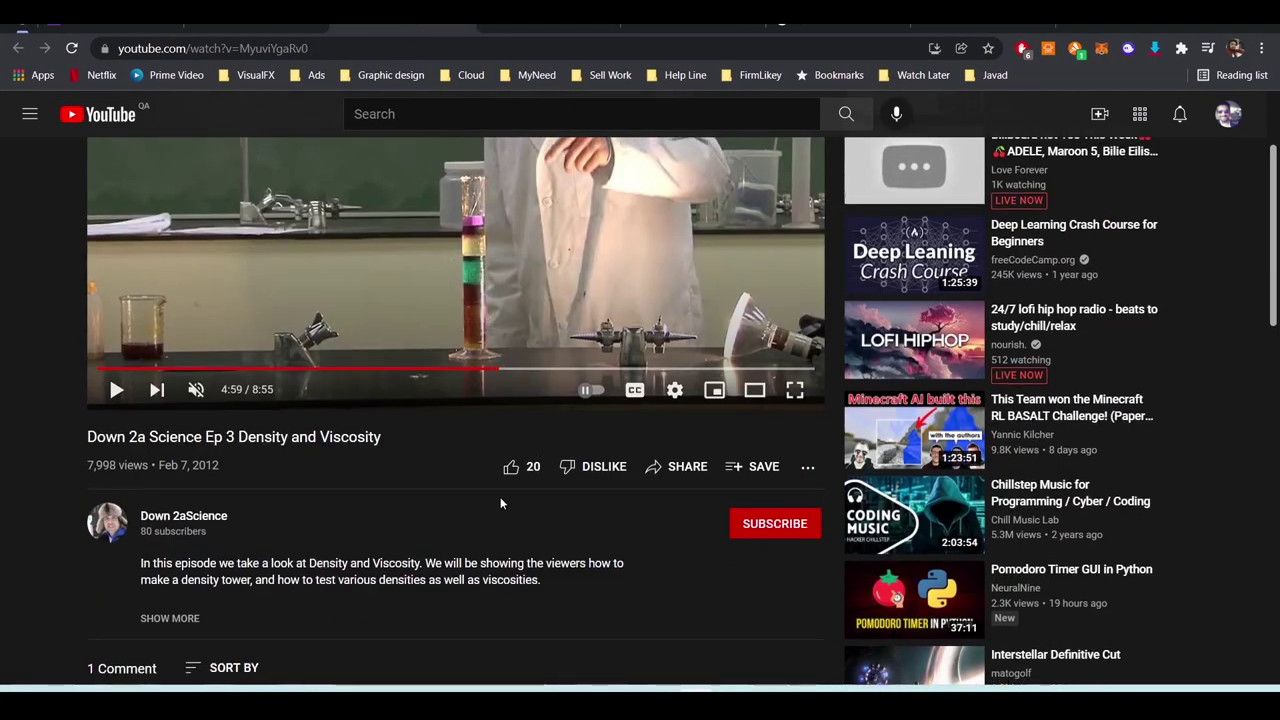
{"action": "scroll", "coordinate": [498, 450], "scroll_direction": "up", "scroll_amount": 2}
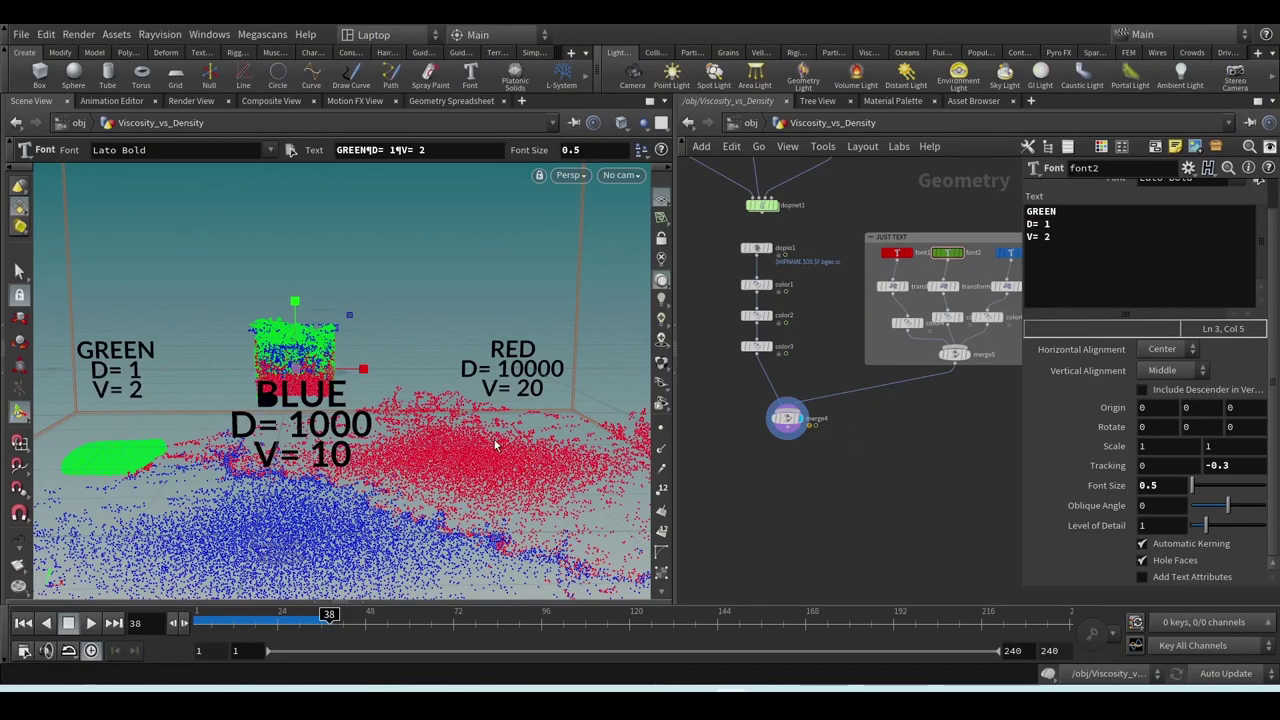
{"action": "key", "text": "Escape"}
{"action": "left_click_drag", "start_coordinate": [493, 441], "coordinate": [381, 392]}
{"action": "key", "text": "Return"}
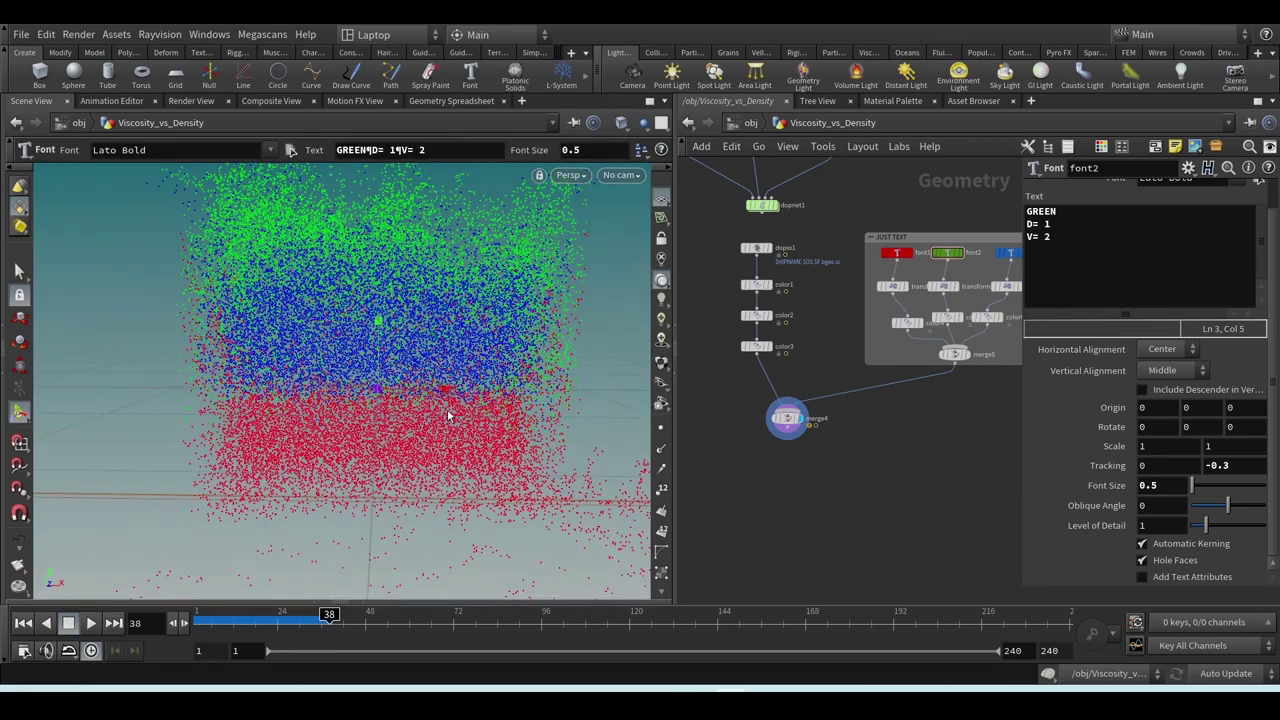
{"action": "scroll", "coordinate": [448, 414], "scroll_direction": "down", "scroll_amount": 12}
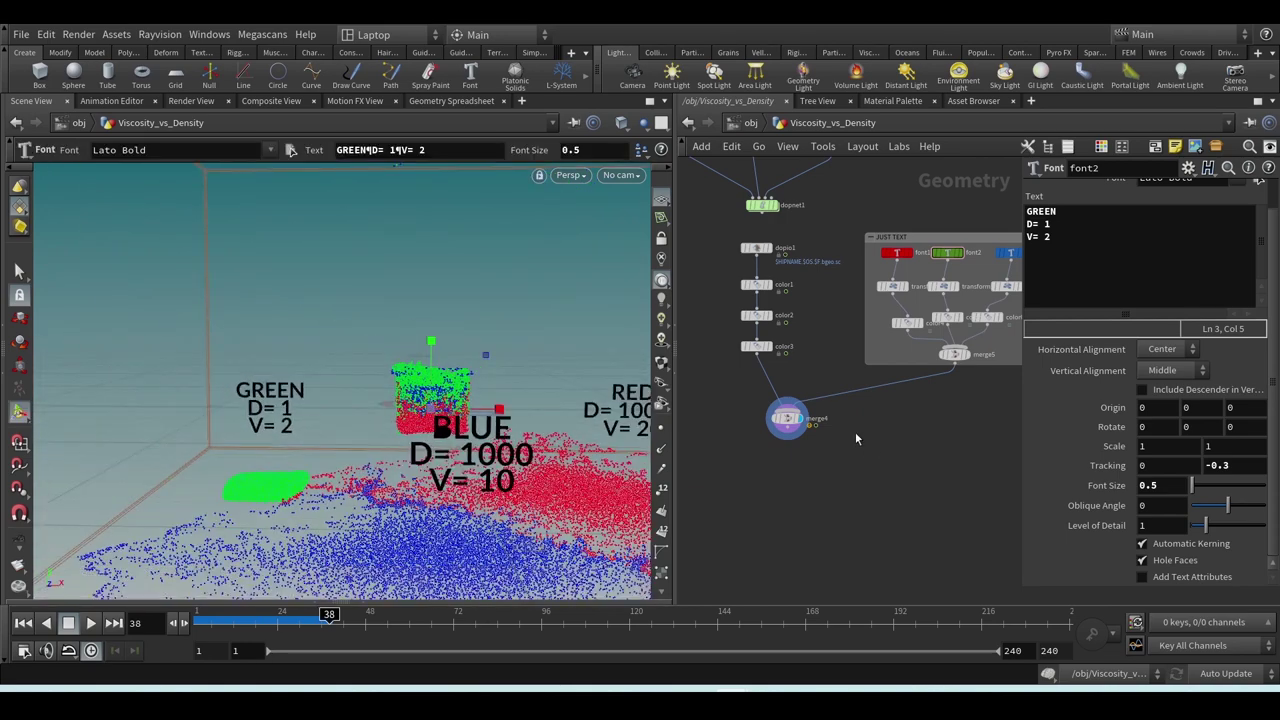
- Return to frame 1, go inside dopnet1 and examine the physical density and viscosity parameters of flipobject1
{"action": "middle_click_drag", "start_coordinate": [805, 253], "coordinate": [850, 450]}
{"action": "scroll", "coordinate": [828, 380], "scroll_direction": "up", "scroll_amount": 2}
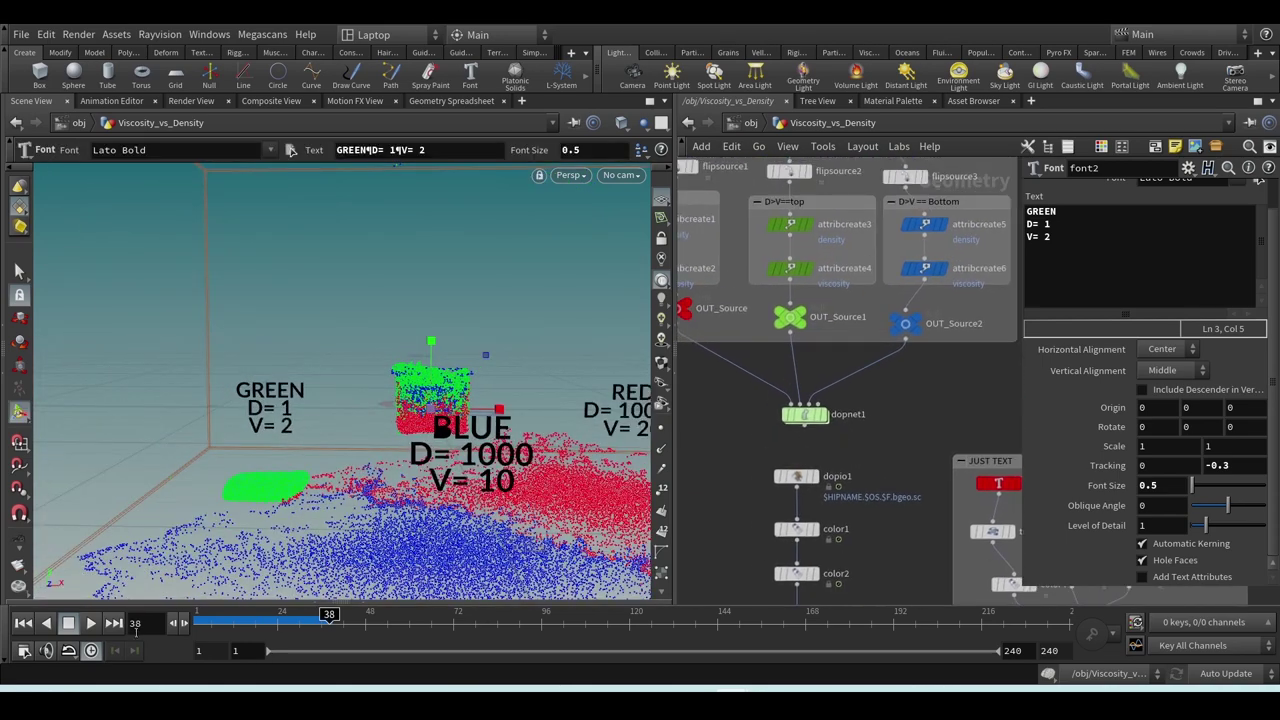
{"action": "left_click", "coordinate": [22, 625]}
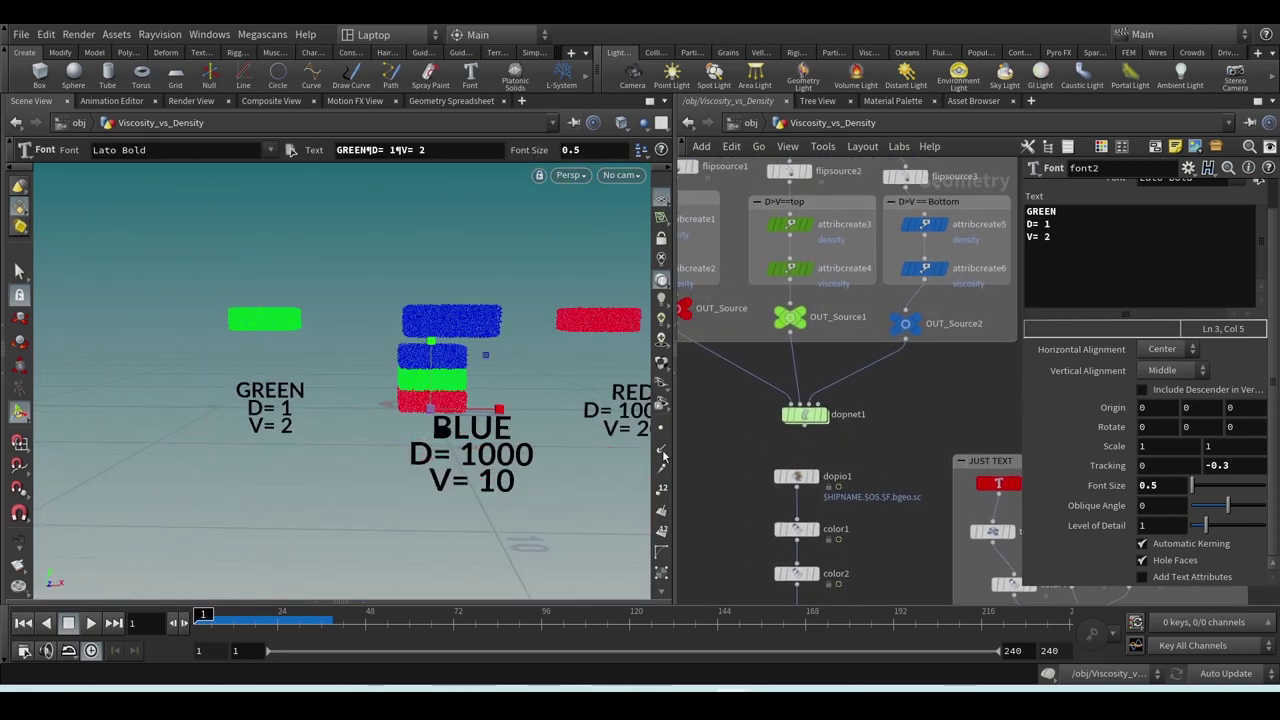
{"action": "double_click", "coordinate": [807, 416]}
{"action": "scroll", "coordinate": [769, 344], "scroll_direction": "up", "scroll_amount": 4}
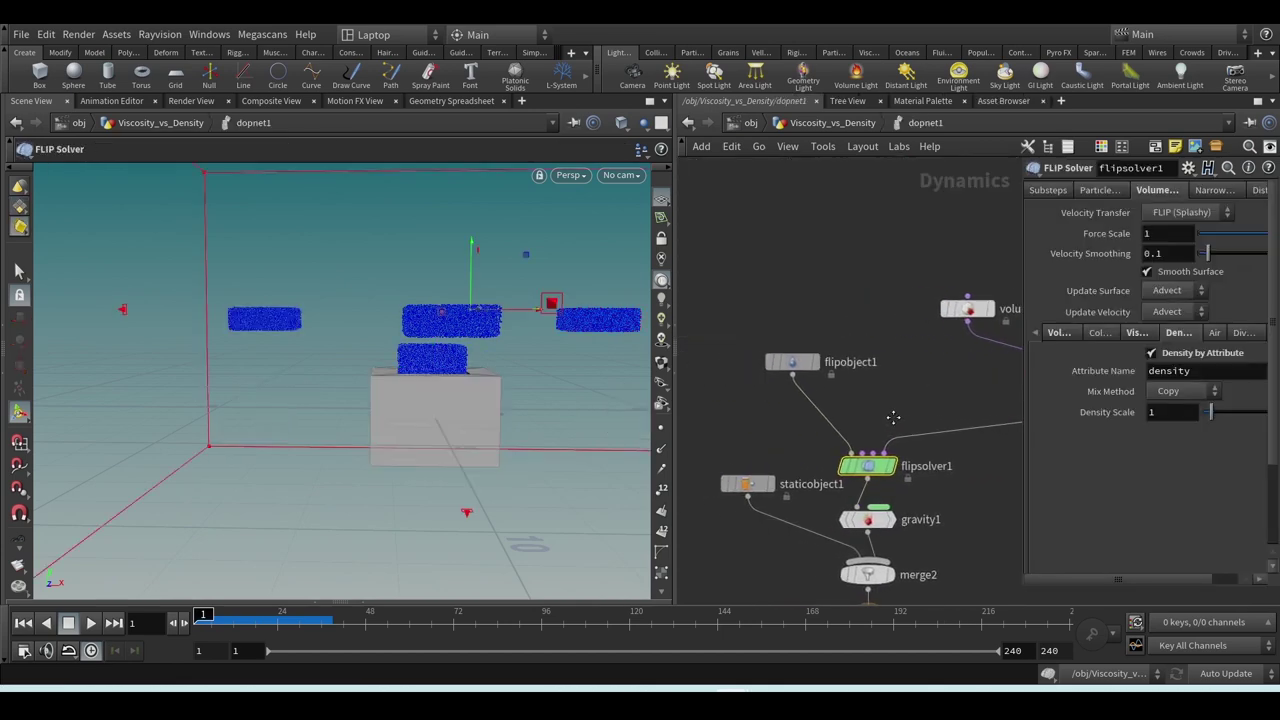
{"action": "left_click", "coordinate": [784, 344]}
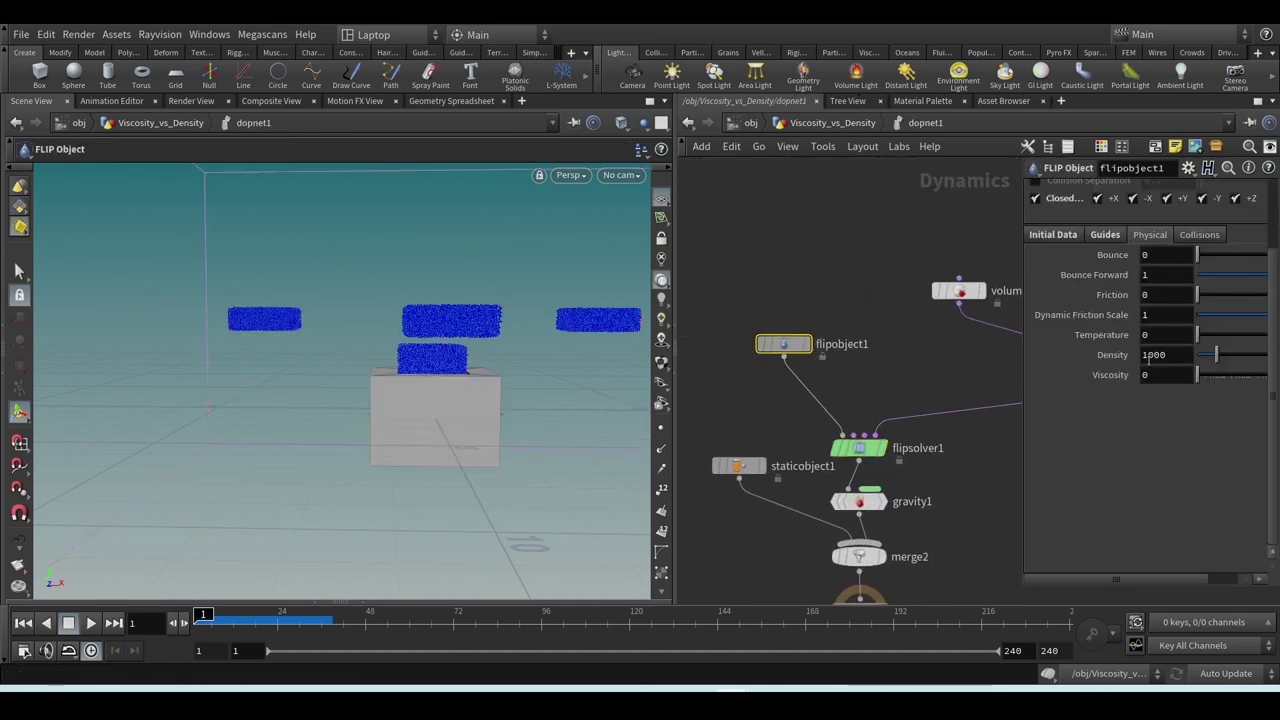
- Review the viscosity and density by attribute settings of flipsolver1 against the physical parameters of flipobject1
{"action": "left_click", "coordinate": [859, 448]}
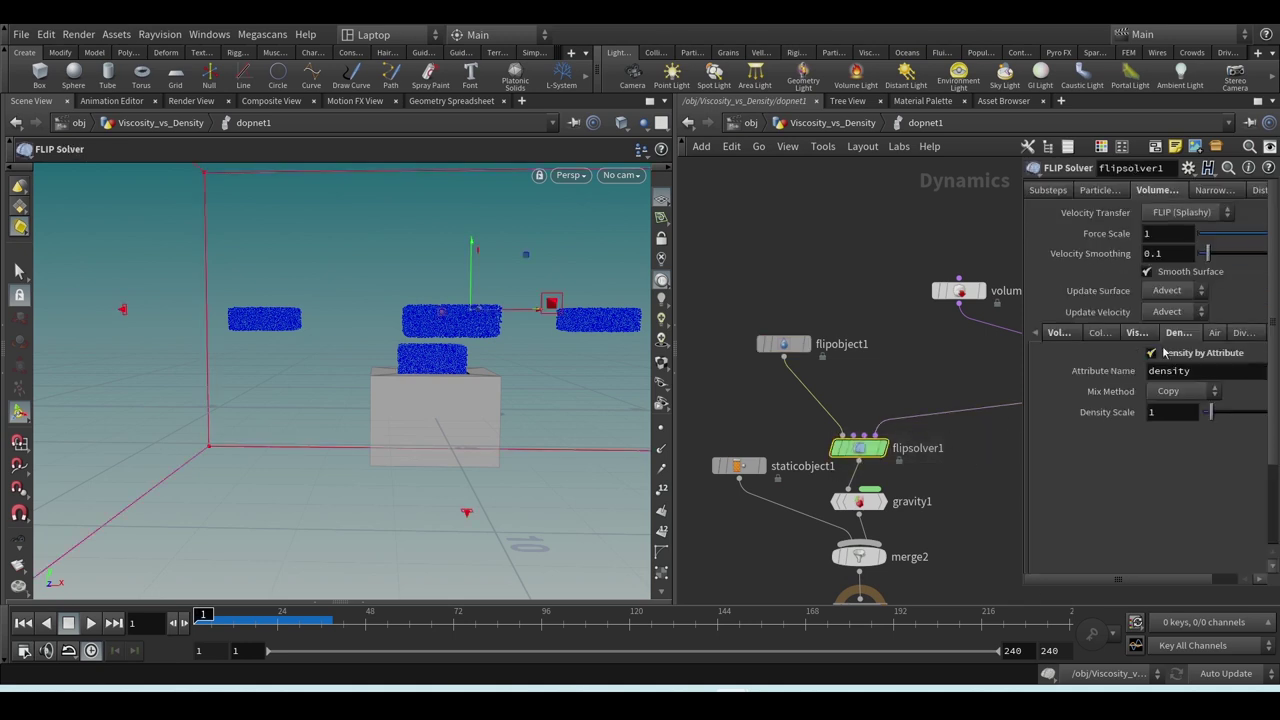
{"action": "left_click", "coordinate": [1145, 336]}
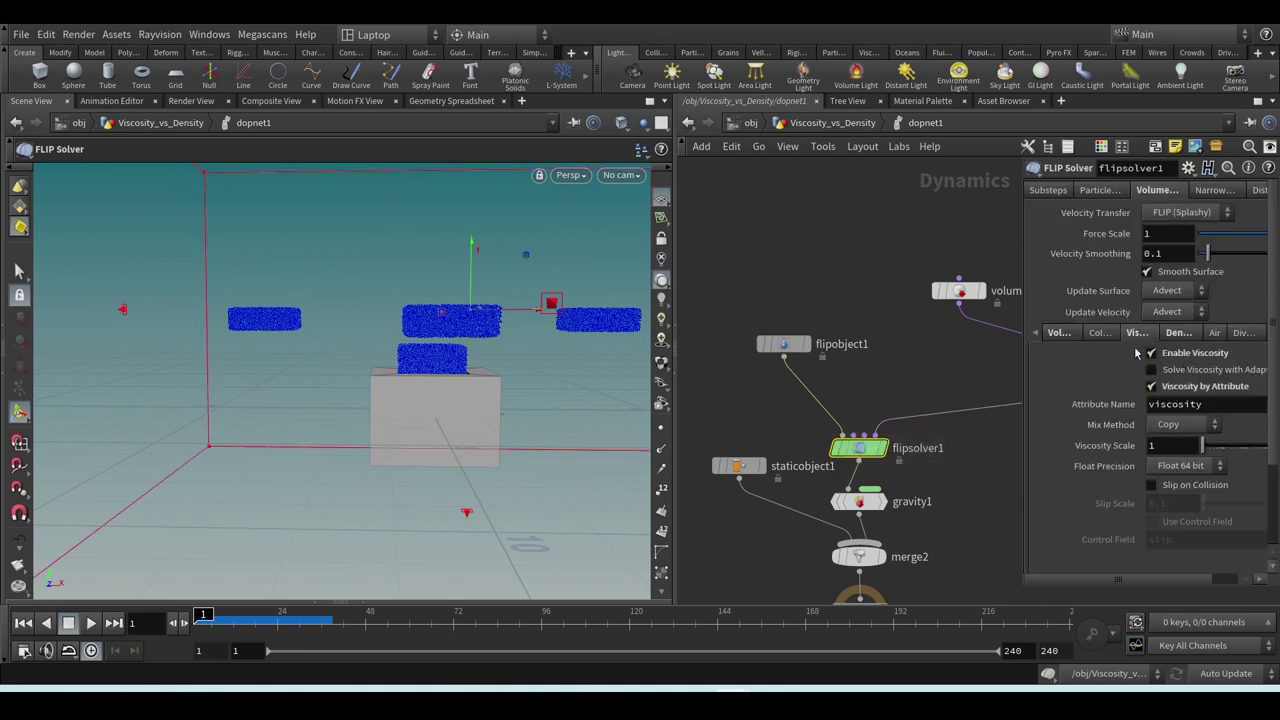
{"action": "left_click", "coordinate": [1177, 336]}
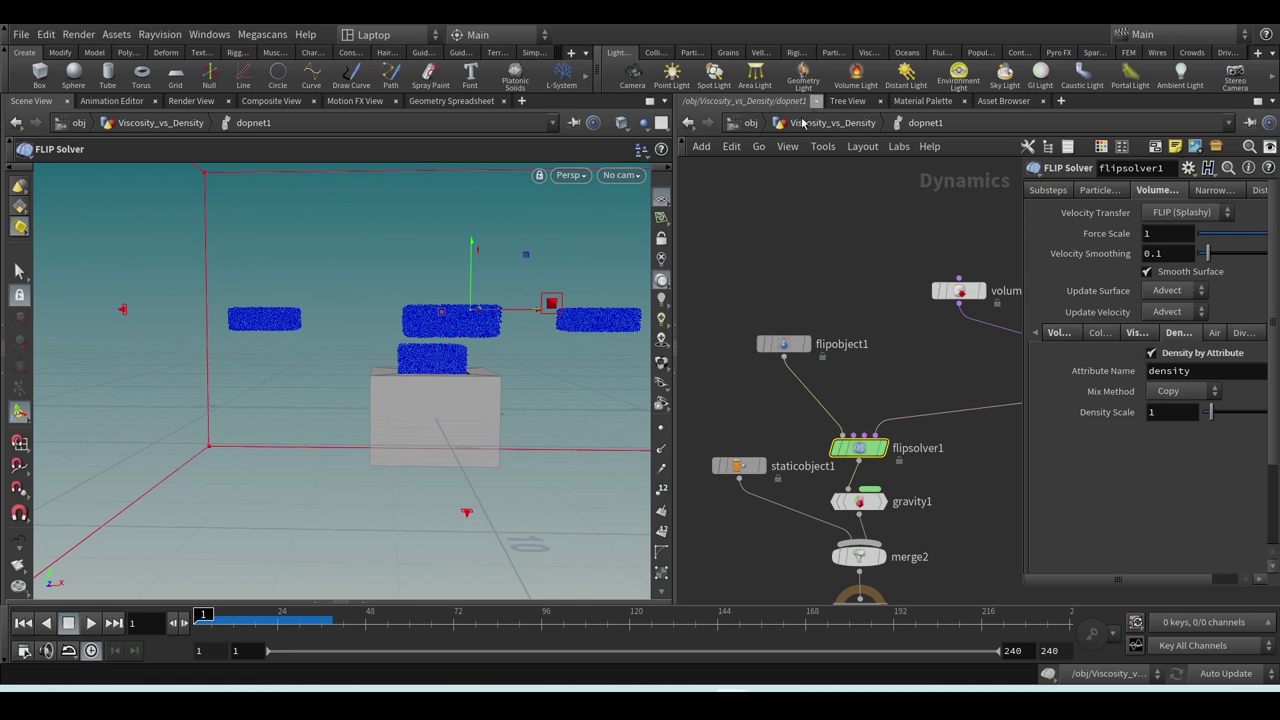
{"action": "left_click_drag", "start_coordinate": [812, 304], "coordinate": [939, 354]}
{"action": "left_click", "coordinate": [1138, 334]}
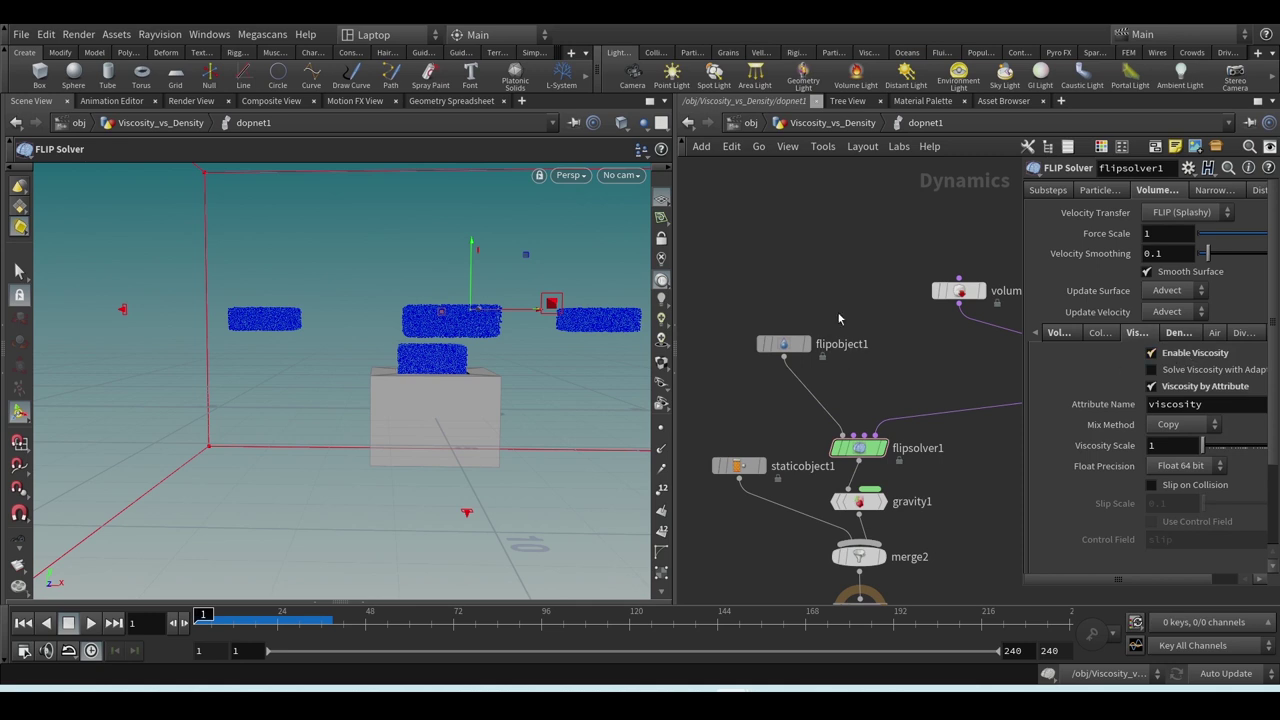
{"action": "left_click", "coordinate": [783, 344]}
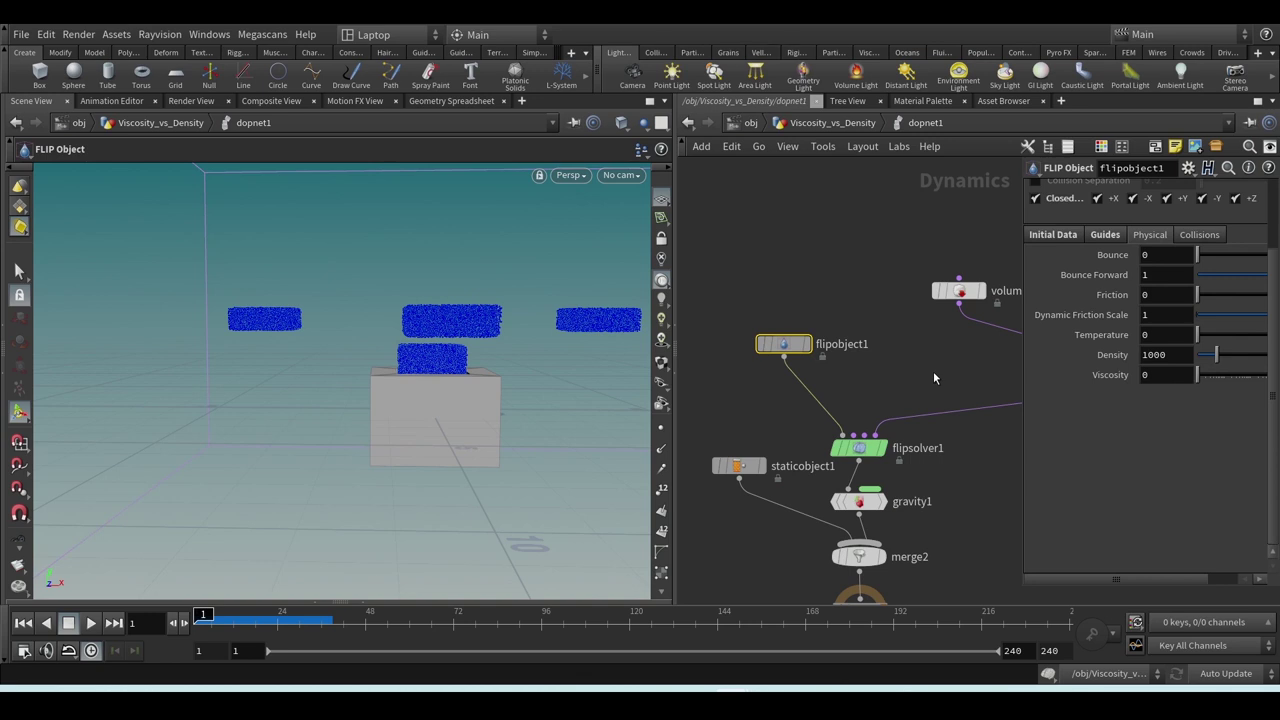
- Go back to the Viscosity_vs_Density network, widen its pane and read the sticky notes on viscosity and oil versus water density
{"action": "left_click", "coordinate": [812, 123]}
{"action": "scroll", "coordinate": [914, 403], "scroll_direction": "down", "scroll_amount": 3}
{"action": "middle_click_drag", "start_coordinate": [914, 403], "coordinate": [897, 380]}
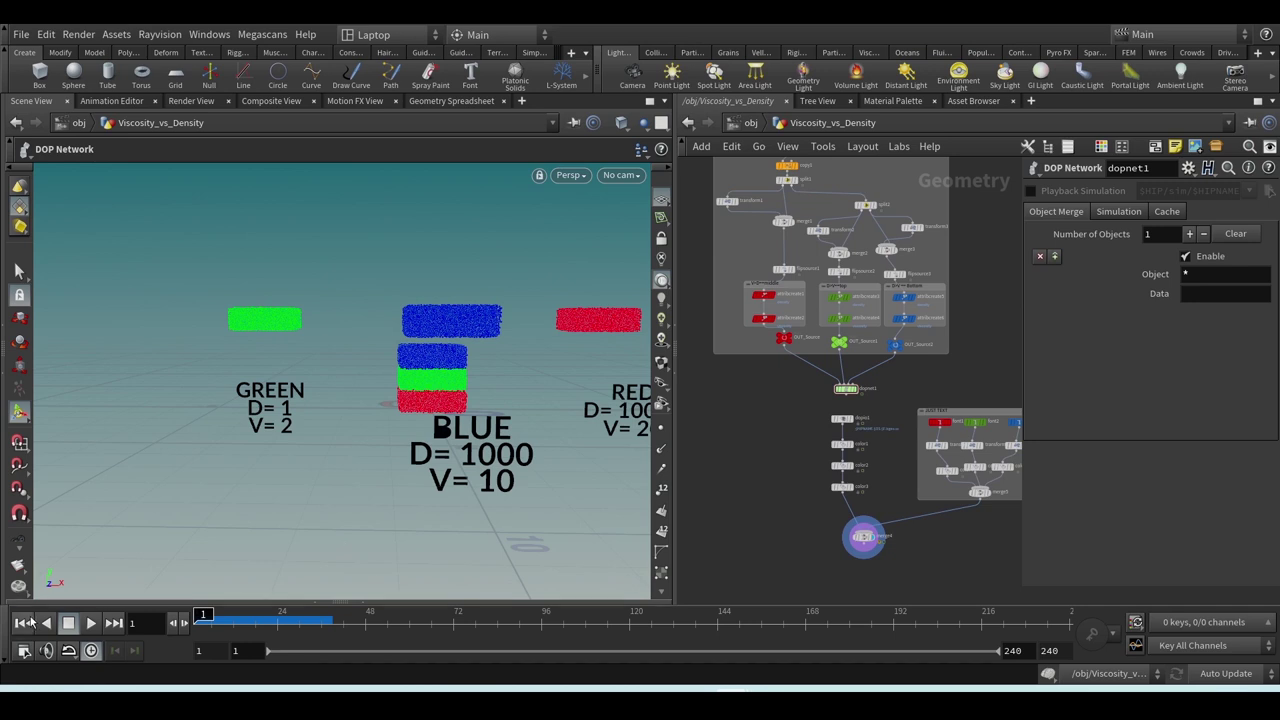
{"action": "scroll", "coordinate": [762, 497], "scroll_direction": "down", "scroll_amount": 3}
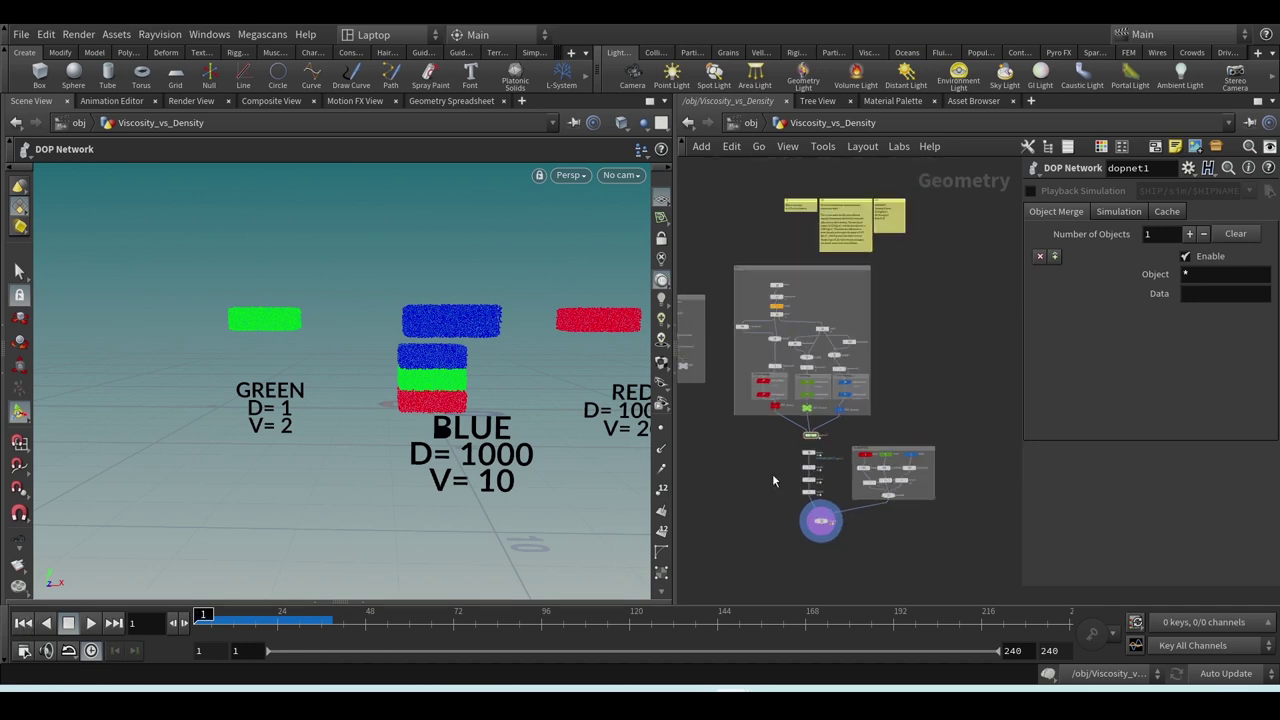
{"action": "middle_click_drag", "start_coordinate": [772, 467], "coordinate": [821, 512]}
{"action": "scroll", "coordinate": [739, 325], "scroll_direction": "up", "scroll_amount": 10}
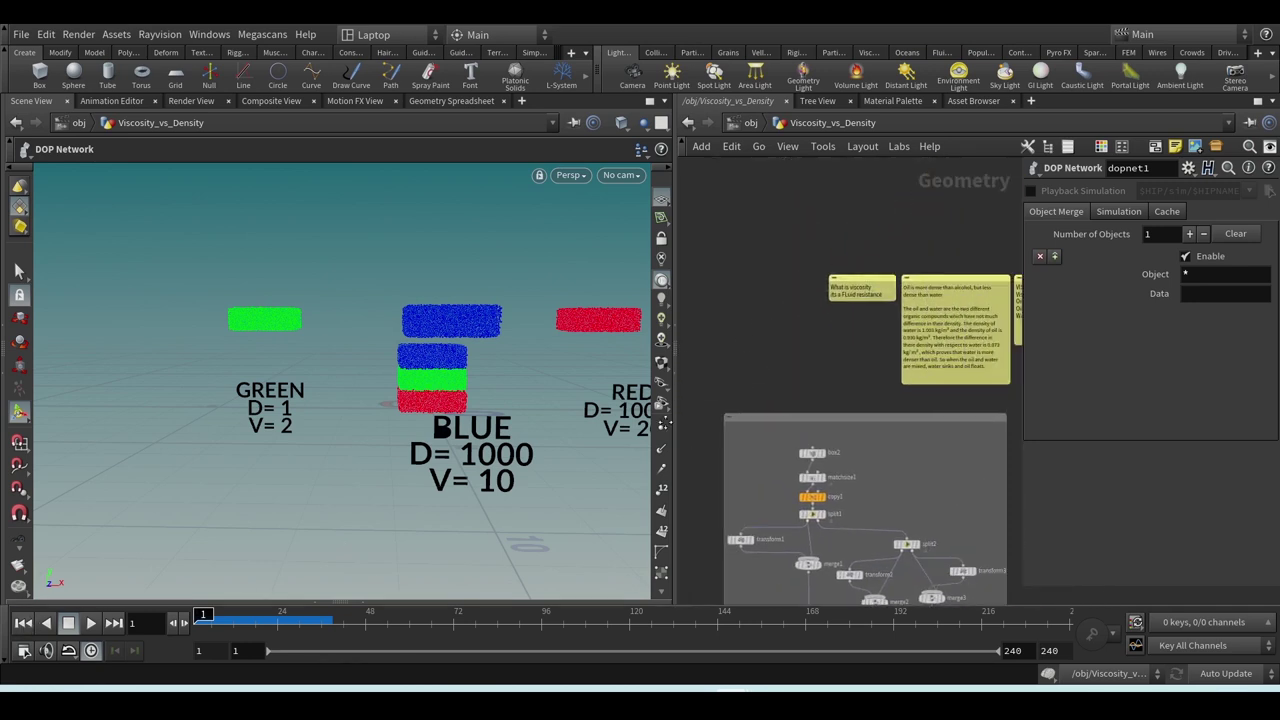
{"action": "middle_click_drag", "start_coordinate": [832, 344], "coordinate": [738, 388]}
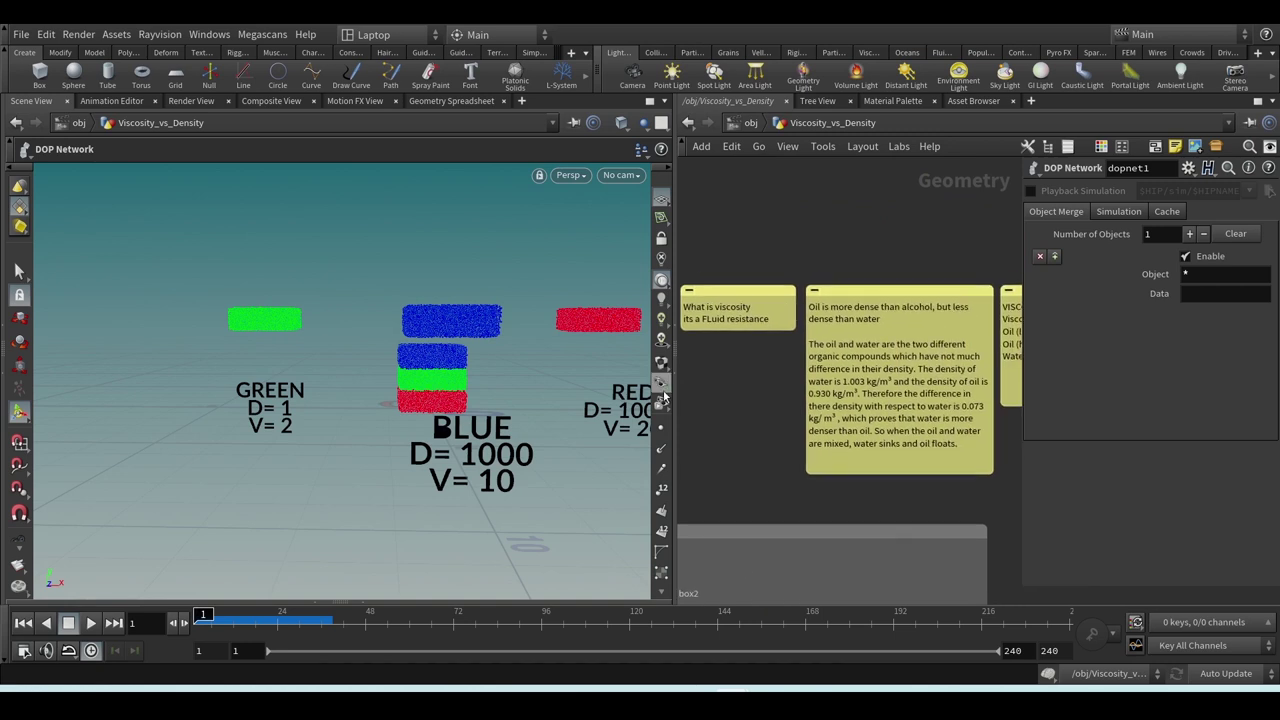
{"action": "left_click_drag", "start_coordinate": [678, 425], "coordinate": [466, 425]}
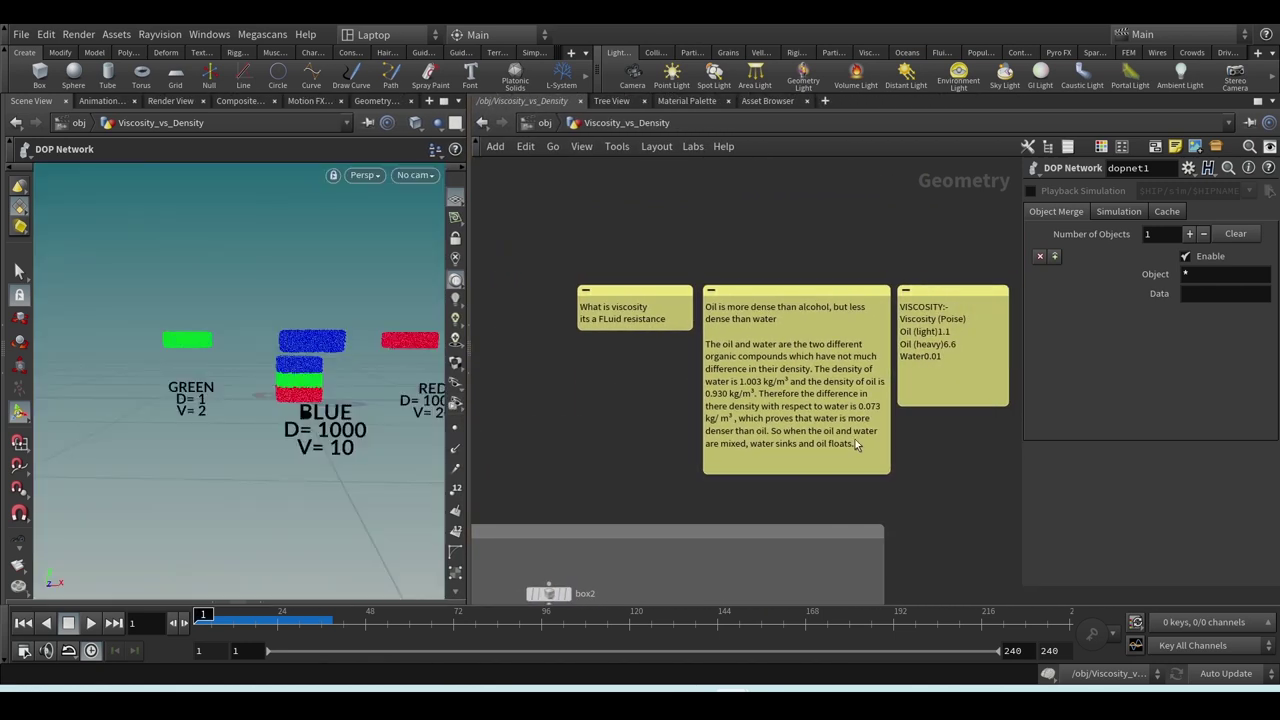
{"action": "scroll", "coordinate": [857, 439], "scroll_direction": "up", "scroll_amount": 2}
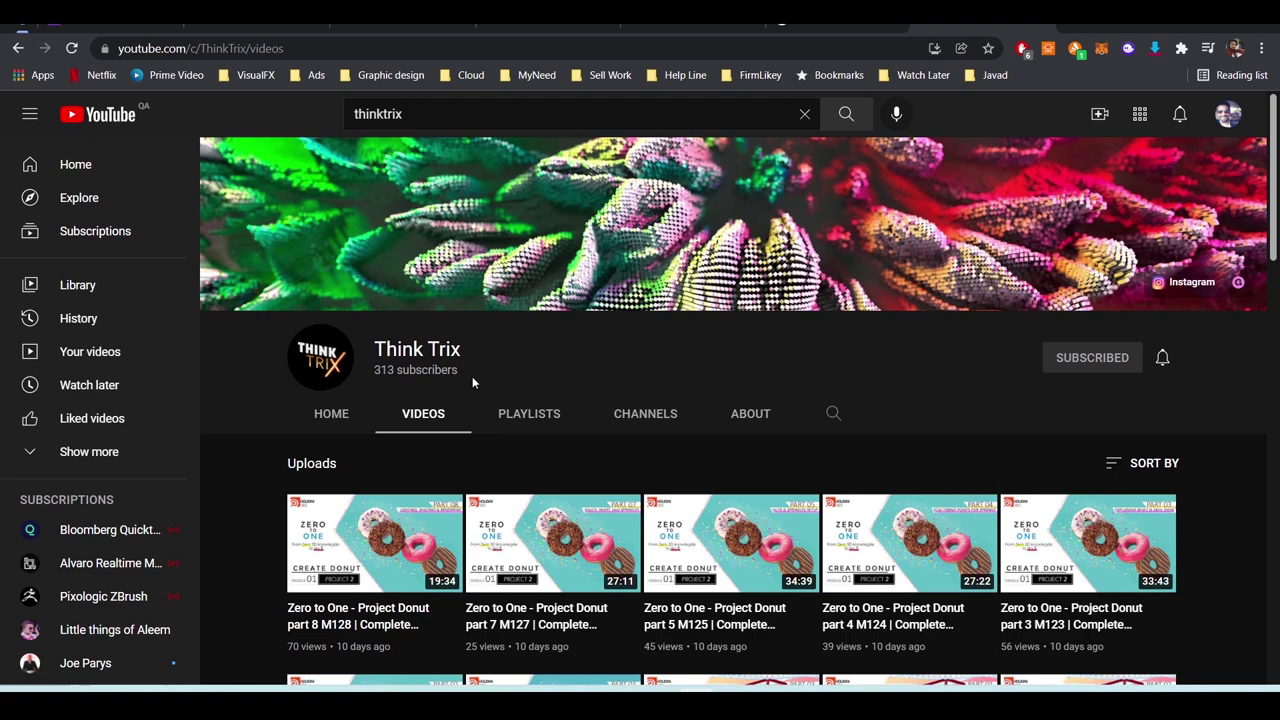
- Browse the ThinkTrix channel's videos on YouTube and return to Houdini
{"action": "scroll", "coordinate": [473, 382], "scroll_direction": "down", "scroll_amount": 3}
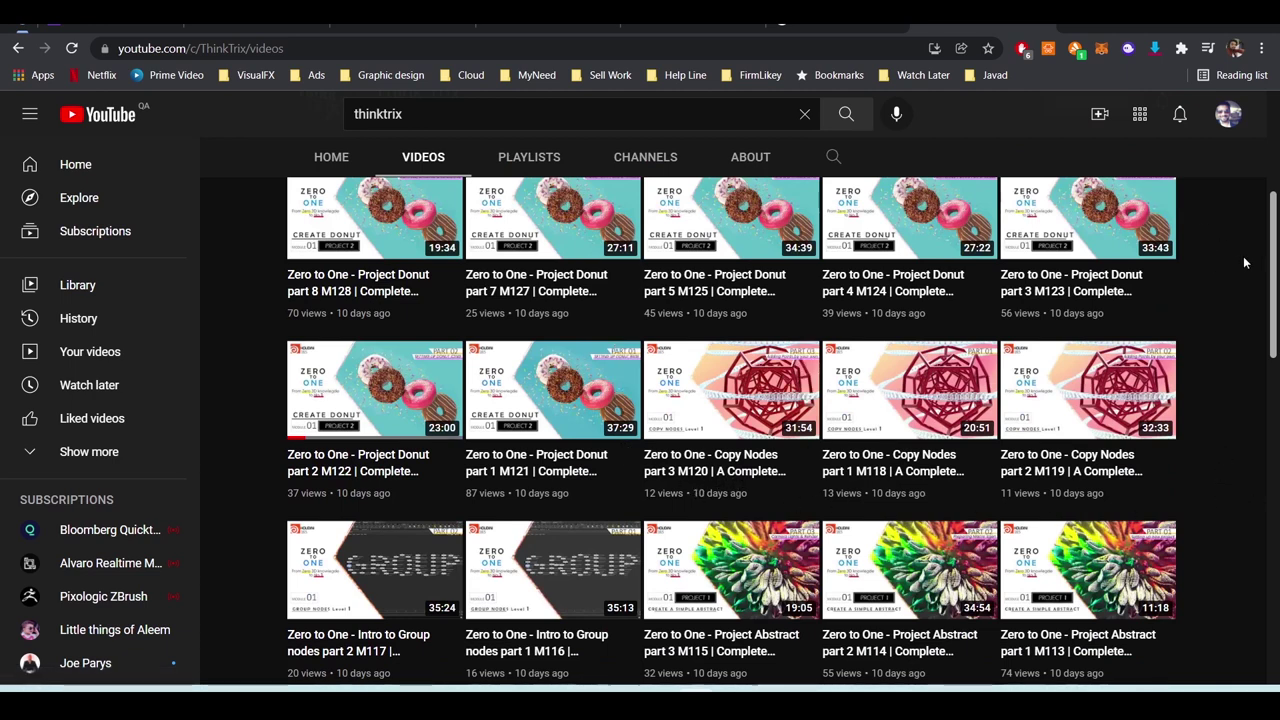
{"action": "left_click", "coordinate": [1174, 27]}
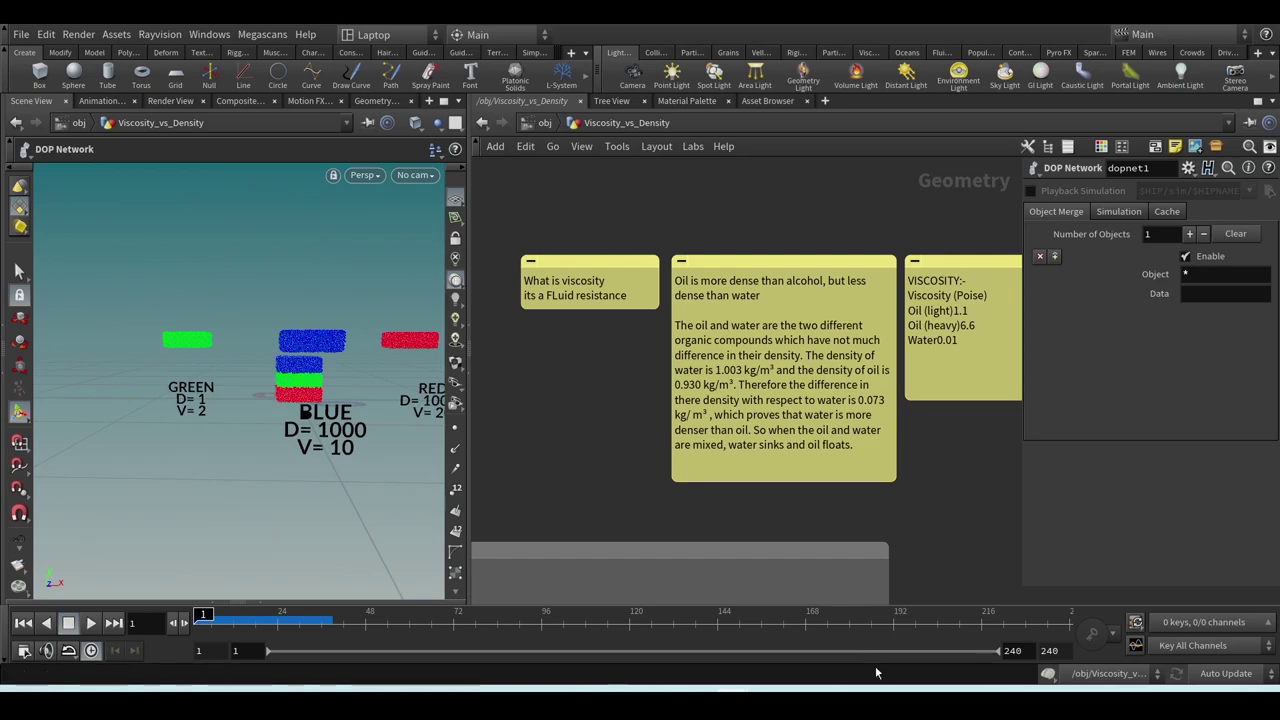